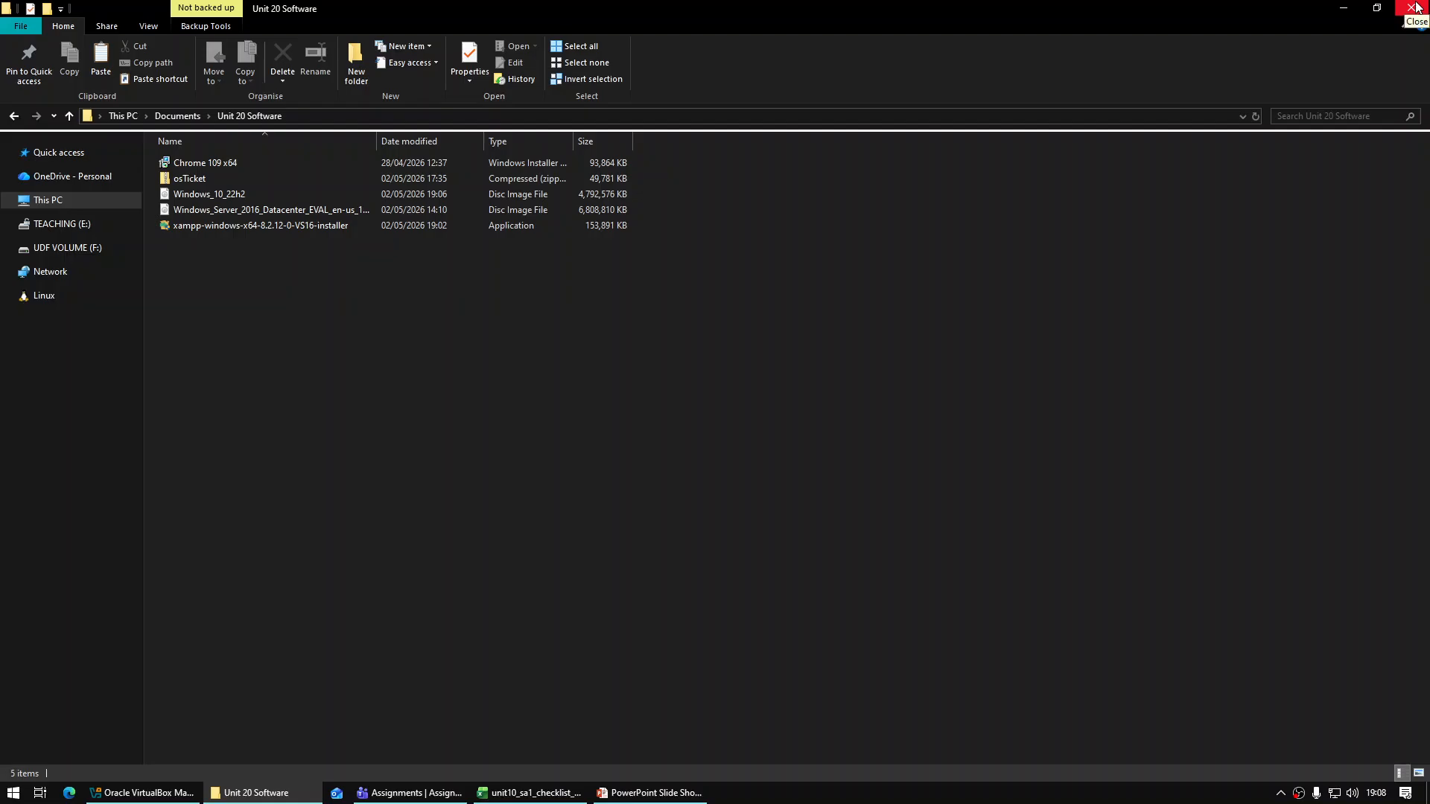
# Close the Unit 20 Software File Explorer window so the VirtualBox Manager shows
pyautogui.click(1414, 7)
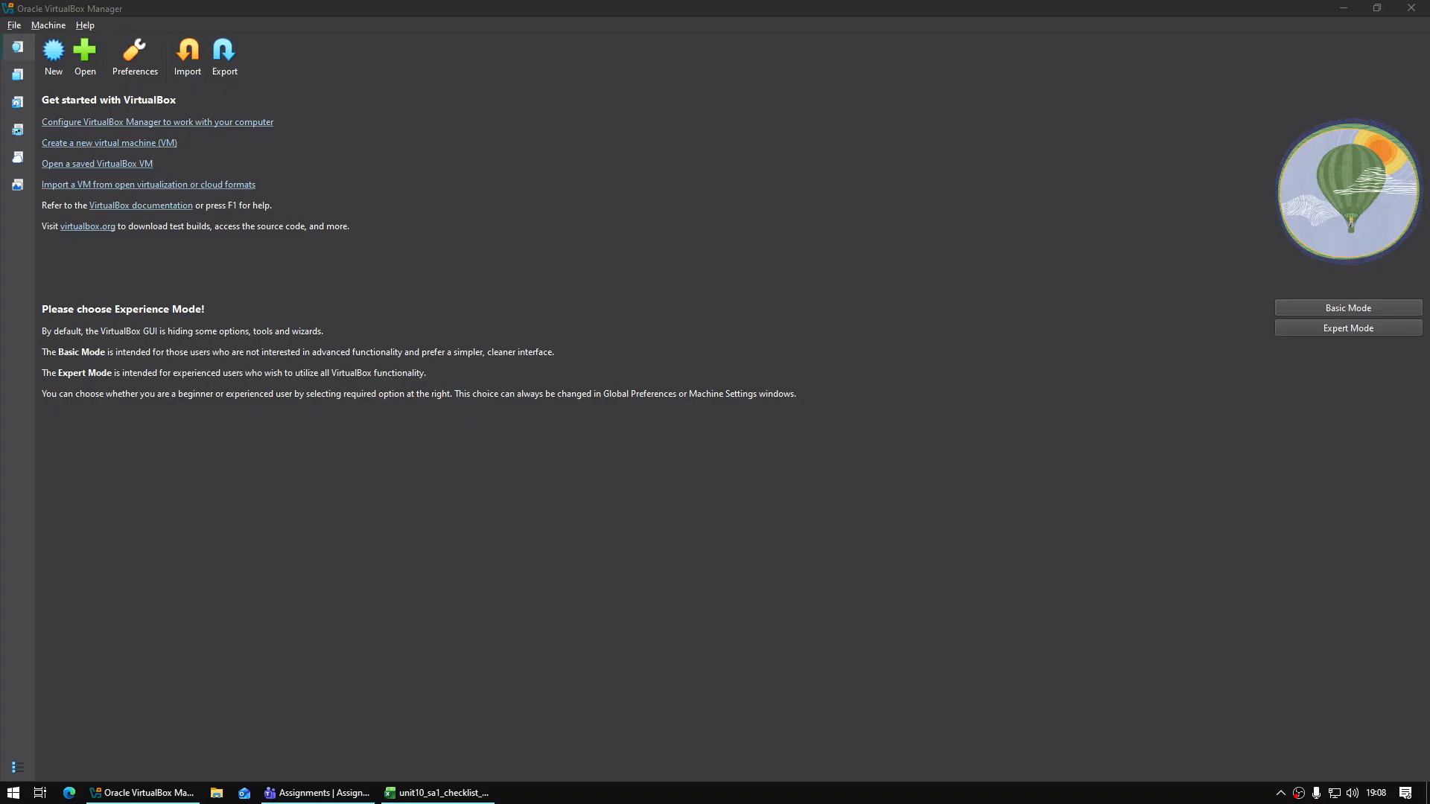
# Start a new VM named BlueDeer-DC01 using the Windows Server 2016 ISO from Documents\Unit 20 Software
pyautogui.click(341, 277)
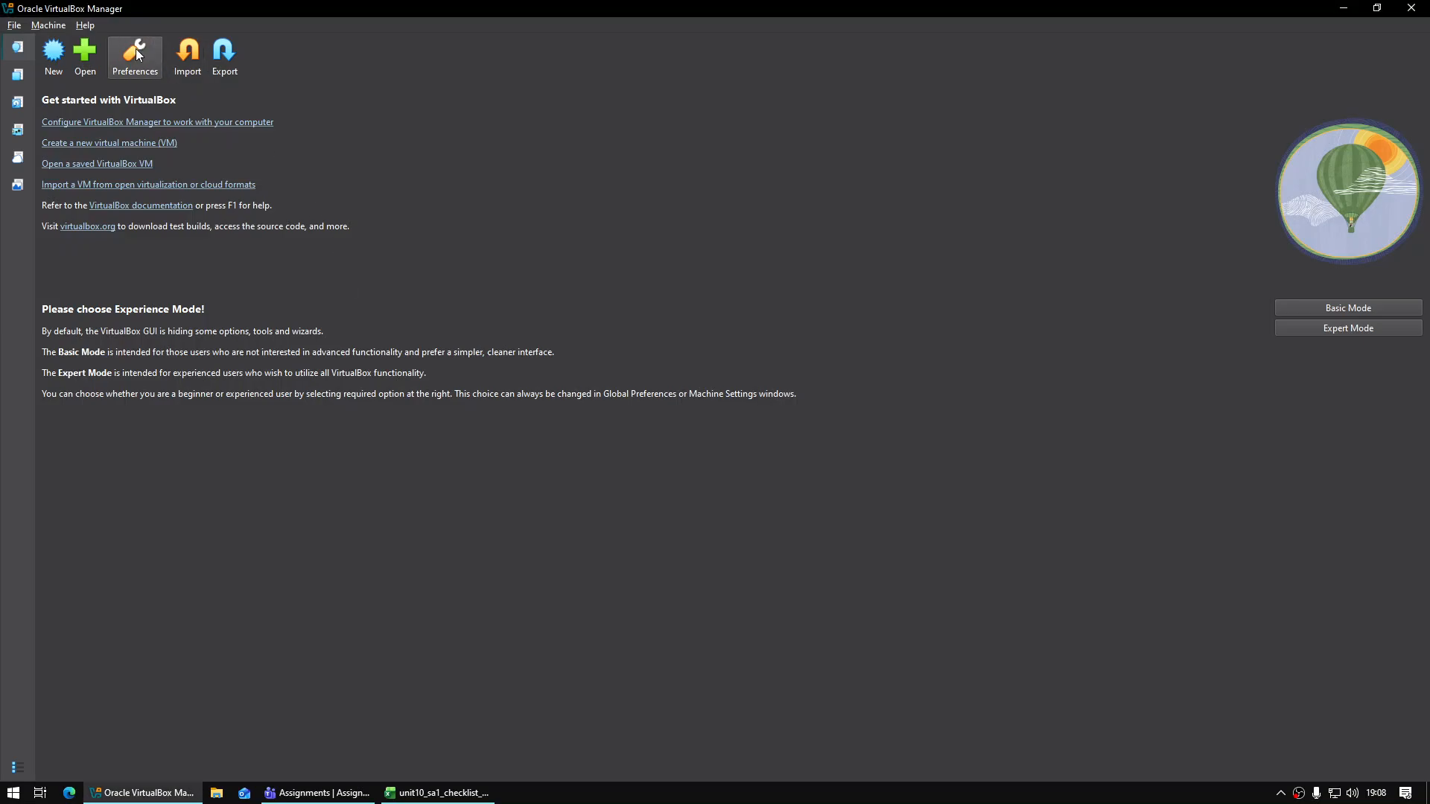
pyautogui.click(60, 61)
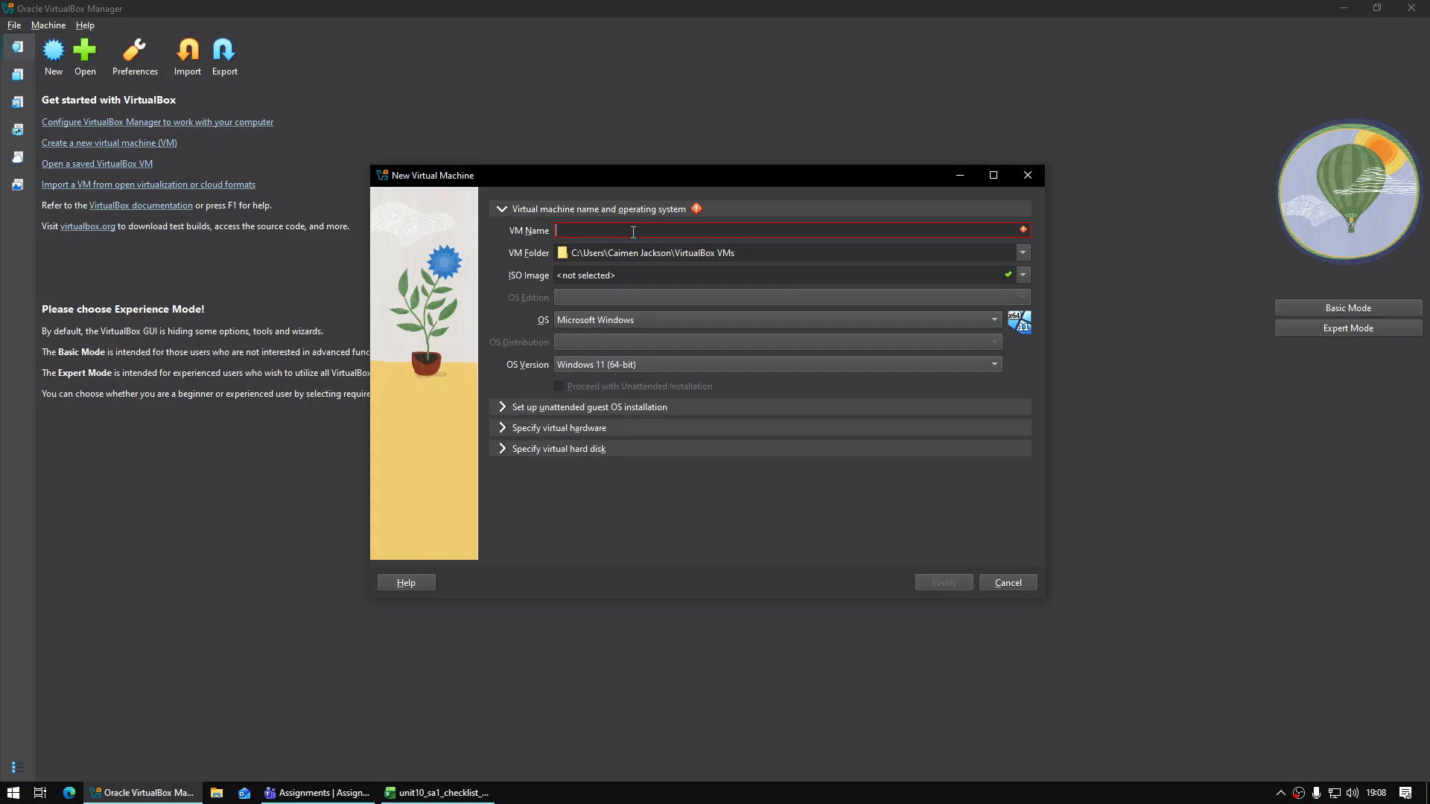
pyautogui.write('BlueDeer')
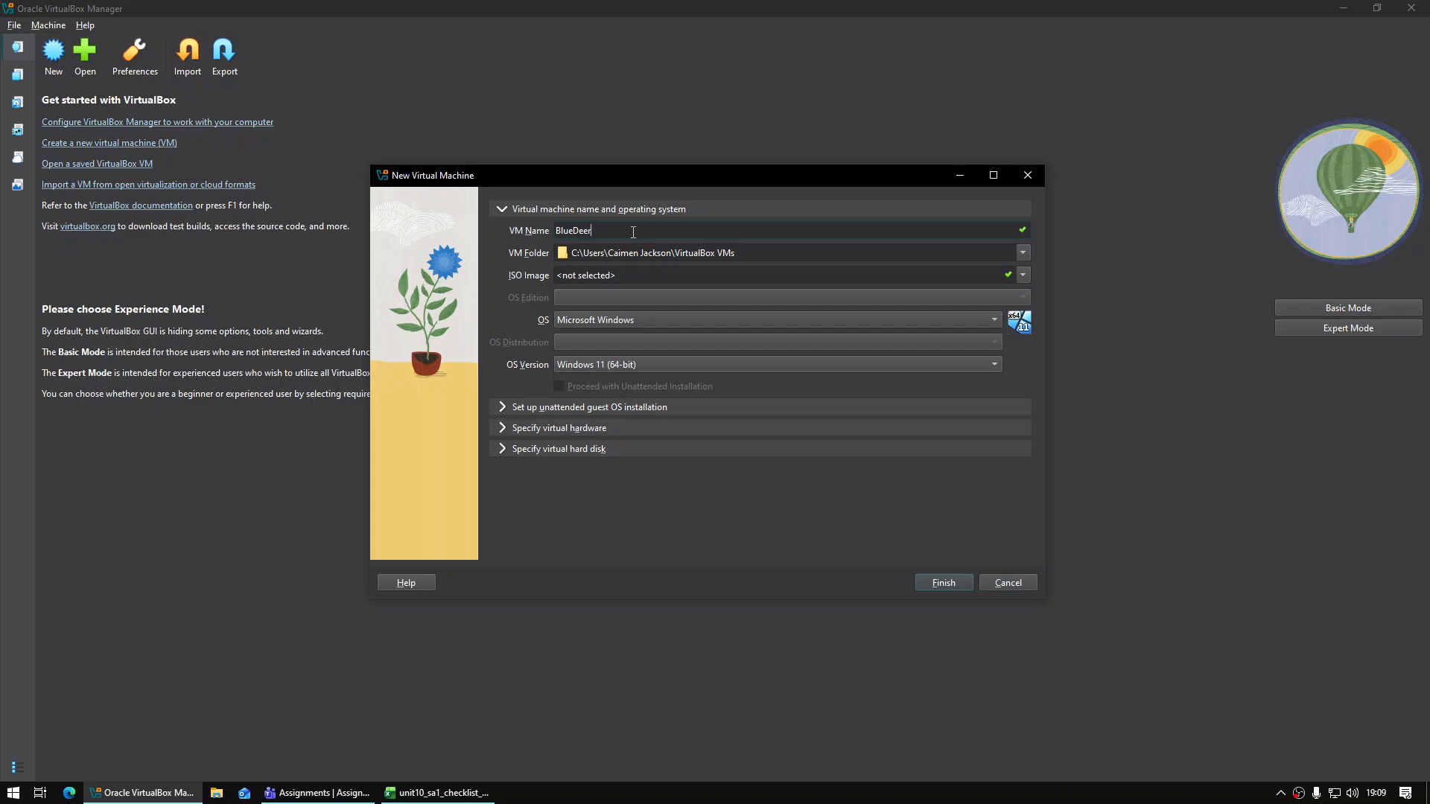
pyautogui.write('-DC01')
pyautogui.click(1023, 275)
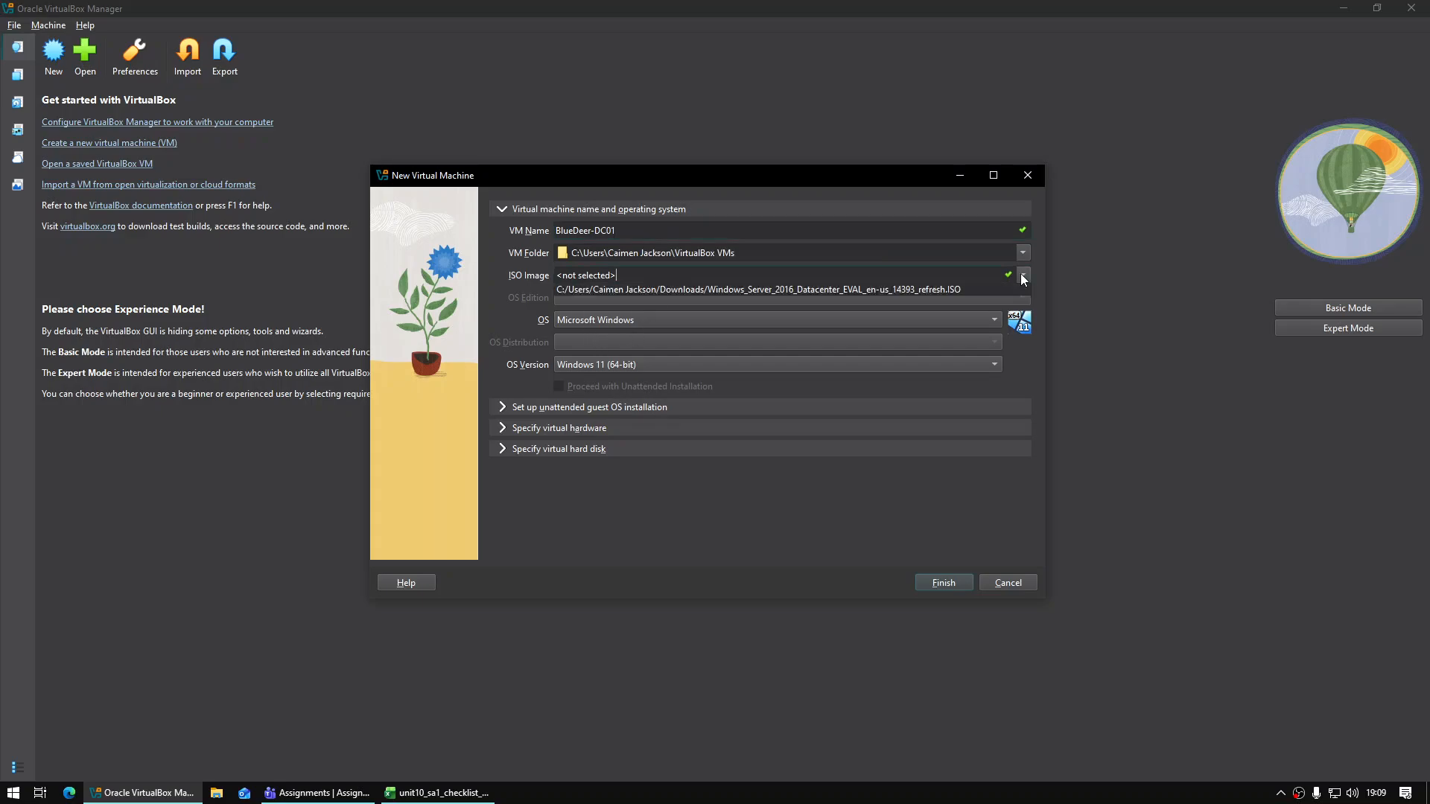
pyautogui.click(764, 306)
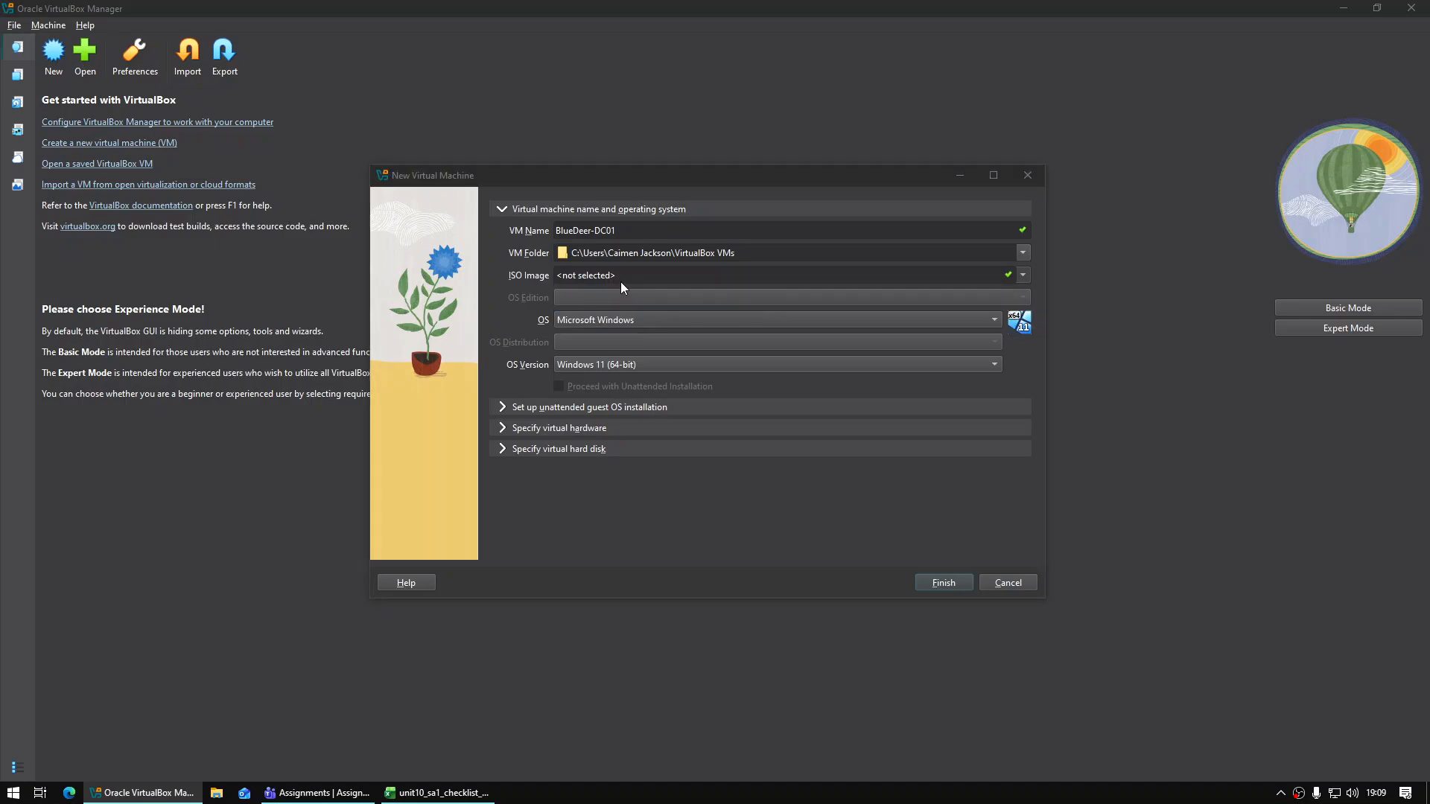
pyautogui.click(449, 332)
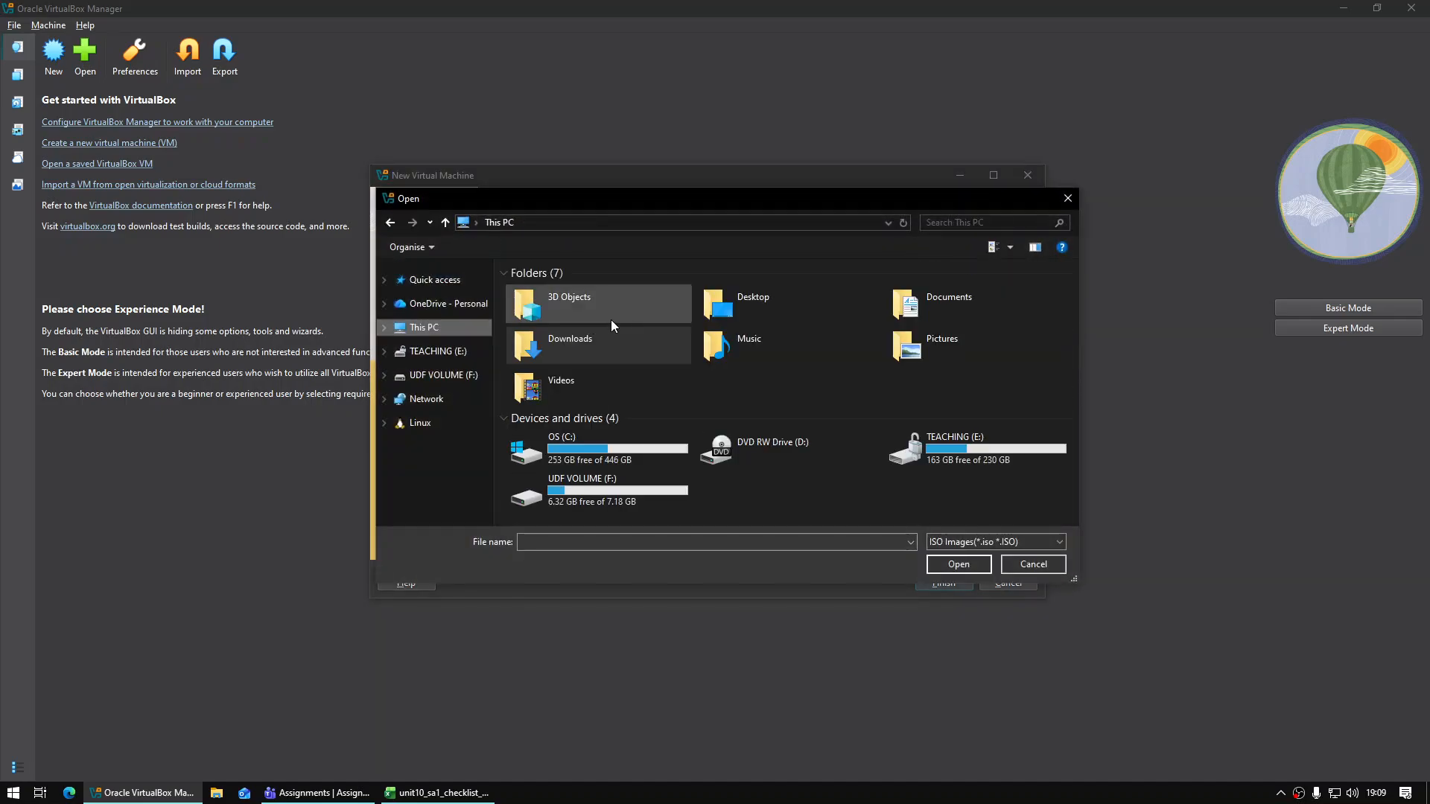
pyautogui.doubleClick(886, 293)
pyautogui.doubleClick(558, 293)
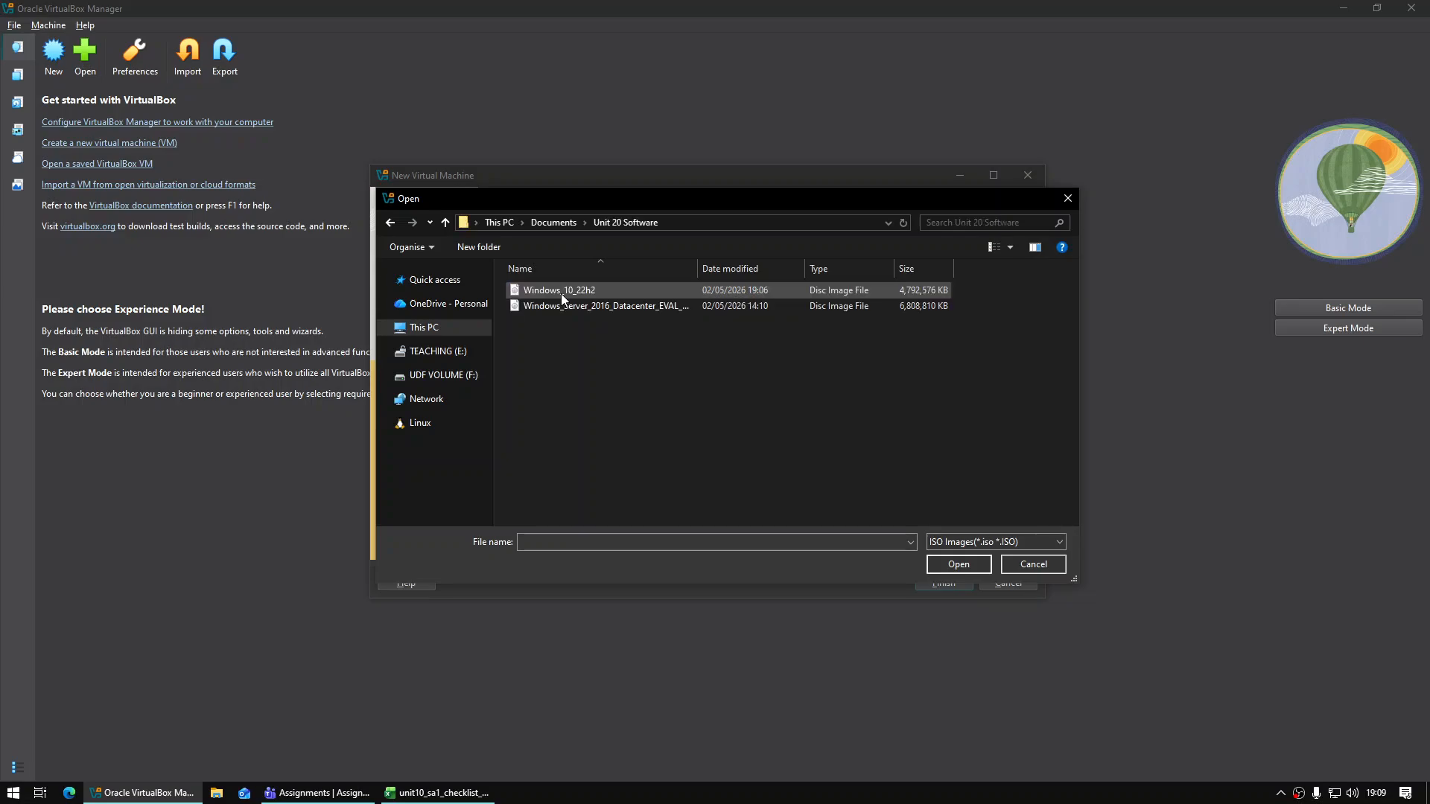
pyautogui.doubleClick(571, 307)
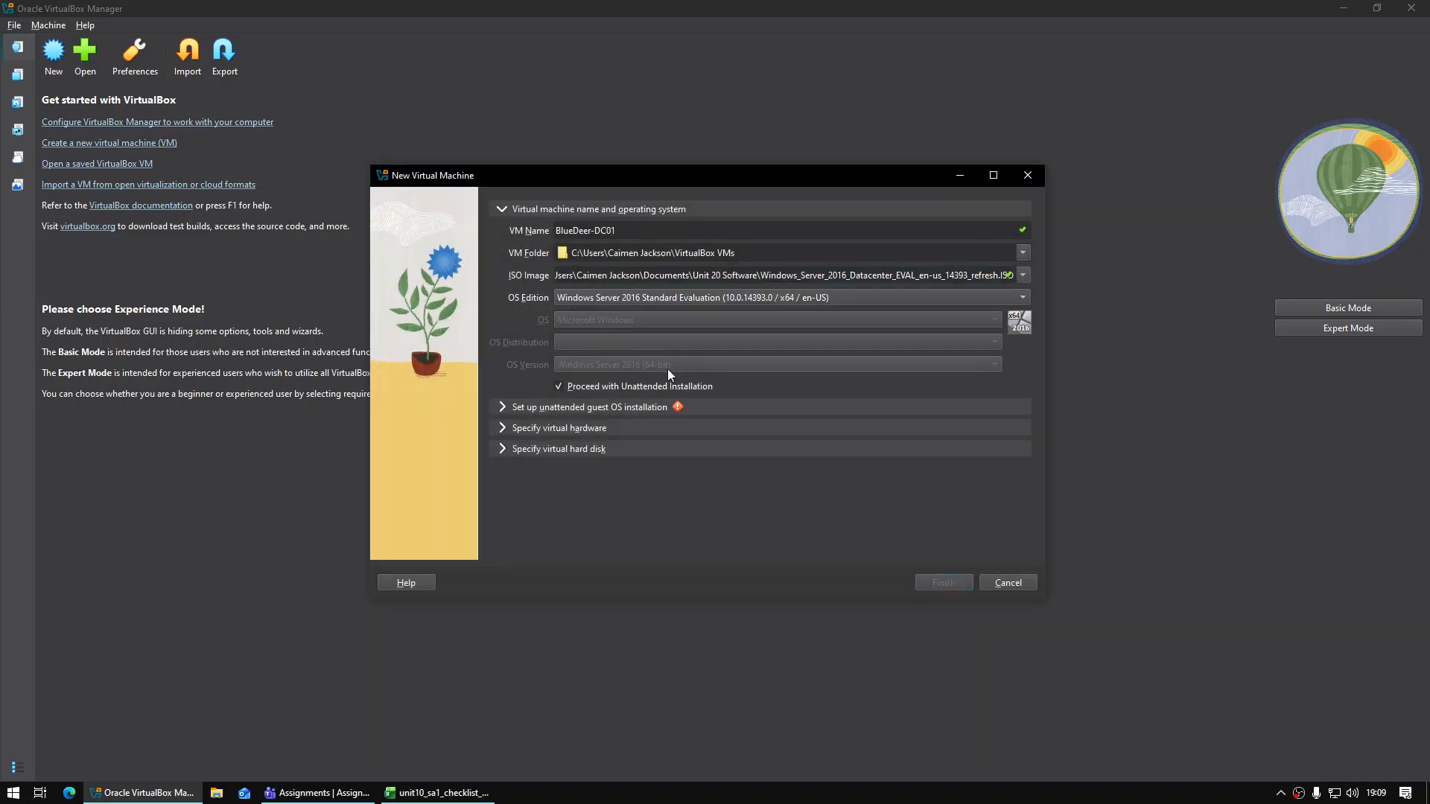
# Skip unattended installation, give it 3071 MB memory and a 50 GB disk, and finish
pyautogui.click(571, 390)
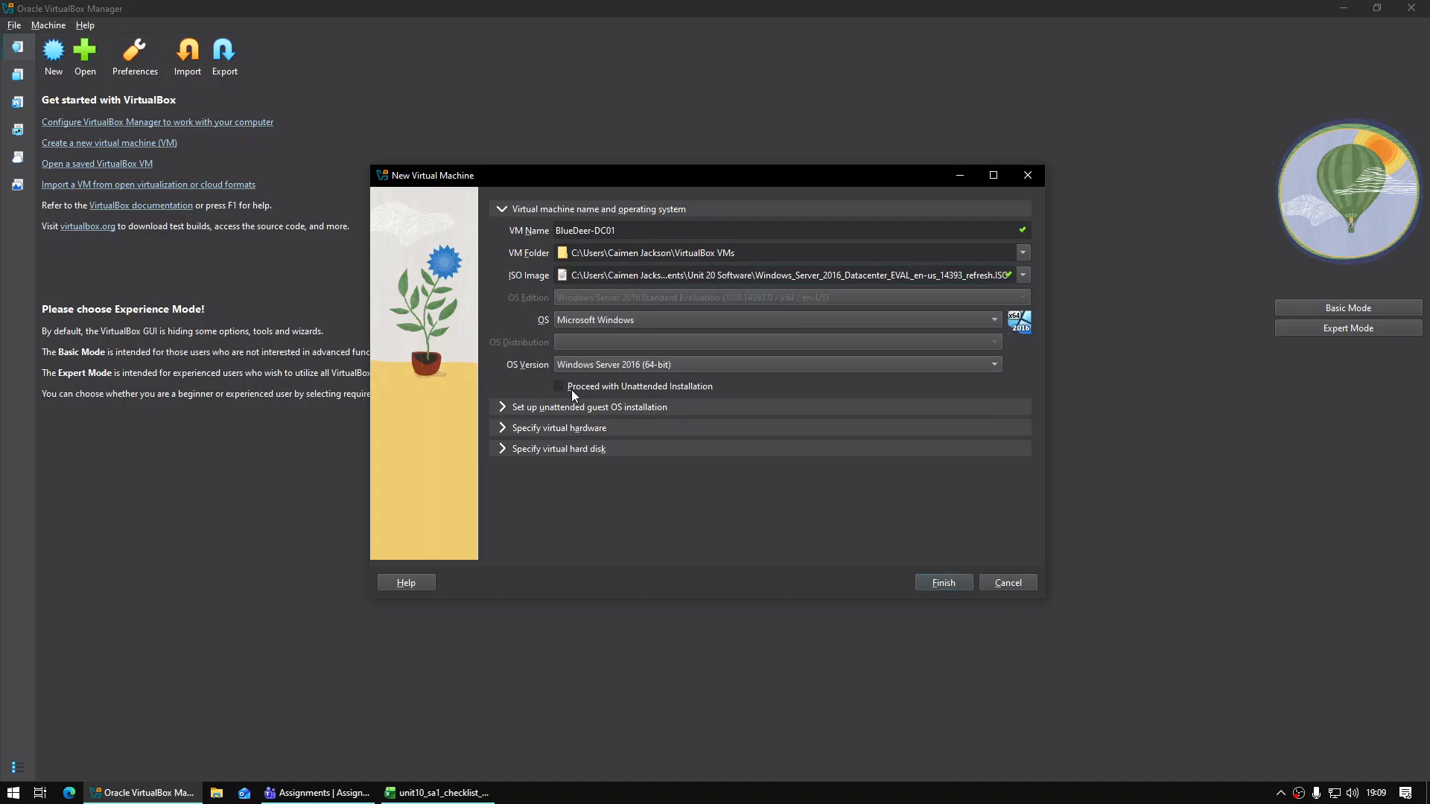
pyautogui.click(502, 429)
pyautogui.moveTo(616, 272); pyautogui.dragTo(640, 273)
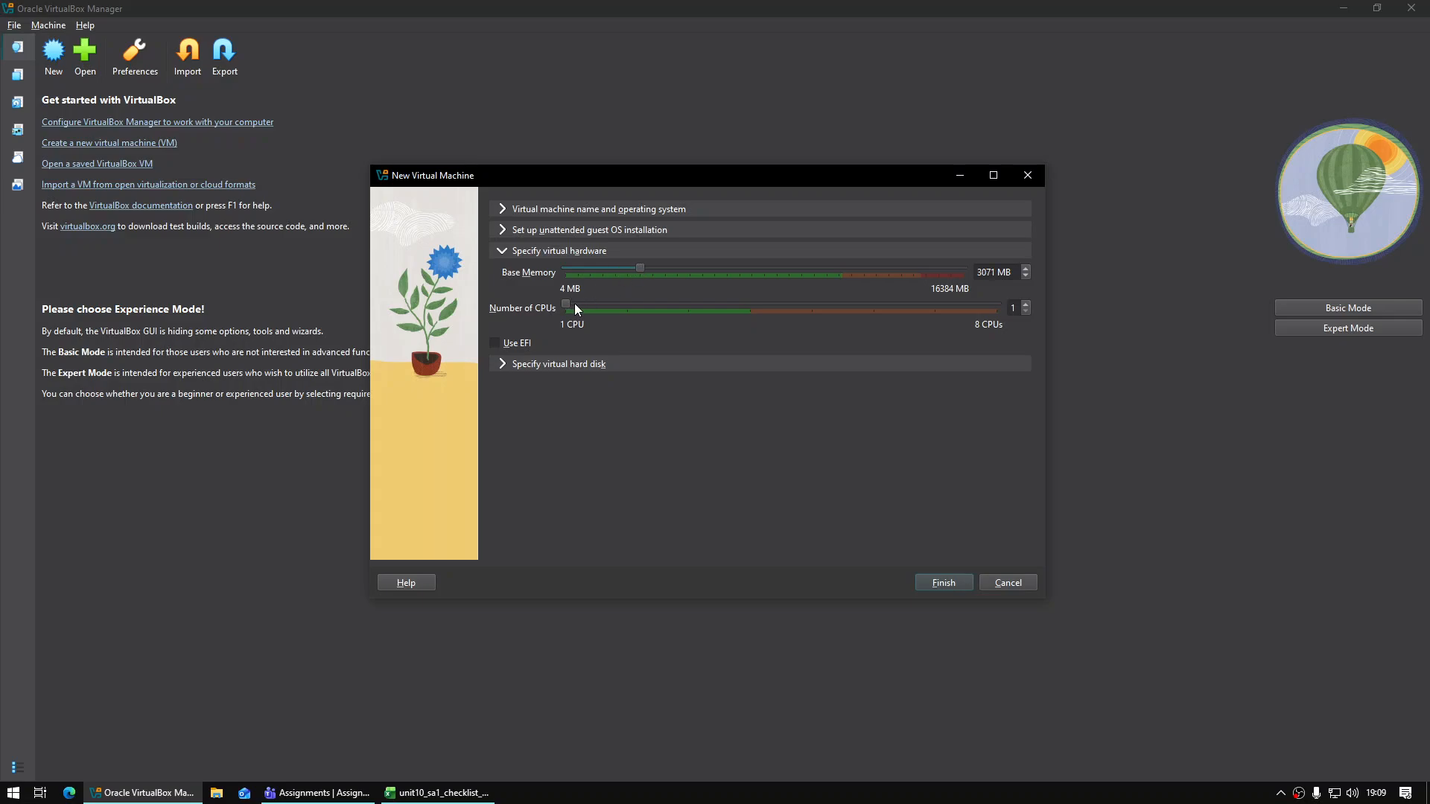
pyautogui.click(529, 369)
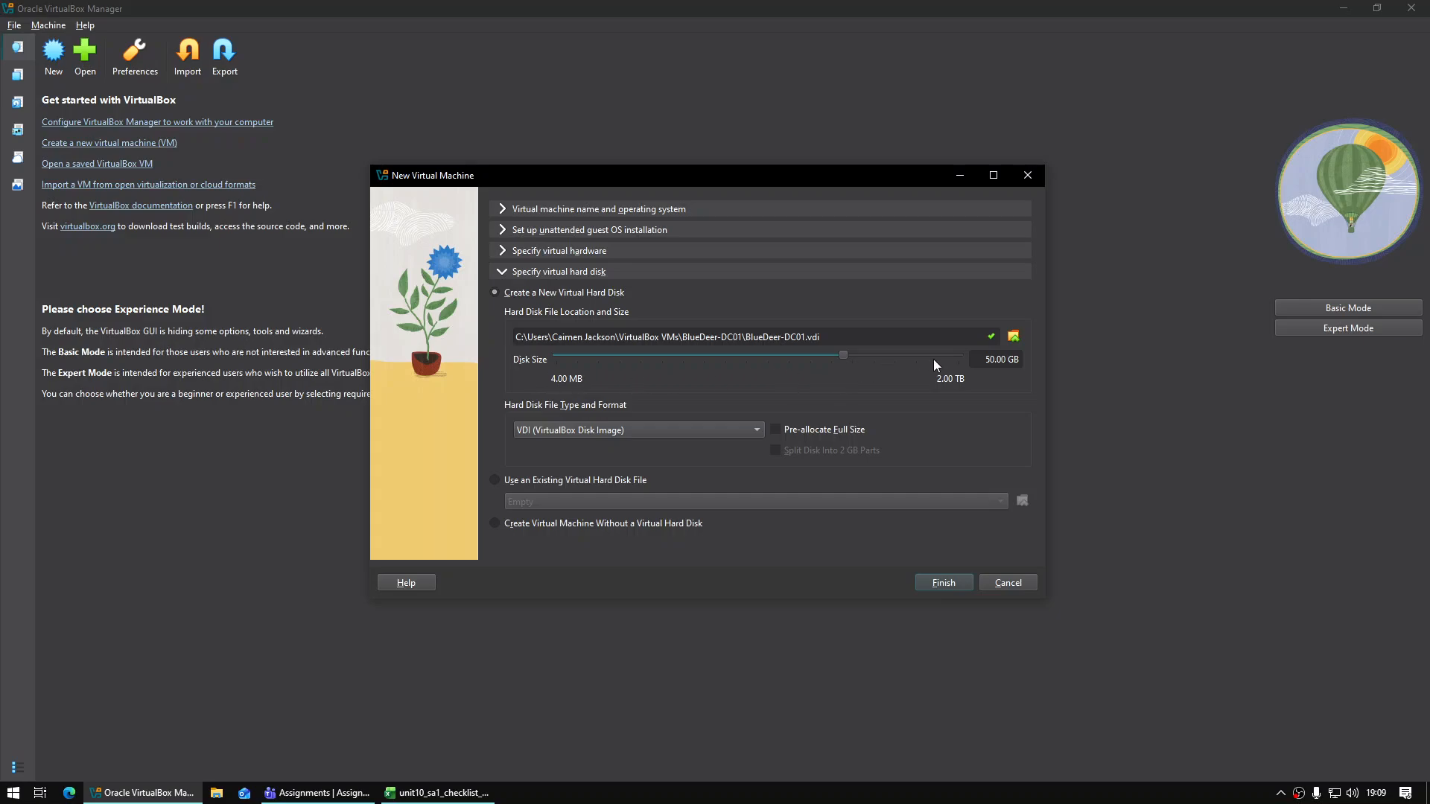
pyautogui.moveTo(974, 359); pyautogui.dragTo(1016, 373)
pyautogui.click(1012, 365)
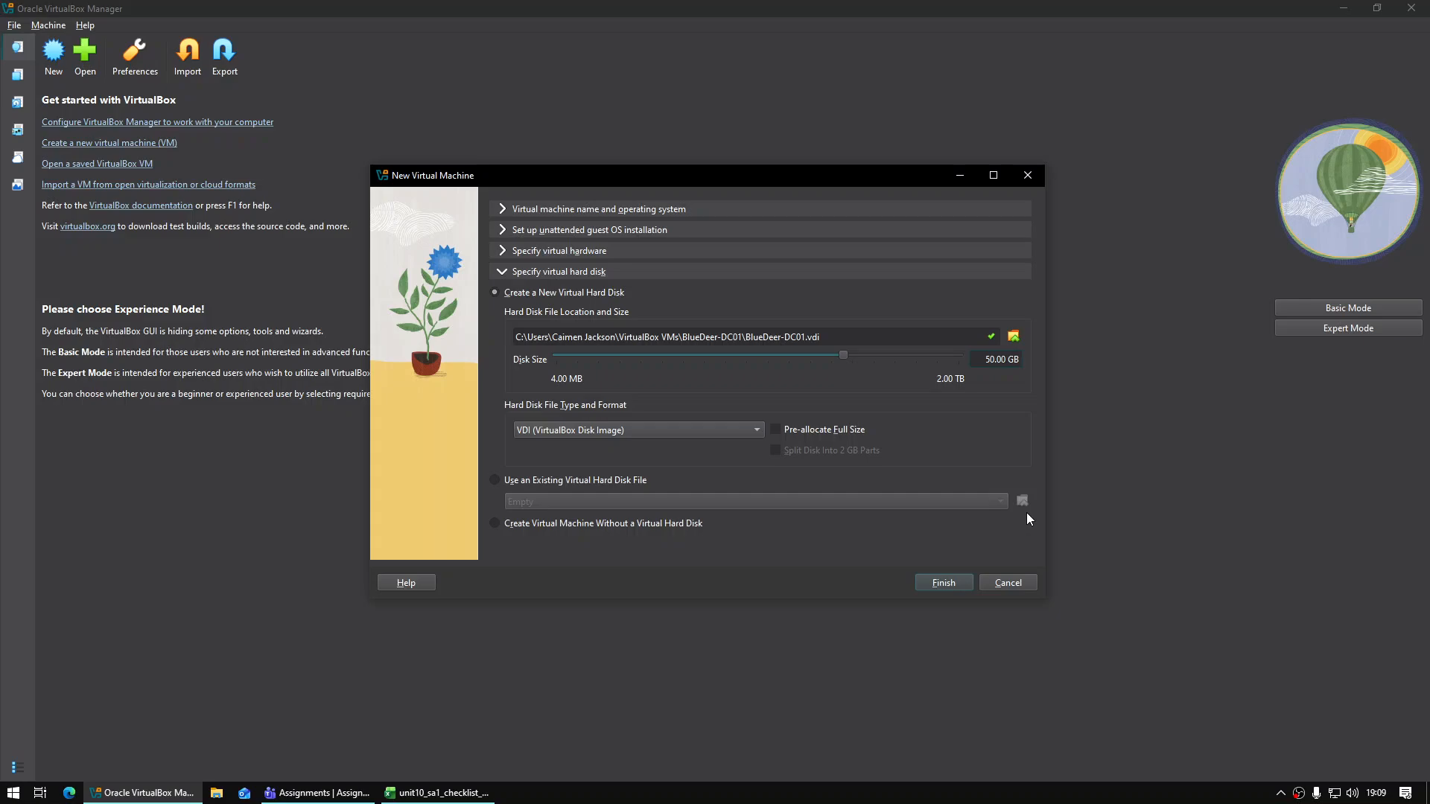
pyautogui.click(952, 581)
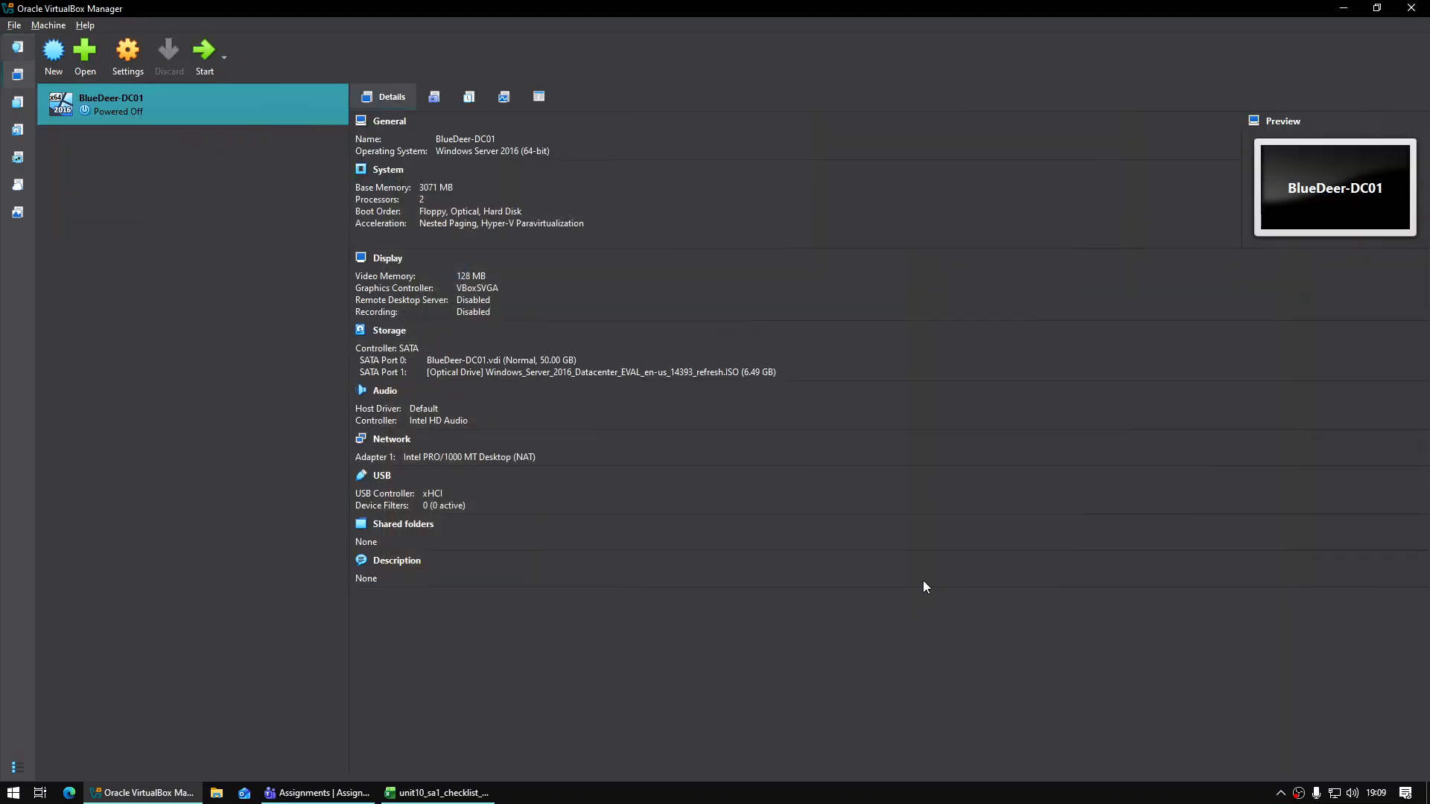
pyautogui.click(63, 68)
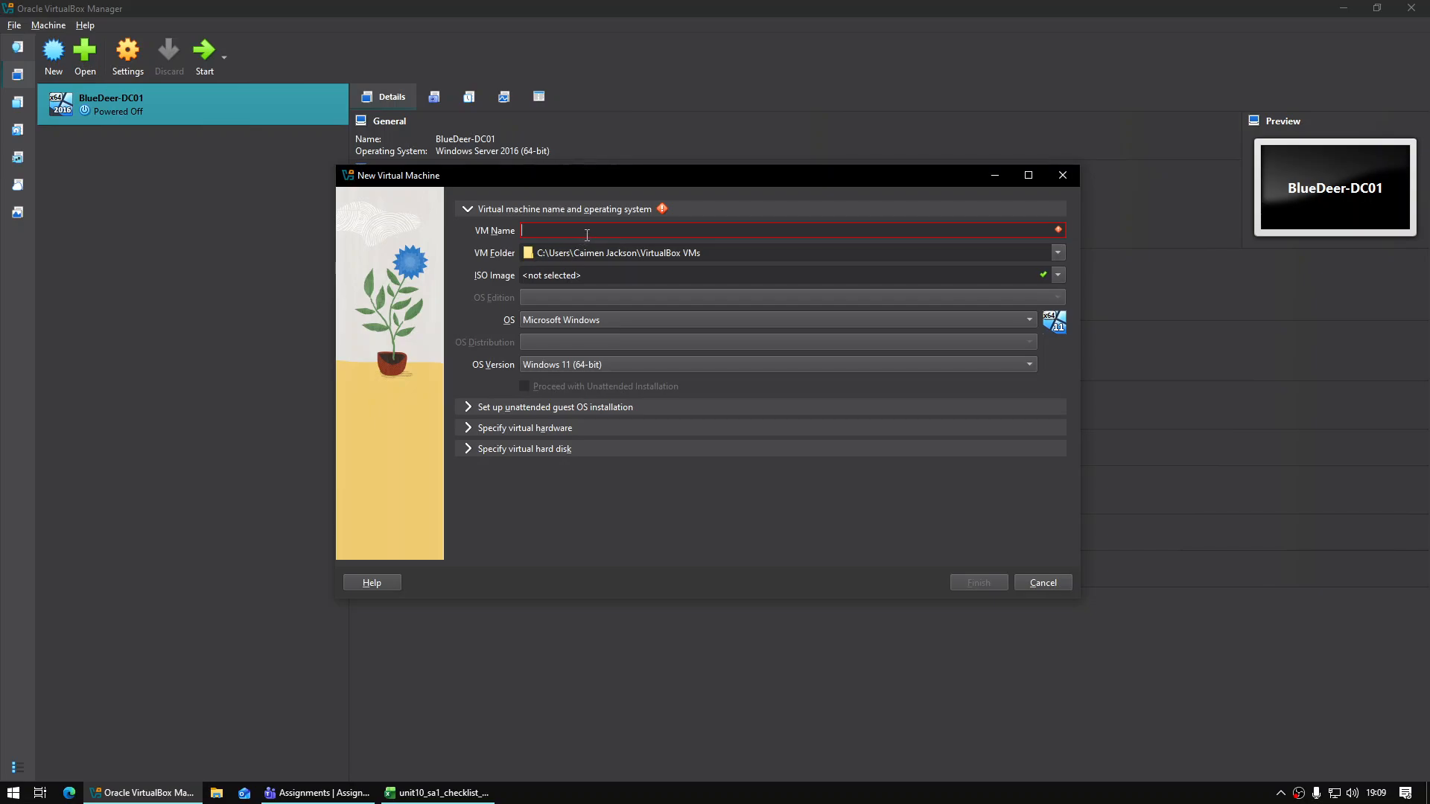
# Name the VM BlueDeer-PC01, attach Windows_10_22h2.iso, skip unattended install, and finish with 2048 MB and 50 GB
pyautogui.write('BlueD')
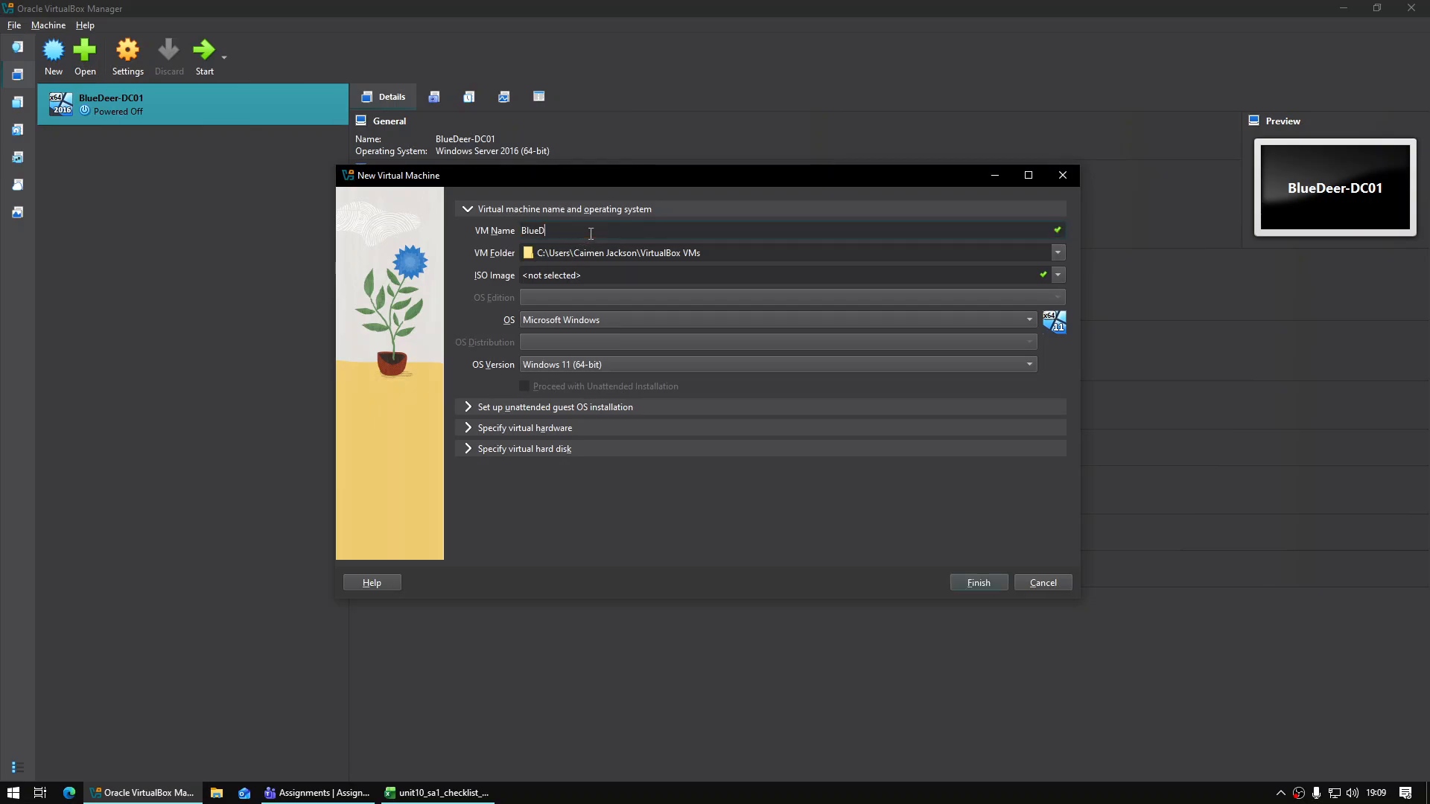
pyautogui.write('eer-PC01')
pyautogui.click(1058, 274)
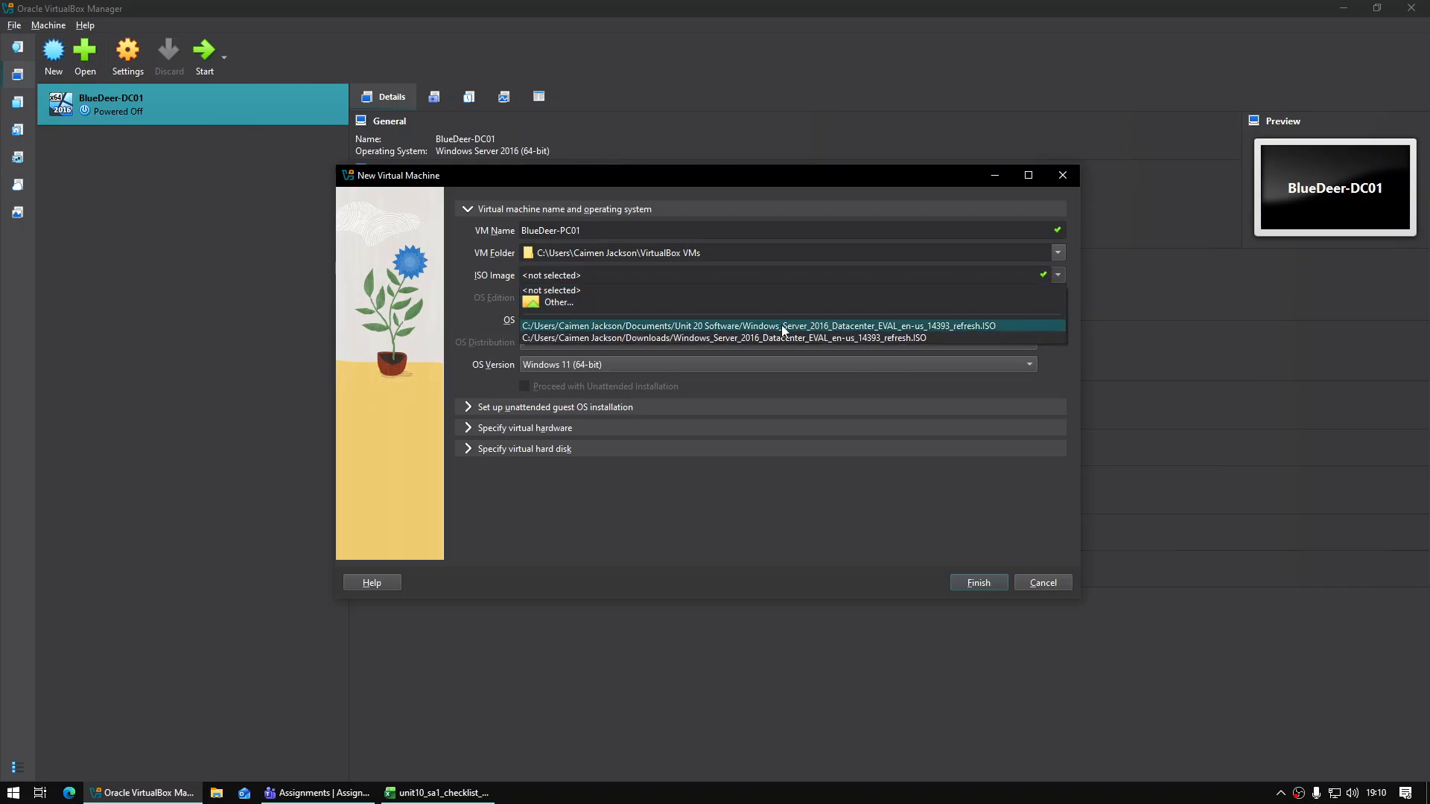
pyautogui.click(796, 303)
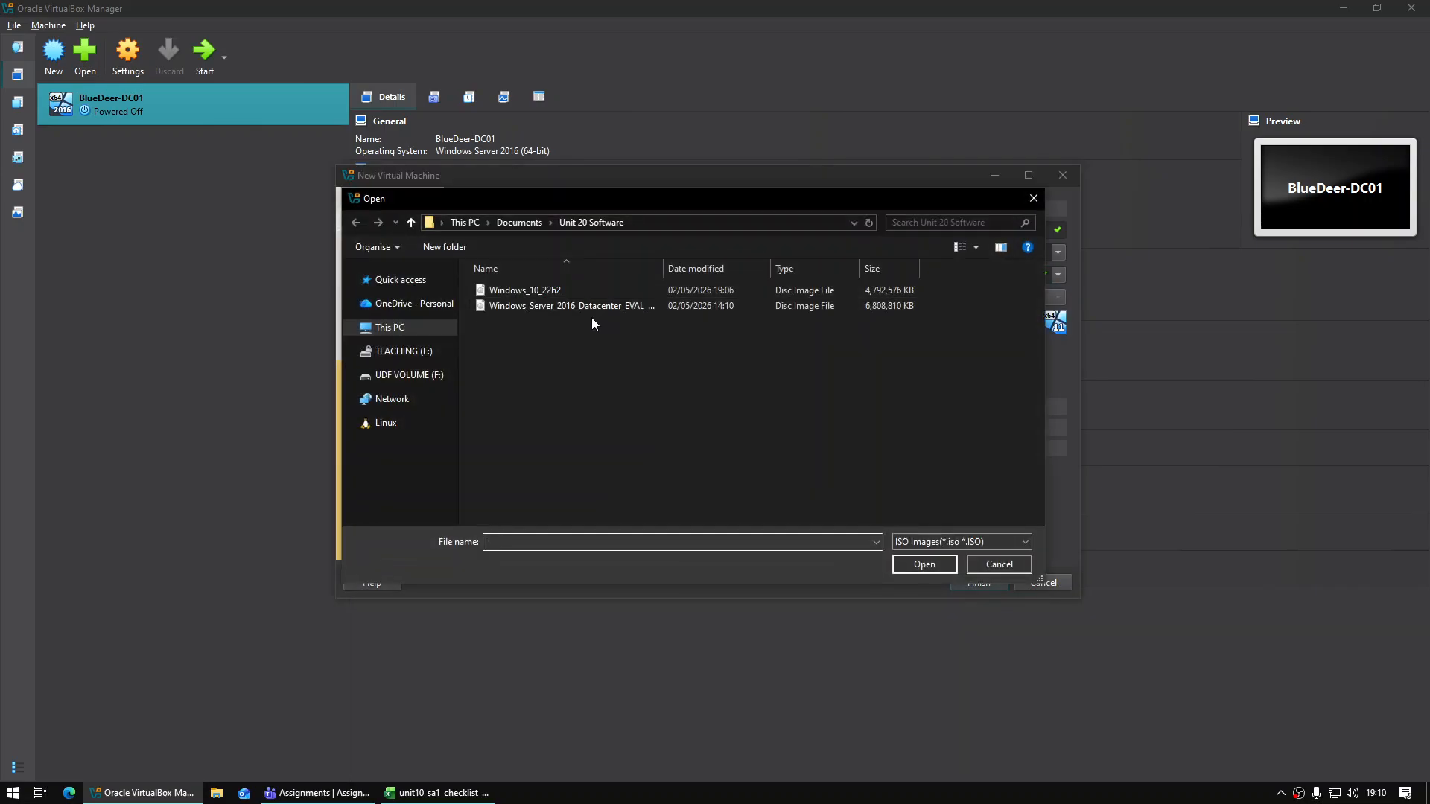
pyautogui.doubleClick(566, 292)
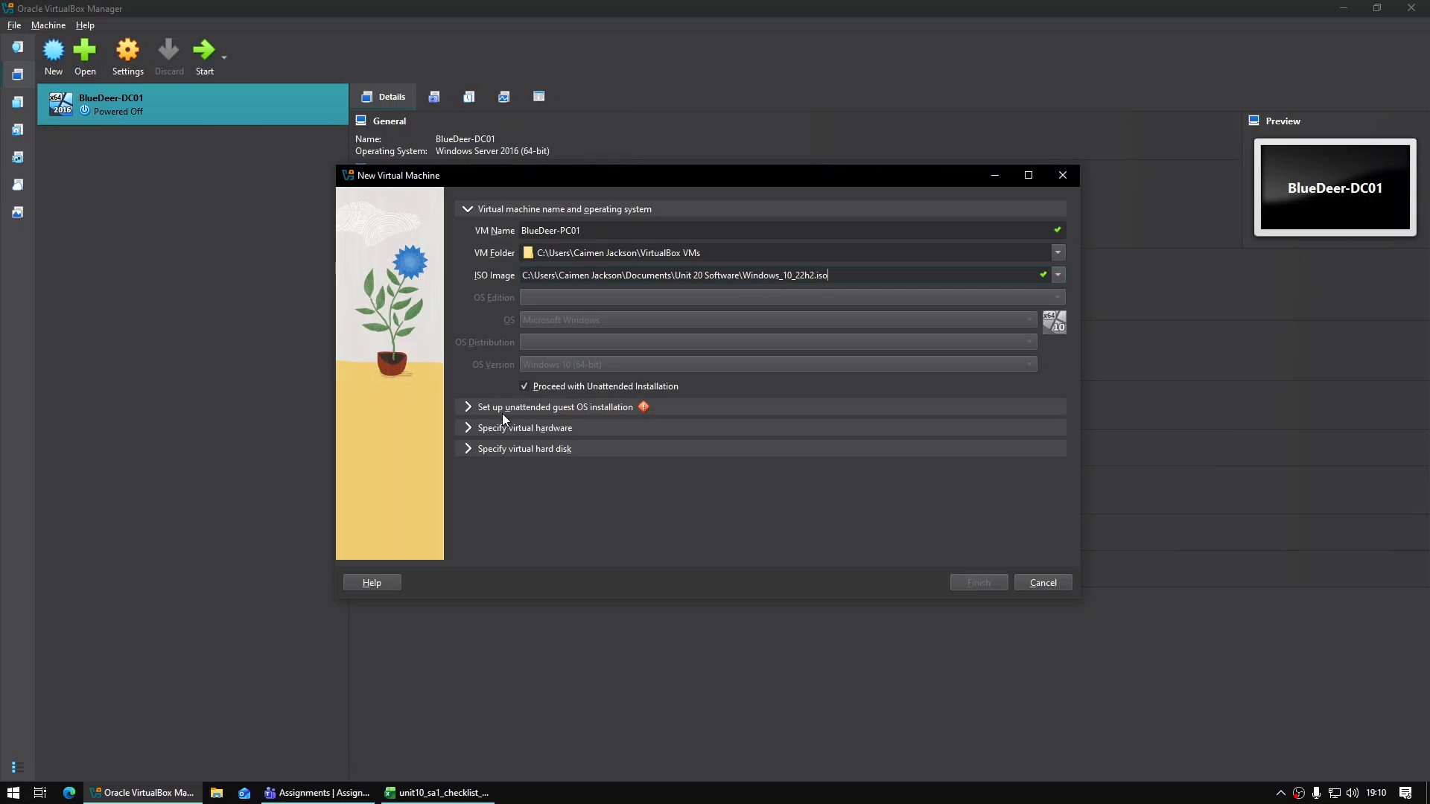
pyautogui.click(525, 388)
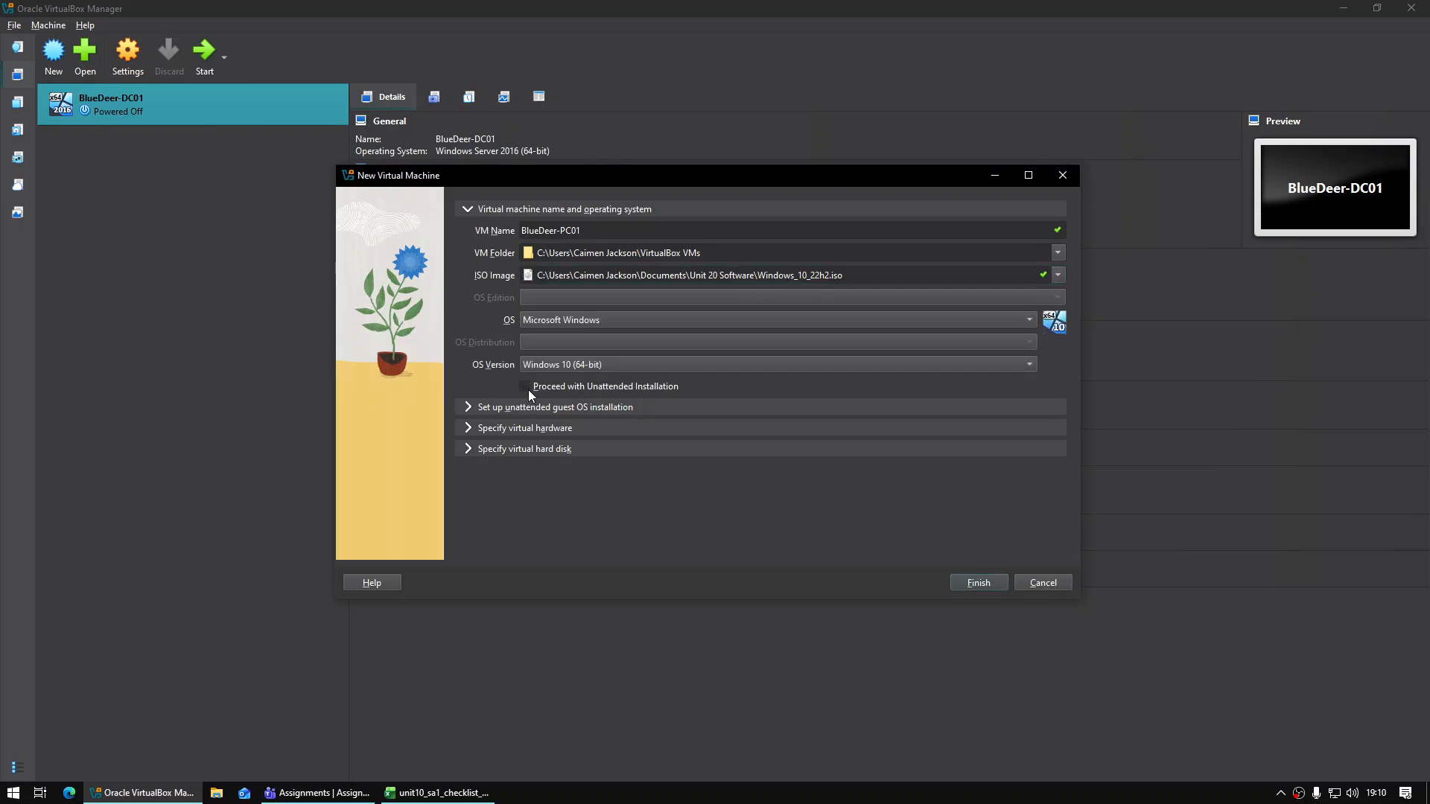
pyautogui.click(469, 429)
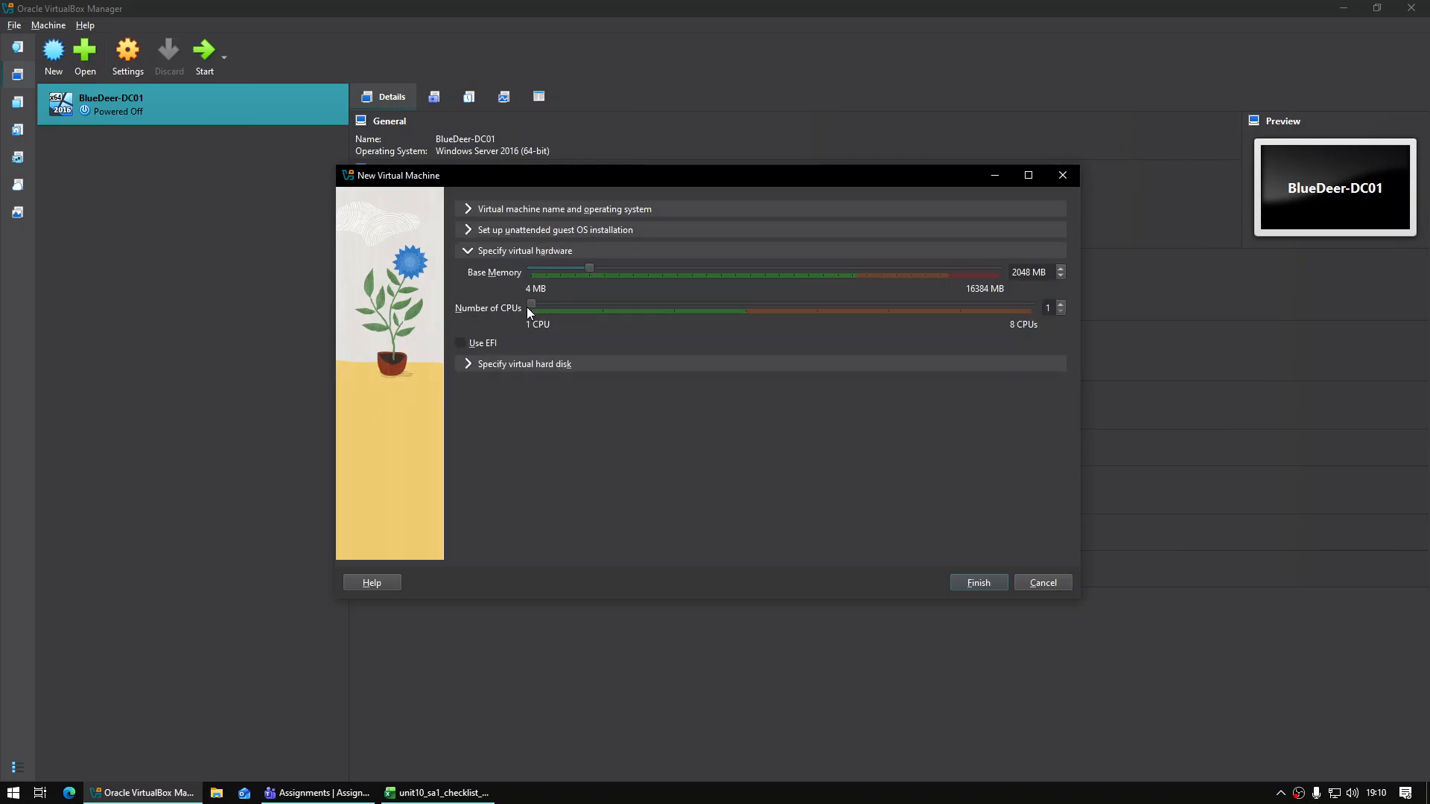
pyautogui.click(500, 367)
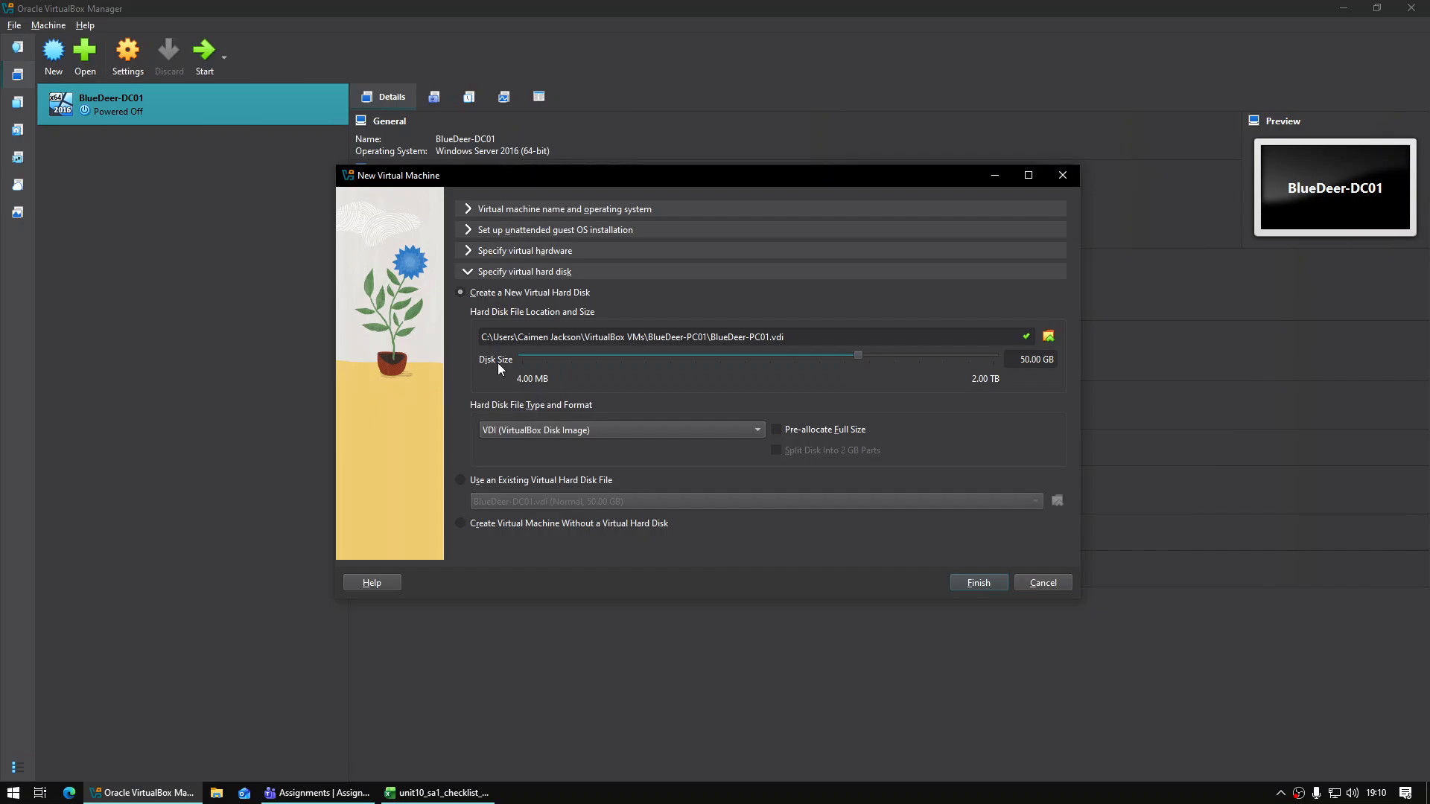
pyautogui.click(978, 583)
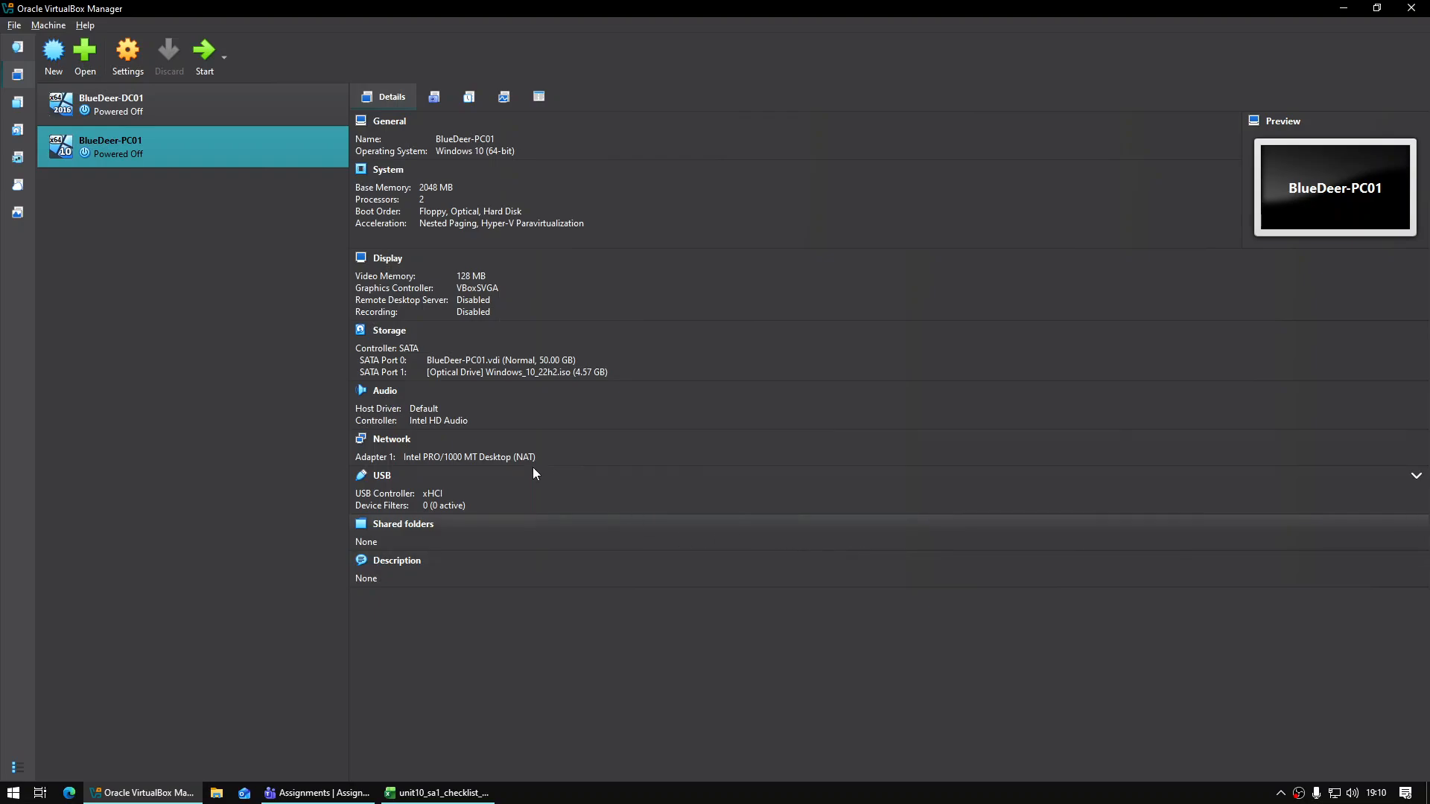
pyautogui.click(213, 91)
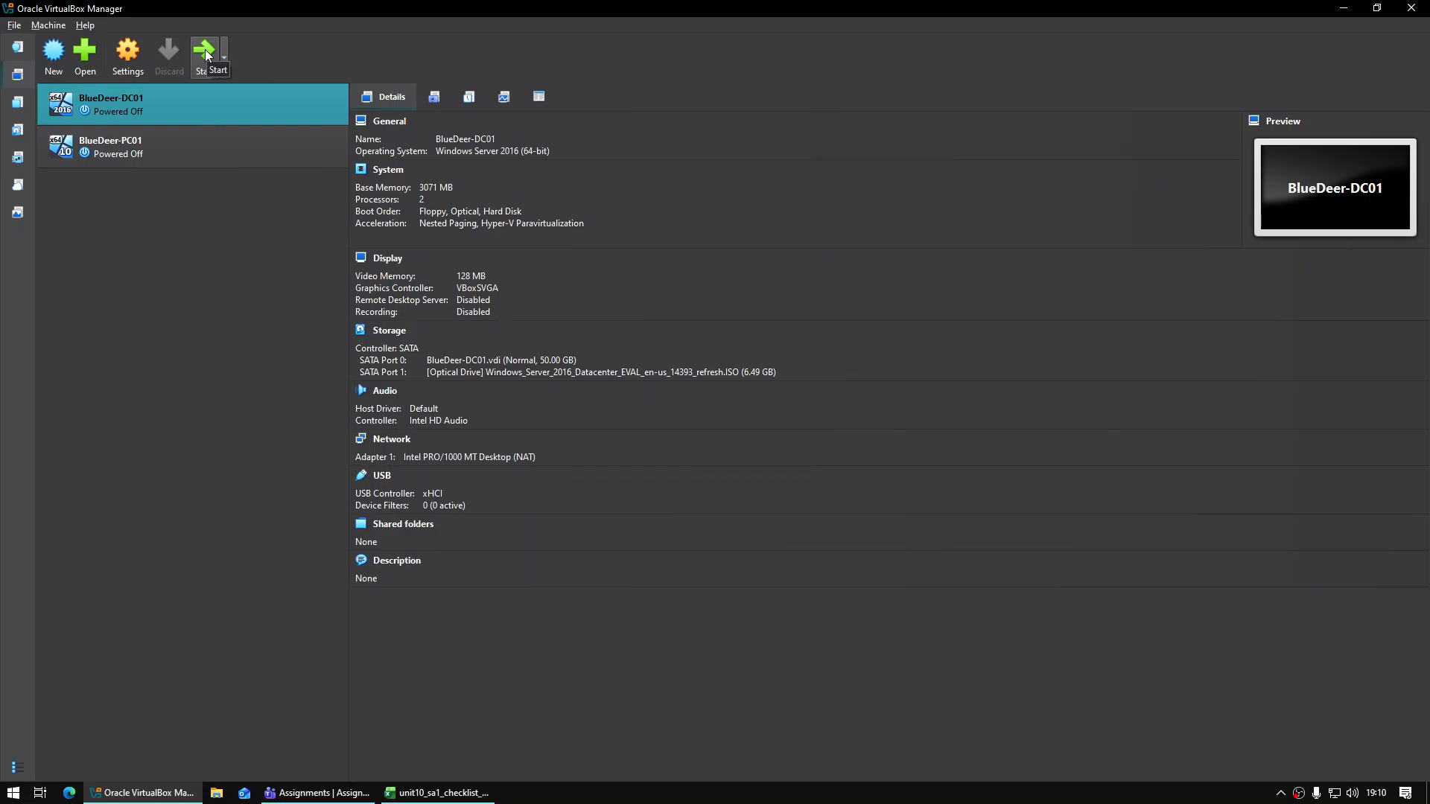
# Start BlueDeer-DC01, maximize its window, and dismiss the VirtualBox notifications while it boots
pyautogui.click(207, 54)
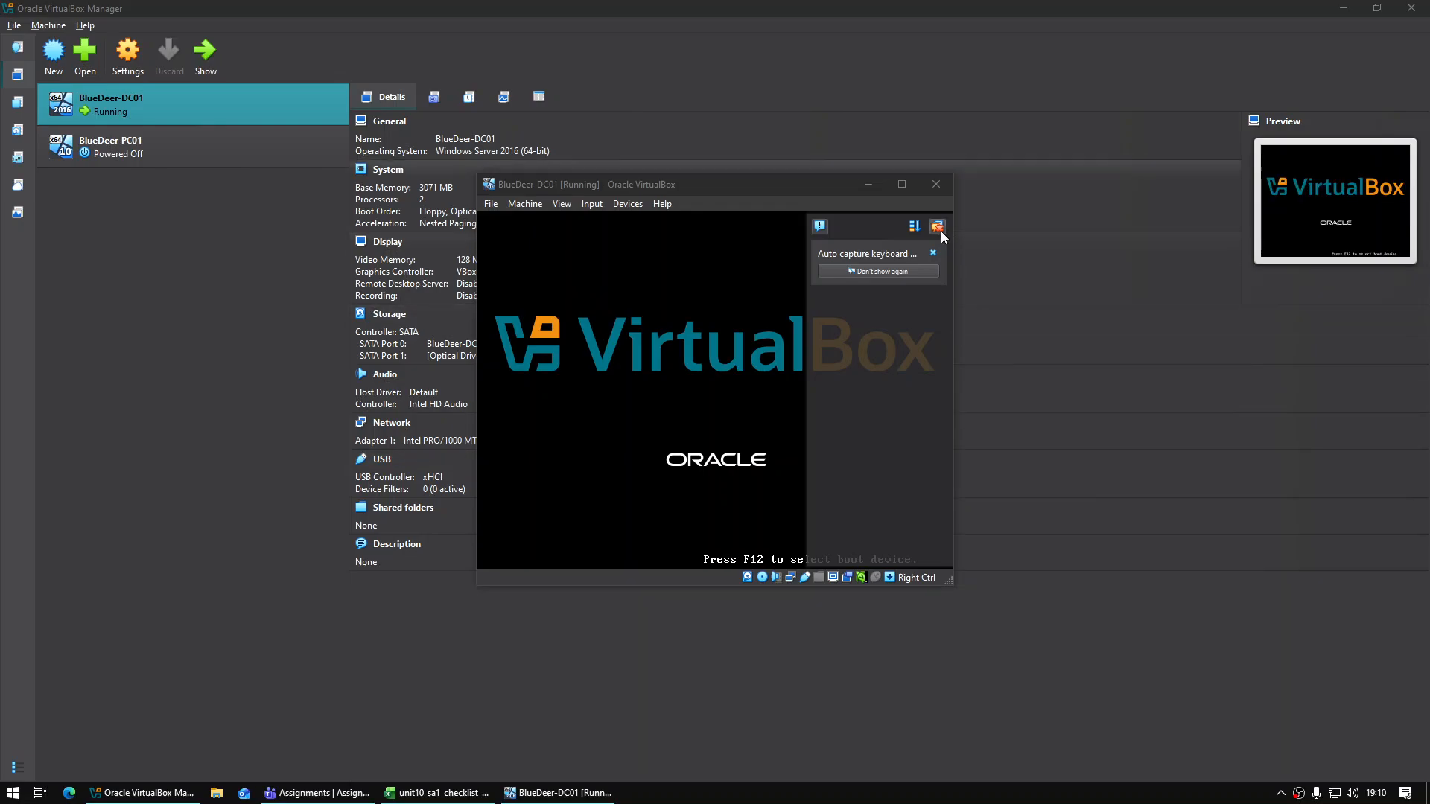
pyautogui.click(906, 191)
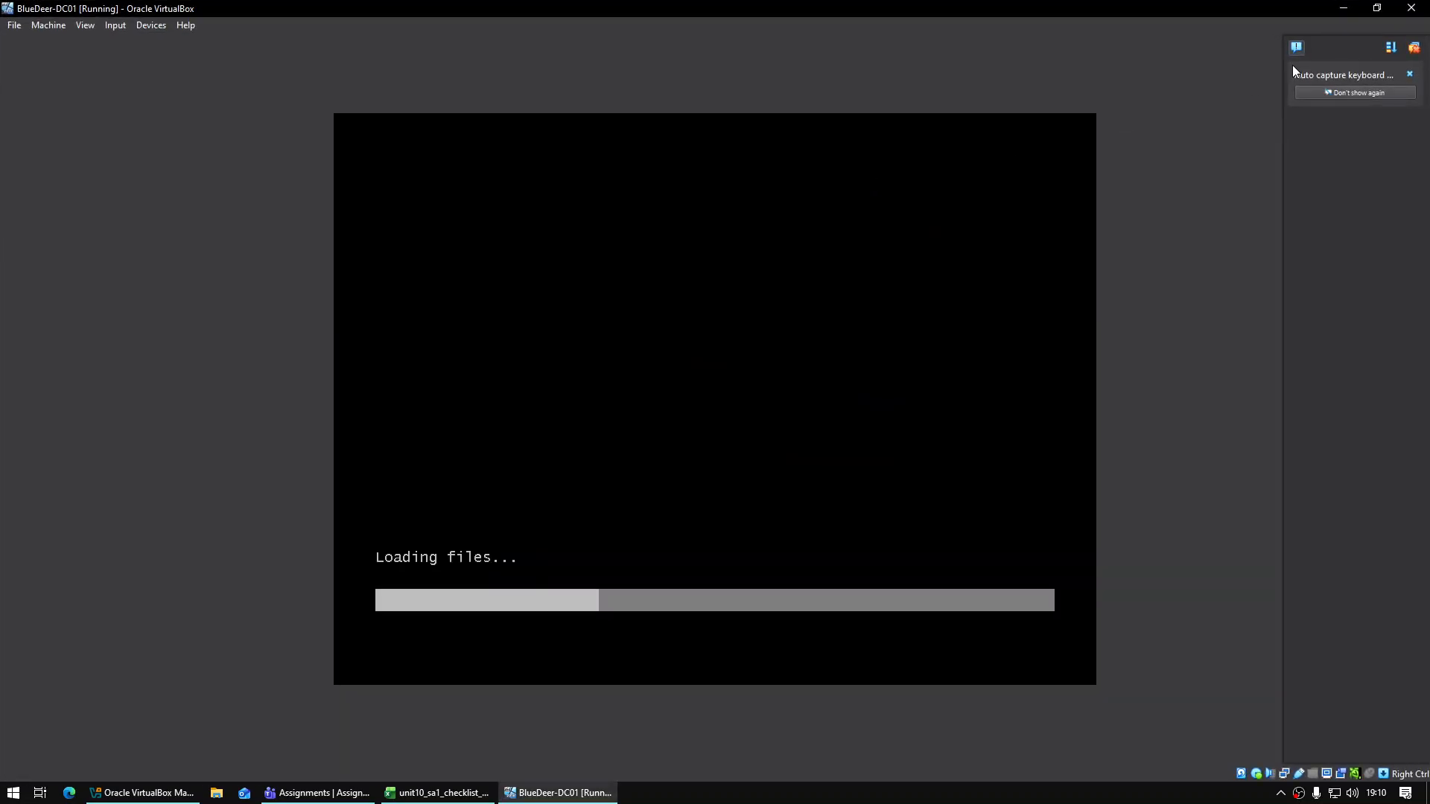
pyautogui.click(1407, 52)
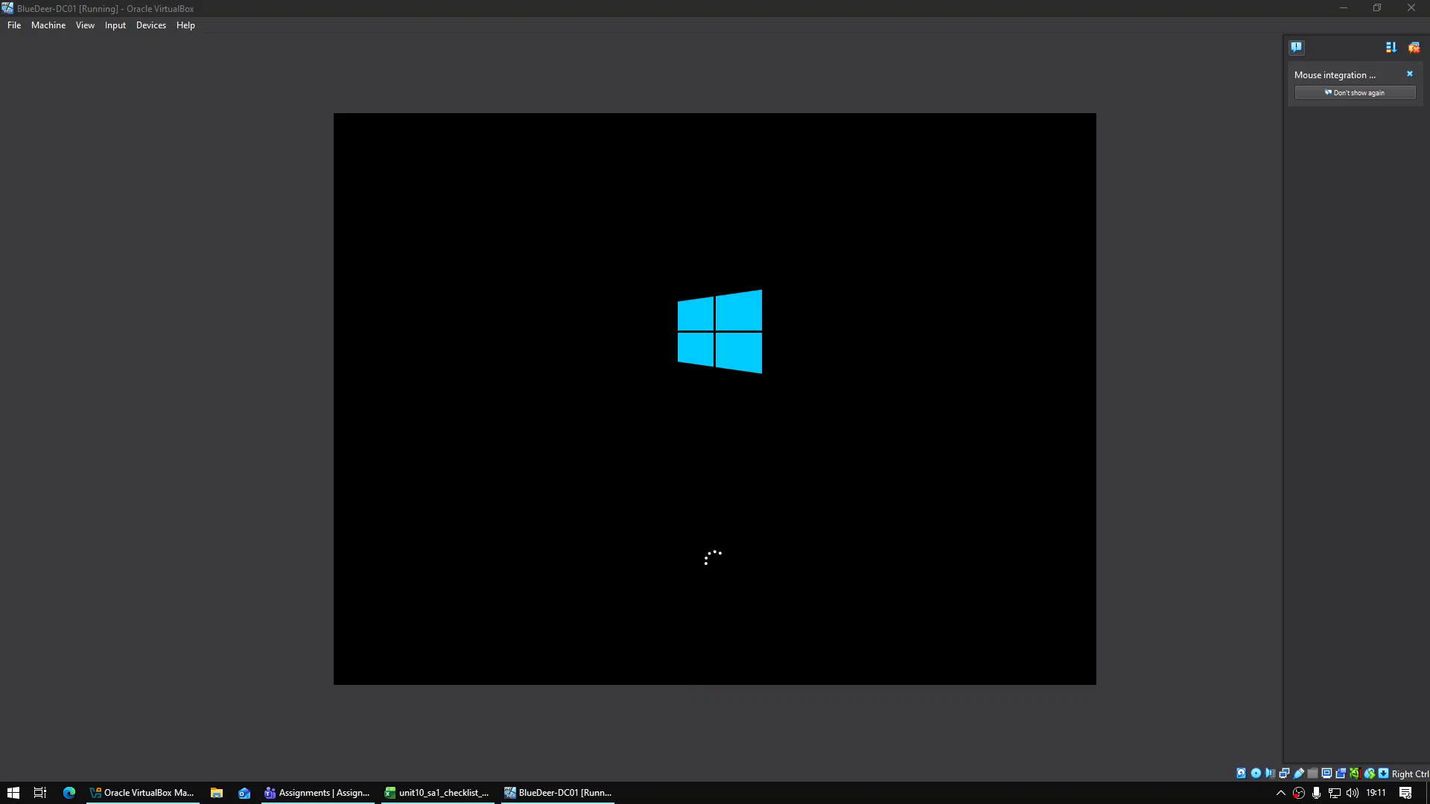
pyautogui.click(1414, 48)
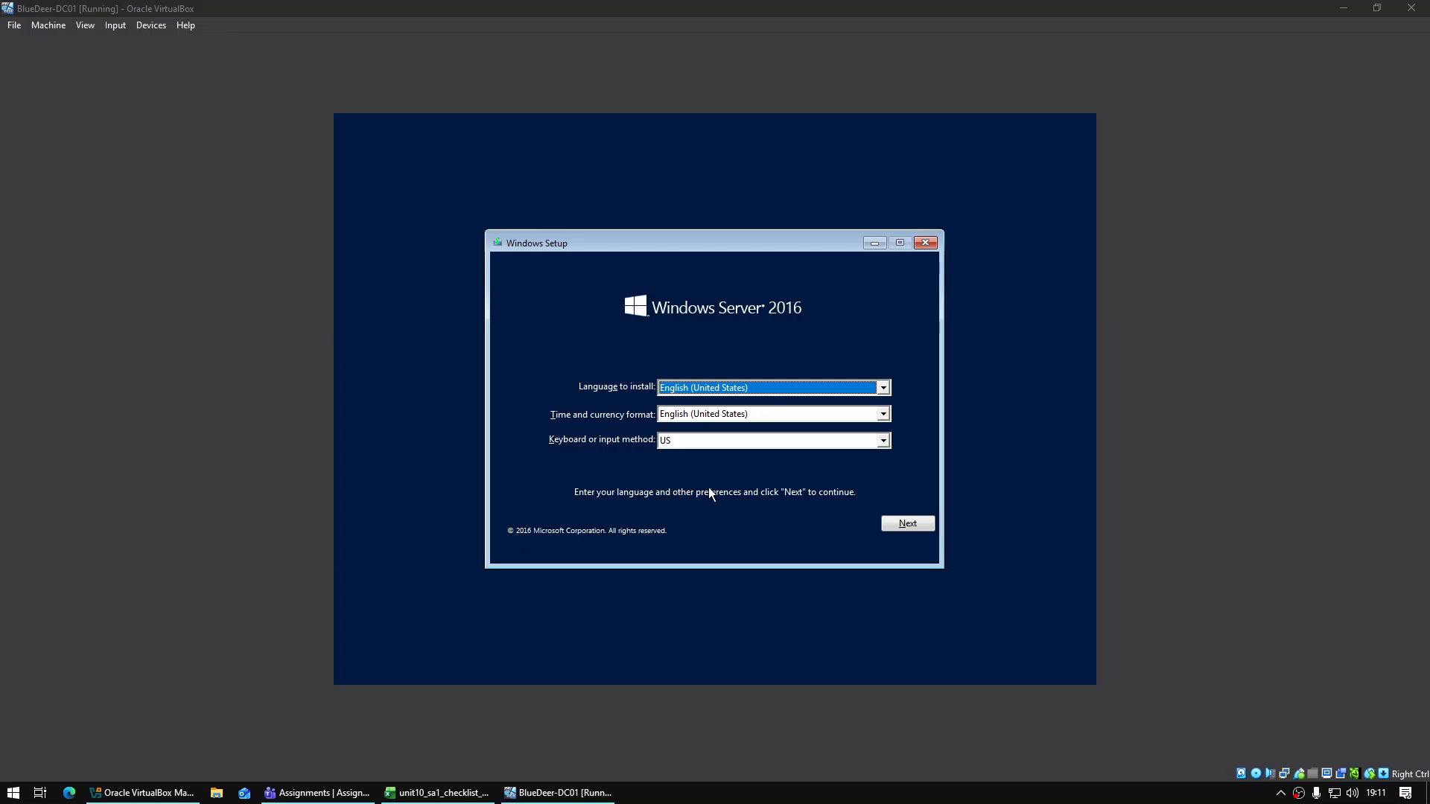
# Set time and currency format to English (United Kingdom) and begin the Windows installation
pyautogui.click(776, 422)
pyautogui.scroll(1, 775, 427)
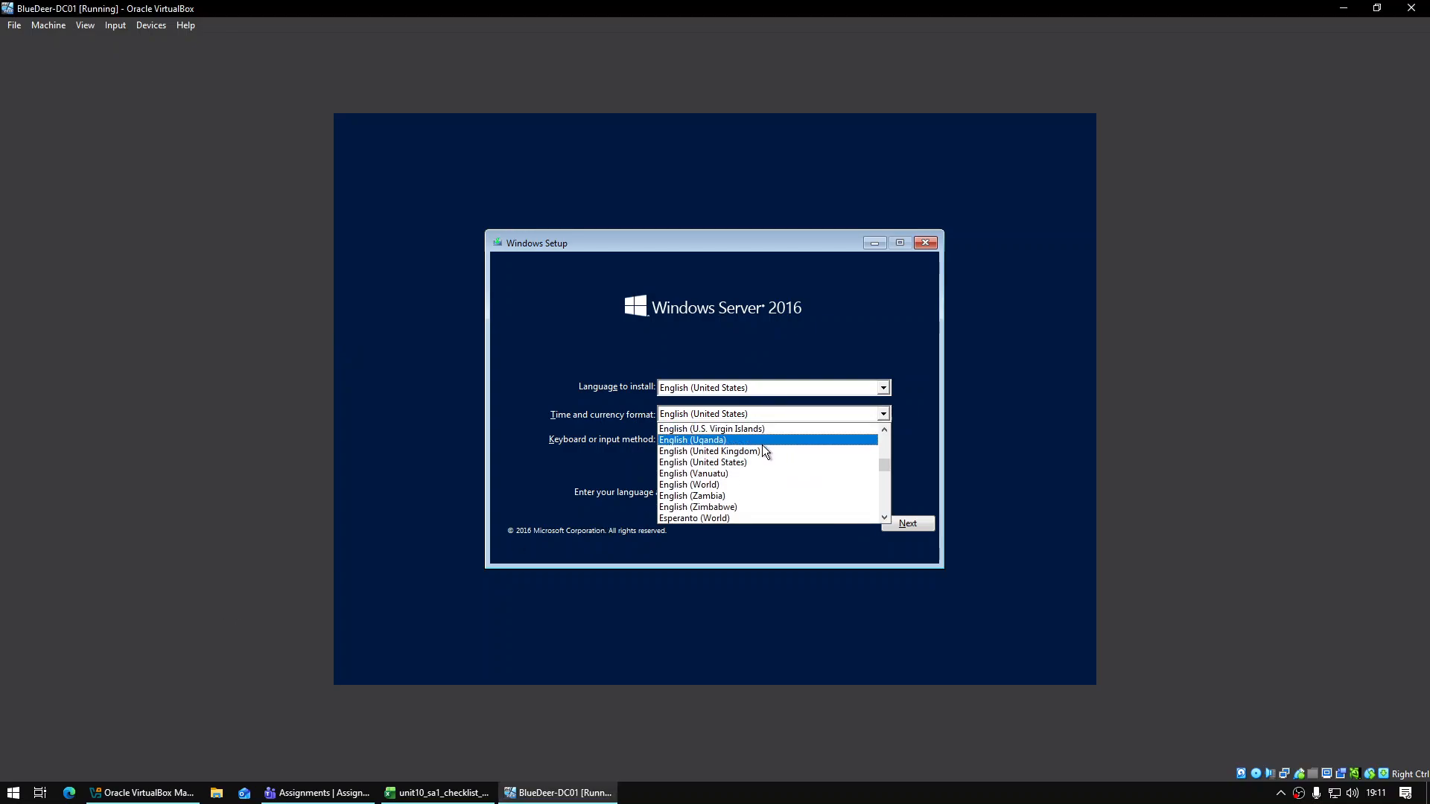
pyautogui.click(758, 453)
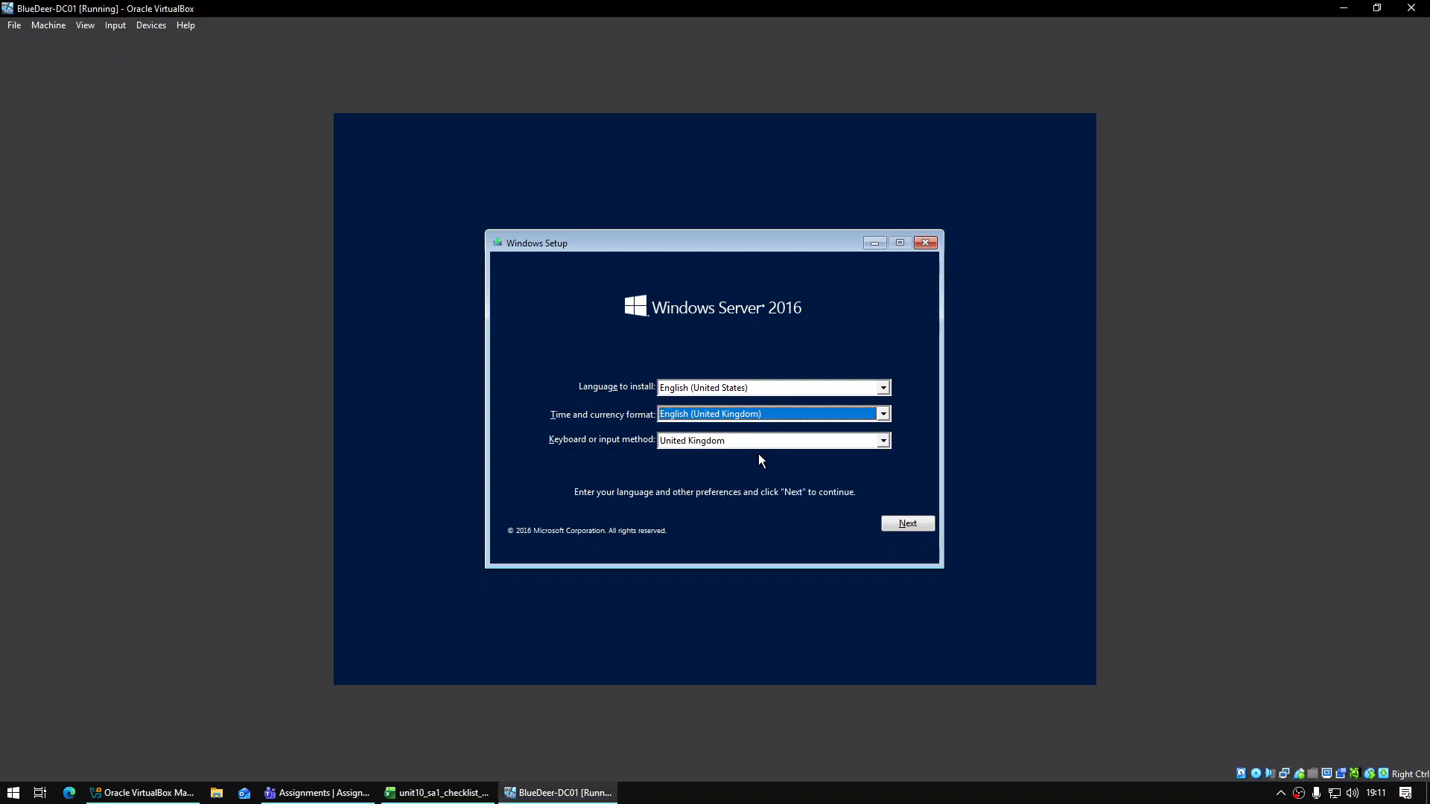
pyautogui.click(924, 528)
pyautogui.click(734, 408)
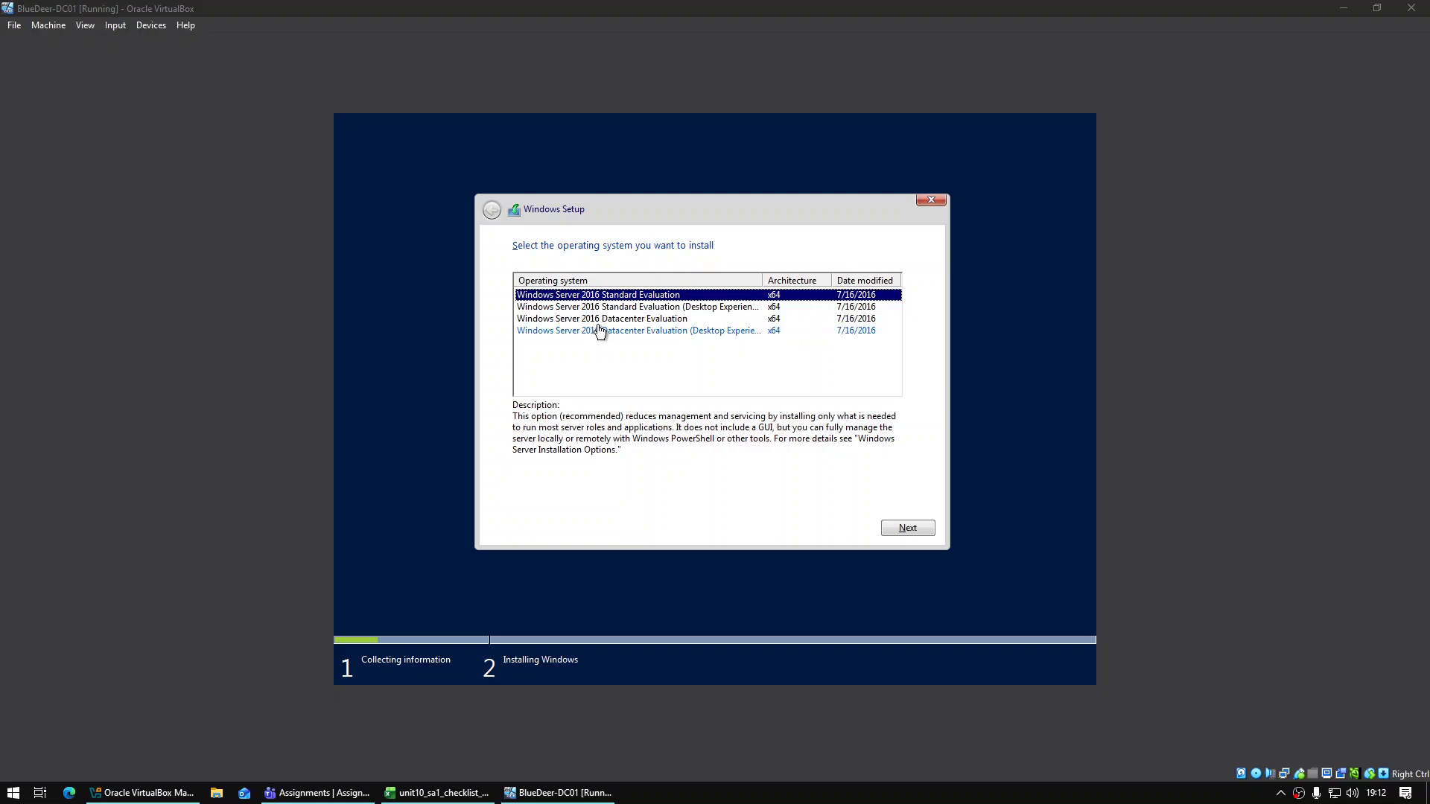
# Select the Windows Server 2016 Standard Evaluation (Desktop Experience) edition and continue
pyautogui.click(662, 308)
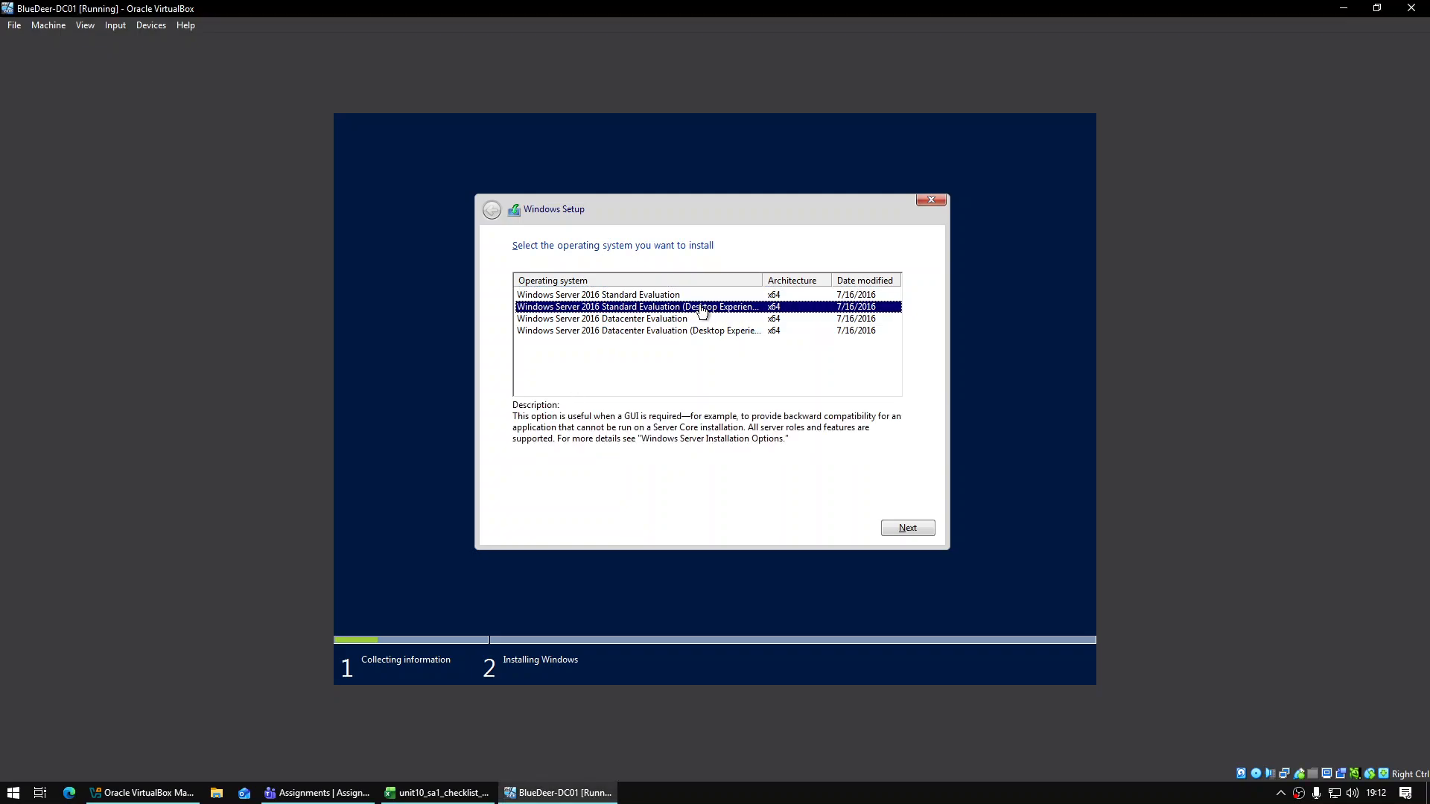
pyautogui.click(698, 334)
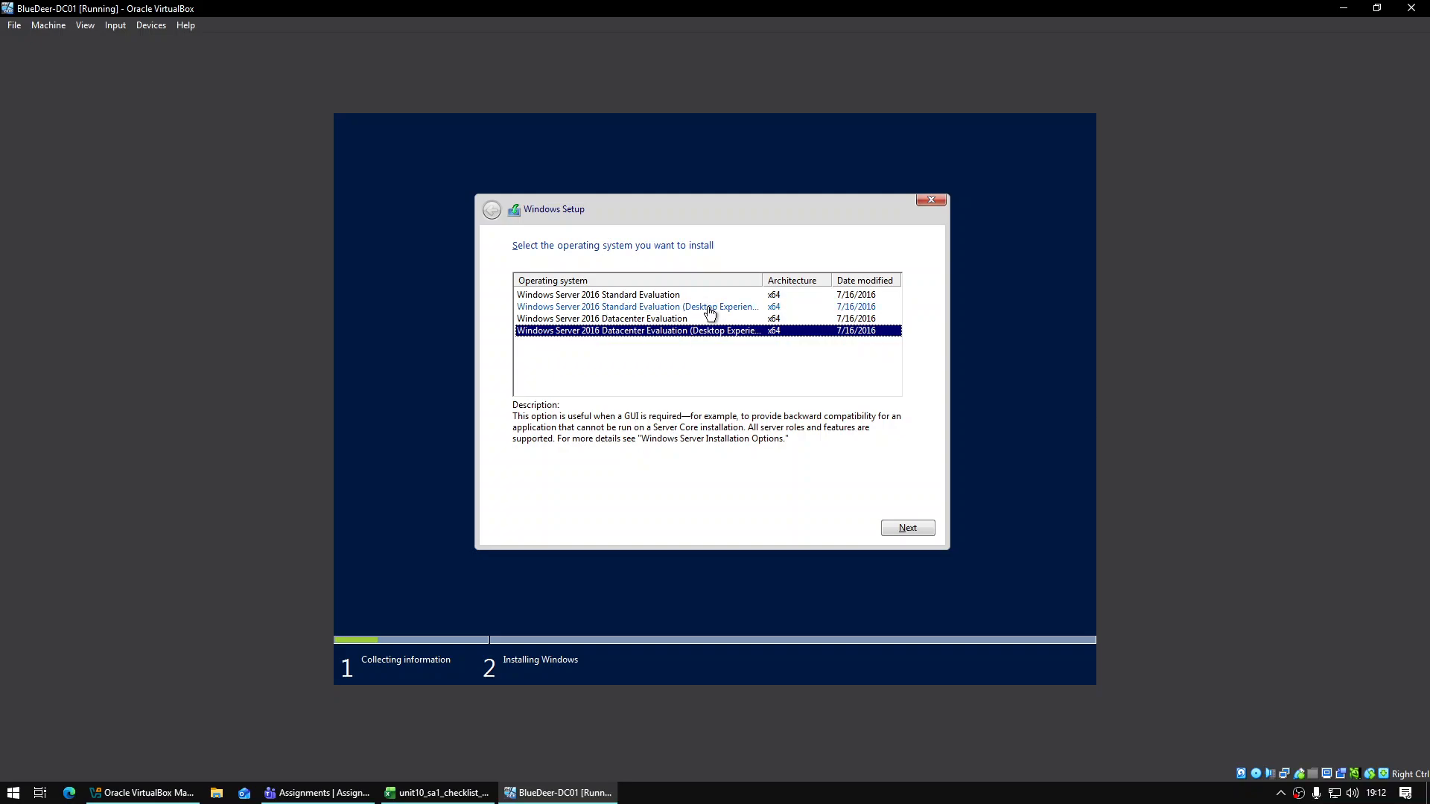
pyautogui.click(706, 308)
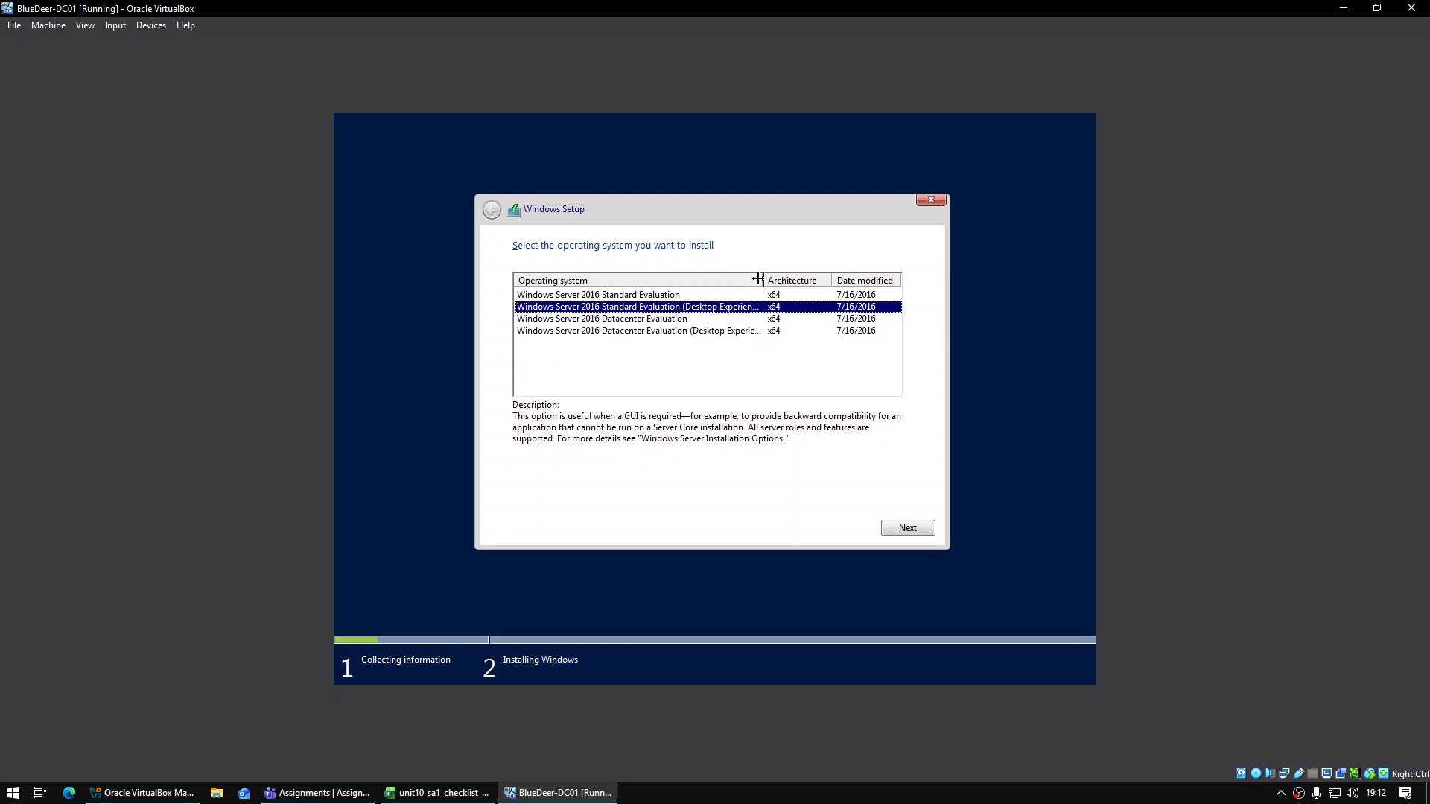
pyautogui.moveTo(761, 280); pyautogui.dragTo(803, 280)
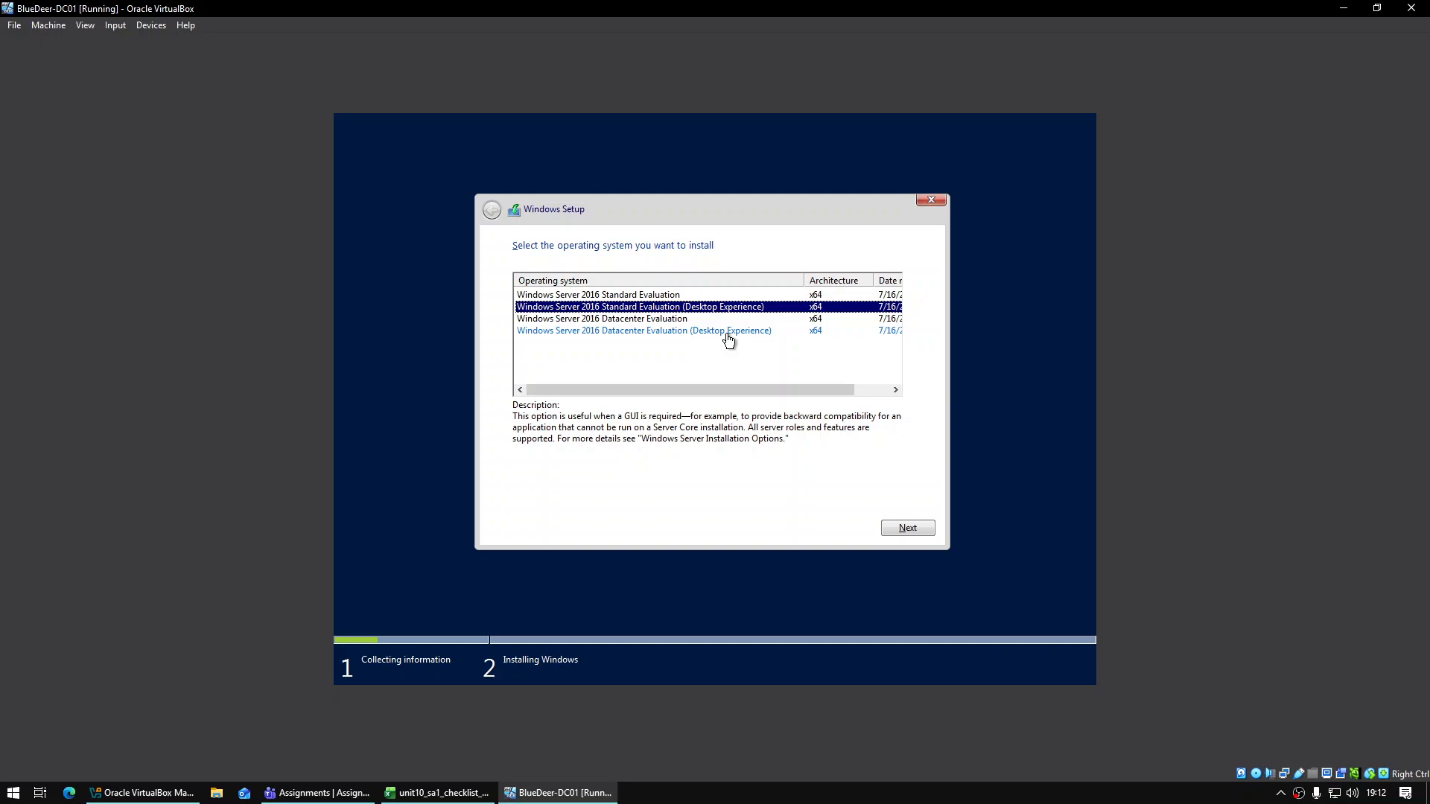
pyautogui.click(922, 528)
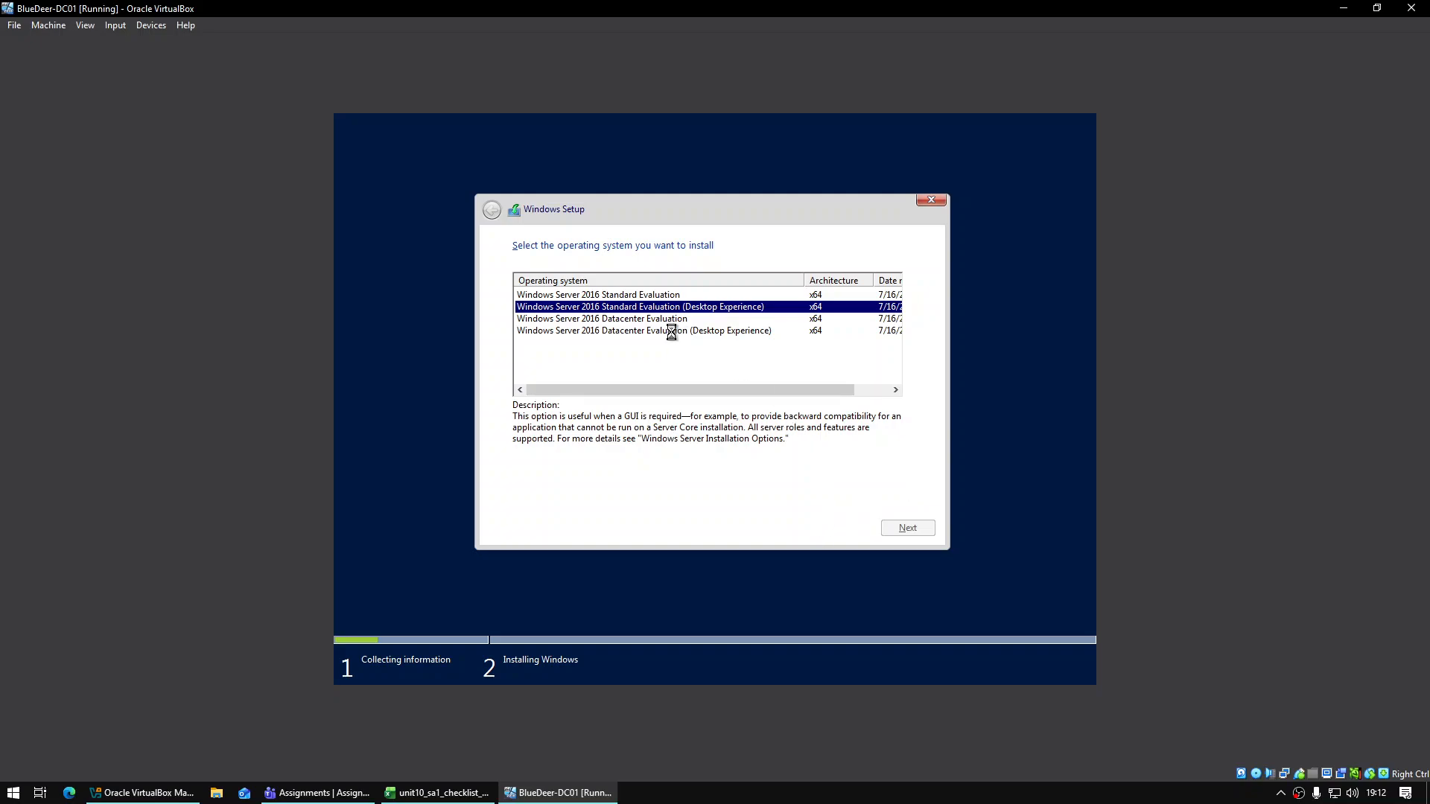
# Accept the license, choose Custom install, create a new partition on Drive 0, and install to Partition 2
pyautogui.click(597, 495)
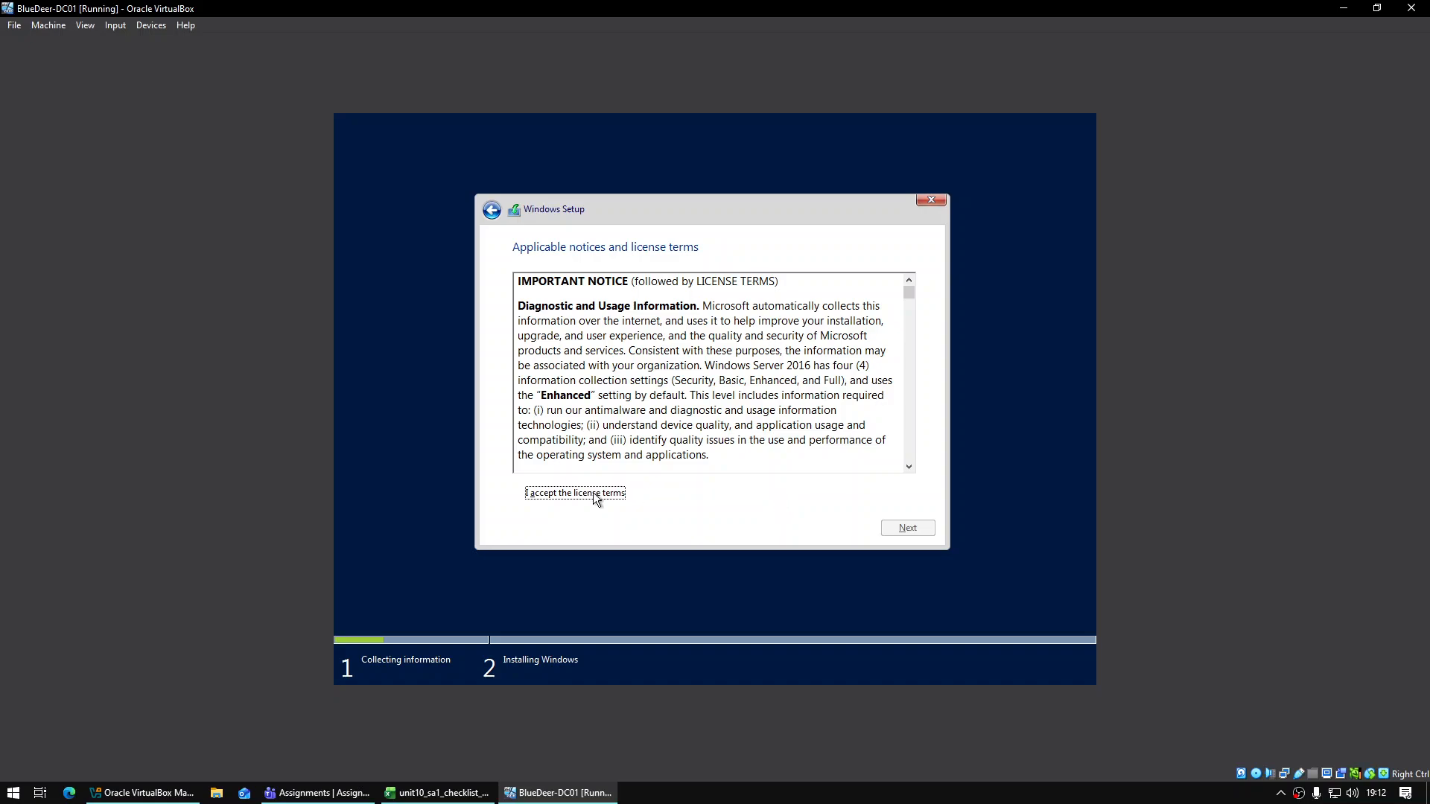
pyautogui.click(931, 529)
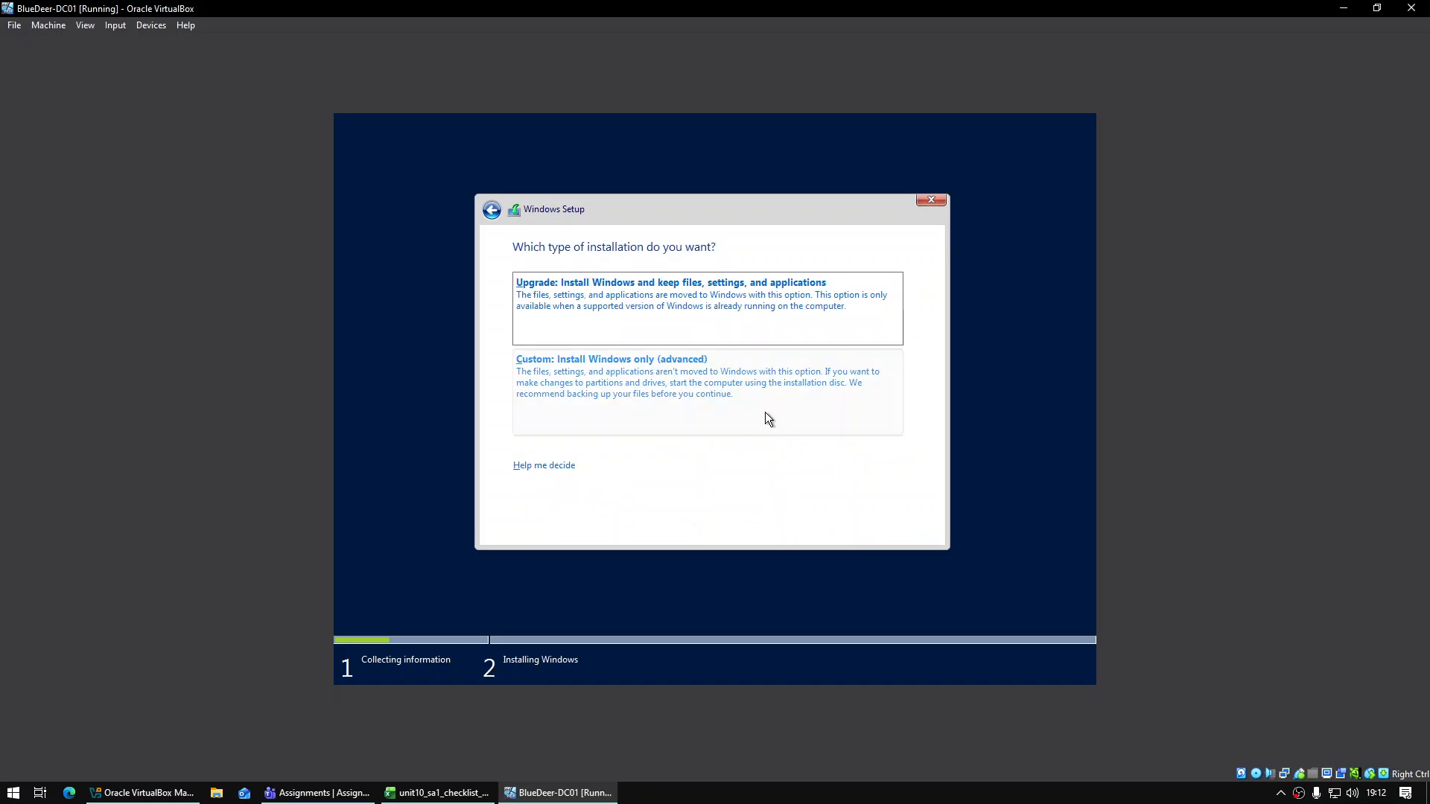
pyautogui.click(712, 388)
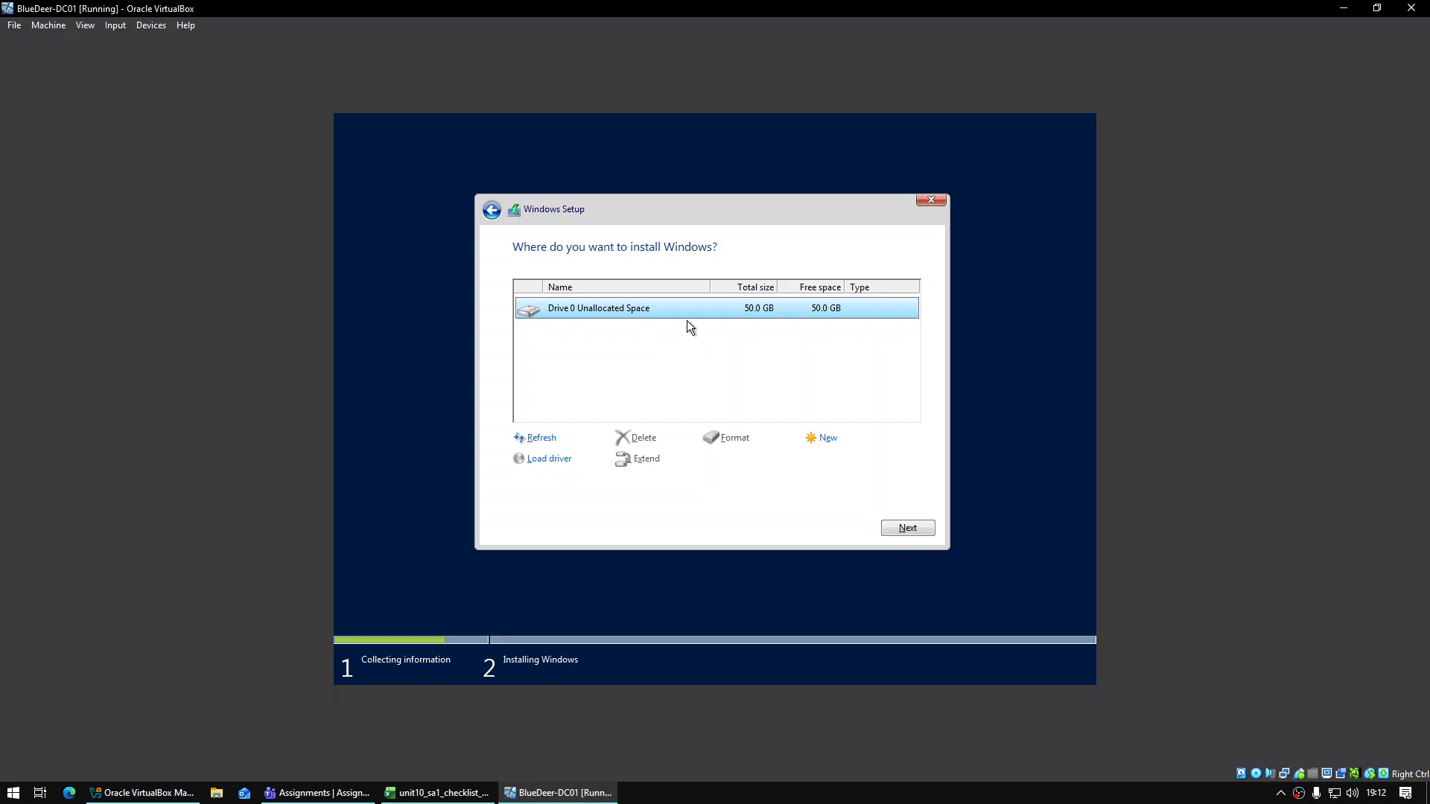
pyautogui.click(840, 435)
pyautogui.click(851, 461)
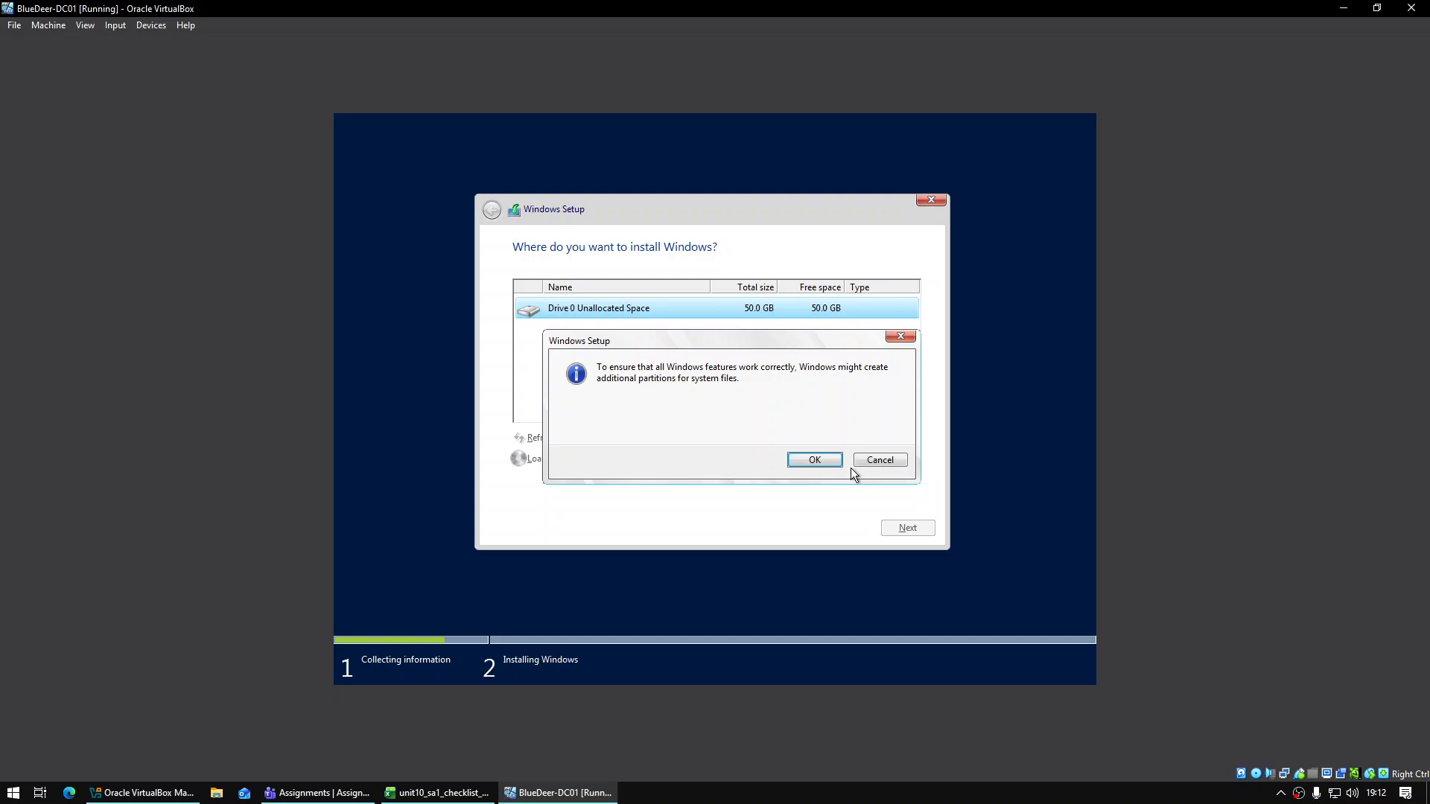
pyautogui.click(826, 459)
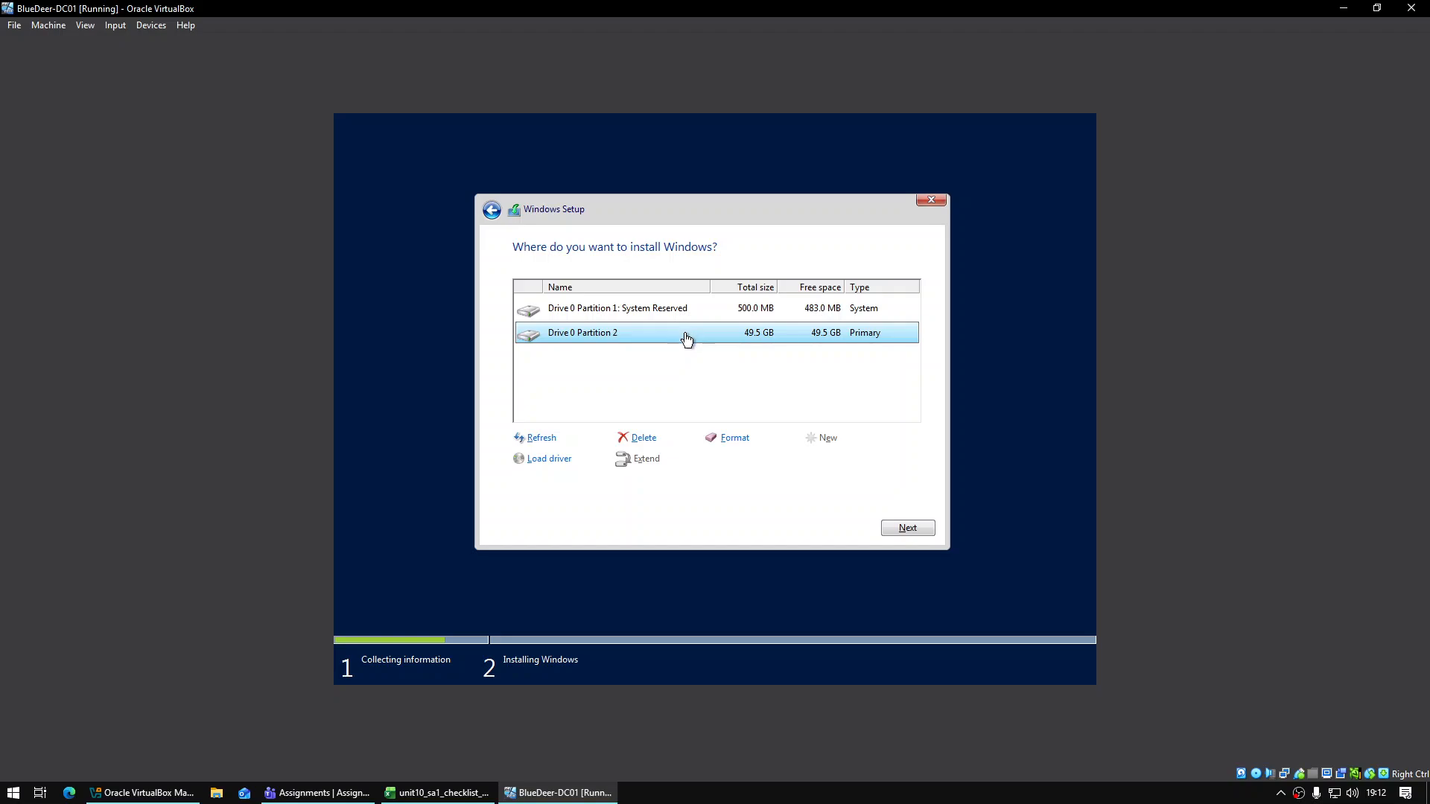
pyautogui.click(906, 527)
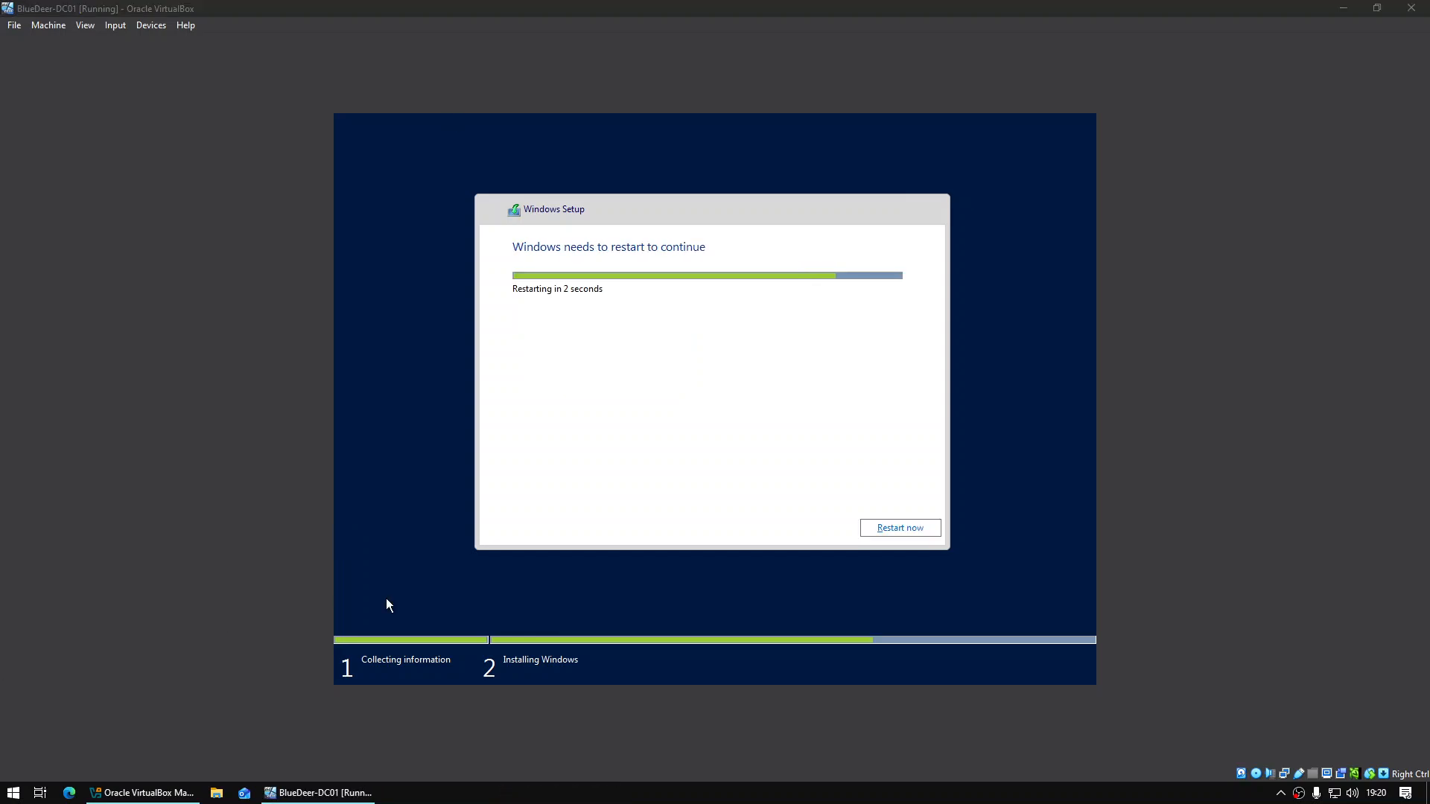
# Return to the BlueDeer-DC01 window and dismiss the mouse capture notice while setup restarts
pyautogui.press('super+e')
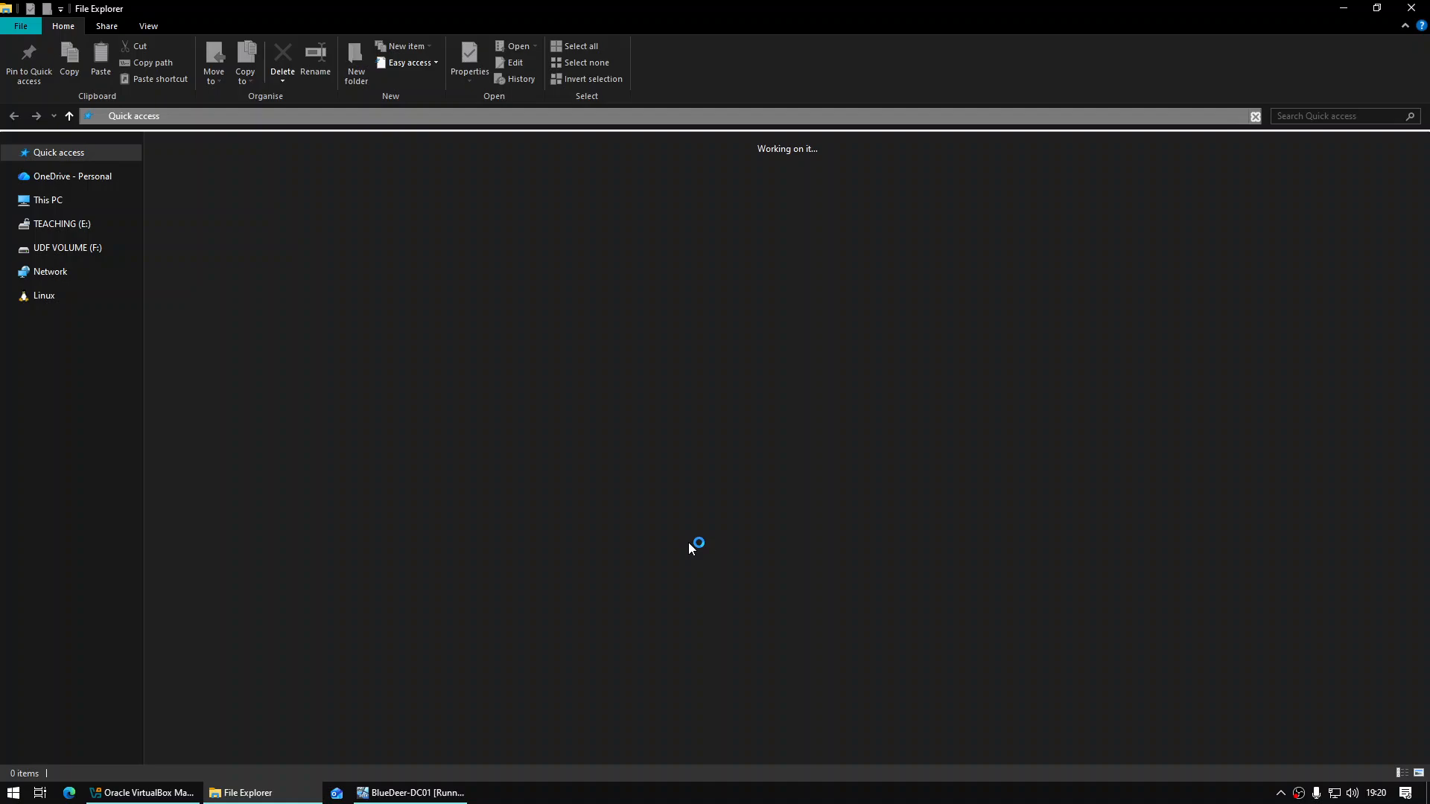
pyautogui.click(385, 796)
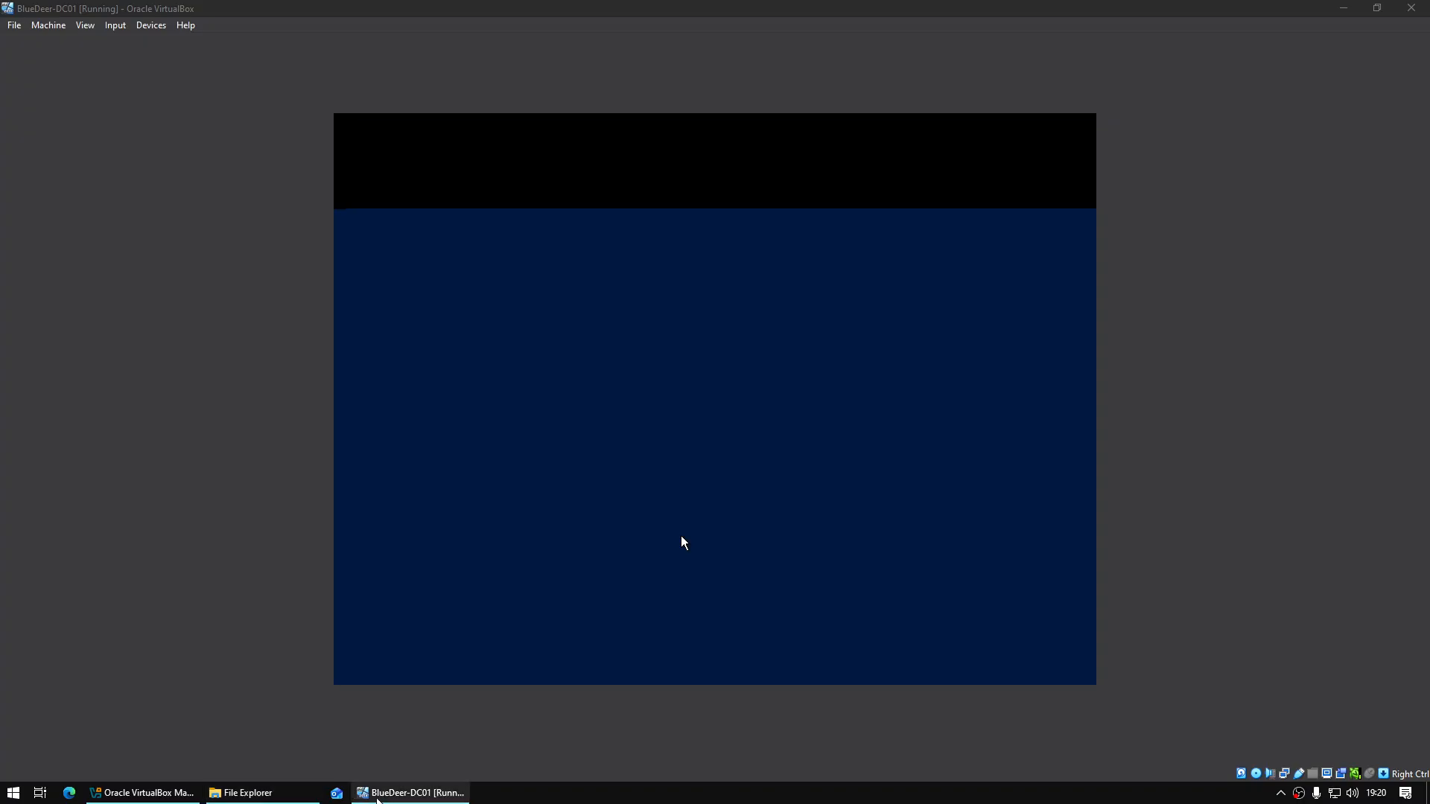
pyautogui.click(736, 477)
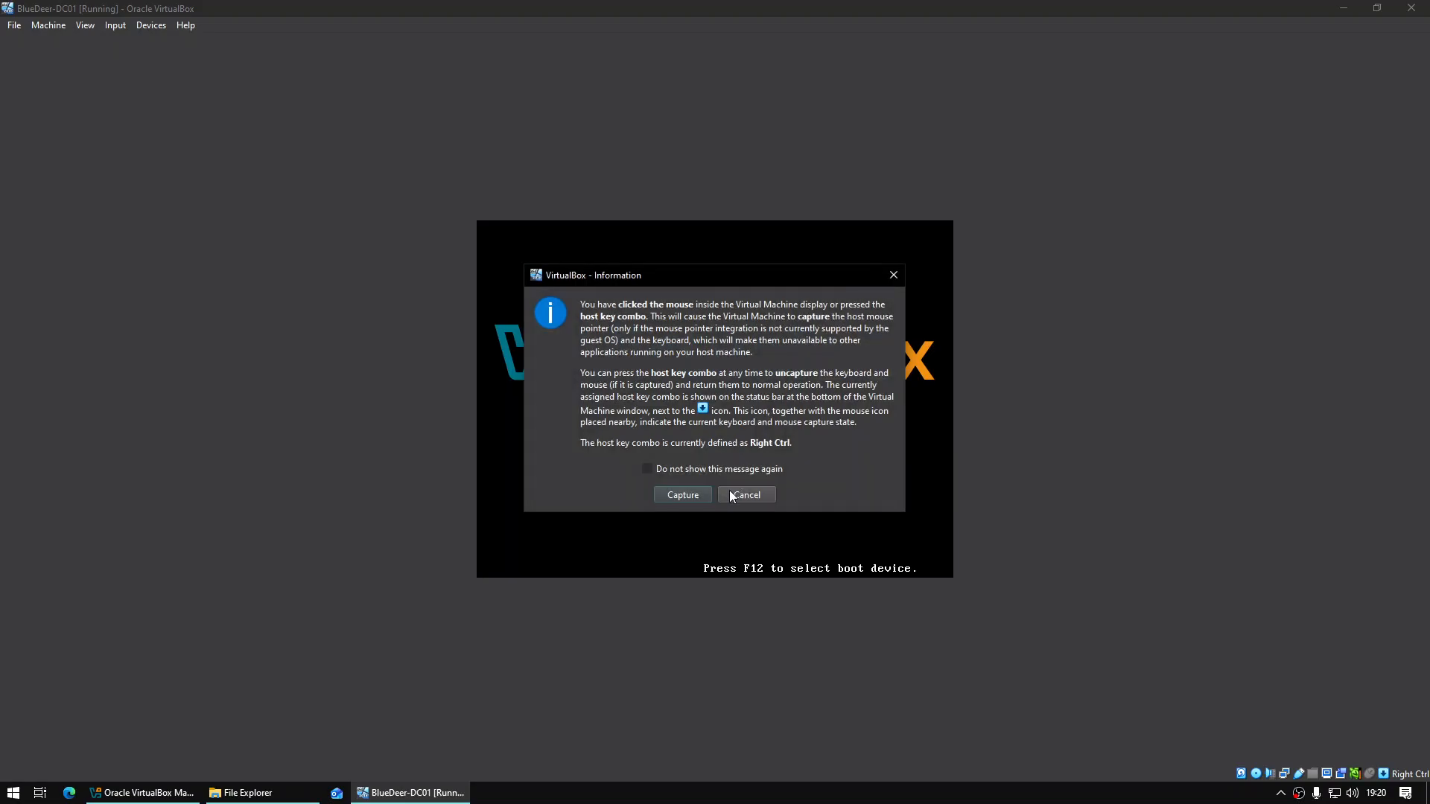
pyautogui.click(732, 492)
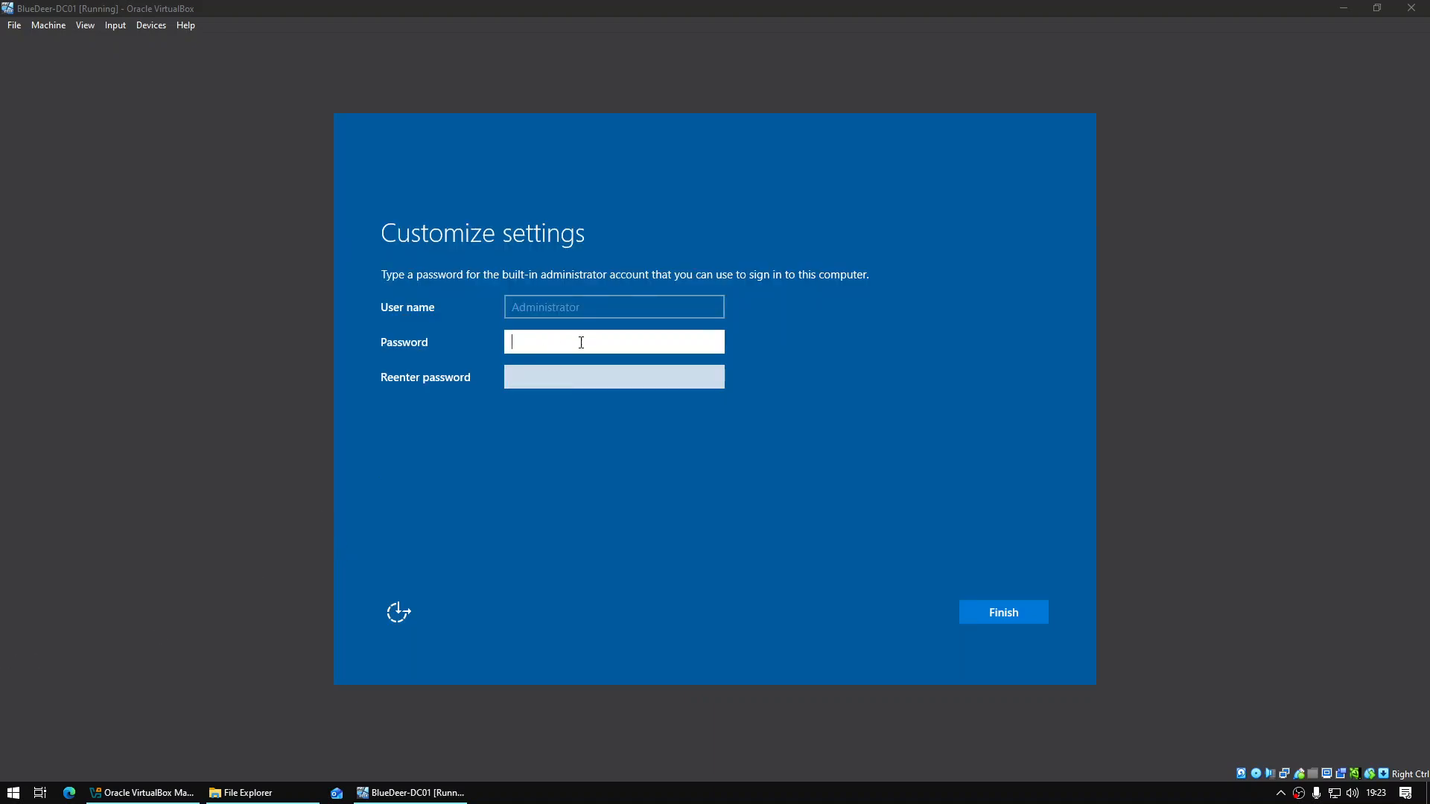
# Enter and confirm the built-in Administrator password, then finish setup
pyautogui.click(598, 333)
pyautogui.write('************')
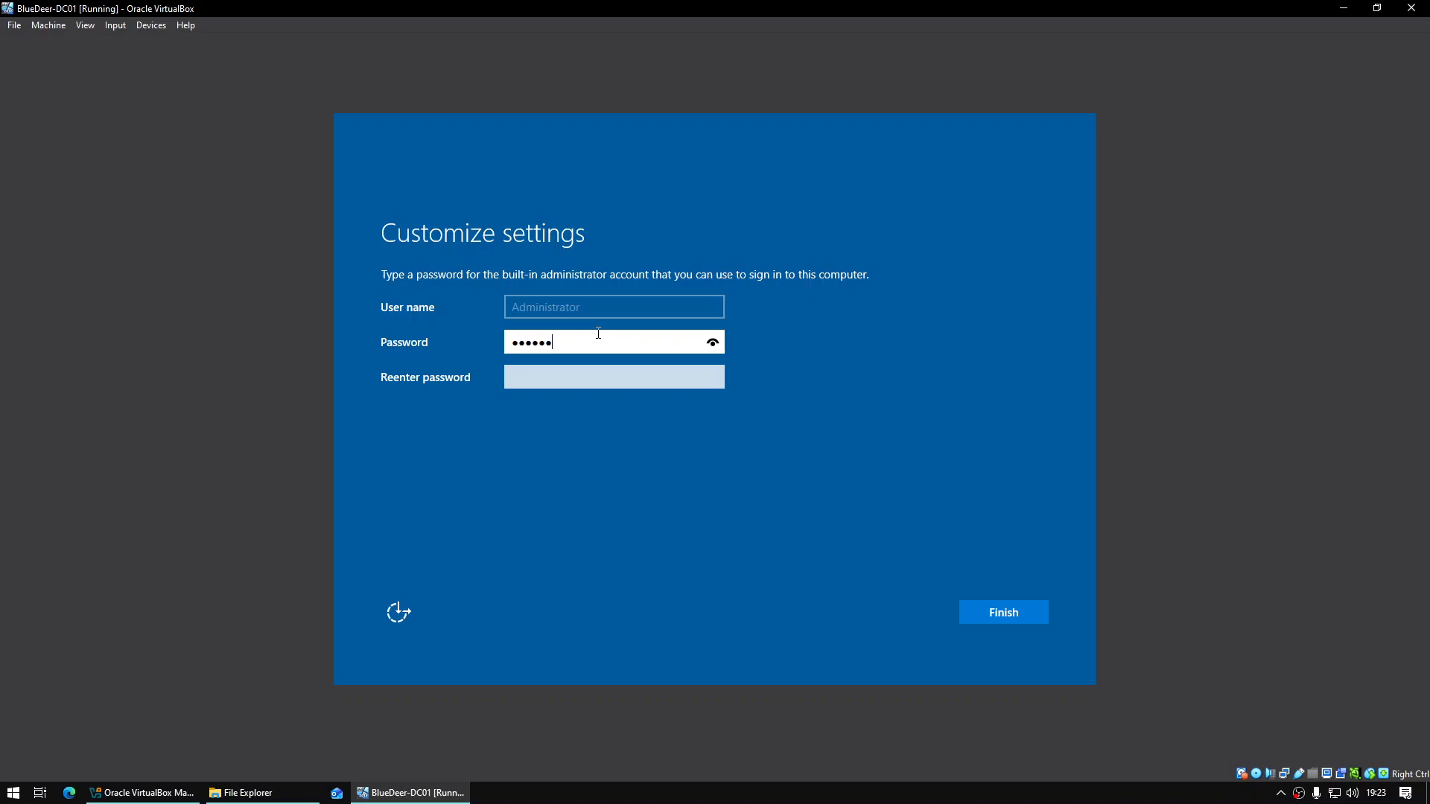
pyautogui.write('**')
pyautogui.press('Tab')
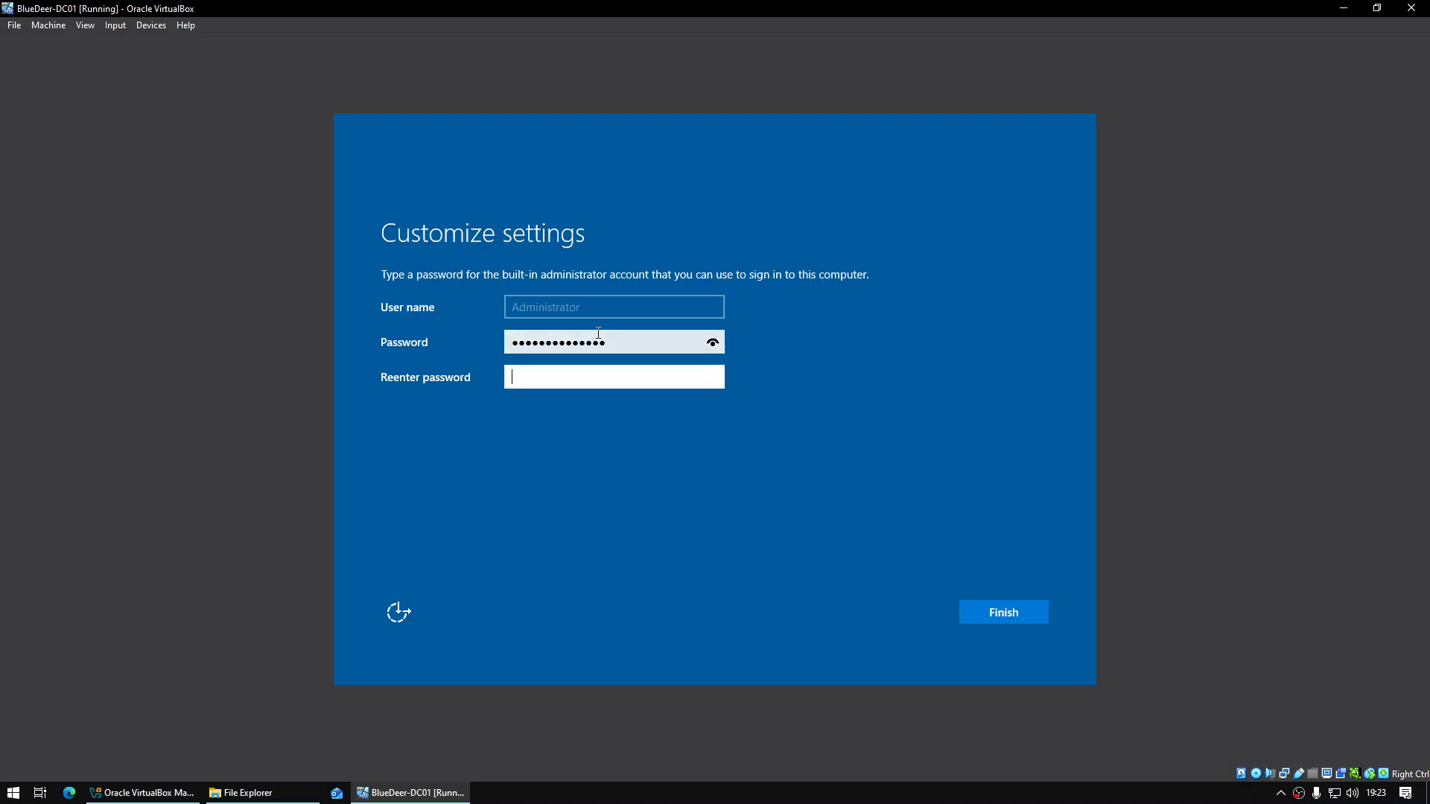
pyautogui.write('**************')
pyautogui.press('Return')
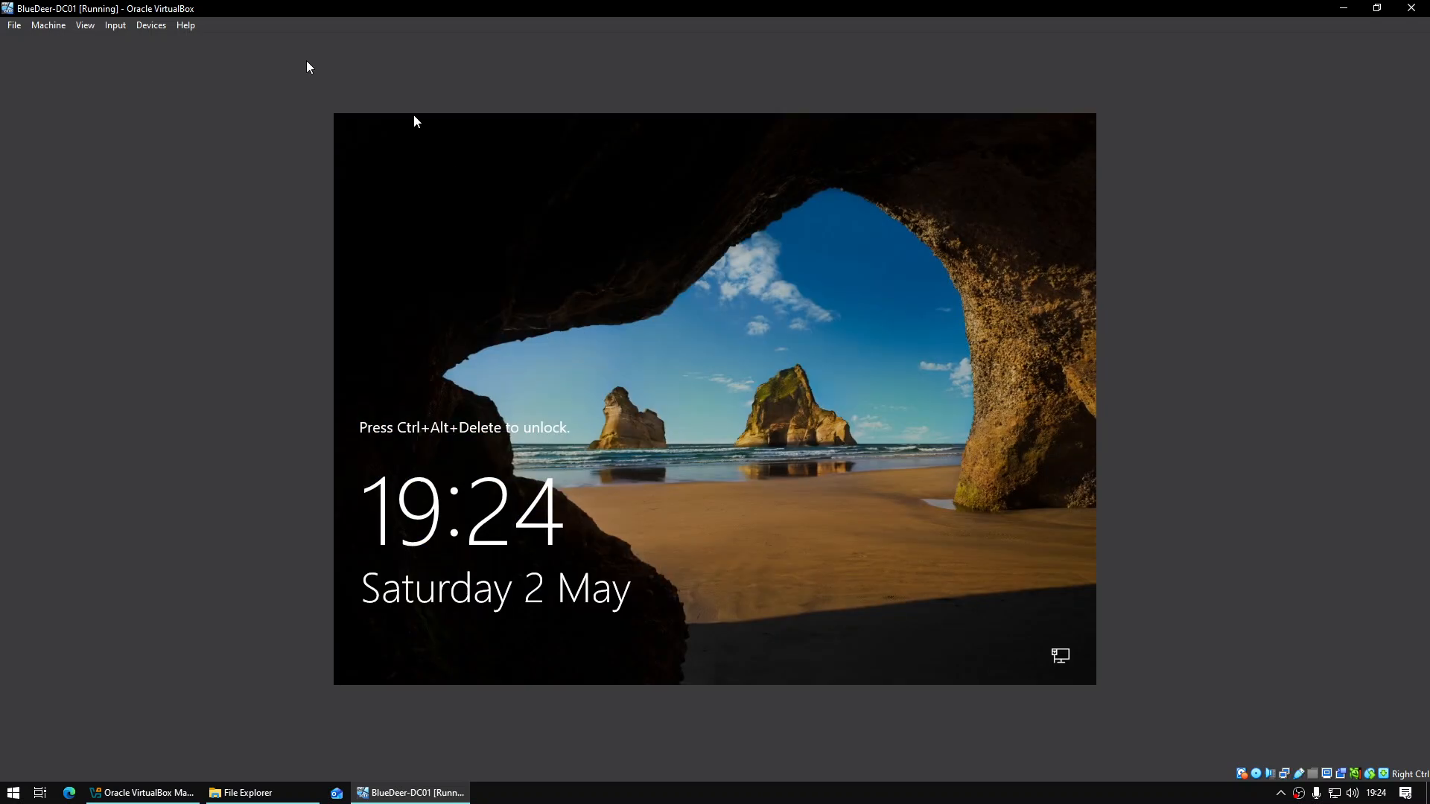
# Send Ctrl-Alt-Del via Input > Keyboard and sign in with the Administrator password
pyautogui.click(152, 26)
pyautogui.moveTo(118, 30)
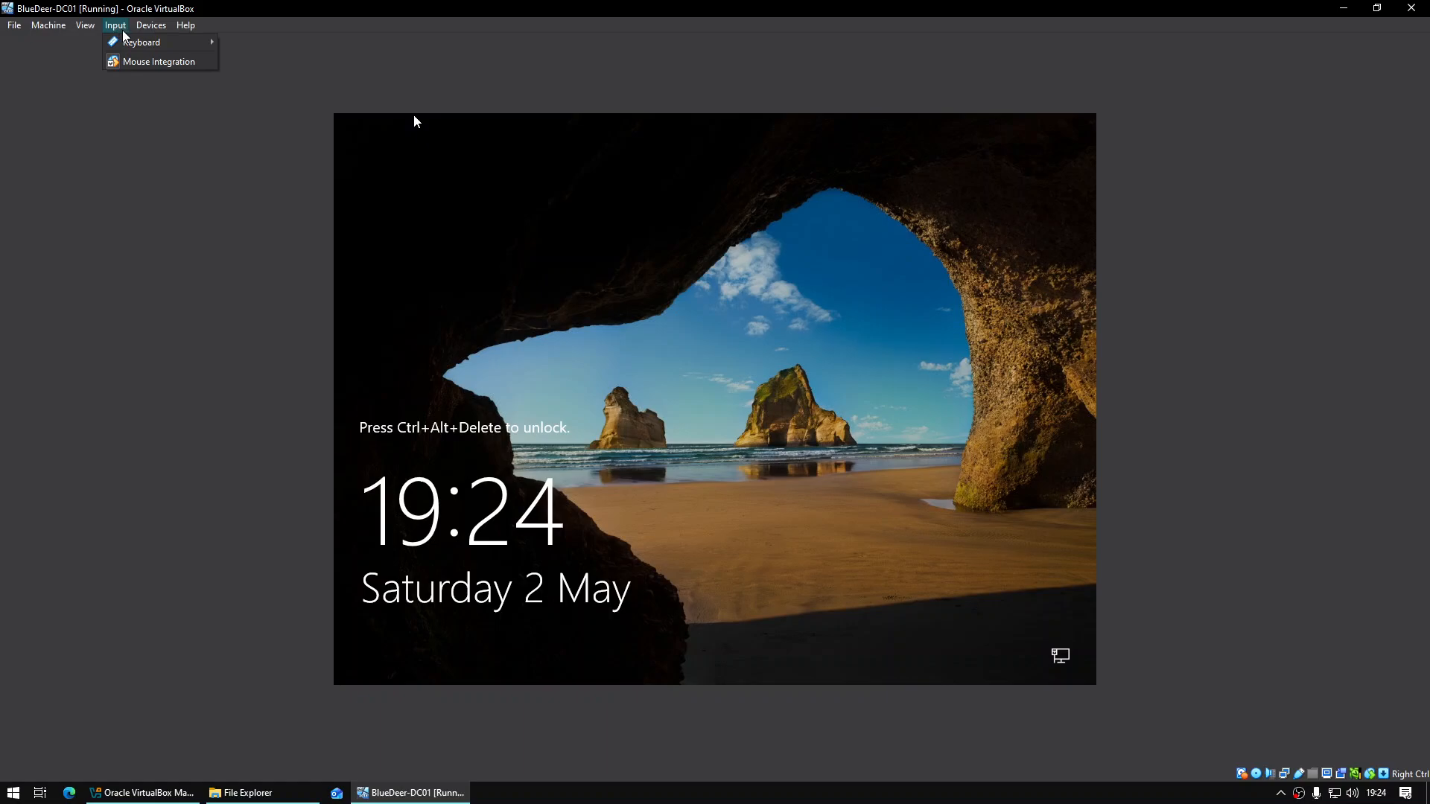
pyautogui.moveTo(160, 42)
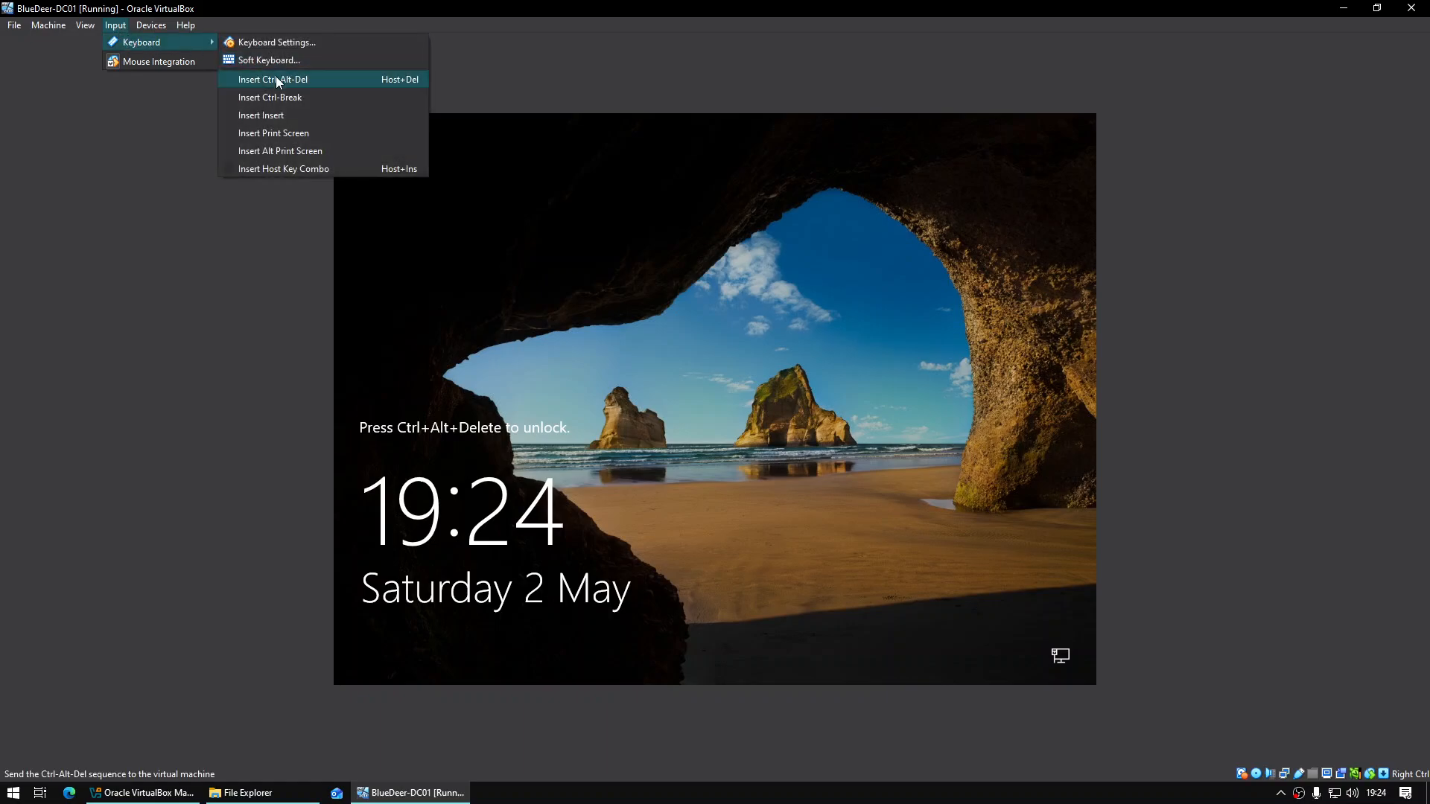
pyautogui.click(119, 30)
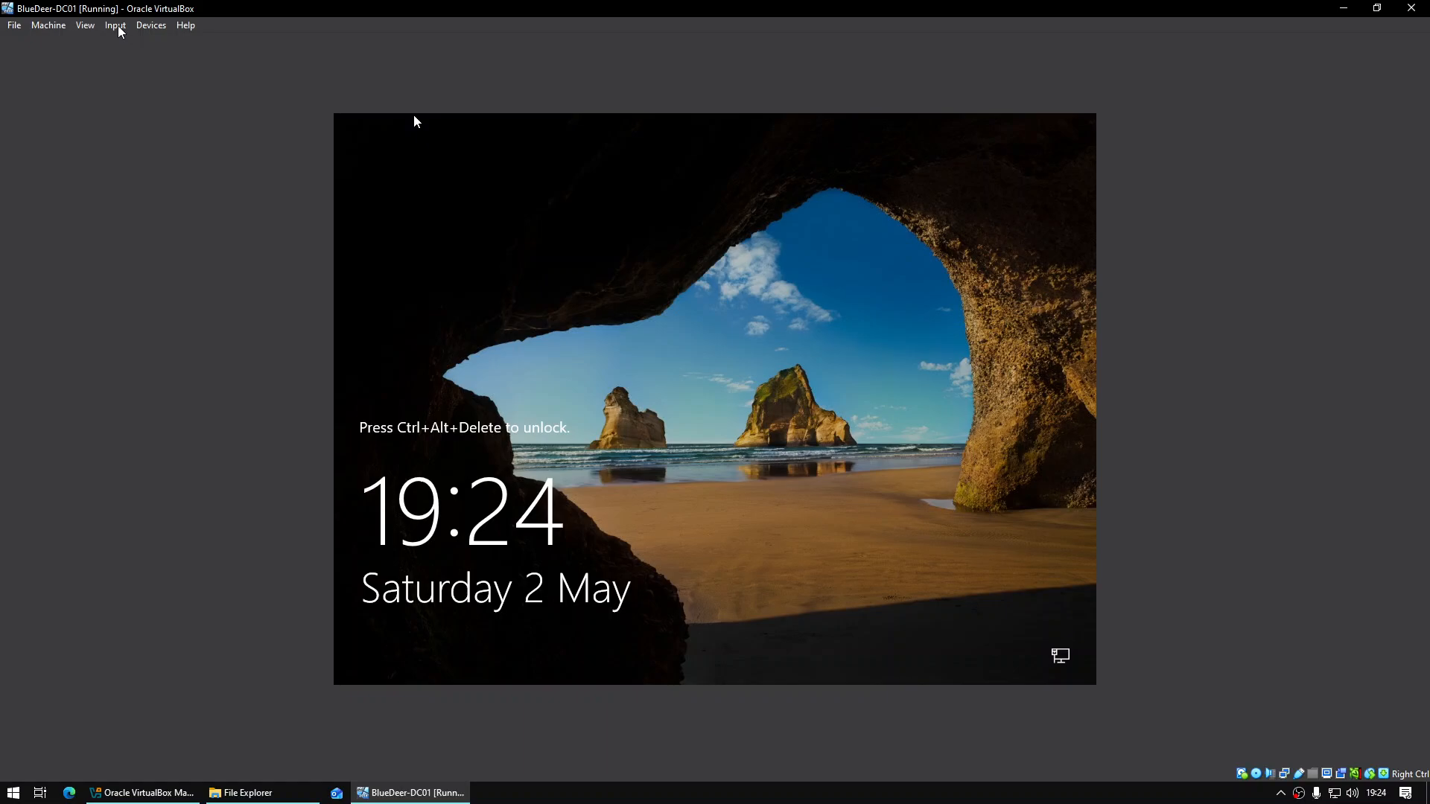
pyautogui.click(120, 30)
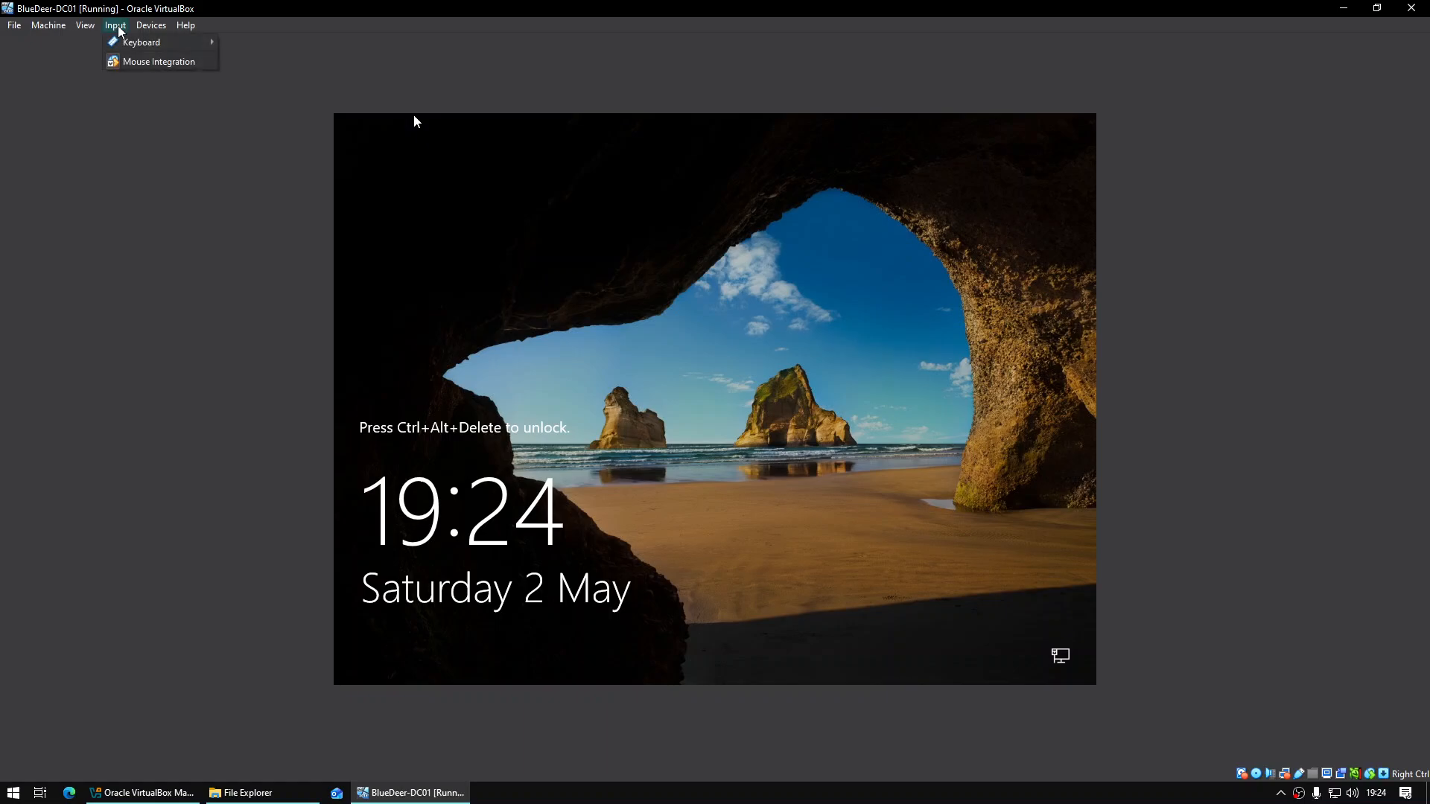
pyautogui.moveTo(160, 43)
pyautogui.click(319, 80)
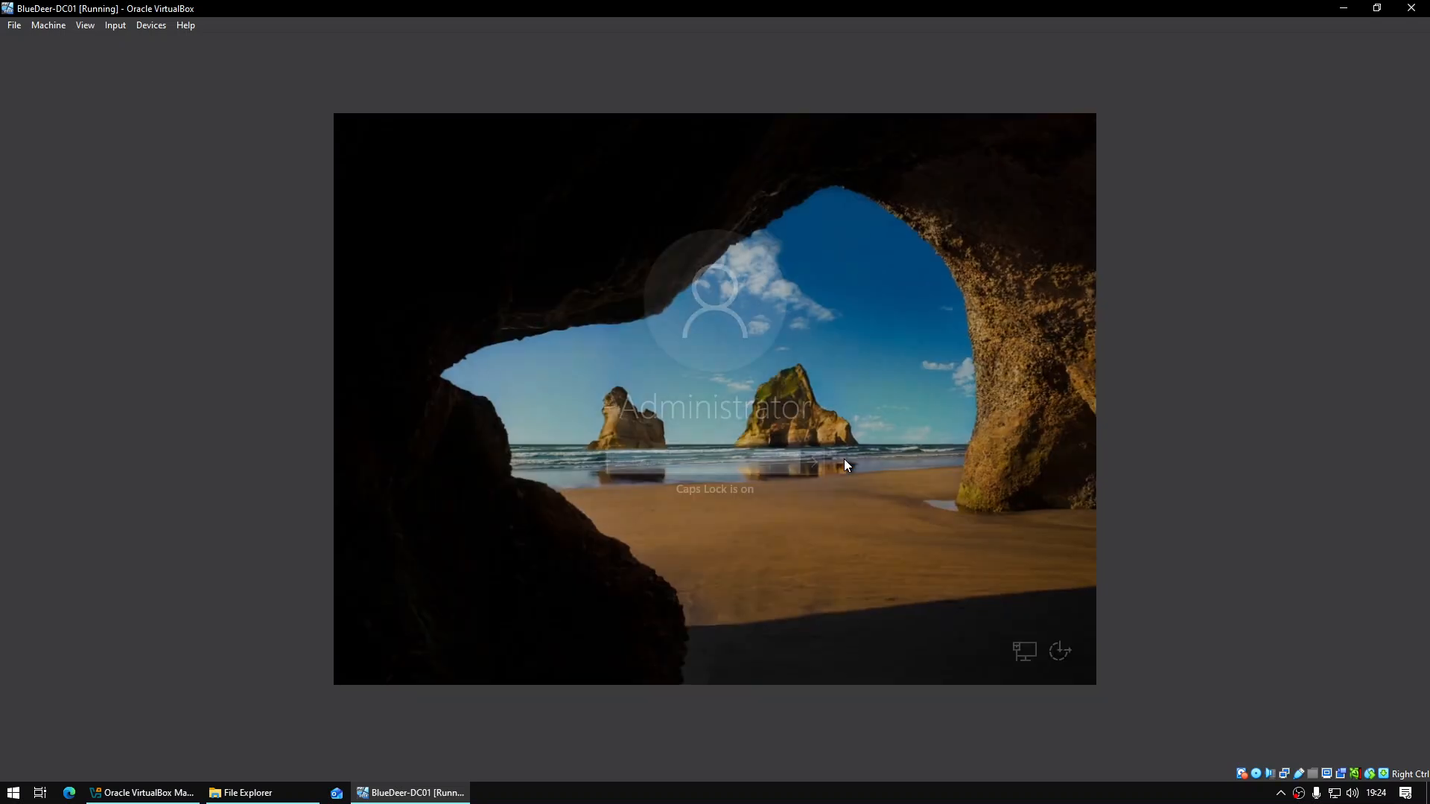
pyautogui.write('**************')
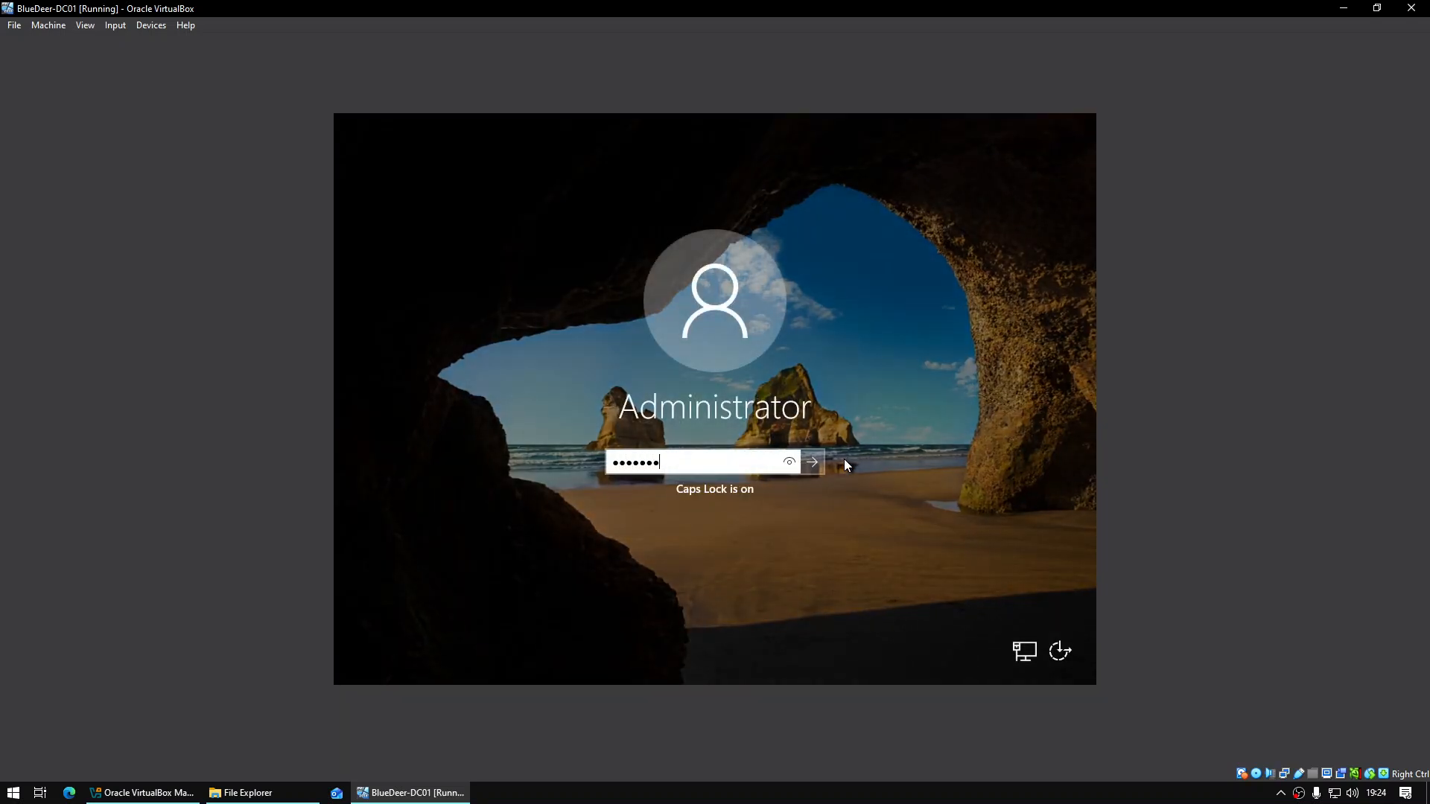
pyautogui.press('Return')
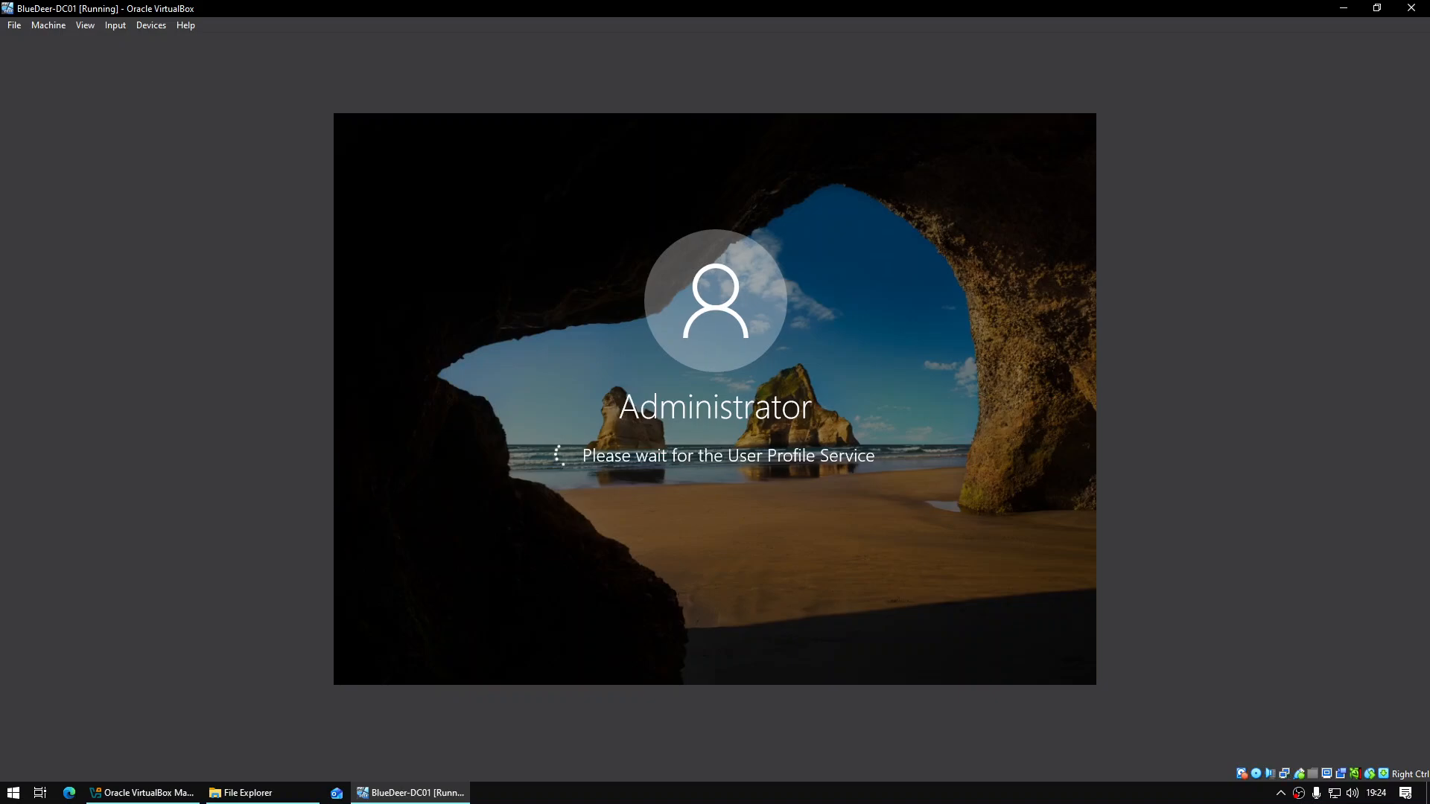
# Set Adapter 1 to Internal Network 'intnet' with Promiscuous Mode 'Allow VMs' and save
pyautogui.rightClick(1284, 775)
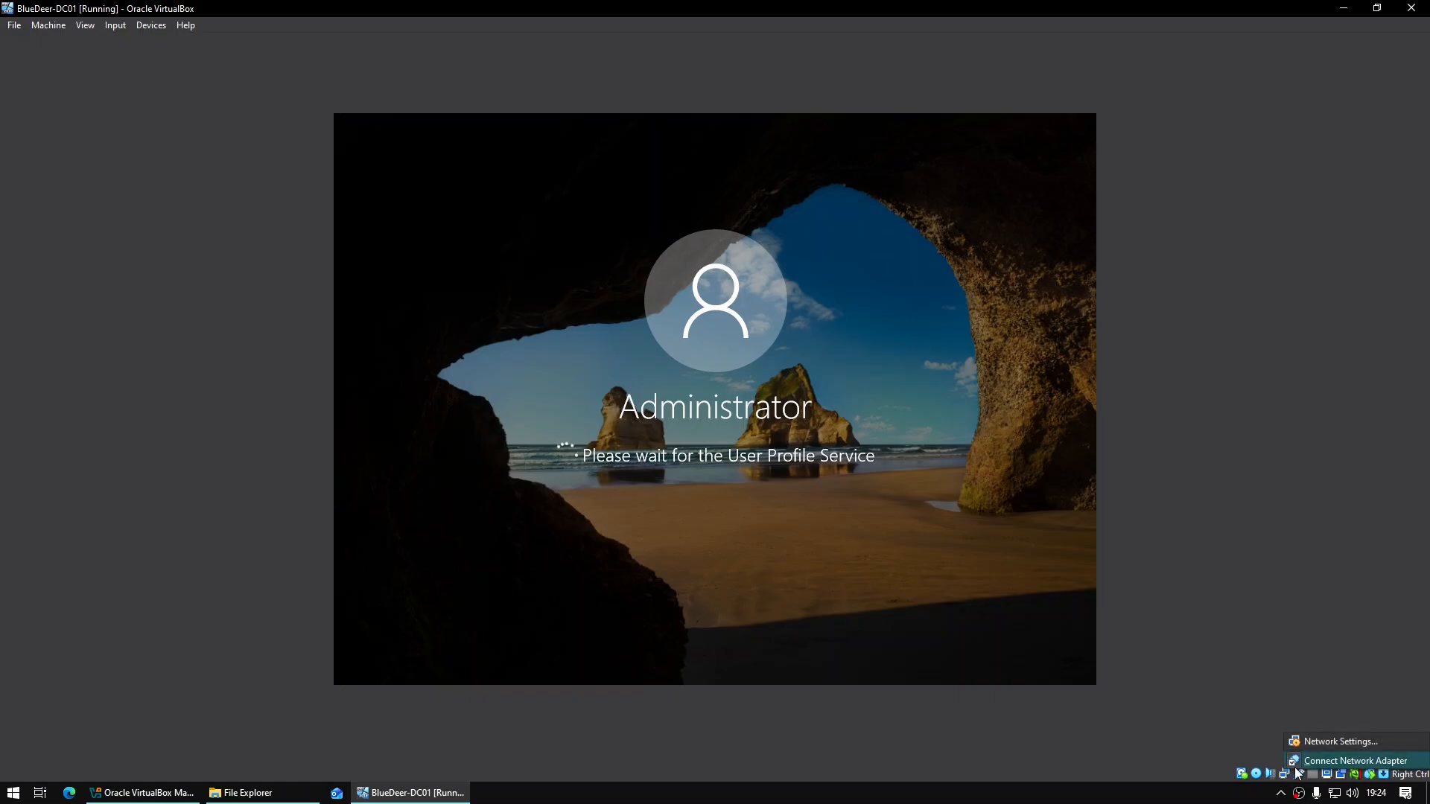
pyautogui.click(1334, 747)
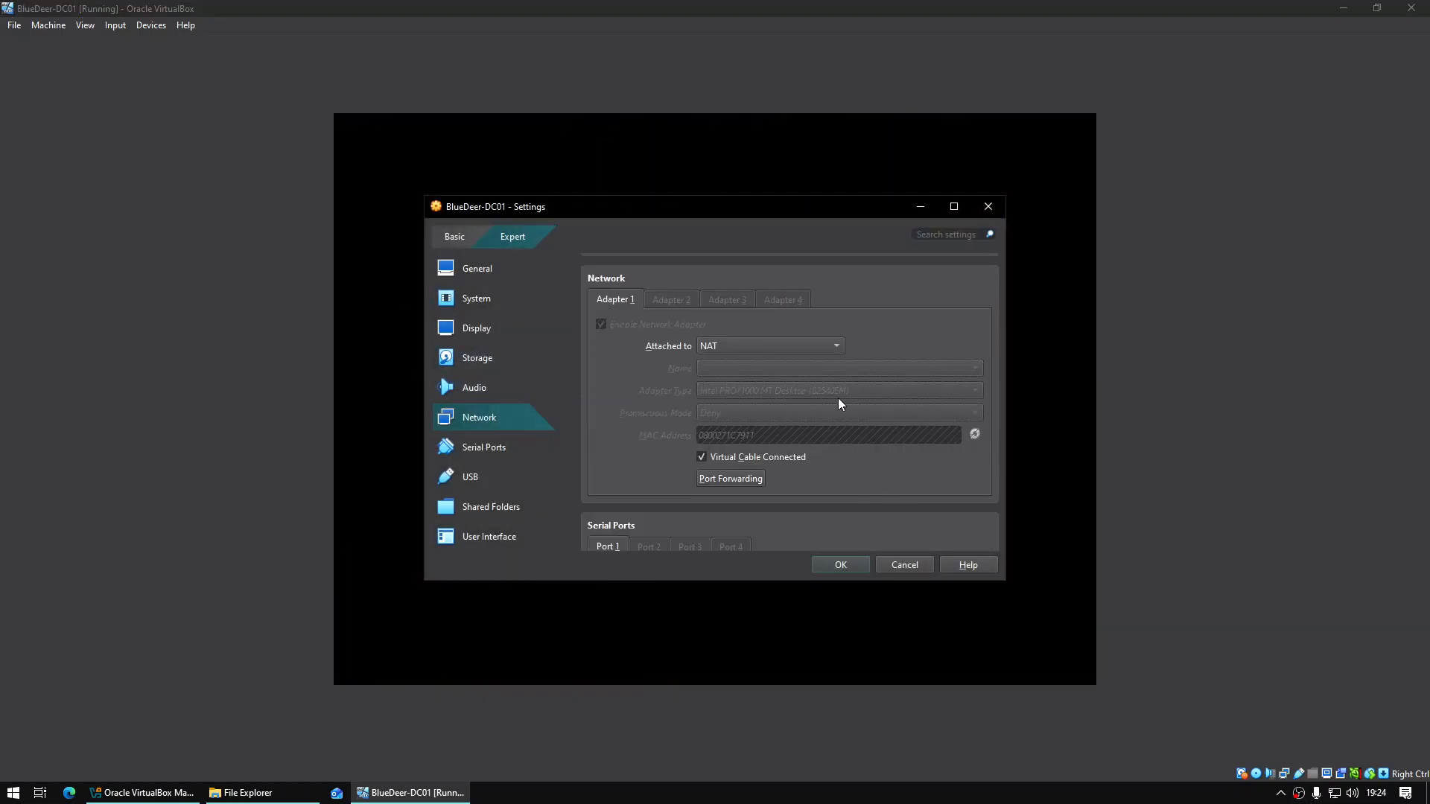
pyautogui.click(834, 348)
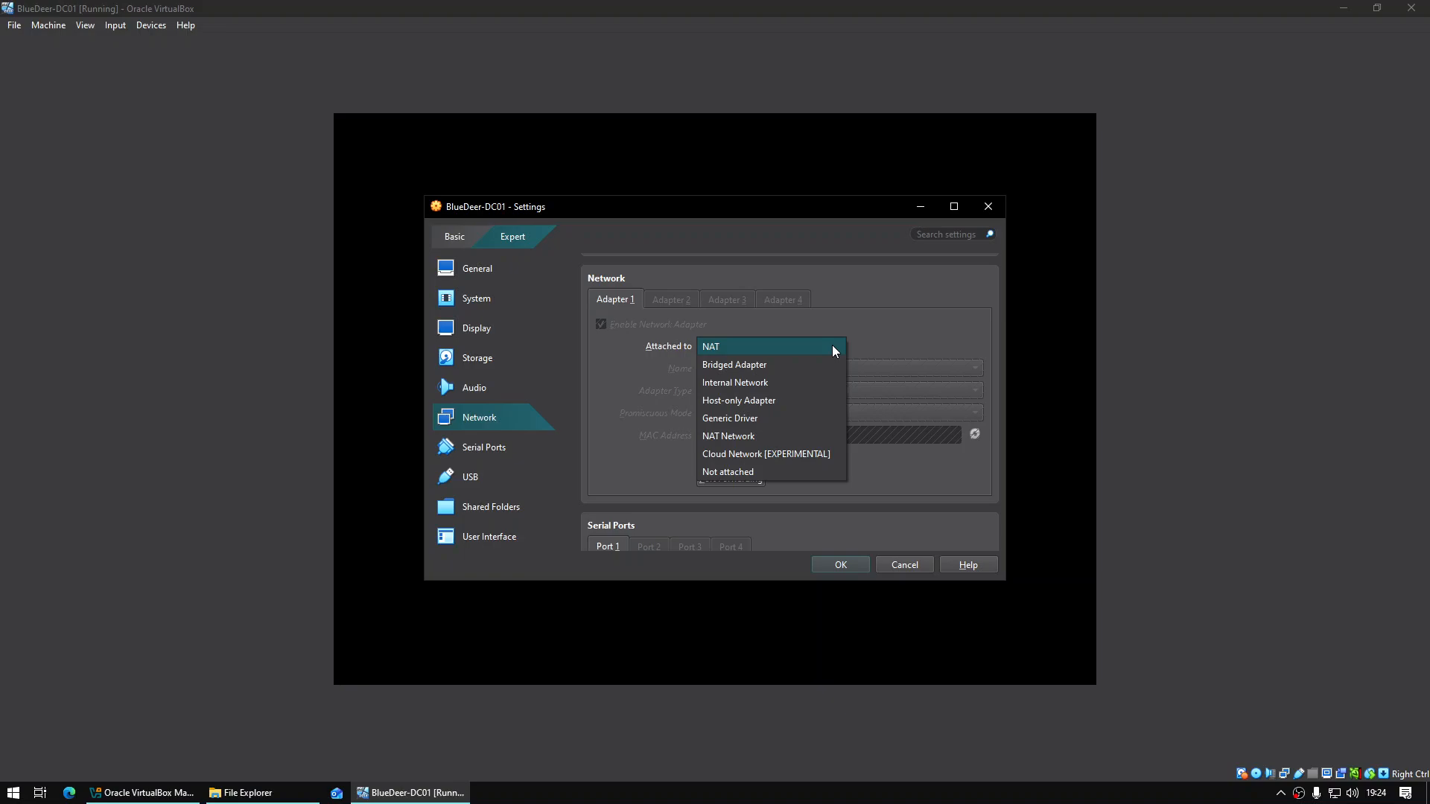
pyautogui.click(741, 384)
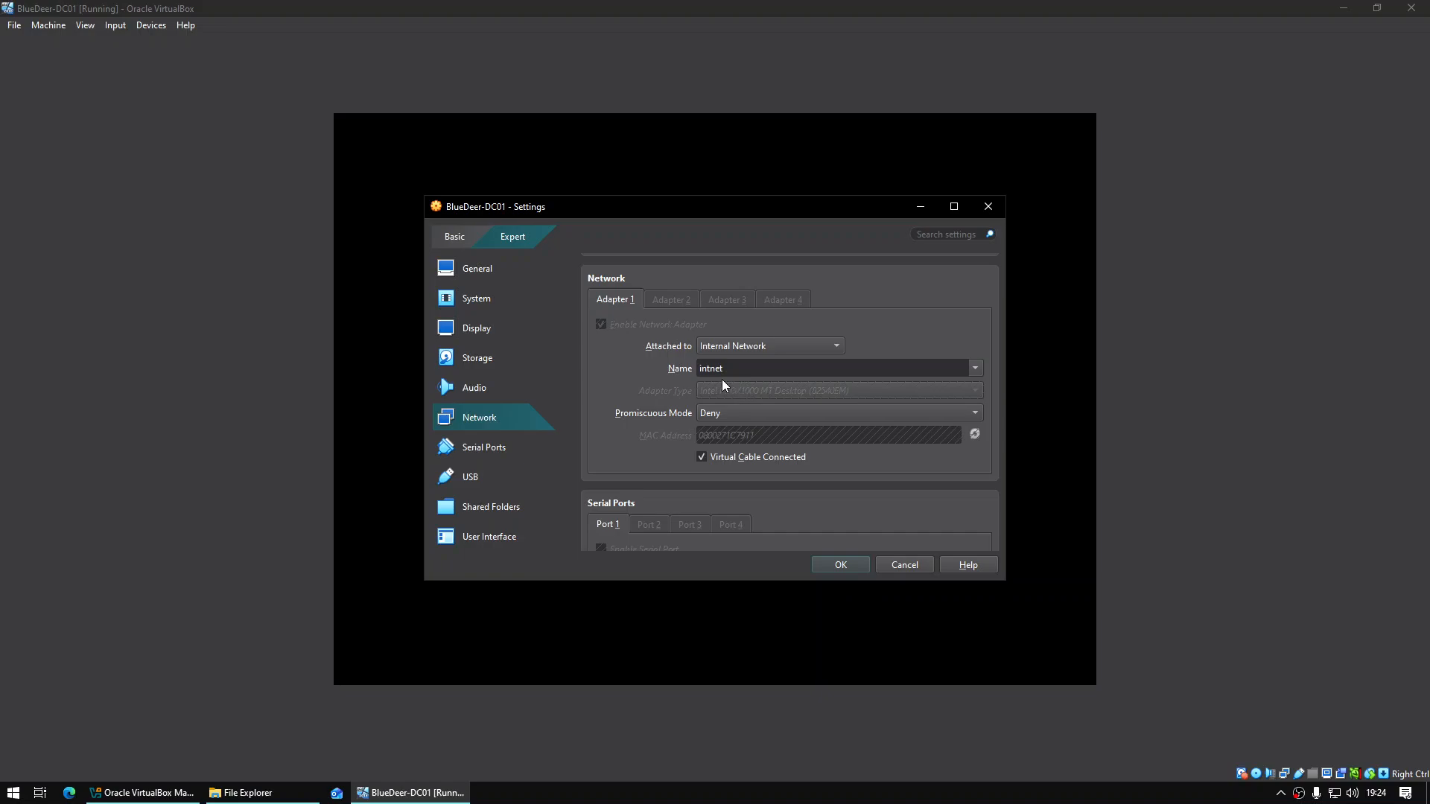
pyautogui.moveTo(743, 369); pyautogui.dragTo(697, 368)
pyautogui.click(729, 370)
pyautogui.click(719, 414)
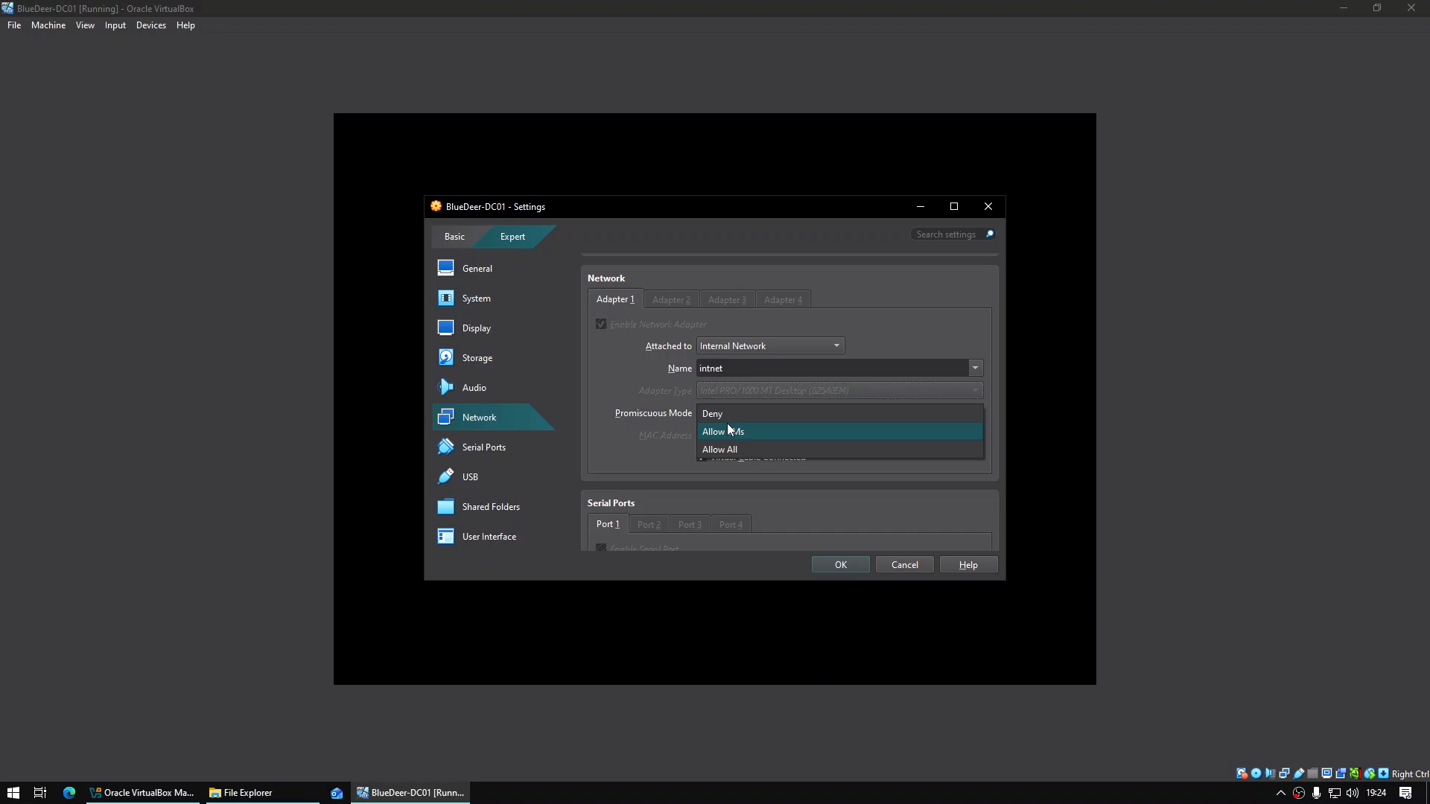
pyautogui.click(729, 430)
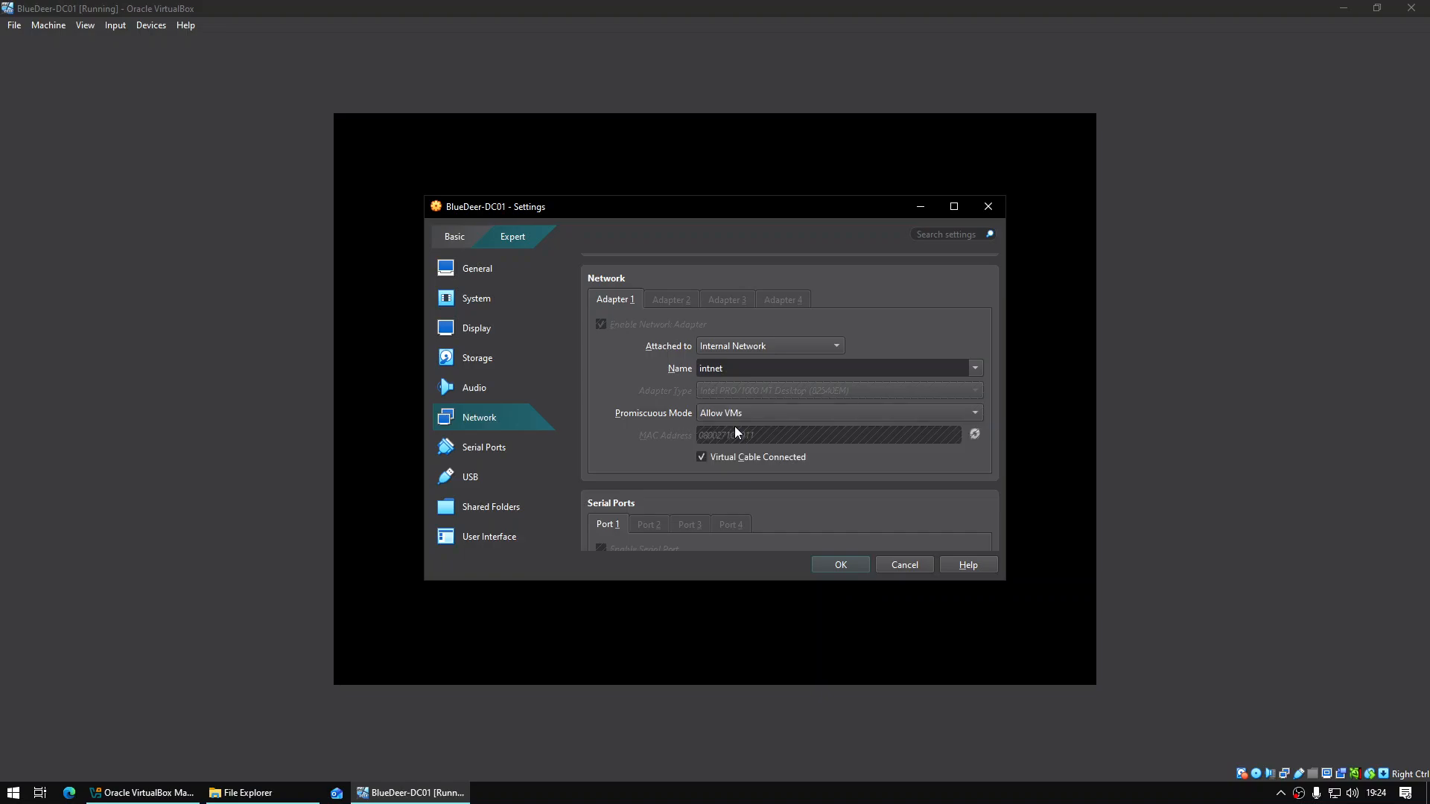
pyautogui.click(864, 566)
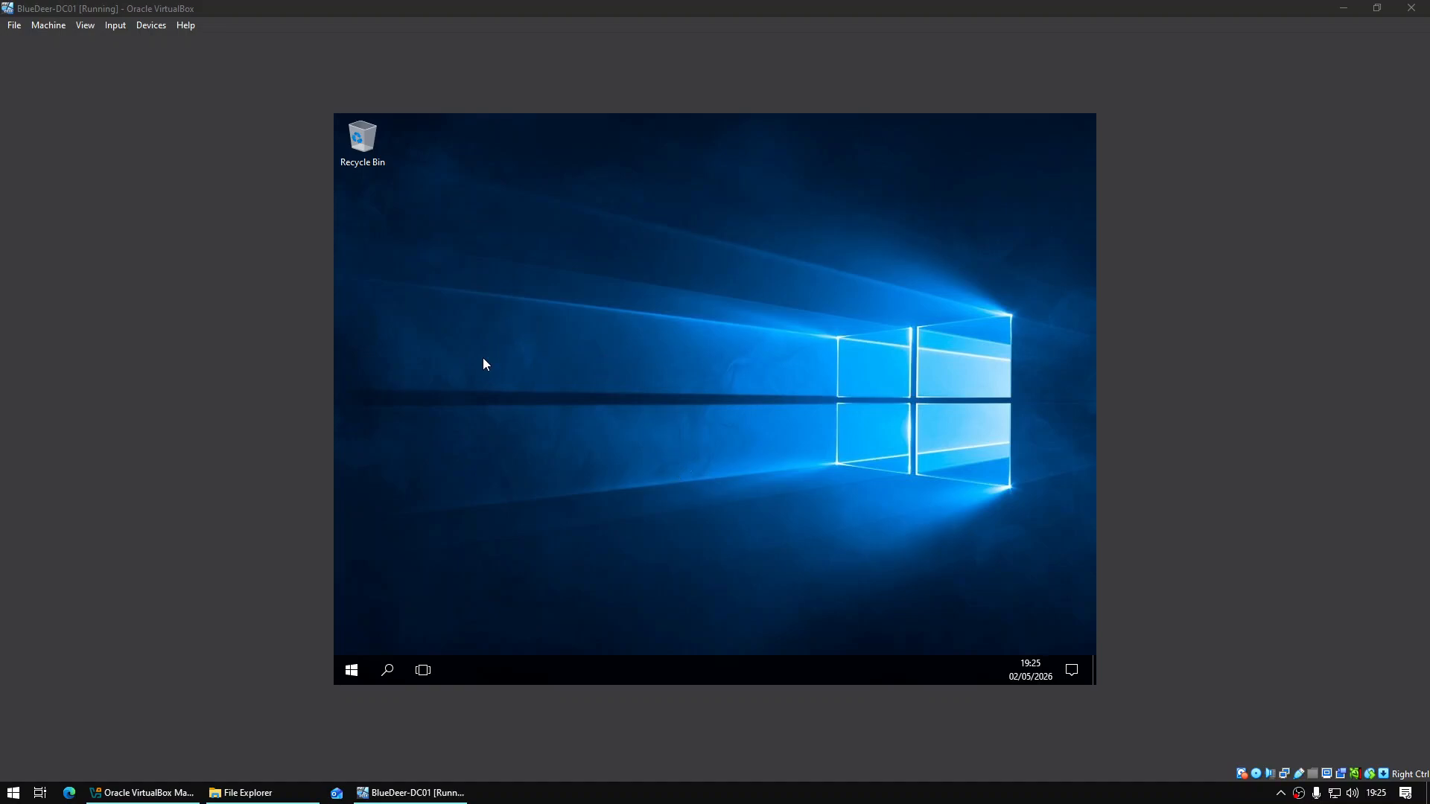
# Insert the Guest Additions CD image and open its CD drive from This PC in the guest
pyautogui.click(159, 31)
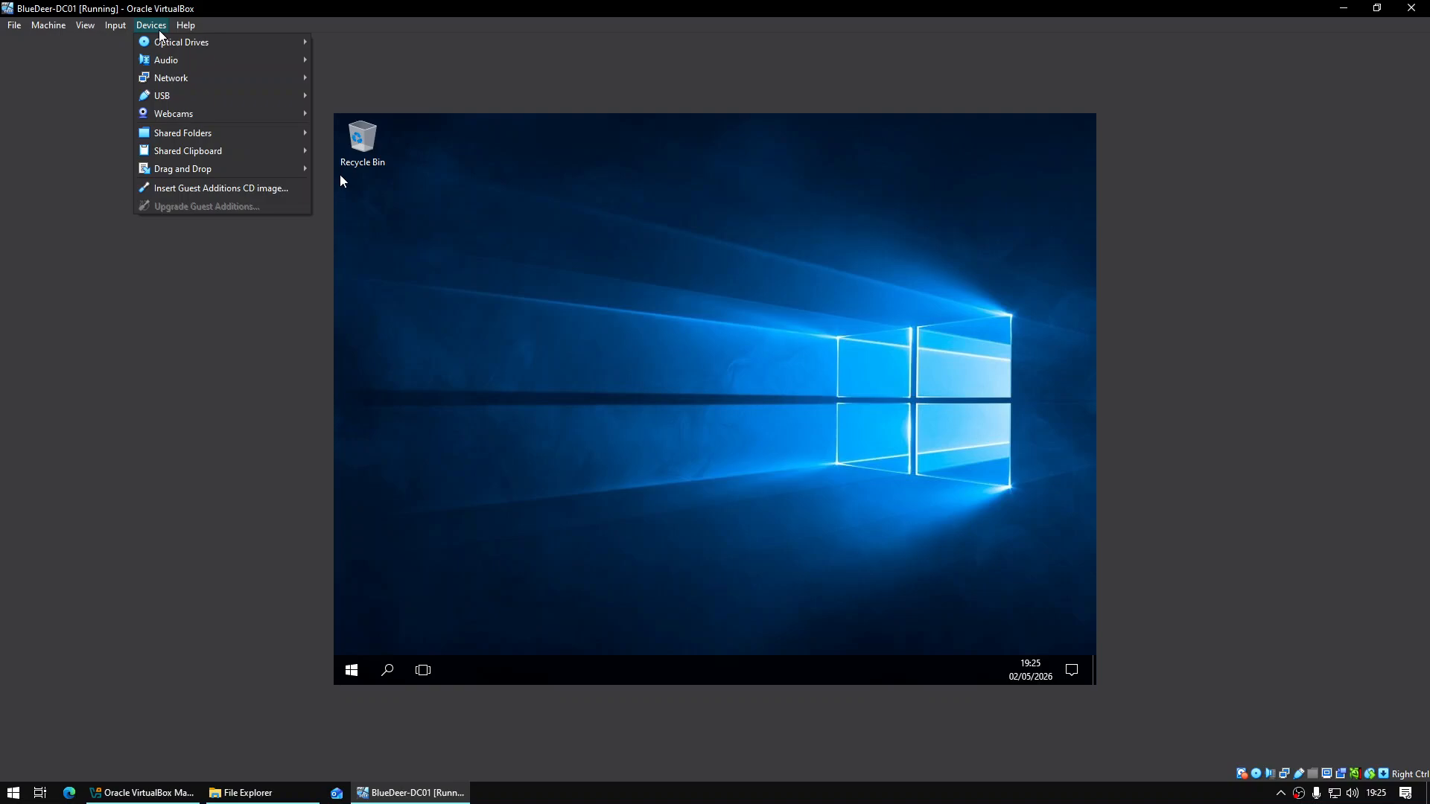
pyautogui.click(221, 187)
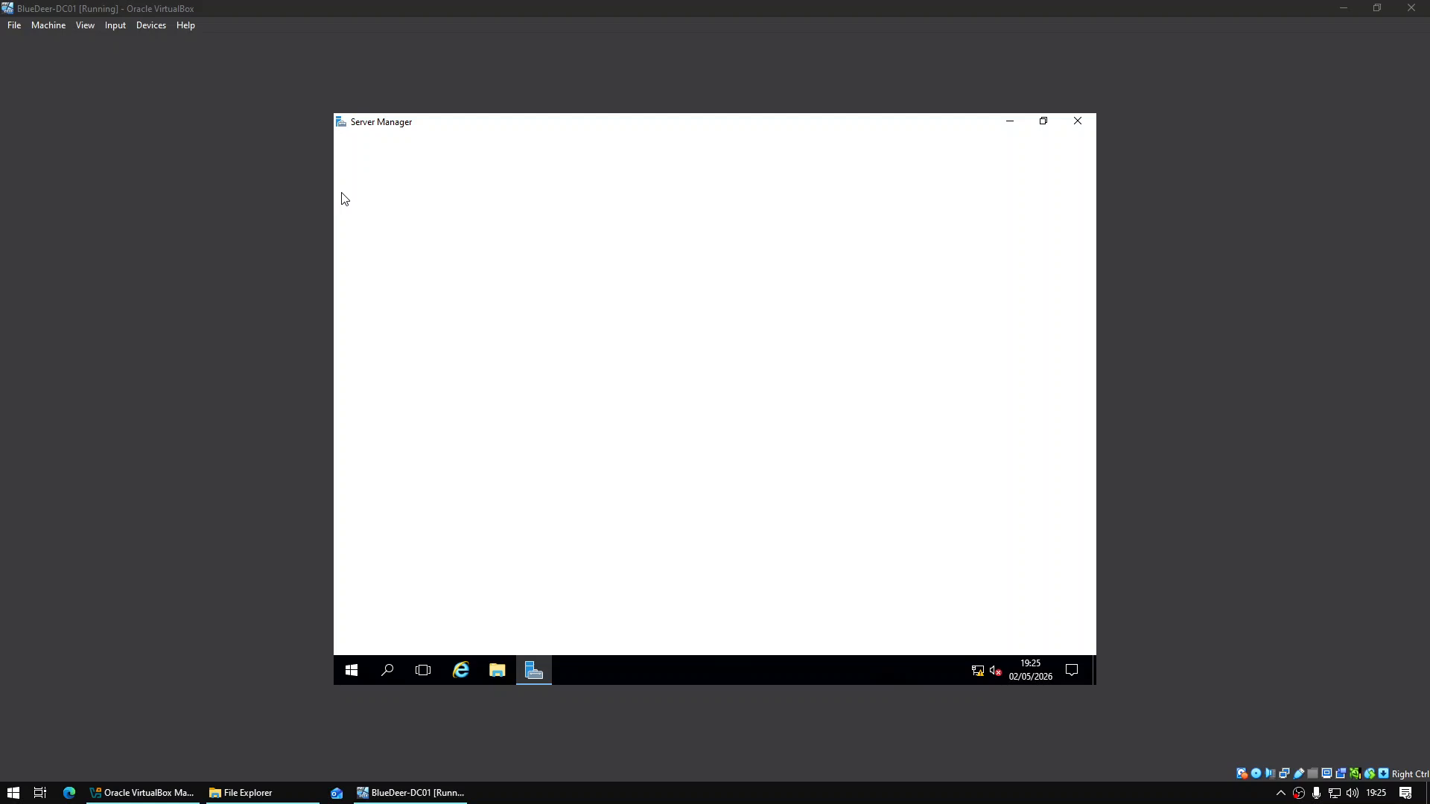
pyautogui.click(501, 670)
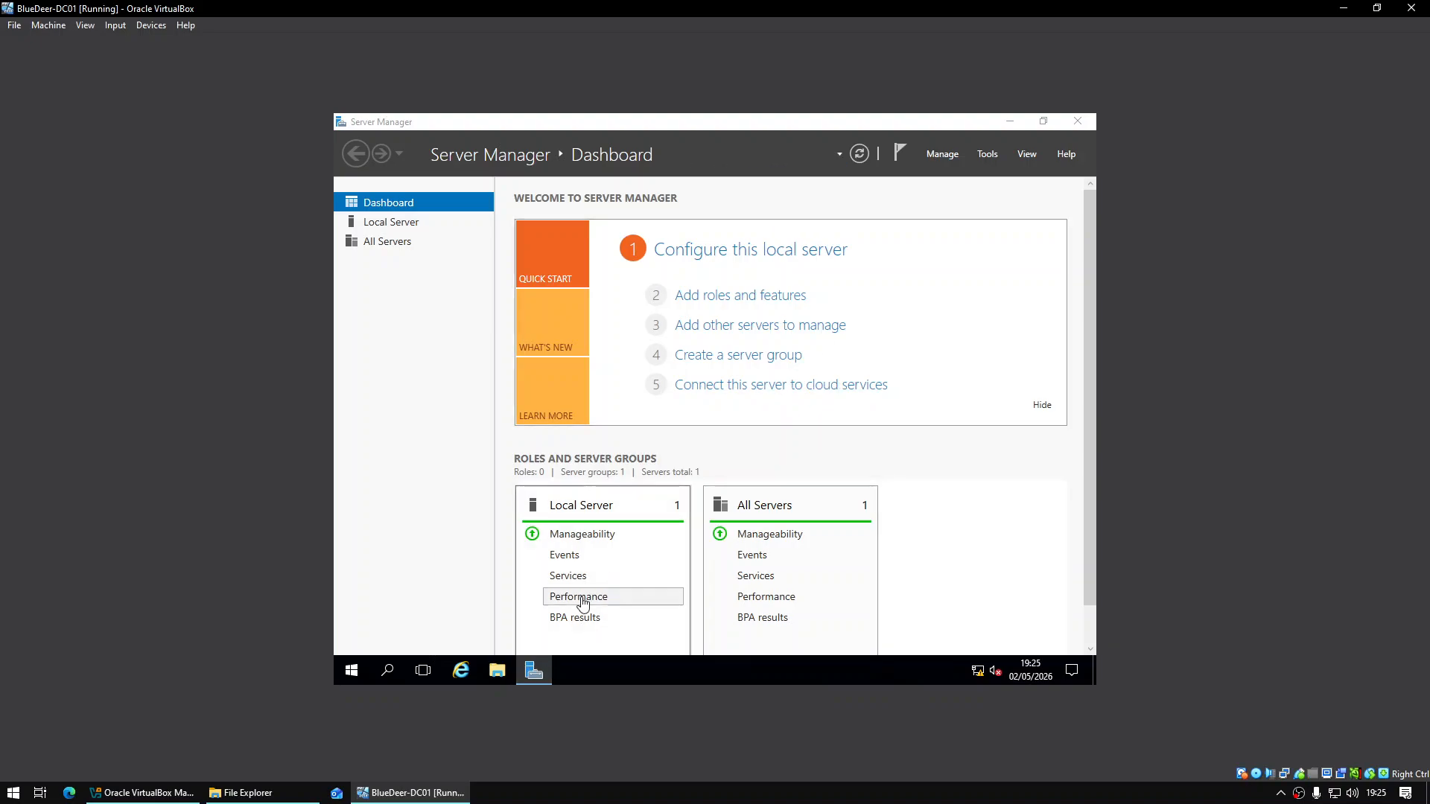
pyautogui.click(495, 670)
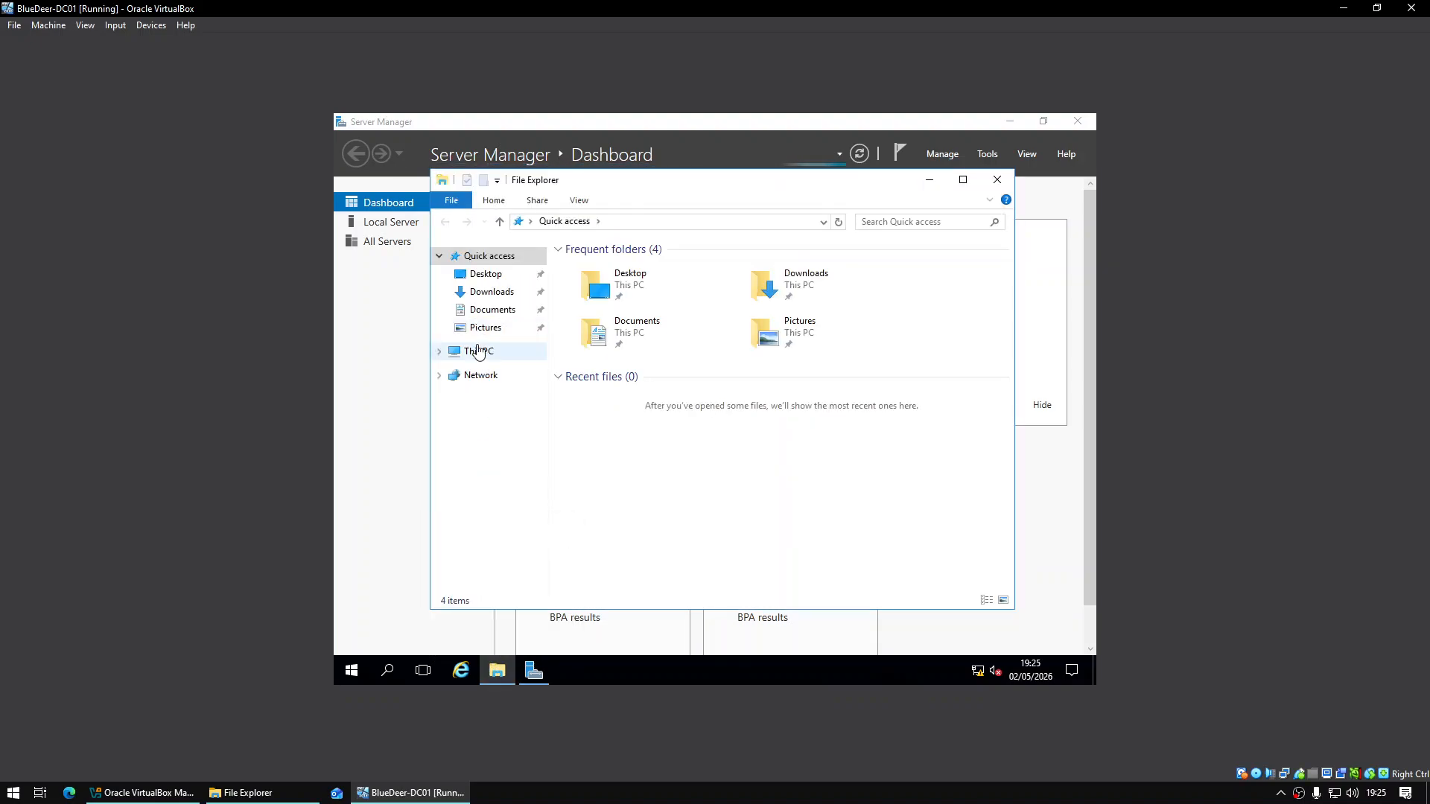
pyautogui.click(477, 350)
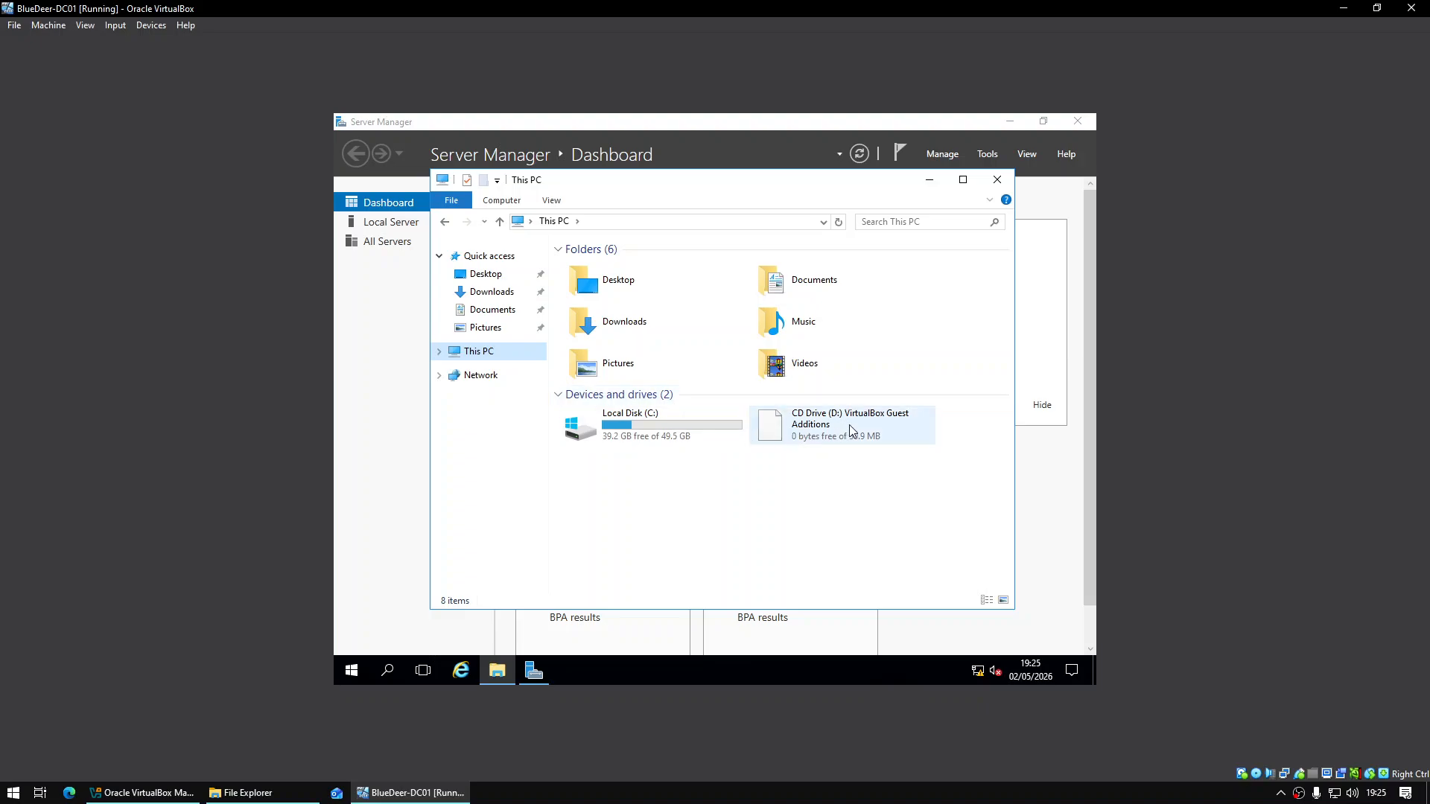
pyautogui.doubleClick(852, 431)
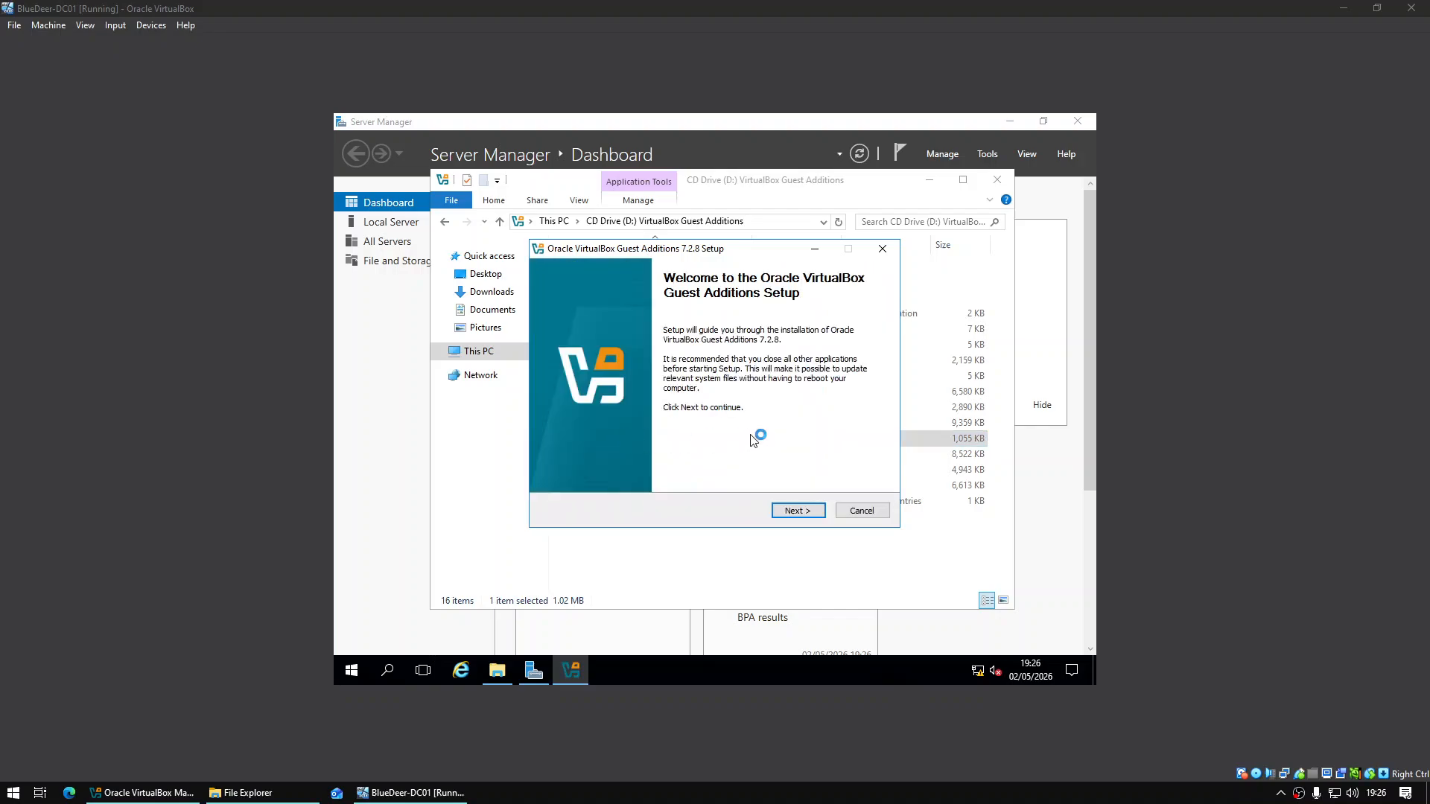
# Install Guest Additions 7.2.8 with the default location and components, then finish with Reboot now
pyautogui.click(814, 513)
pyautogui.click(814, 513)
pyautogui.click(794, 508)
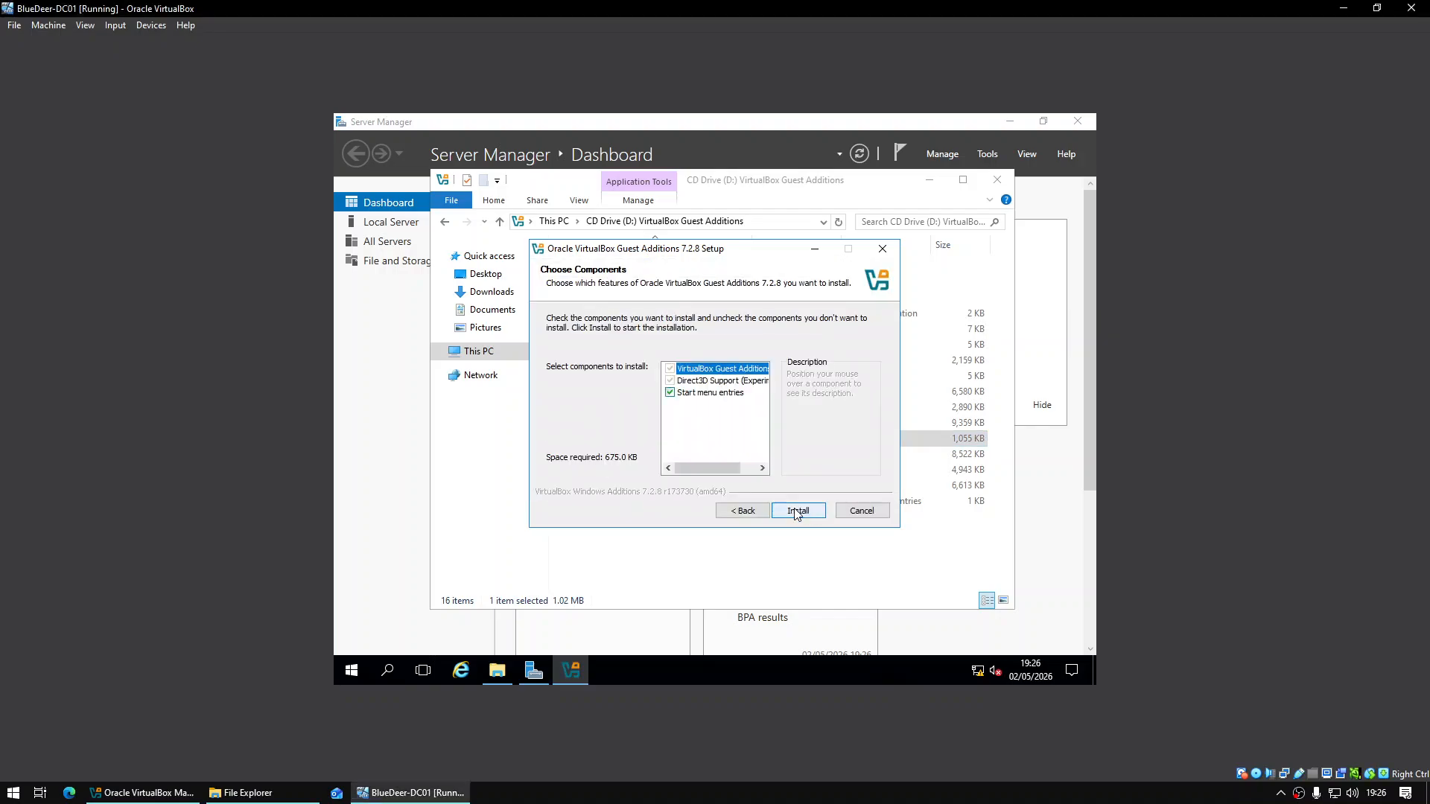
pyautogui.click(794, 508)
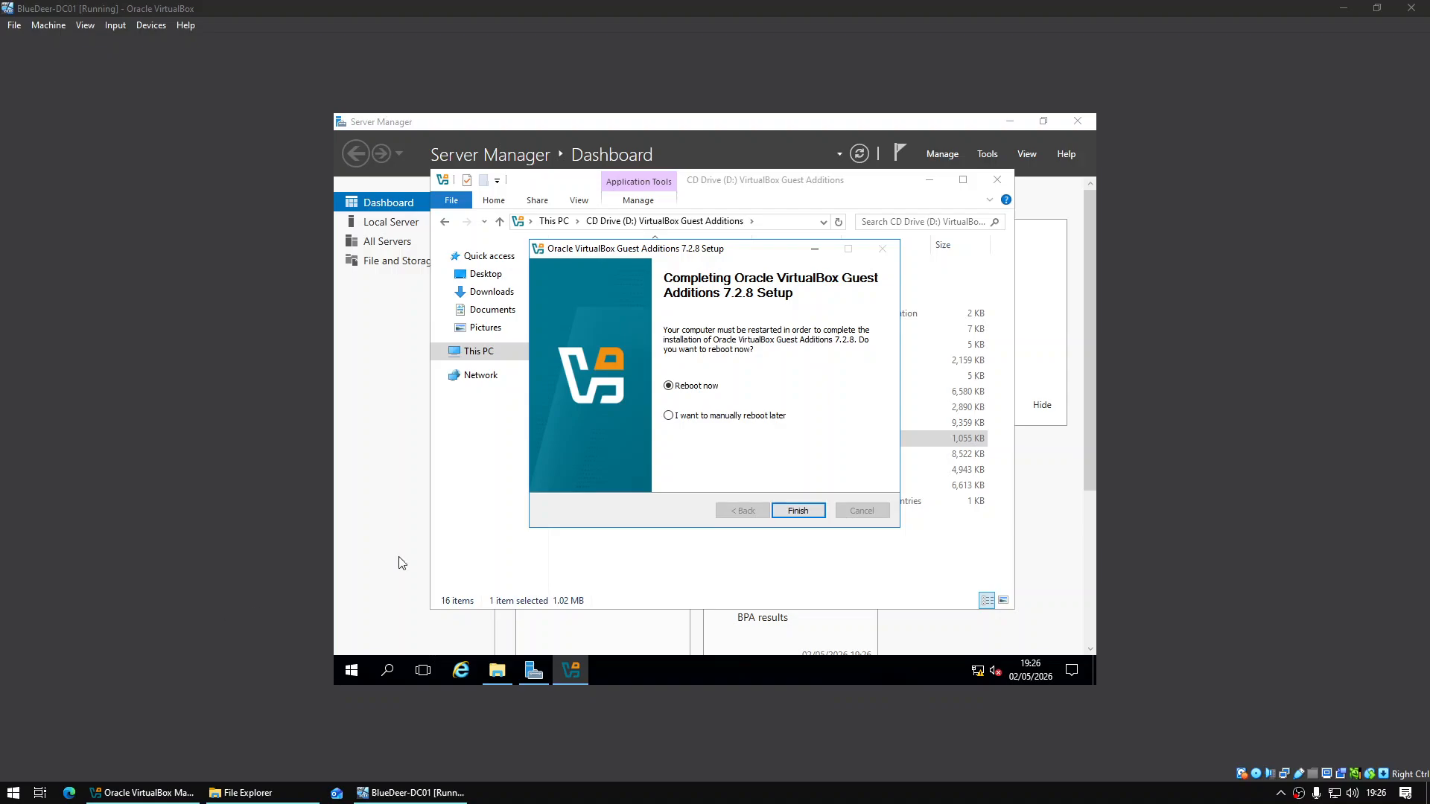
pyautogui.click(811, 515)
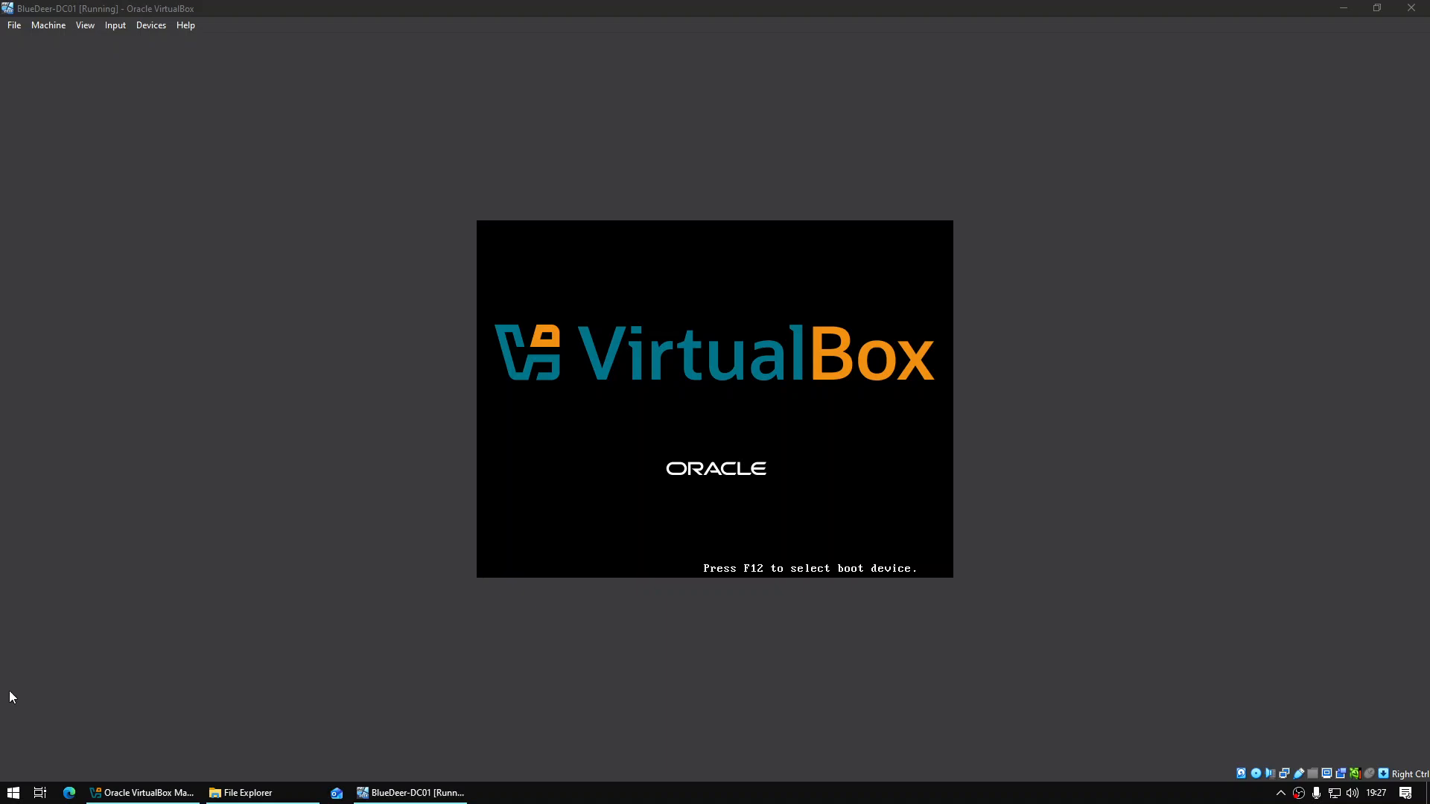
# Add Documents\Unit 20 Software as an auto-mounted share named Unit_20_Software and save the settings
pyautogui.click(1316, 779)
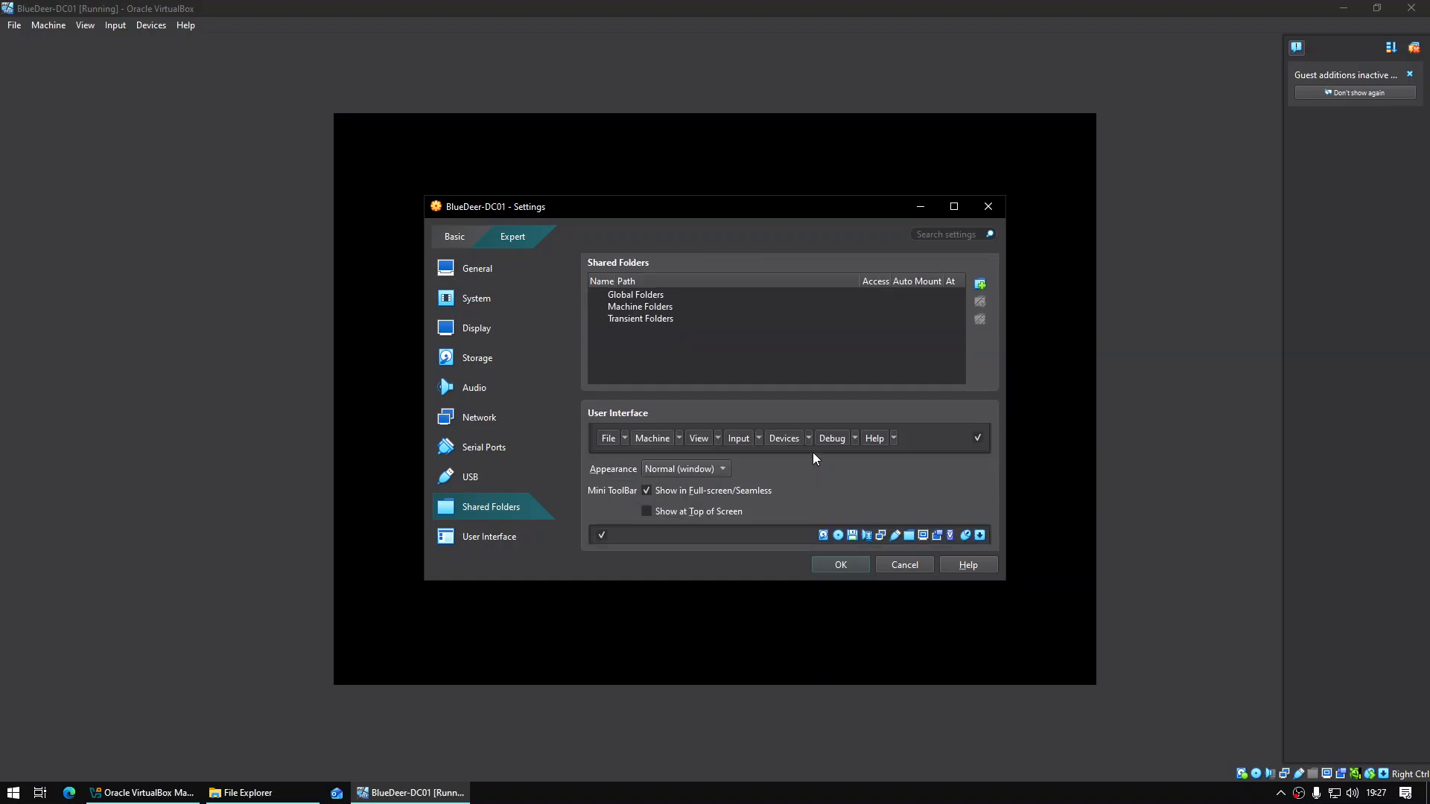
pyautogui.click(981, 286)
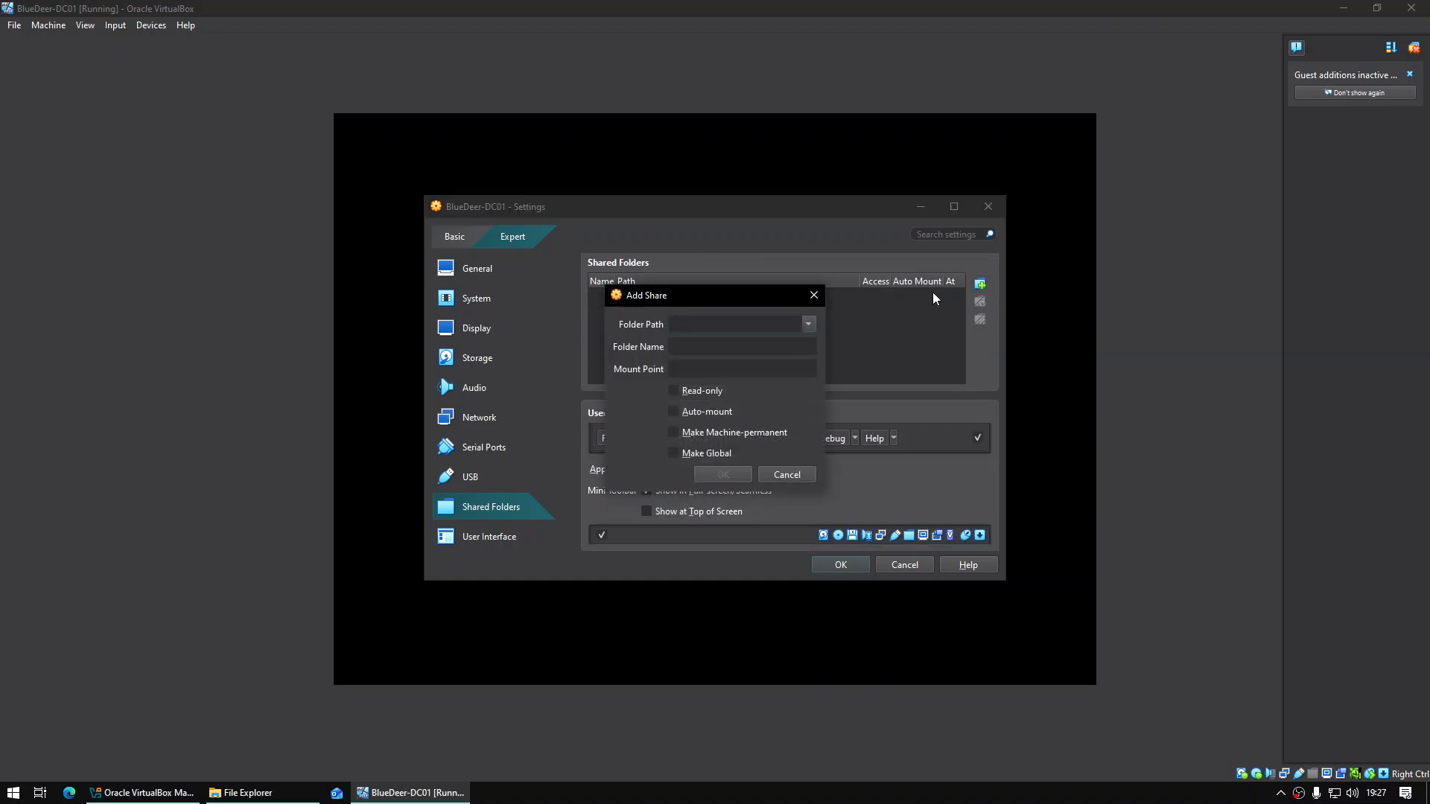
pyautogui.click(807, 324)
pyautogui.click(778, 362)
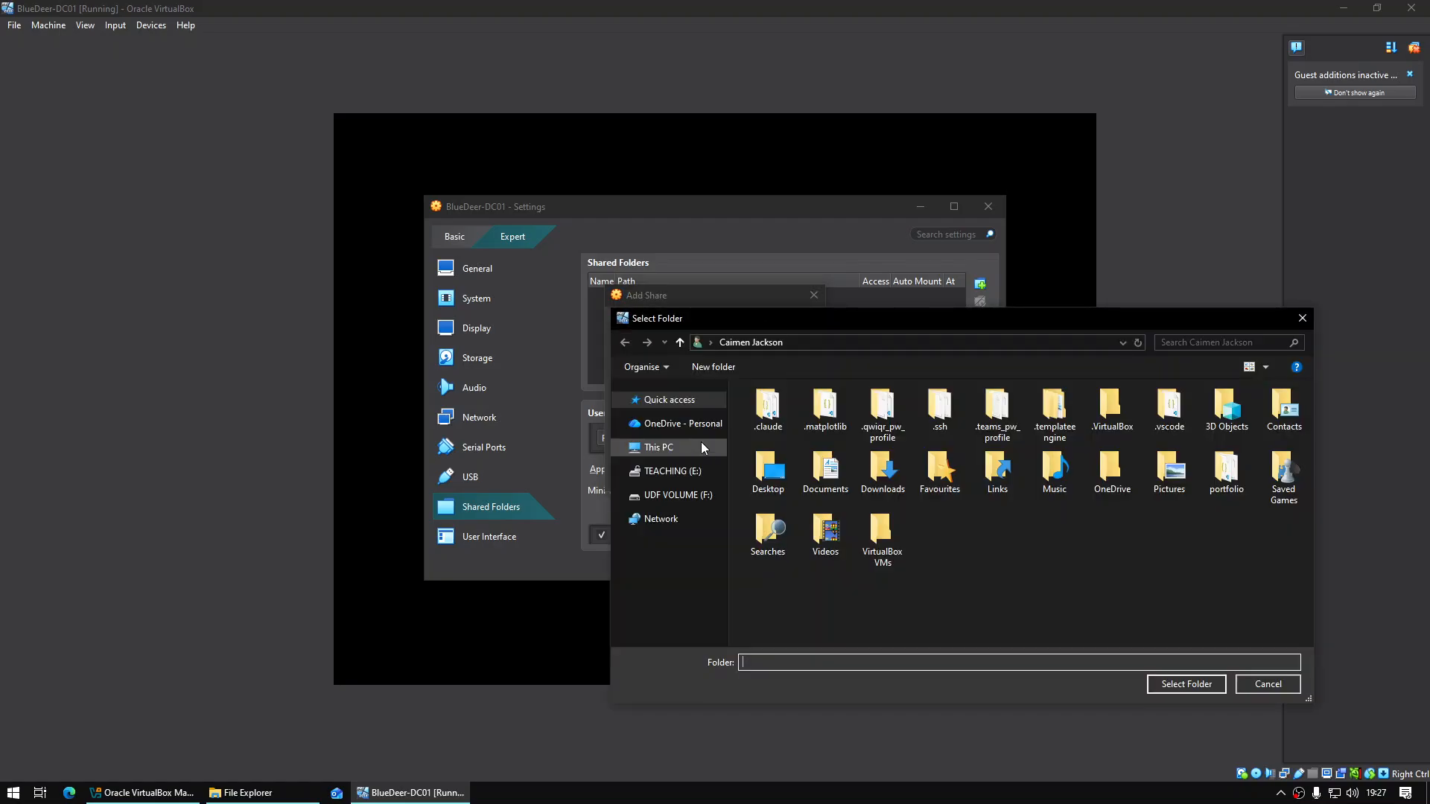
pyautogui.click(682, 450)
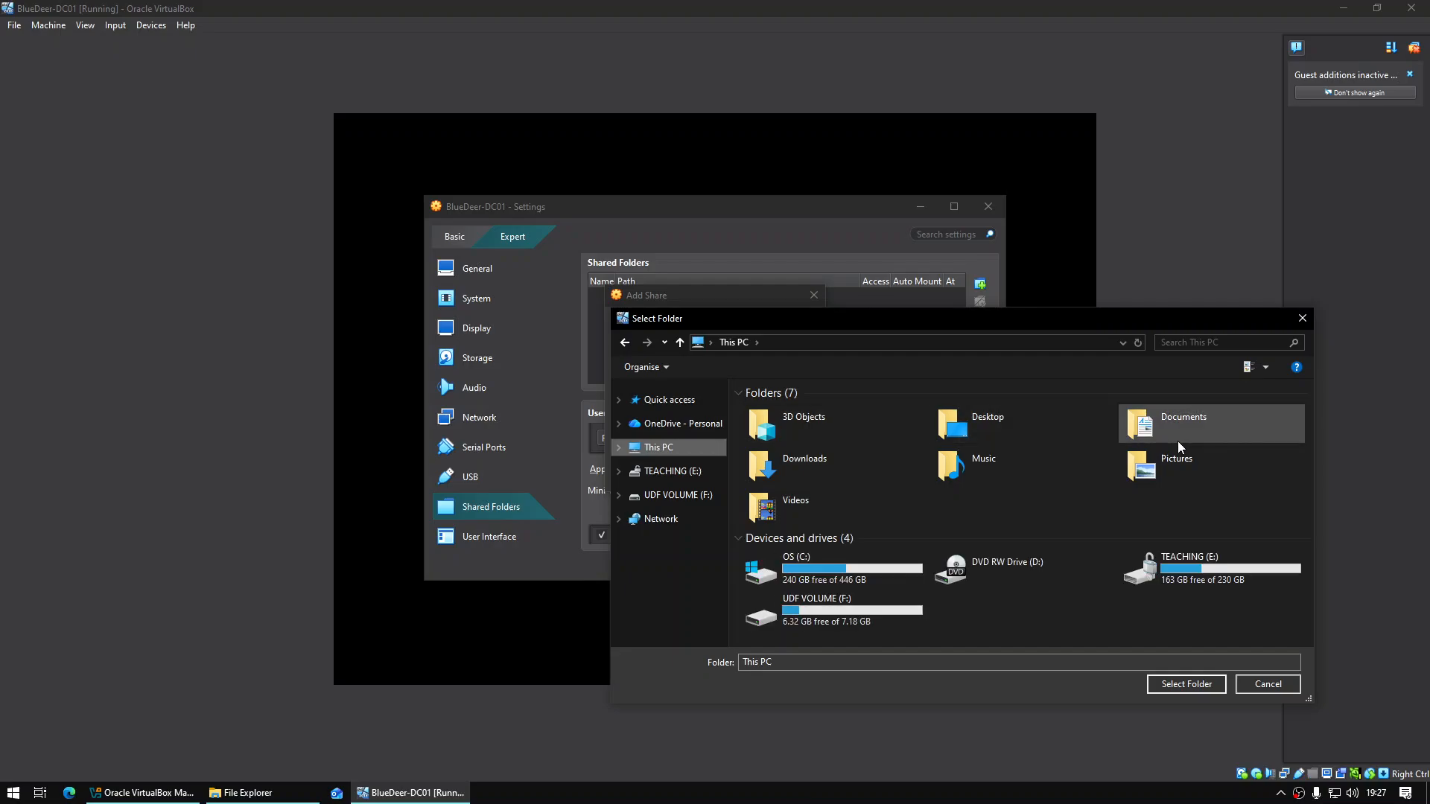
pyautogui.doubleClick(1178, 445)
pyautogui.doubleClick(836, 428)
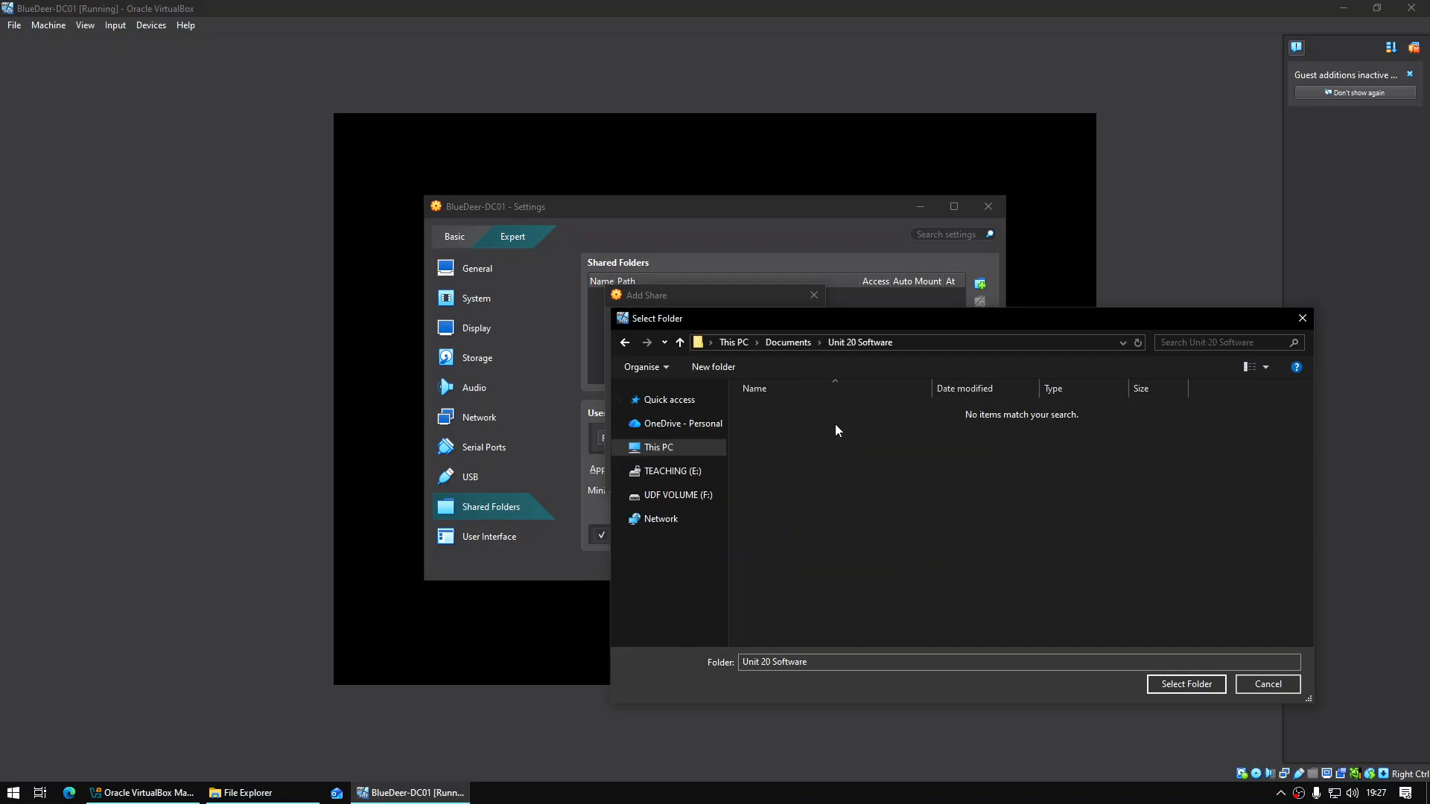
pyautogui.click(1186, 684)
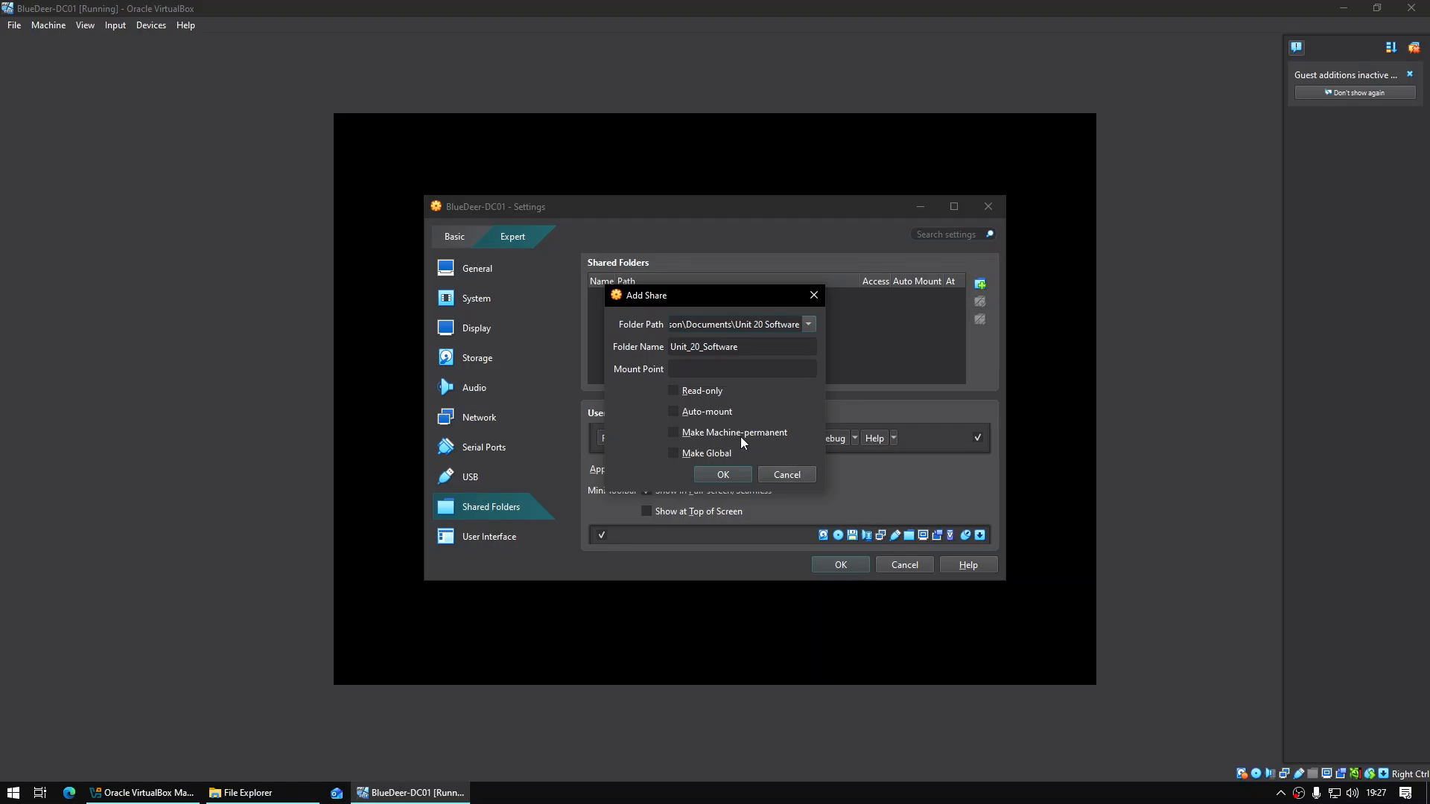
pyautogui.click(741, 478)
pyautogui.click(831, 559)
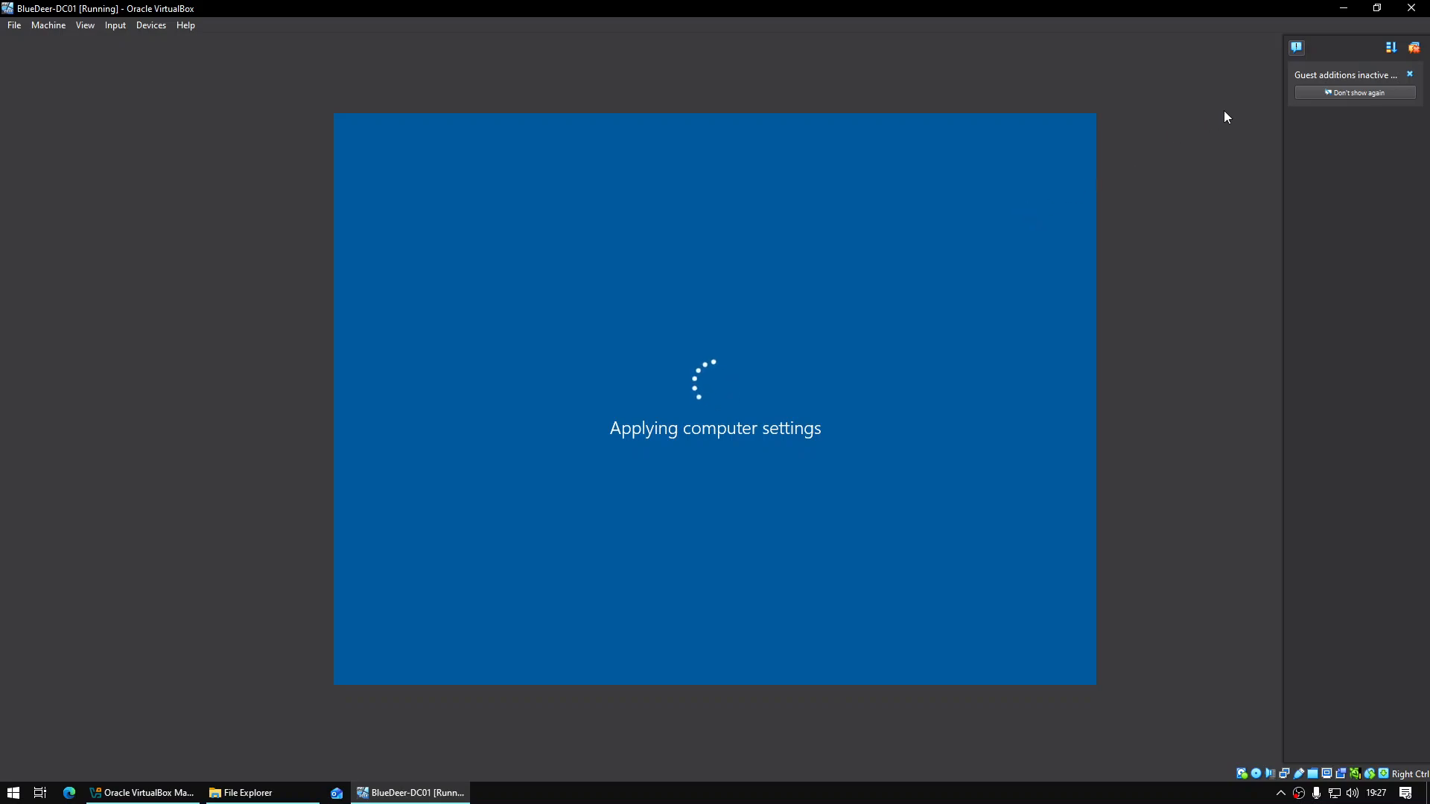
# Send Ctrl-Alt-Del to the VM and sign in with the Administrator password
pyautogui.click(1414, 48)
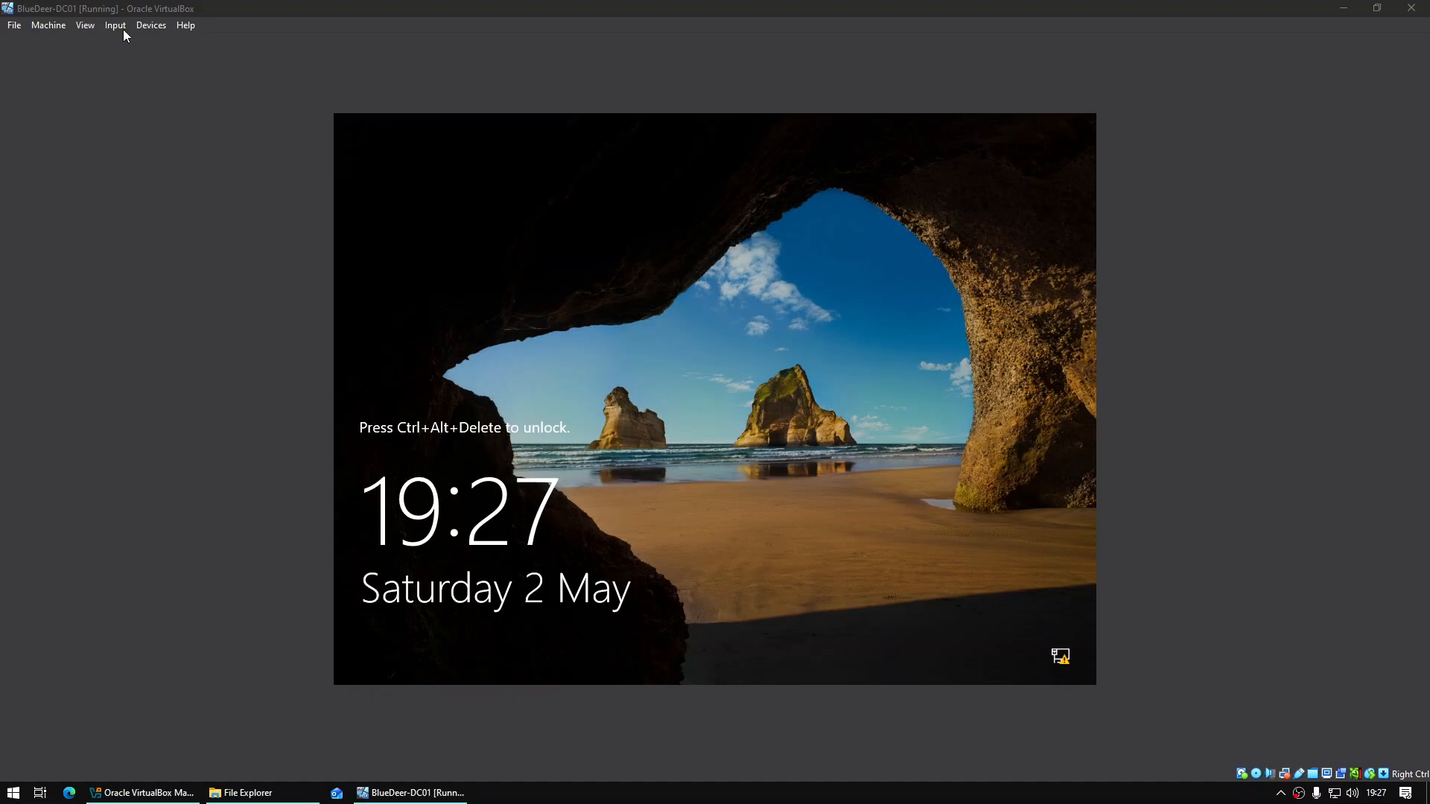
pyautogui.click(123, 29)
pyautogui.moveTo(124, 39)
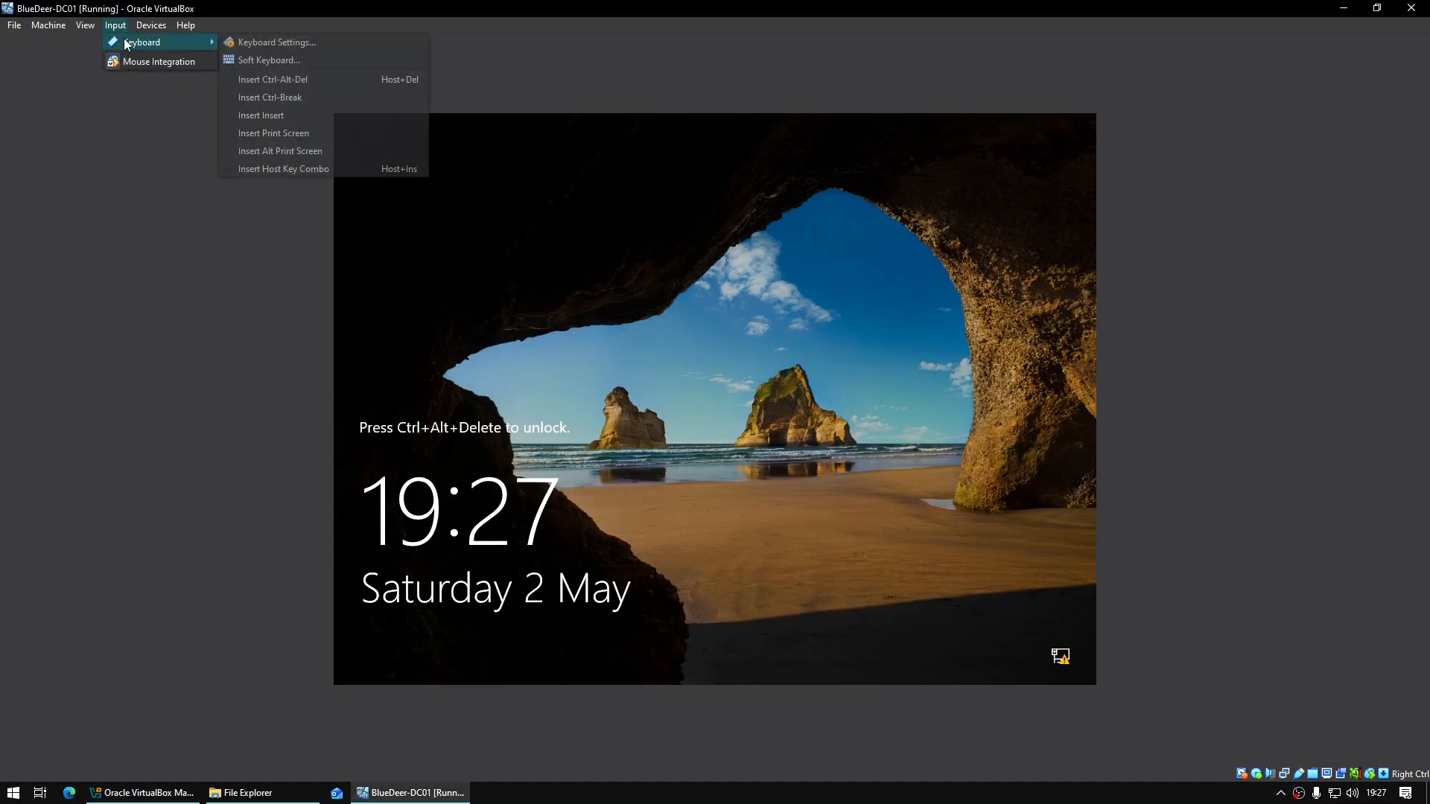
pyautogui.click(316, 79)
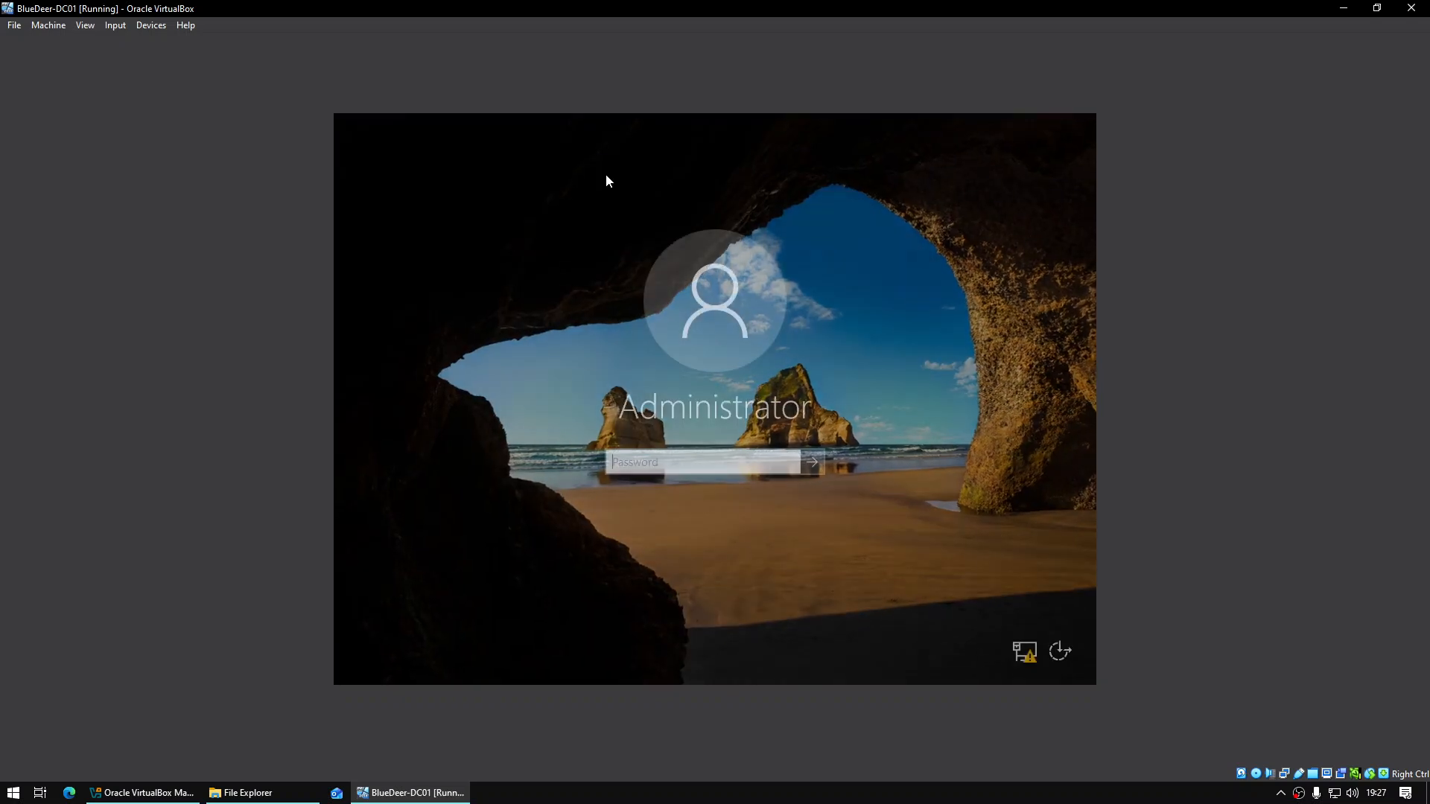
pyautogui.write('*********')
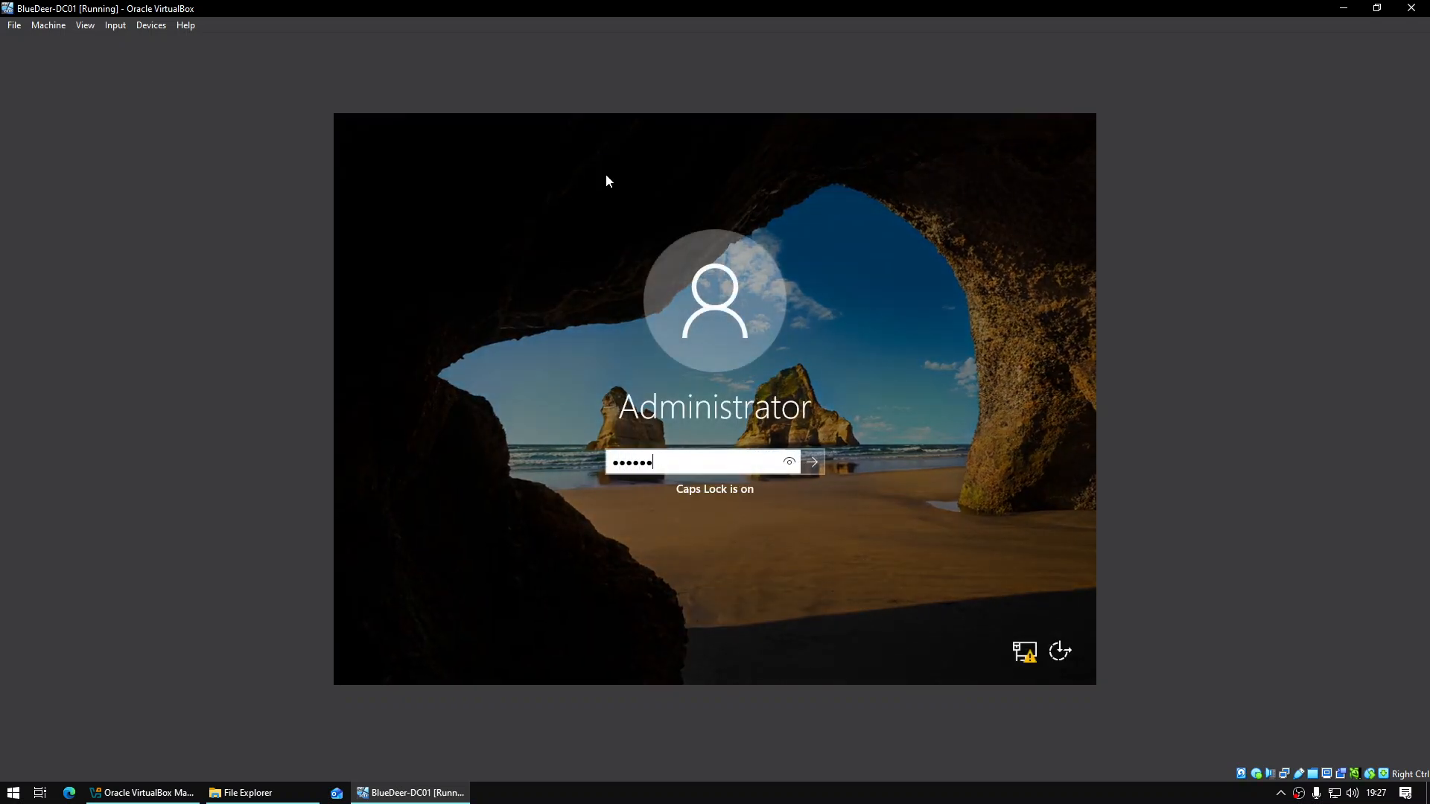
pyautogui.press('Return')
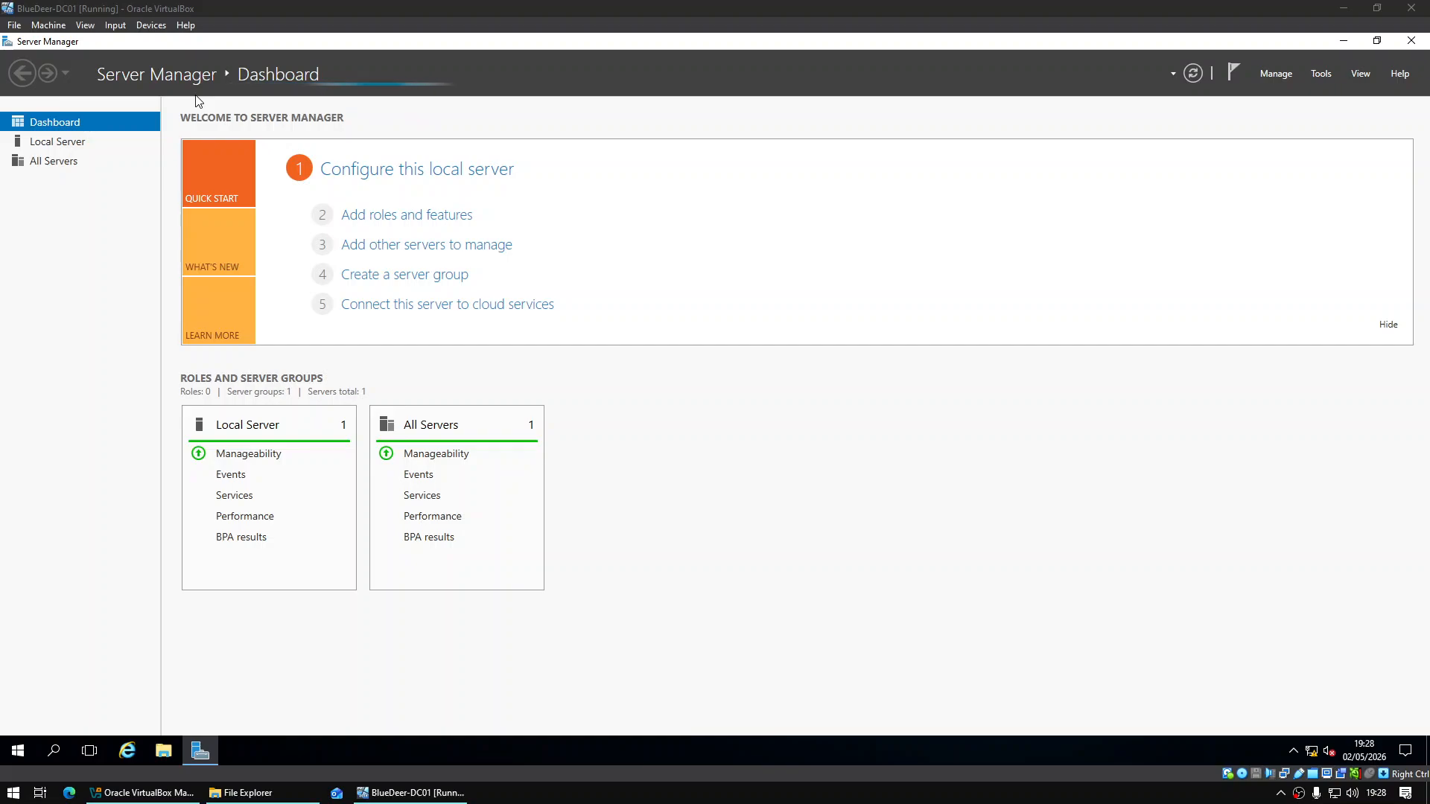
# Switch the VM window to scaled mode and make it fill the screen
pyautogui.click(860, 7)
pyautogui.press('Control_R+c')
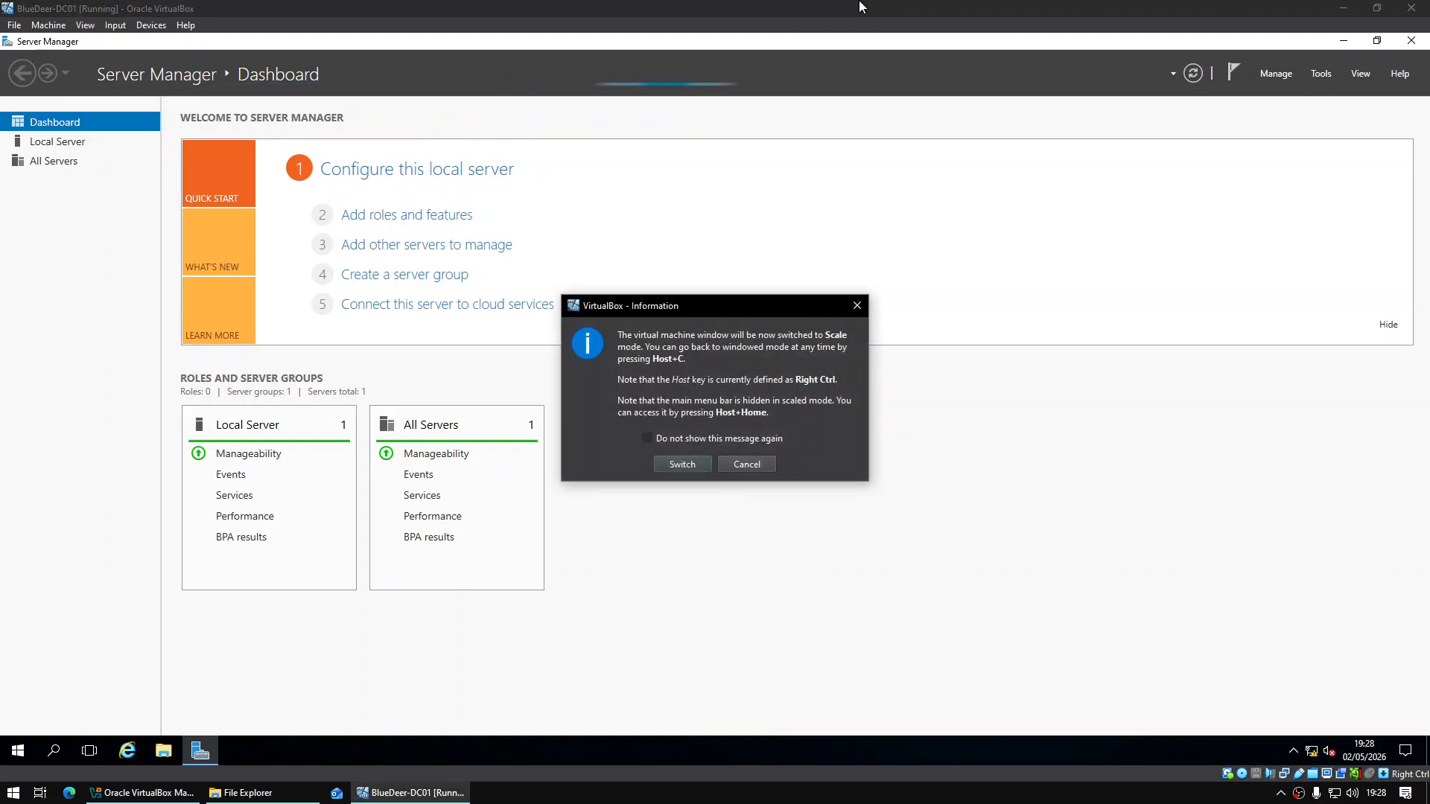
pyautogui.press('Return')
pyautogui.click(896, 201)
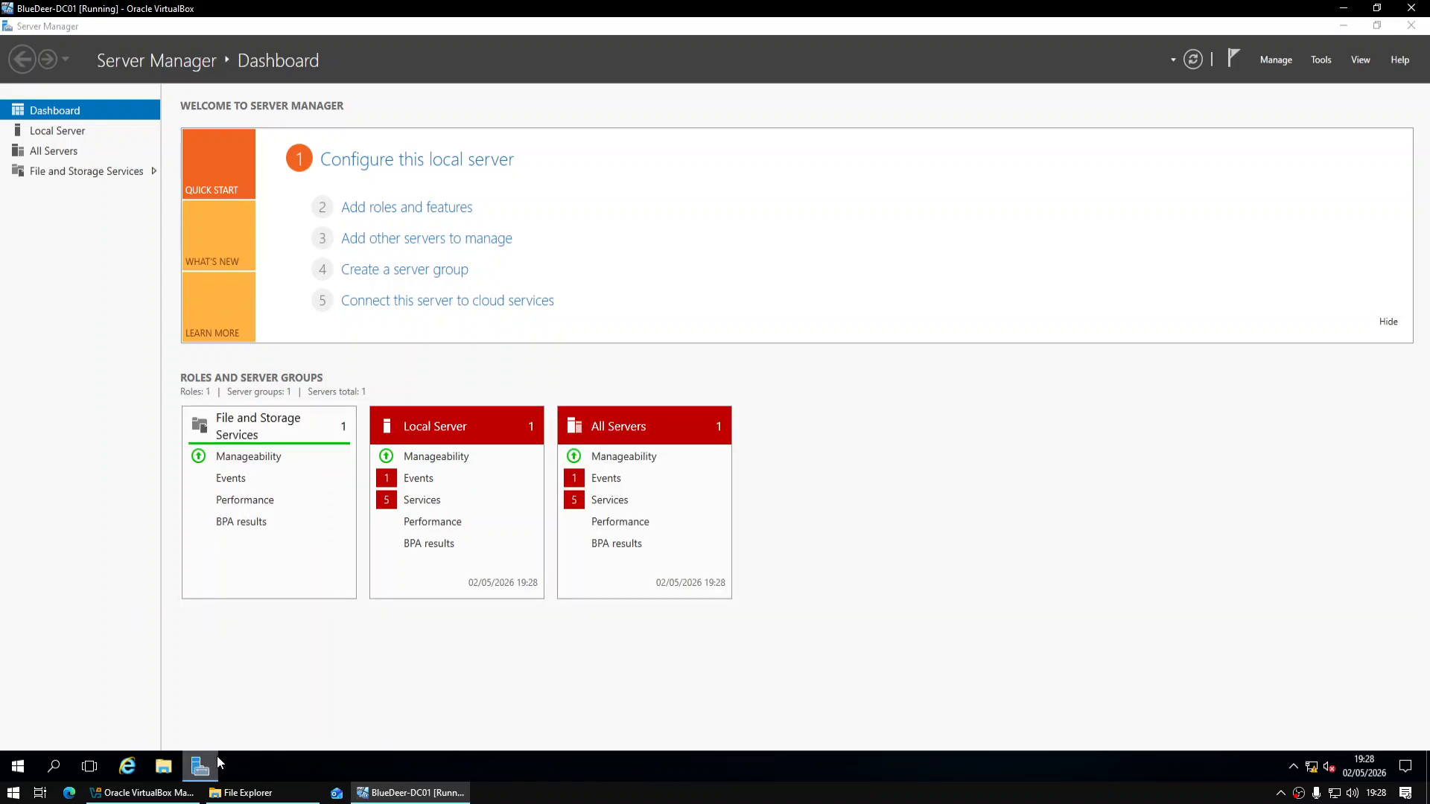
# Open the Unit_20_Software (Z:) shared drive in the guest's File Explorer
pyautogui.click(177, 766)
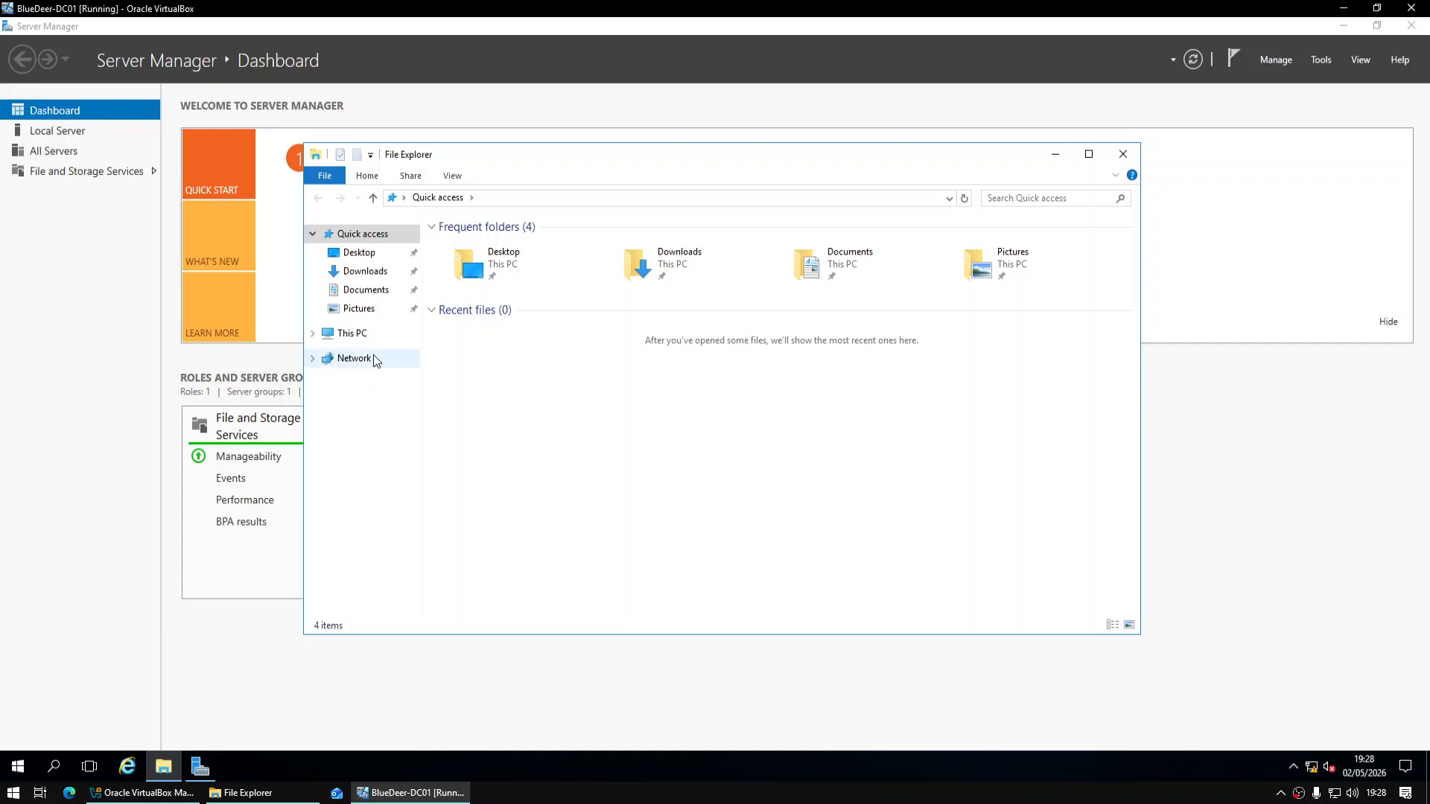
pyautogui.click(347, 333)
pyautogui.click(525, 422)
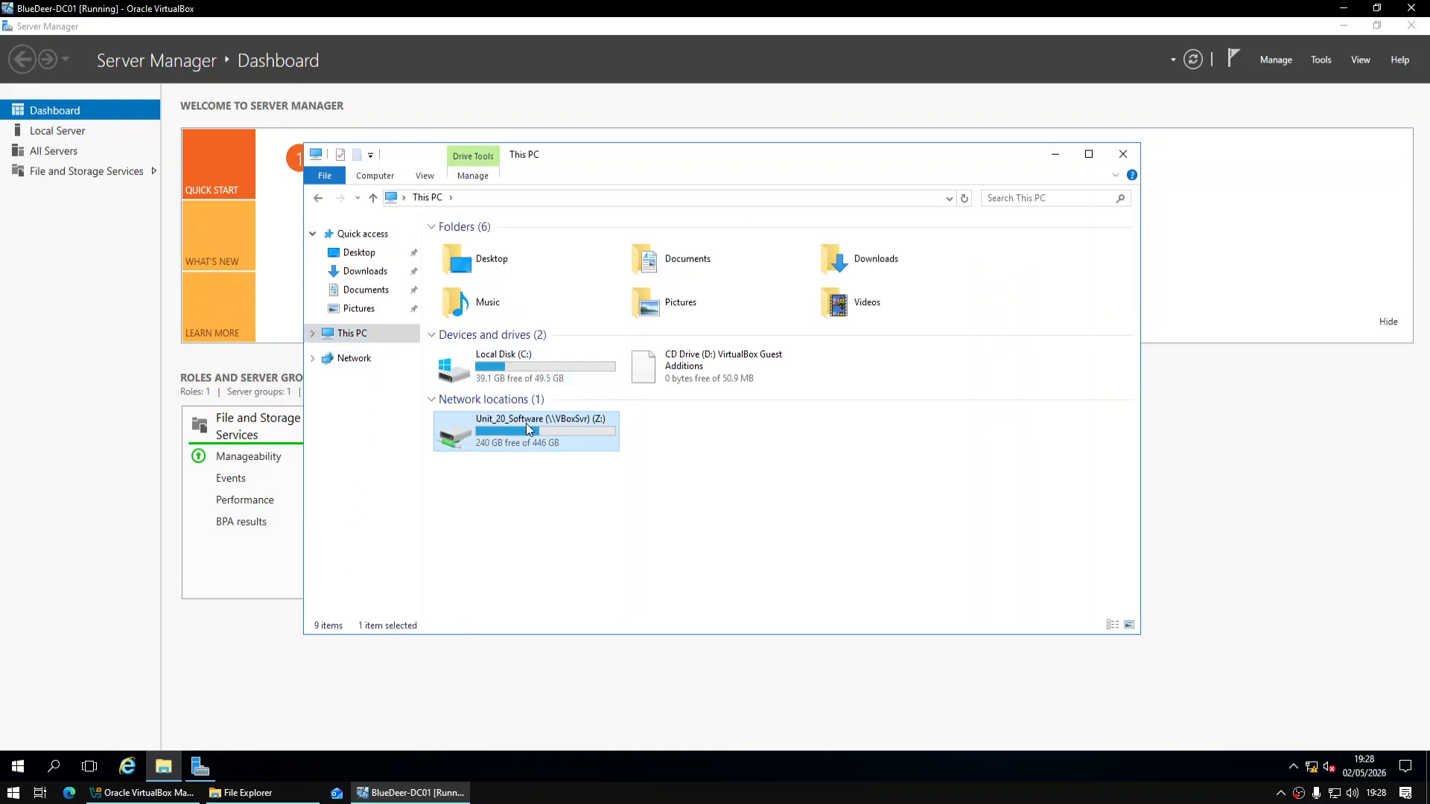
pyautogui.doubleClick(539, 427)
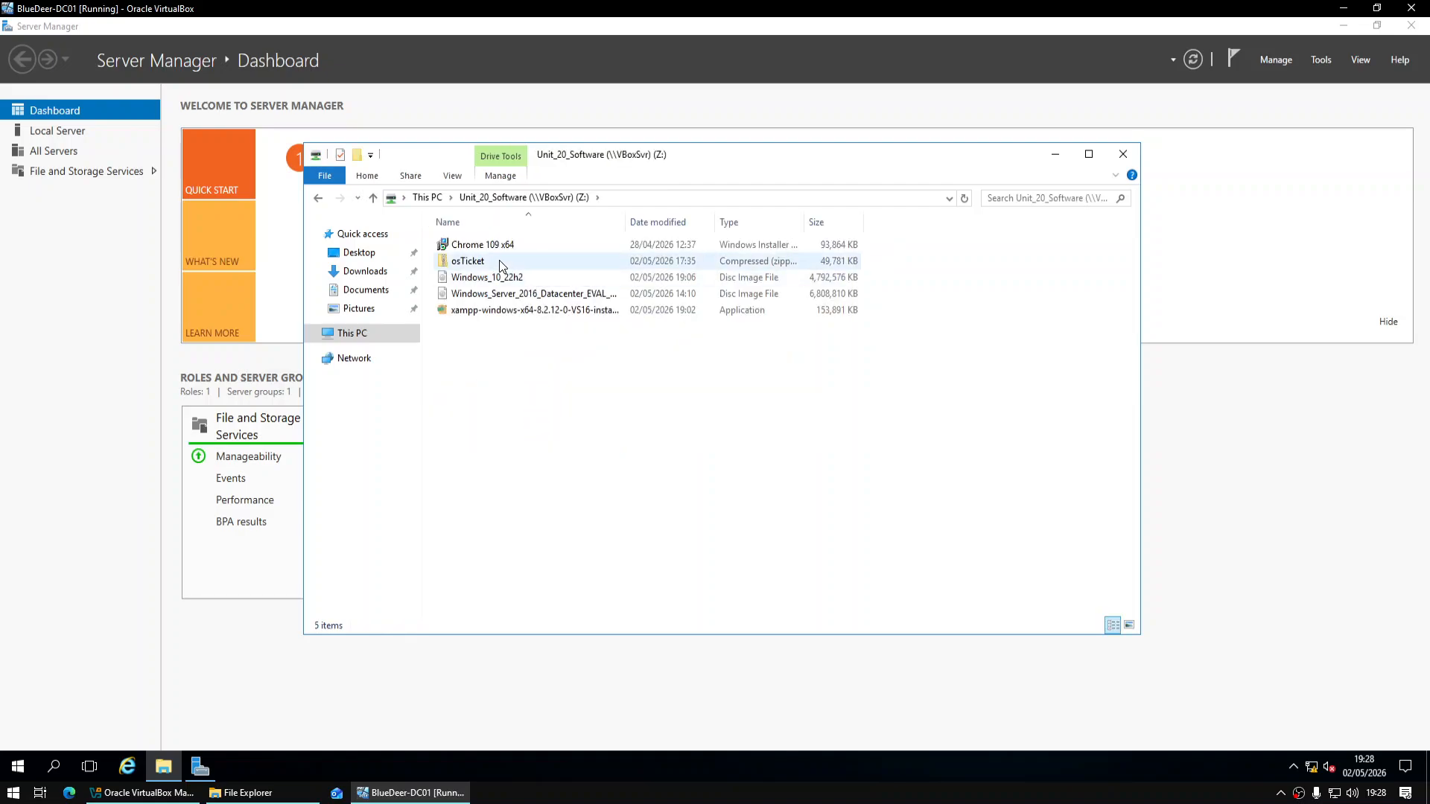
# Copy the XAMPP, osTicket and Chrome 109 installers into Downloads, then close Server Manager
pyautogui.click(526, 310)
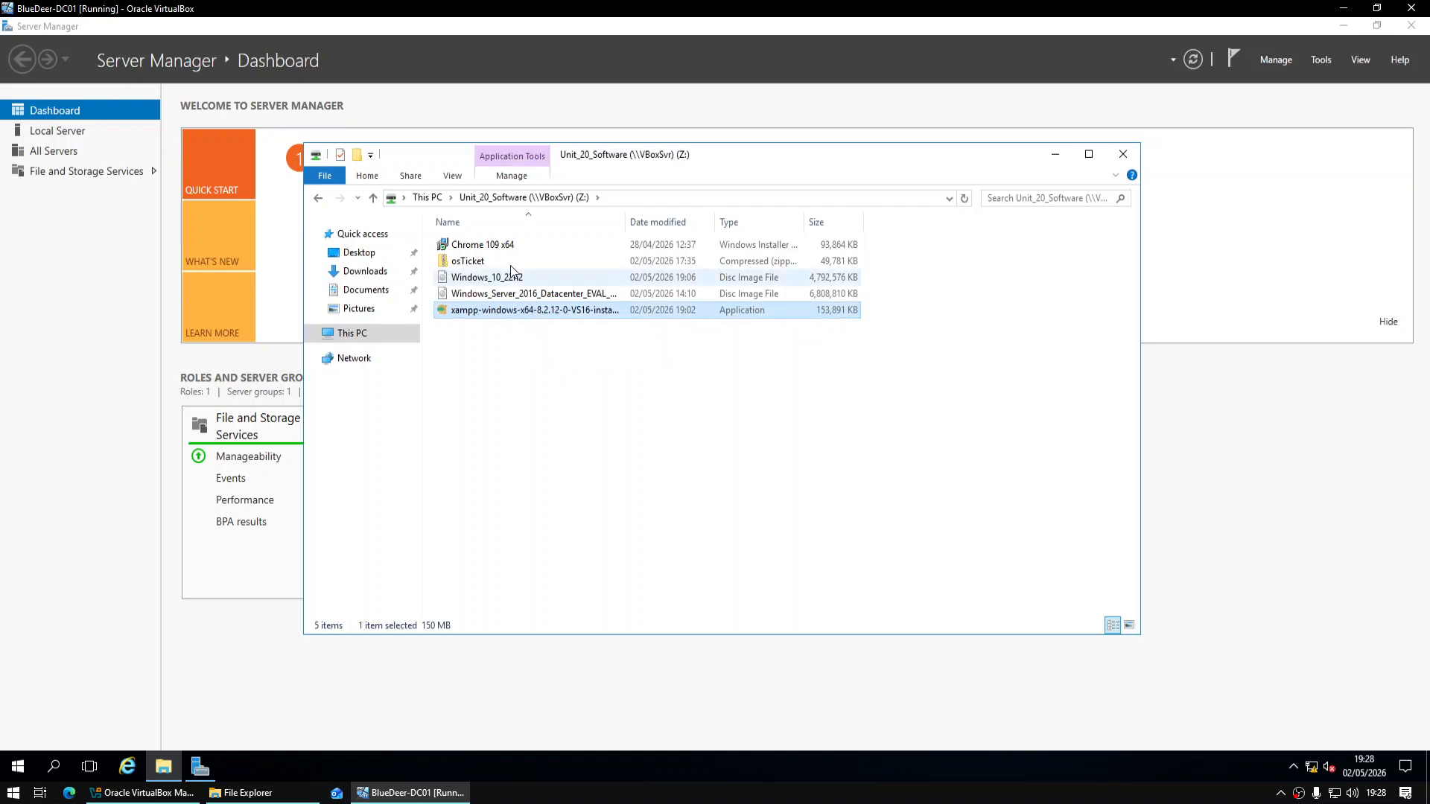
pyautogui.keyDown('ctrl'); pyautogui.click(503, 259); pyautogui.keyUp('ctrl')
pyautogui.keyDown('ctrl'); pyautogui.click(512, 244); pyautogui.keyUp('ctrl')
pyautogui.moveTo(518, 244); pyautogui.dragTo(376, 279)
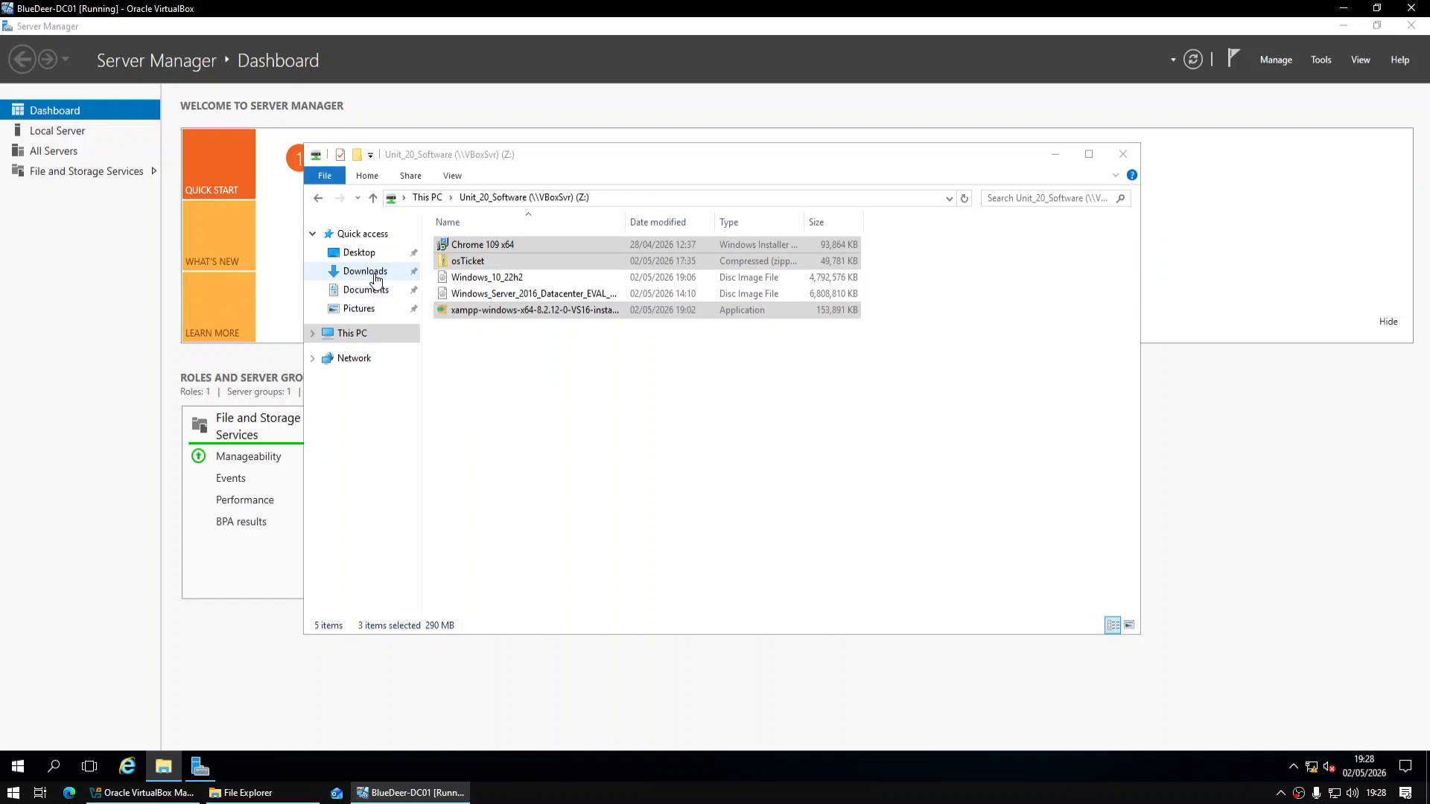
pyautogui.click(372, 273)
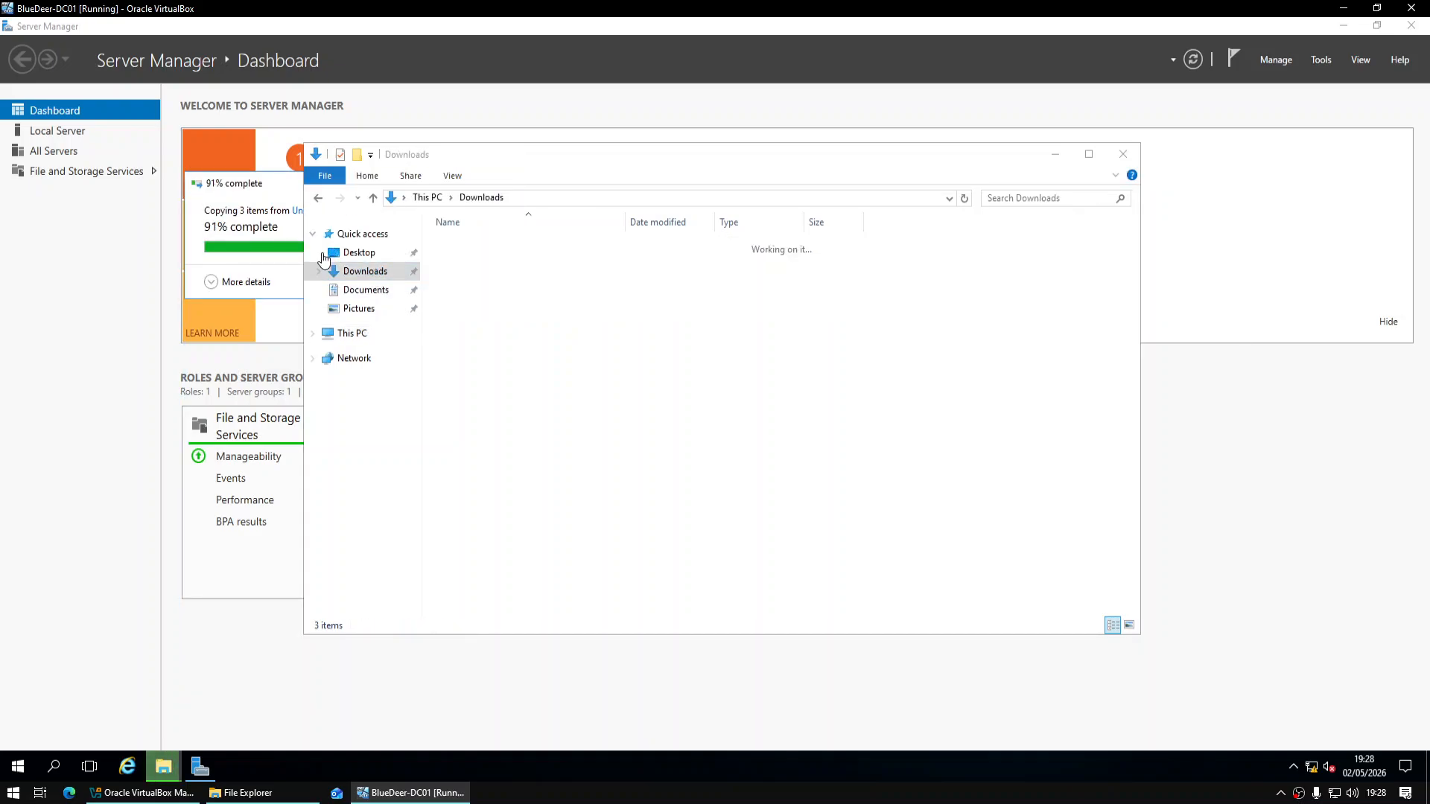
pyautogui.click(1399, 30)
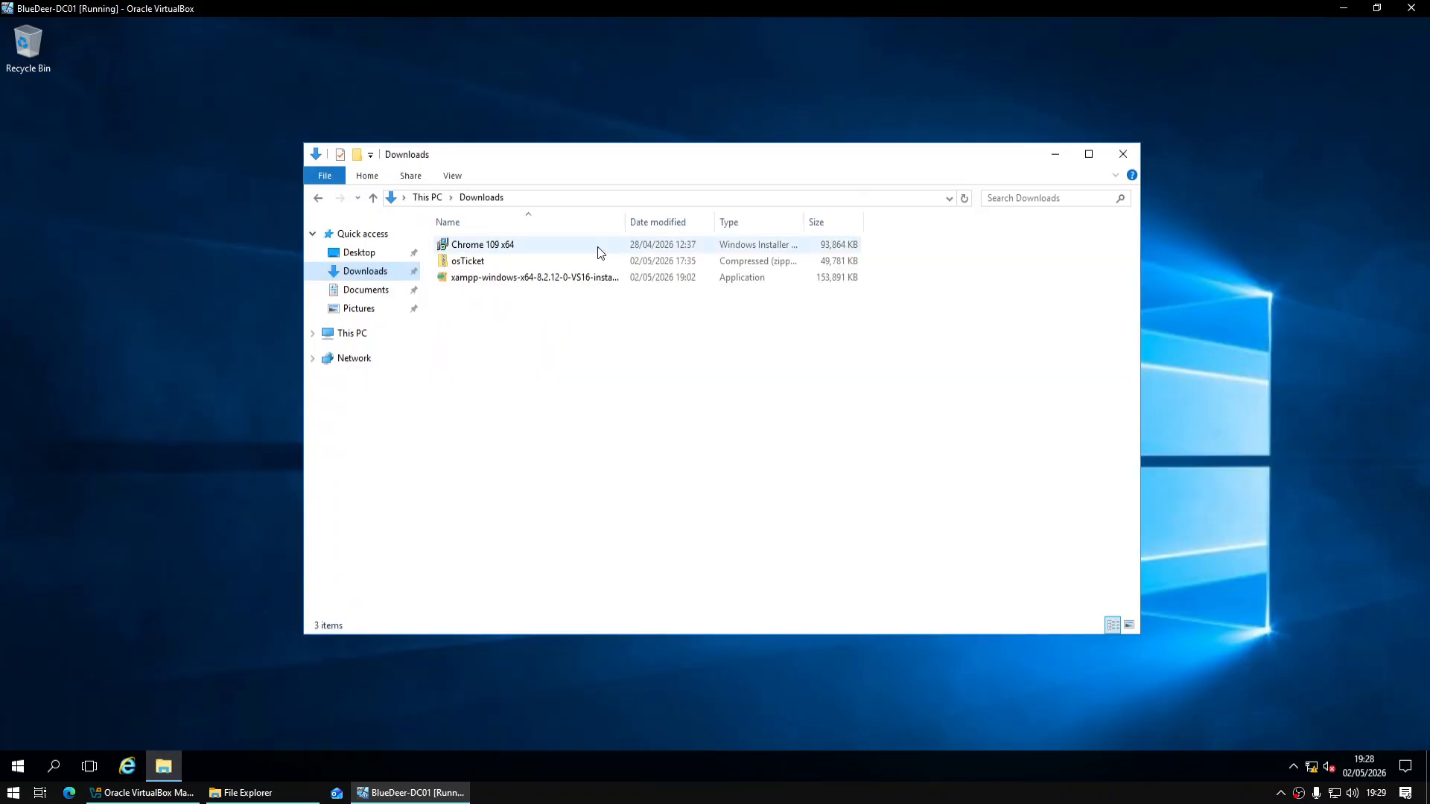
# Install XAMPP to C:\xampp with Tomcat deselected and the default language
pyautogui.click(513, 280)
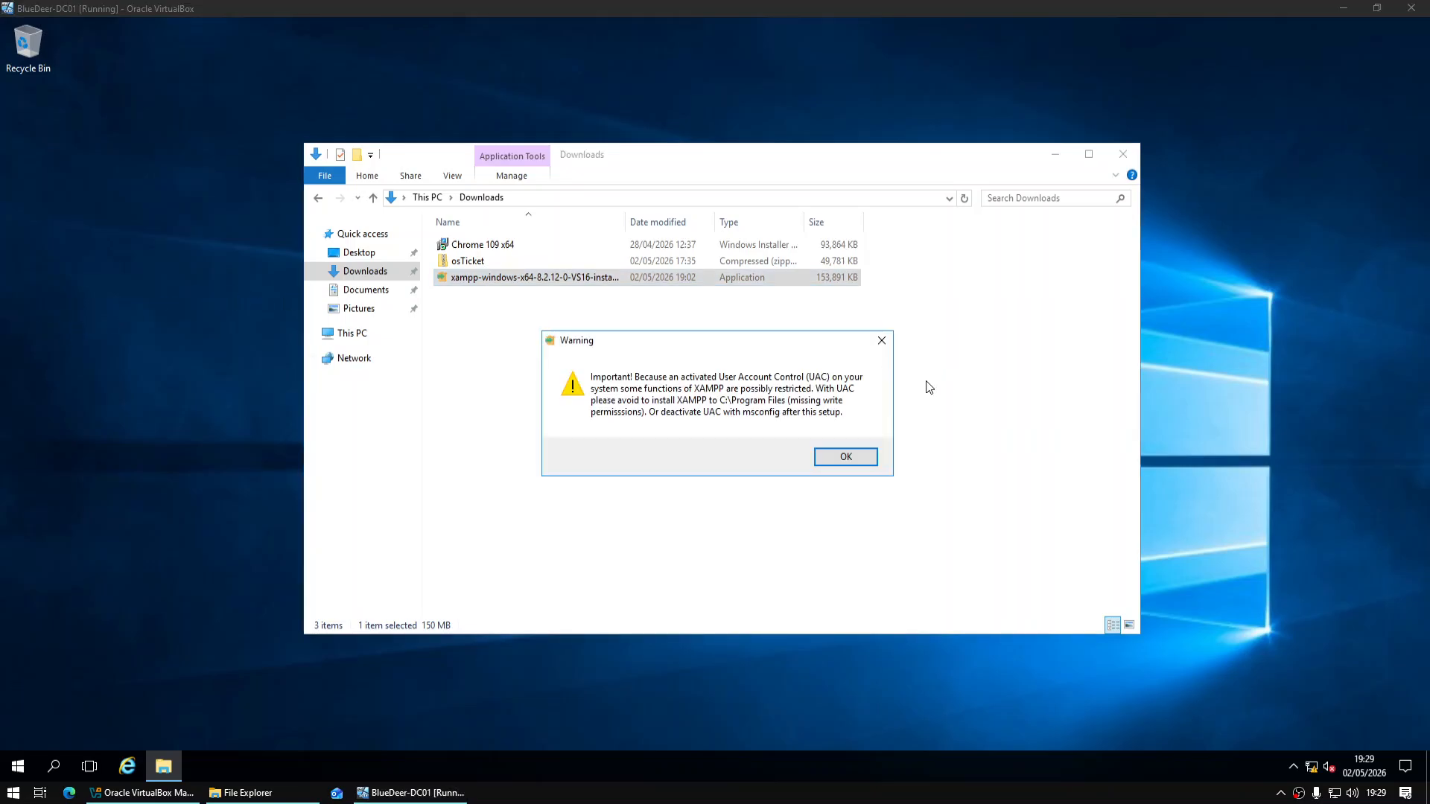
pyautogui.click(844, 455)
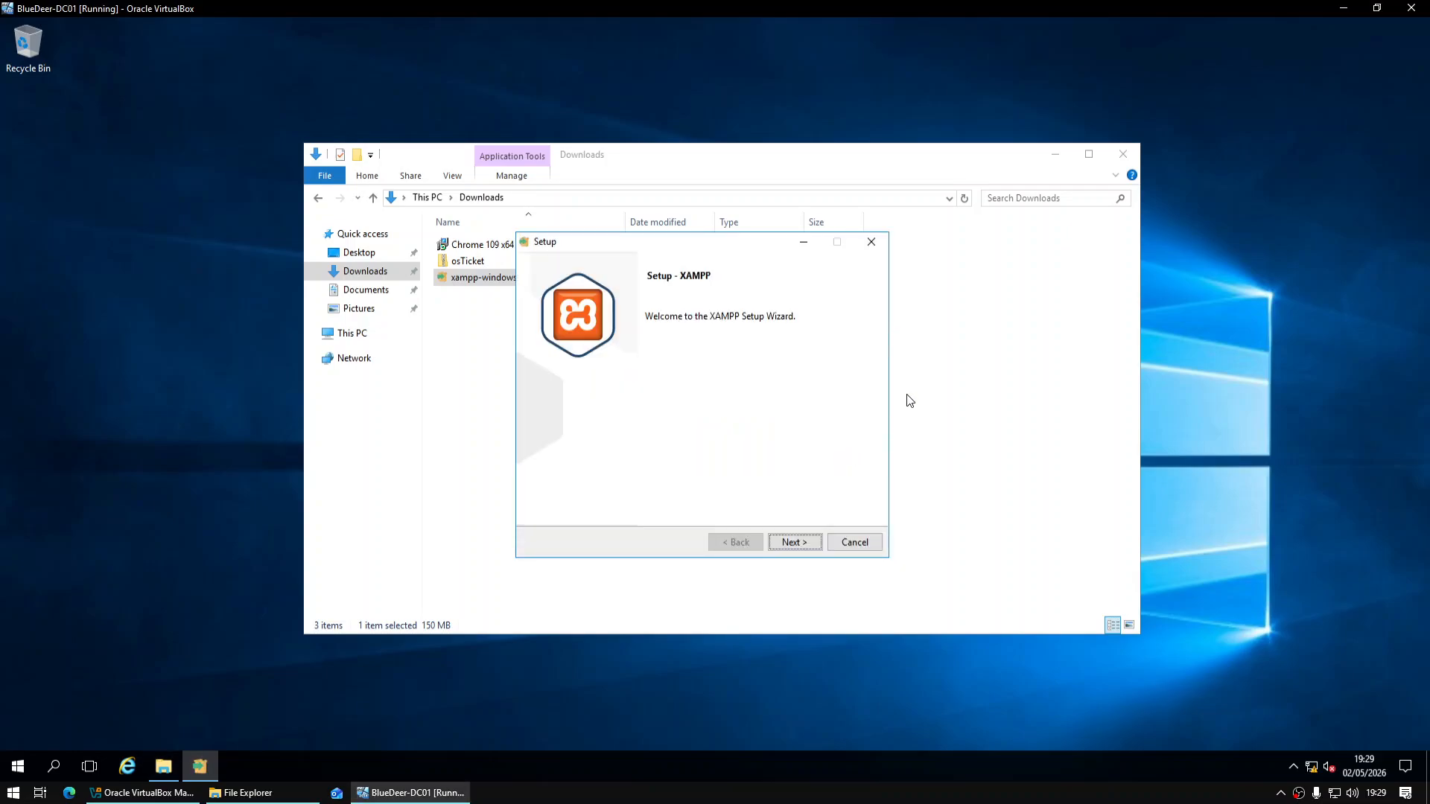
pyautogui.click(801, 546)
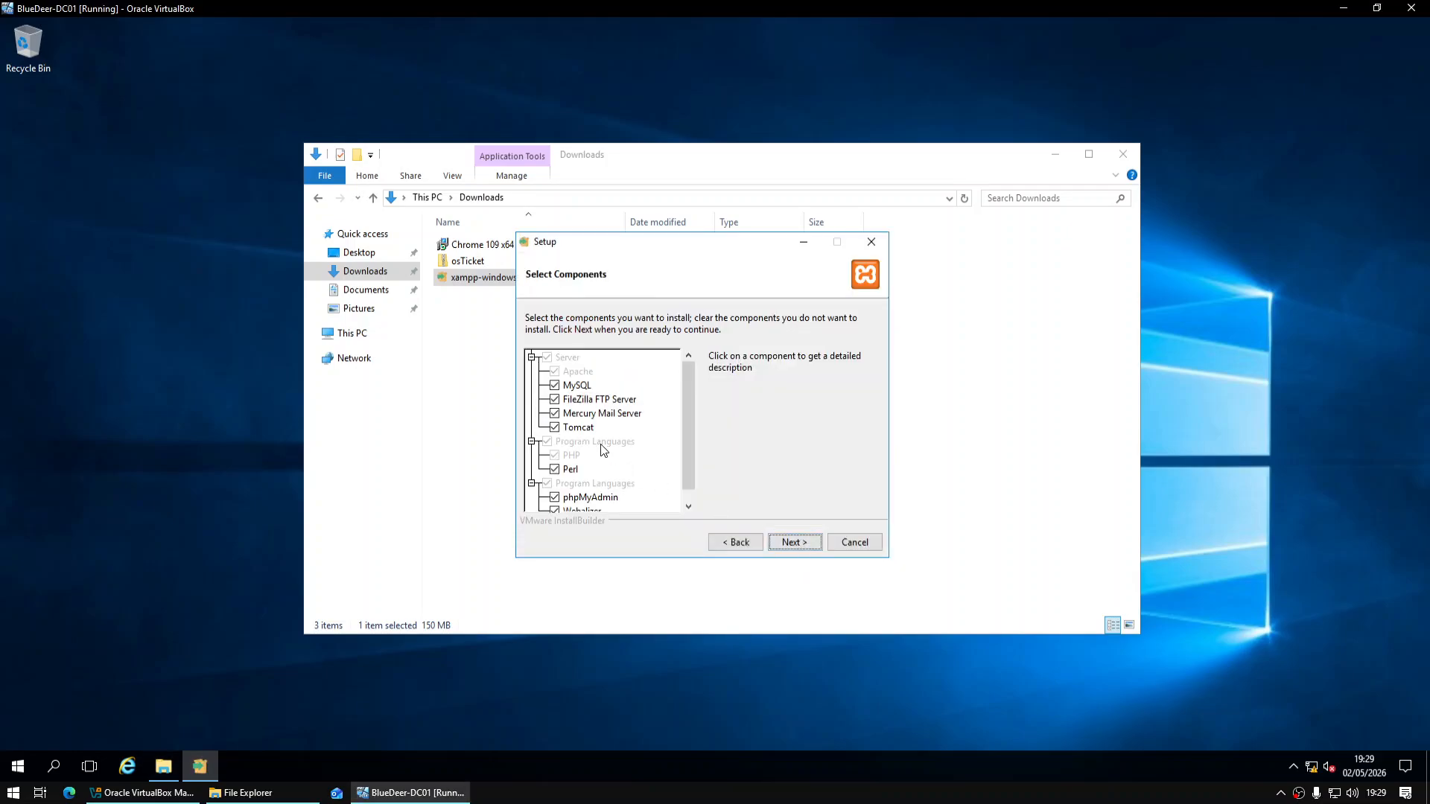
pyautogui.click(555, 427)
pyautogui.click(796, 542)
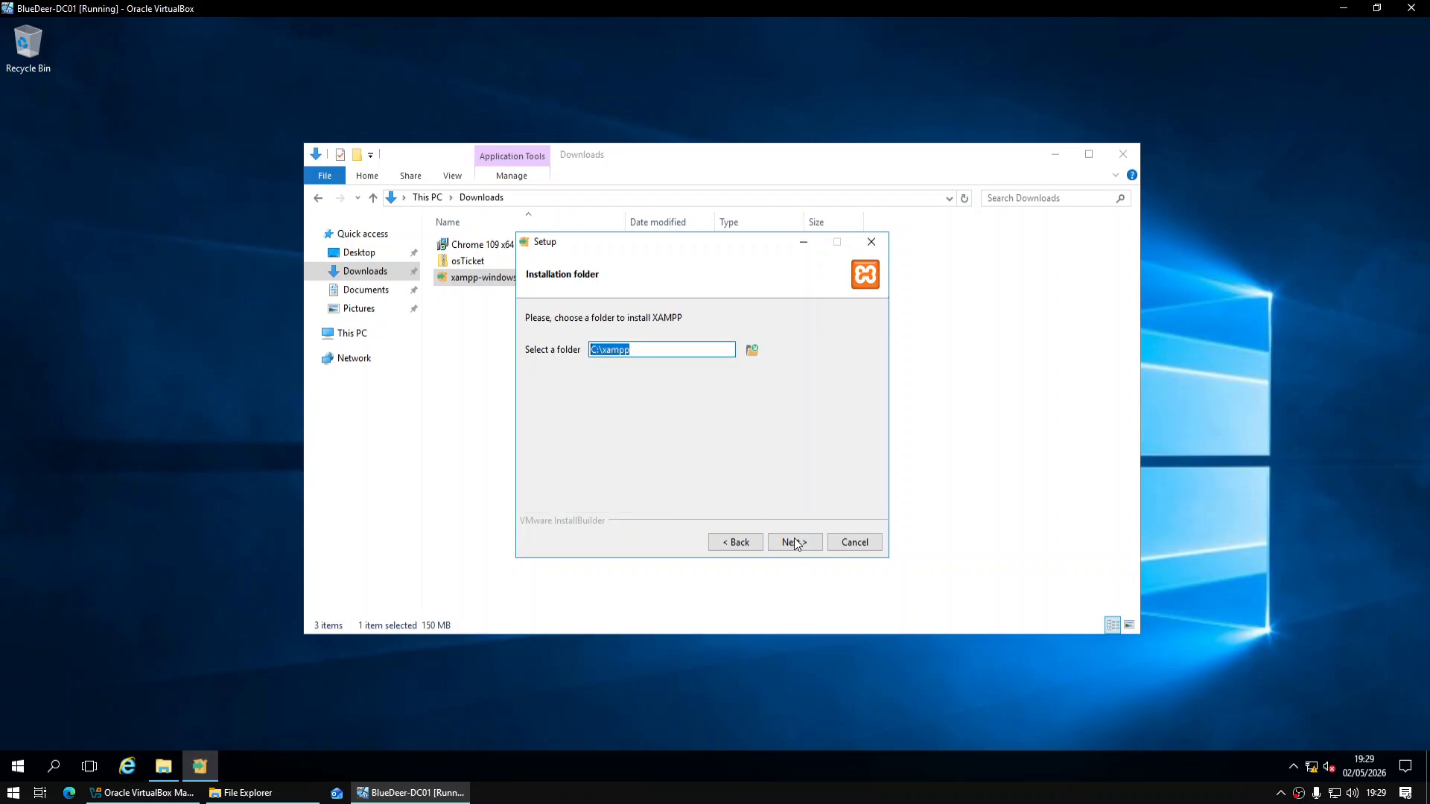
pyautogui.click(796, 543)
pyautogui.click(799, 544)
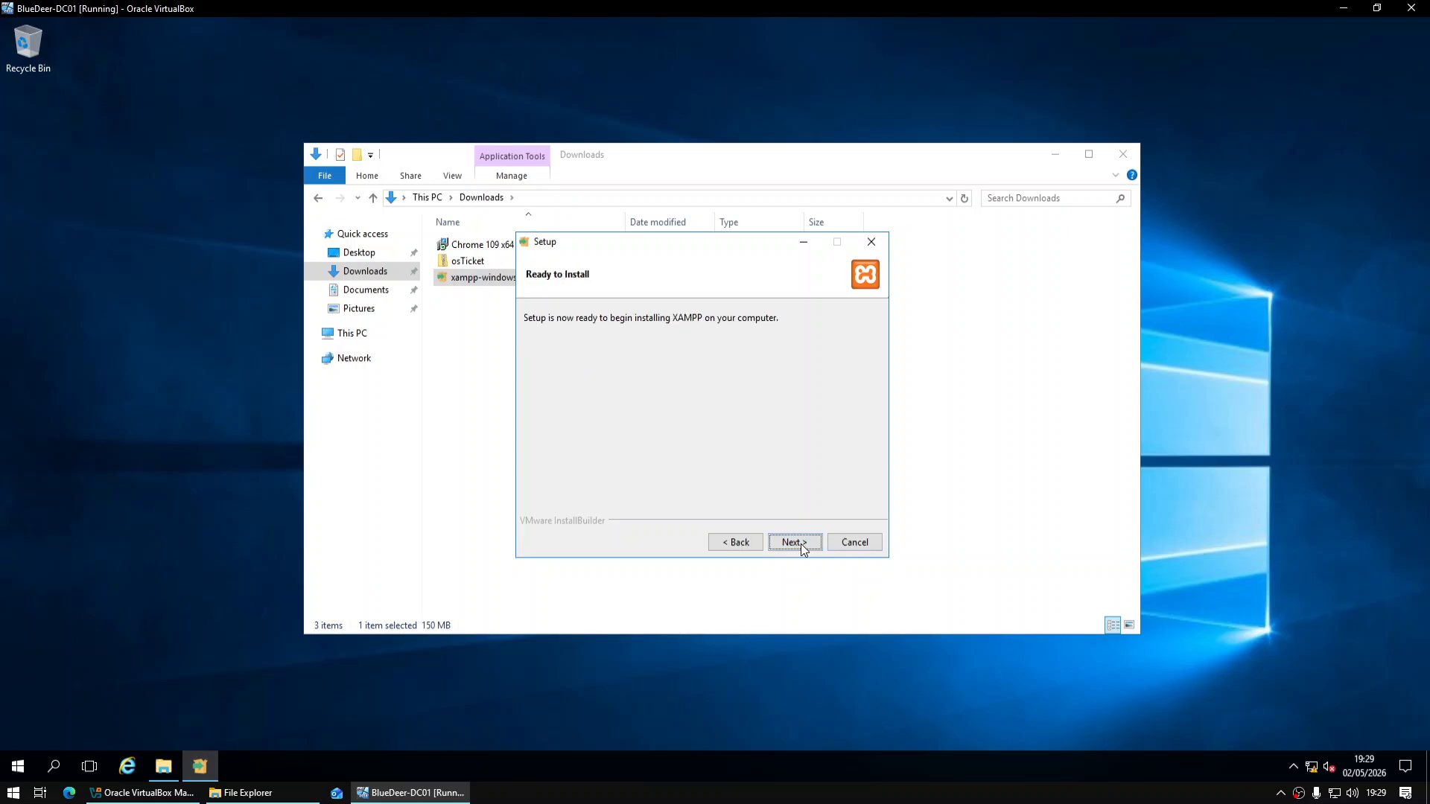
pyautogui.click(801, 545)
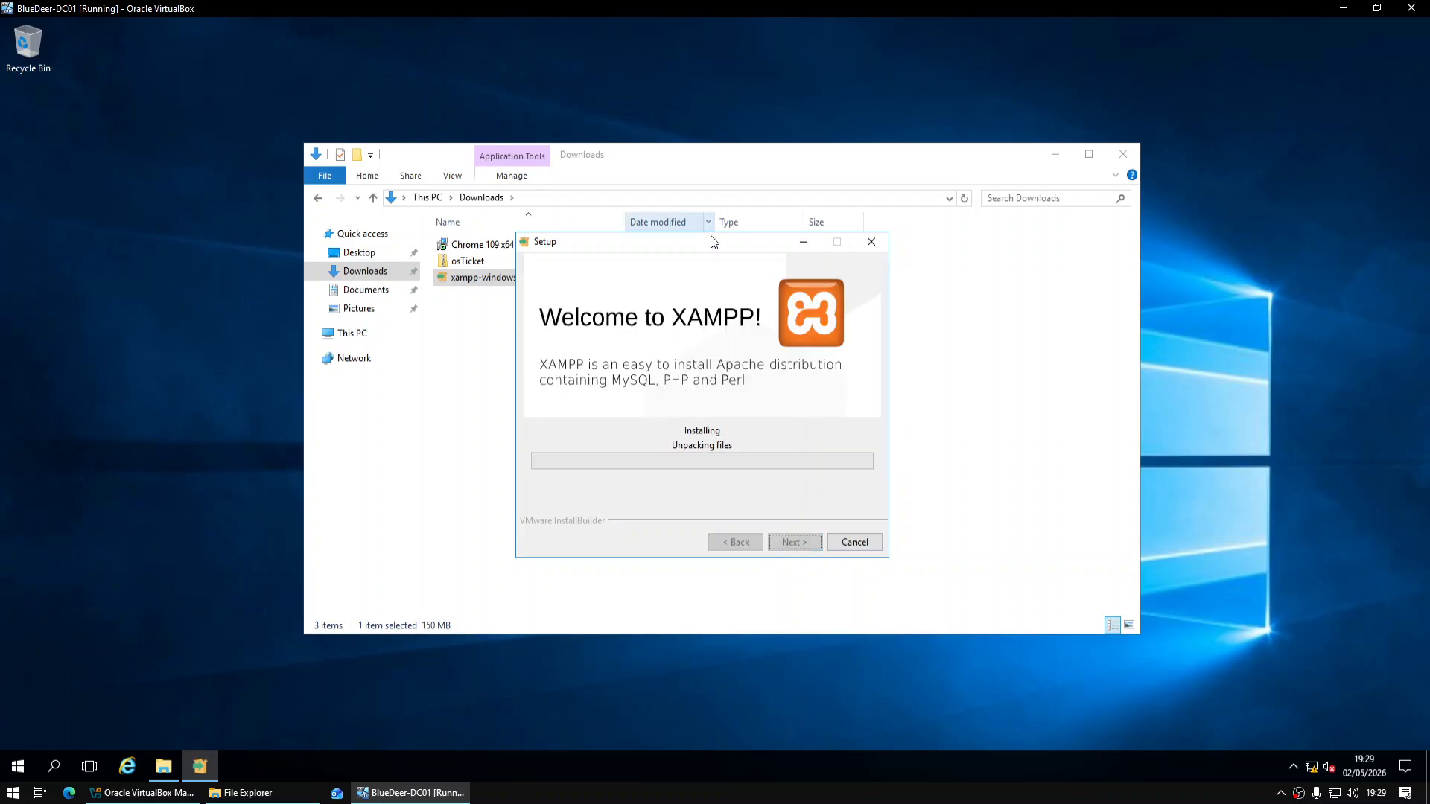
pyautogui.moveTo(712, 242); pyautogui.dragTo(274, 361)
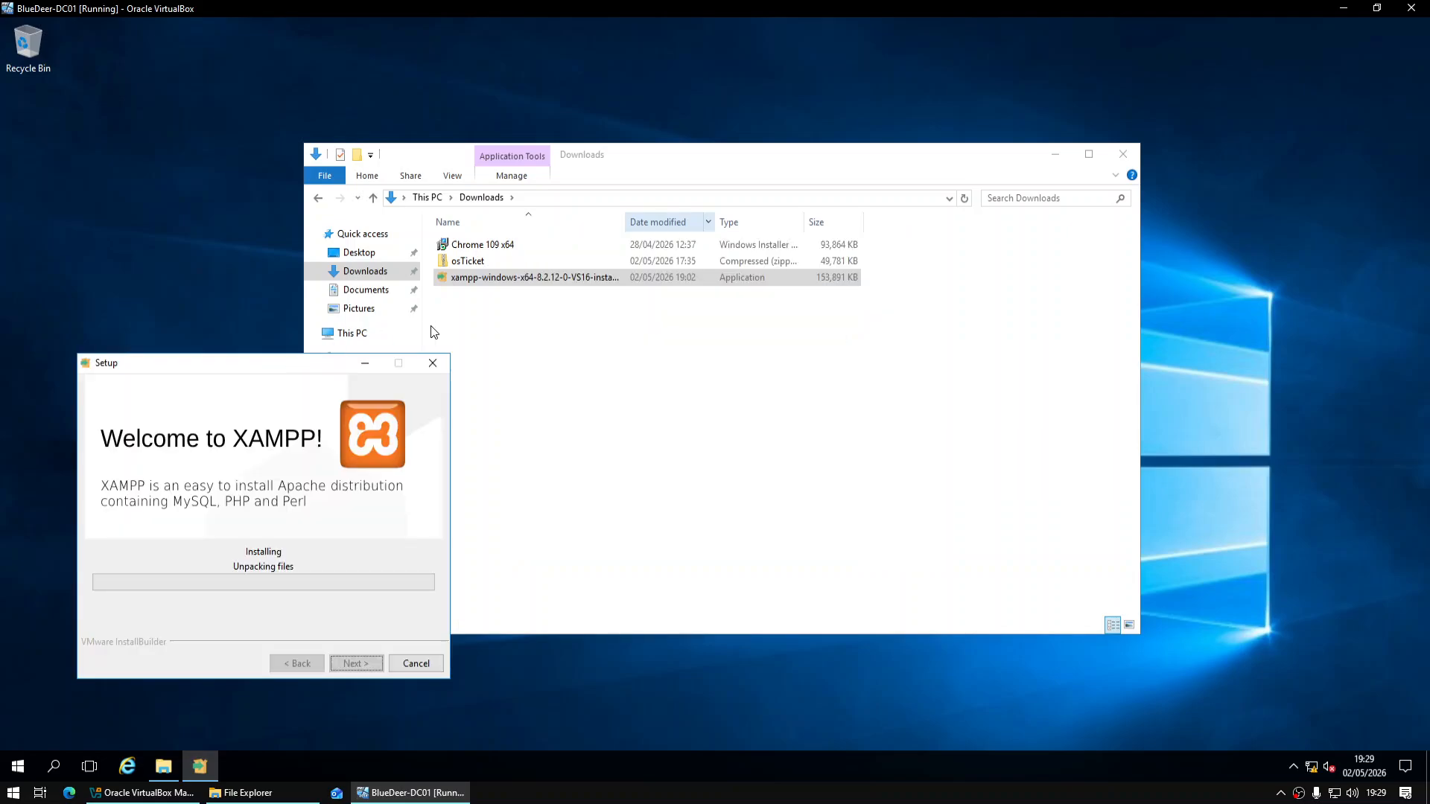
# Extract the osTicket zip into Downloads\osTicket
pyautogui.click(497, 261)
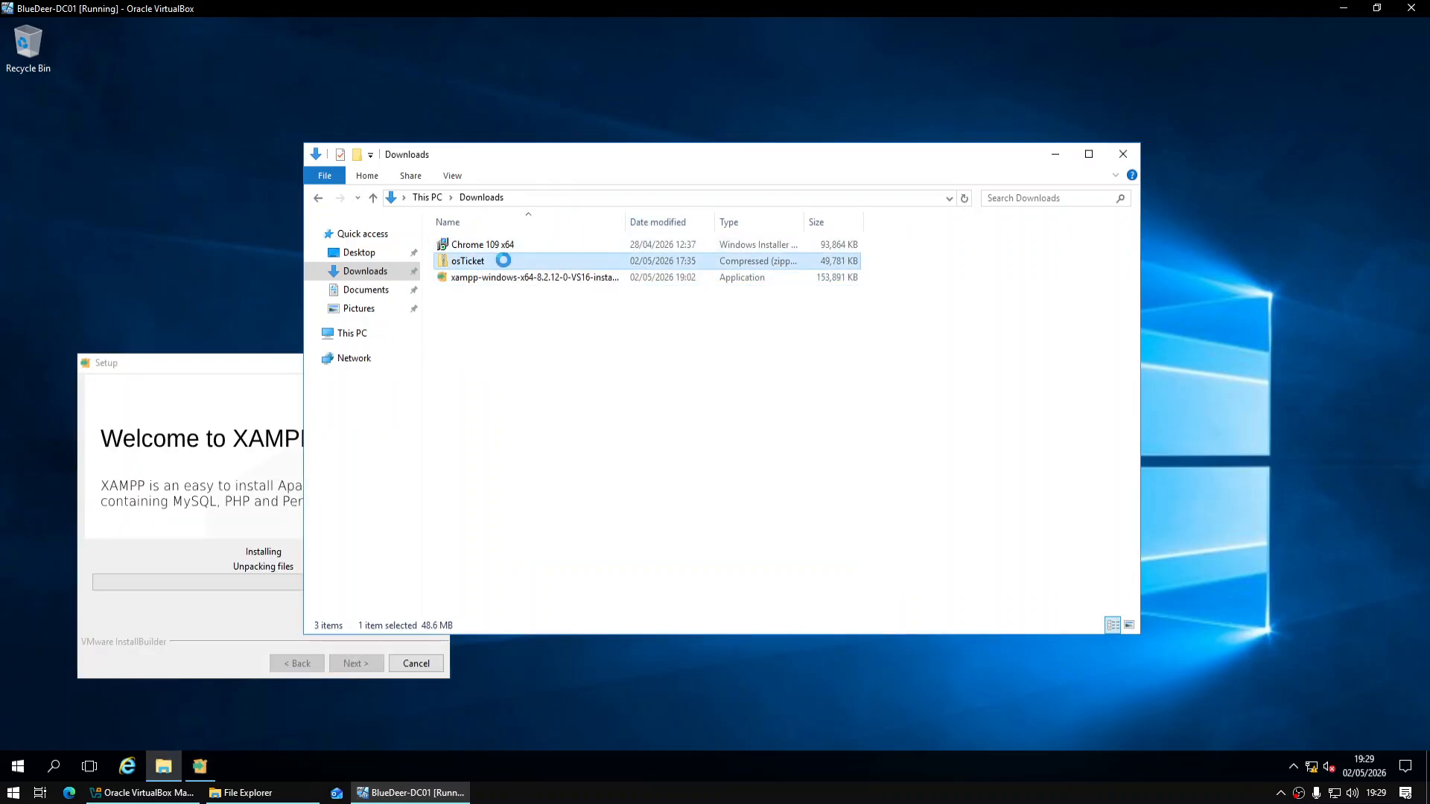
pyautogui.rightClick(498, 260)
pyautogui.click(576, 312)
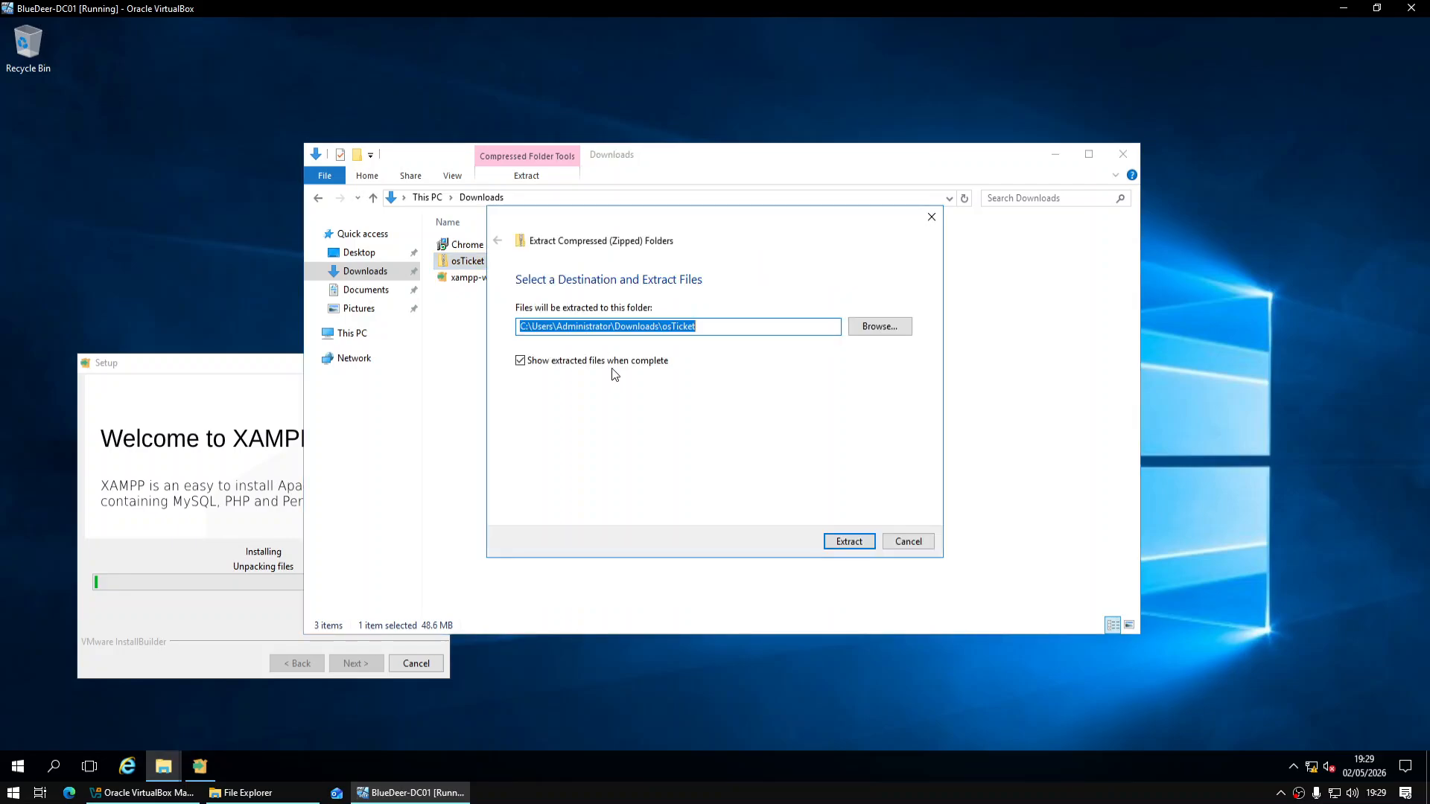
pyautogui.click(852, 541)
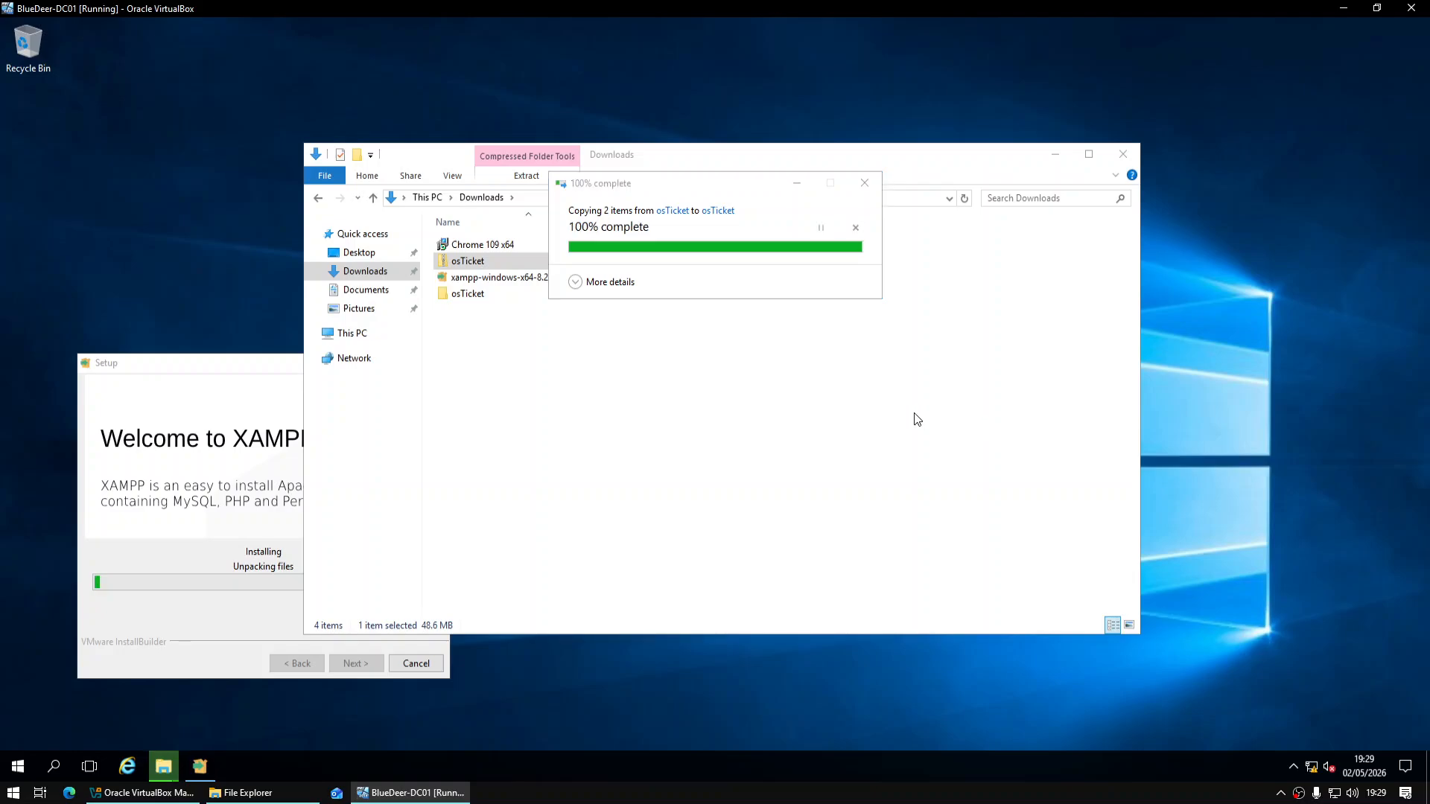
# Extract the inner osTicket-v1.18.3 archive and minimize the osTicket folder window
pyautogui.click(494, 283)
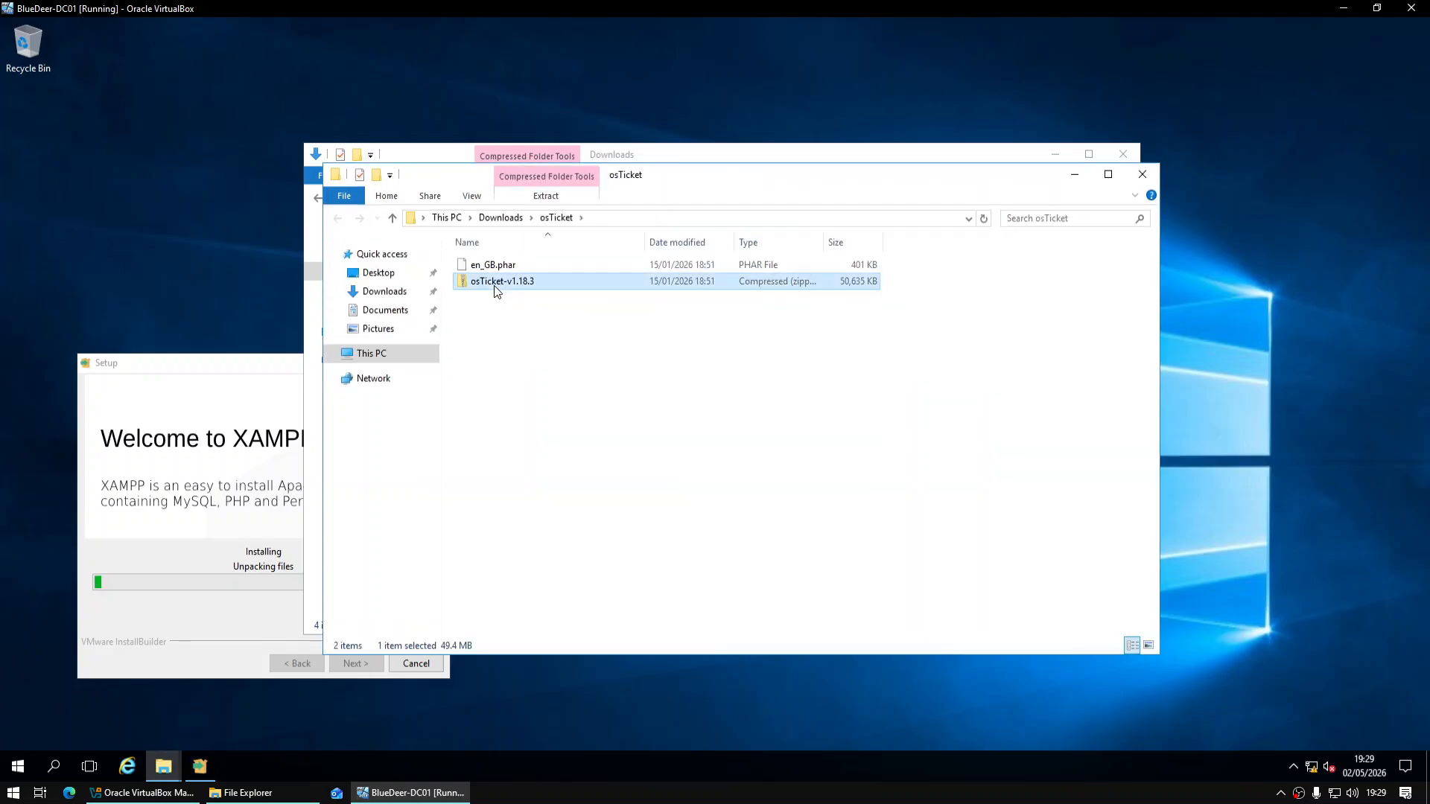
pyautogui.rightClick(495, 284)
pyautogui.click(543, 336)
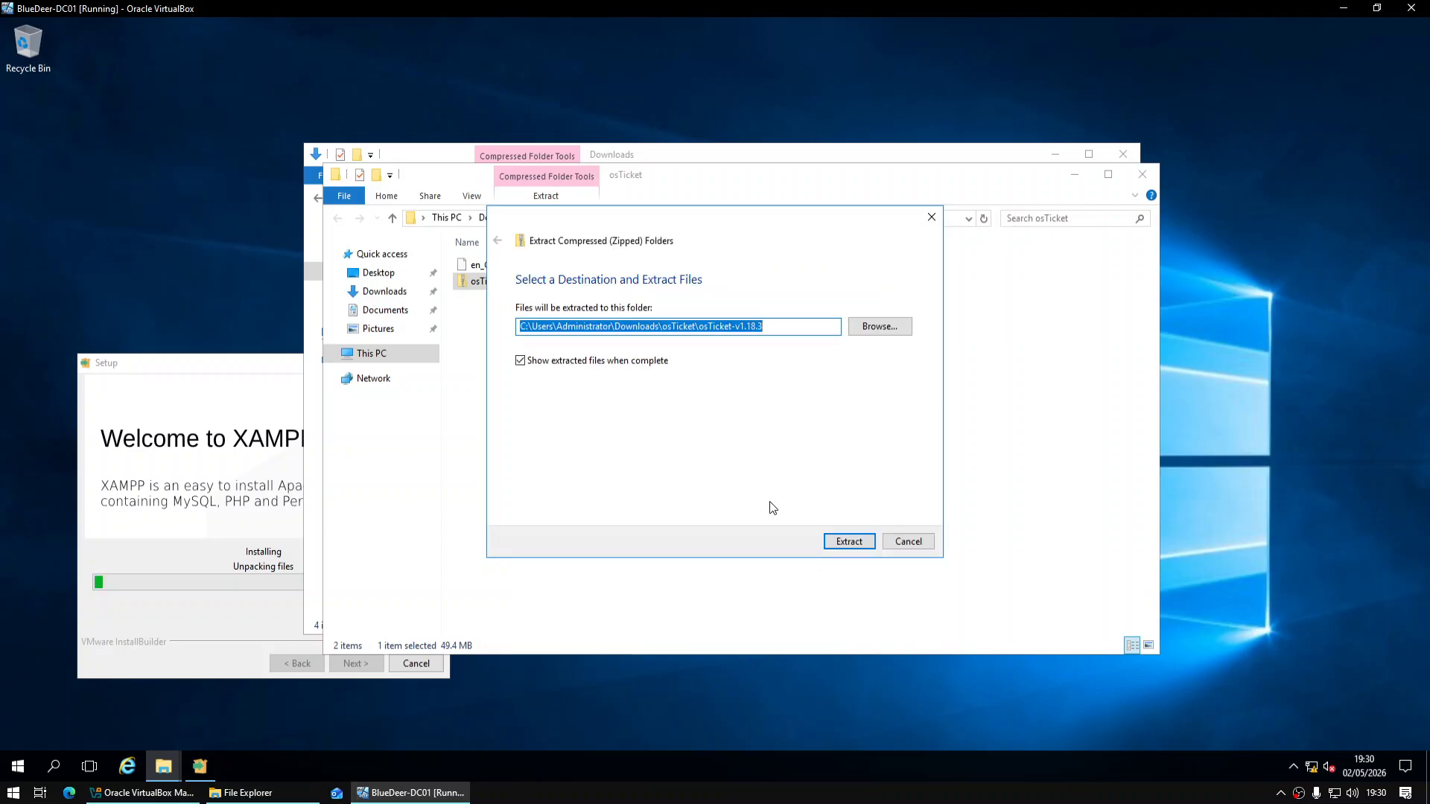
pyautogui.click(849, 541)
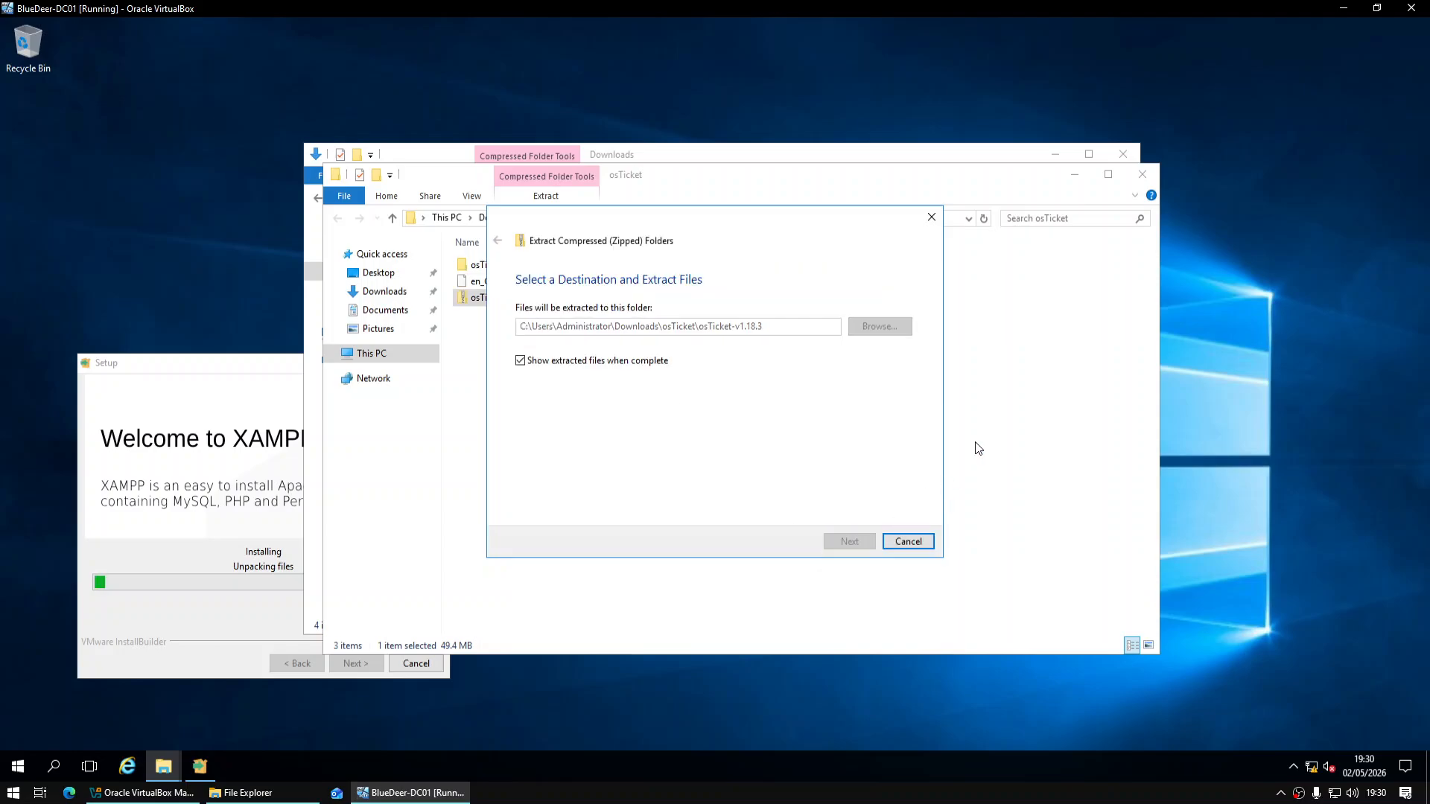
pyautogui.click(1079, 178)
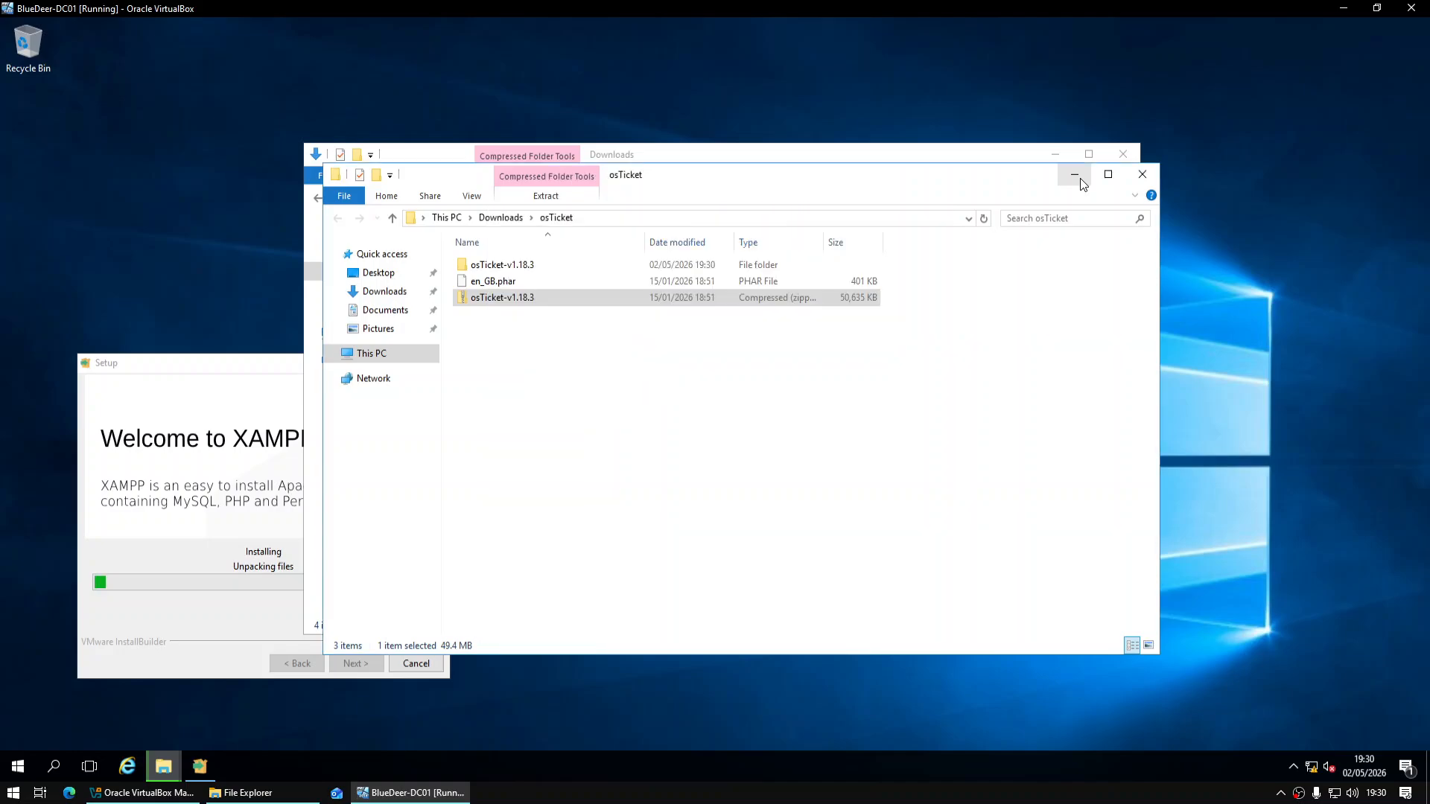
# Move the copy and extract windows aside and launch the Chrome 109 installer
pyautogui.moveTo(720, 185); pyautogui.dragTo(1155, 91)
pyautogui.moveTo(877, 220); pyautogui.dragTo(1020, 367)
pyautogui.click(506, 245)
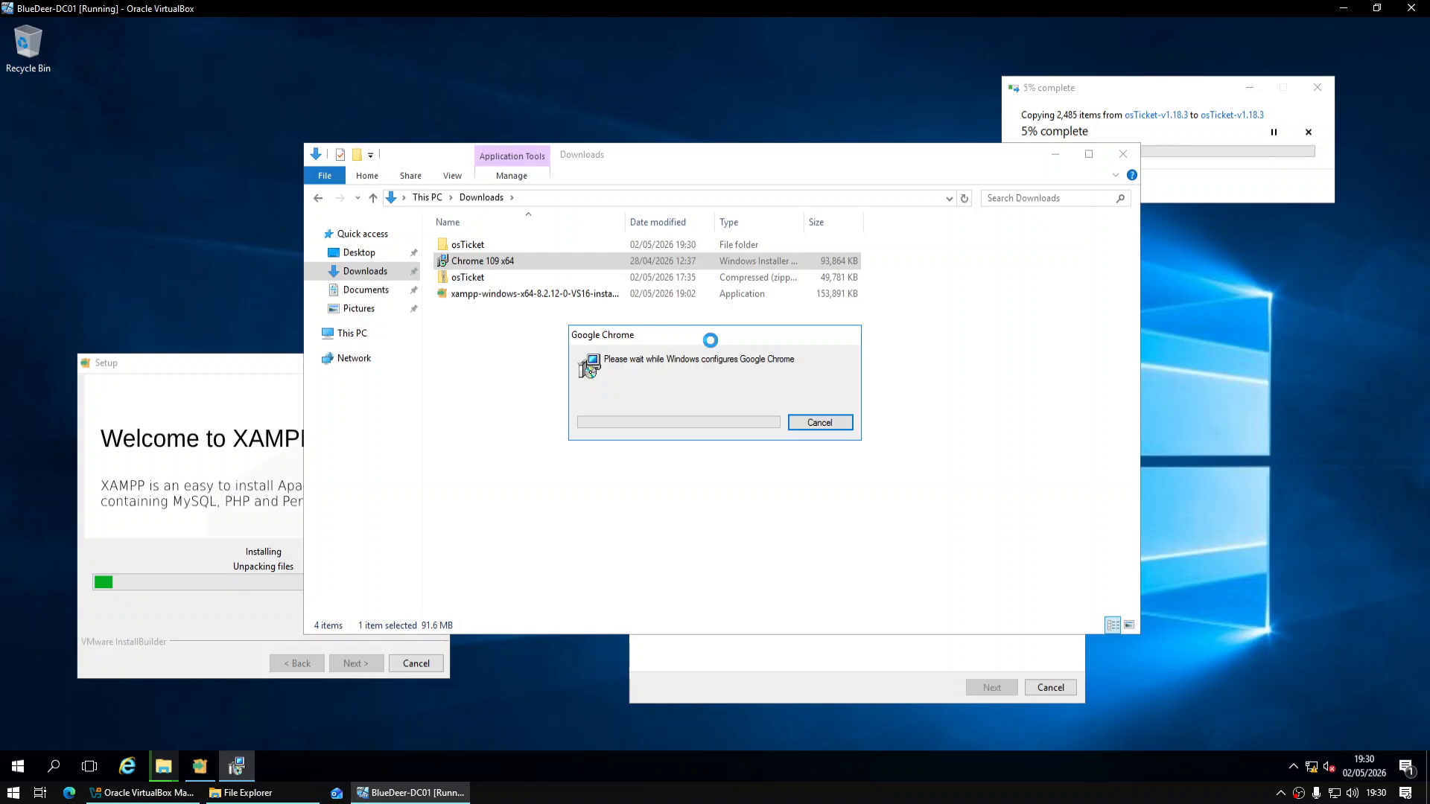
pyautogui.moveTo(710, 339); pyautogui.dragTo(243, 87)
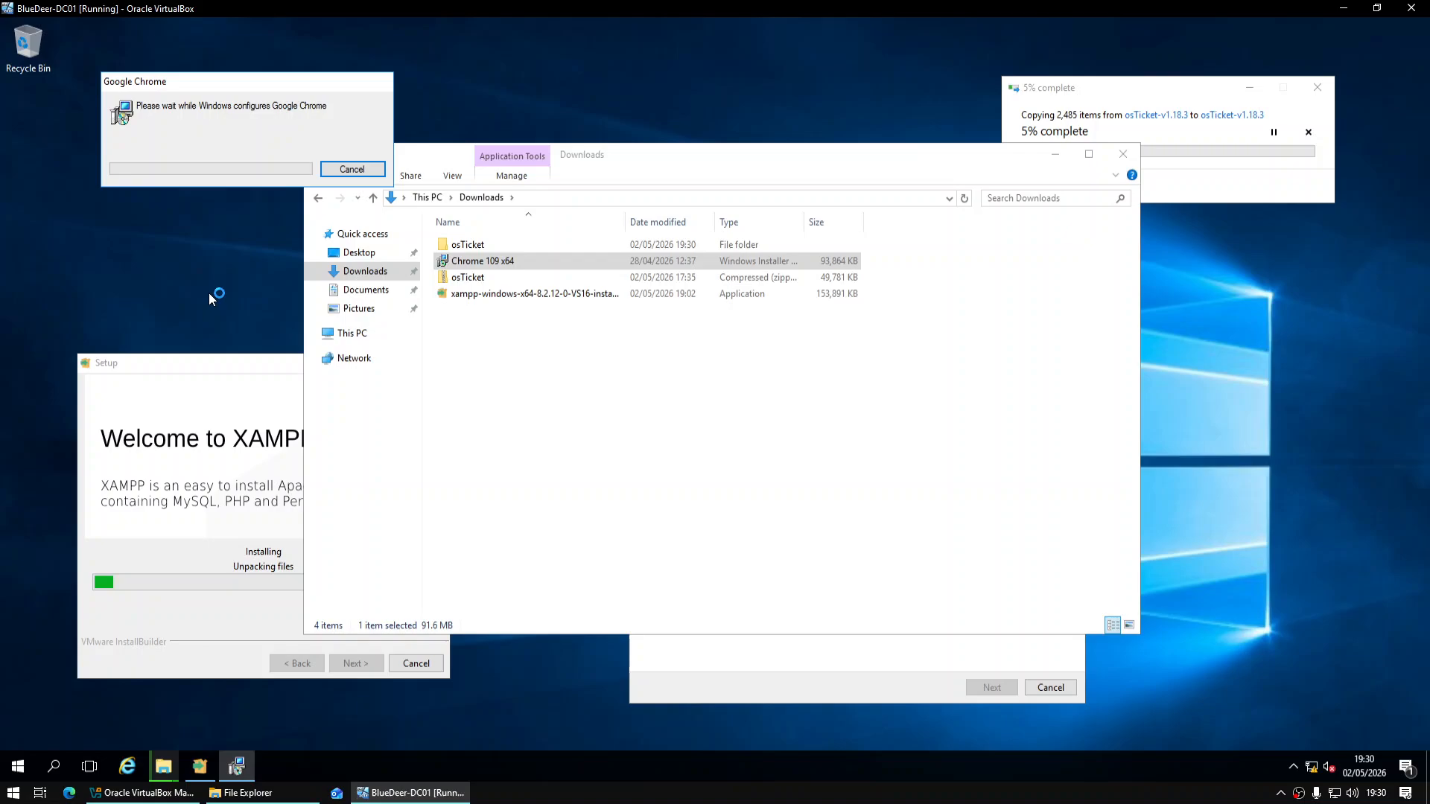
# Rearrange the XAMPP, Chrome and copy windows, minimize Downloads, and show detailed copy progress
pyautogui.click(226, 383)
pyautogui.click(1112, 104)
pyautogui.moveTo(1113, 100); pyautogui.dragTo(1138, 606)
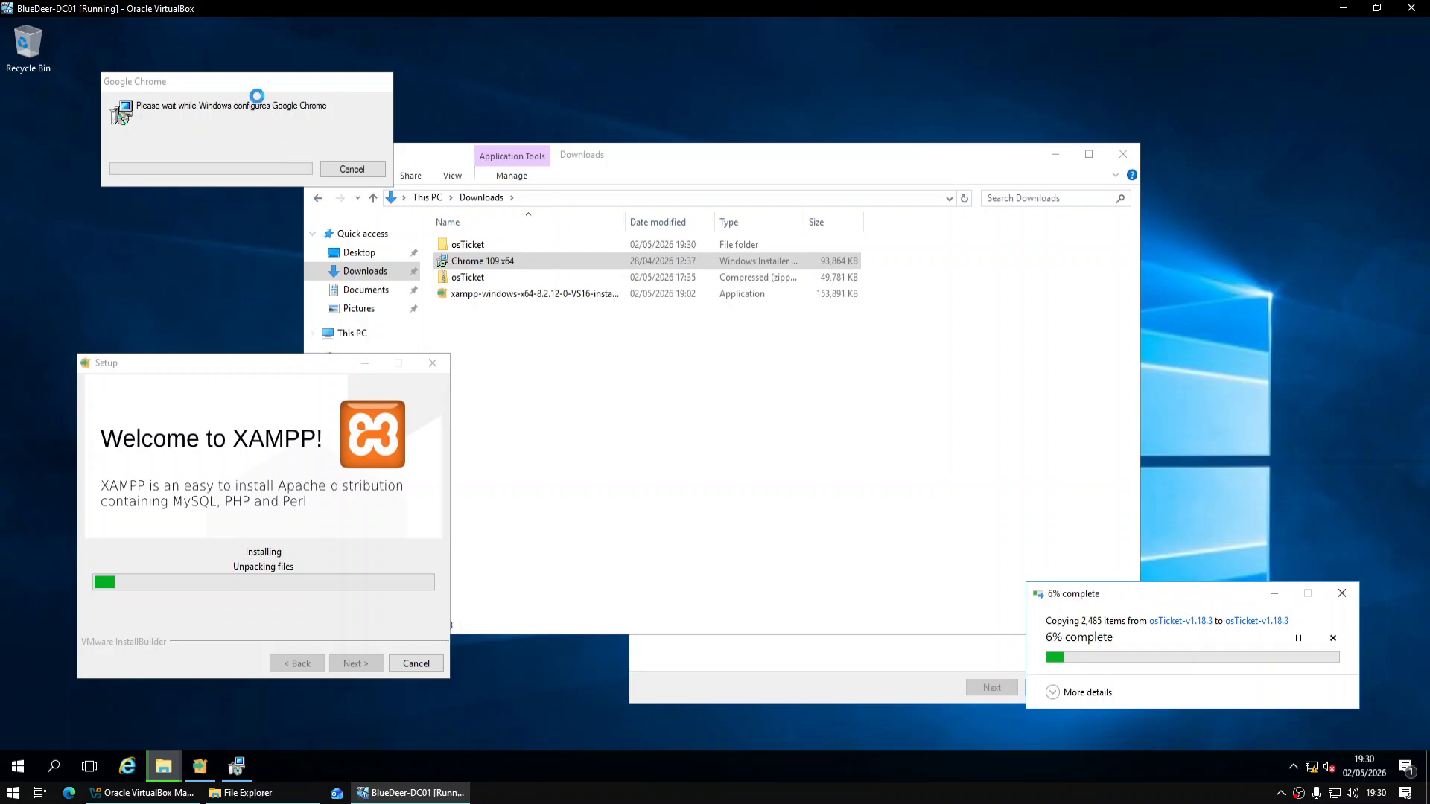
pyautogui.moveTo(251, 83); pyautogui.dragTo(668, 182)
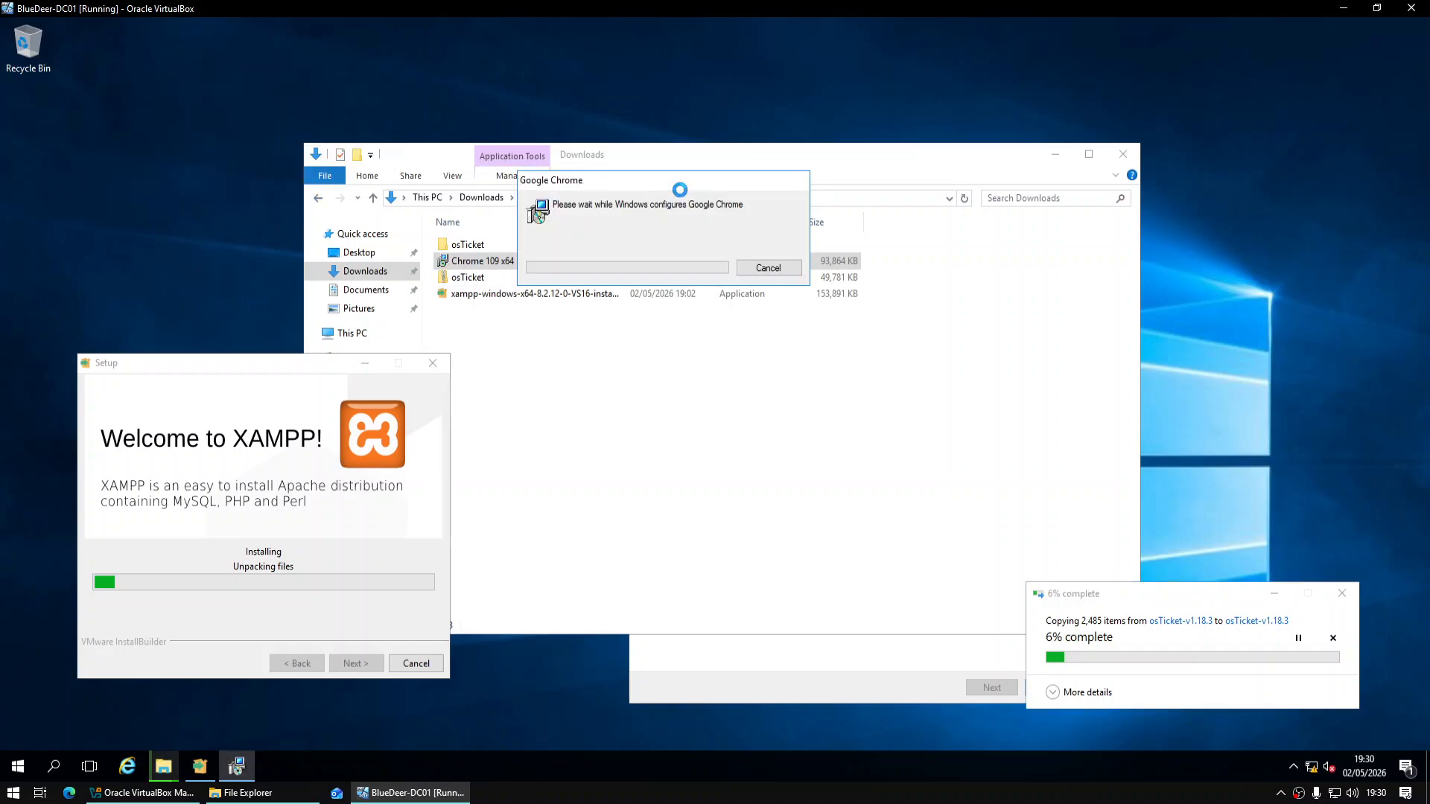
pyautogui.click(1055, 154)
pyautogui.moveTo(1013, 362); pyautogui.dragTo(1286, 357)
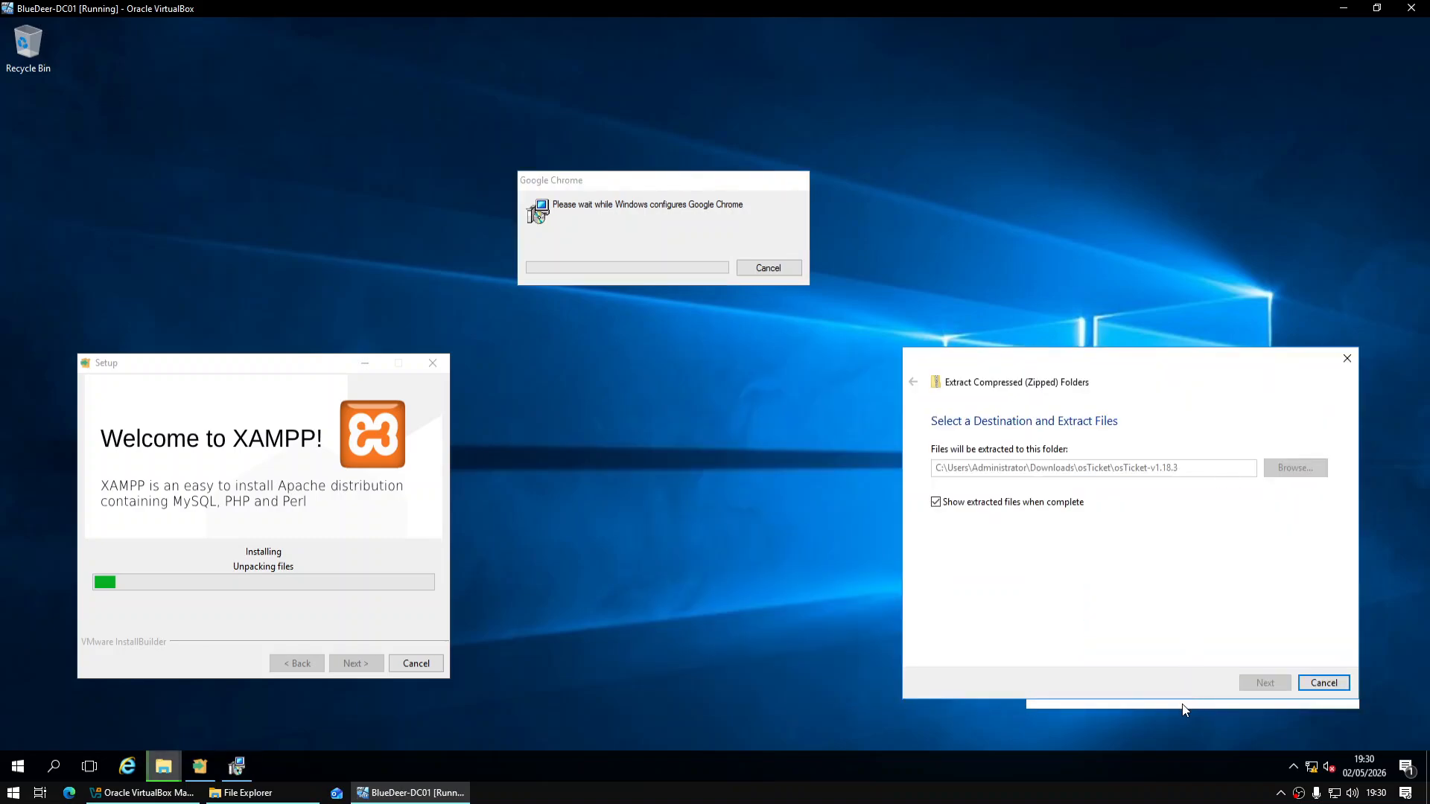
pyautogui.moveTo(1116, 599); pyautogui.dragTo(1055, 406)
pyautogui.click(978, 505)
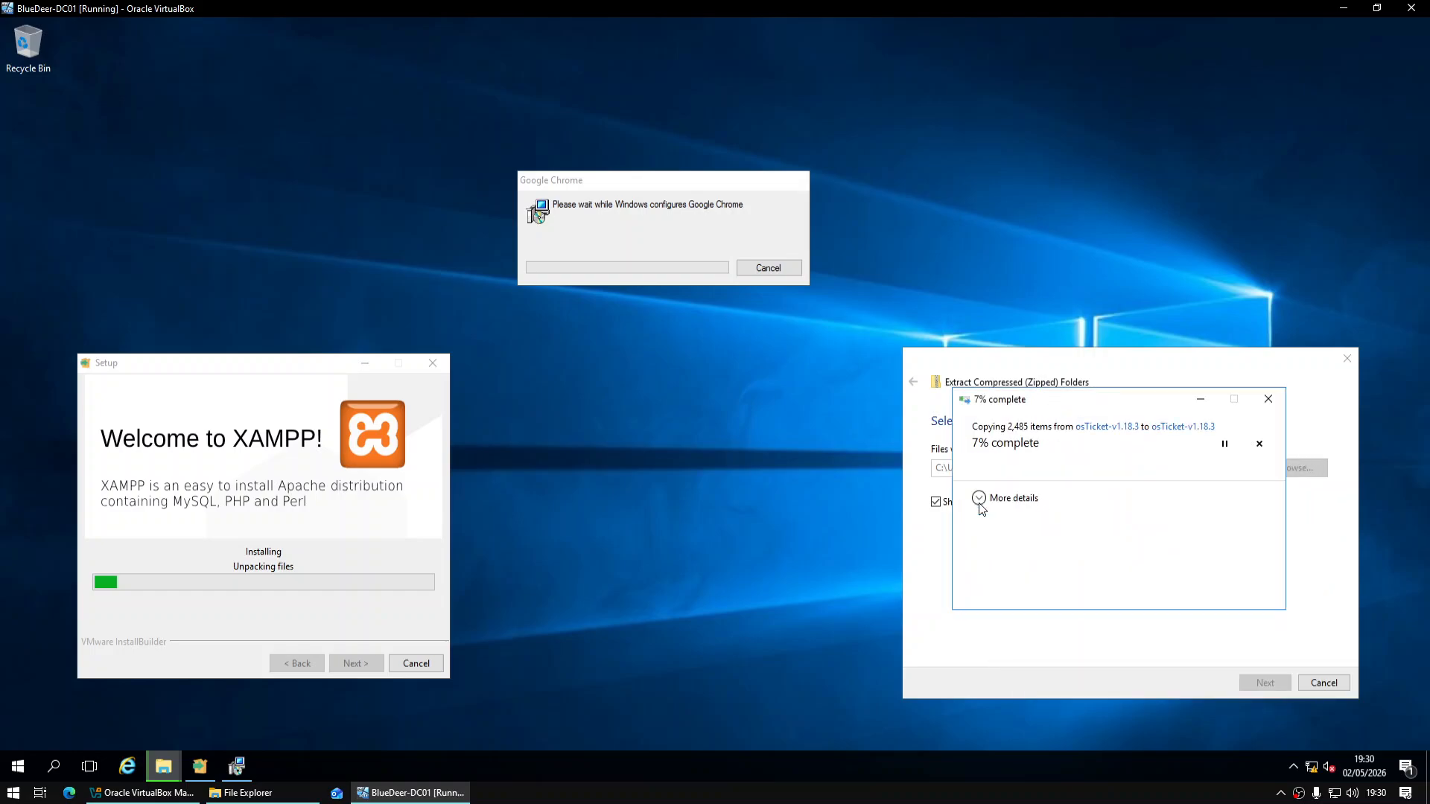
pyautogui.moveTo(676, 186); pyautogui.dragTo(716, 501)
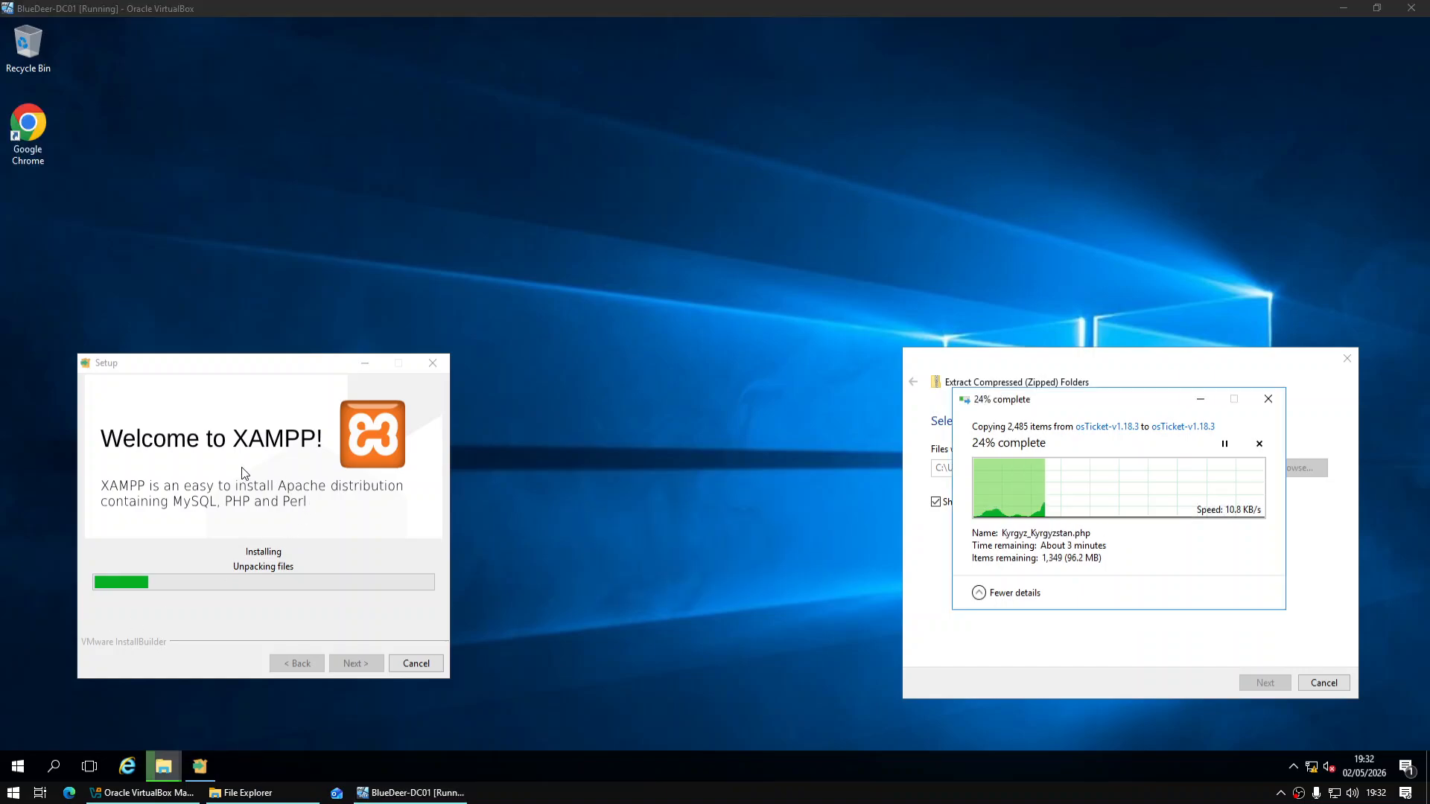
pyautogui.moveTo(249, 366); pyautogui.dragTo(681, 242)
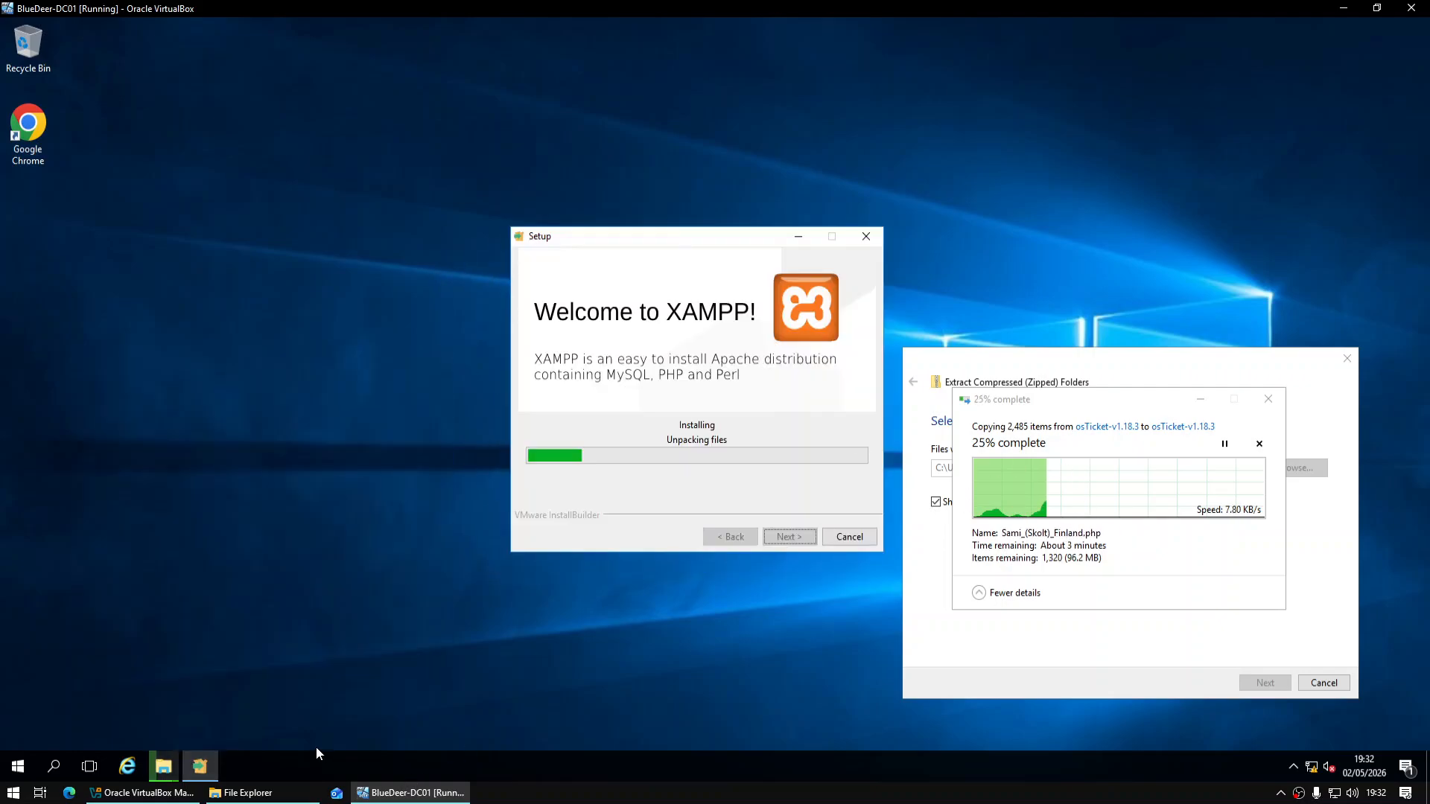
pyautogui.click(31, 764)
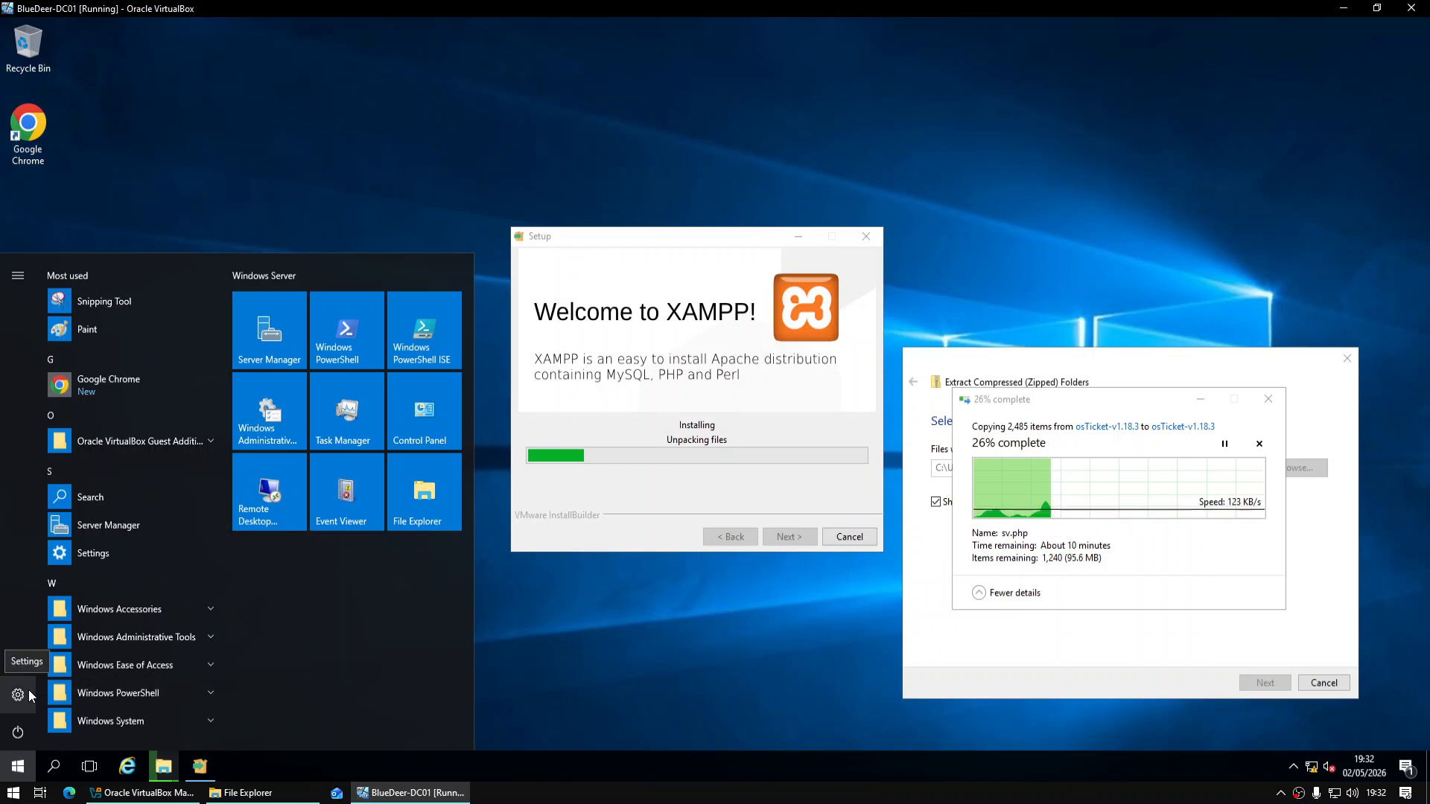
# Rename the PC to BlueDeer-DC01 from Settings > System > About, choosing Restart later
pyautogui.click(28, 695)
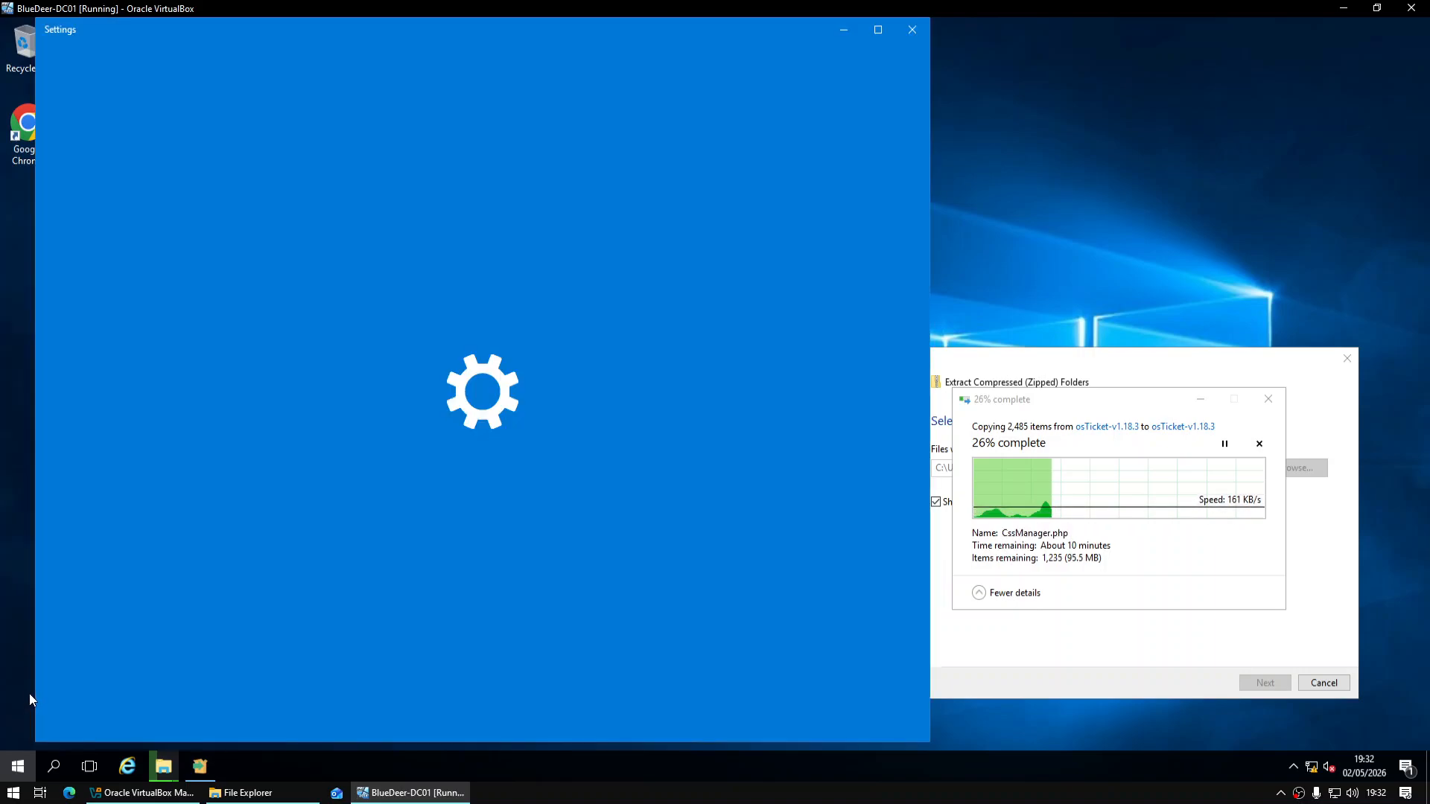
pyautogui.click(883, 33)
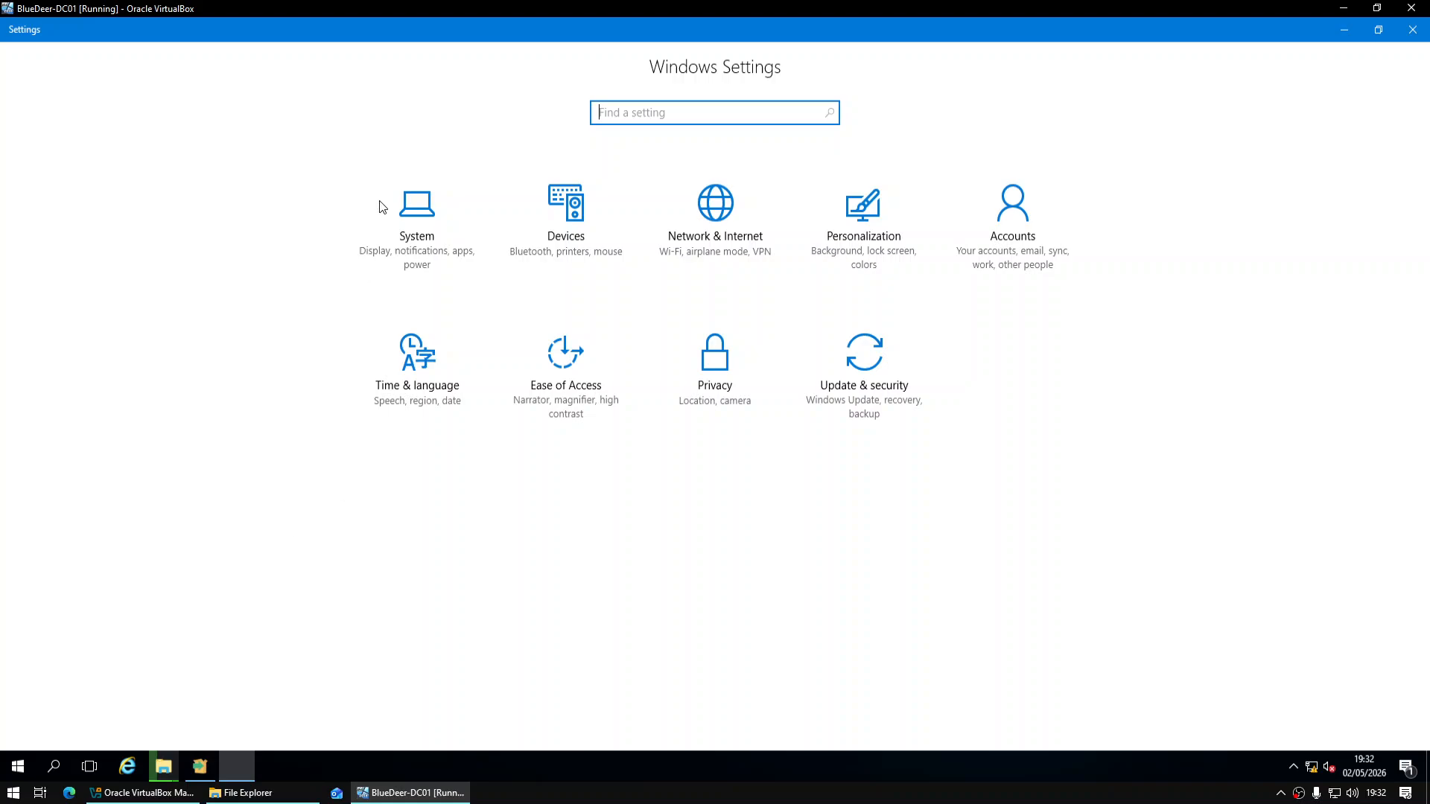
pyautogui.click(415, 218)
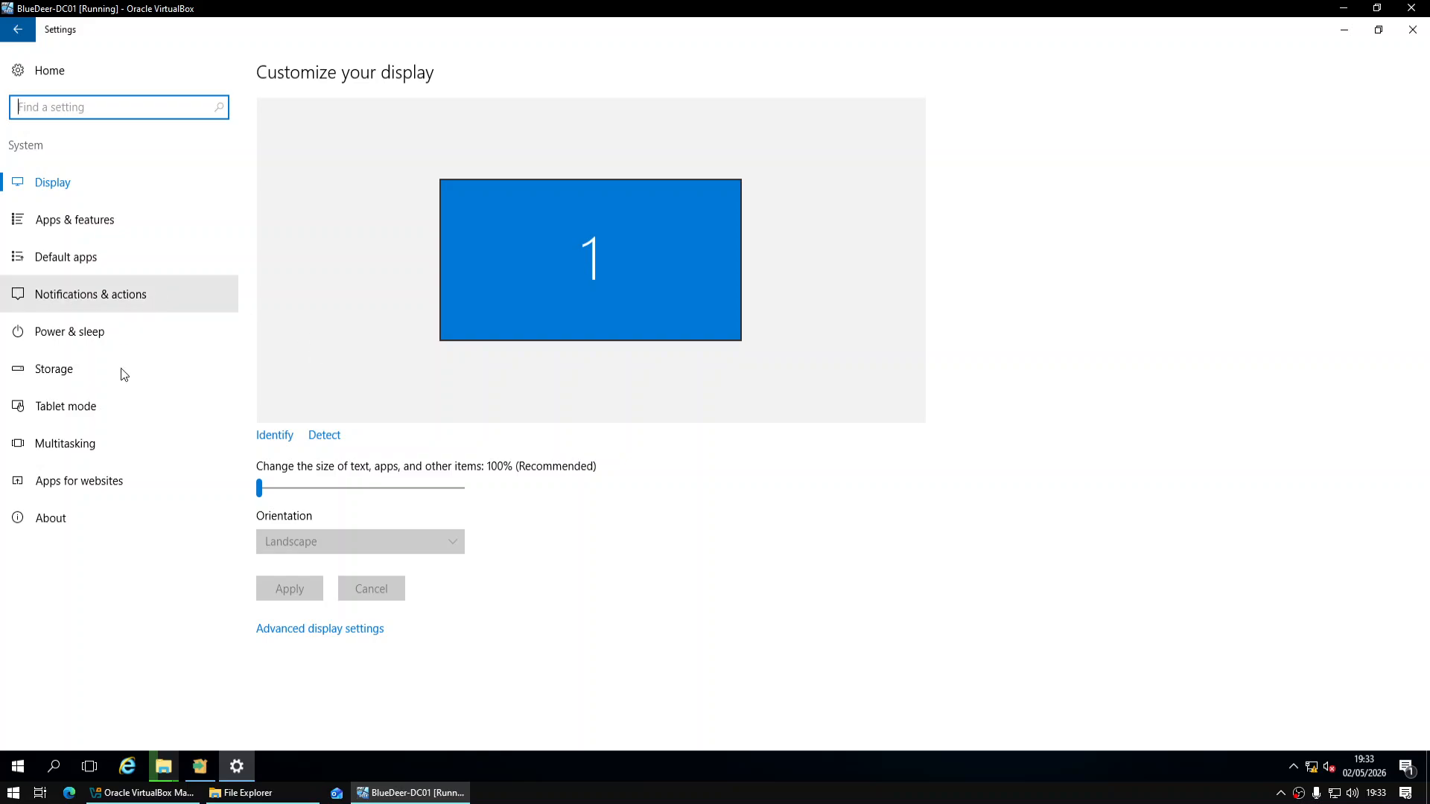
pyautogui.click(118, 519)
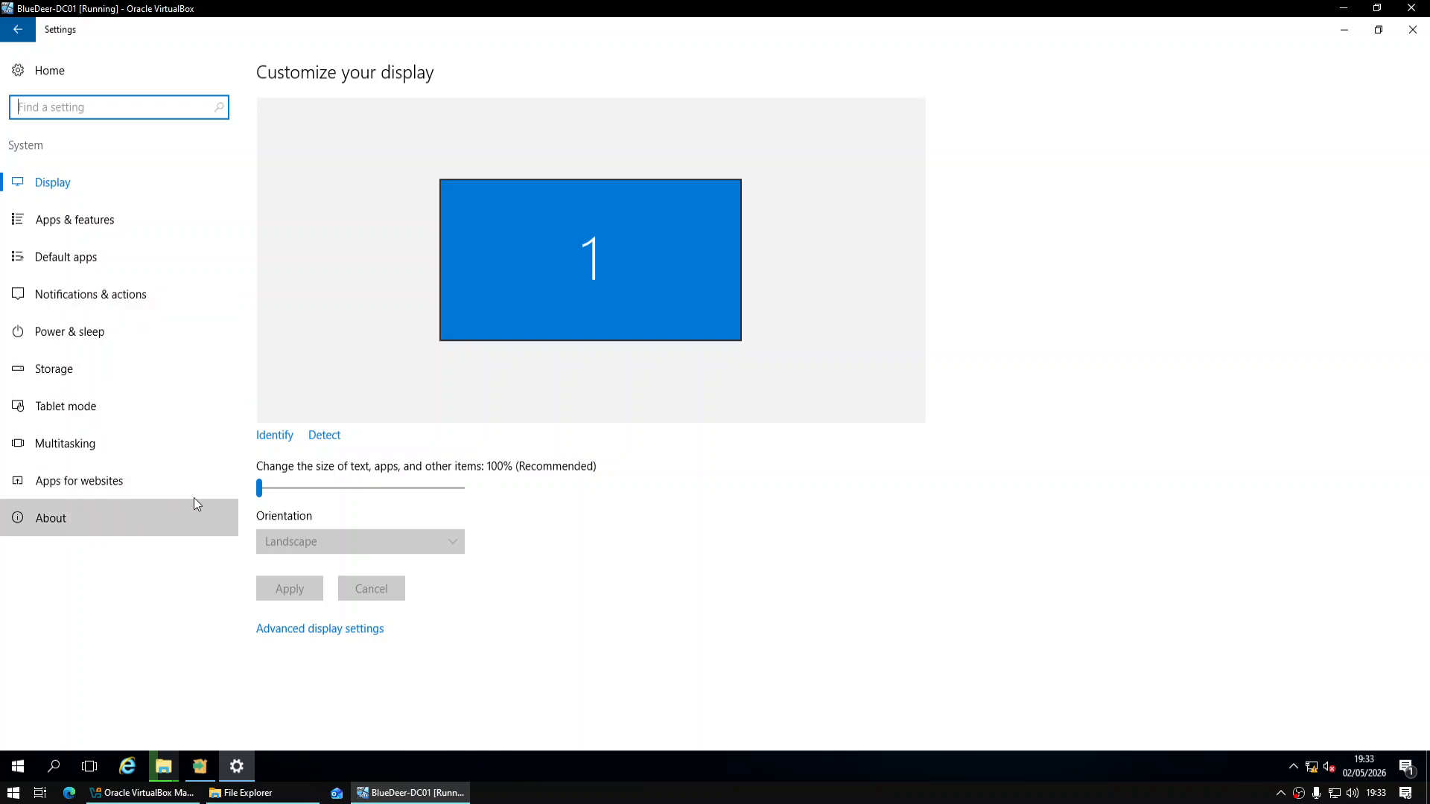
pyautogui.click(314, 107)
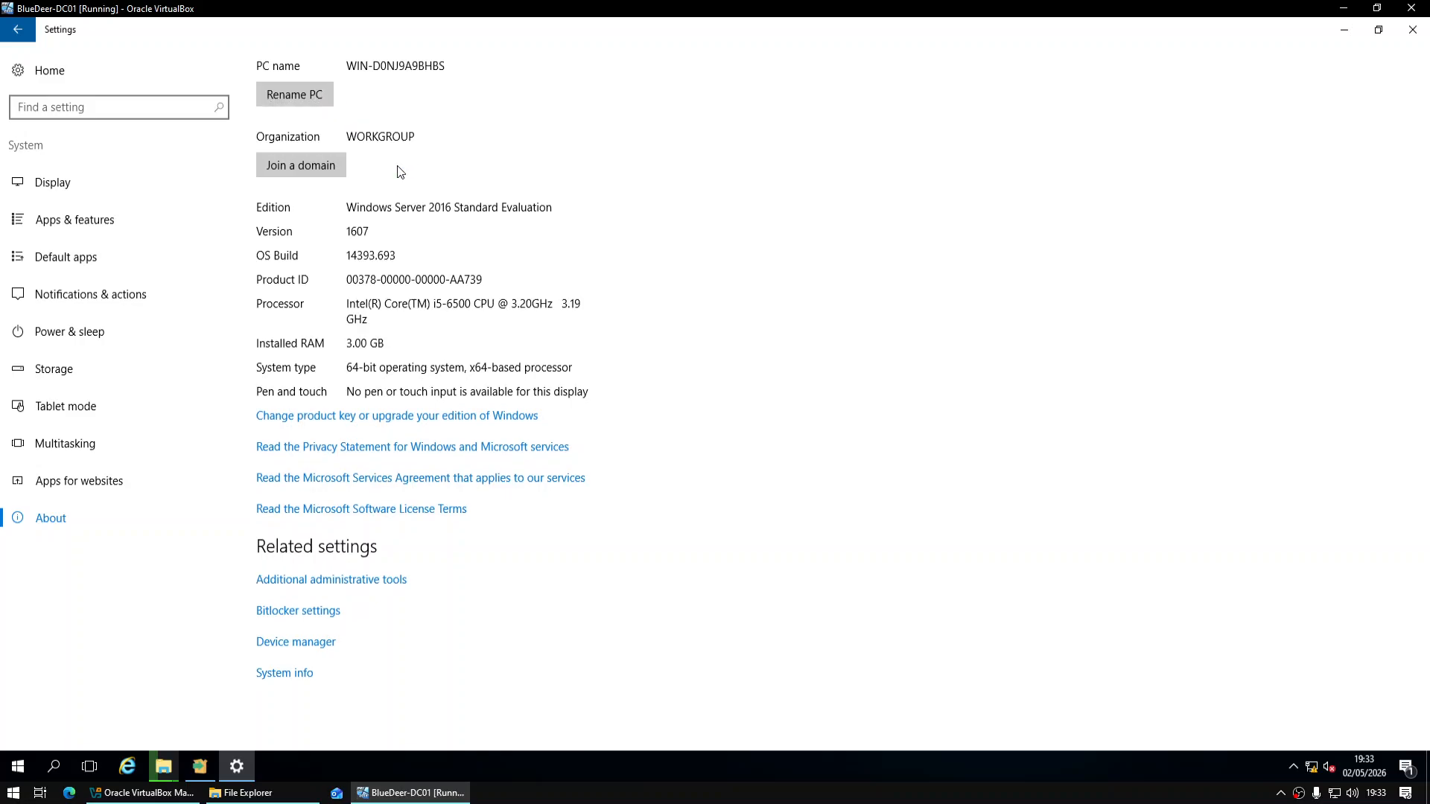
pyautogui.click(289, 94)
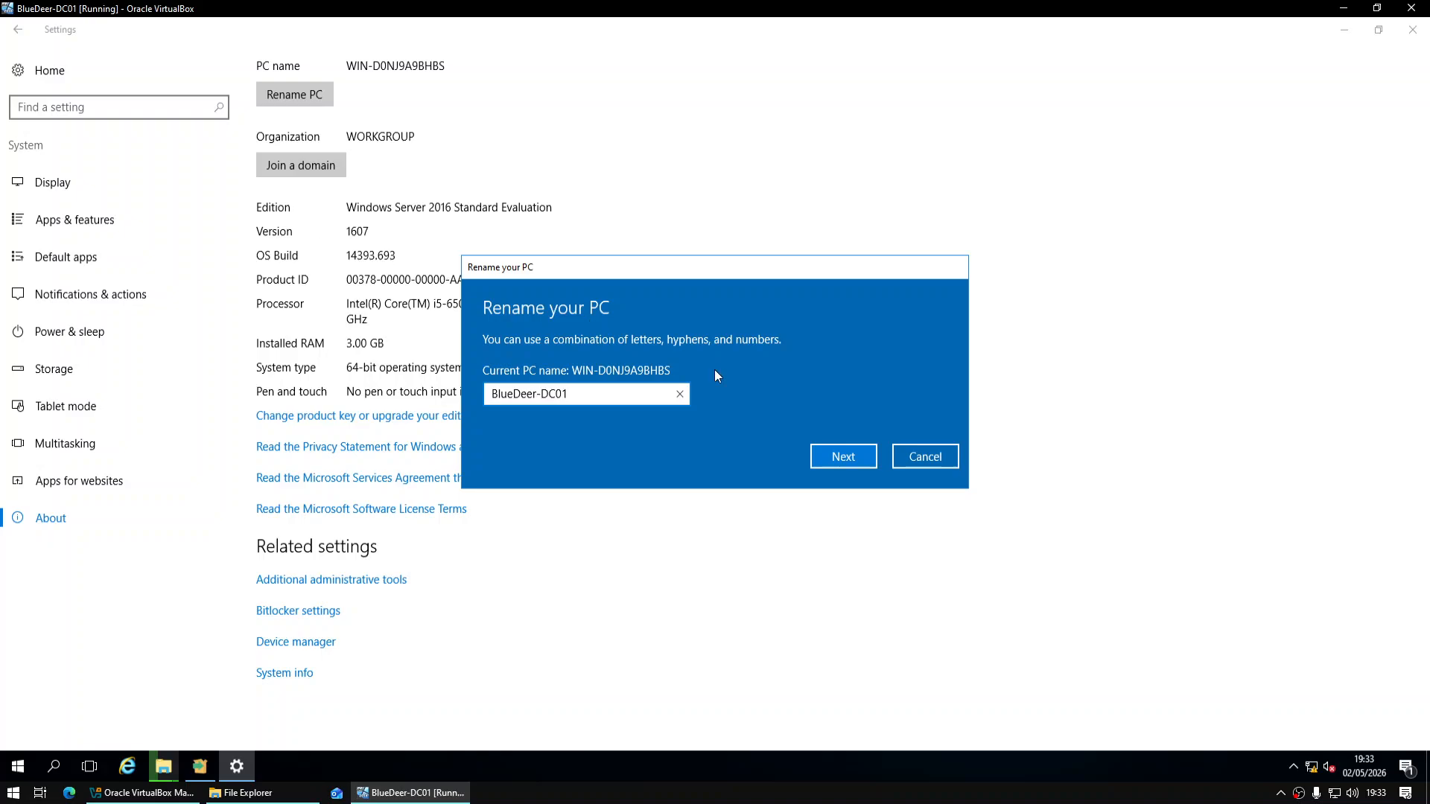
pyautogui.click(859, 453)
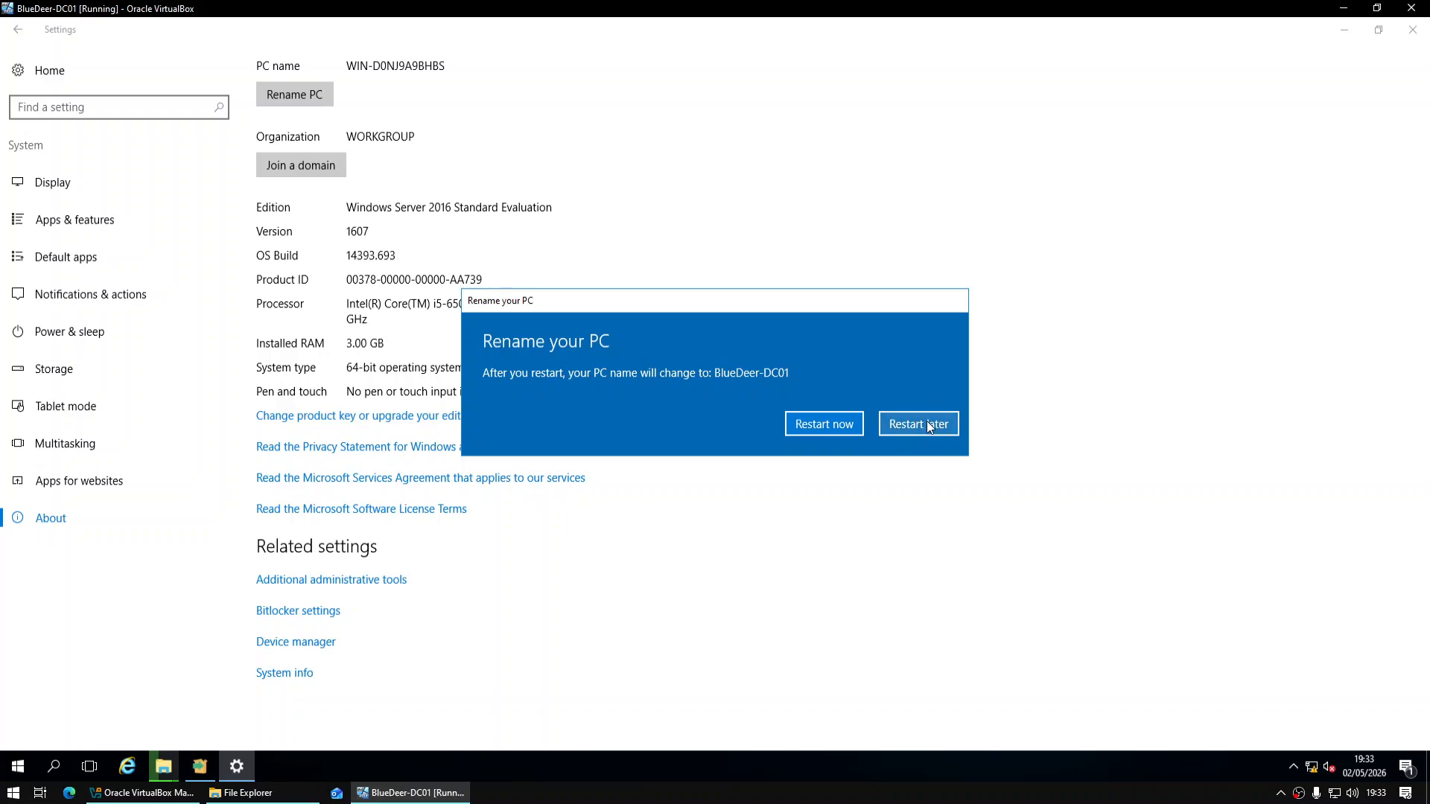
pyautogui.click(927, 422)
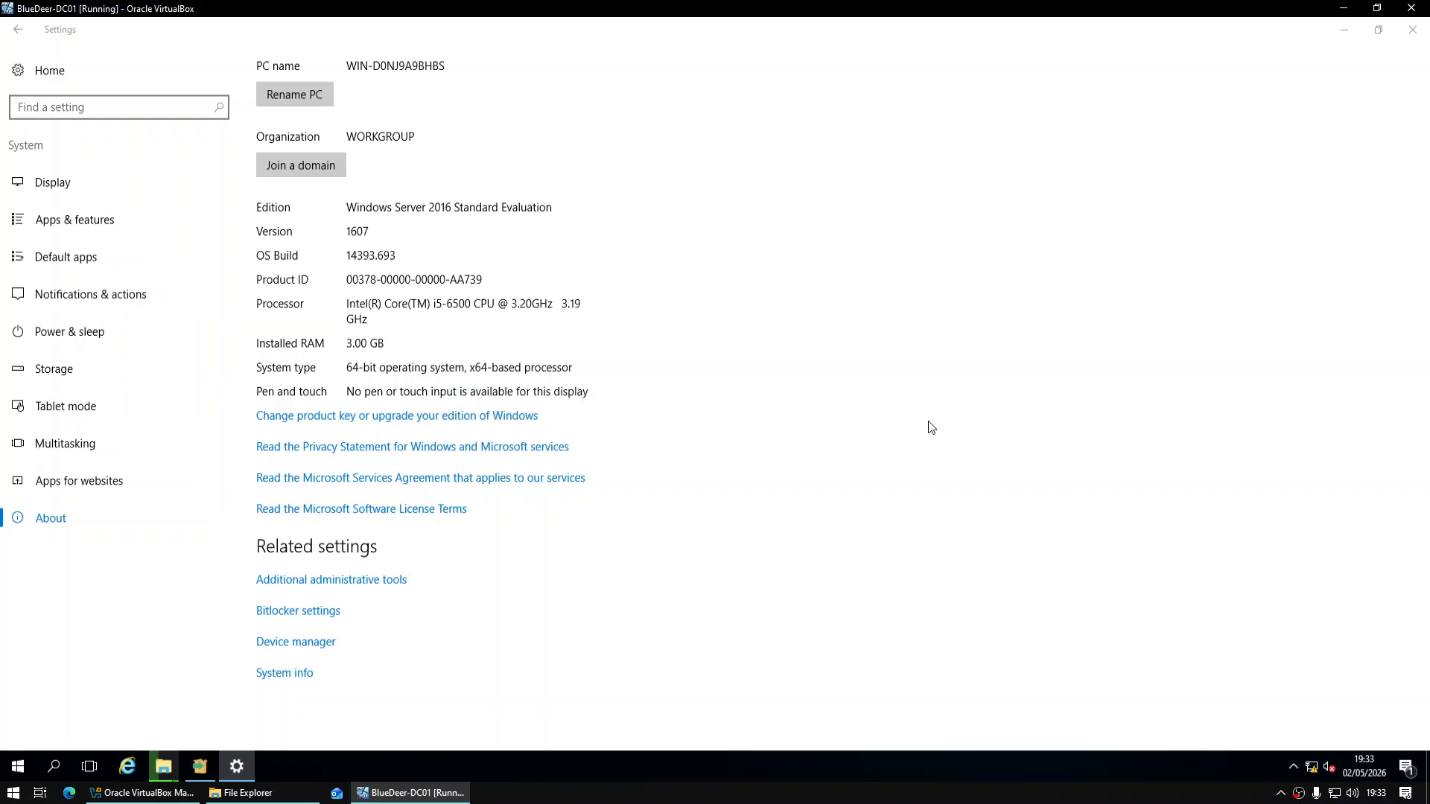
pyautogui.click(1412, 29)
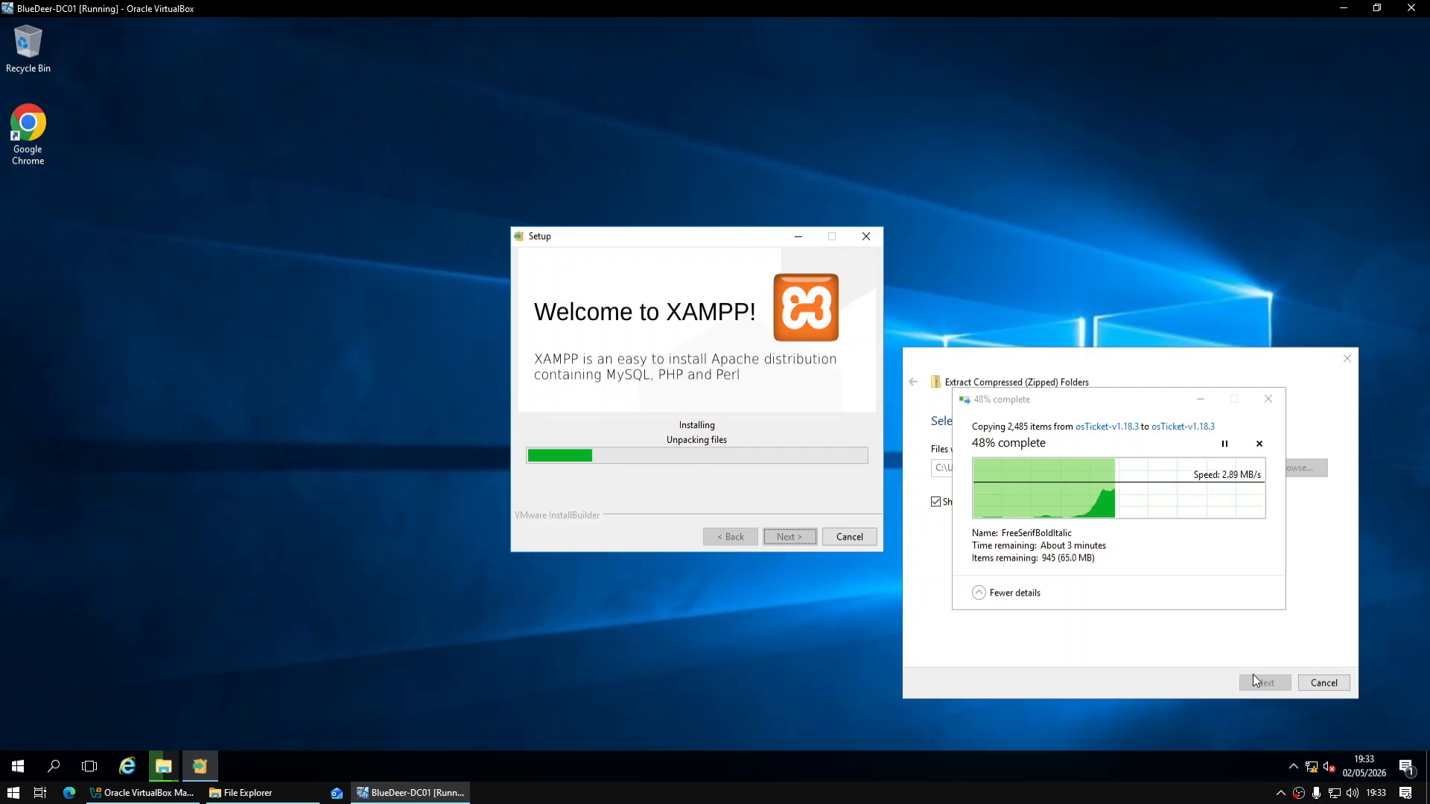
# Open Network and Sharing Center and show the adapter settings in Network Connections
pyautogui.rightClick(1311, 770)
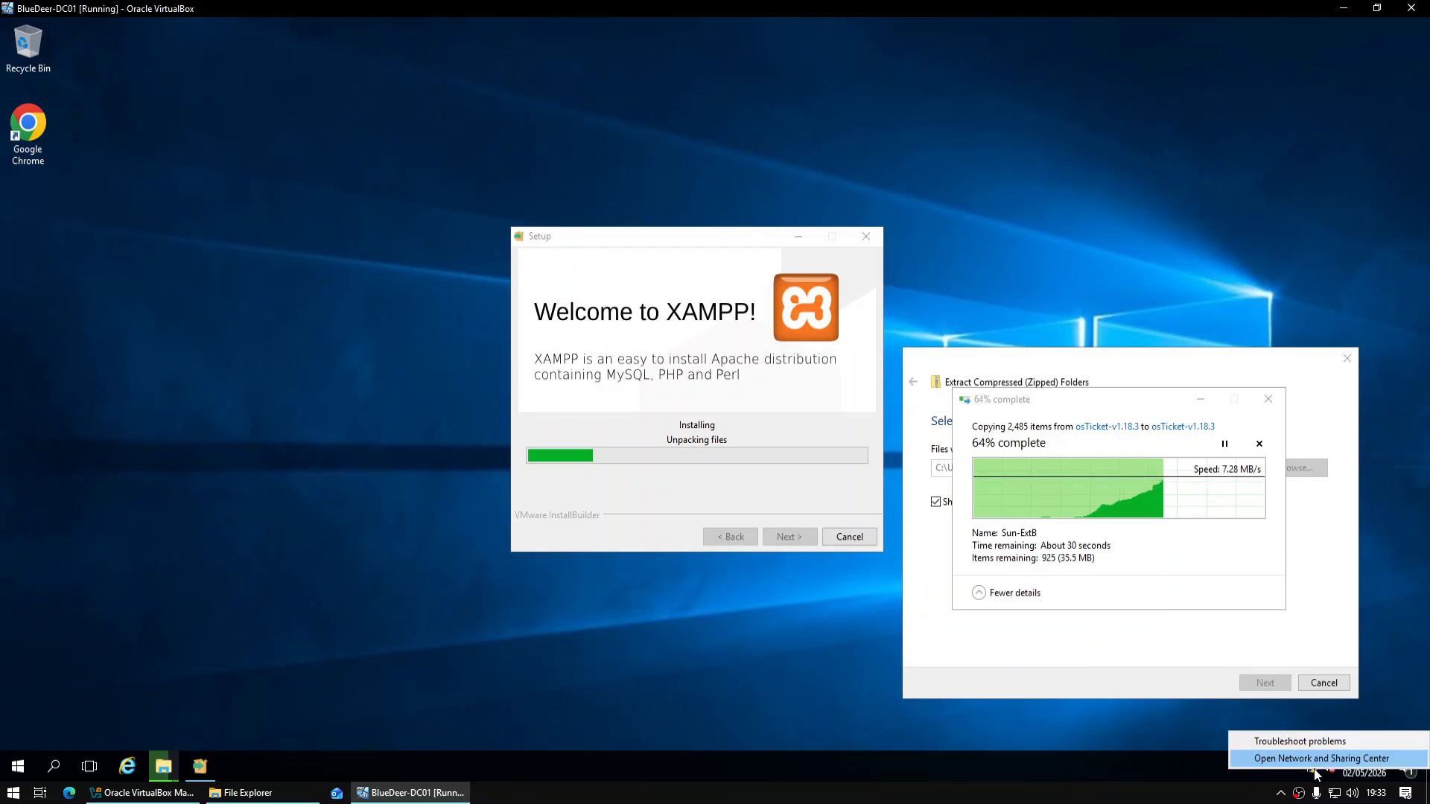
pyautogui.click(1304, 759)
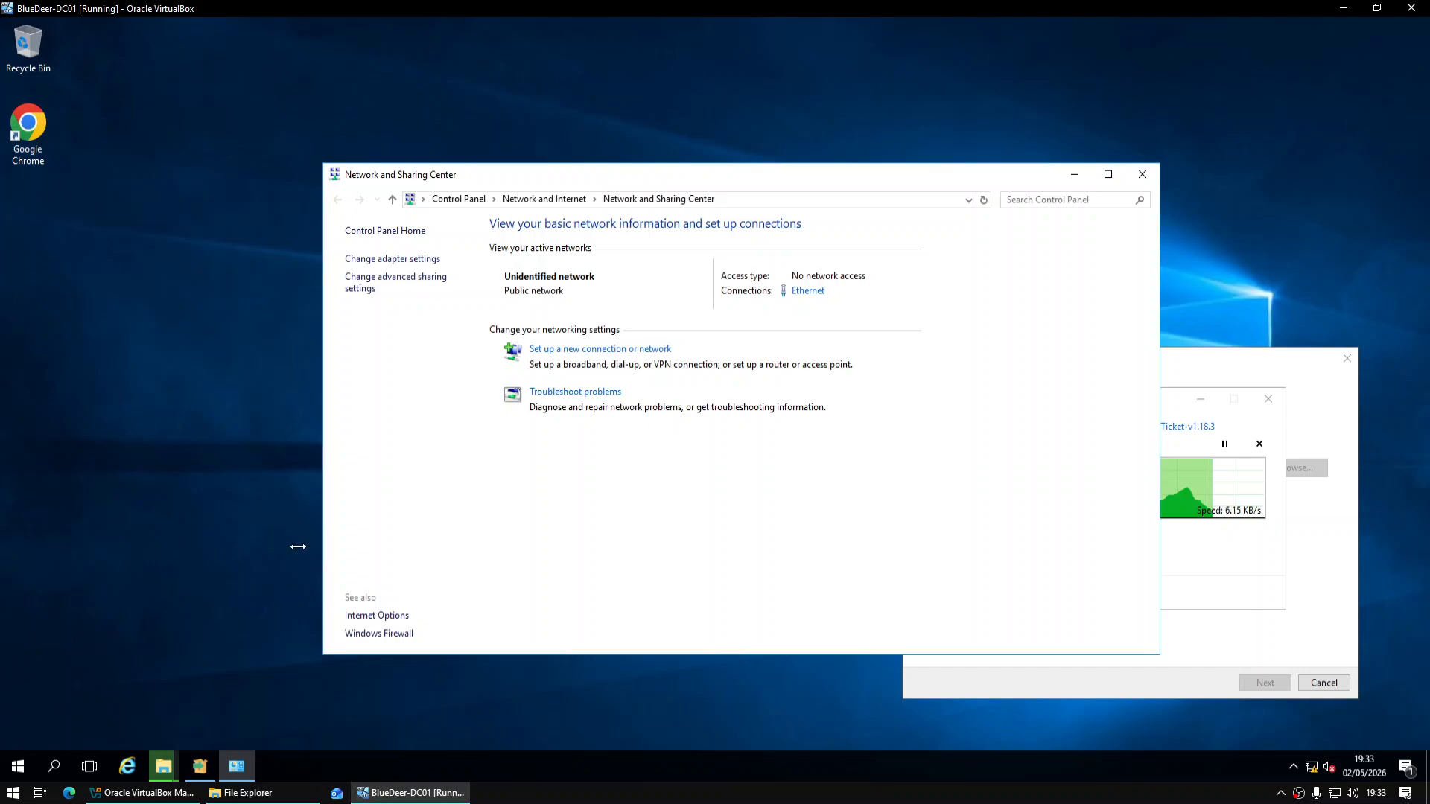
pyautogui.click(438, 262)
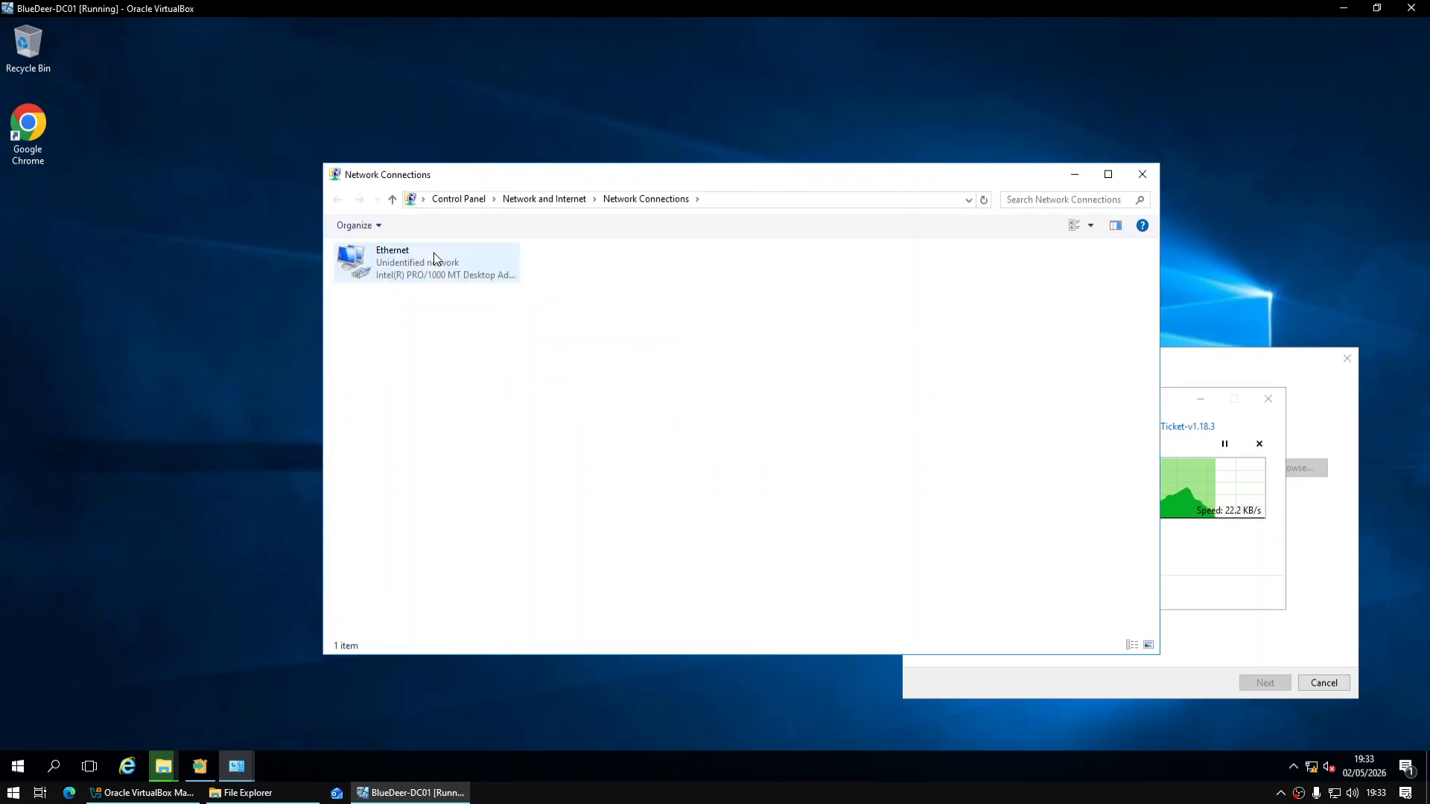
pyautogui.click(433, 253)
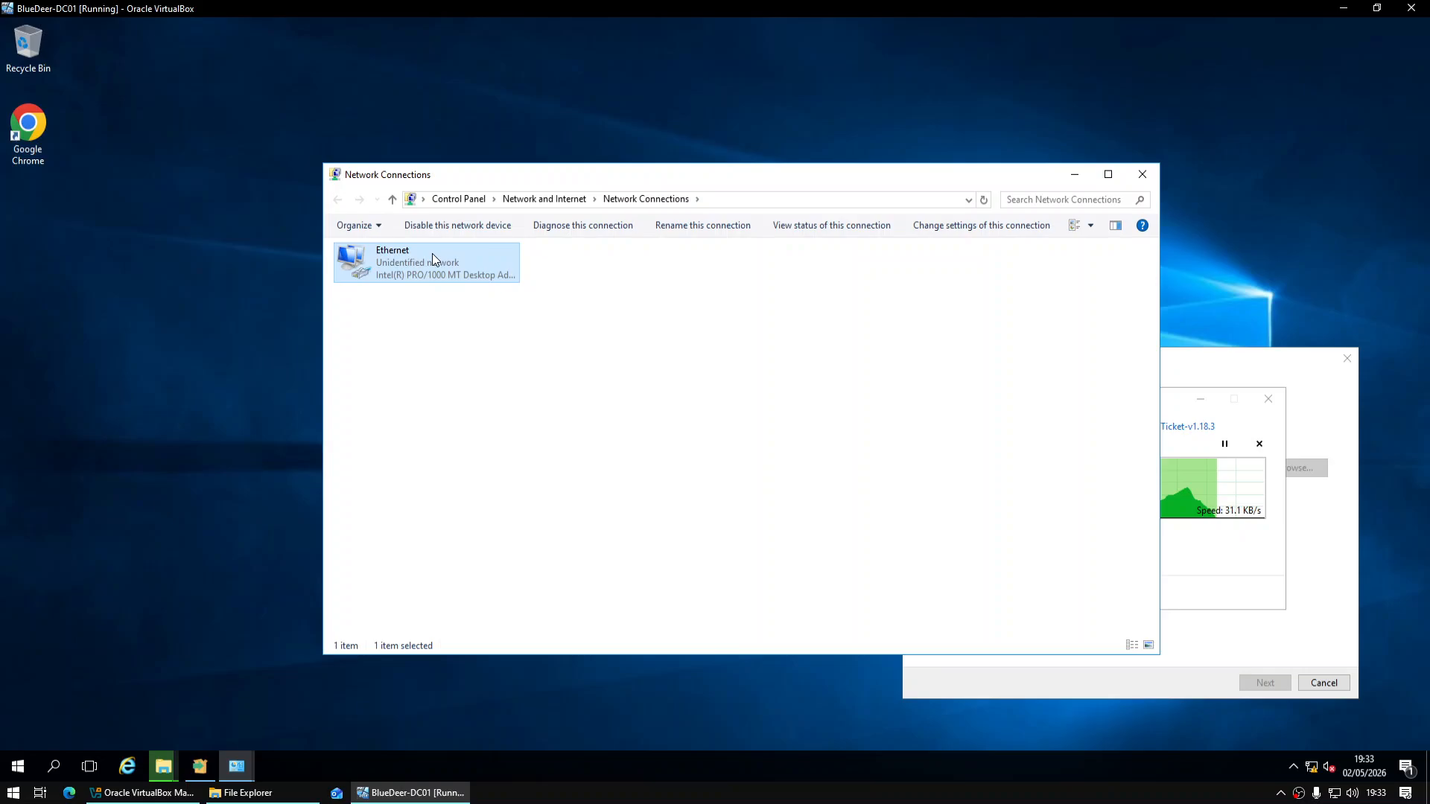
pyautogui.rightClick(432, 255)
pyautogui.click(628, 258)
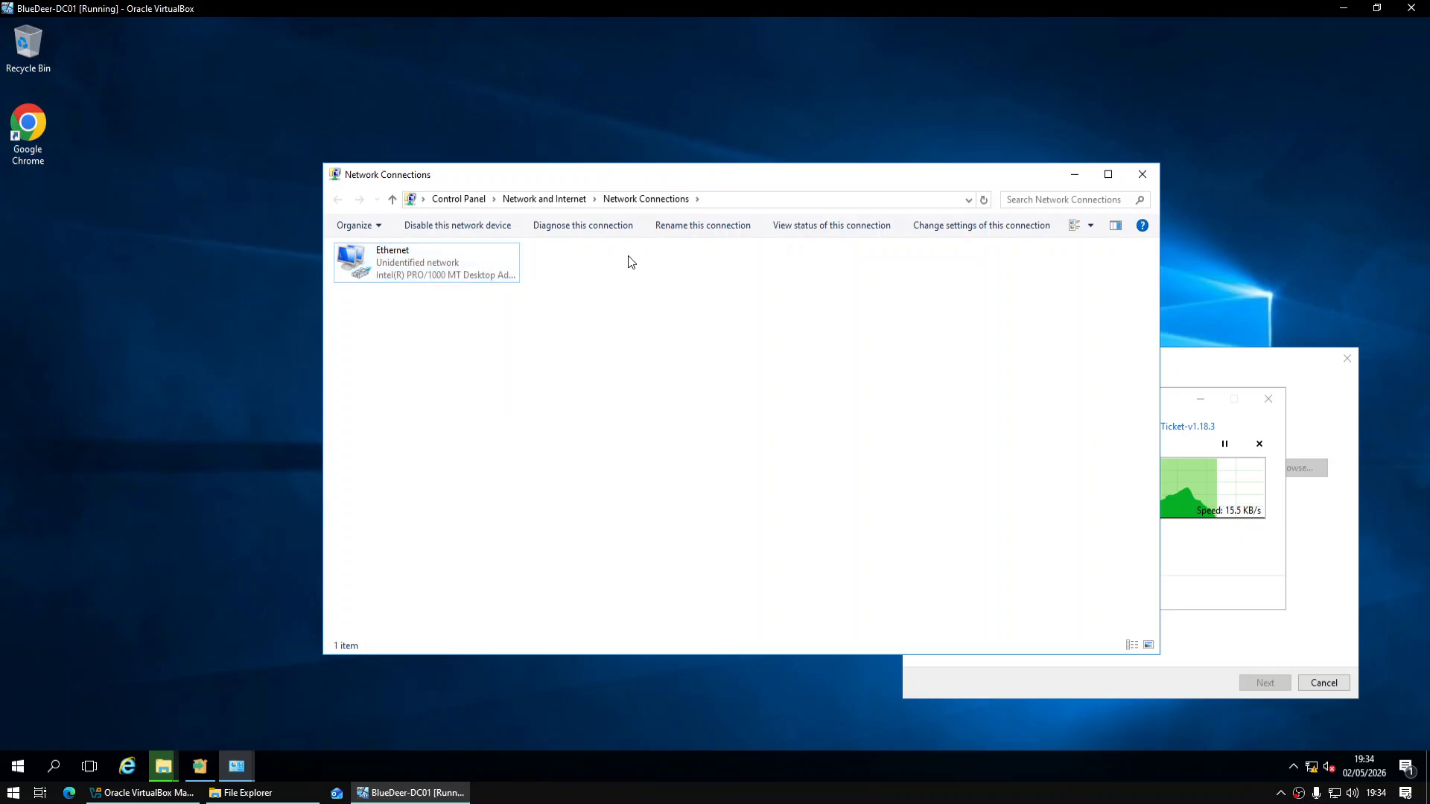
pyautogui.moveTo(624, 254); pyautogui.dragTo(558, 153)
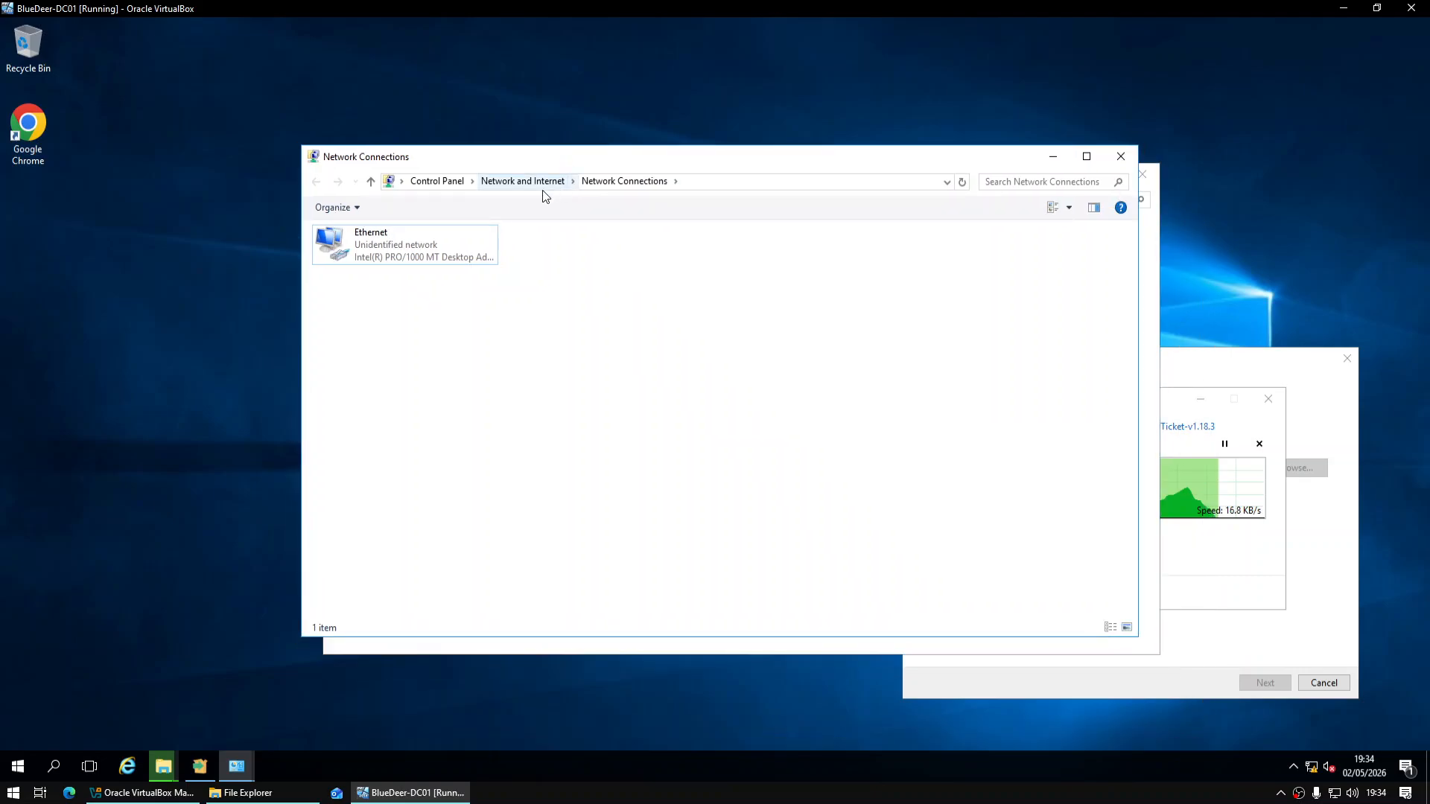
# Open the Ethernet adapter's properties and its Internet Protocol Version 4 settings
pyautogui.click(417, 246)
pyautogui.rightClick(426, 244)
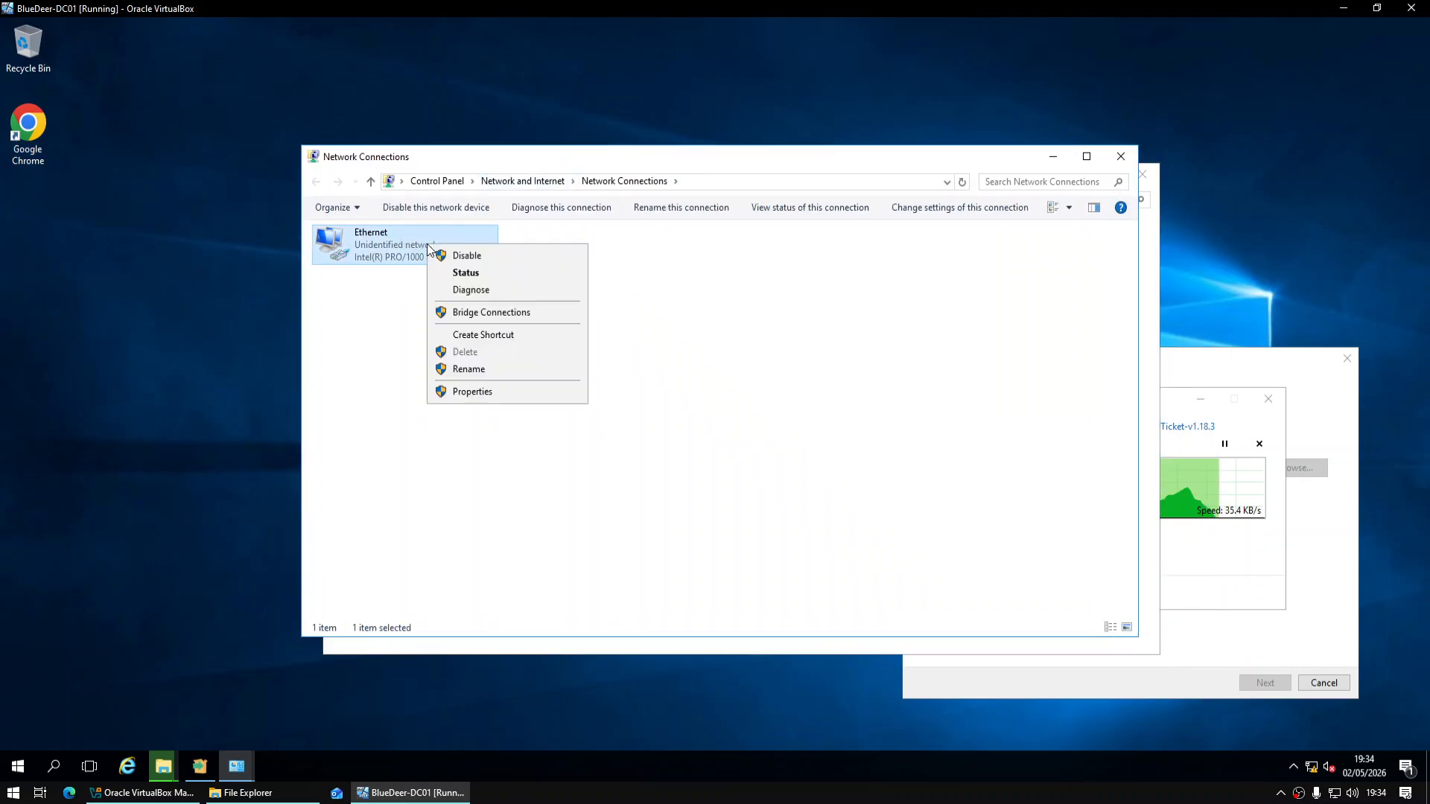
pyautogui.click(468, 392)
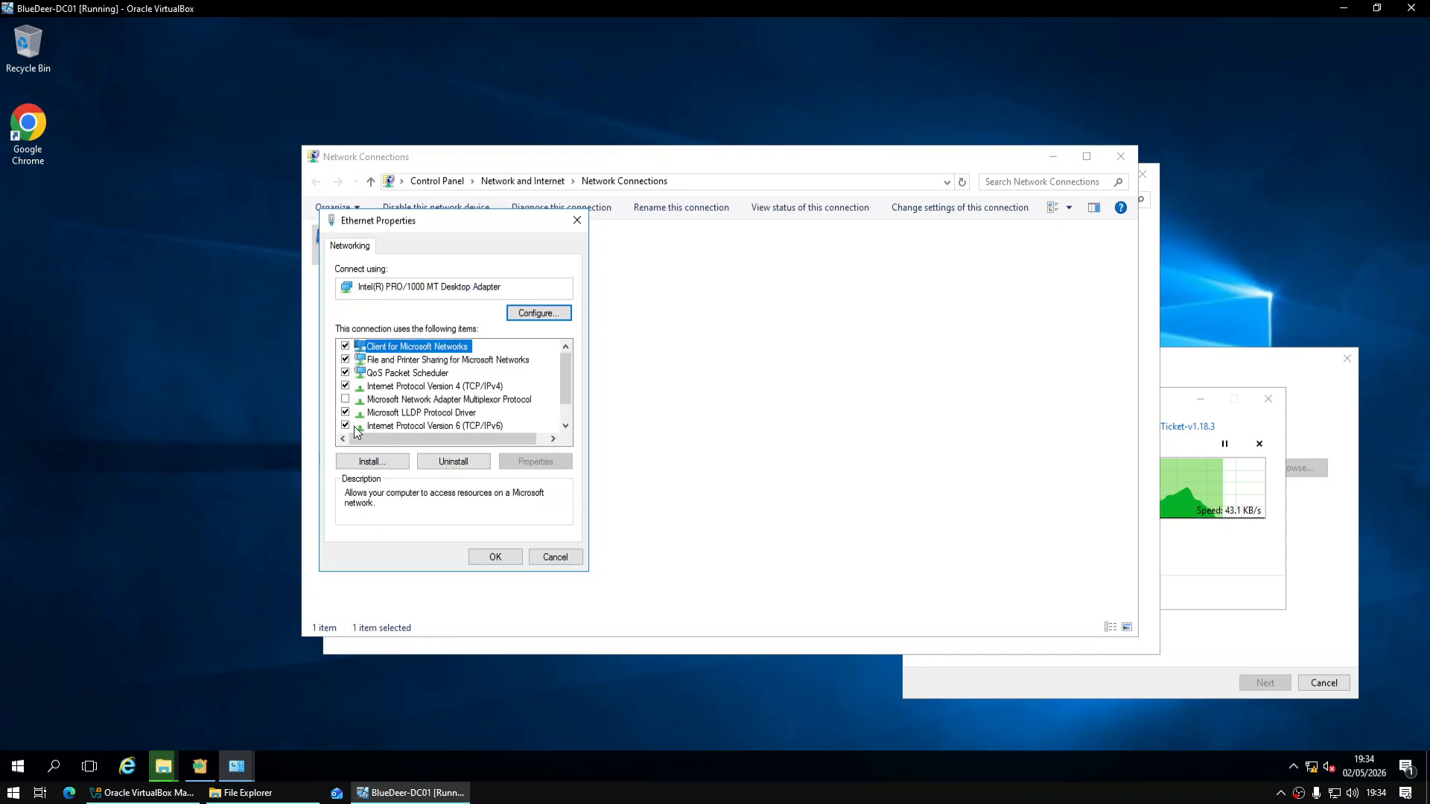
pyautogui.click(372, 425)
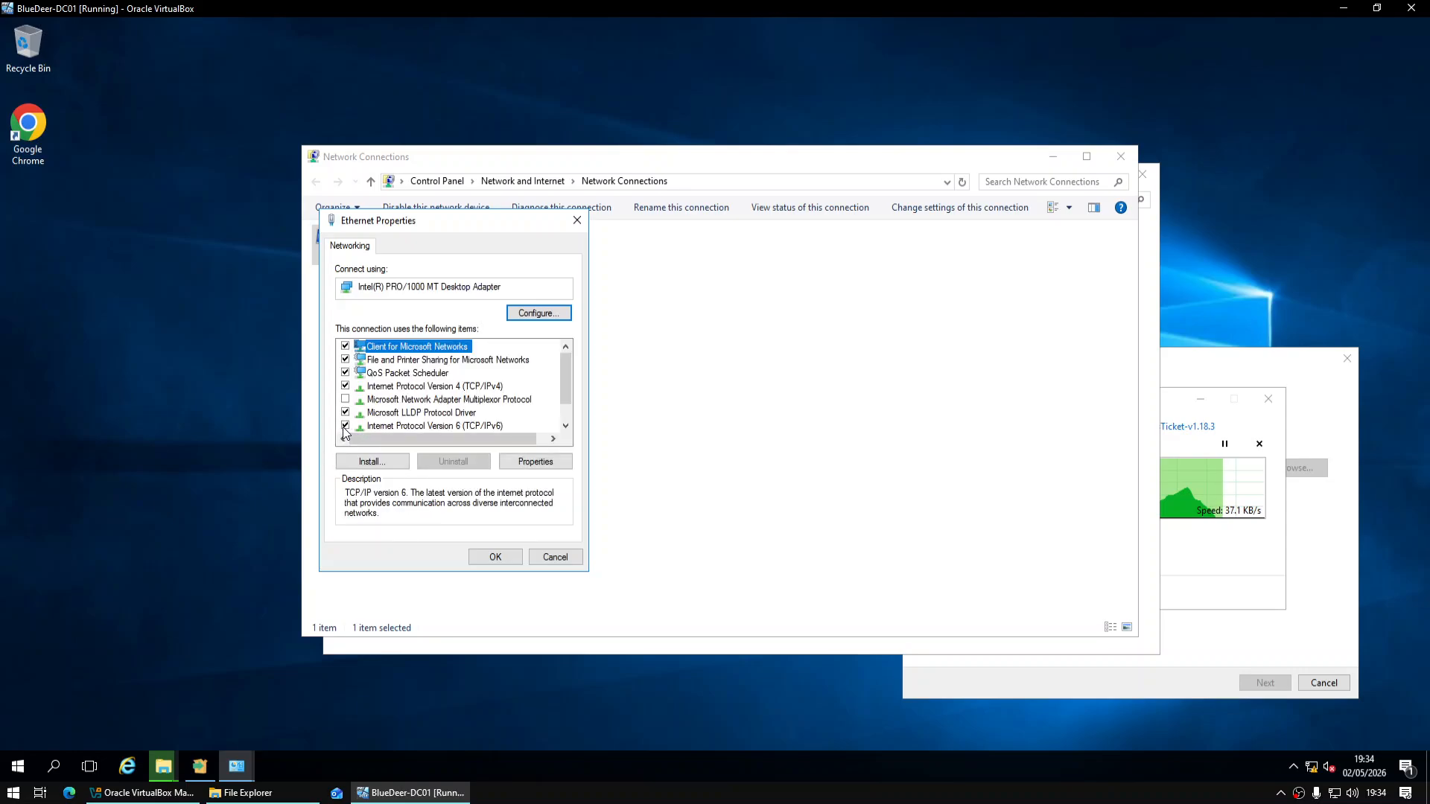
pyautogui.doubleClick(412, 389)
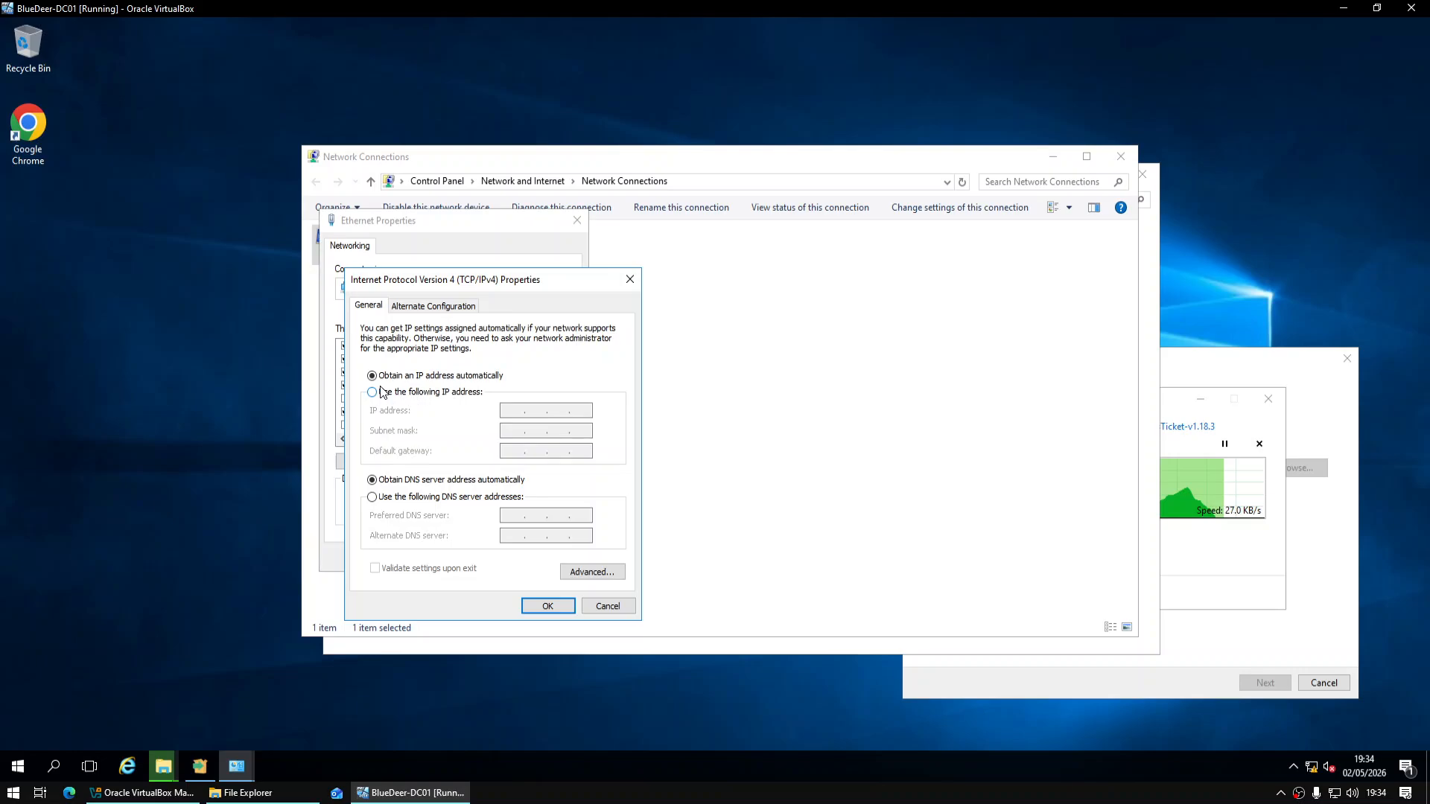
# Give the Ethernet adapter the static IPv4 address 10.0.0.1 with its subnet mask and apply it
pyautogui.click(376, 393)
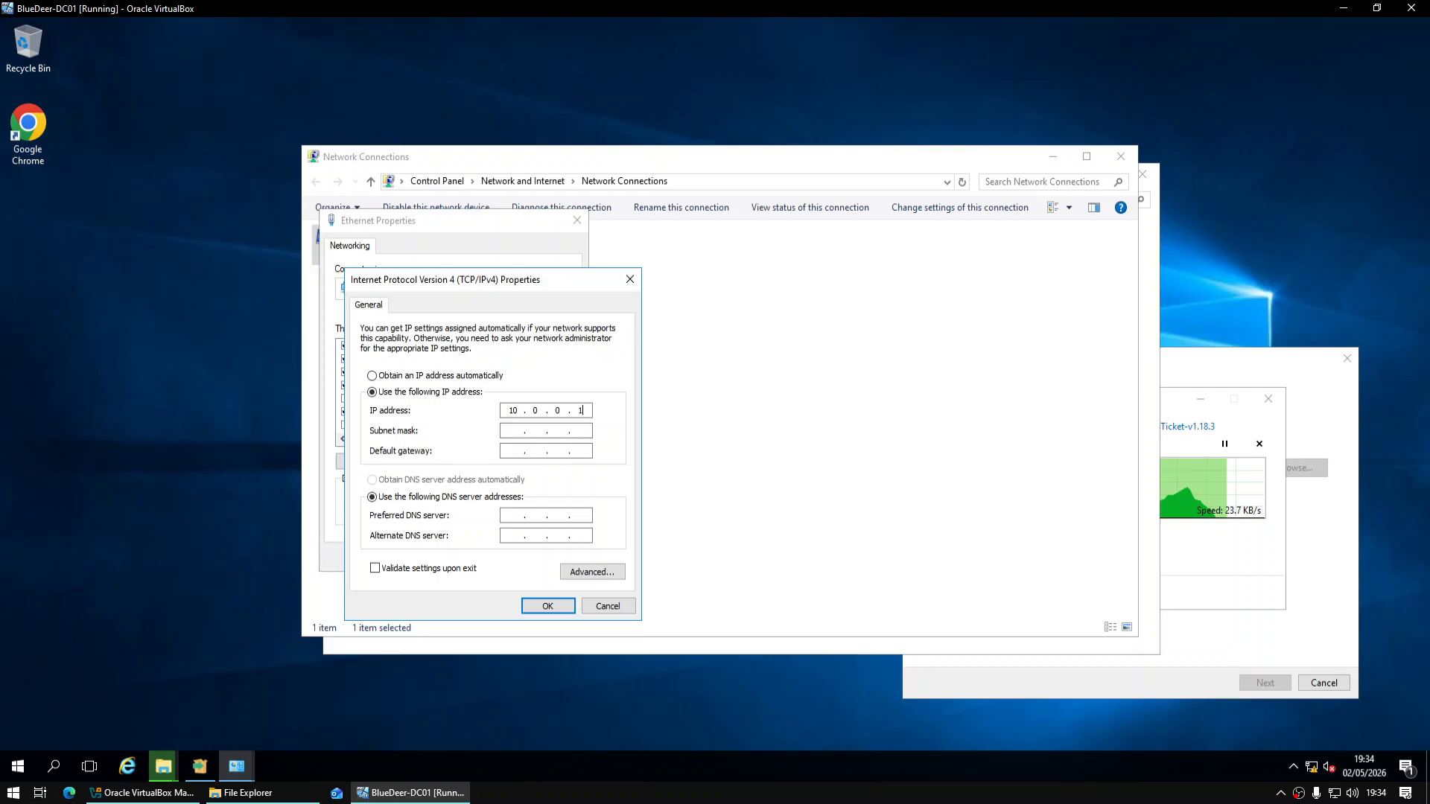
pyautogui.click(524, 434)
pyautogui.write('55 . 255 . 255 . 0')
pyautogui.click(530, 605)
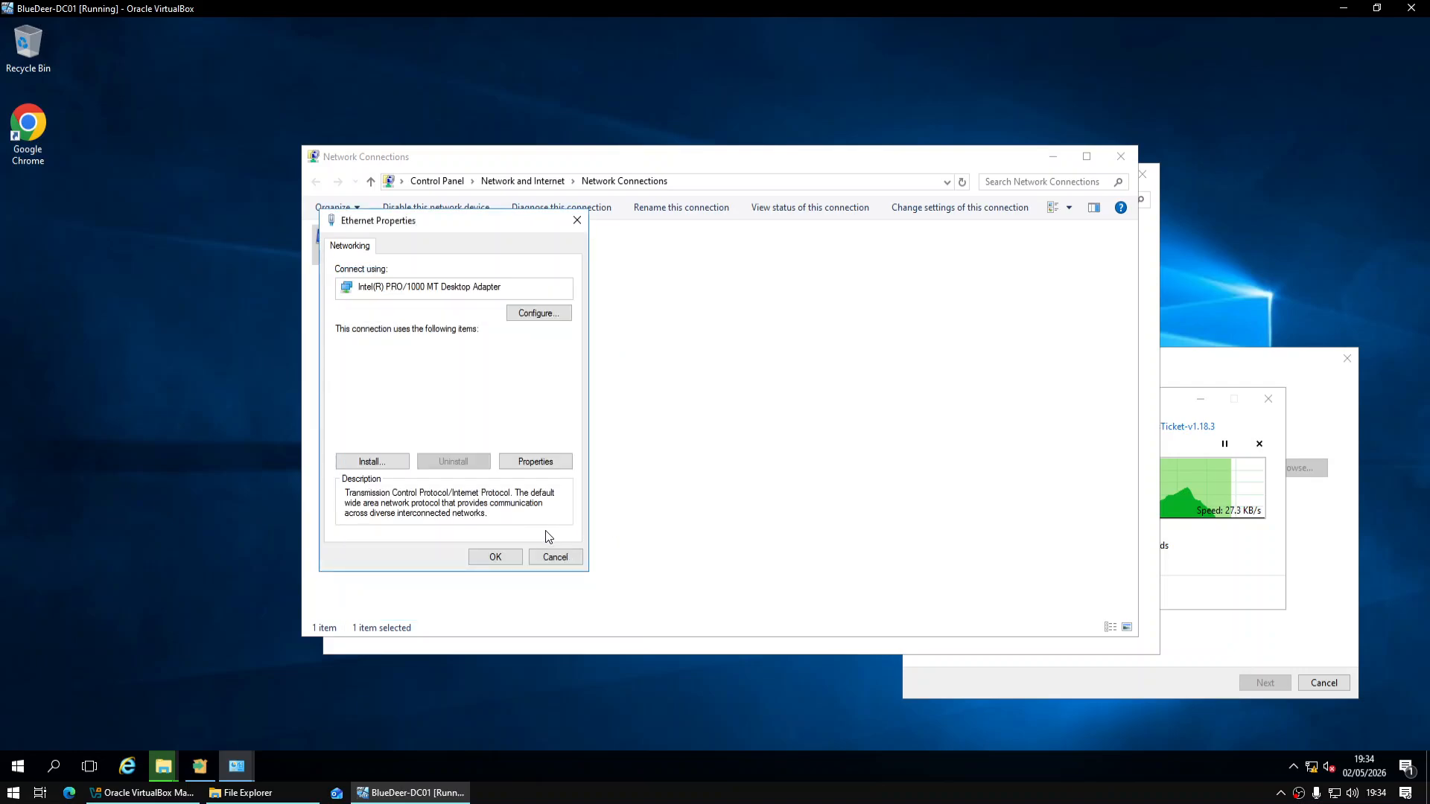
pyautogui.click(509, 560)
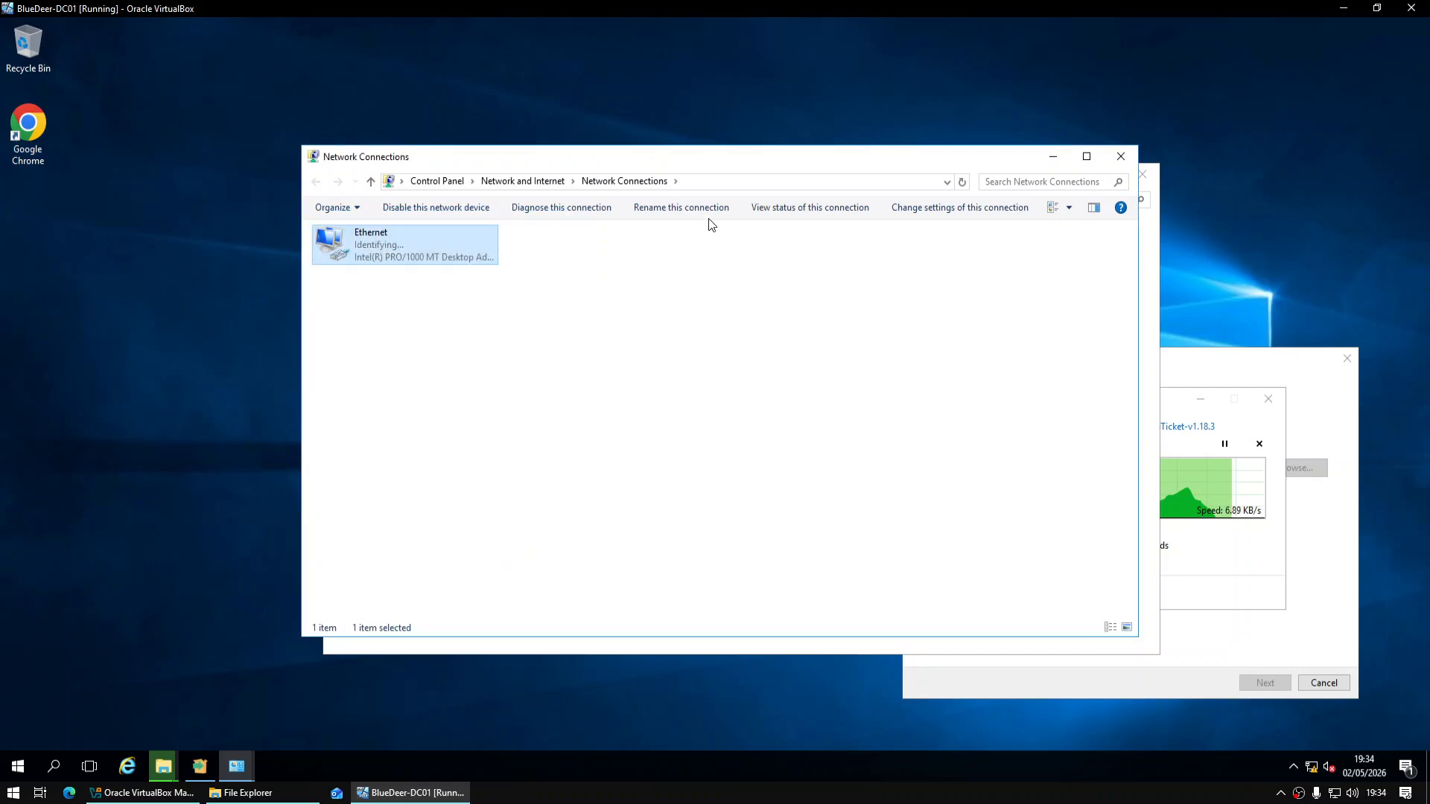
# Close Network Connections and Network and Sharing Center, and move the XAMPP setup window to the lower left
pyautogui.click(1120, 155)
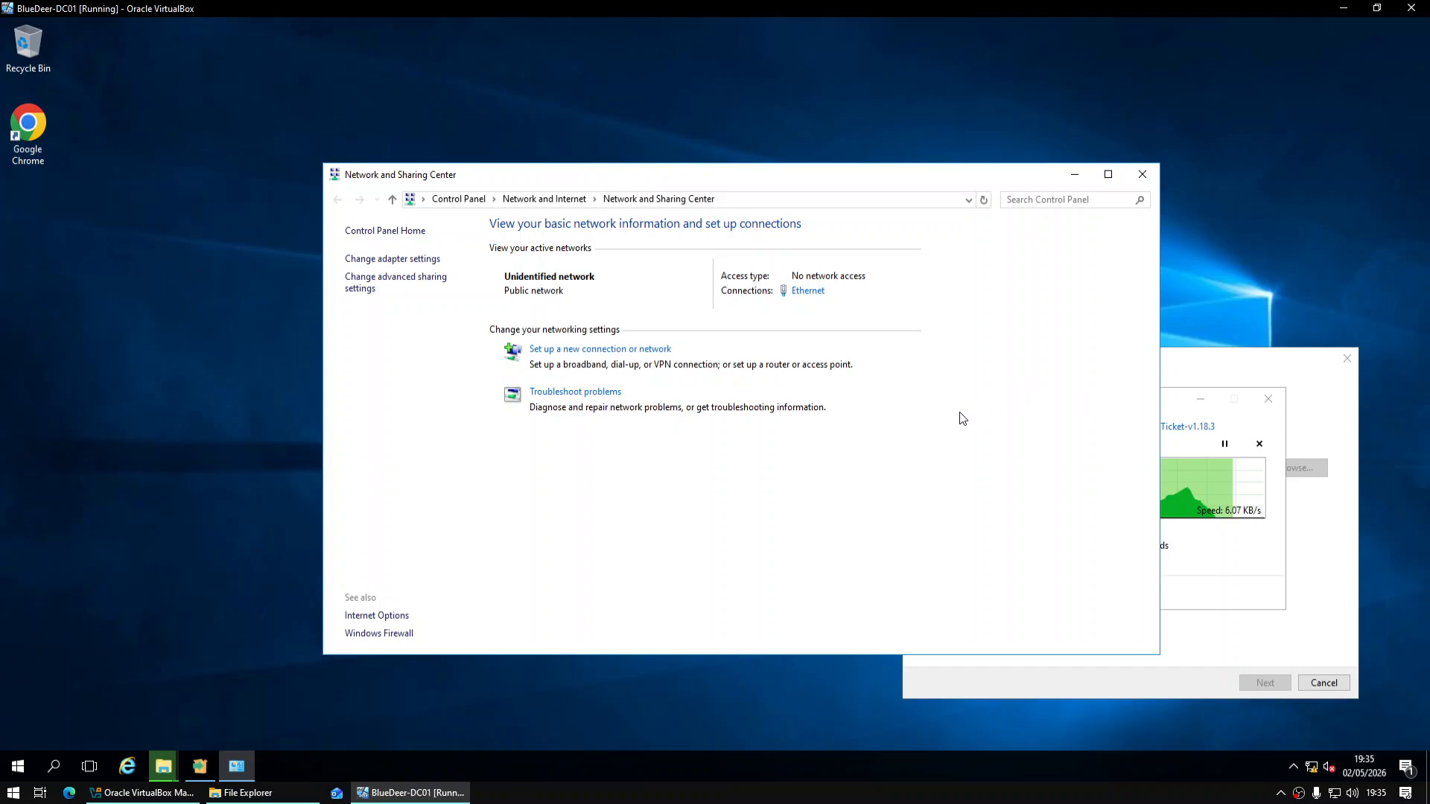
pyautogui.click(1142, 176)
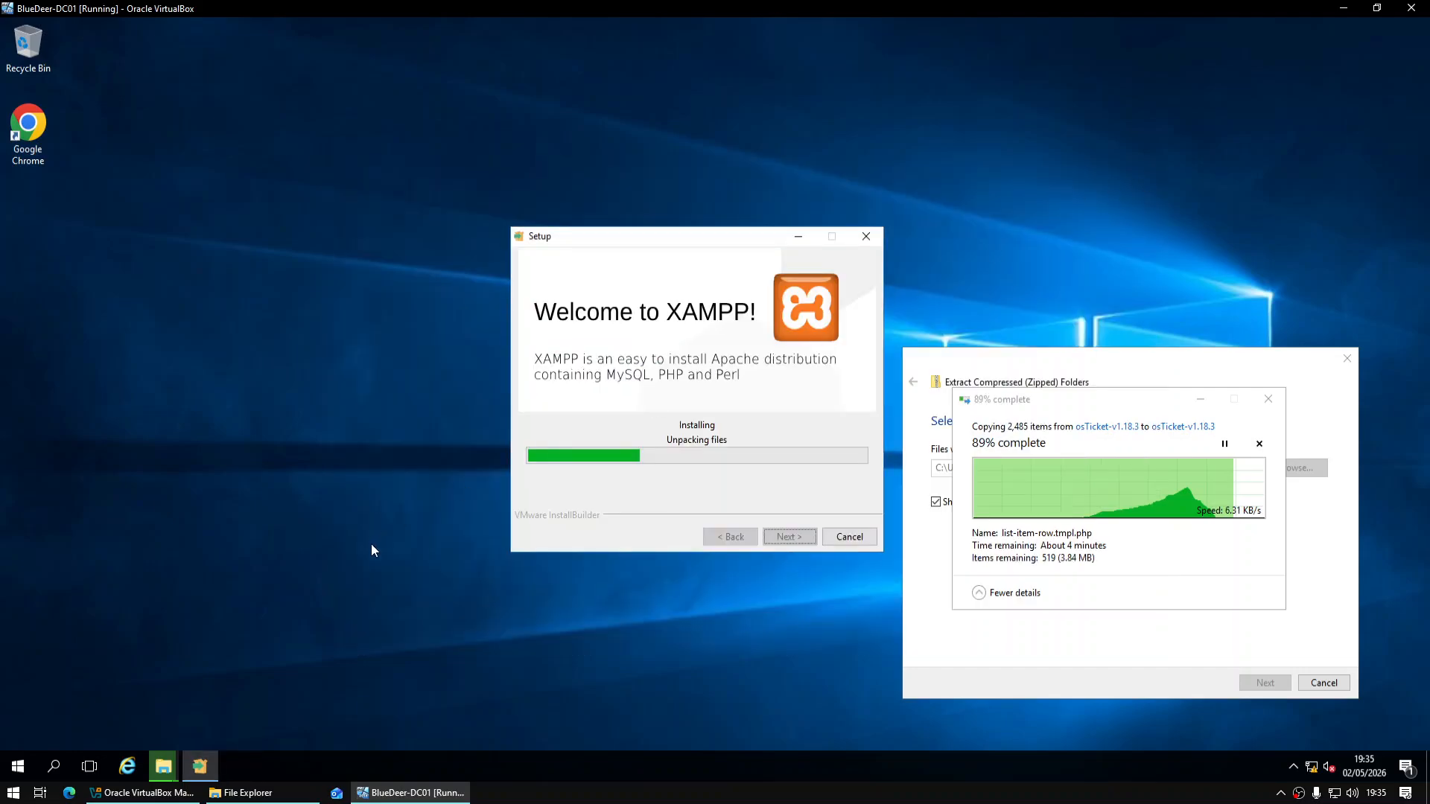
pyautogui.moveTo(700, 238); pyautogui.dragTo(302, 363)
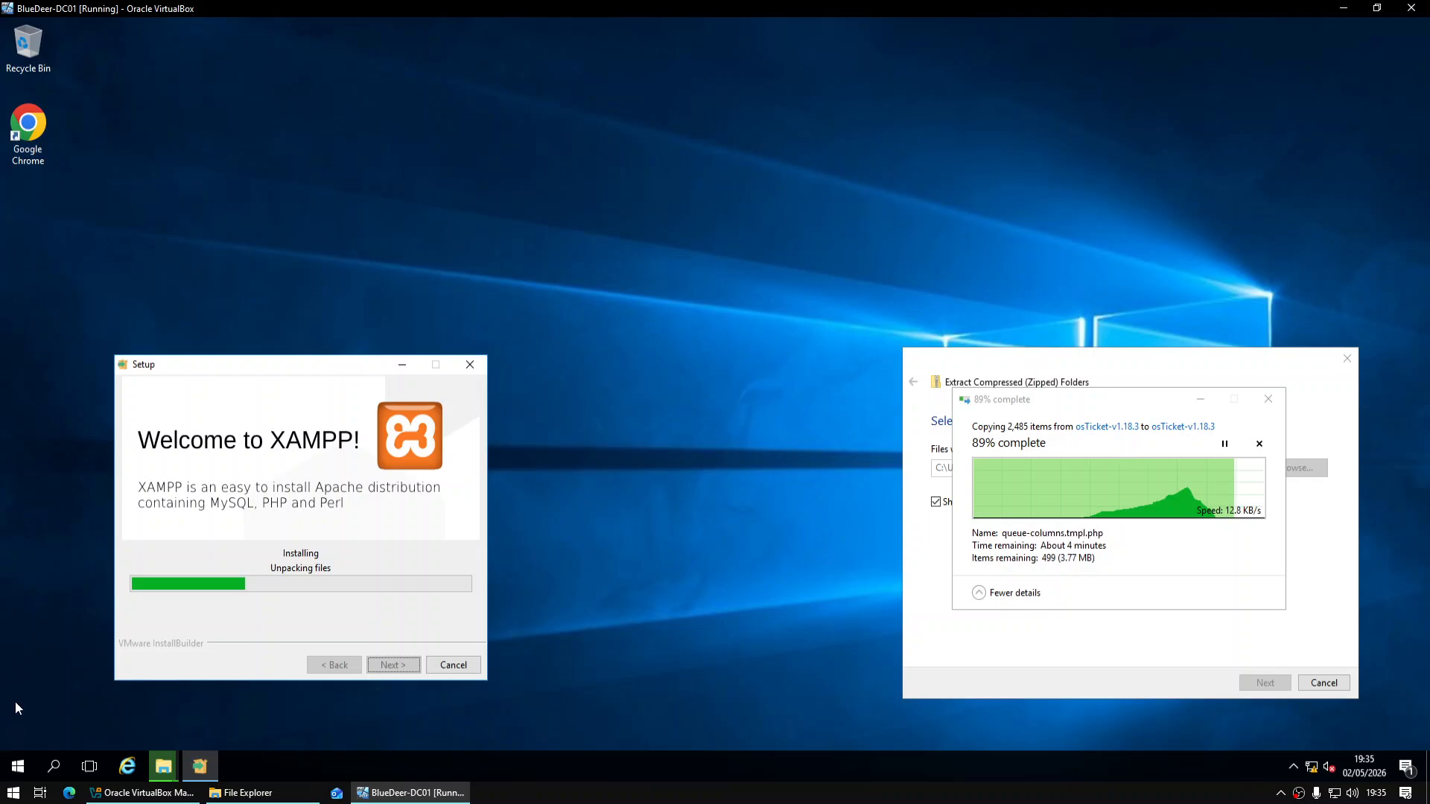
pyautogui.click(13, 793)
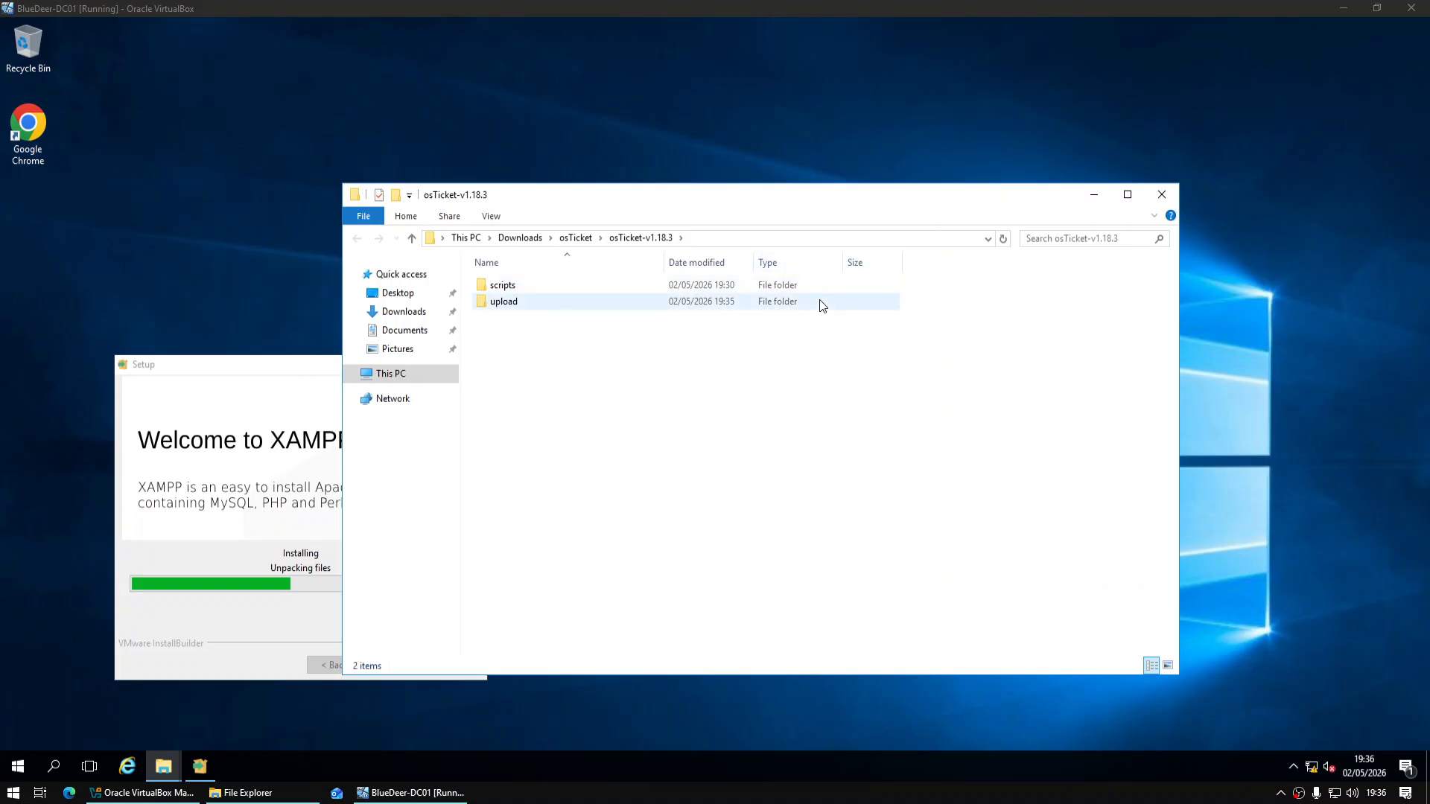
# Minimize the osTicket folder window and re-centre the XAMPP setup window until installation completes
pyautogui.click(1090, 195)
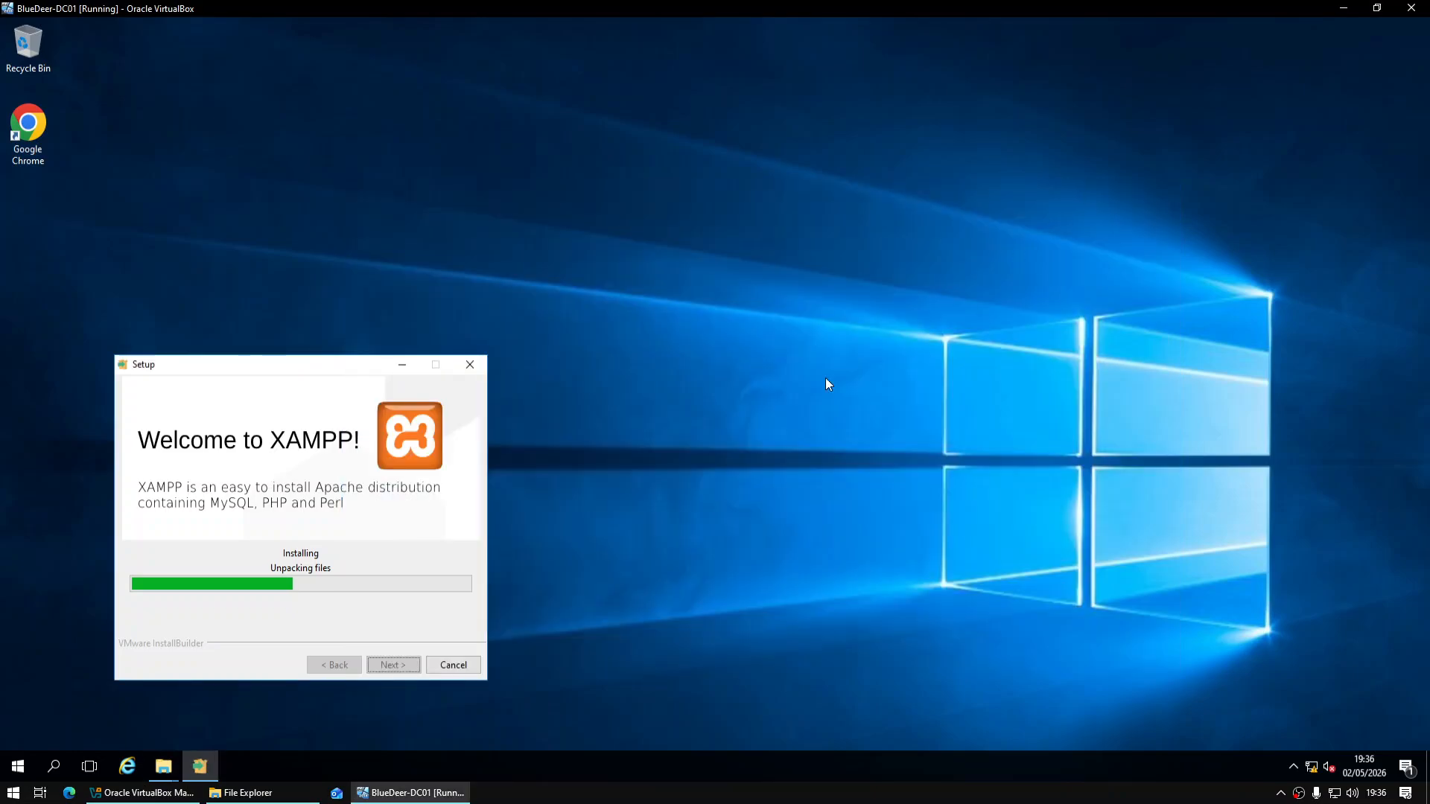
pyautogui.moveTo(367, 373); pyautogui.dragTo(780, 265)
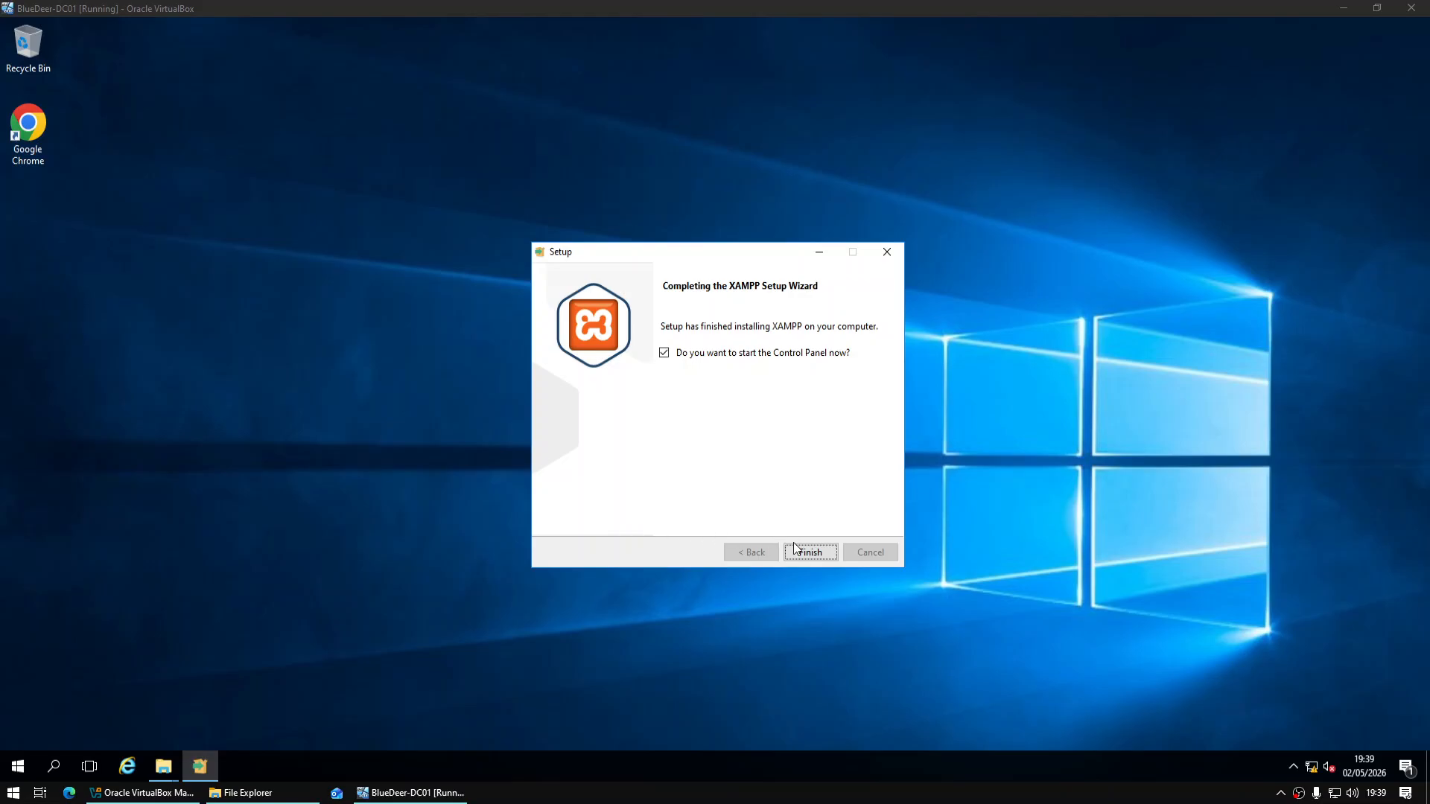
# Untick launching the XAMPP Control Panel and open Local Disk (C:) in File Explorer
pyautogui.click(708, 354)
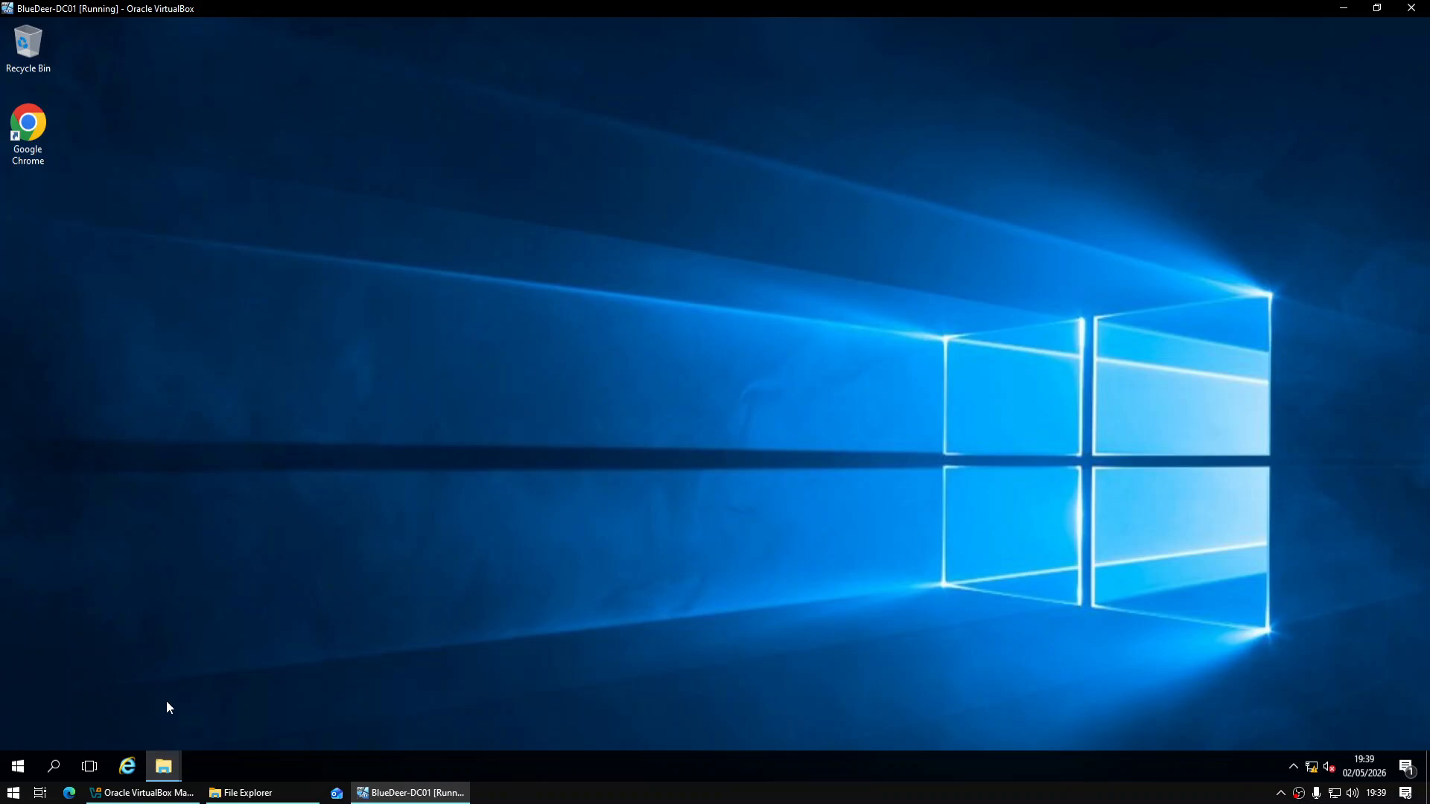
pyautogui.moveTo(163, 761)
pyautogui.click(107, 685)
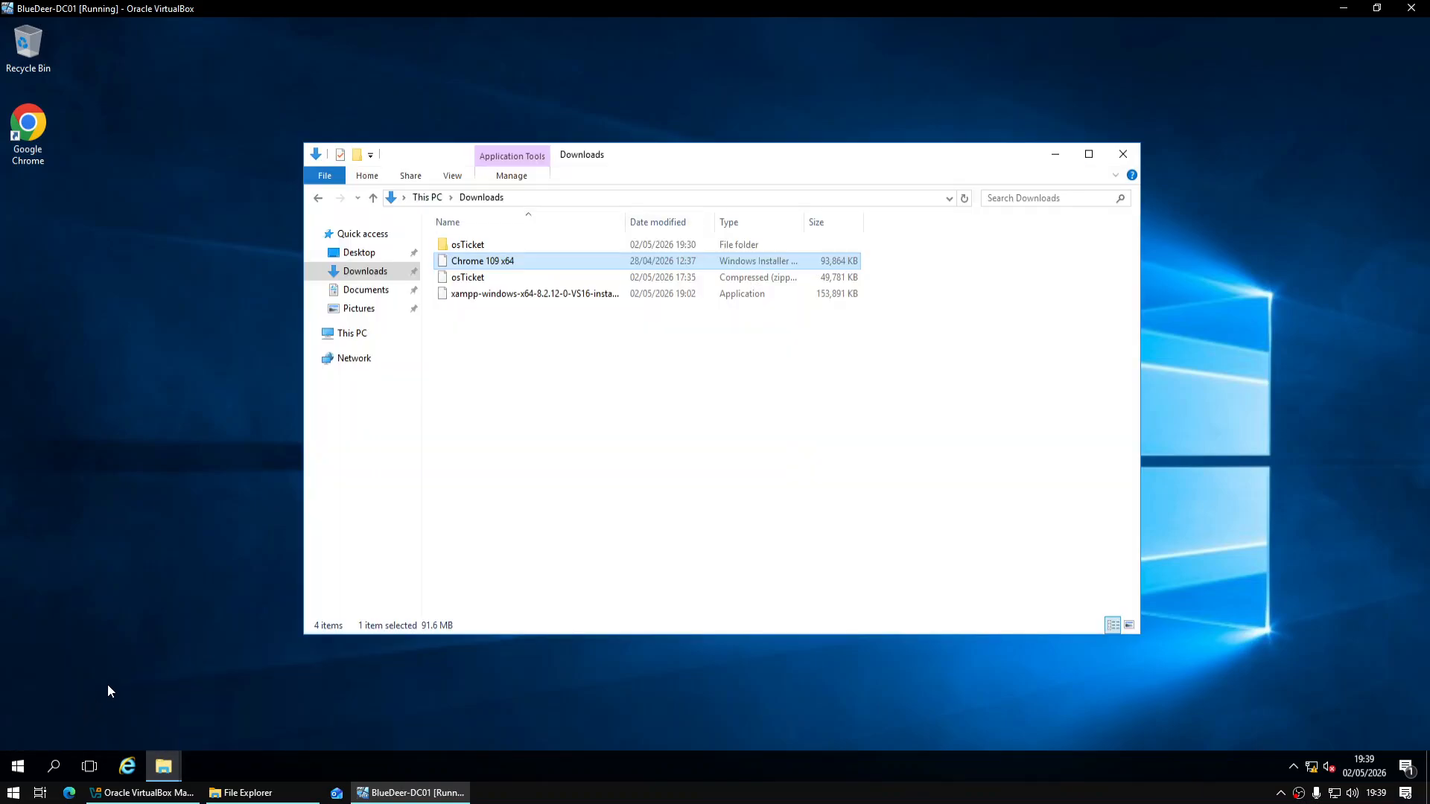
pyautogui.click(353, 333)
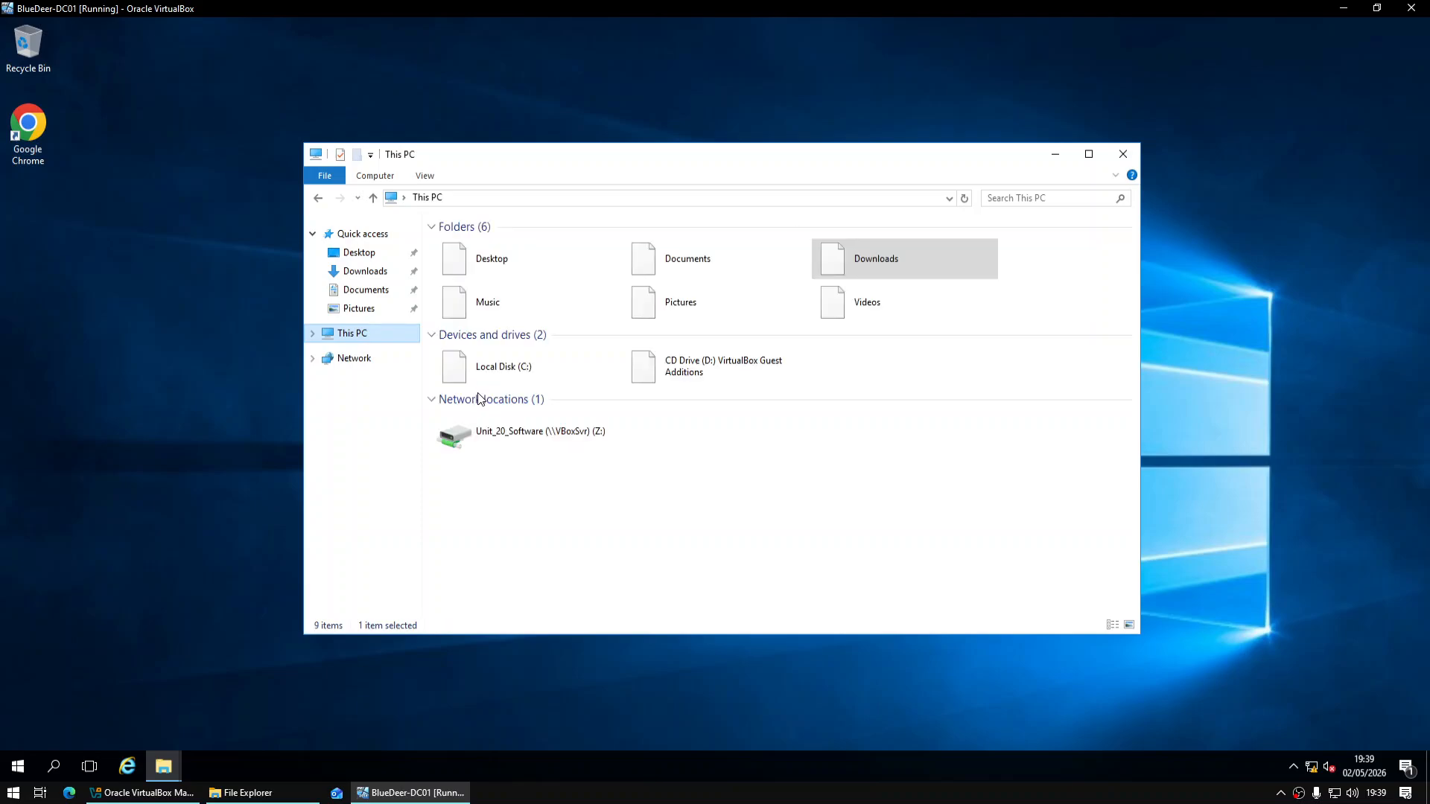
pyautogui.click(482, 372)
pyautogui.doubleClick(543, 380)
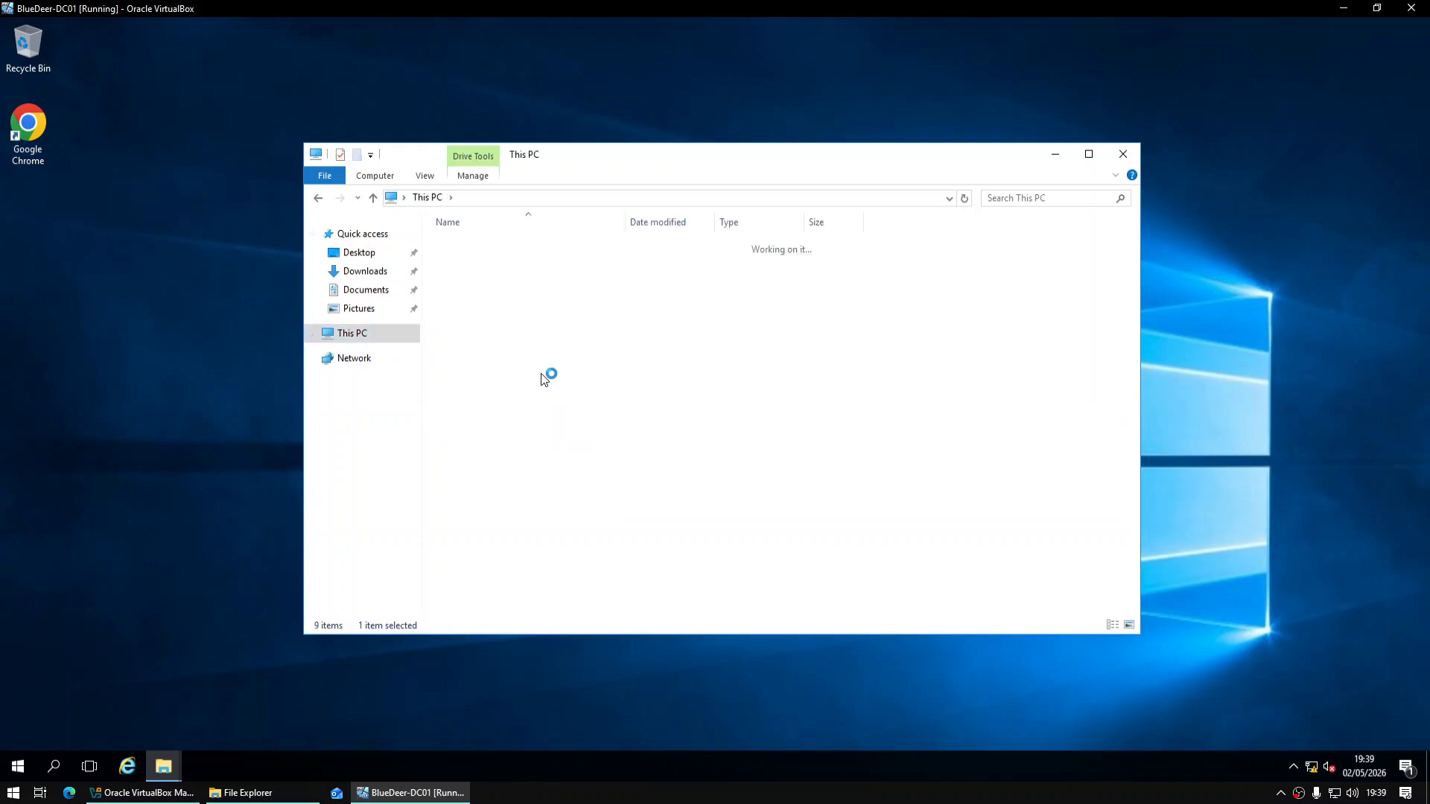
# Open C:\xampp\htdocs and delete all eight default items
pyautogui.click(490, 327)
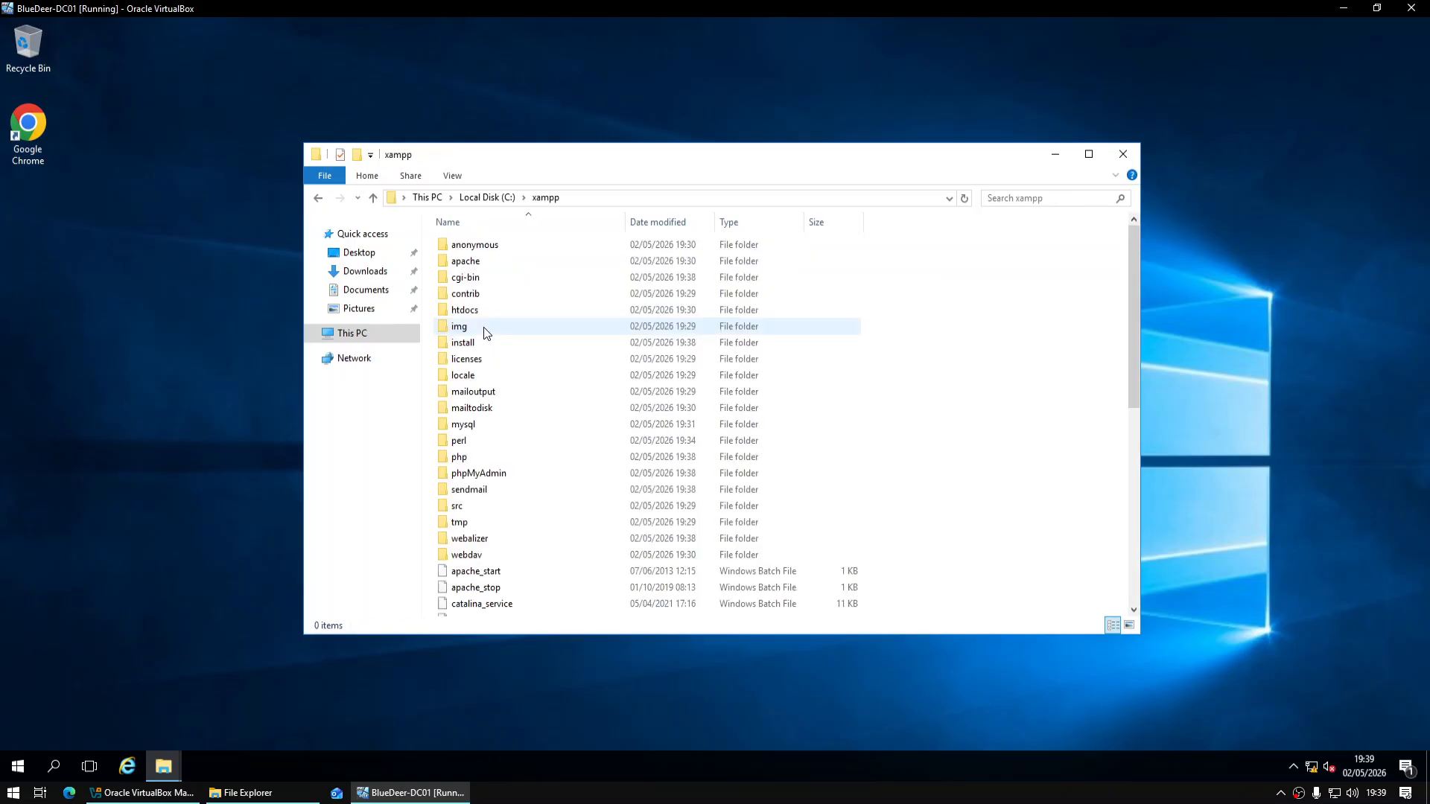
pyautogui.click(493, 313)
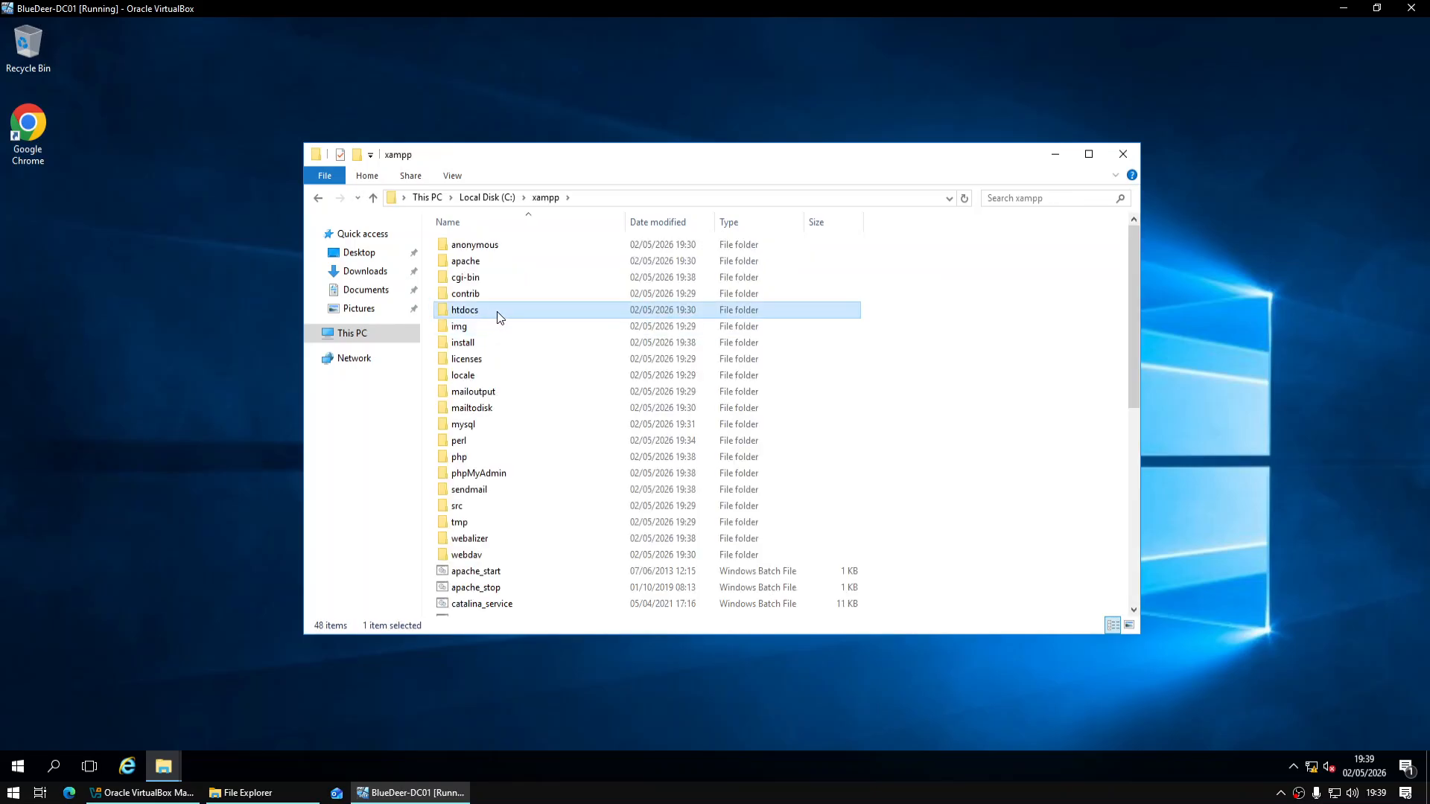
pyautogui.doubleClick(499, 312)
pyautogui.moveTo(547, 449); pyautogui.dragTo(502, 239)
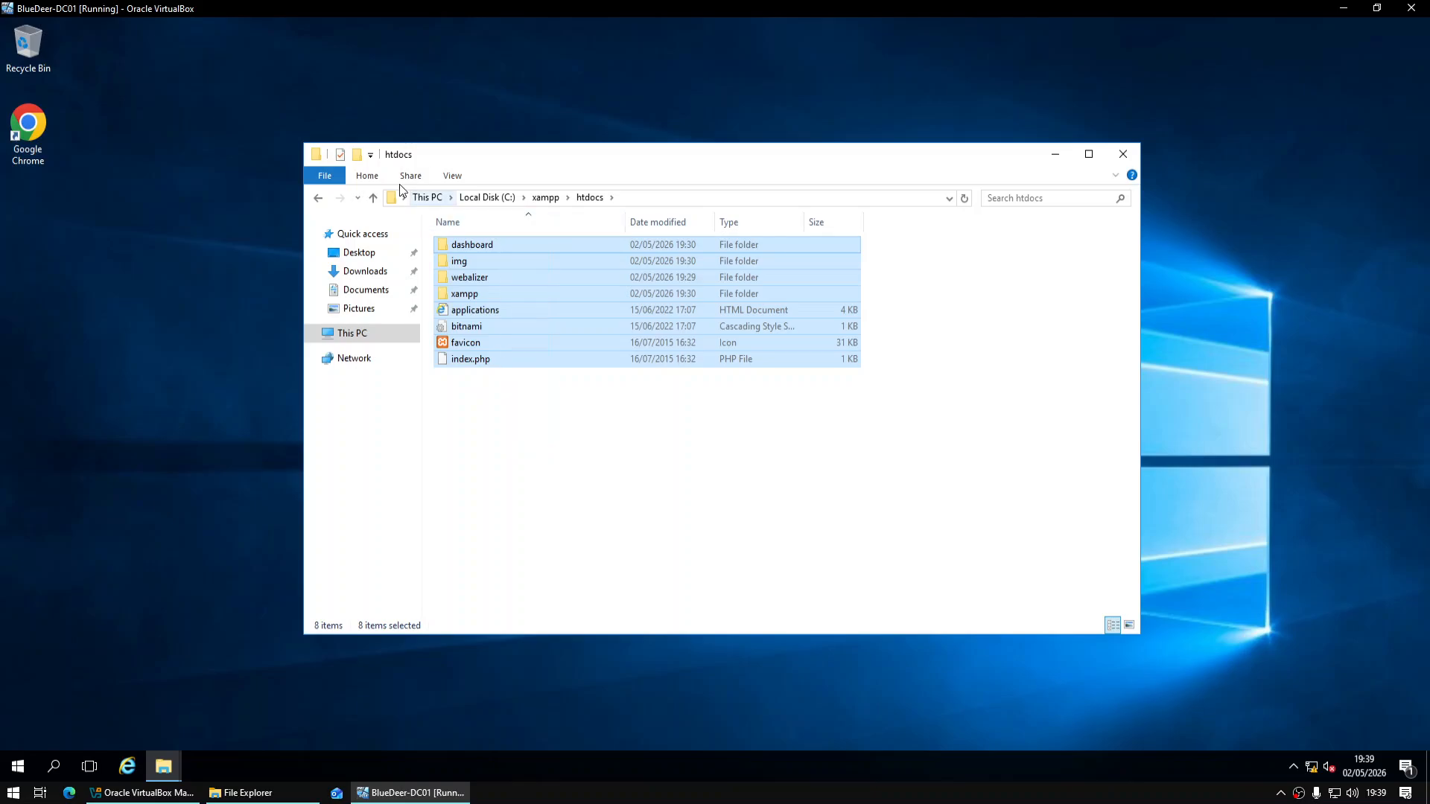
pyautogui.click(369, 177)
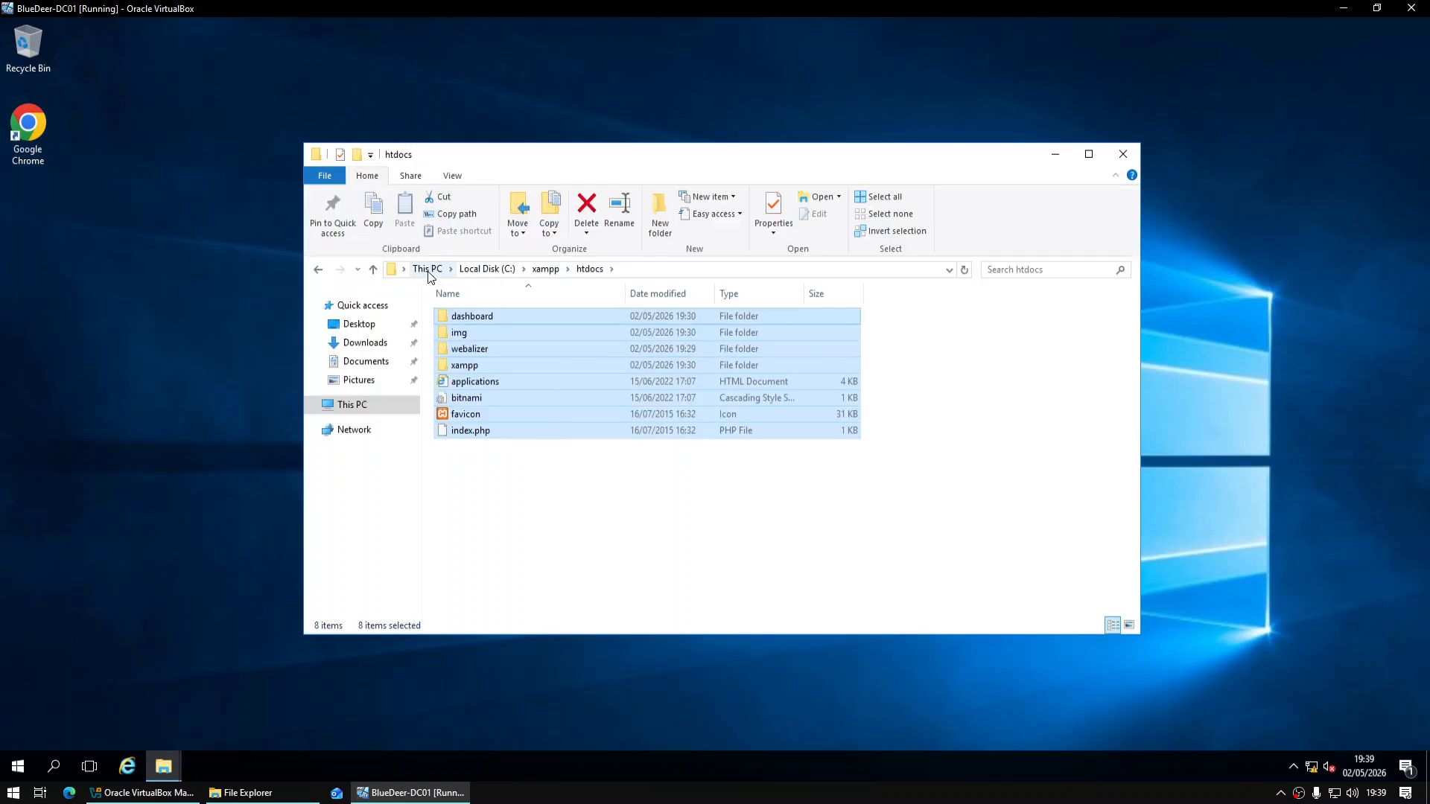
pyautogui.click(589, 206)
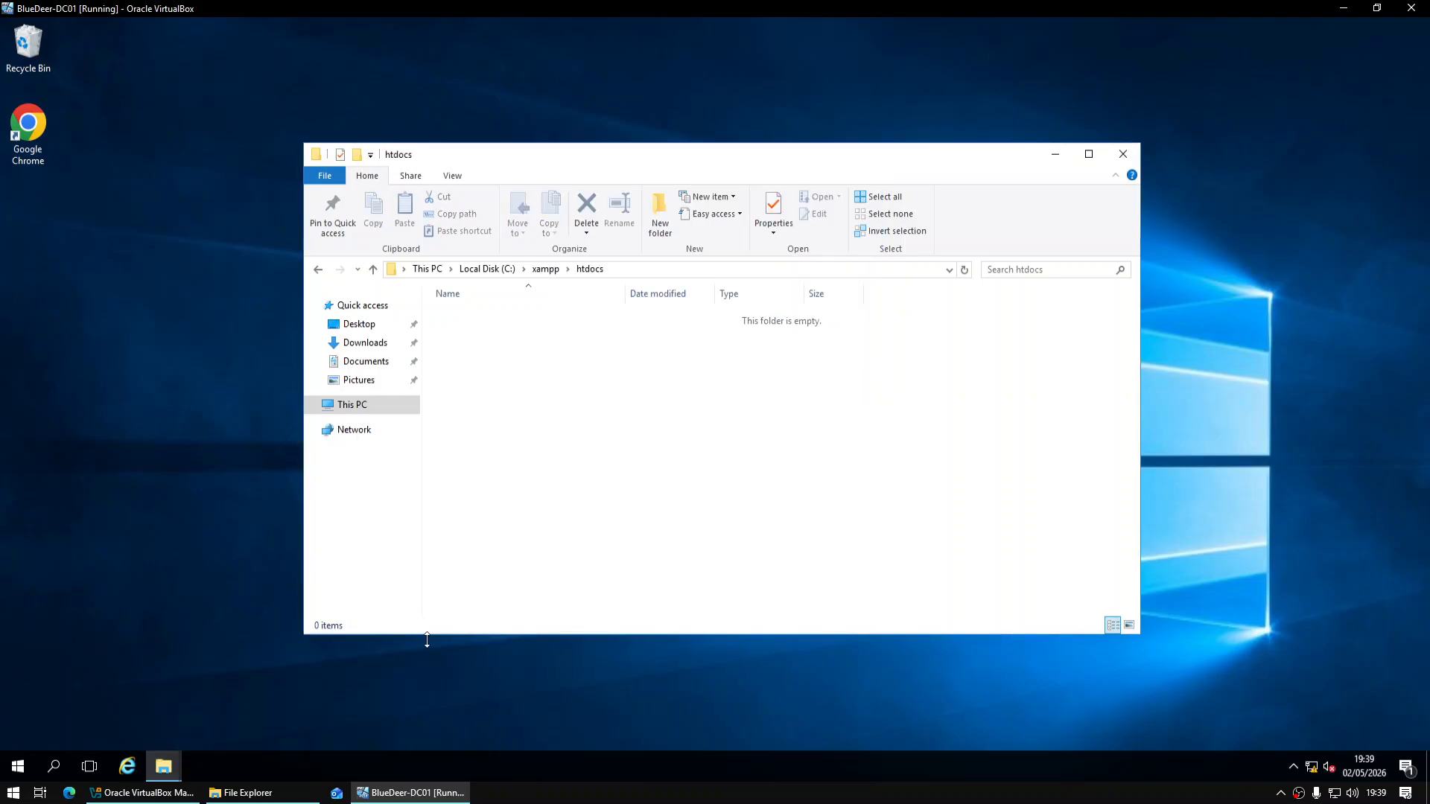
# Open the osTicket-v1.18.3 upload folder and select all its files and folders
pyautogui.moveTo(163, 766)
pyautogui.click(359, 704)
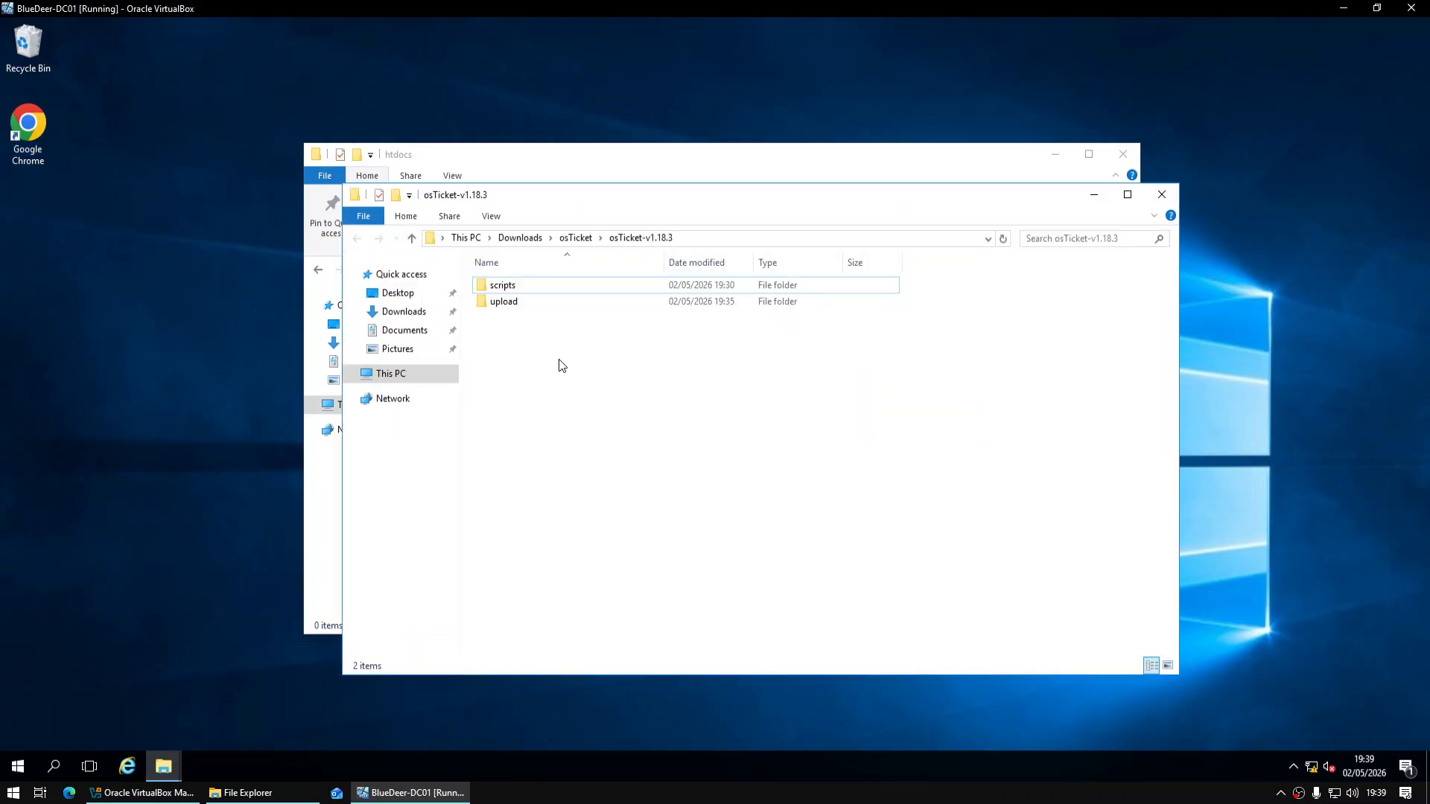
pyautogui.moveTo(597, 221); pyautogui.dragTo(749, 247)
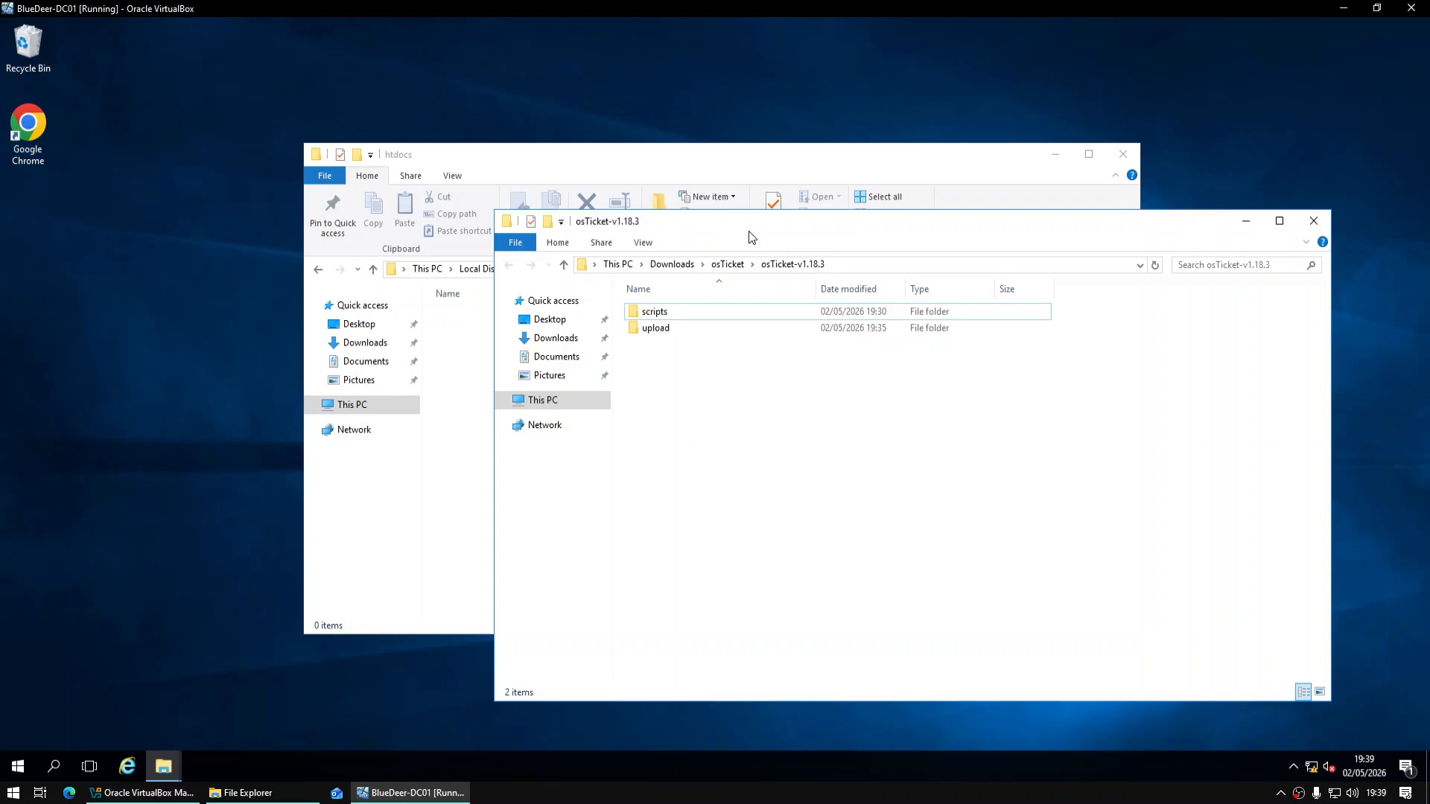
pyautogui.click(682, 317)
pyautogui.click(685, 328)
pyautogui.doubleClick(677, 329)
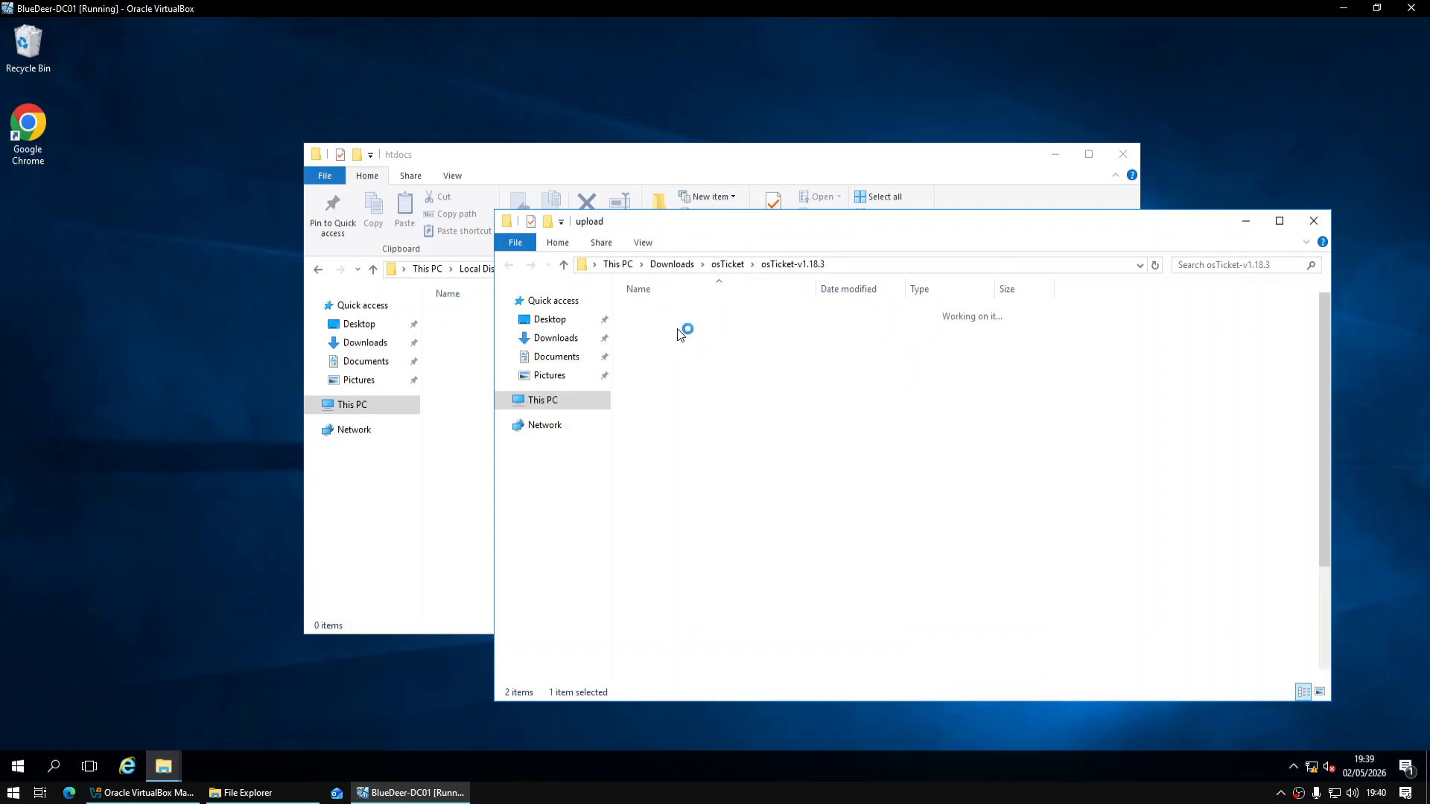
pyautogui.click(706, 463)
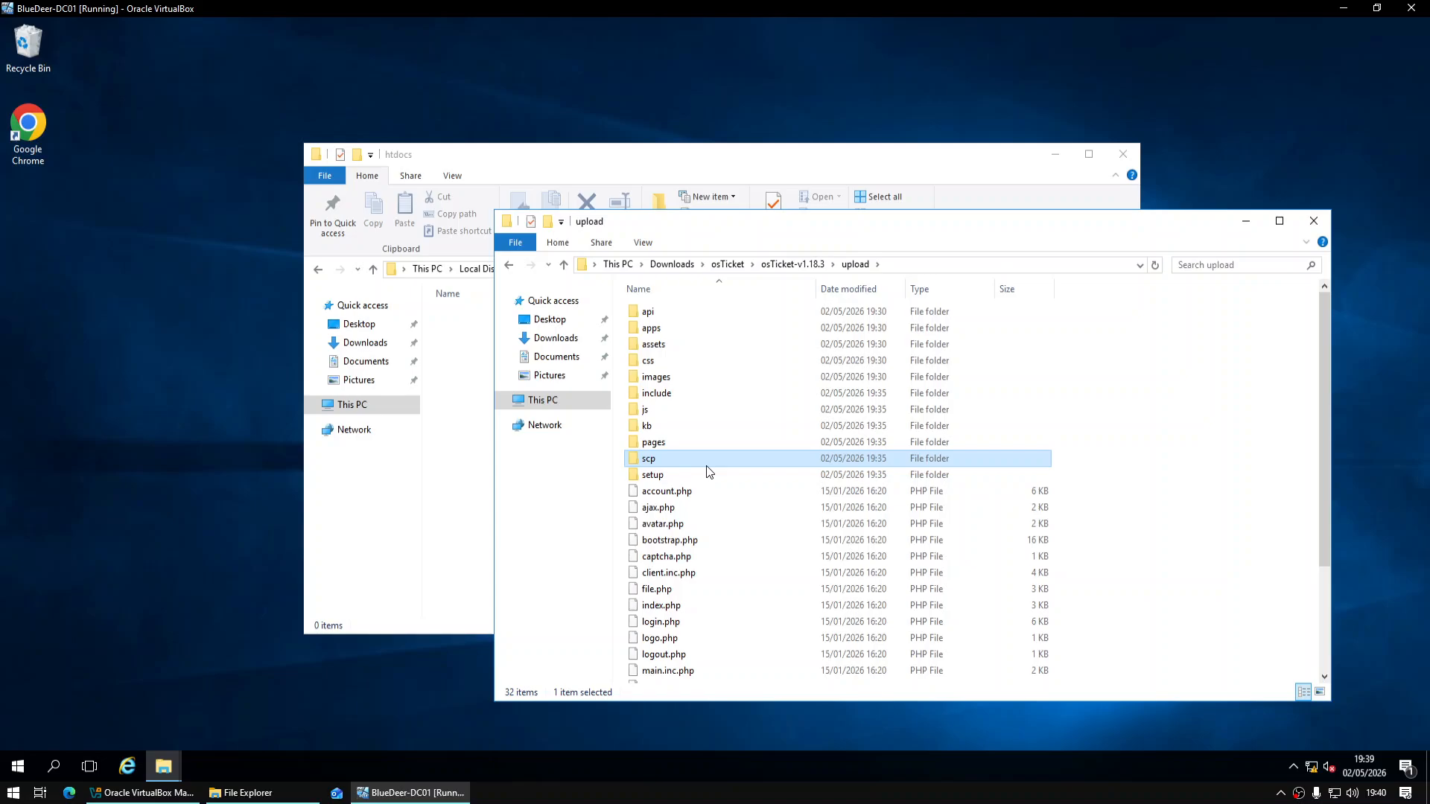
pyautogui.hotkey('ctrl', 'a')
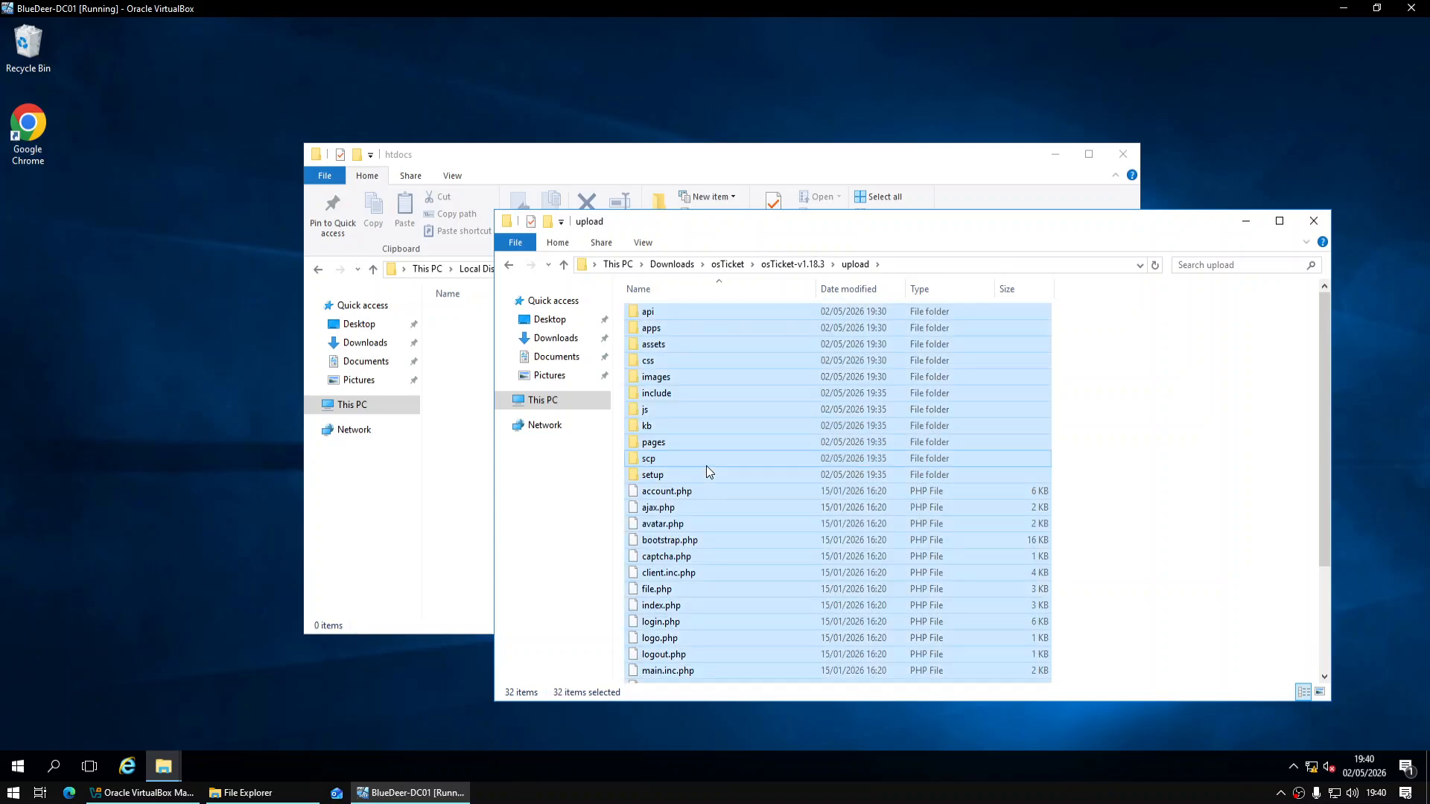
# Paste the 32 osTicket upload items into the empty htdocs folder
pyautogui.click(458, 407)
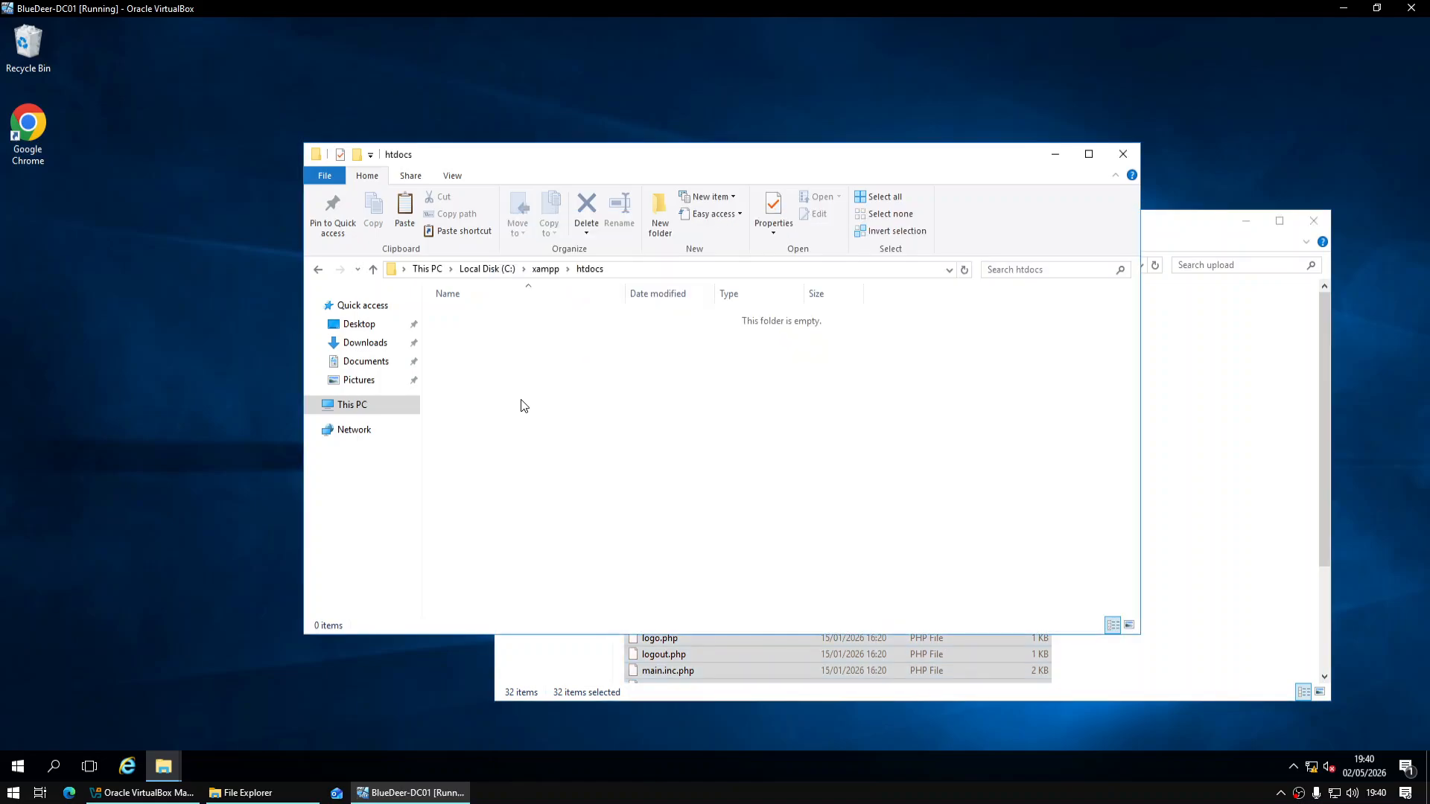
pyautogui.hotkey('ctrl', 'v')
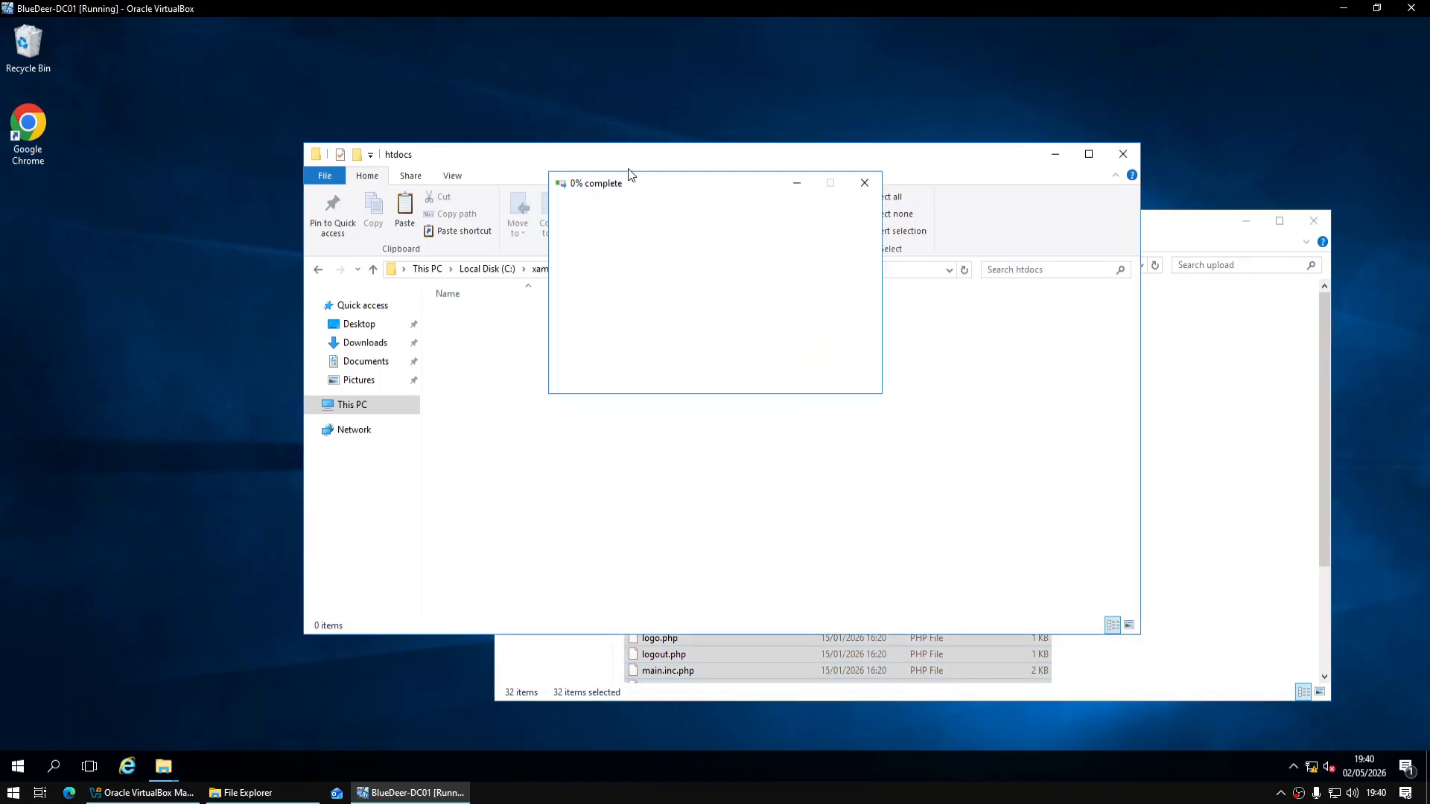
pyautogui.moveTo(635, 158); pyautogui.dragTo(488, 154)
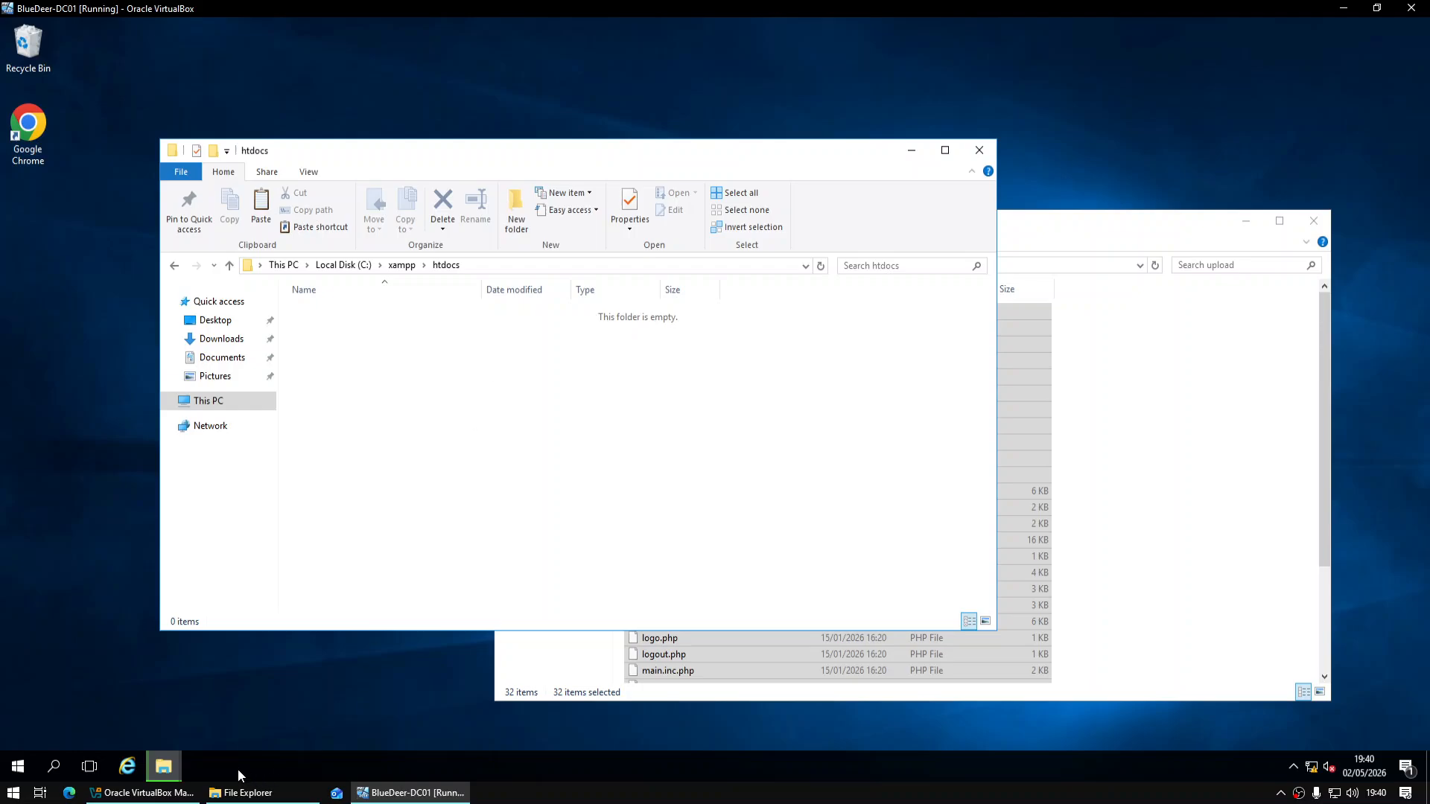
pyautogui.moveTo(176, 758)
pyautogui.click(481, 704)
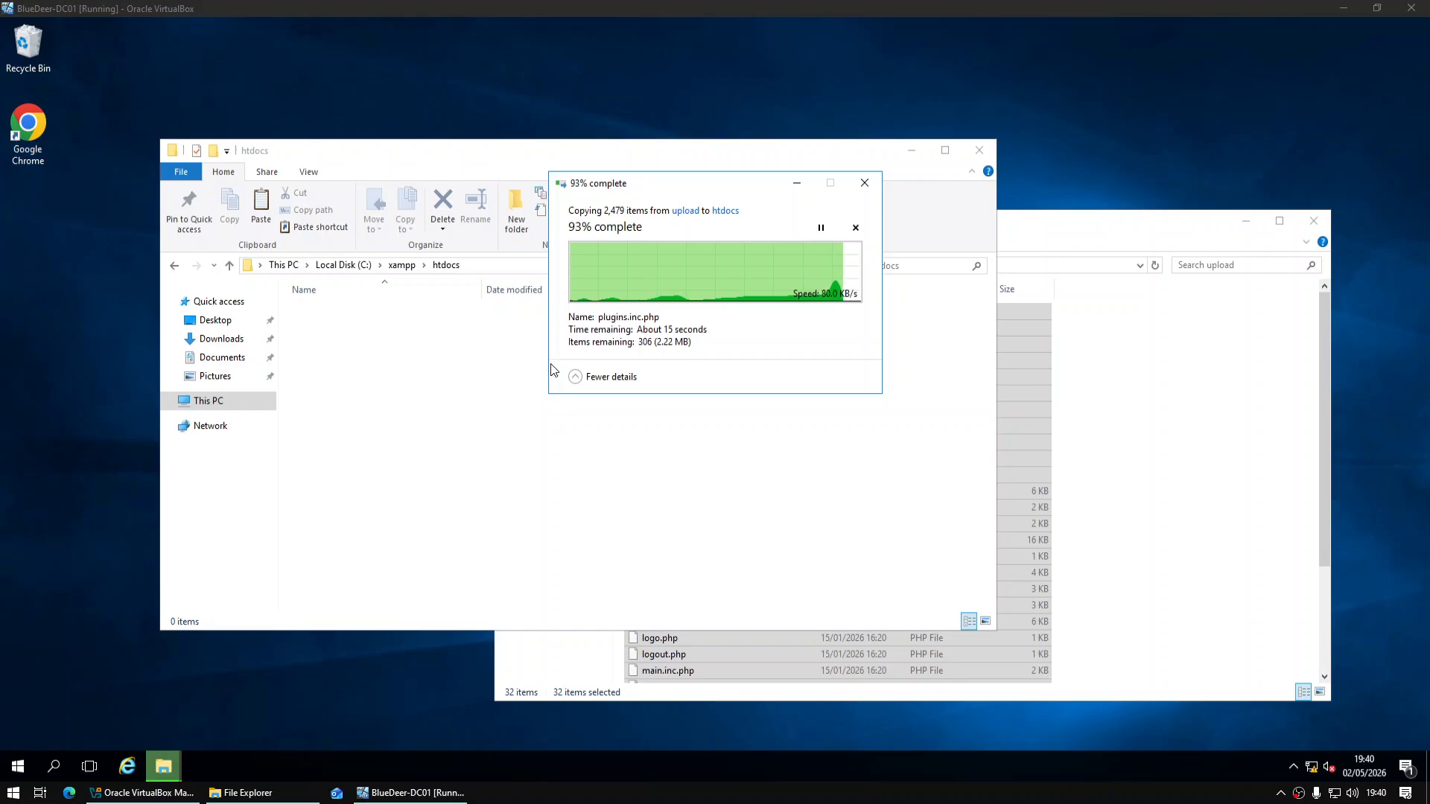
# Launch the XAMPP Control Panel from the Start menu and close the htdocs and upload windows
pyautogui.click(19, 770)
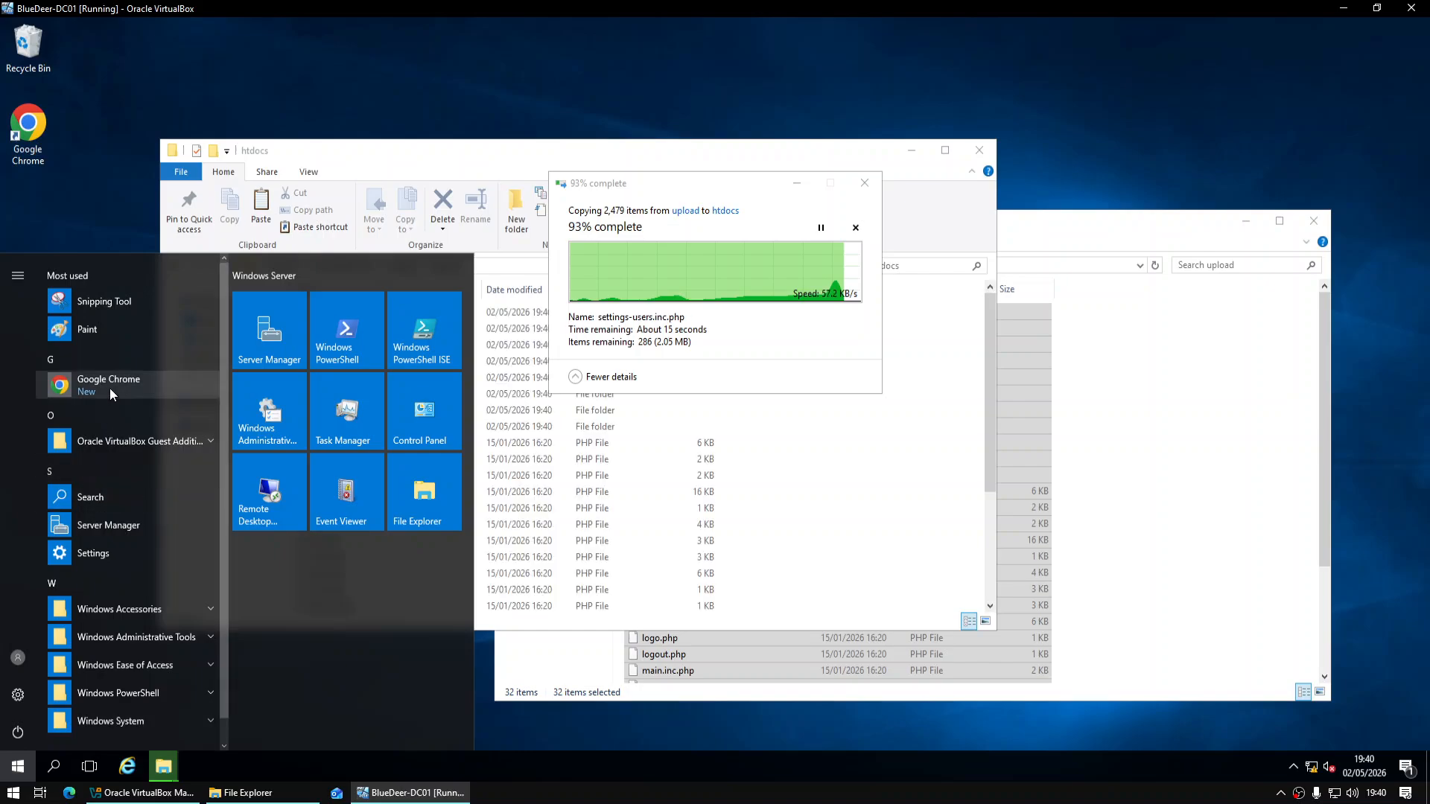
pyautogui.write('x')
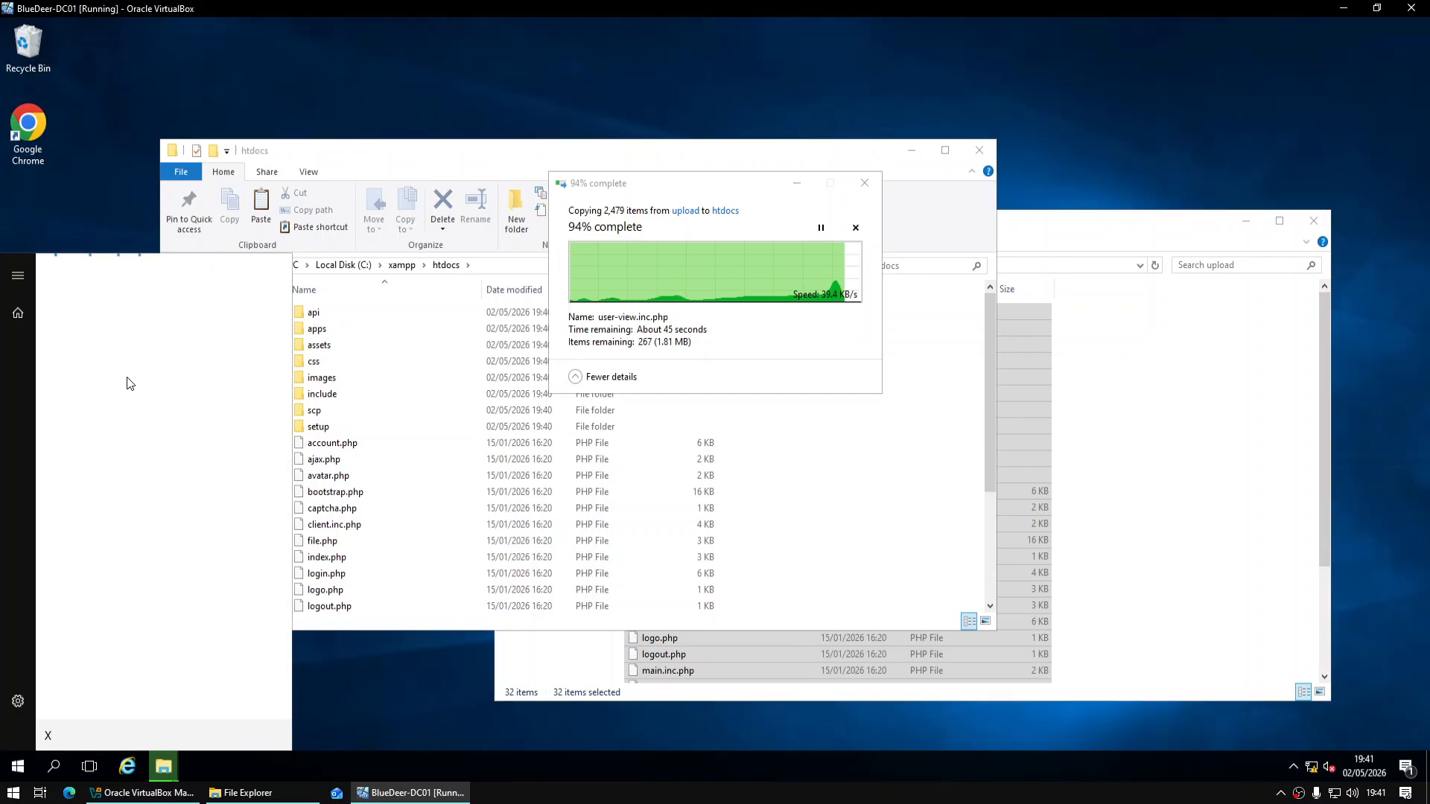
pyautogui.write('AMPP')
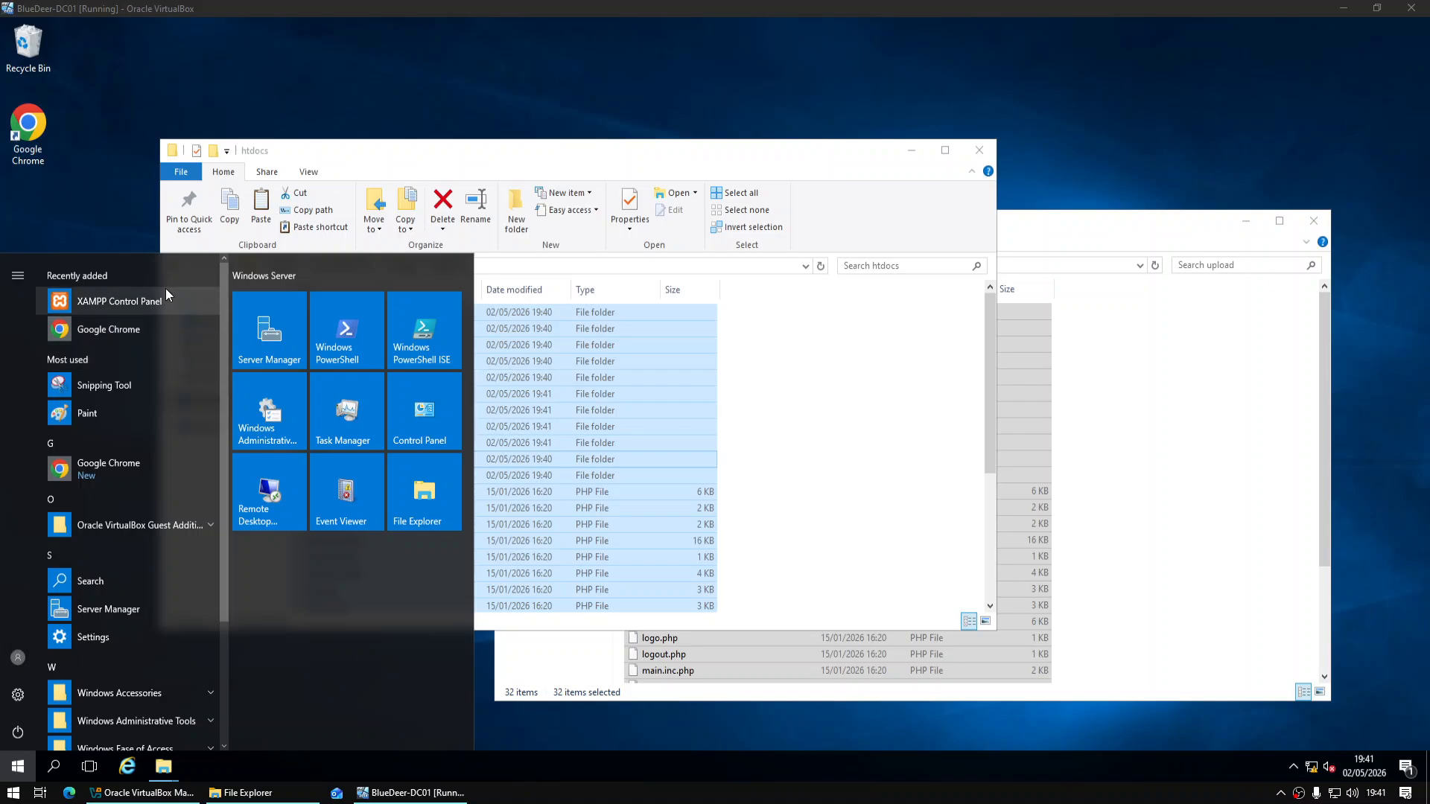
pyautogui.click(153, 302)
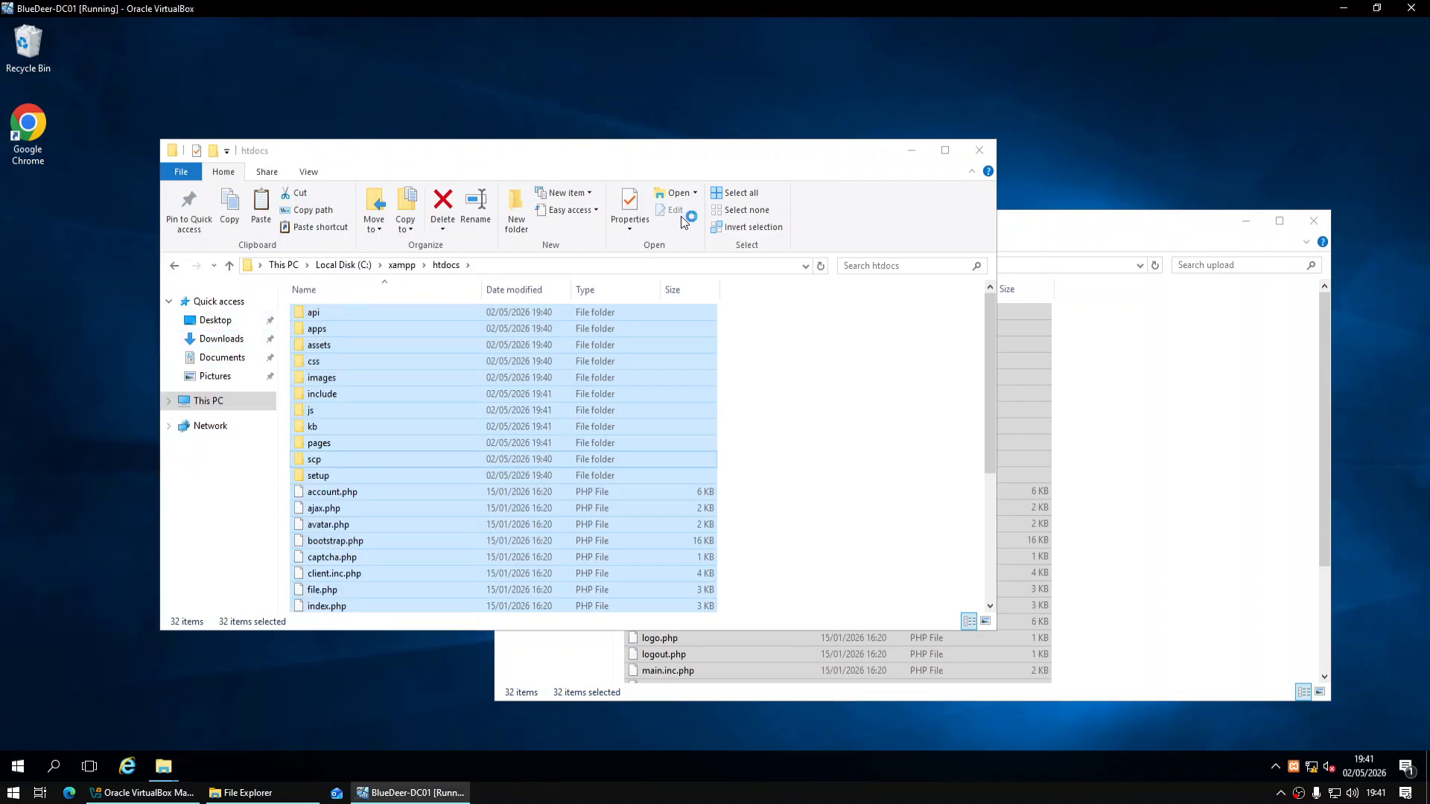
pyautogui.click(979, 150)
pyautogui.click(1315, 222)
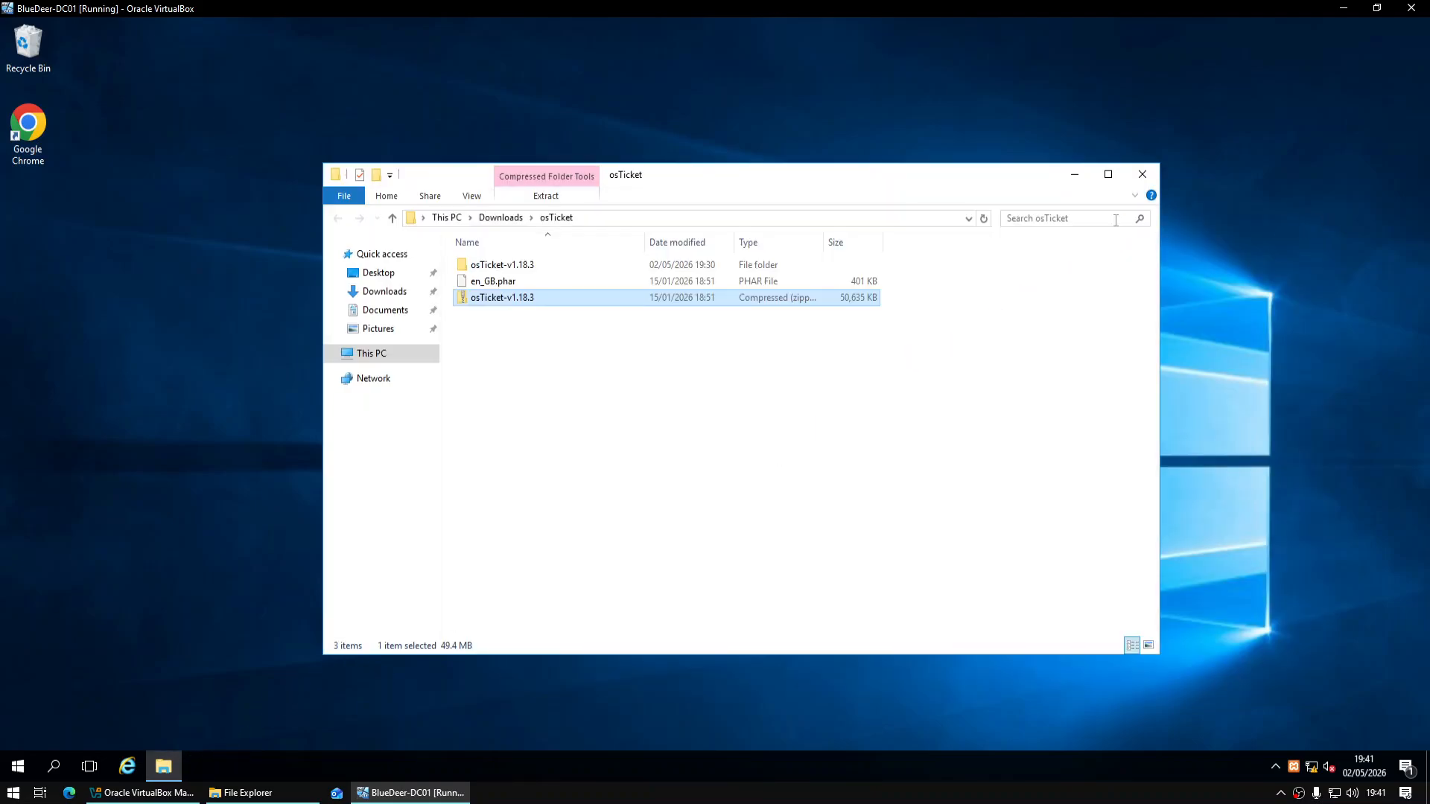
# Start Apache and MySQL in the XAMPP Control Panel, then launch Google Chrome
pyautogui.click(1123, 176)
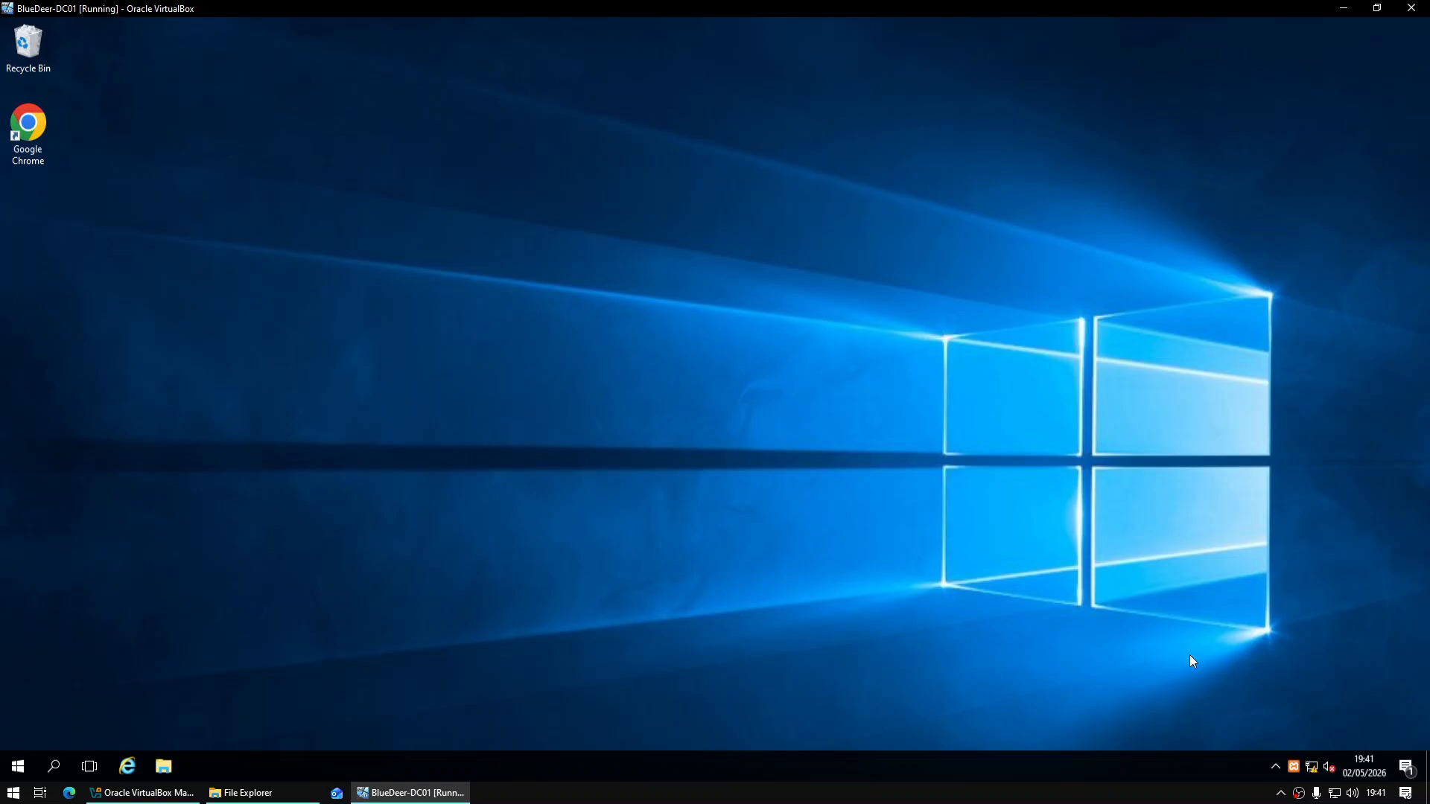
pyautogui.rightClick(1301, 766)
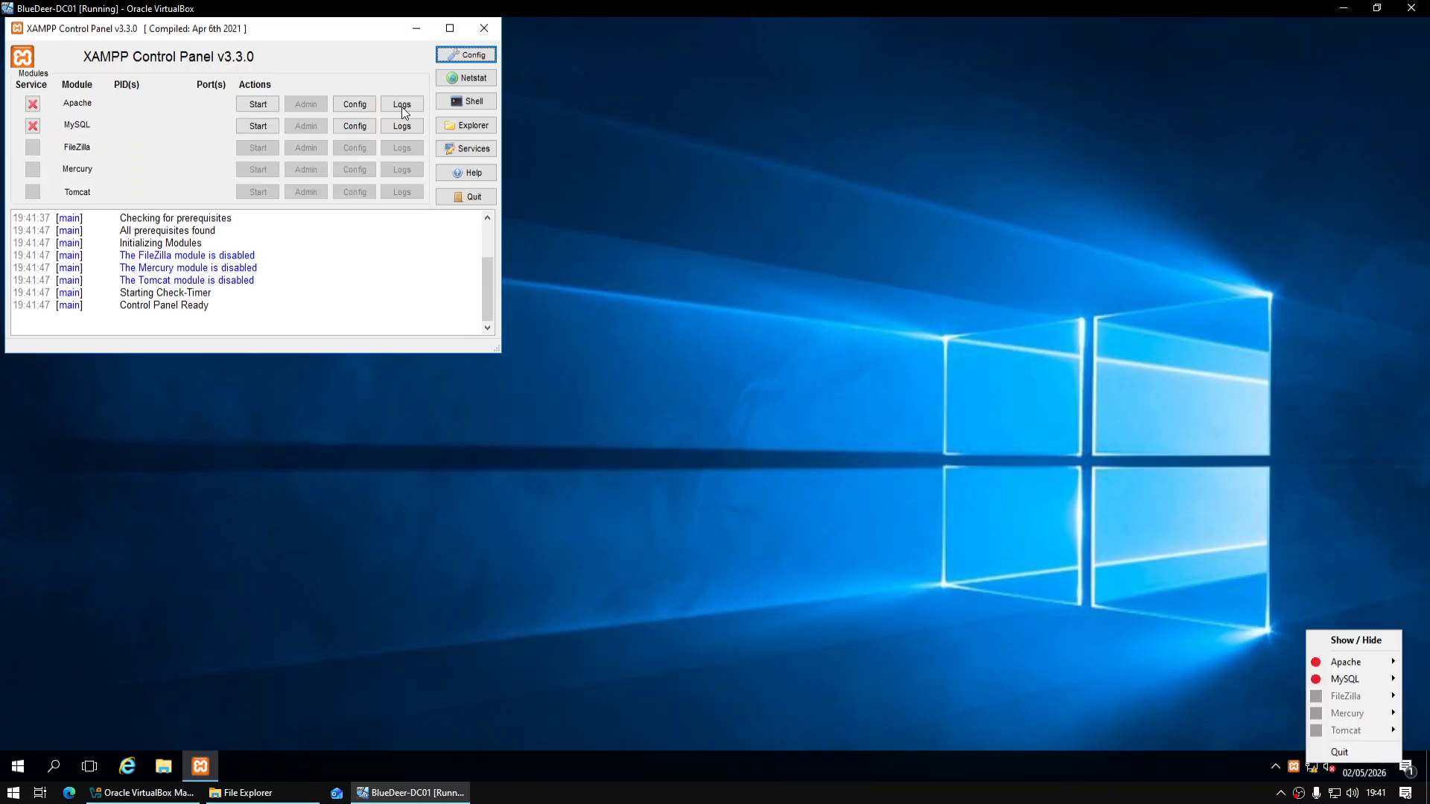
pyautogui.moveTo(346, 36); pyautogui.dragTo(751, 222)
pyautogui.click(670, 290)
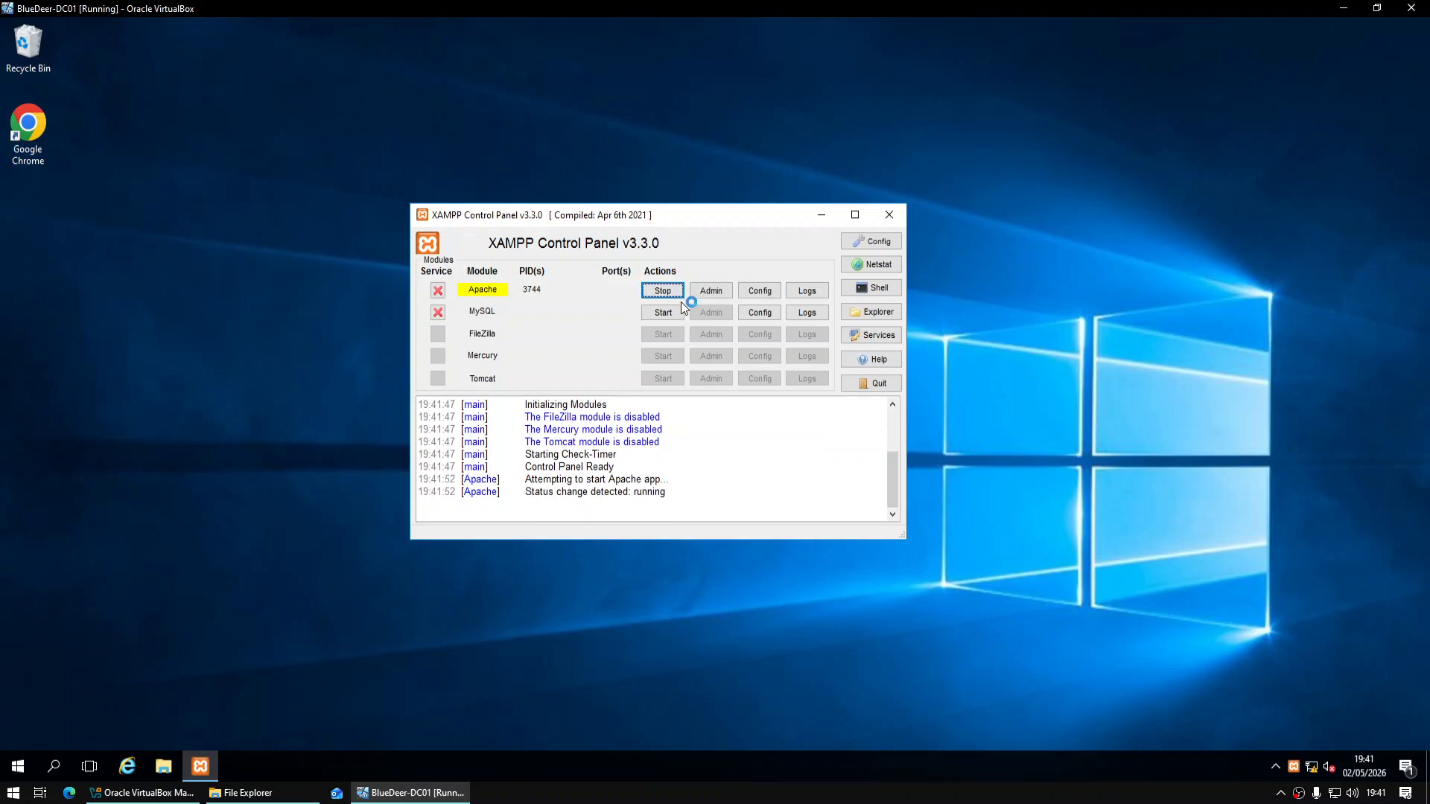
pyautogui.click(669, 312)
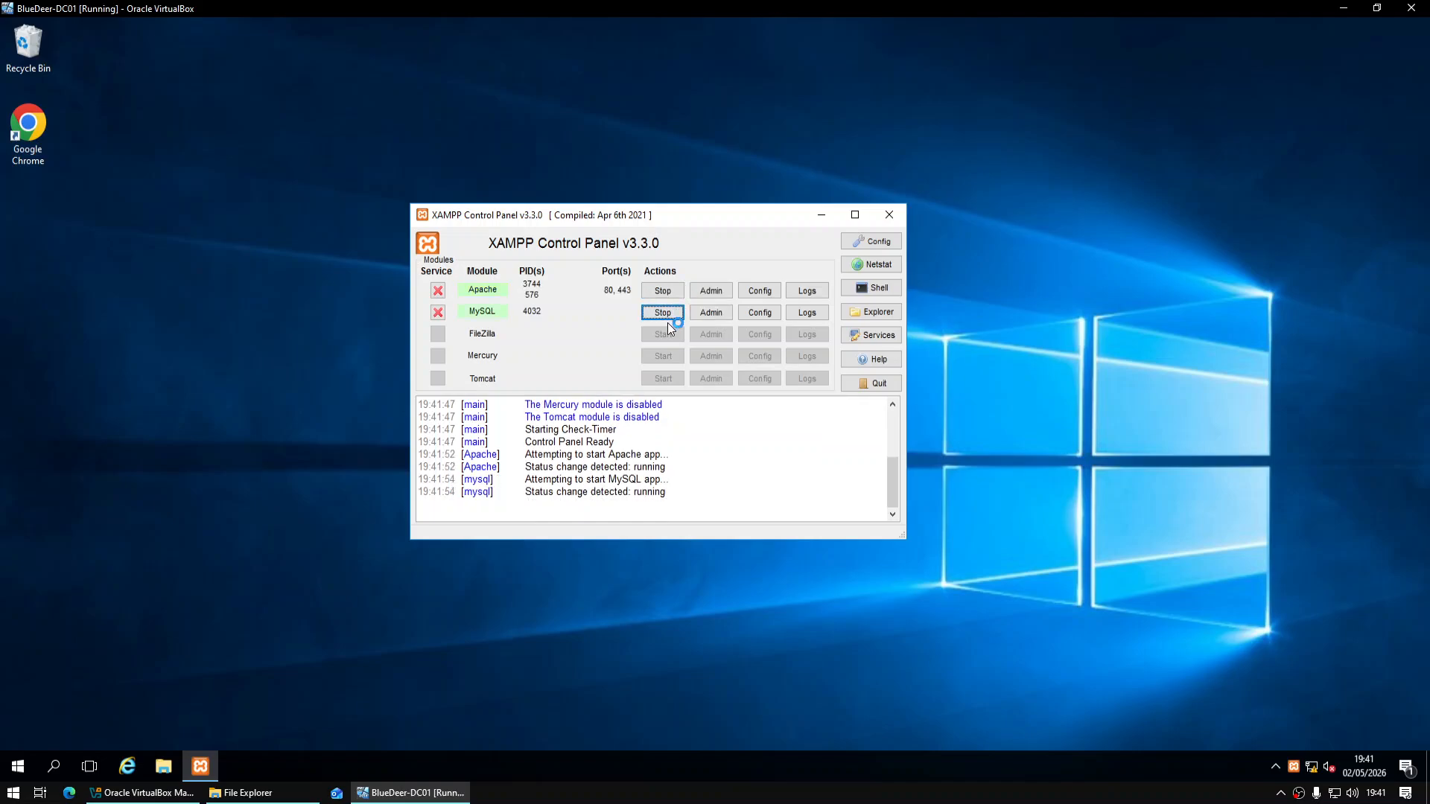
pyautogui.doubleClick(33, 131)
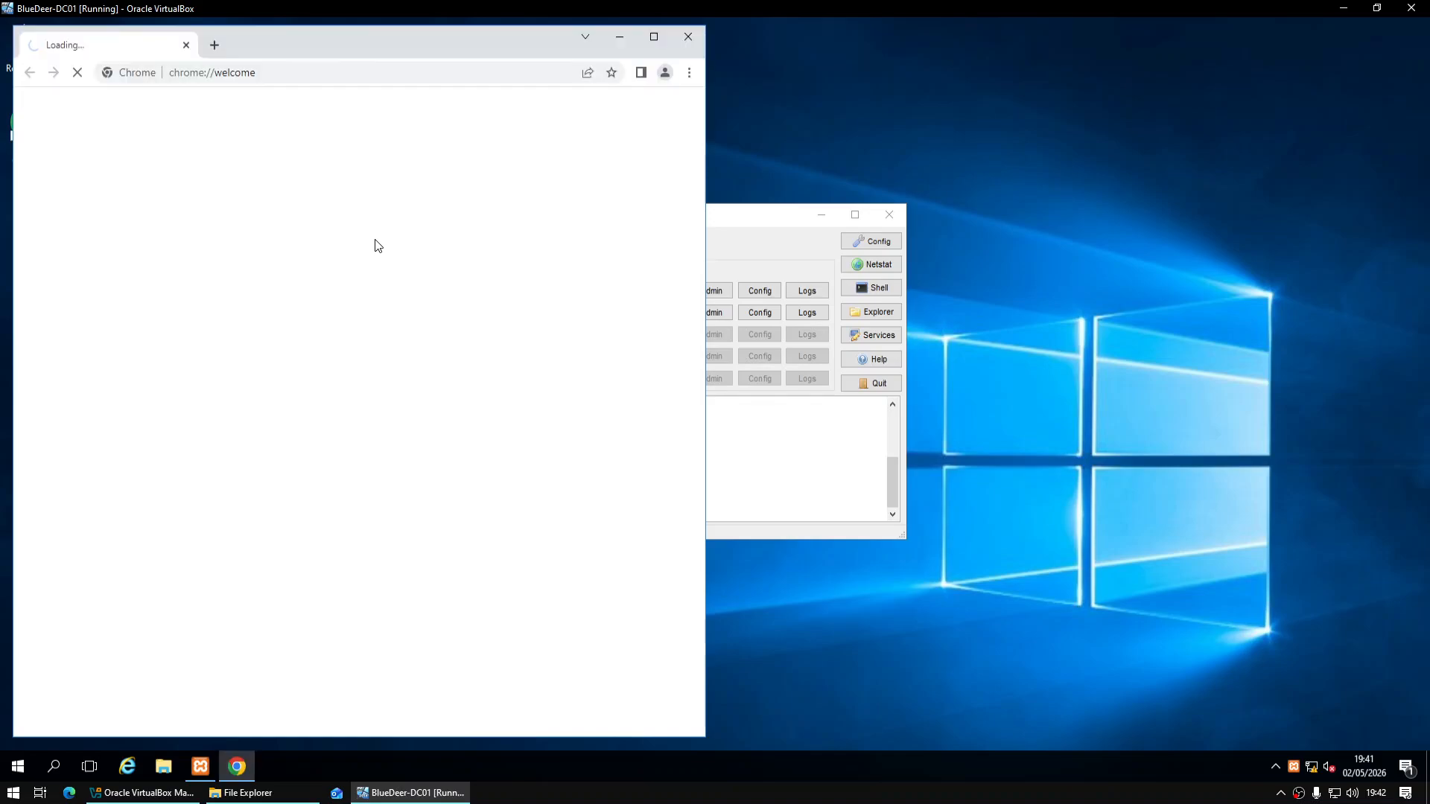
# Load localhost/phpmyadmin in maximized Chrome after 127.0.0.1/PHPMYADMIN returns Not Found
pyautogui.click(654, 37)
pyautogui.click(606, 59)
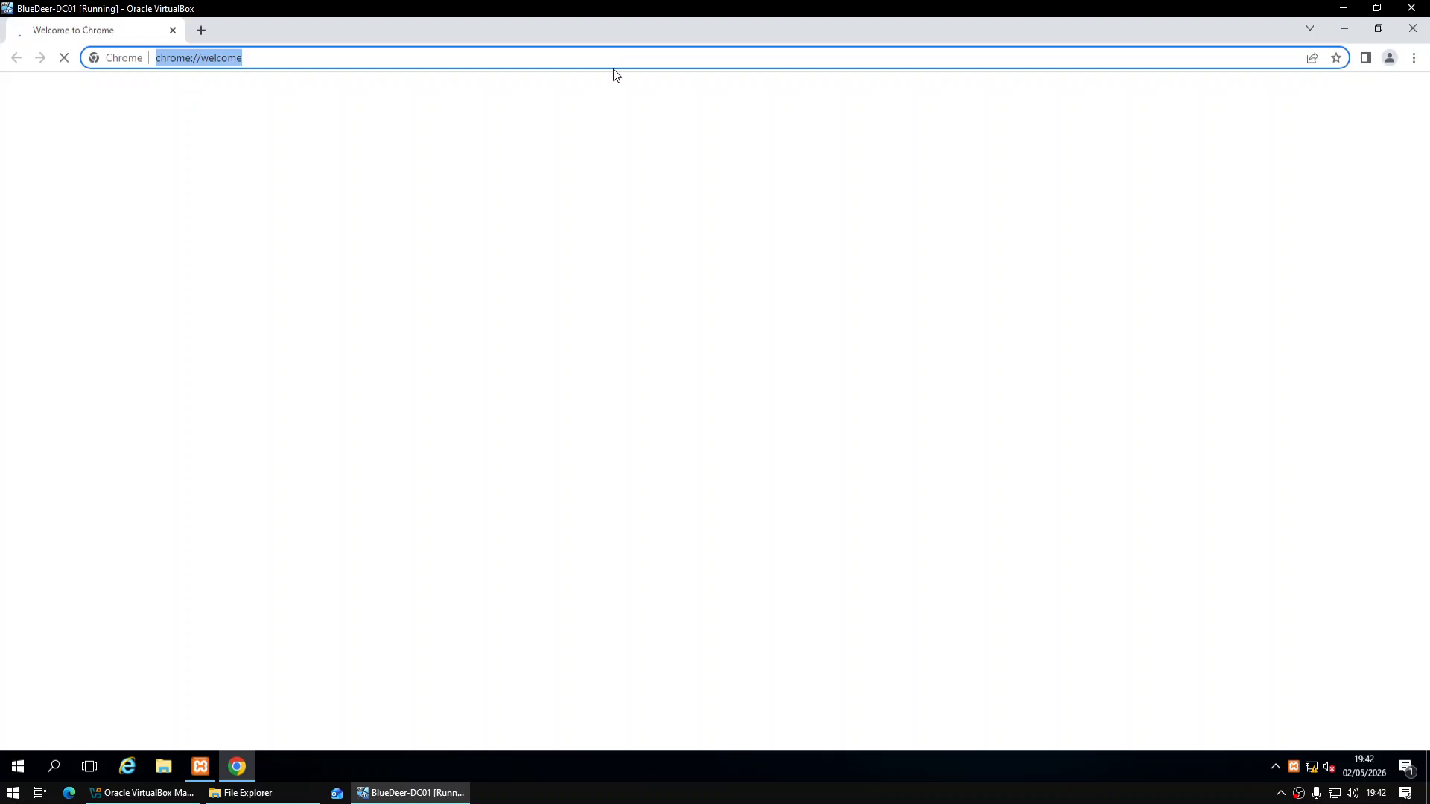
pyautogui.write('127.0')
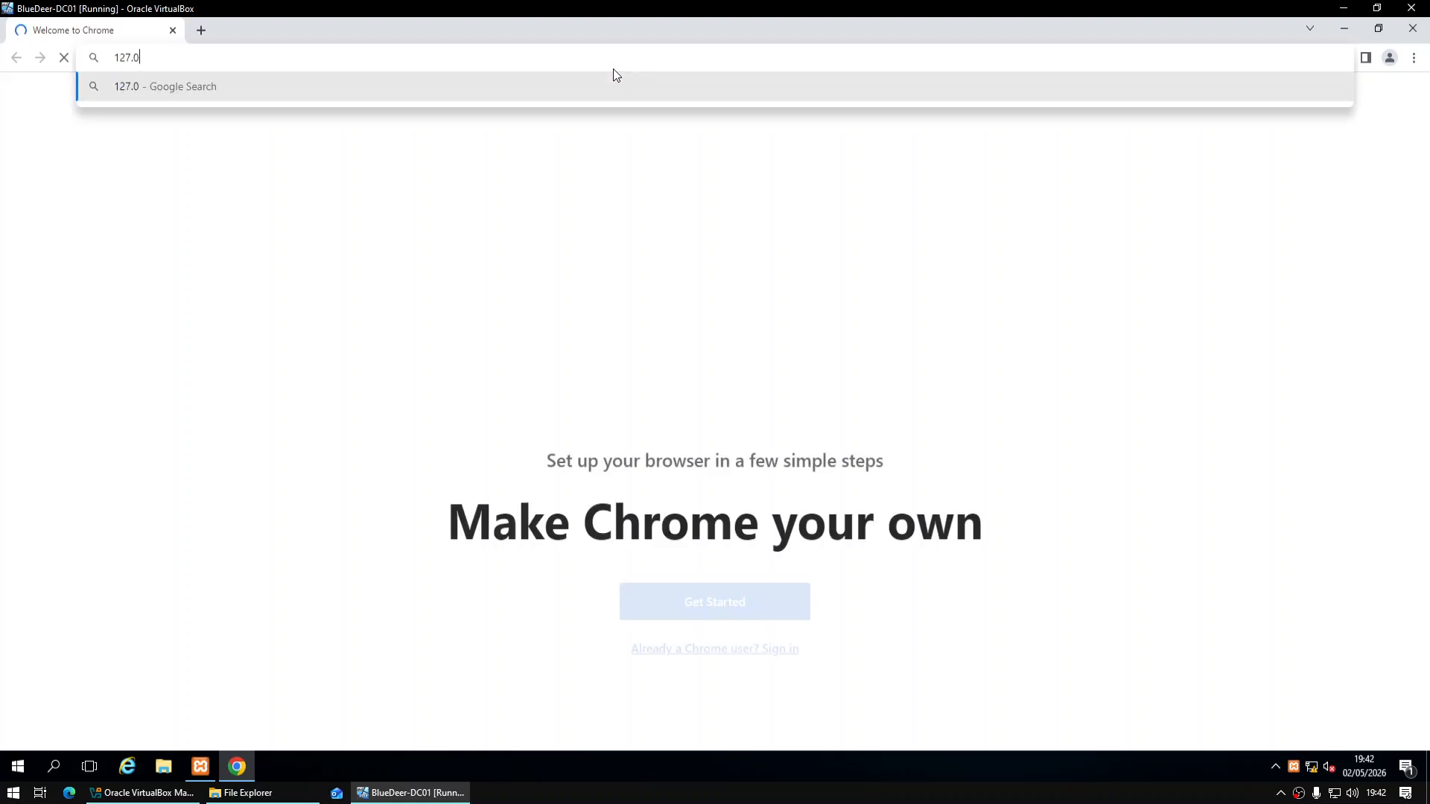
pyautogui.write('.0.1')
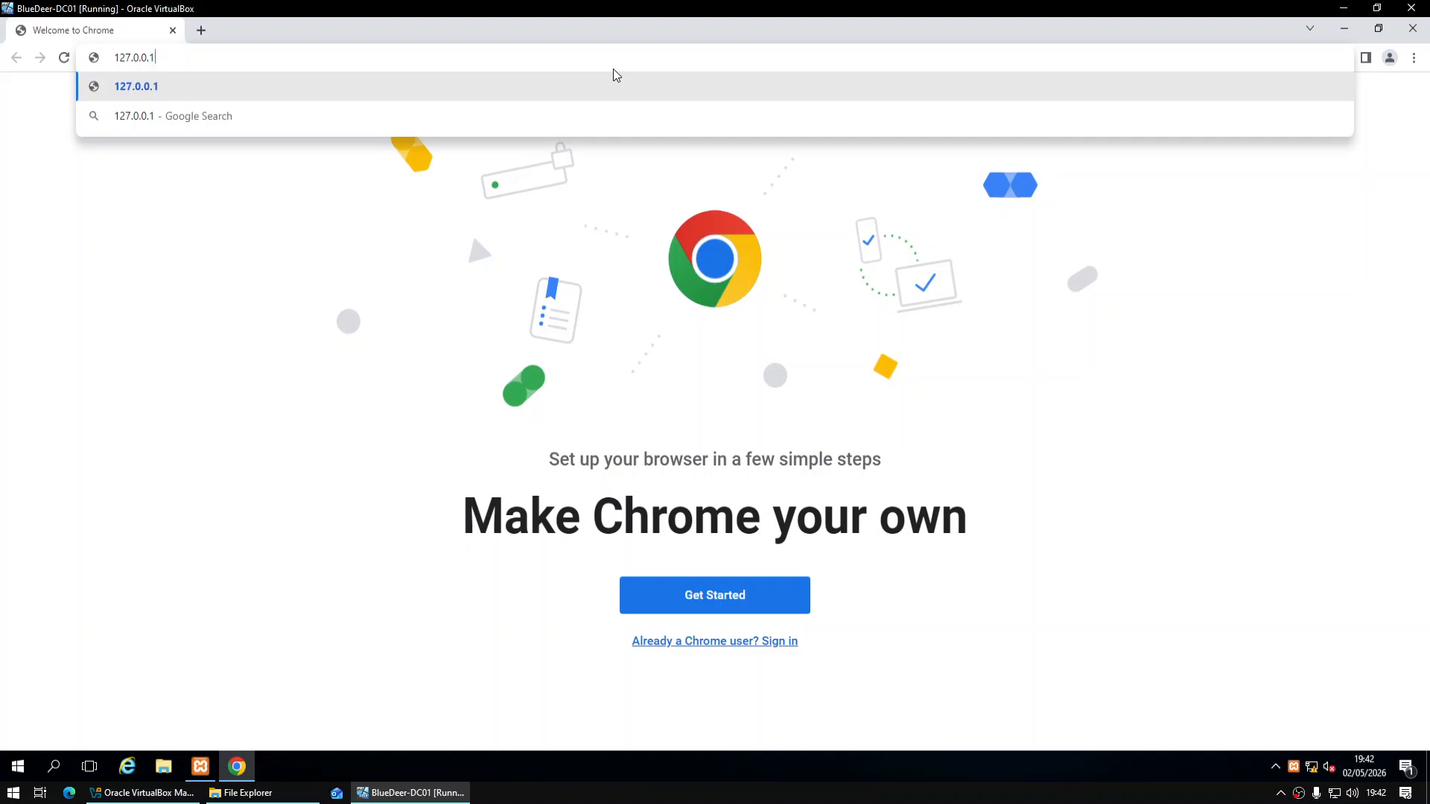
pyautogui.write('/PHPMYADMIN')
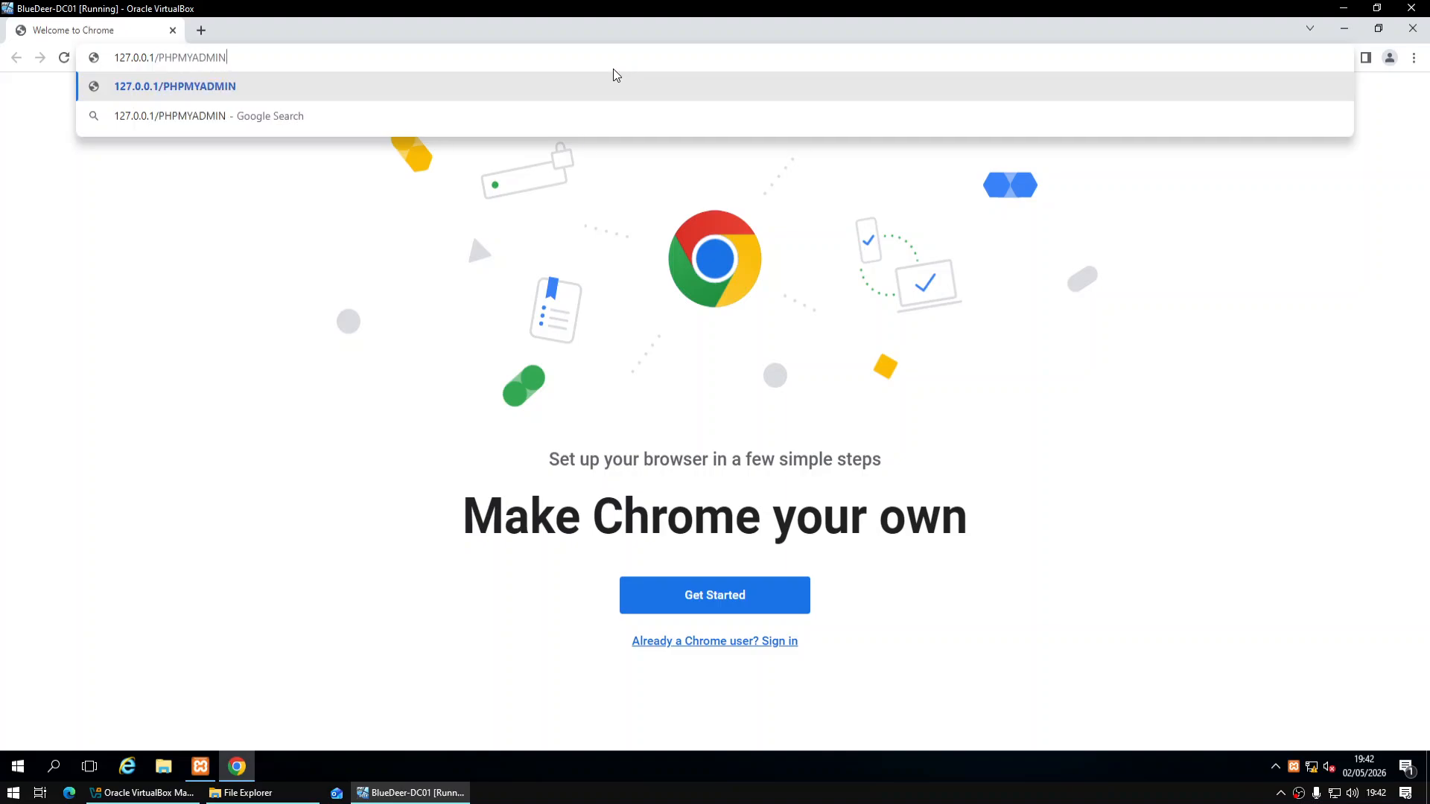
pyautogui.press('Return')
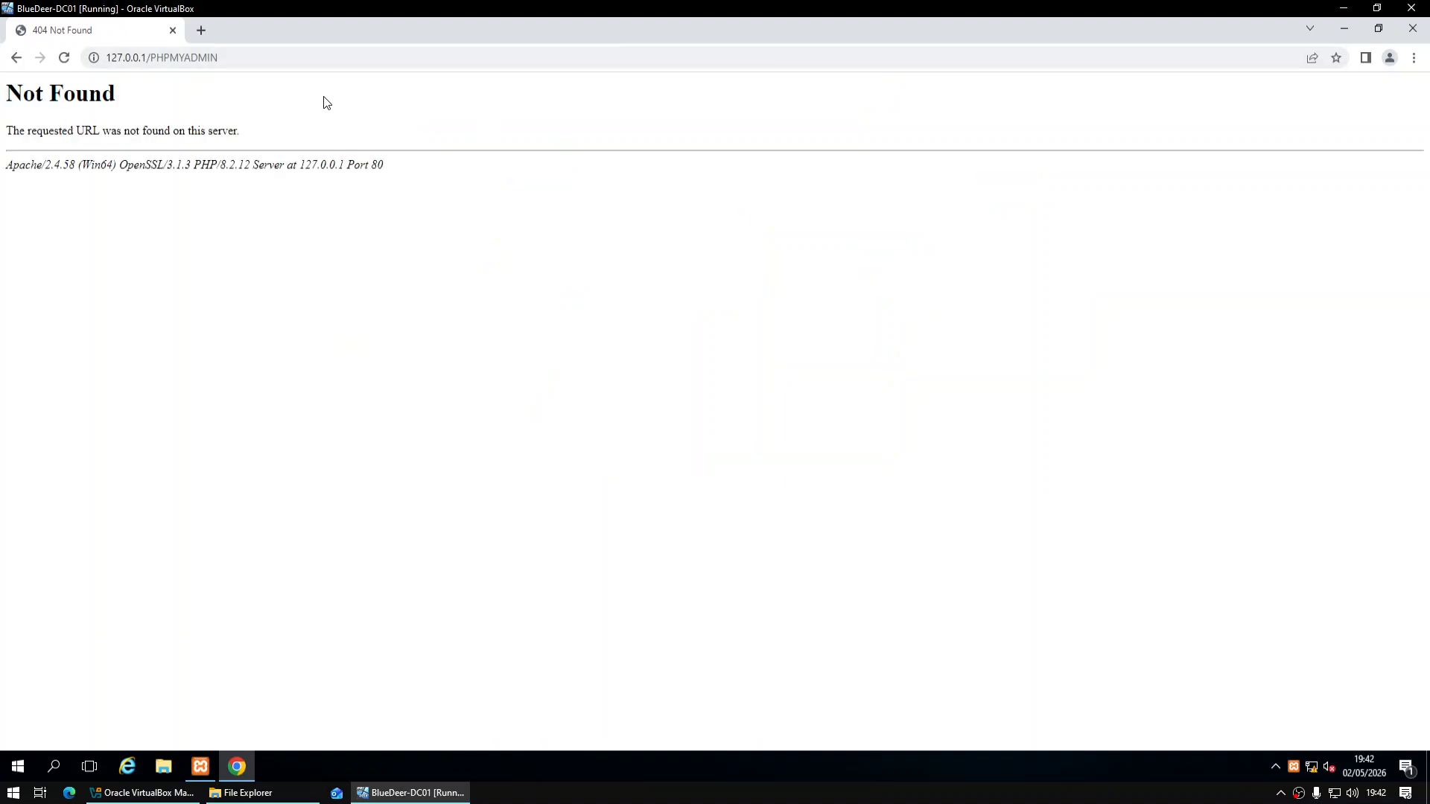
pyautogui.click(284, 58)
pyautogui.write('local')
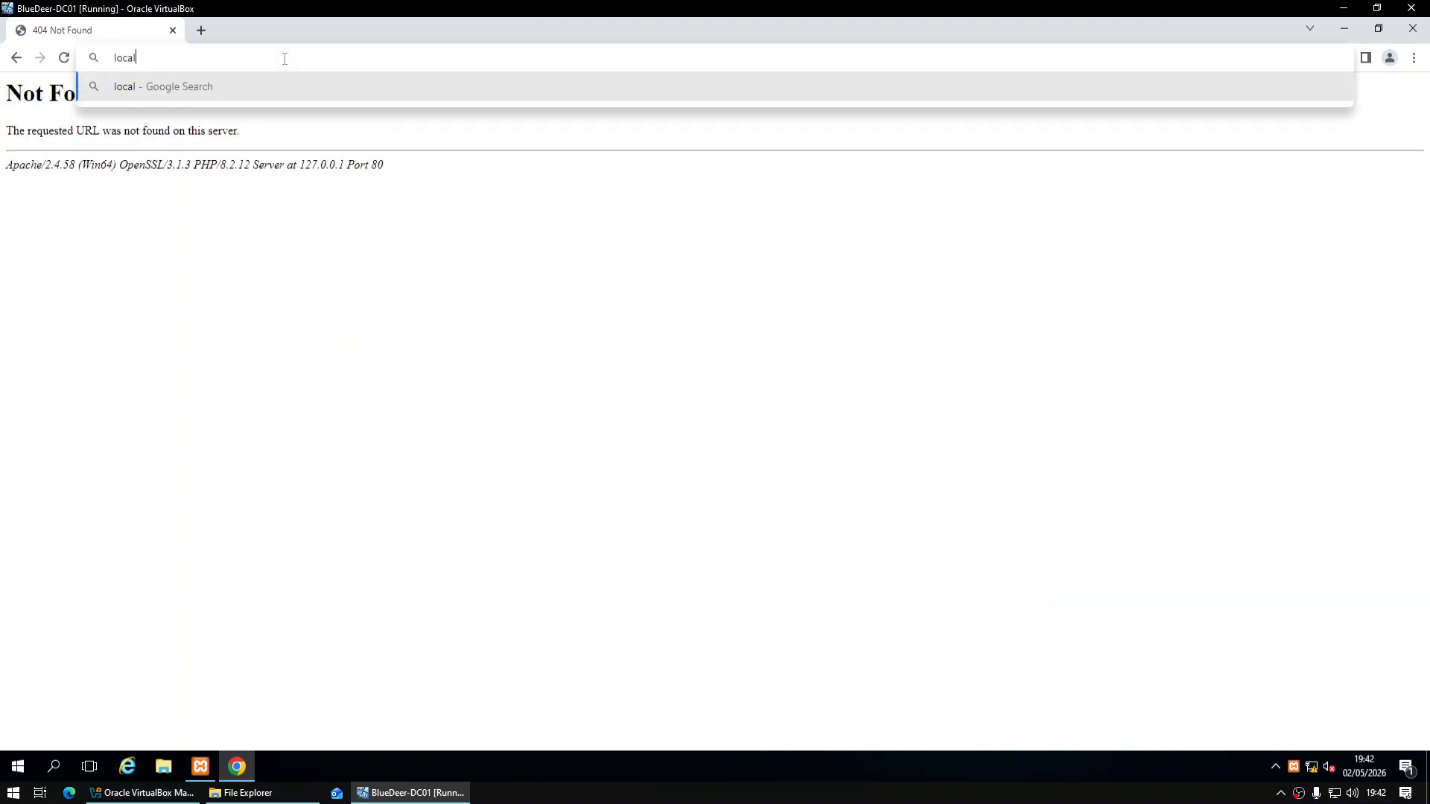
pyautogui.write('host/phpmyadmin')
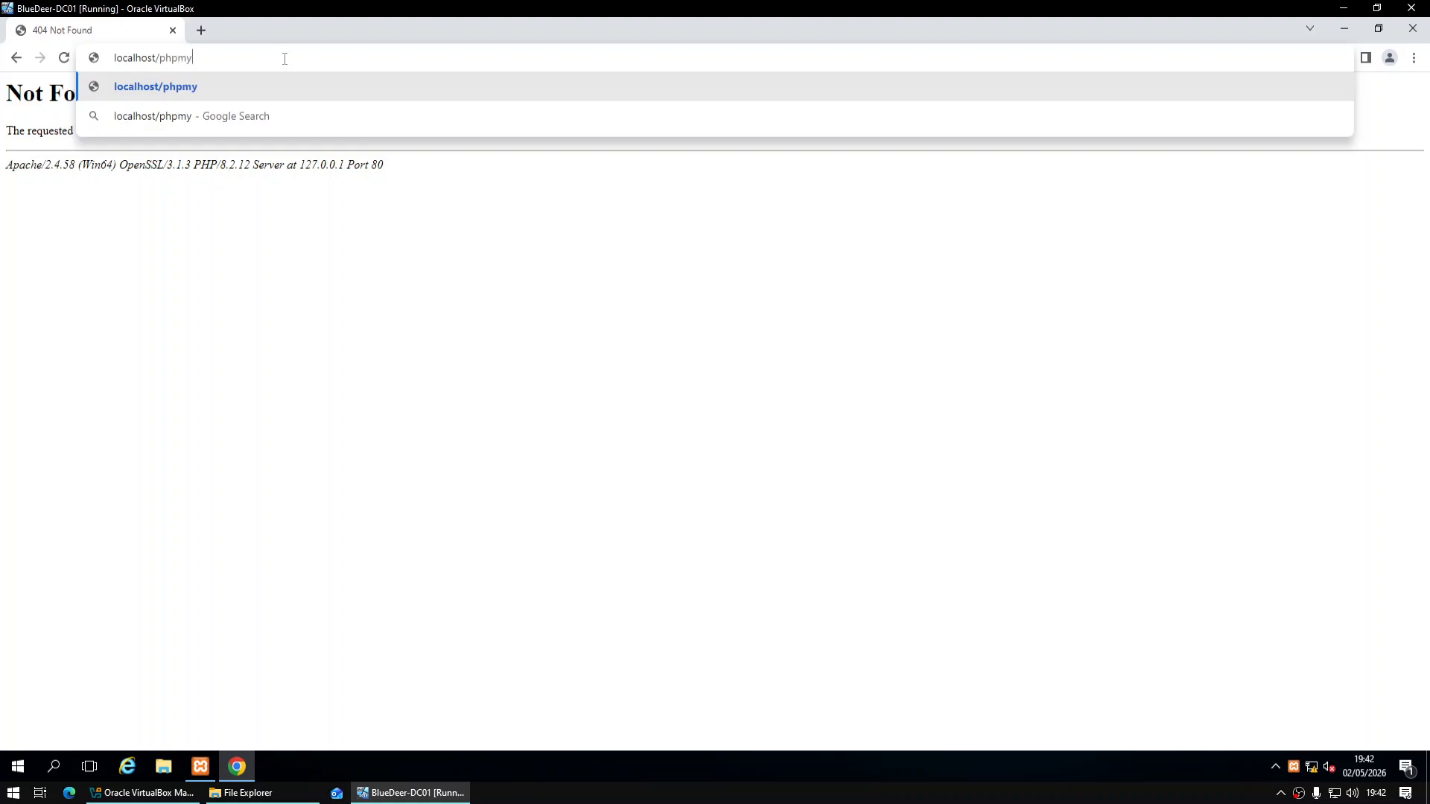
pyautogui.press('Return')
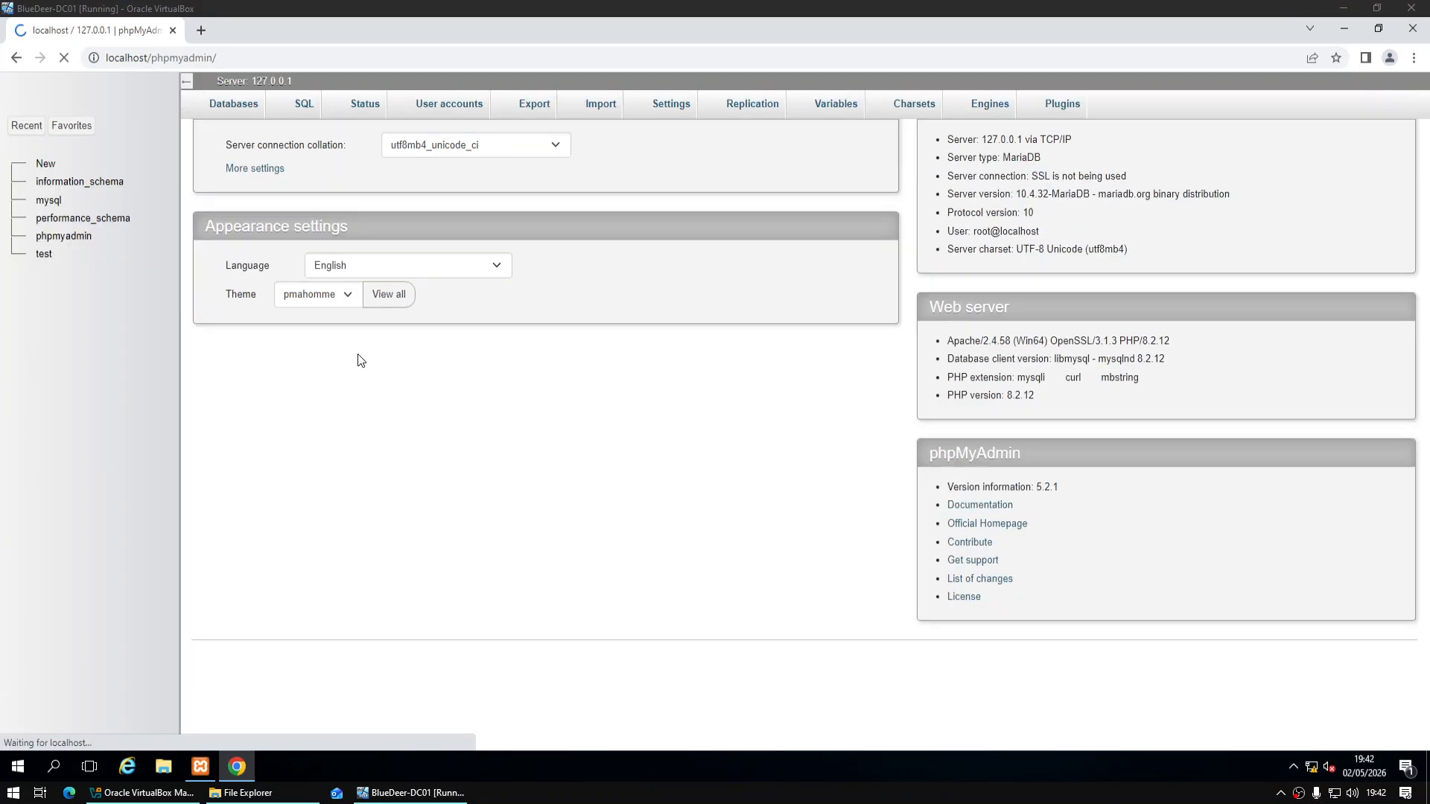
# Create a new empty database named osticket
pyautogui.click(56, 176)
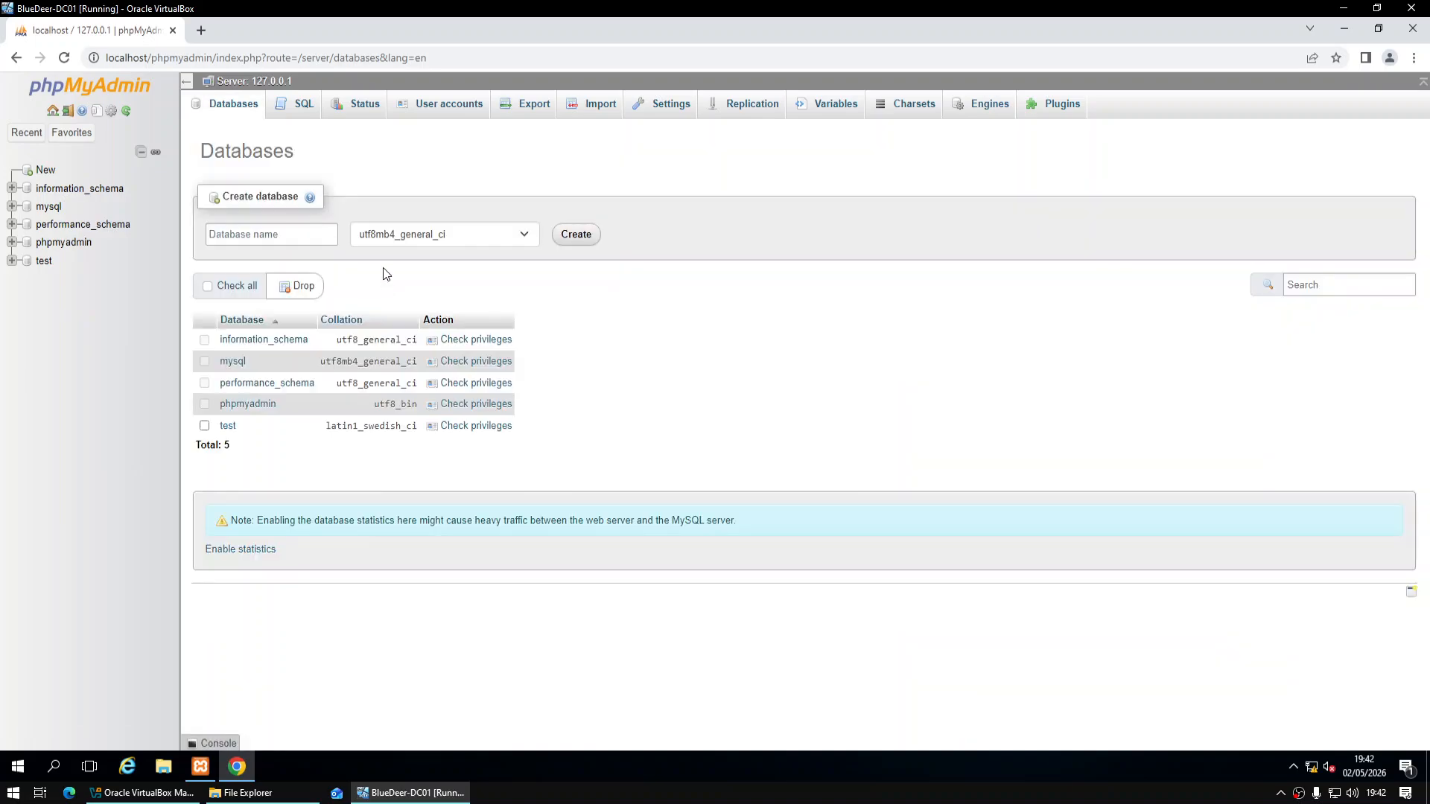
pyautogui.click(302, 231)
pyautogui.write('osticket')
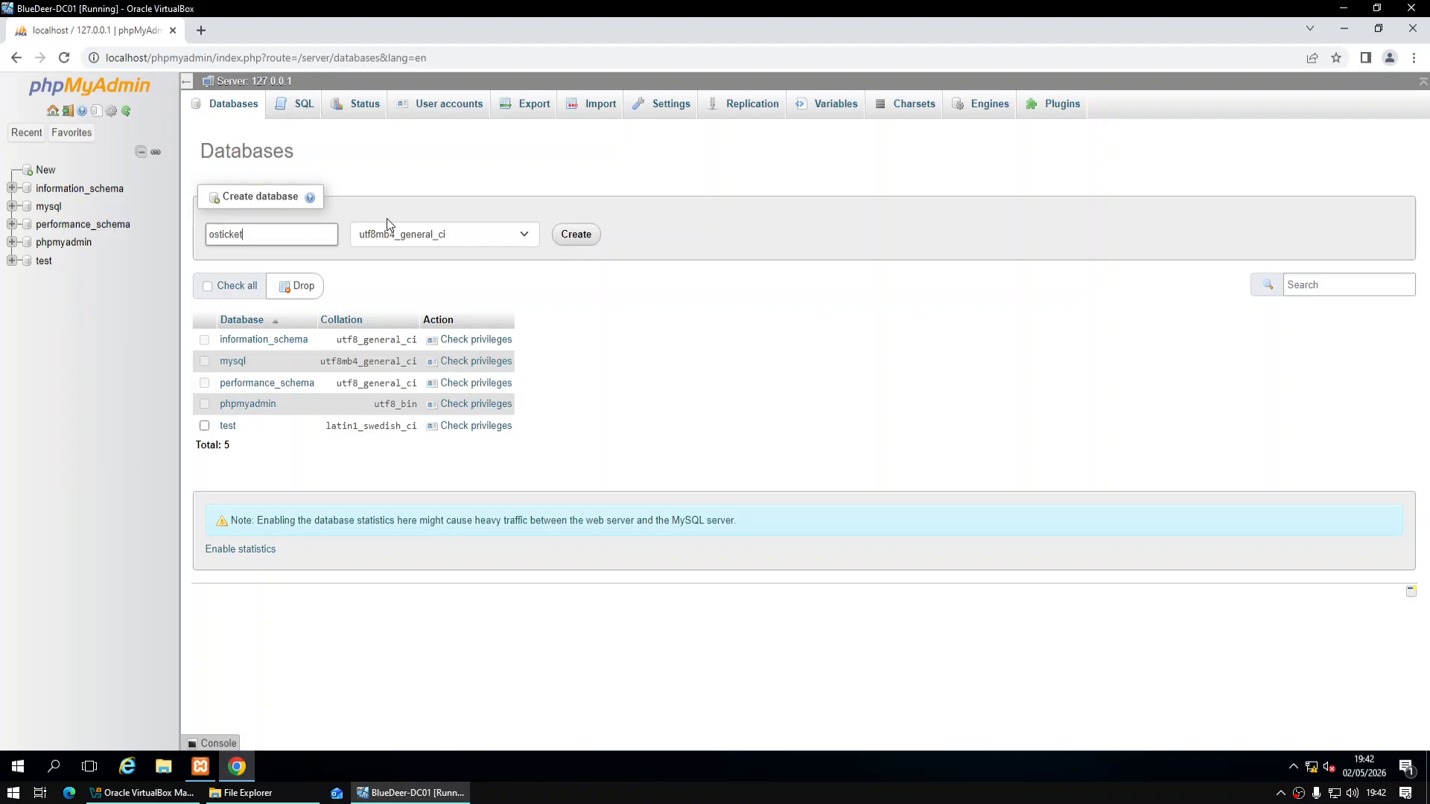
pyautogui.click(571, 235)
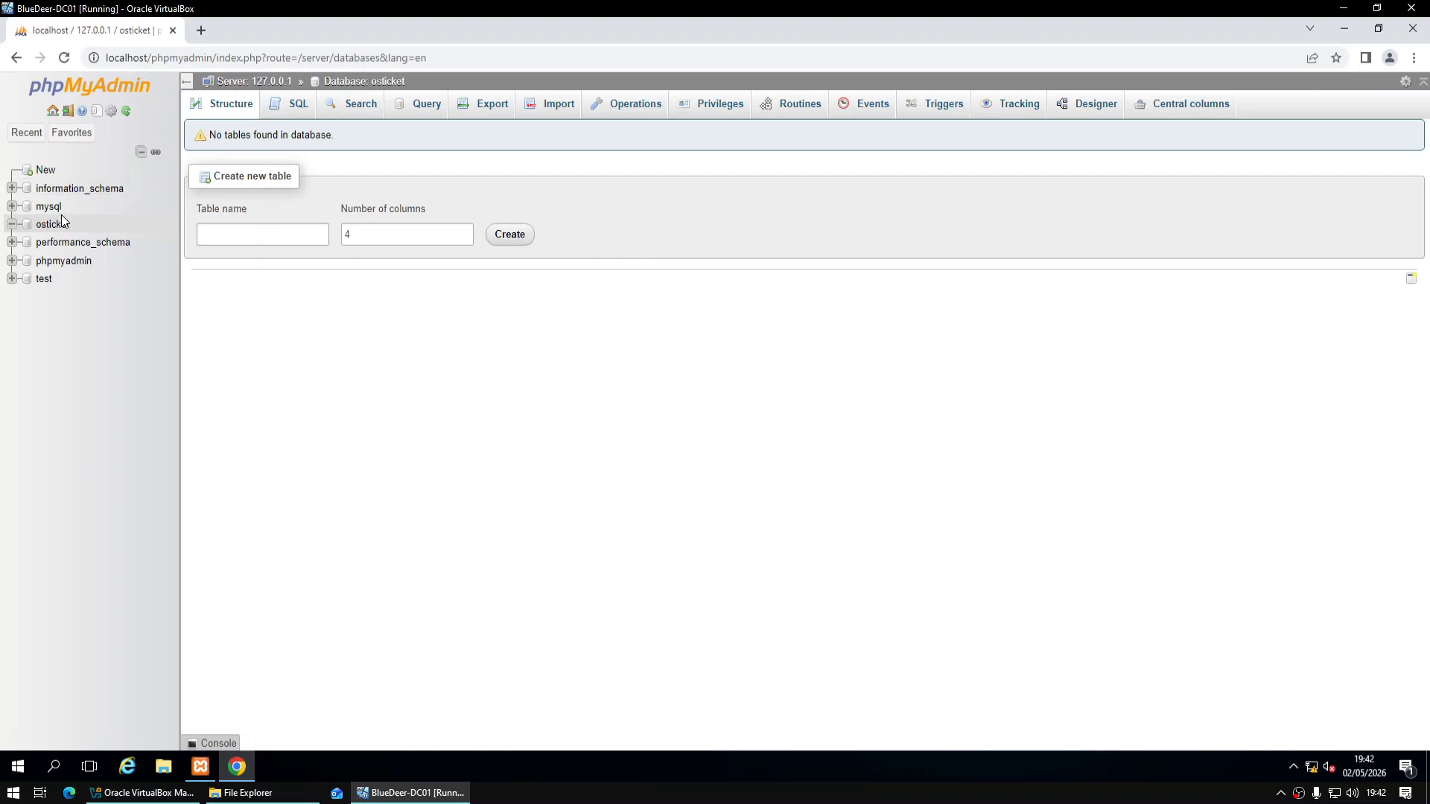
# Return to the phpMyAdmin home page and show the User accounts overview
pyautogui.click(57, 134)
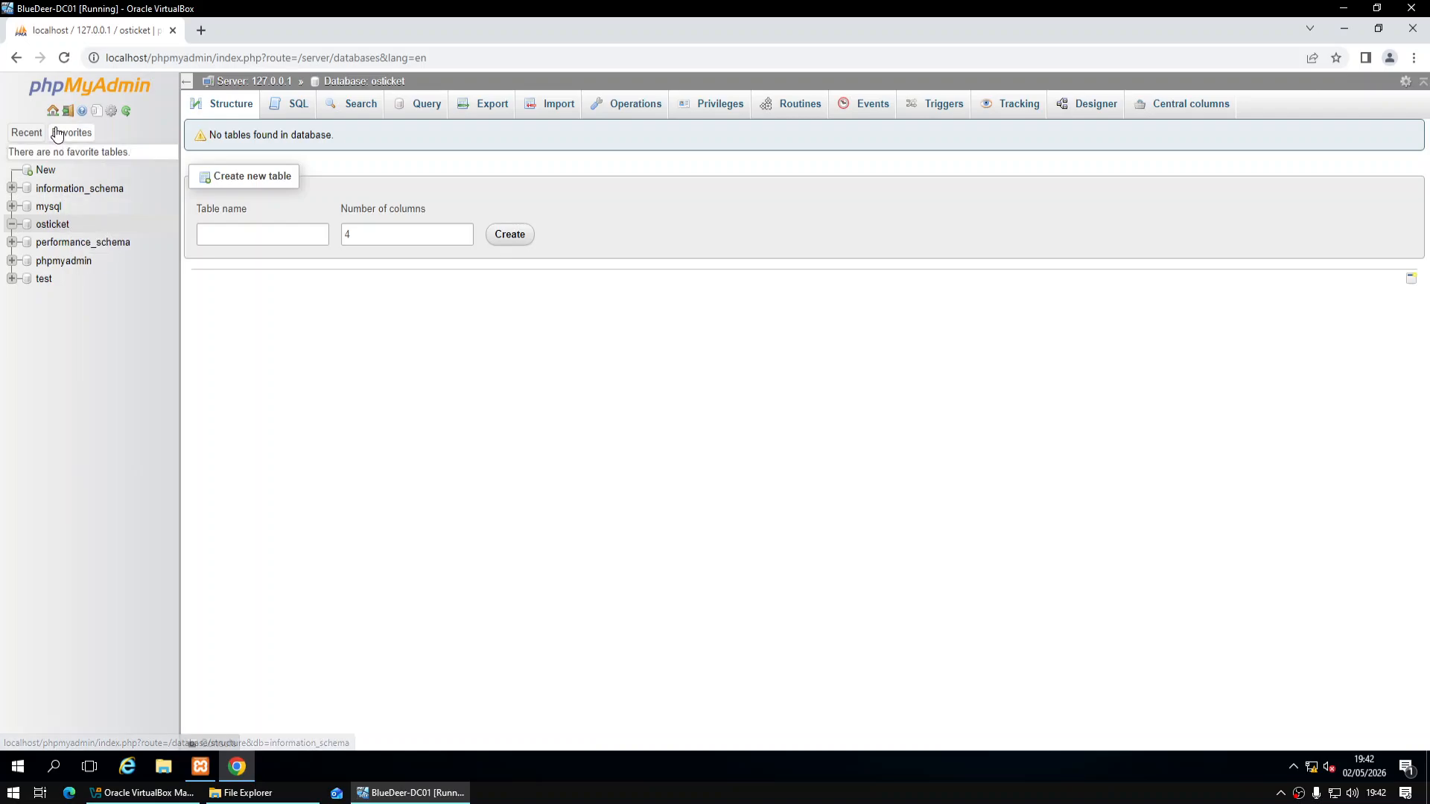
pyautogui.click(55, 112)
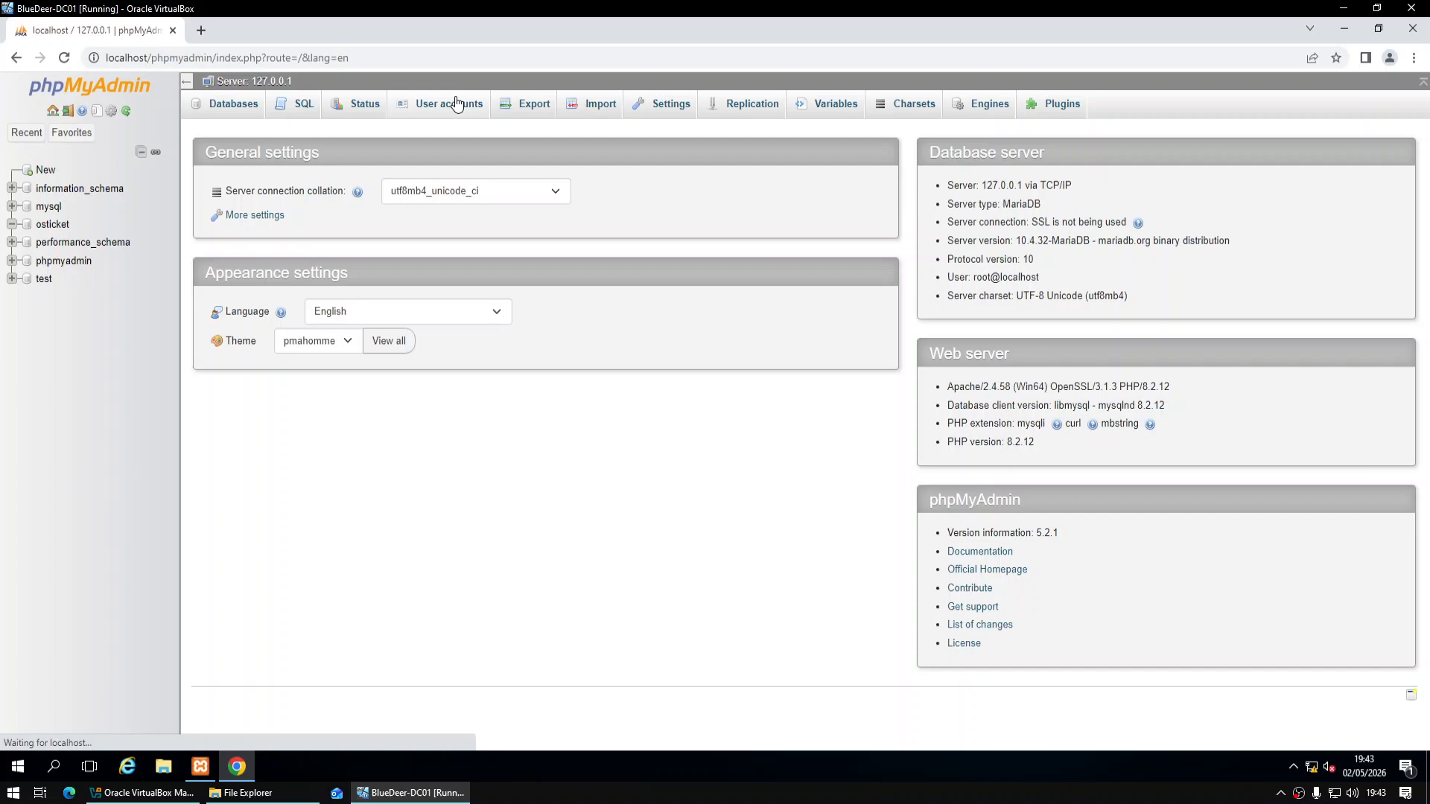
pyautogui.click(457, 105)
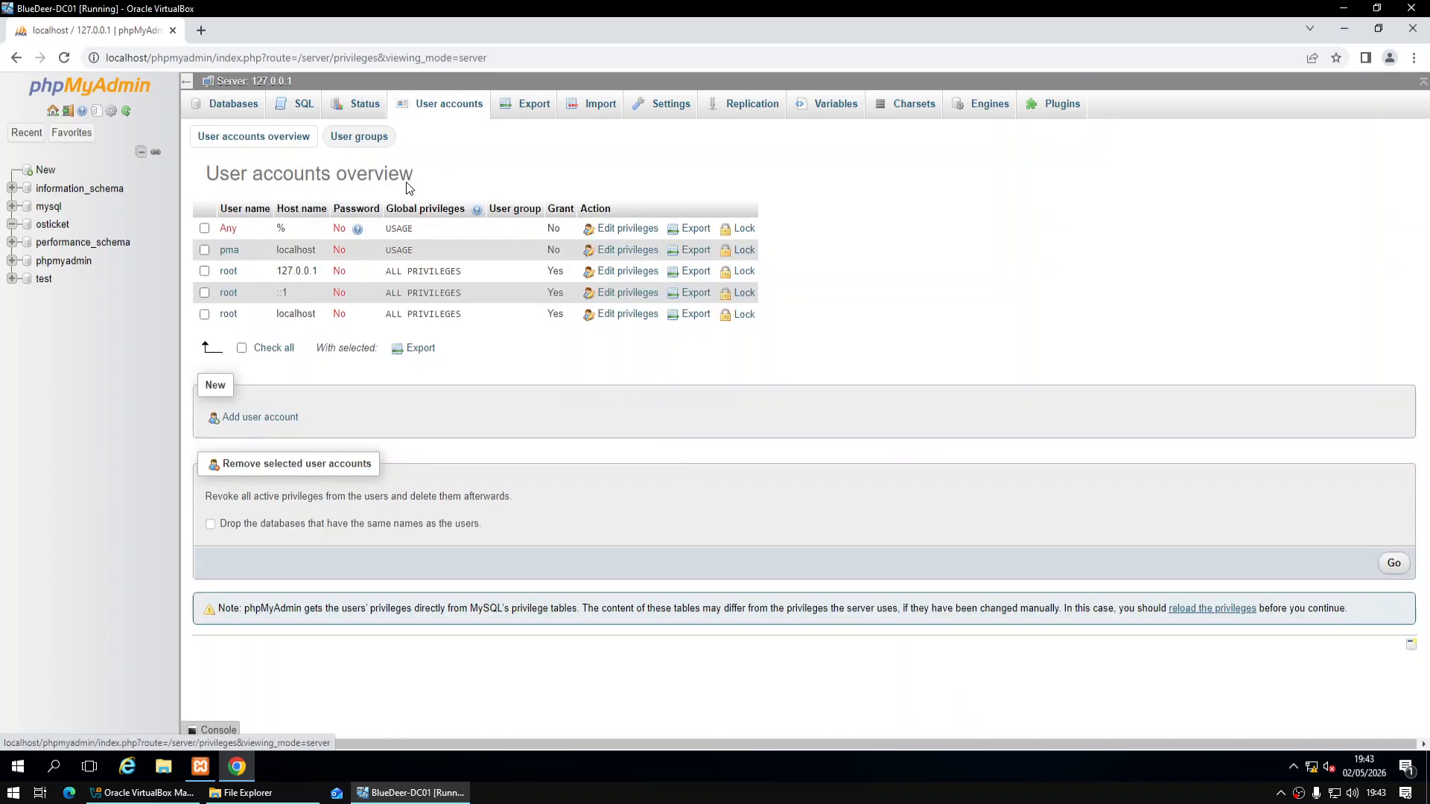
# Add a user account with a password and all global privileges, declining Chrome's password save
pyautogui.click(253, 420)
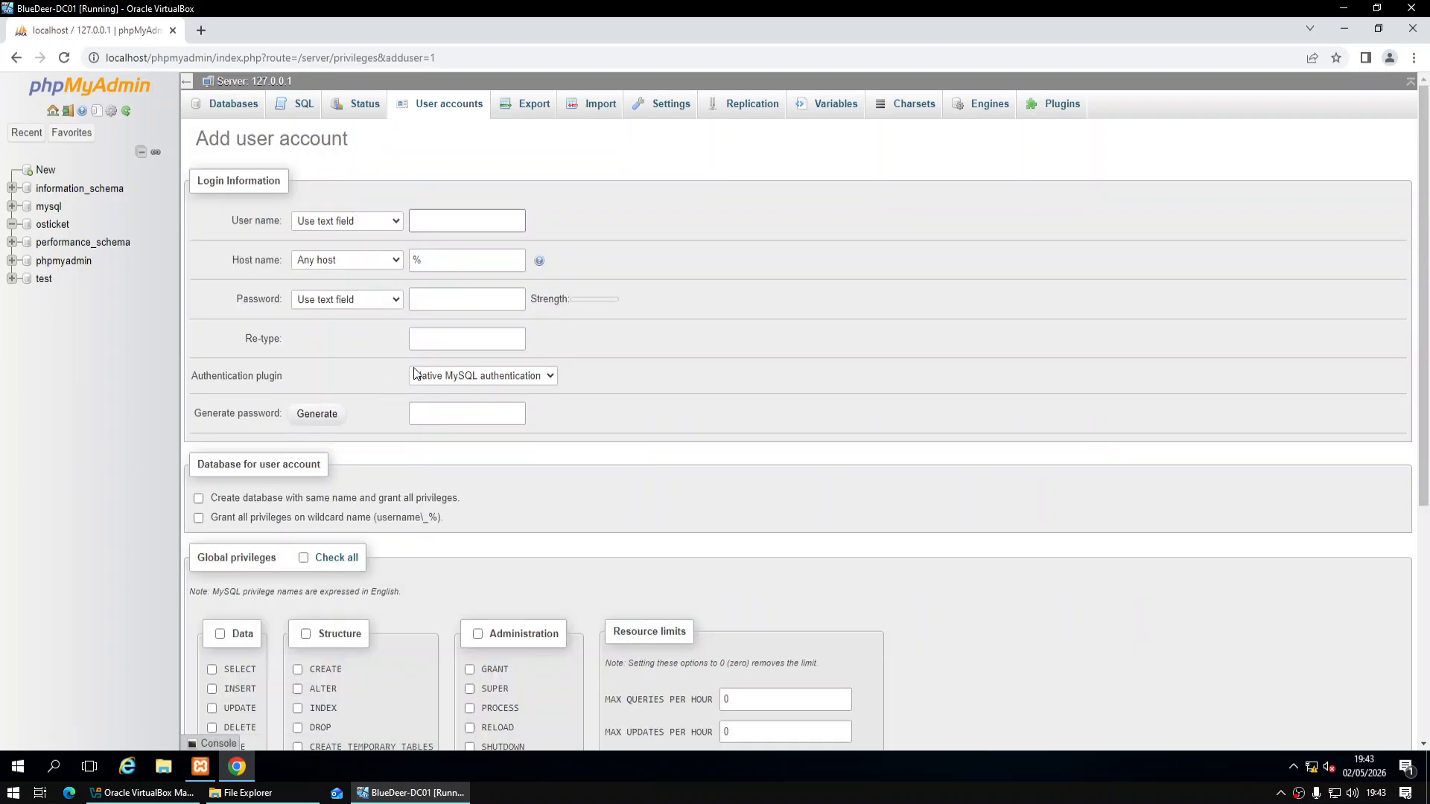
pyautogui.click(477, 218)
pyautogui.press('Tab')
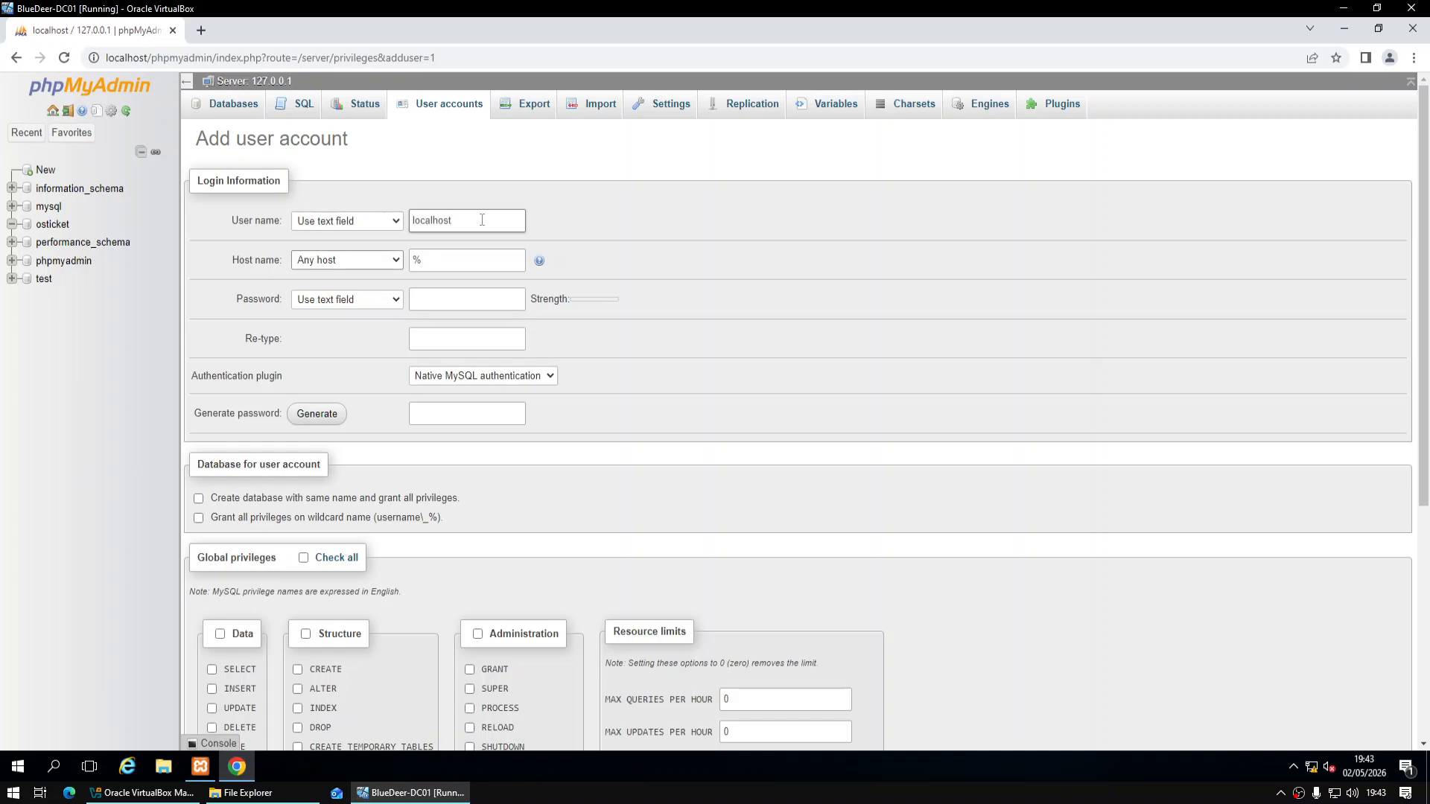
pyautogui.press('Tab')
pyautogui.press('Tab')
pyautogui.press('Tab')
pyautogui.write('Passw')
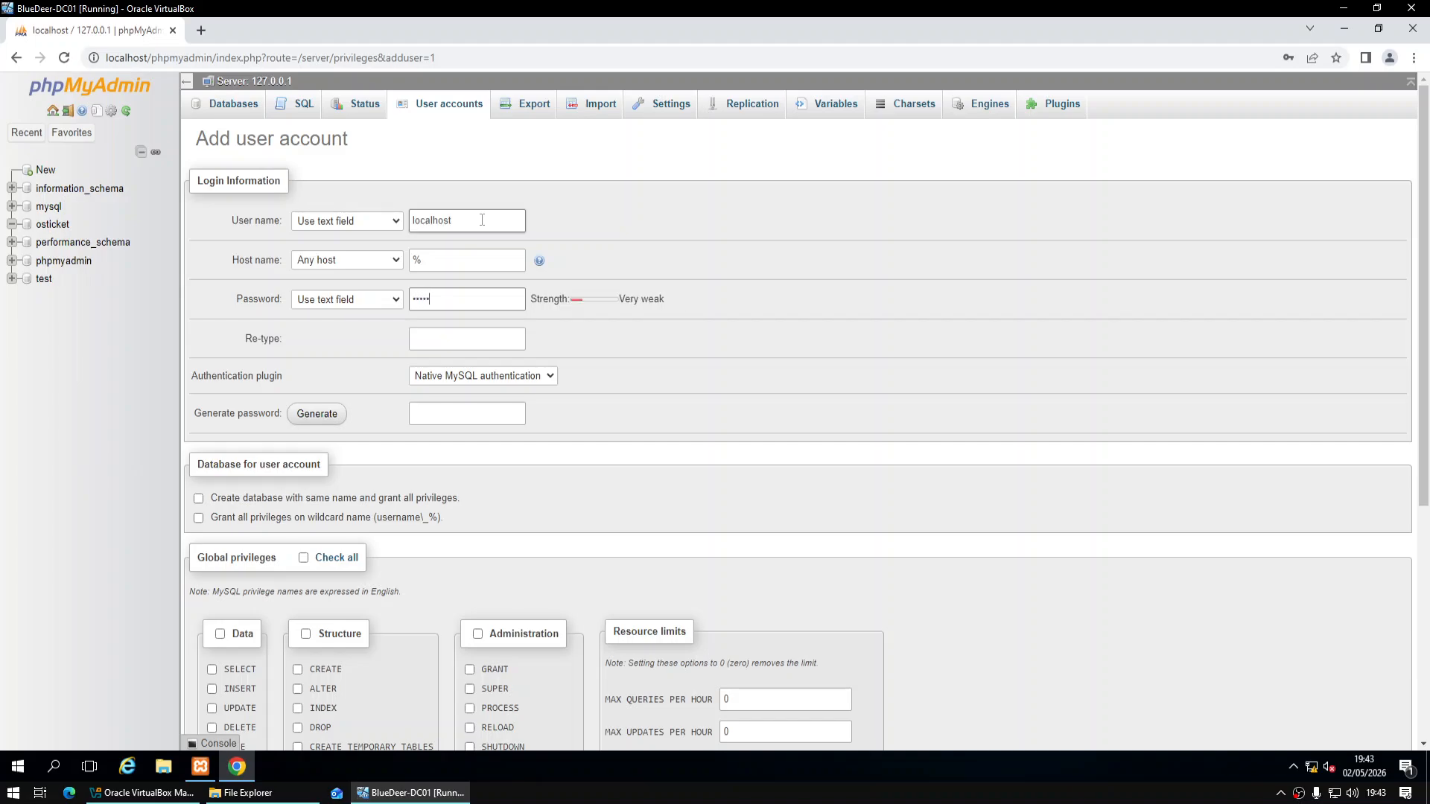
pyautogui.write('•••••••')
pyautogui.press('Tab')
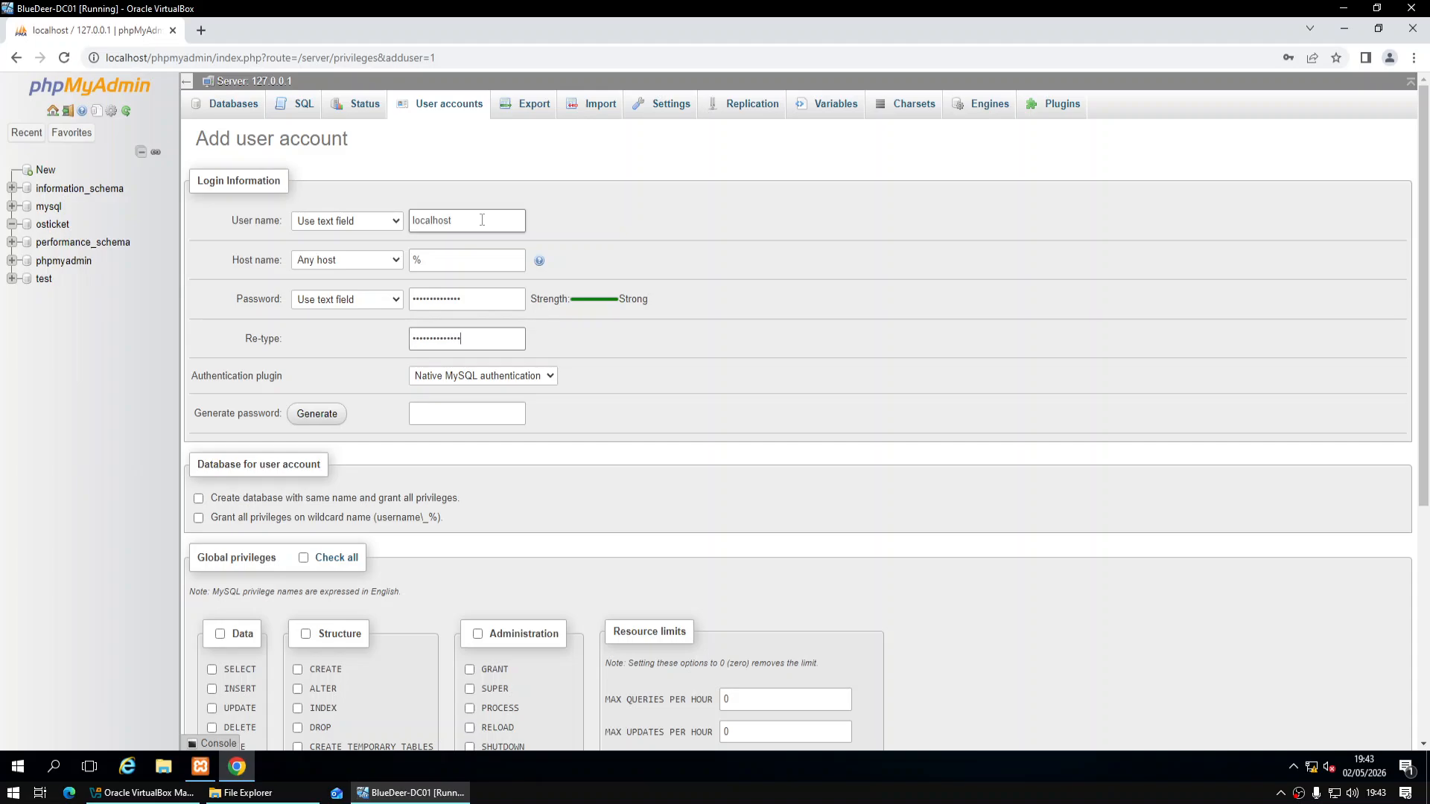
pyautogui.scroll(-3, 335, 523)
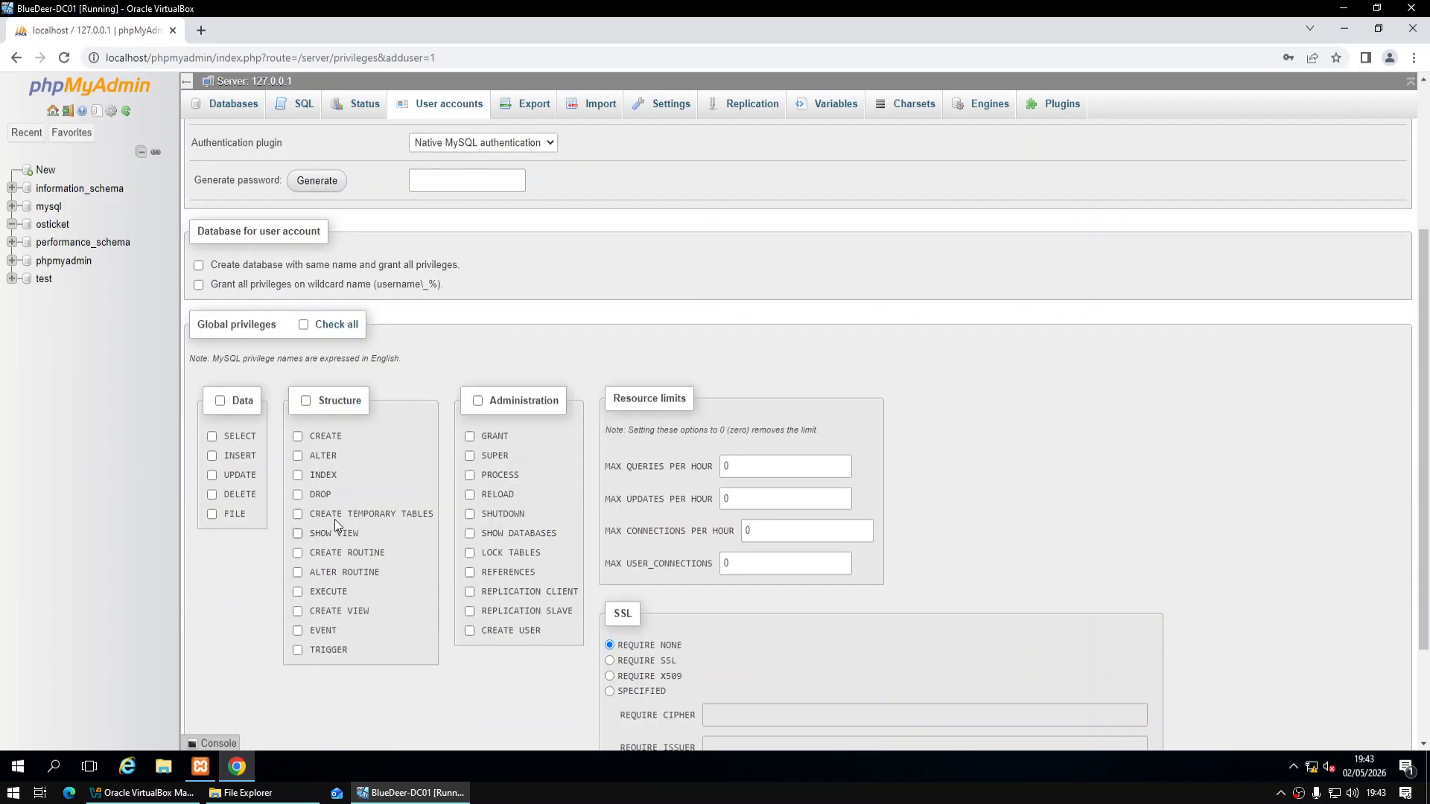
pyautogui.click(333, 327)
pyautogui.scroll(-2, 543, 493)
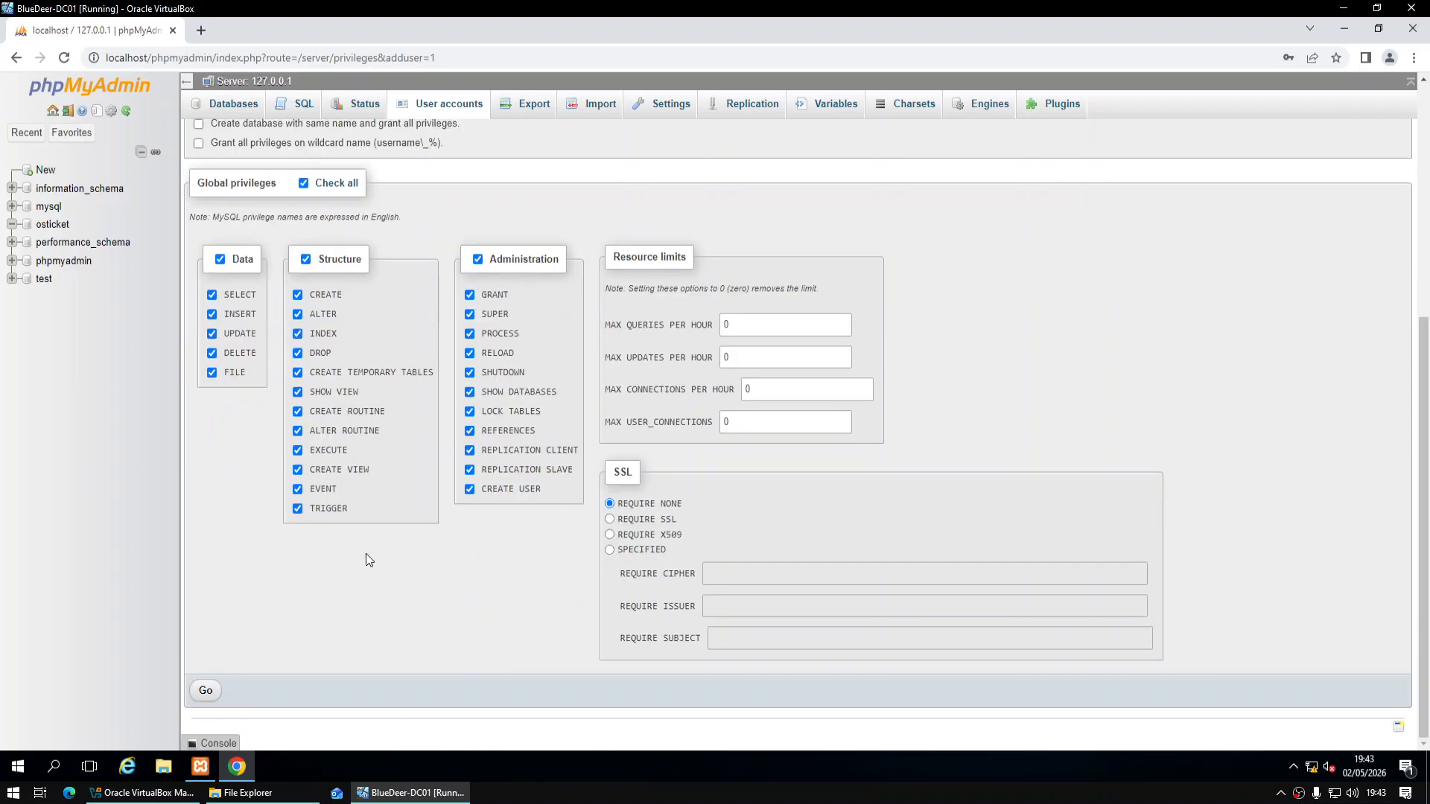
pyautogui.click(206, 690)
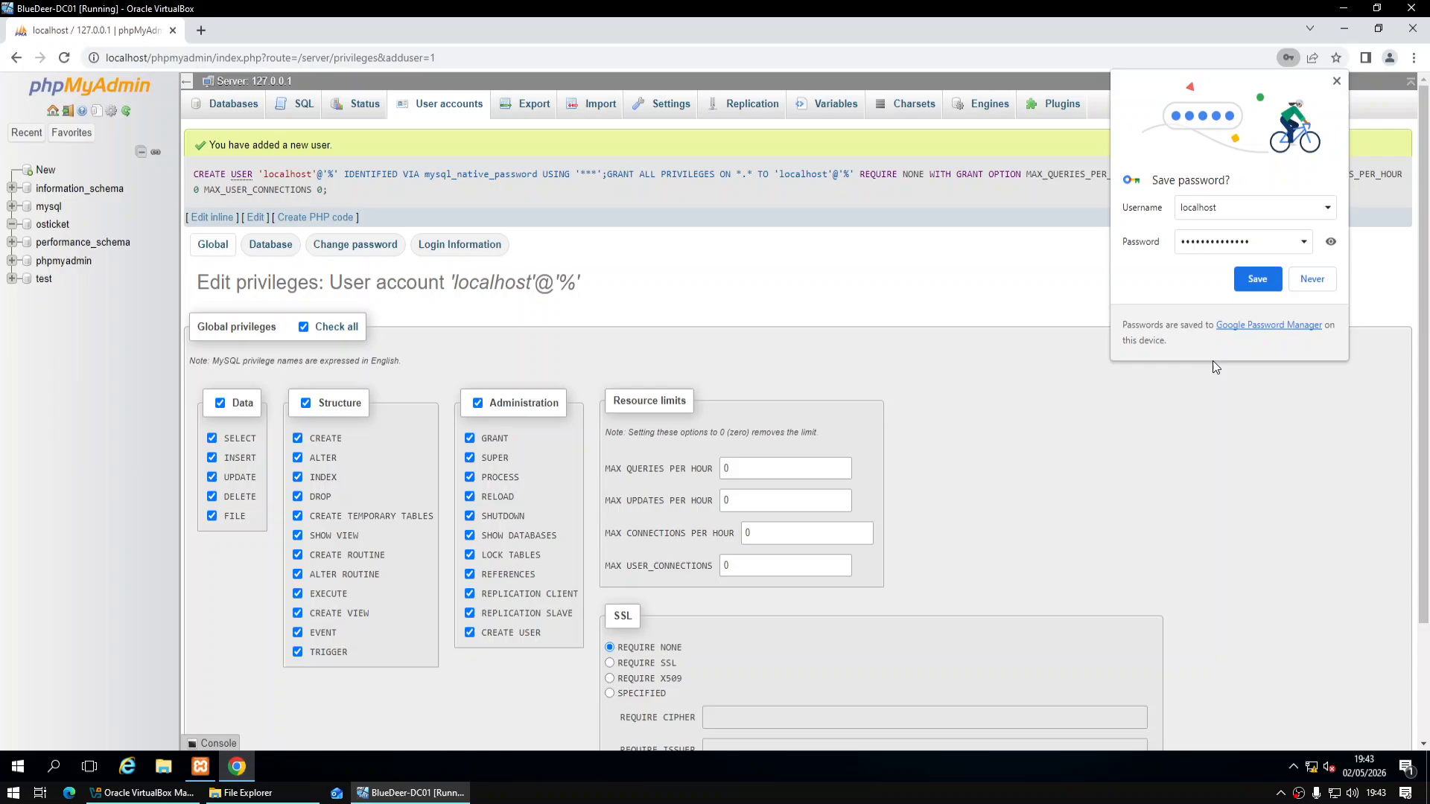
pyautogui.click(1312, 279)
pyautogui.scroll(-2, 551, 506)
pyautogui.scroll(2, 571, 482)
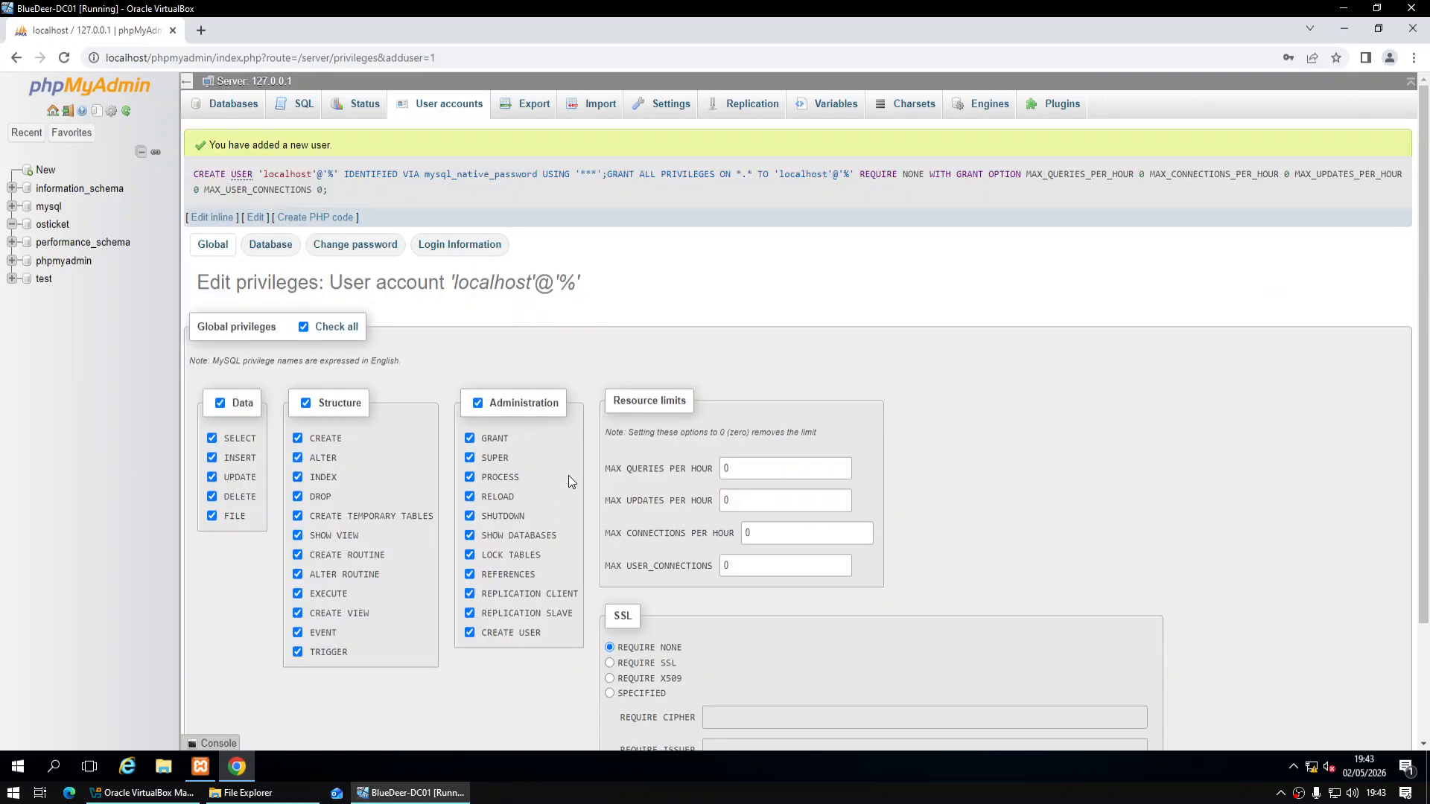
# Load localhost in a new tab and advance the osTicket installer to the missing ost-config.php error
pyautogui.click(203, 33)
pyautogui.write('localhost')
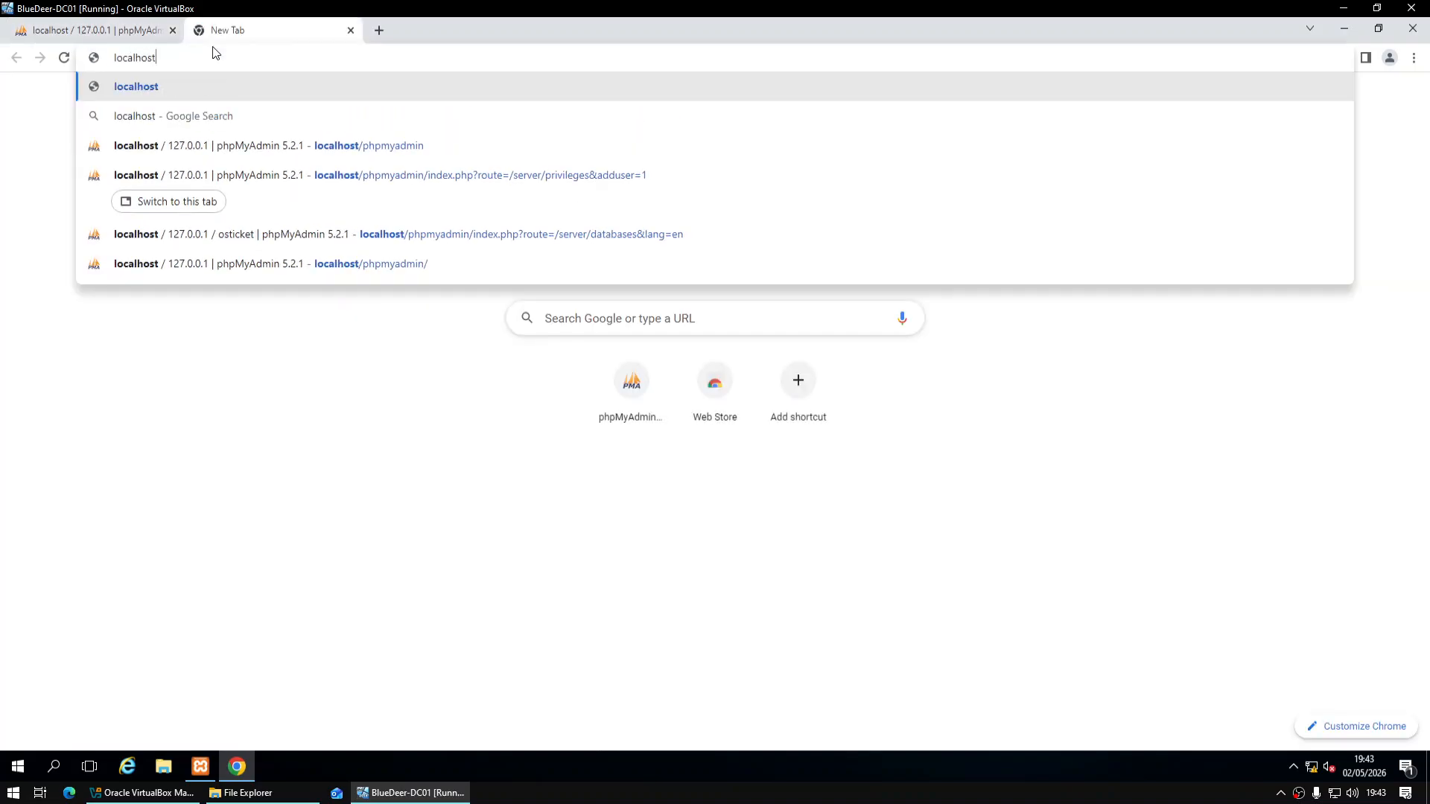
pyautogui.press('Return')
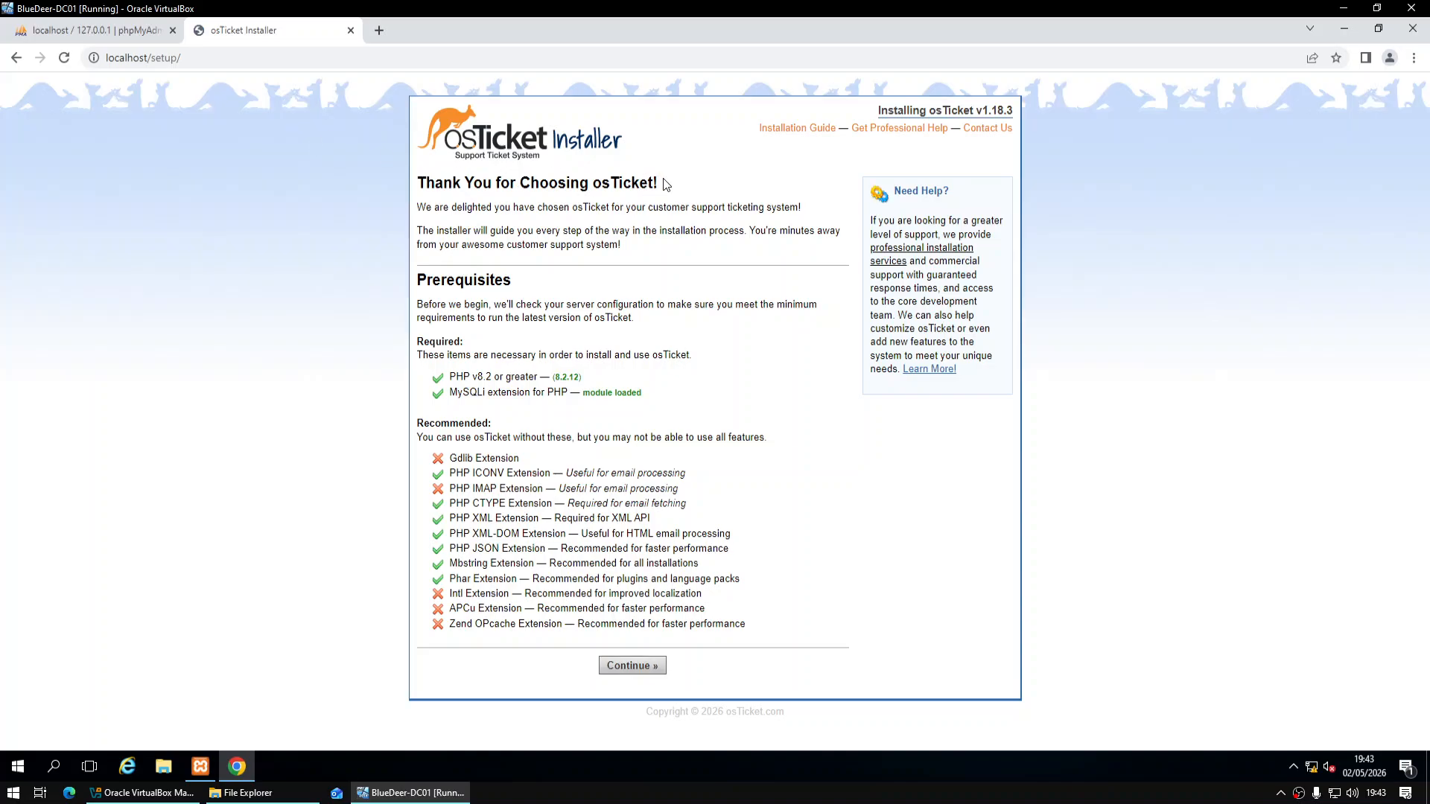
pyautogui.click(635, 667)
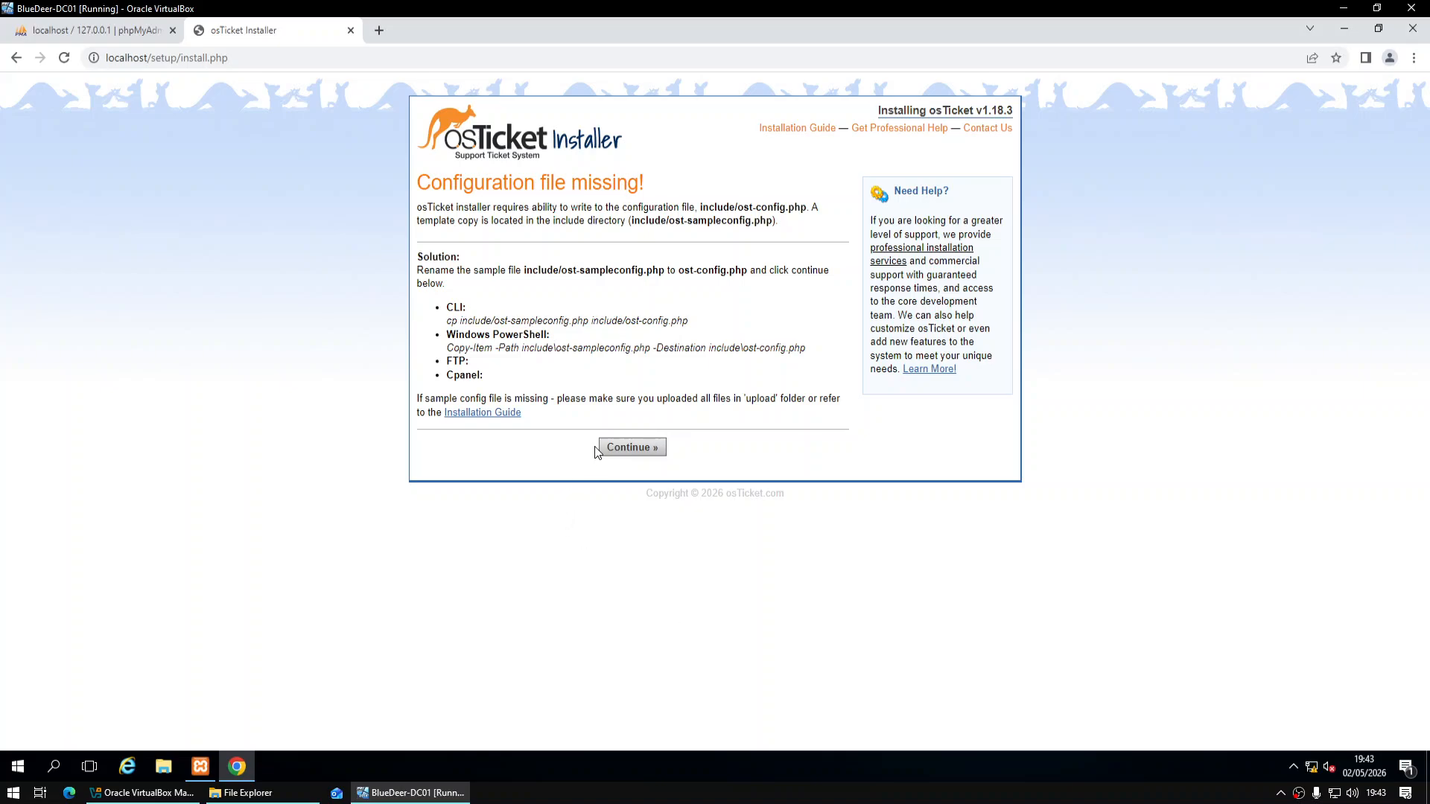
pyautogui.click(635, 445)
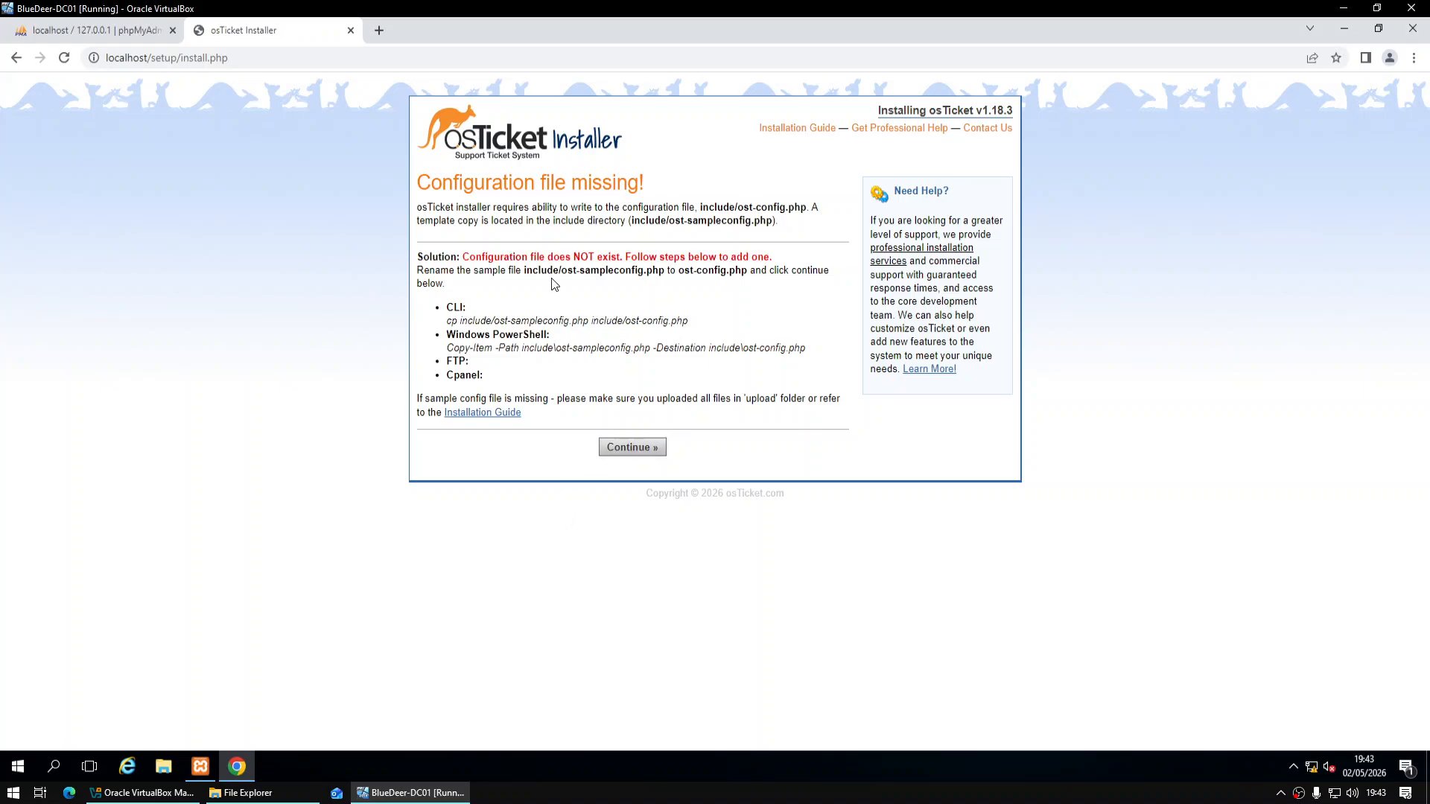
pyautogui.moveTo(471, 256); pyautogui.dragTo(767, 258)
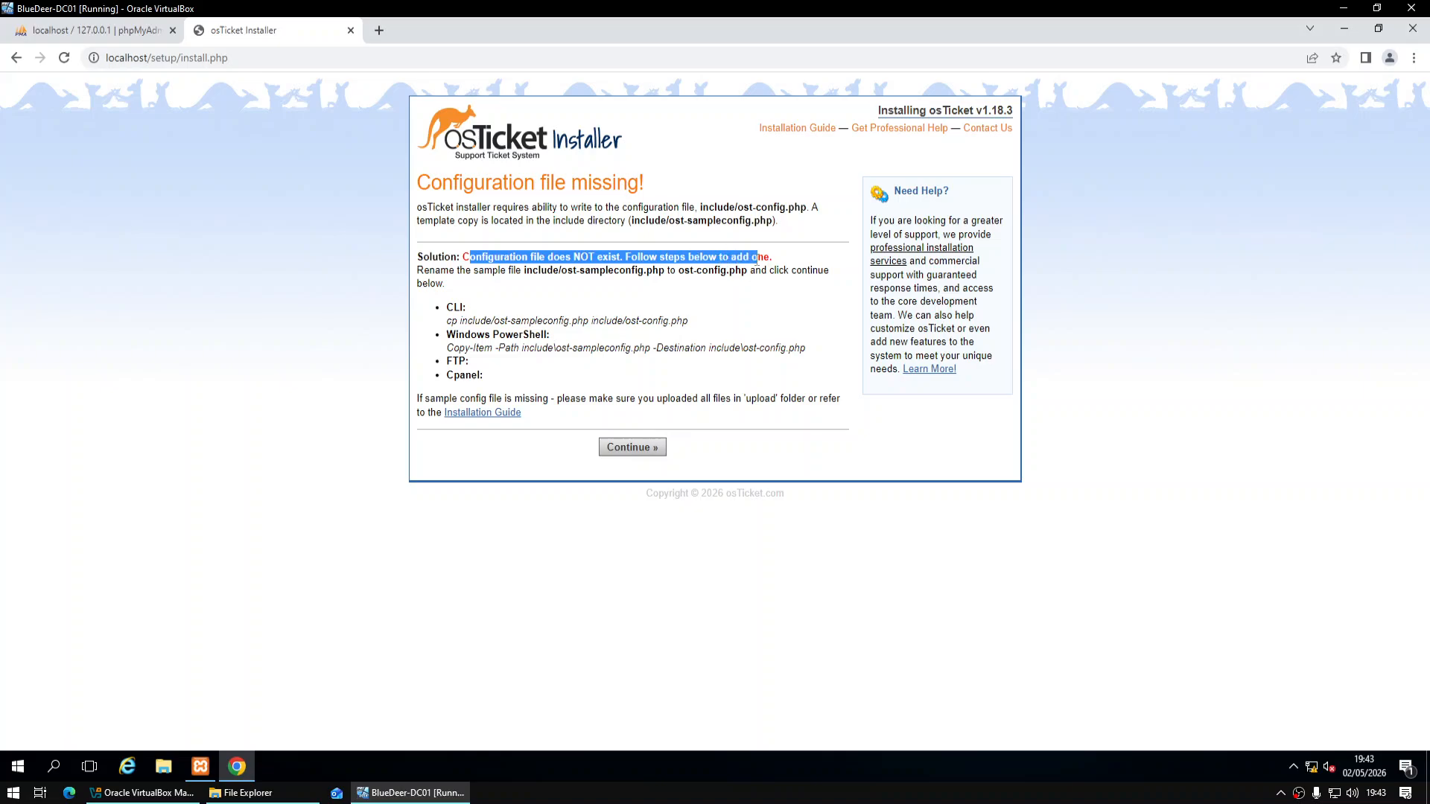
pyautogui.click(783, 262)
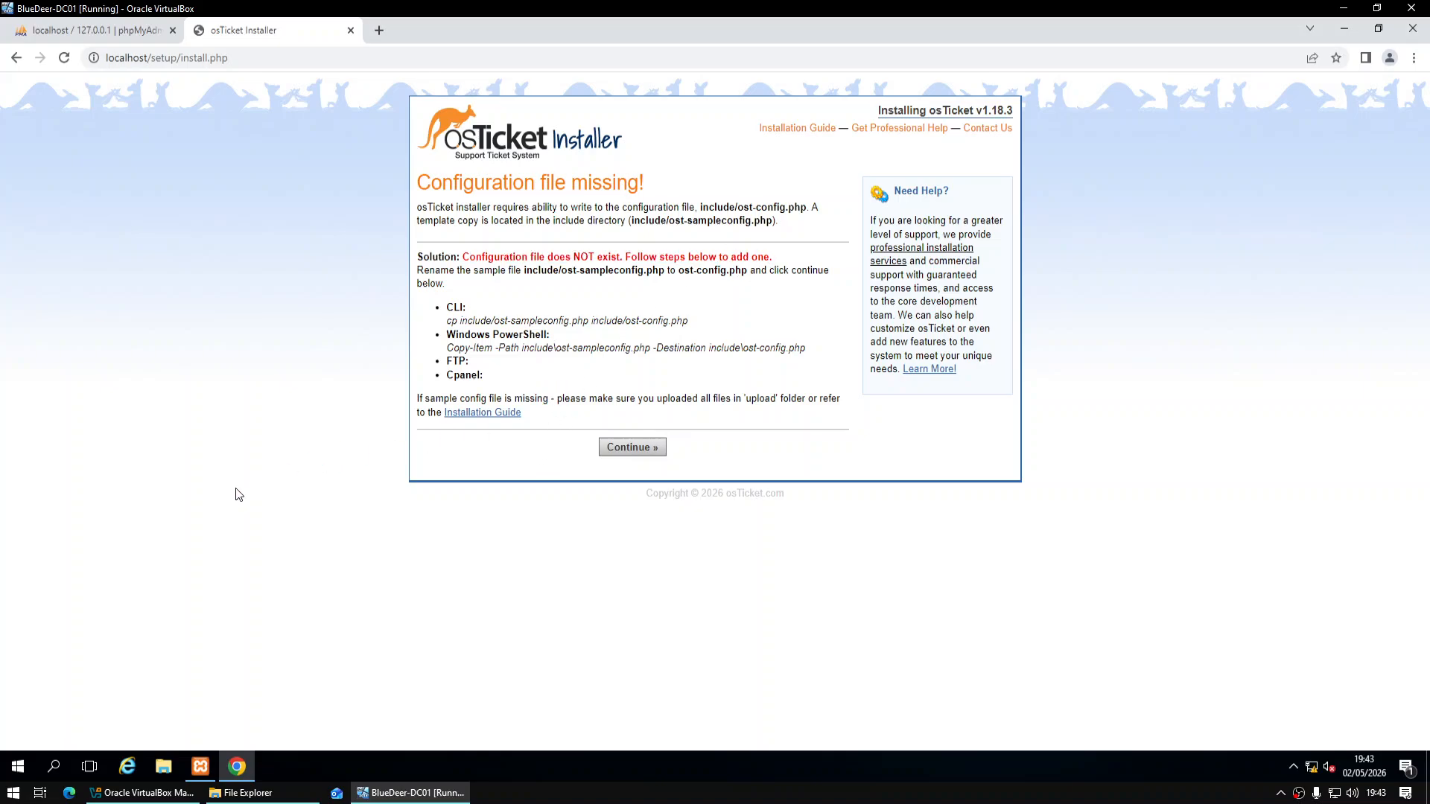
pyautogui.click(201, 765)
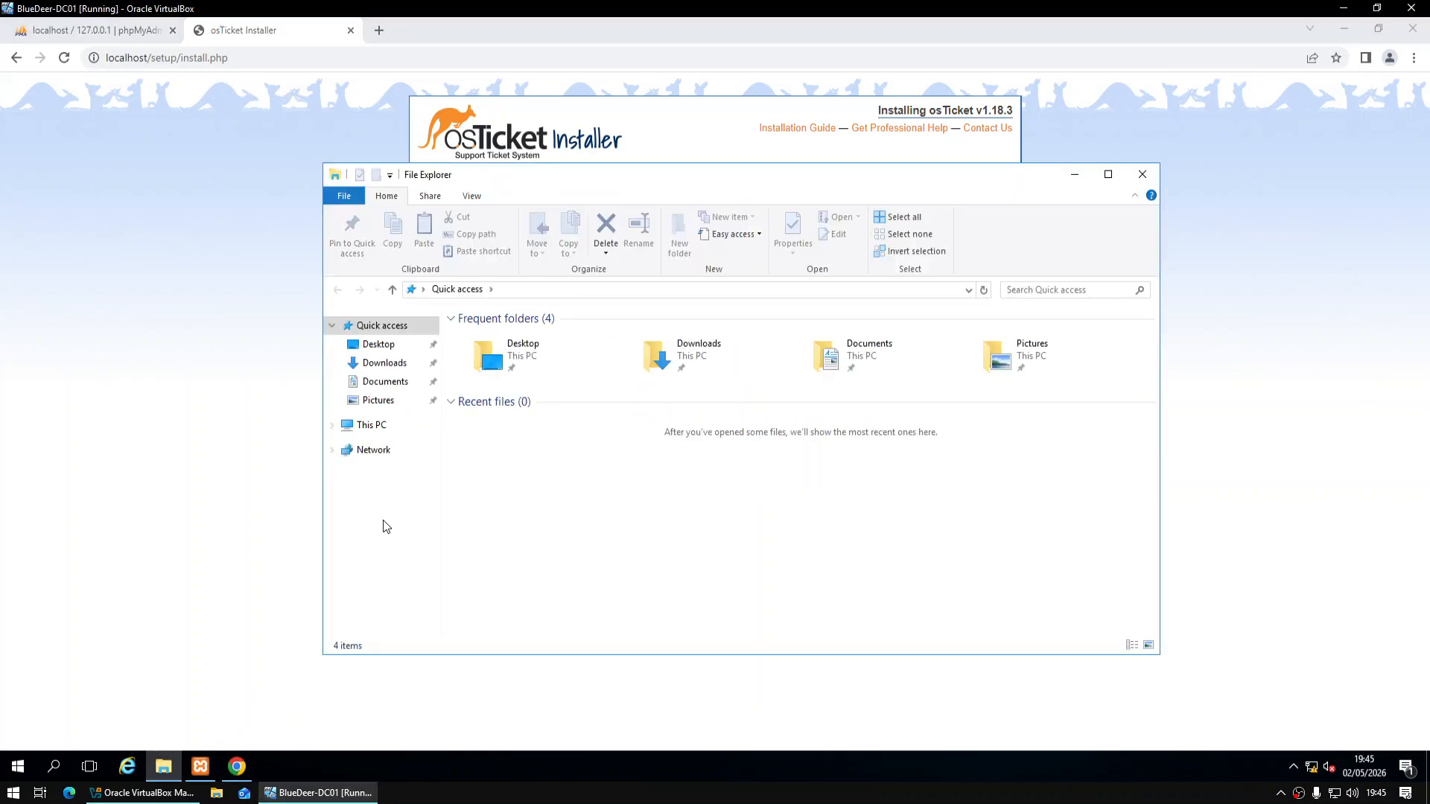
# Browse to C:\xampp\htdocs\include in File Explorer and find ost-sampleconfig.php
pyautogui.click(376, 427)
pyautogui.doubleClick(521, 450)
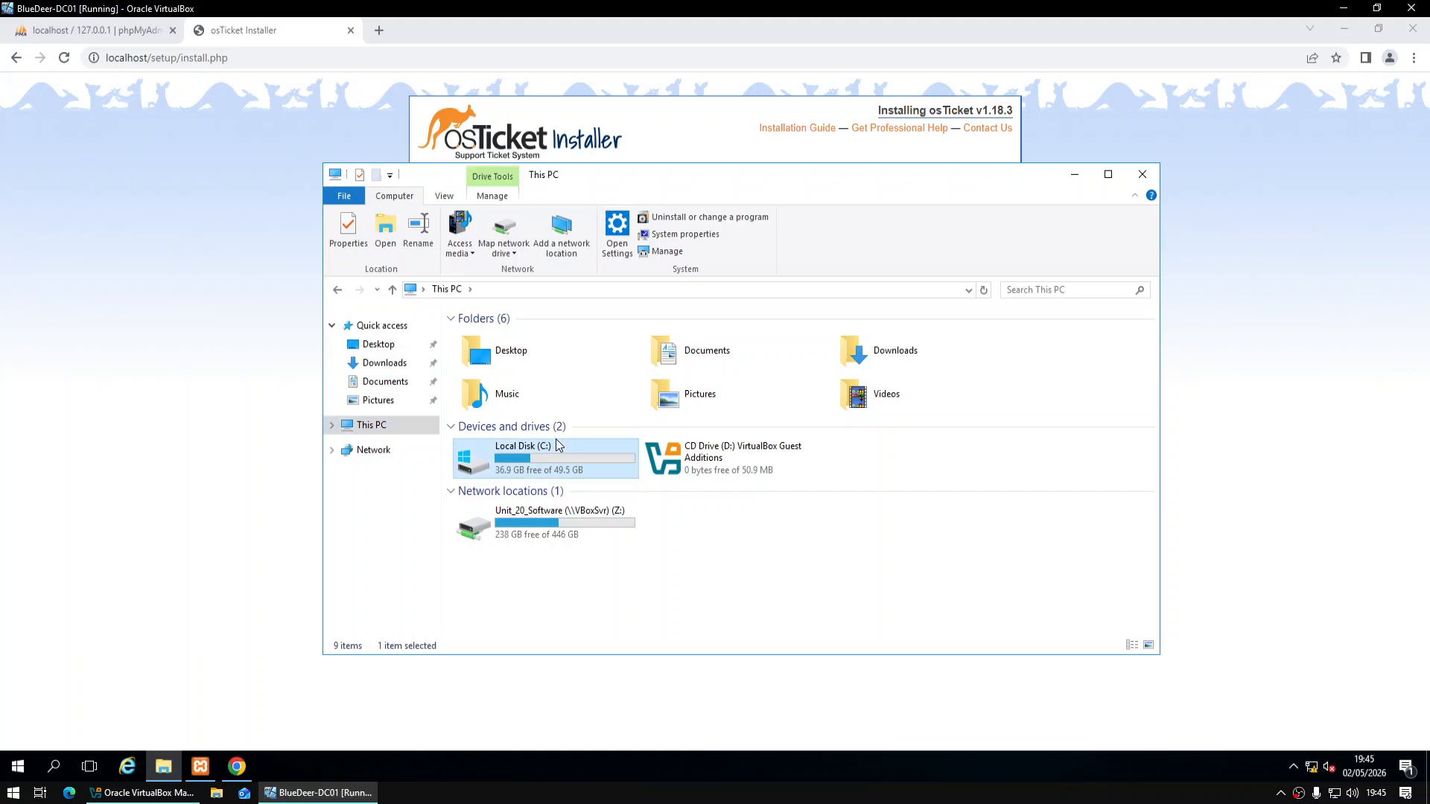
pyautogui.click(529, 419)
pyautogui.doubleClick(529, 419)
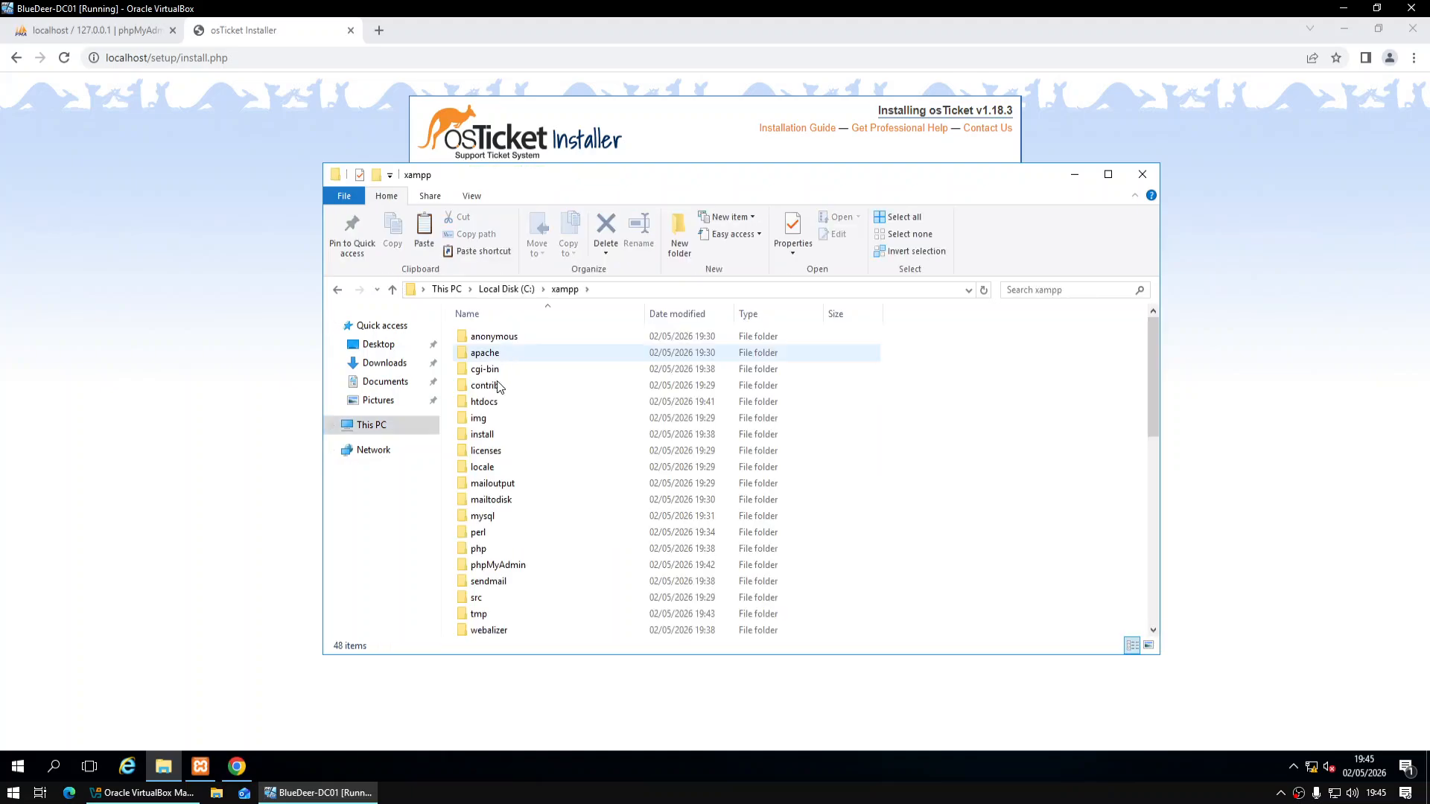
pyautogui.click(499, 406)
pyautogui.doubleClick(499, 408)
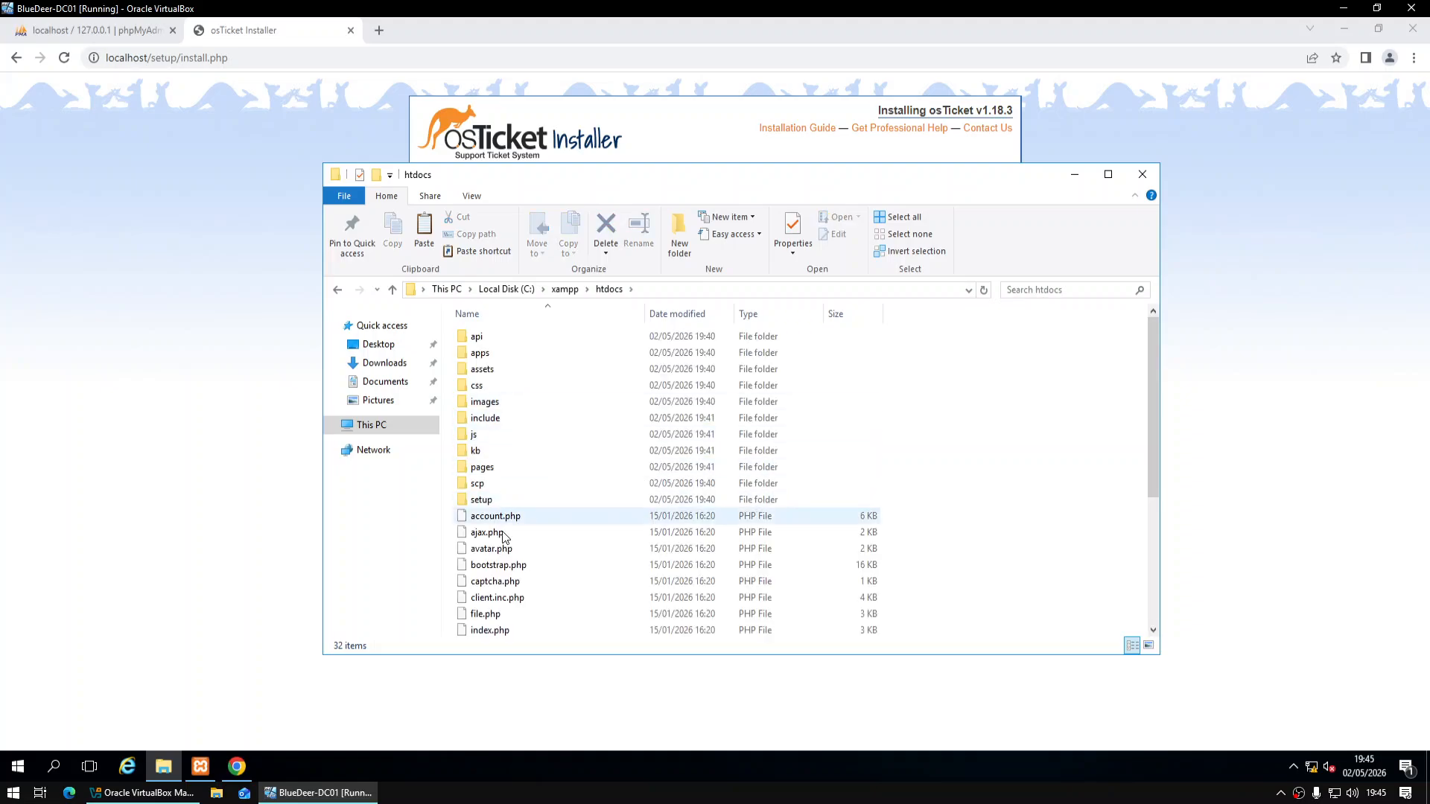
pyautogui.hotkey('ctrl', 'f')
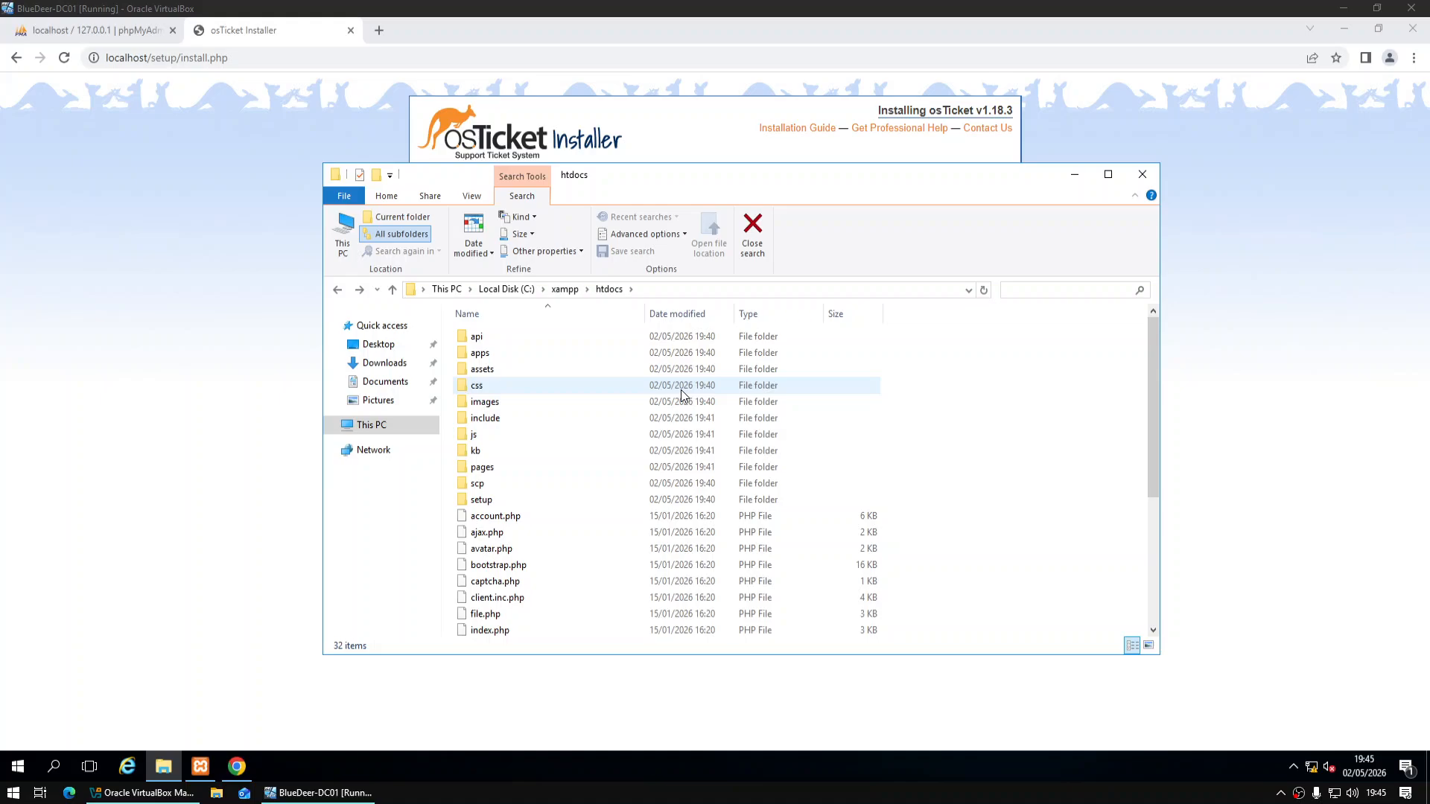
pyautogui.doubleClick(580, 420)
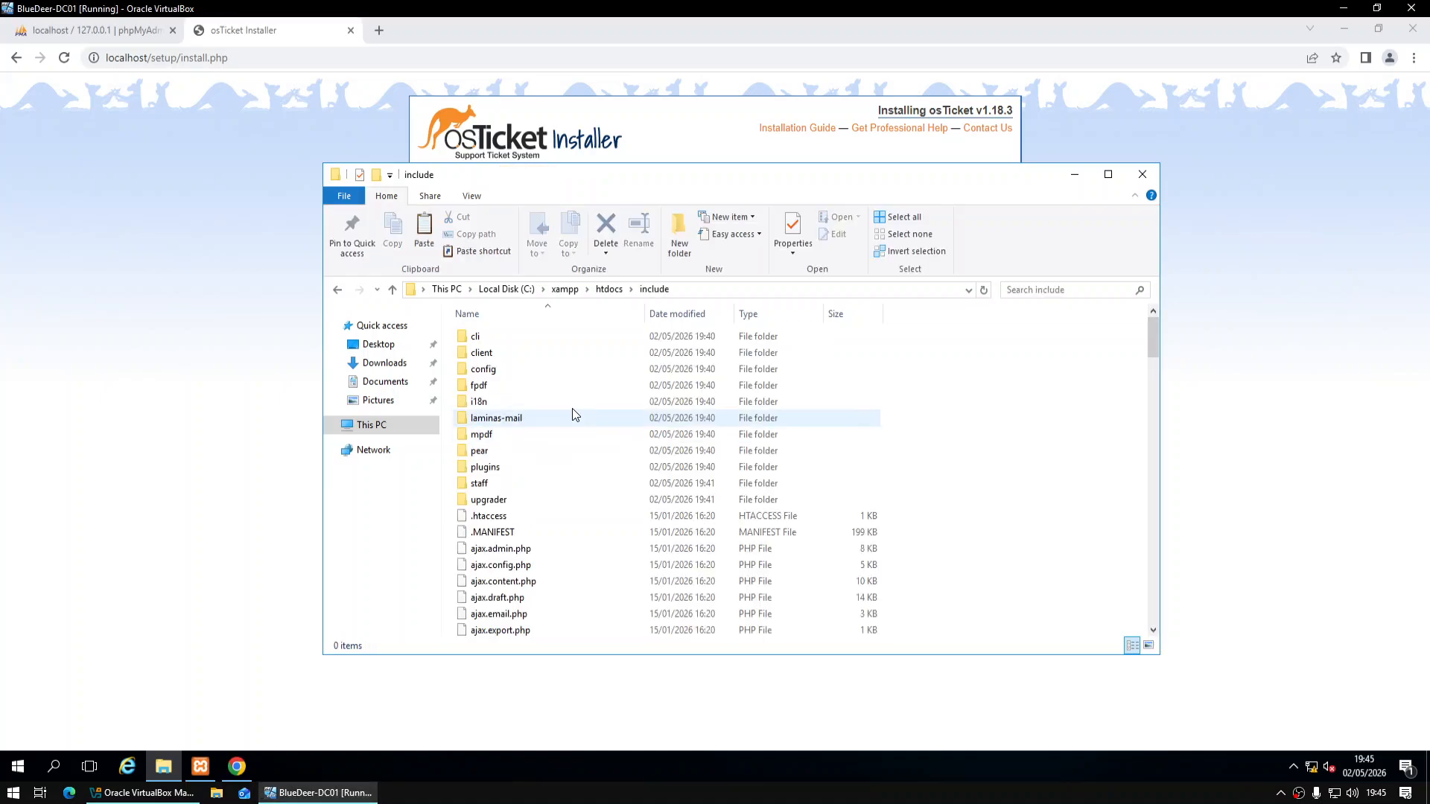
pyautogui.scroll(-13, 571, 407)
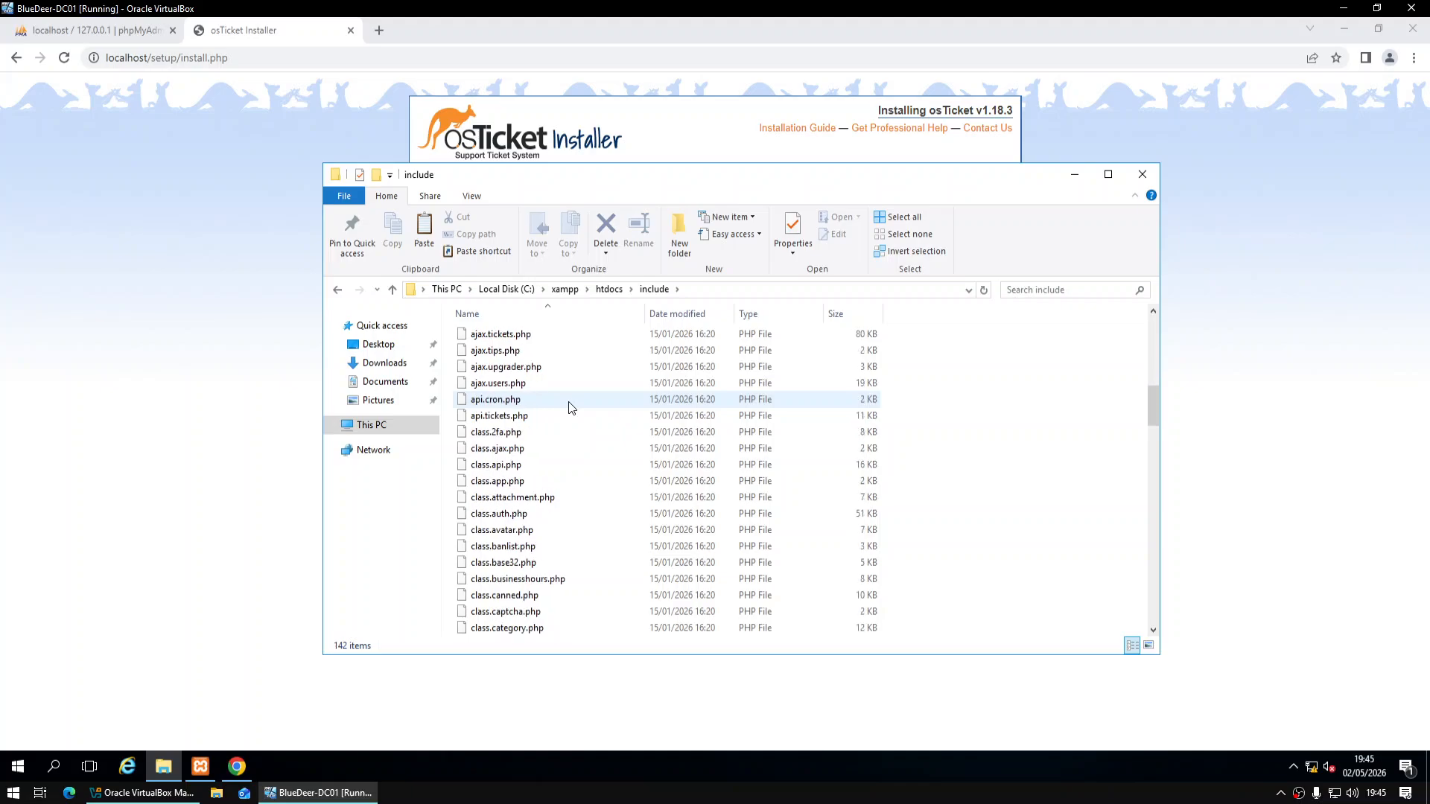
pyautogui.scroll(-20, 571, 407)
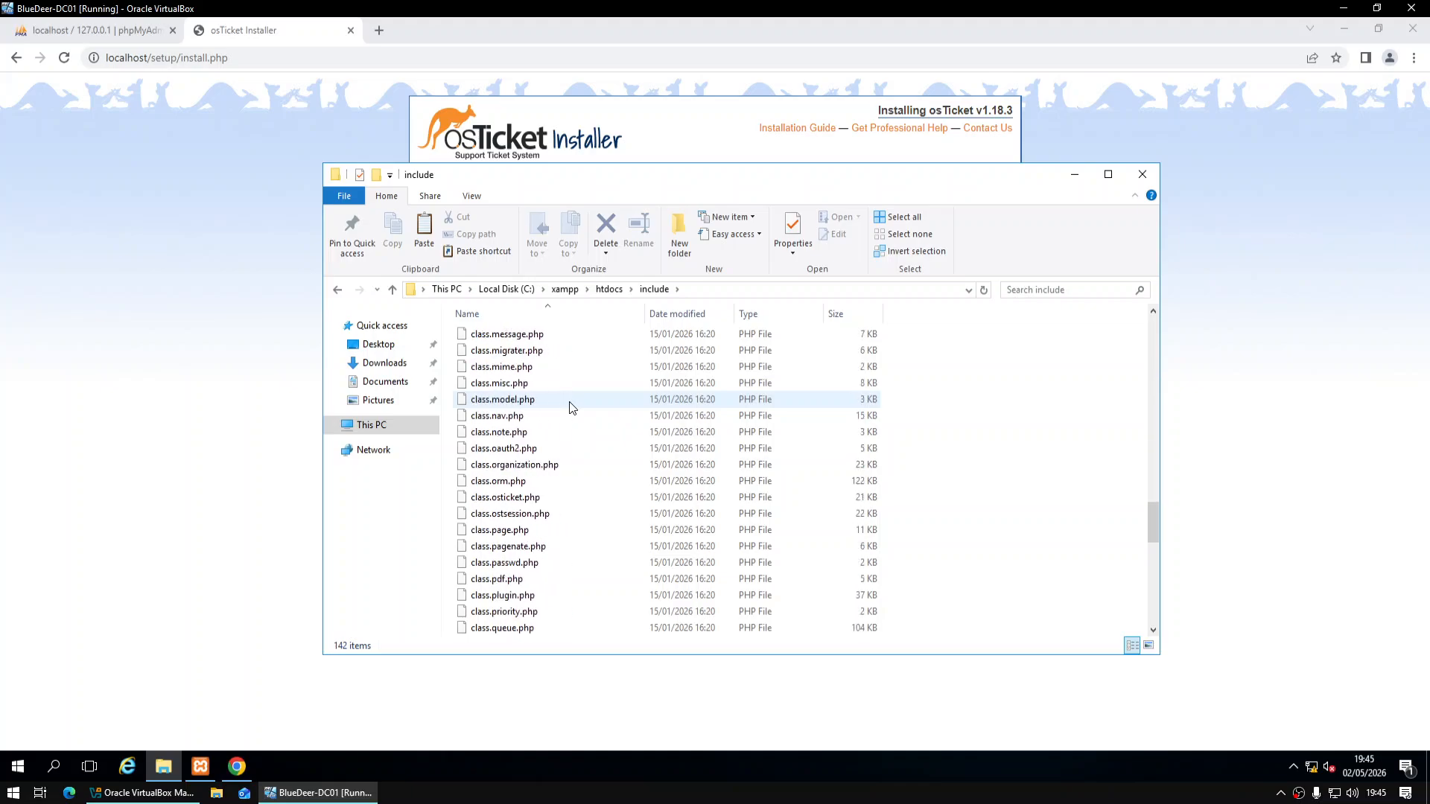
pyautogui.scroll(-3, 570, 406)
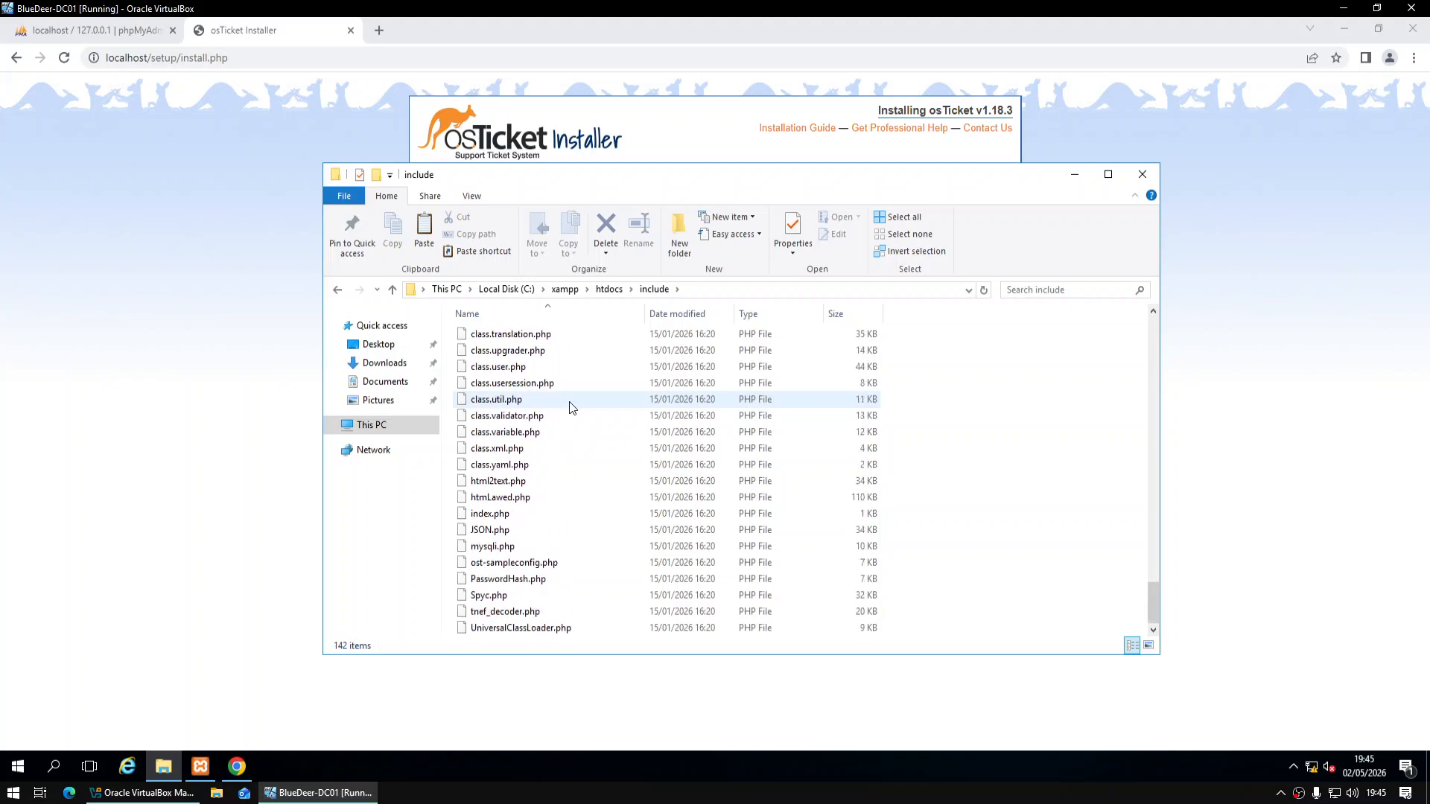
# Rename ost-sampleconfig.php to ost-config.php
pyautogui.click(552, 563)
pyautogui.rightClick(553, 564)
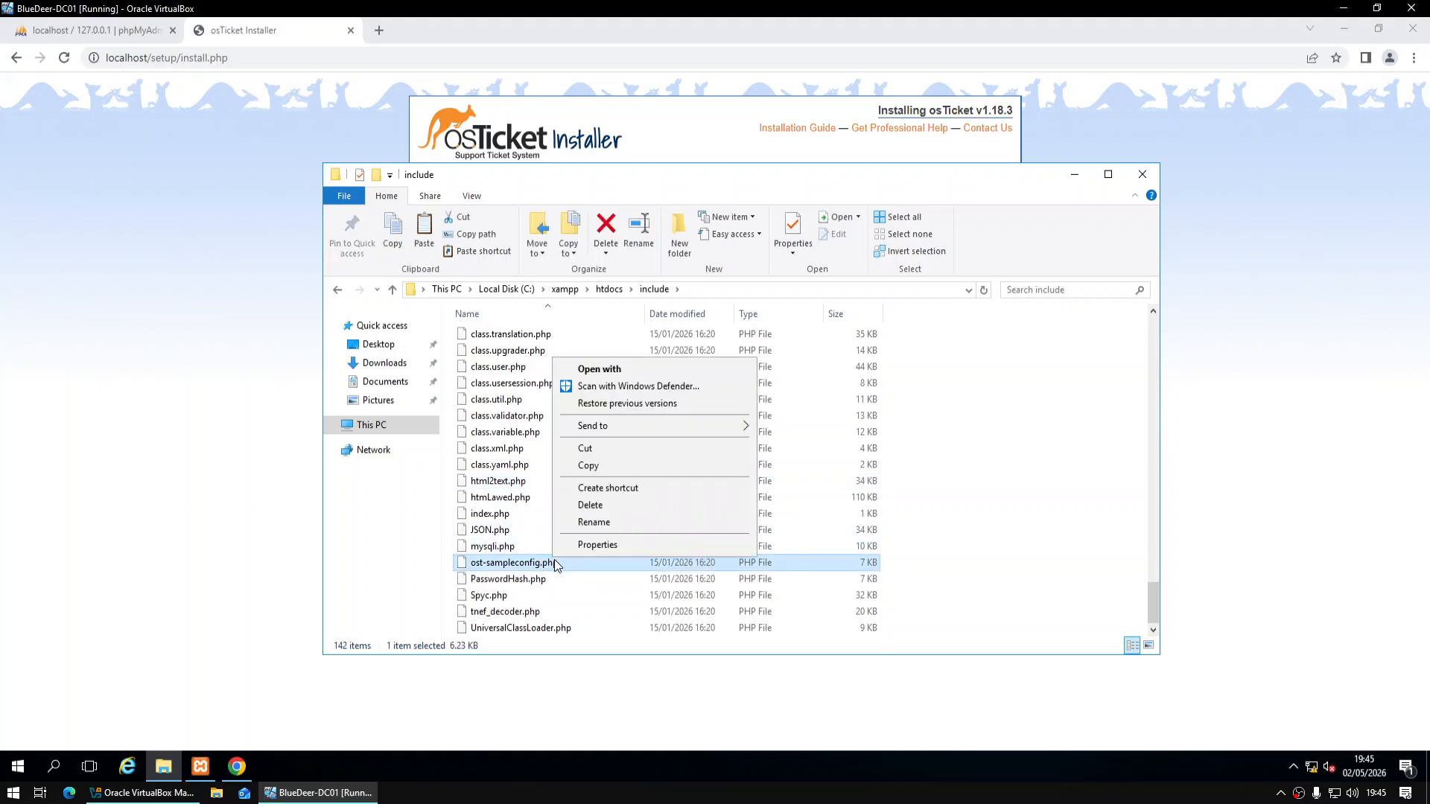
pyautogui.click(610, 519)
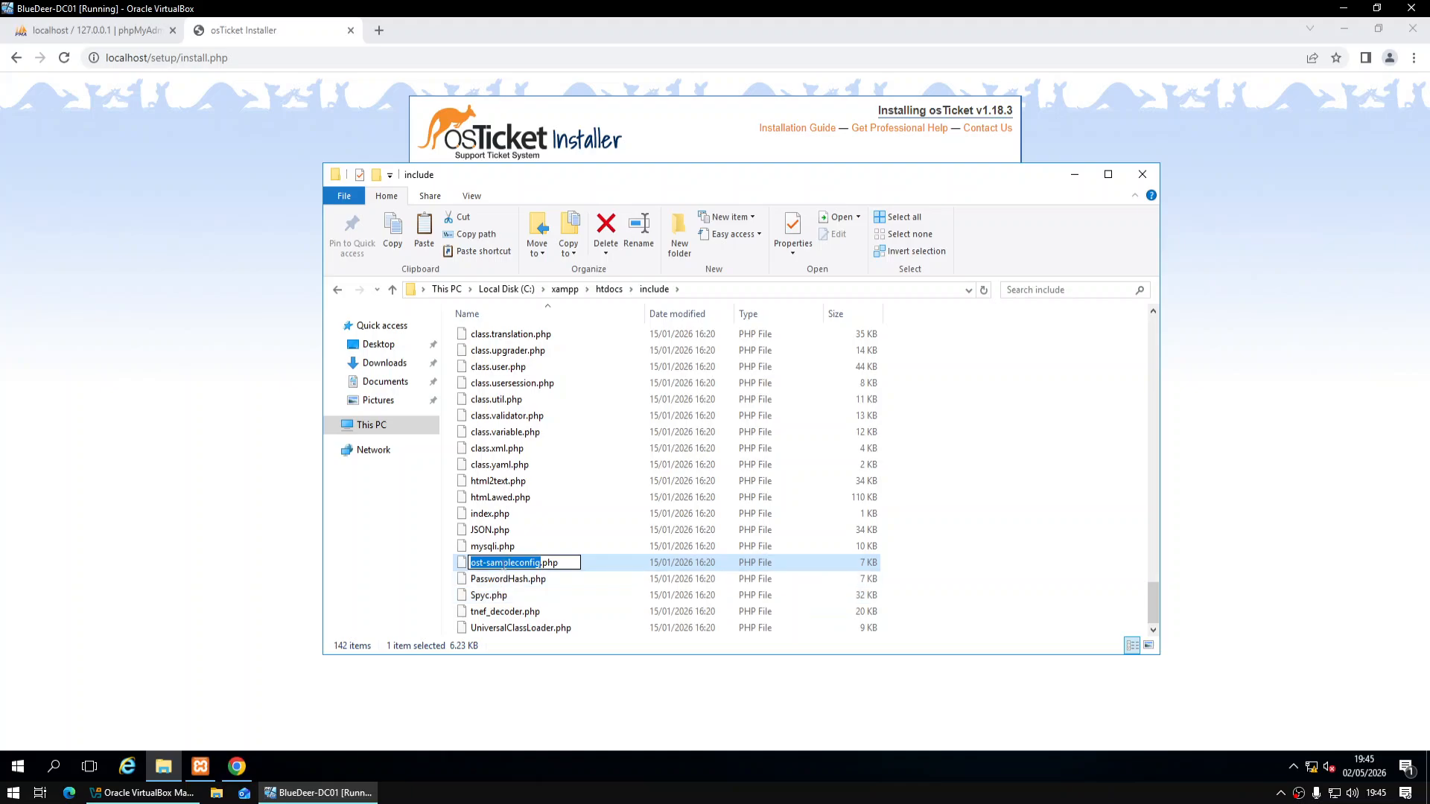
pyautogui.click(521, 563)
pyautogui.press('BackSpace')
pyautogui.press('BackSpace')
pyautogui.press('BackSpace')
pyautogui.press('BackSpace')
pyautogui.press('BackSpace')
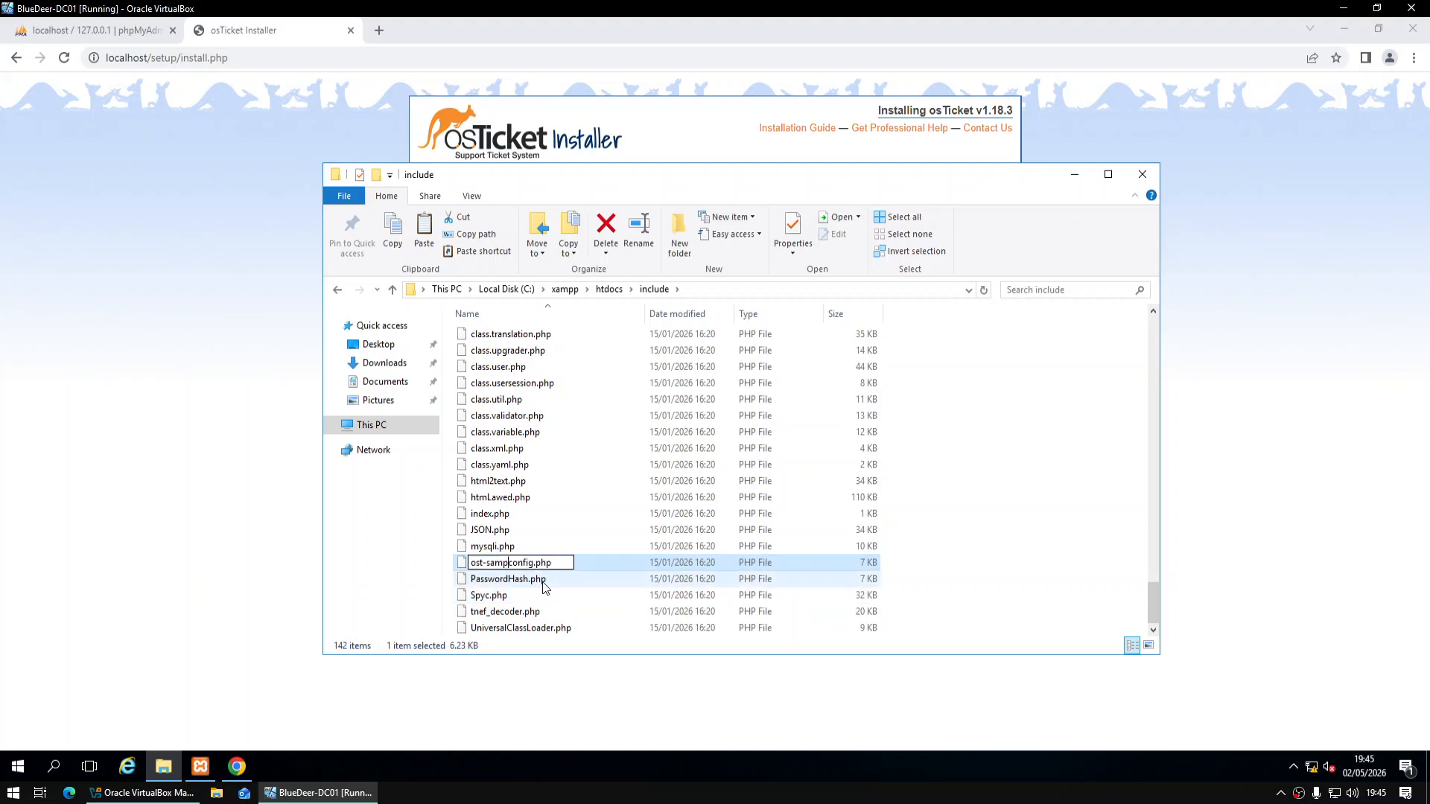
pyautogui.press('BackSpace')
pyautogui.press('Return')
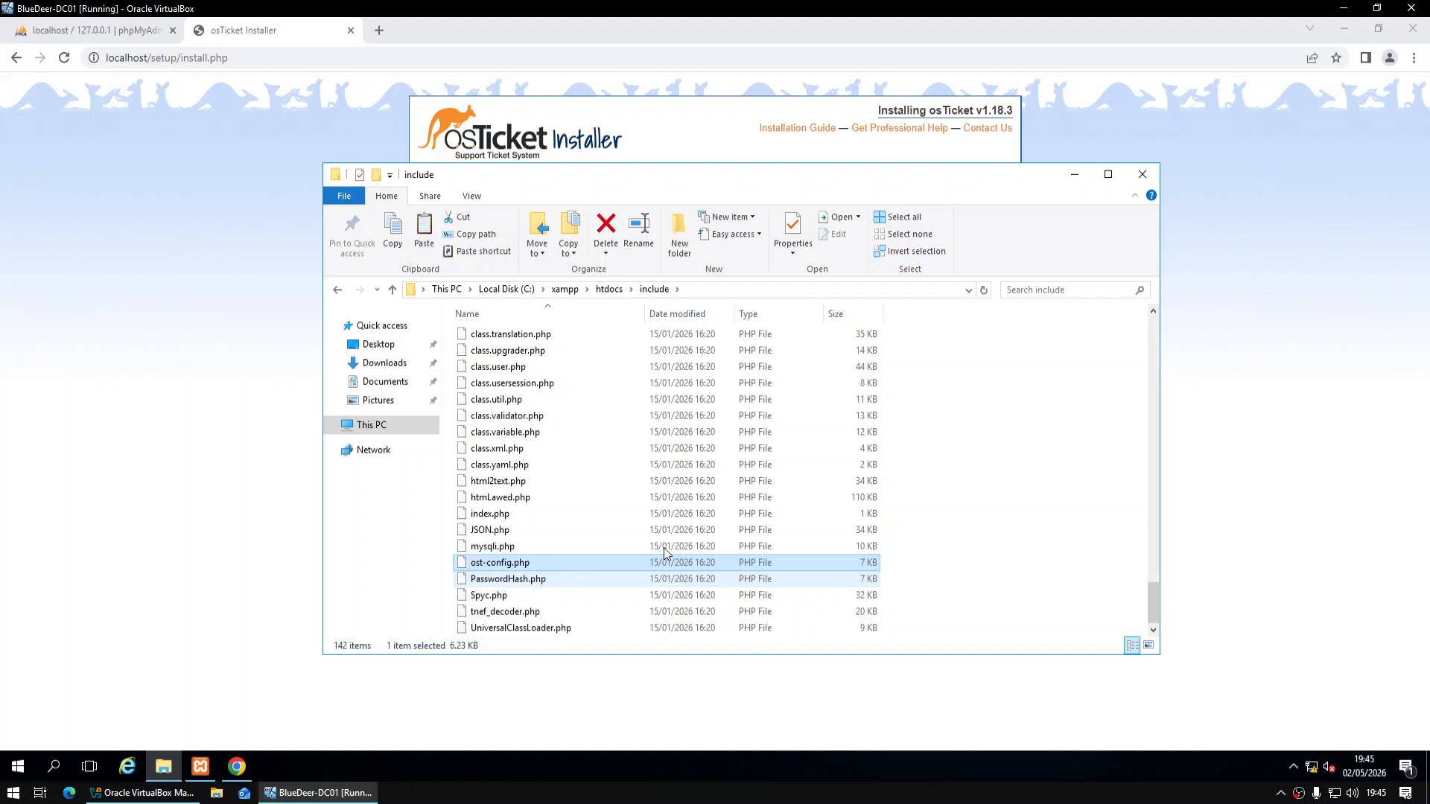
pyautogui.click(948, 464)
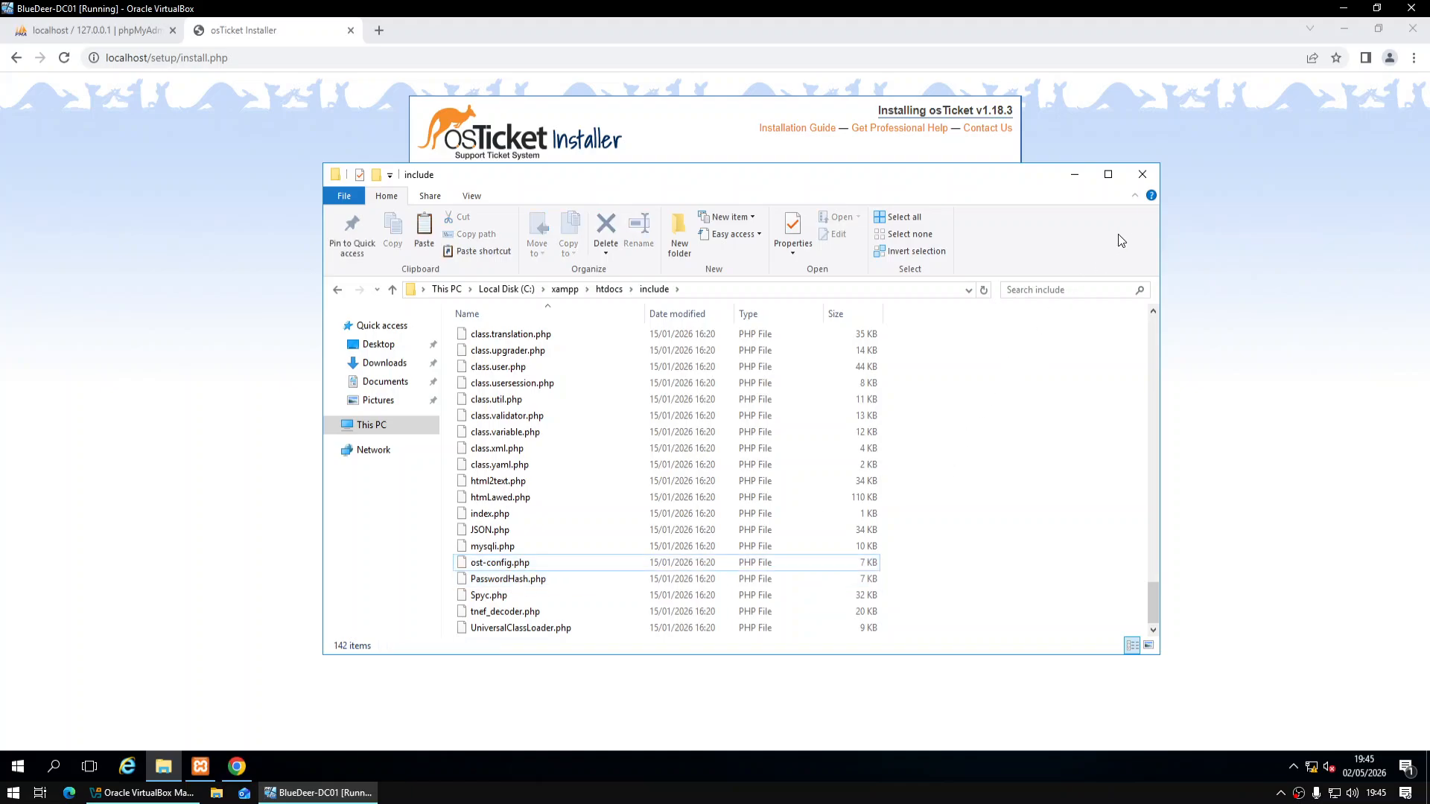
# Close the file window and reload the osTicket installer, confirming the form resubmission
pyautogui.click(1142, 175)
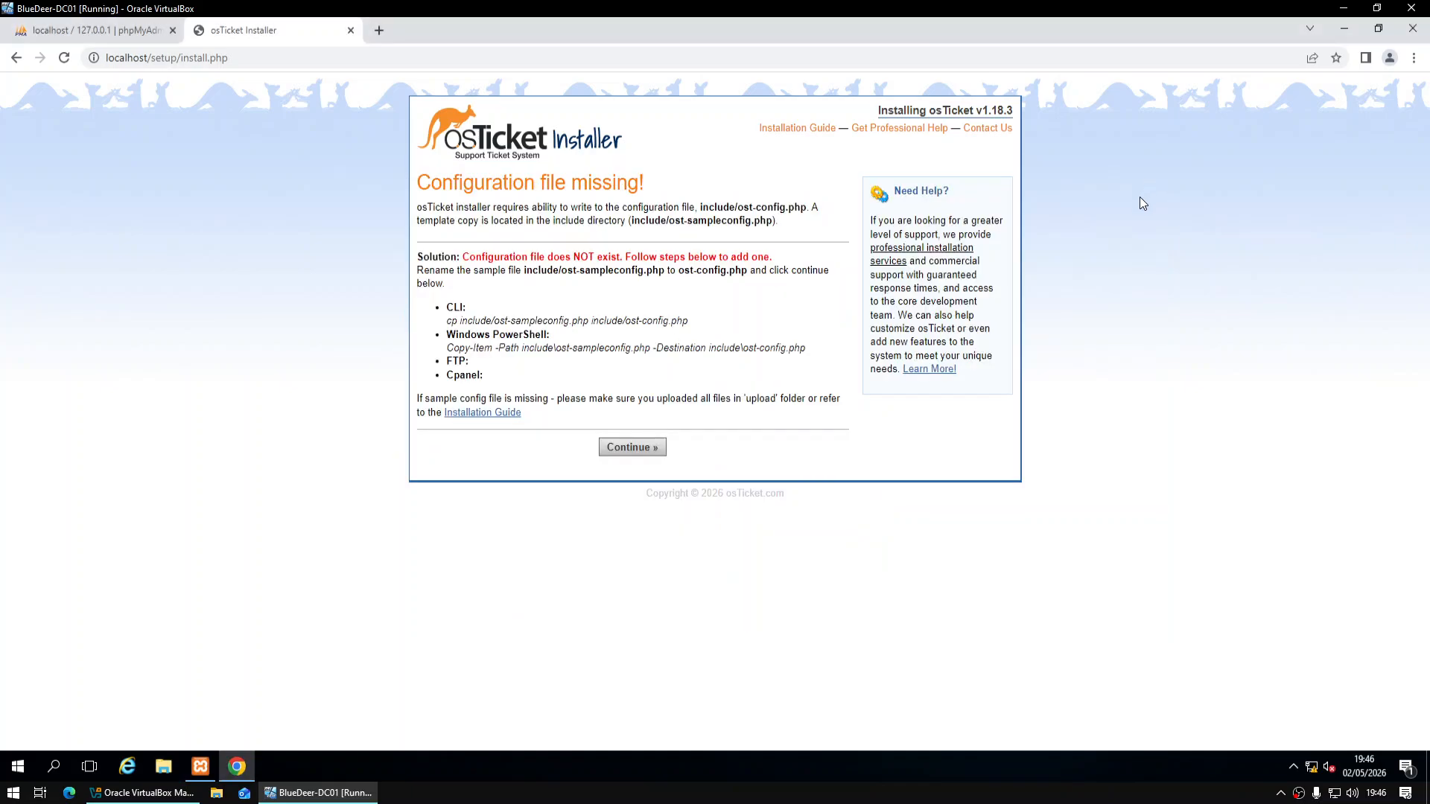
pyautogui.click(64, 57)
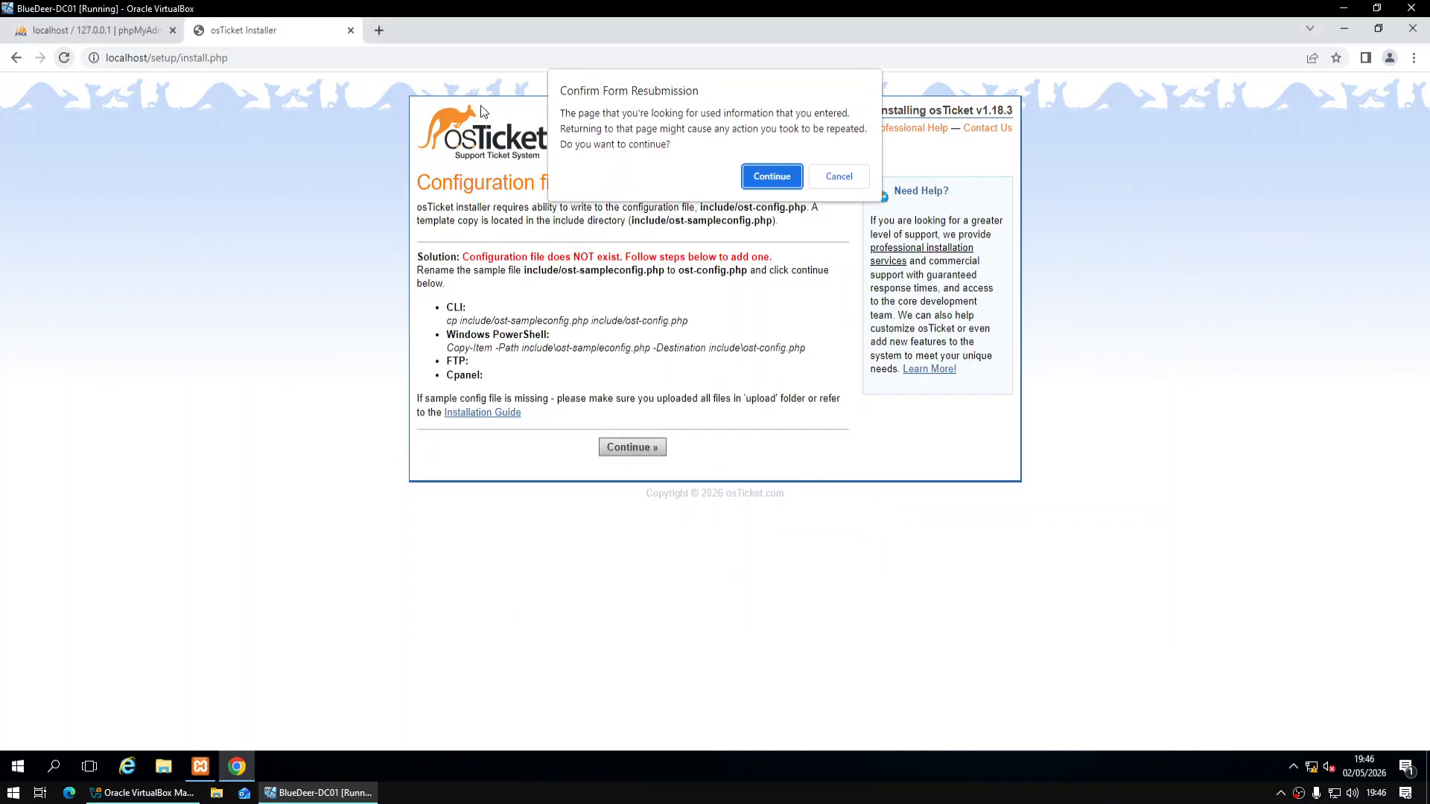
pyautogui.click(794, 181)
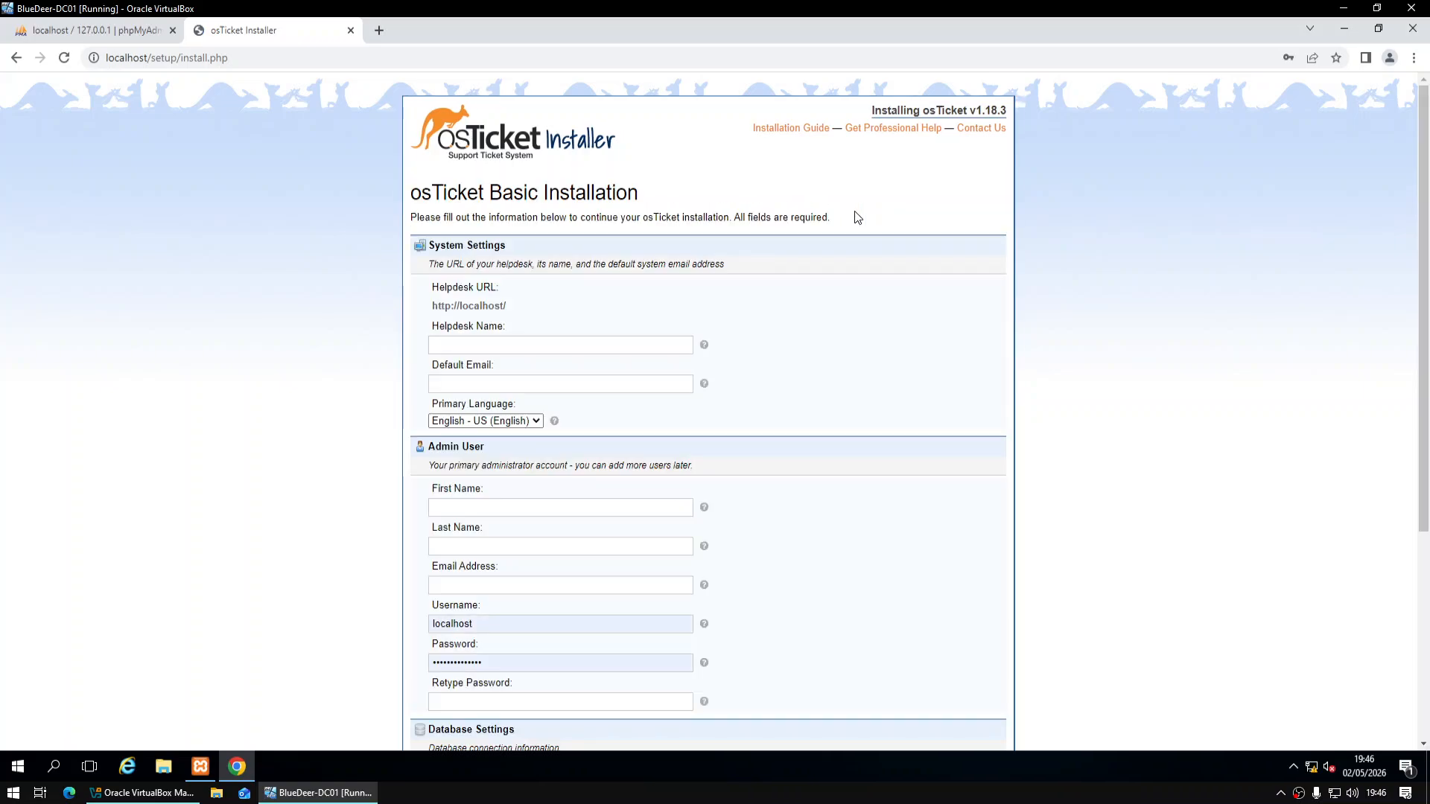
# Name the helpdesk 'BlueDeer Helpdesk' and enter its default e-mail address
pyautogui.click(531, 345)
pyautogui.write('Blu')
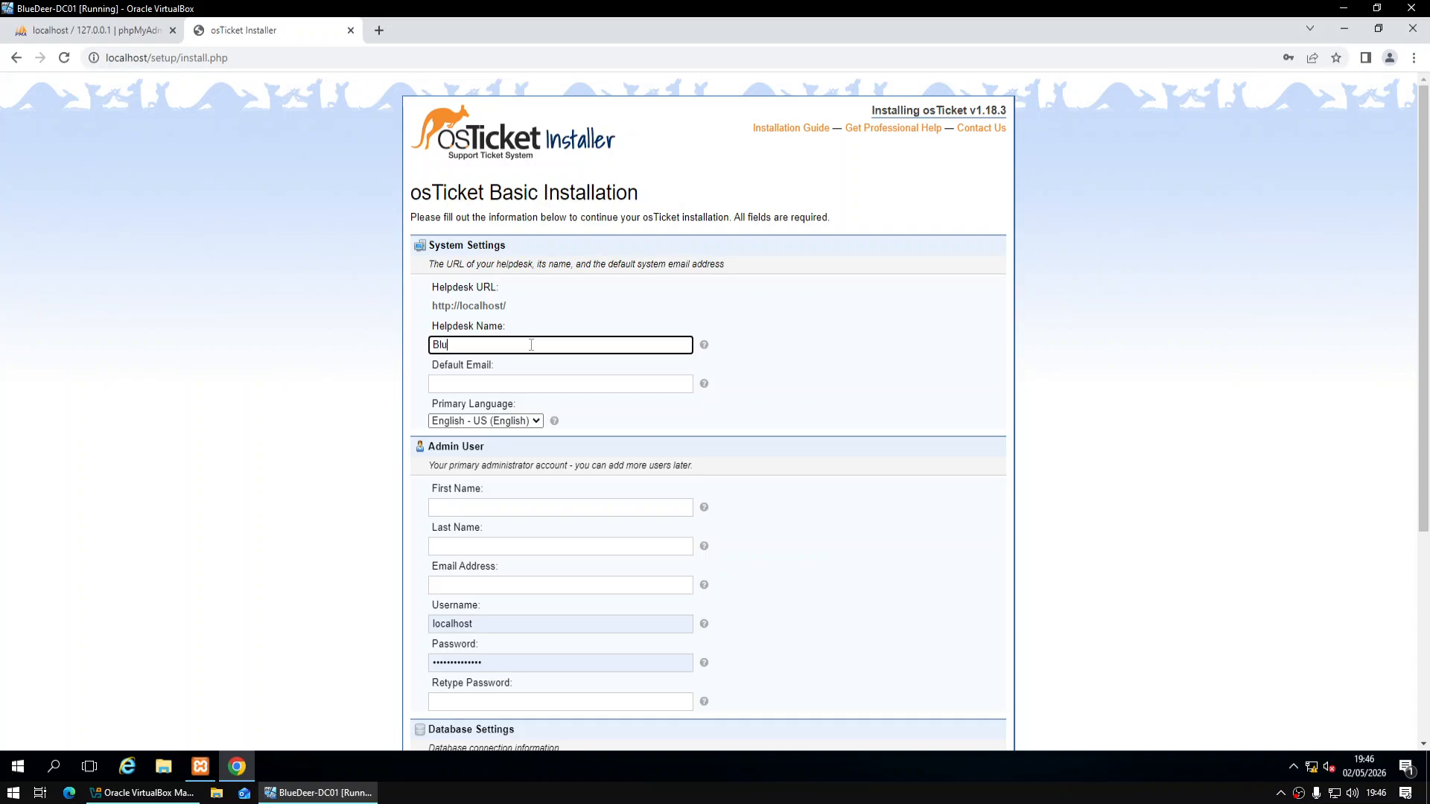
pyautogui.write('eDeer Helpdesk')
pyautogui.press('Tab')
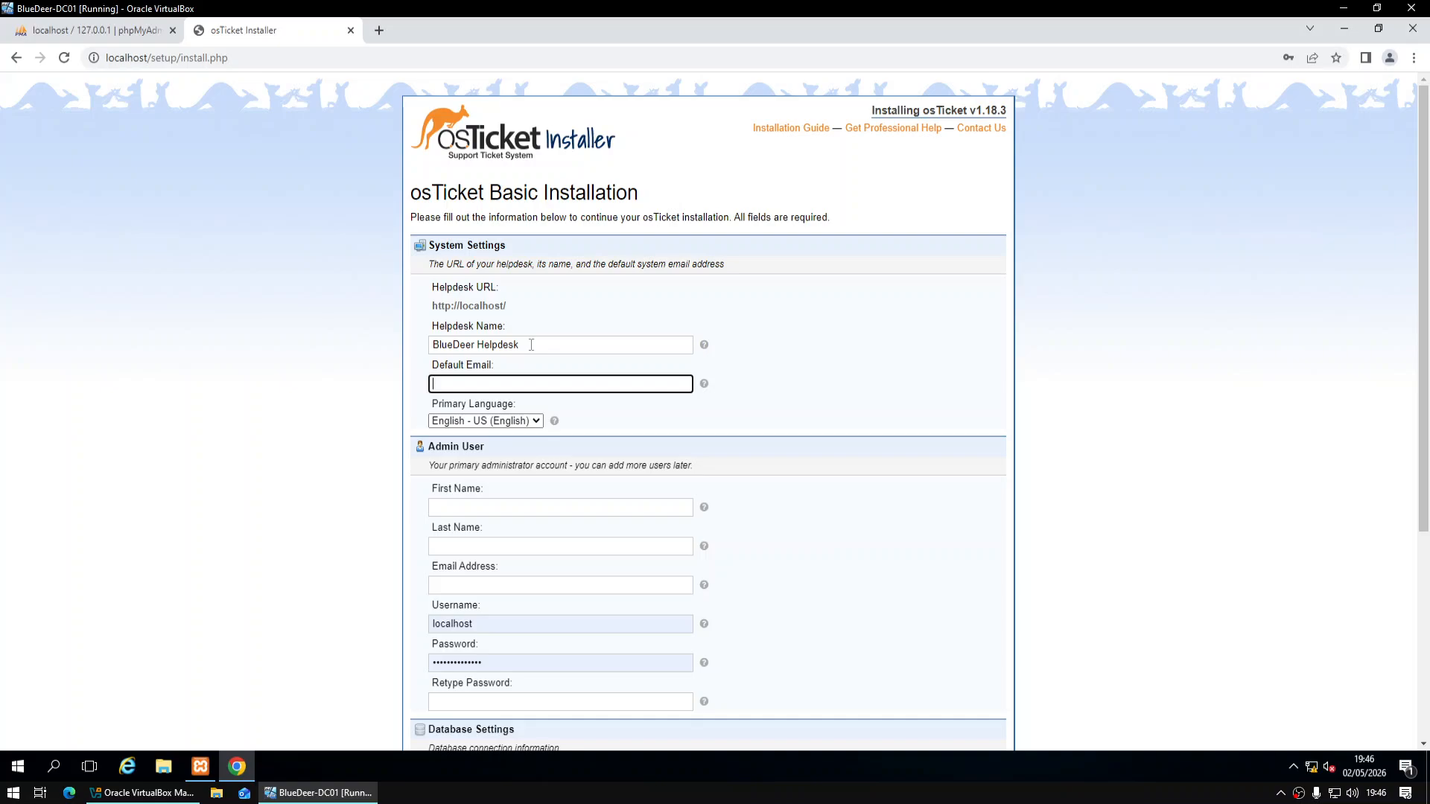
# Fill in the admin account's first and last name, e-mail address, username and password
pyautogui.press('Tab')
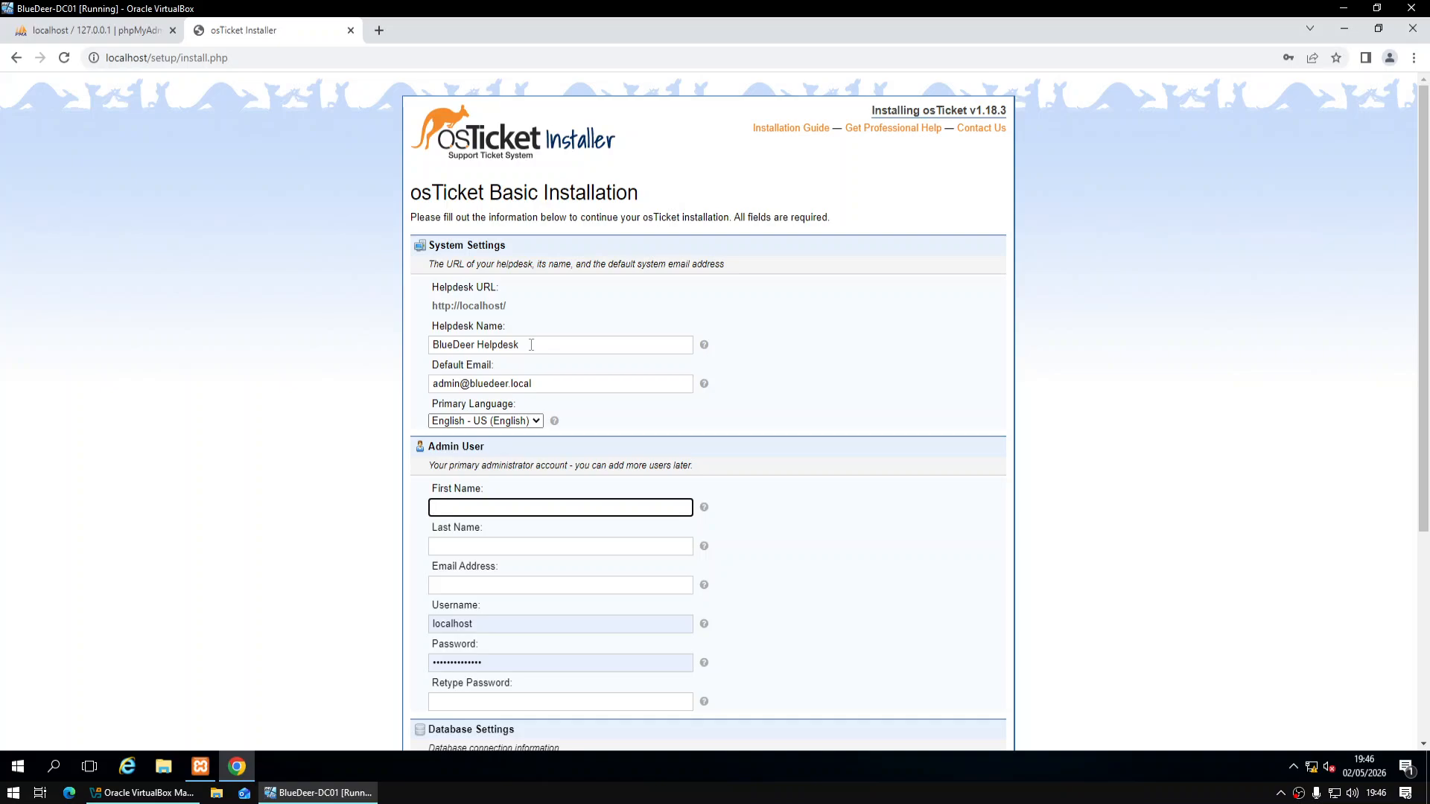
pyautogui.scroll(-2, 543, 345)
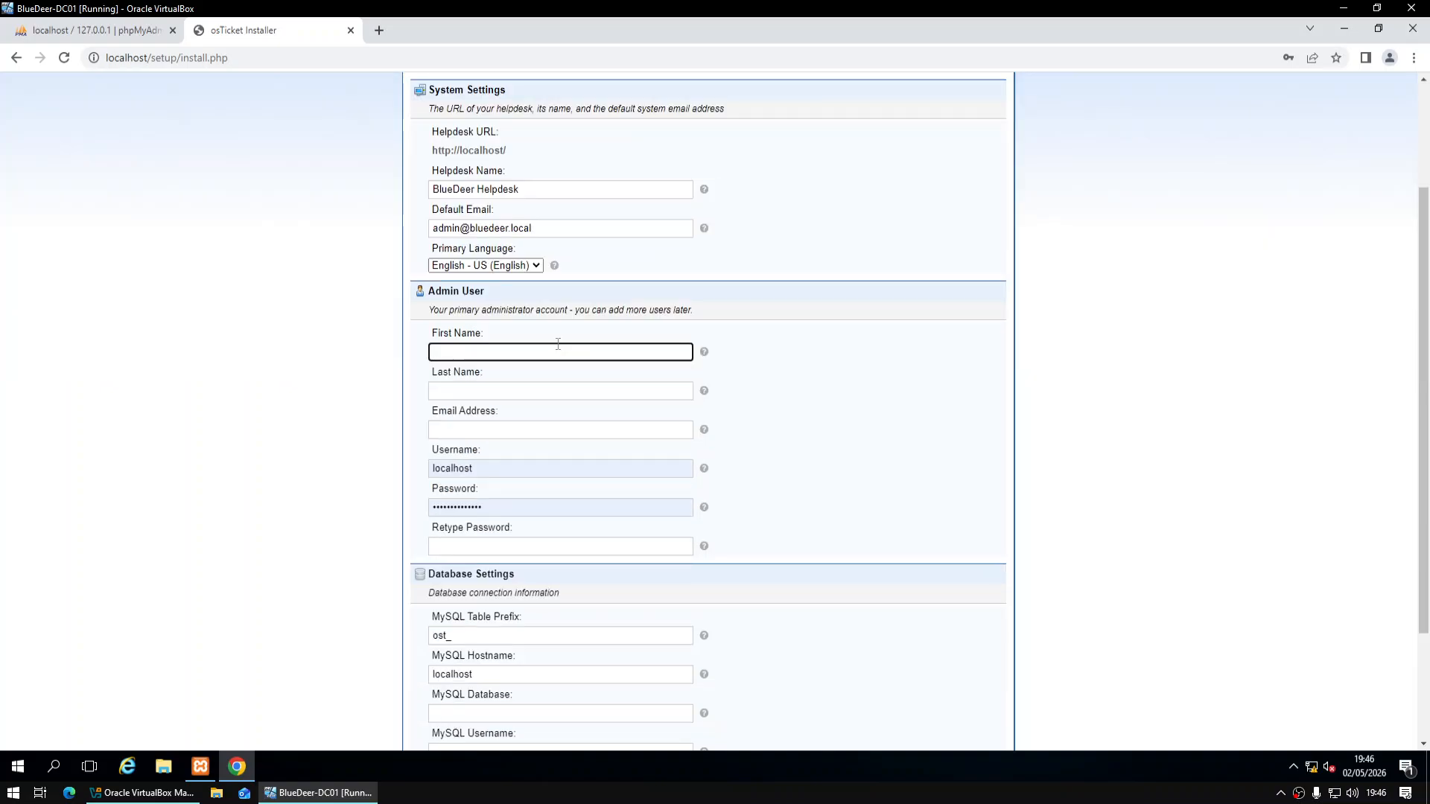
pyautogui.press('Tab')
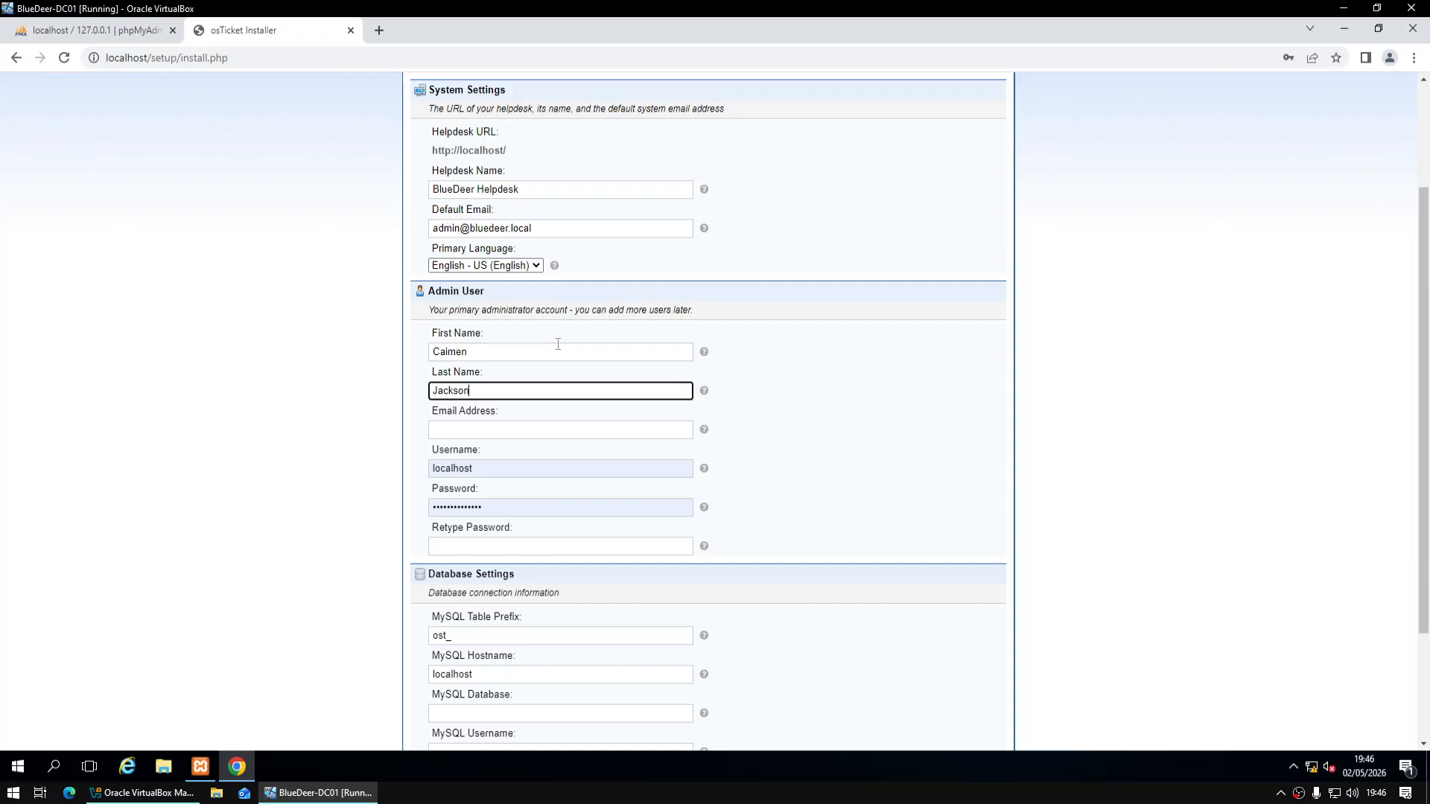
pyautogui.press('Tab')
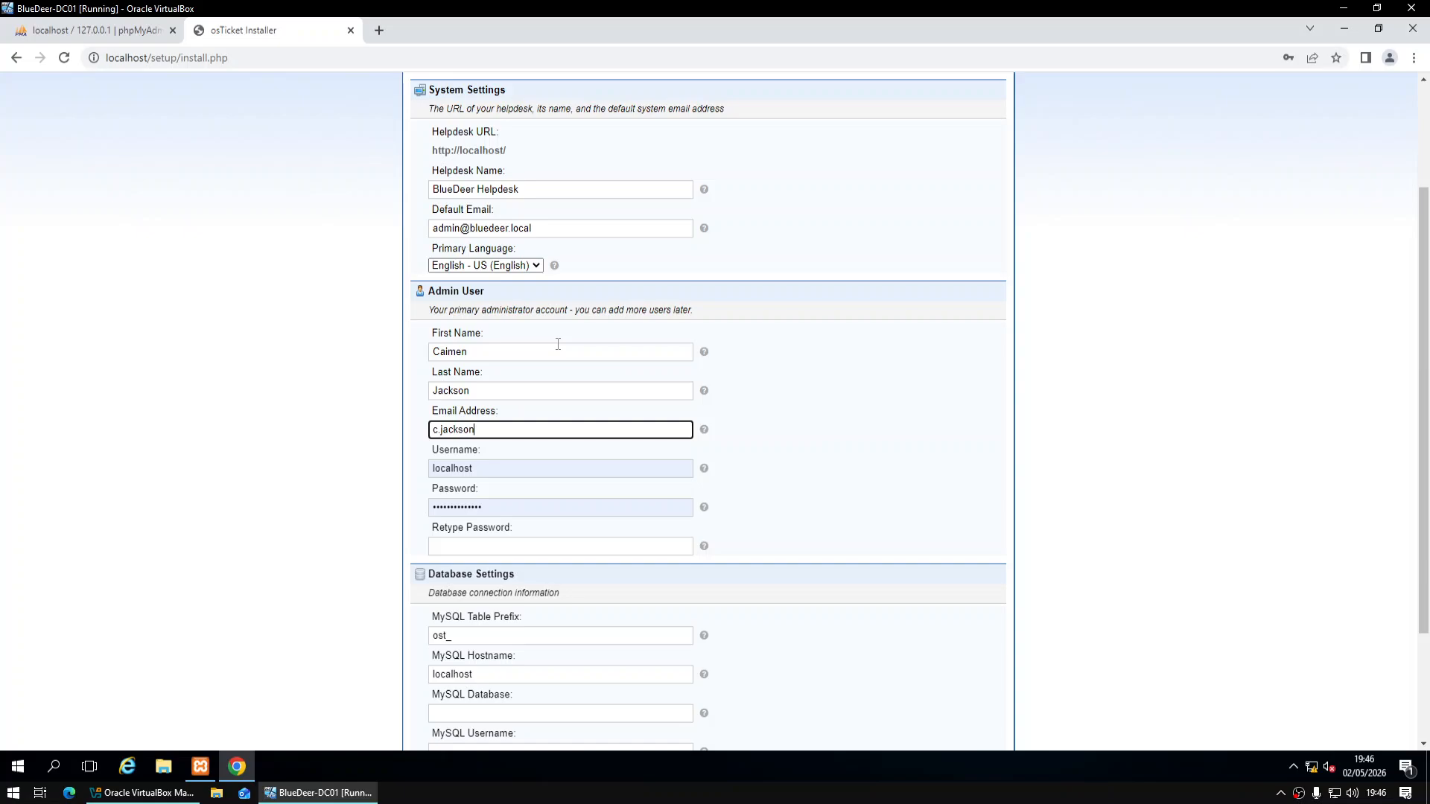
pyautogui.press('Tab')
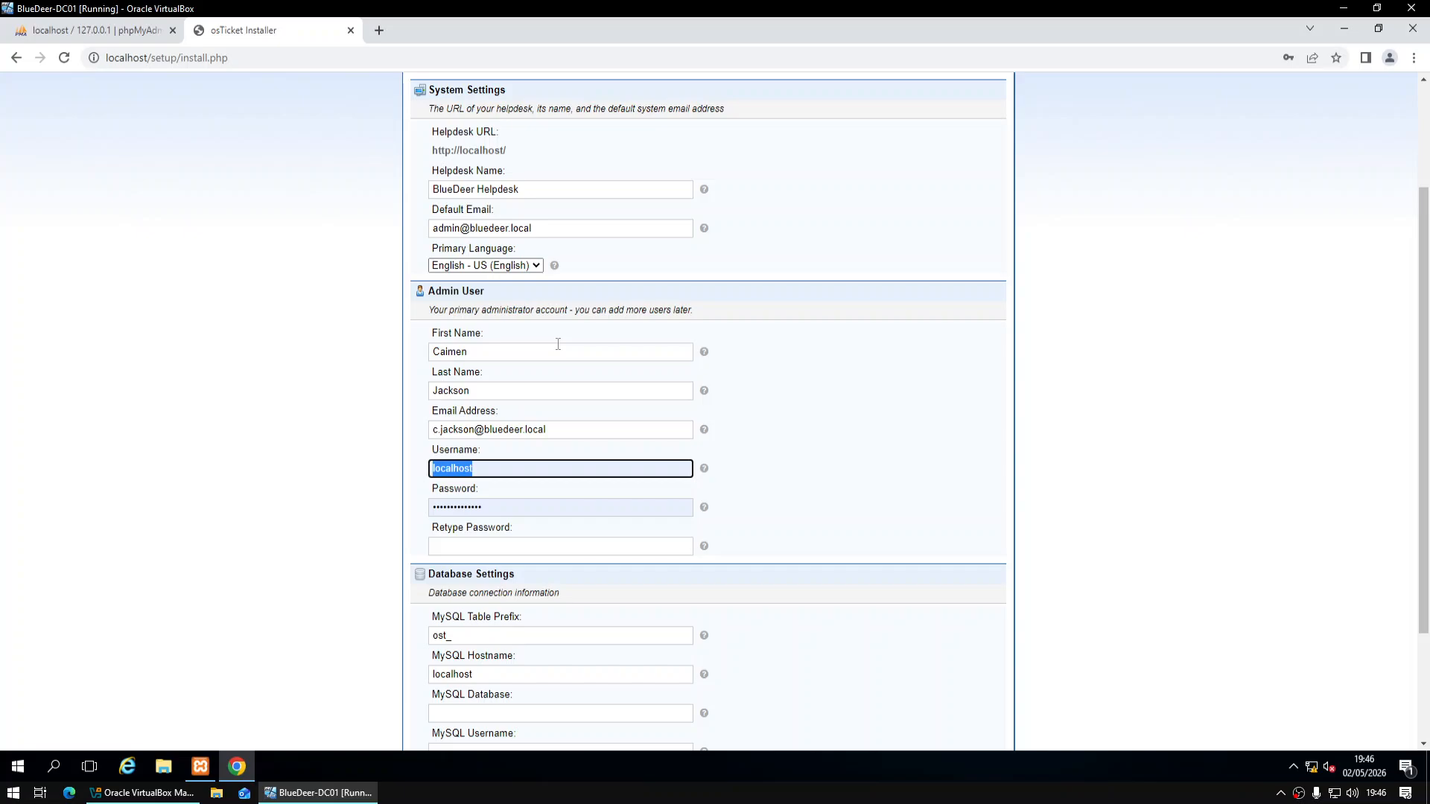
pyautogui.write('cjackson')
pyautogui.press('Tab')
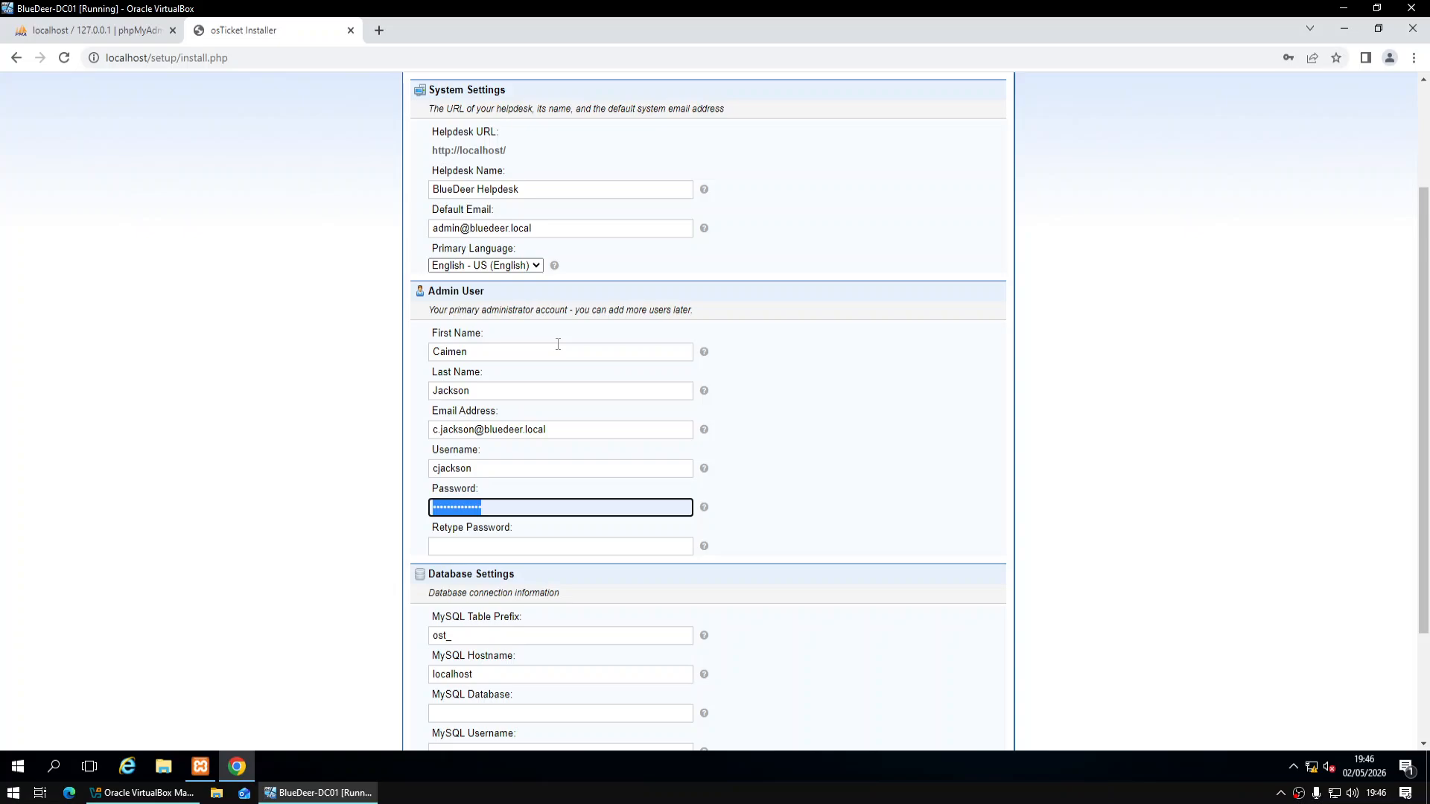
pyautogui.write('****')
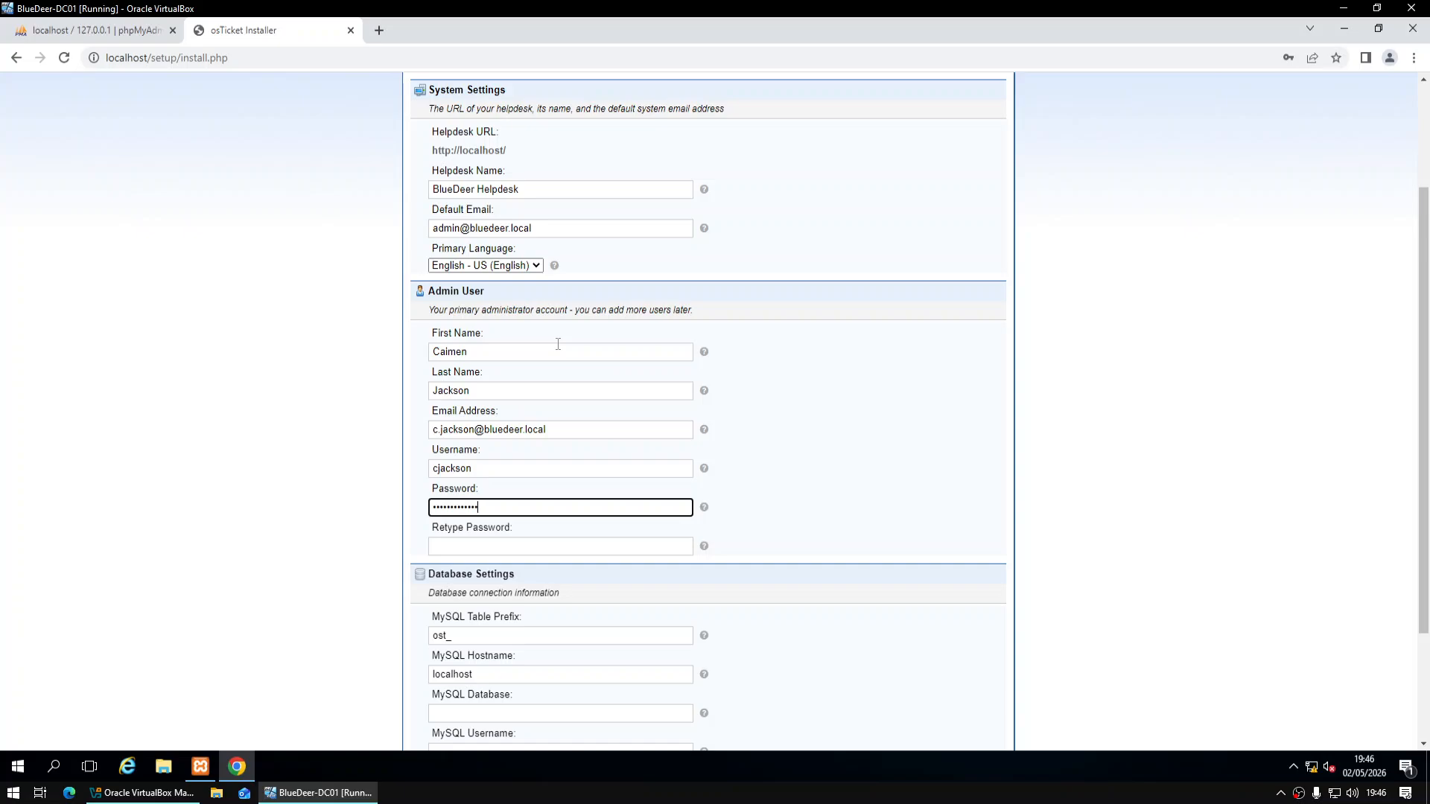
pyautogui.write('*')
pyautogui.press('Tab')
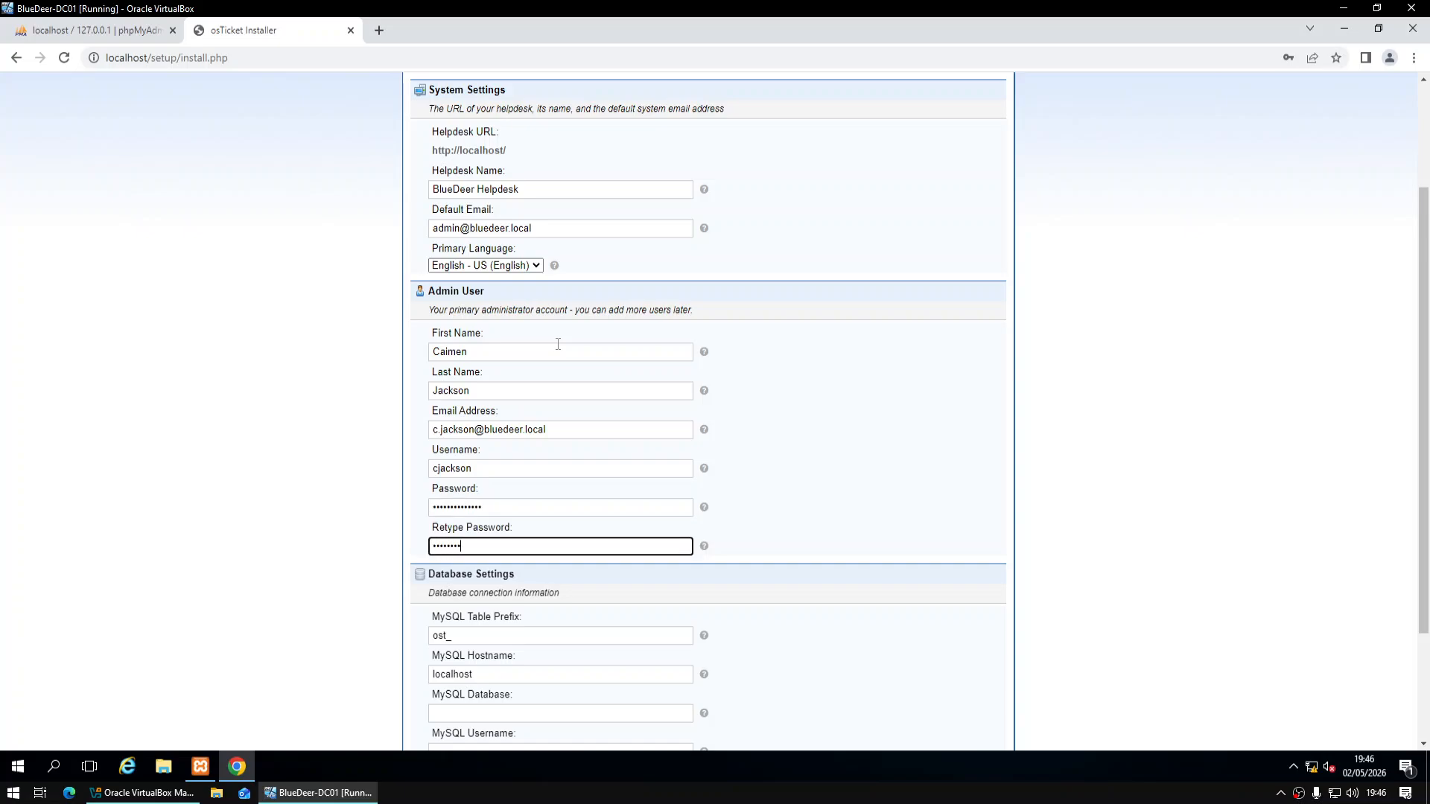
# Enter MySQL database 'ostciketket' with username 'localhost' and start the installation
pyautogui.scroll(-2, 456, 345)
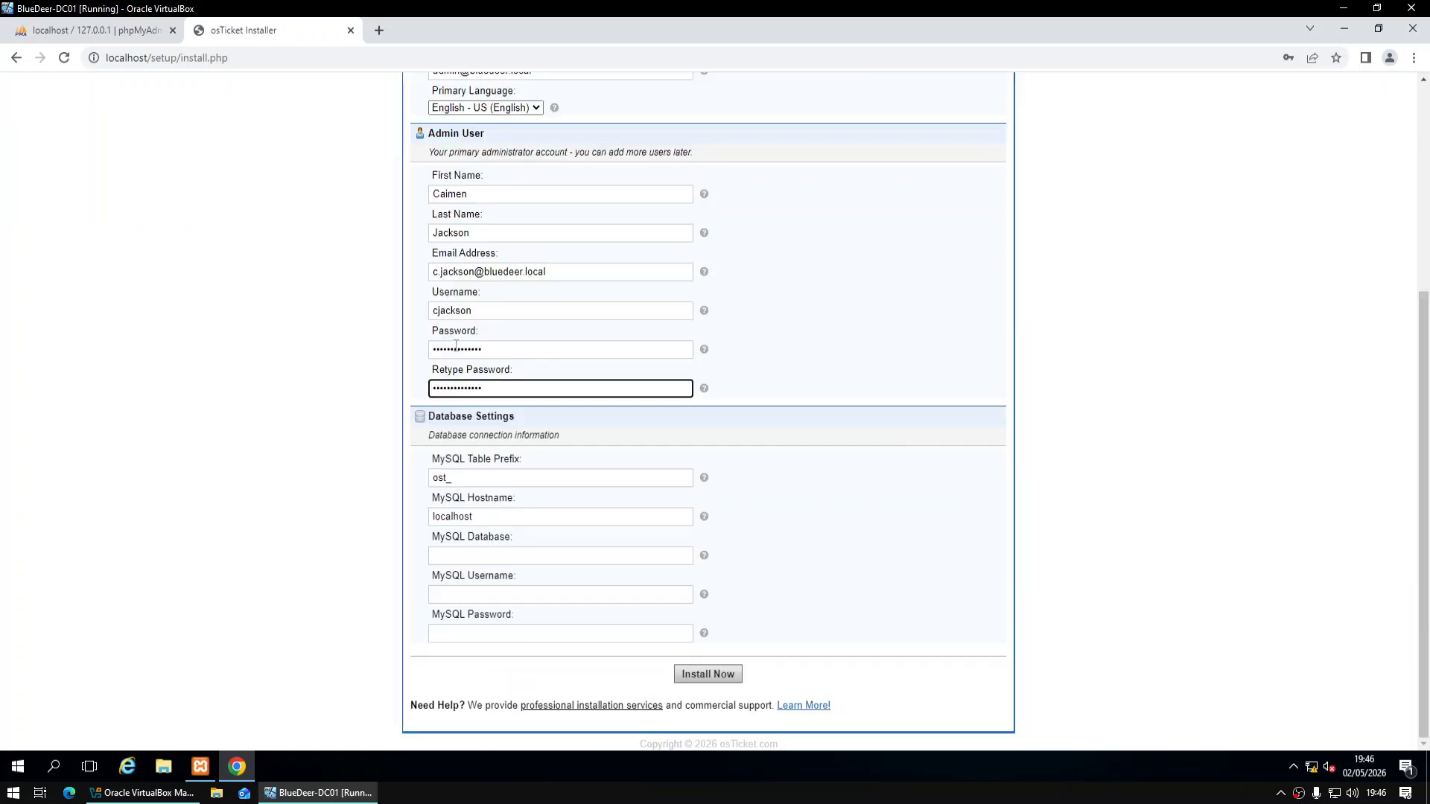
pyautogui.click(489, 555)
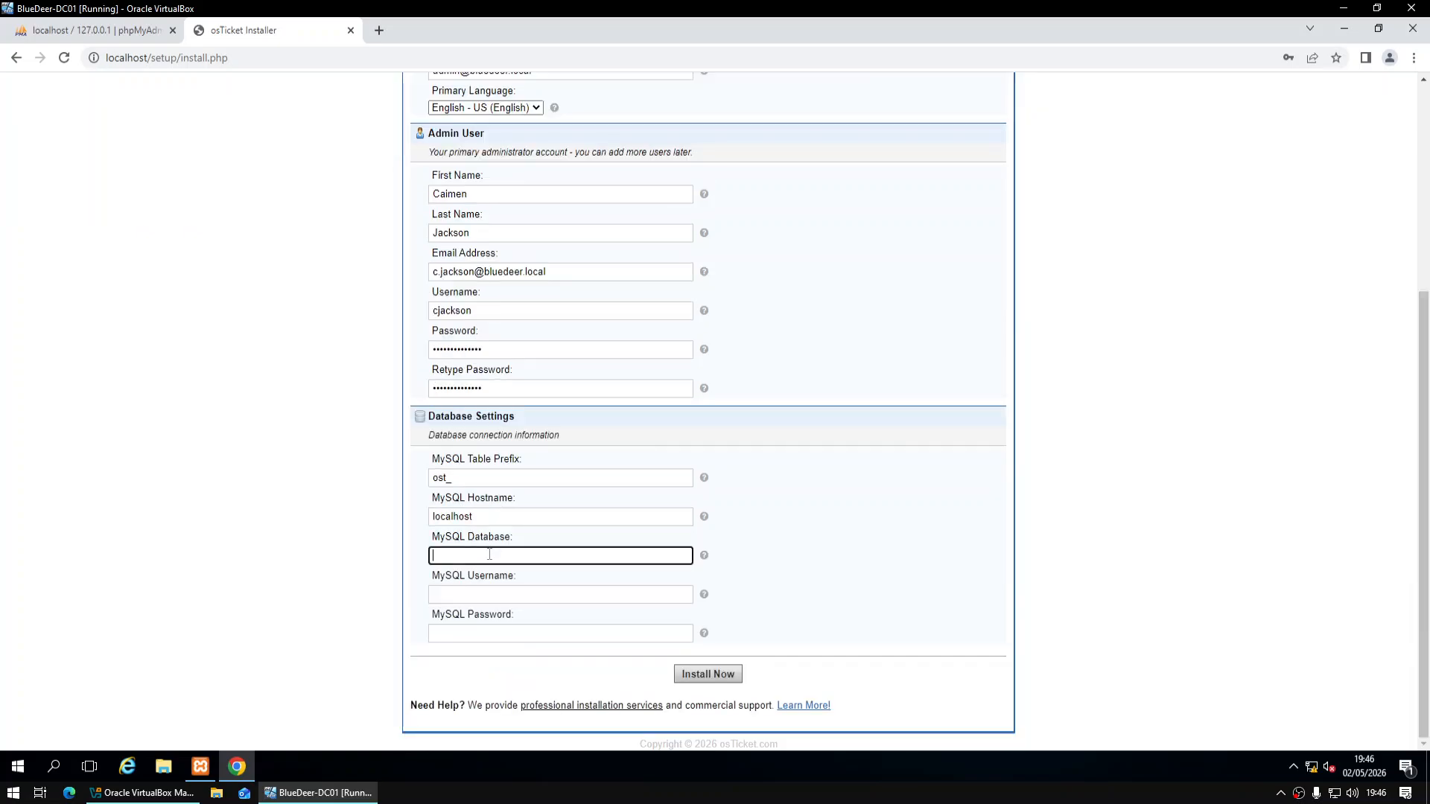
pyautogui.write('ostciket')
pyautogui.write('ket')
pyautogui.press('Tab')
pyautogui.write('loc')
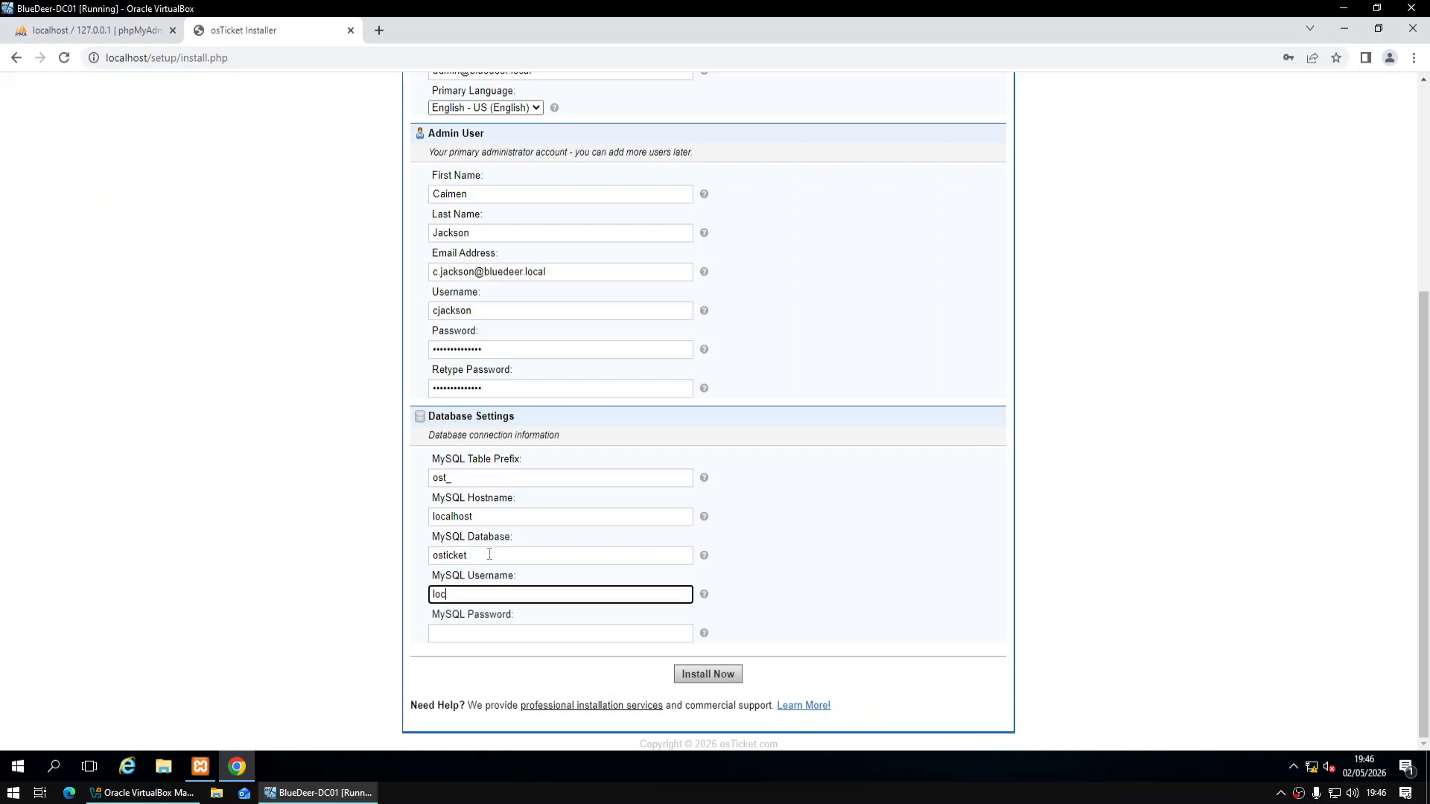
pyautogui.write('alhost')
pyautogui.press('Tab')
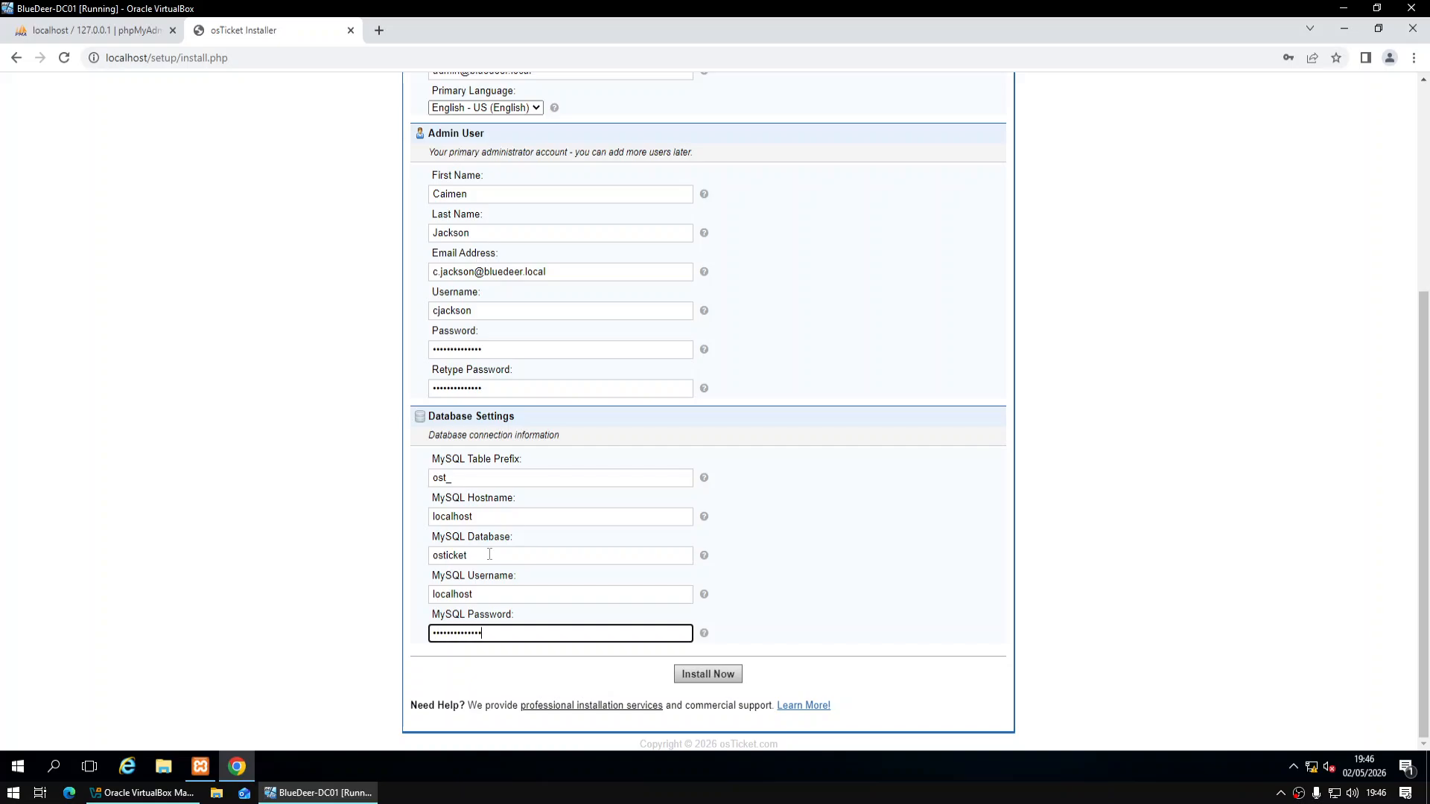
pyautogui.click(678, 676)
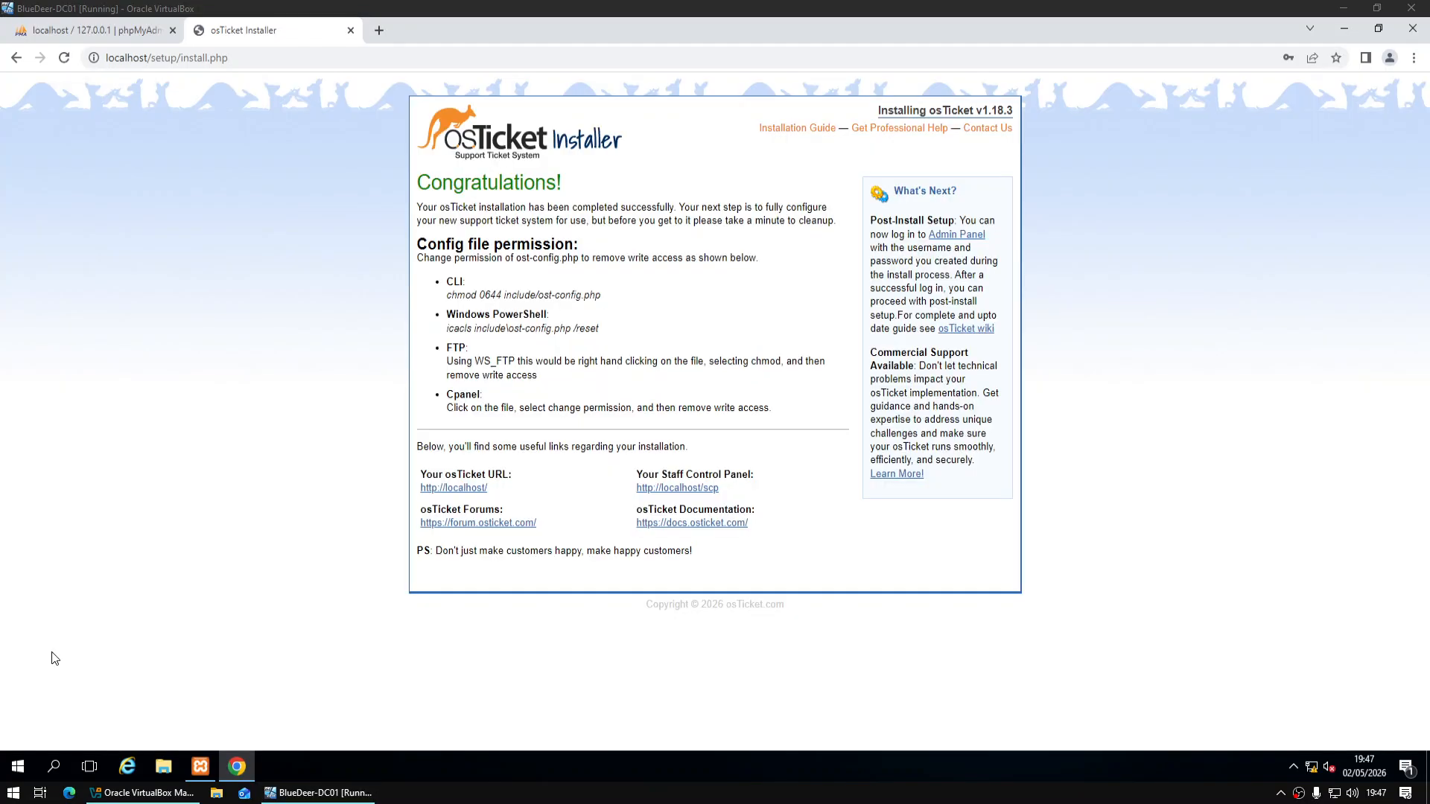
# Review the Congratulations page, highlighting and then clearing a line of its text
pyautogui.moveTo(456, 185); pyautogui.dragTo(577, 202)
pyautogui.click(575, 202)
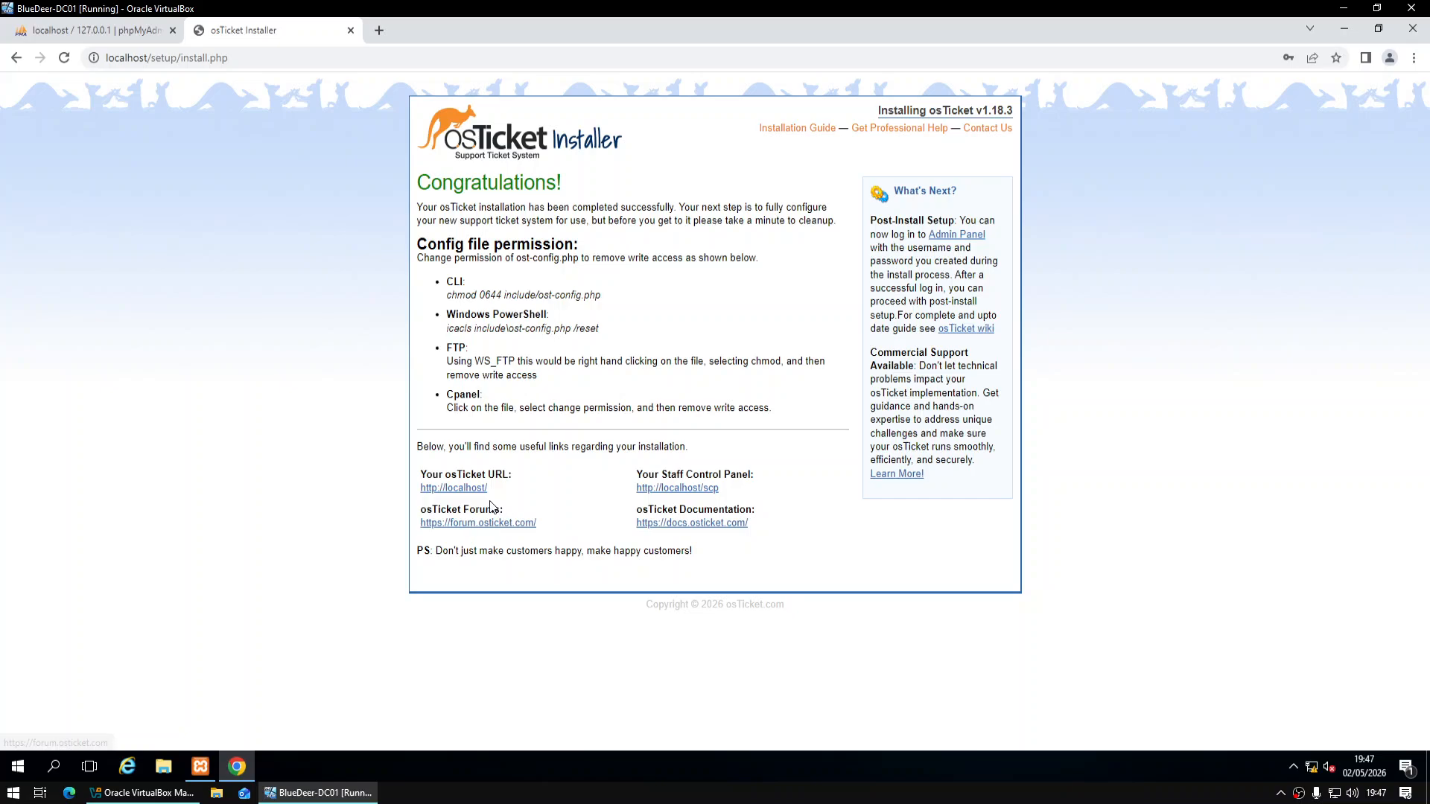
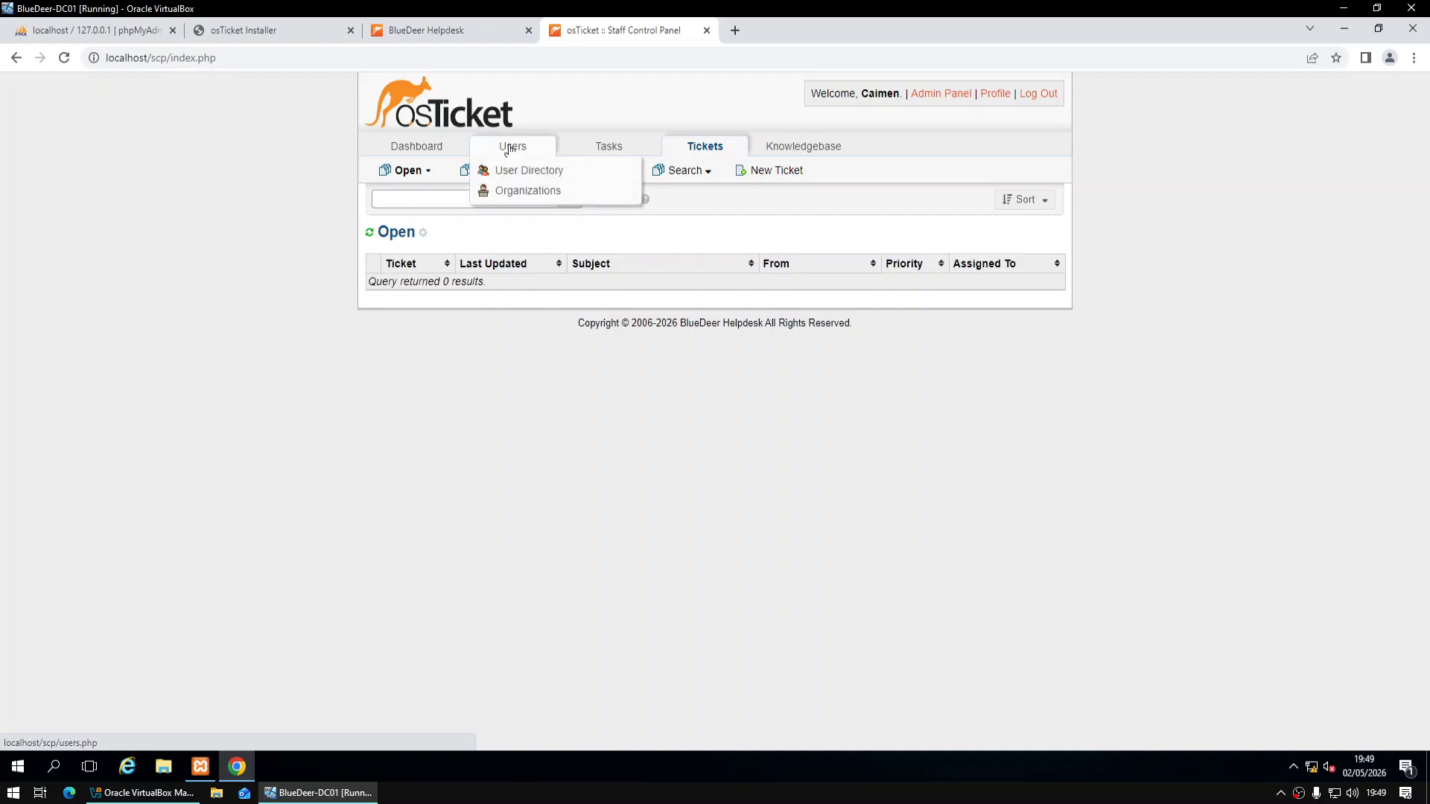
# Add a new user in the User Directory with the test e-mail address and full name Test User
pyautogui.click(511, 147)
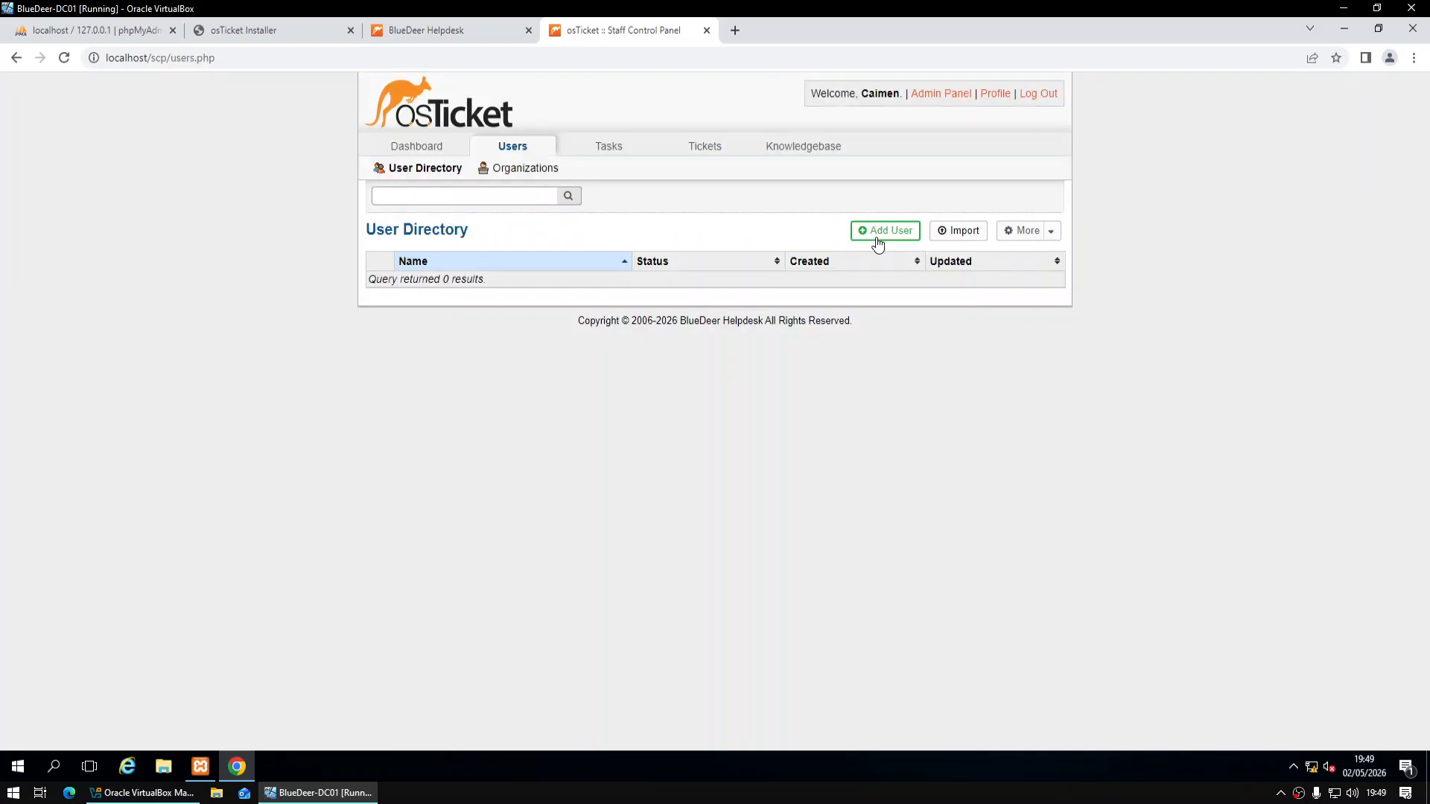
pyautogui.click(875, 235)
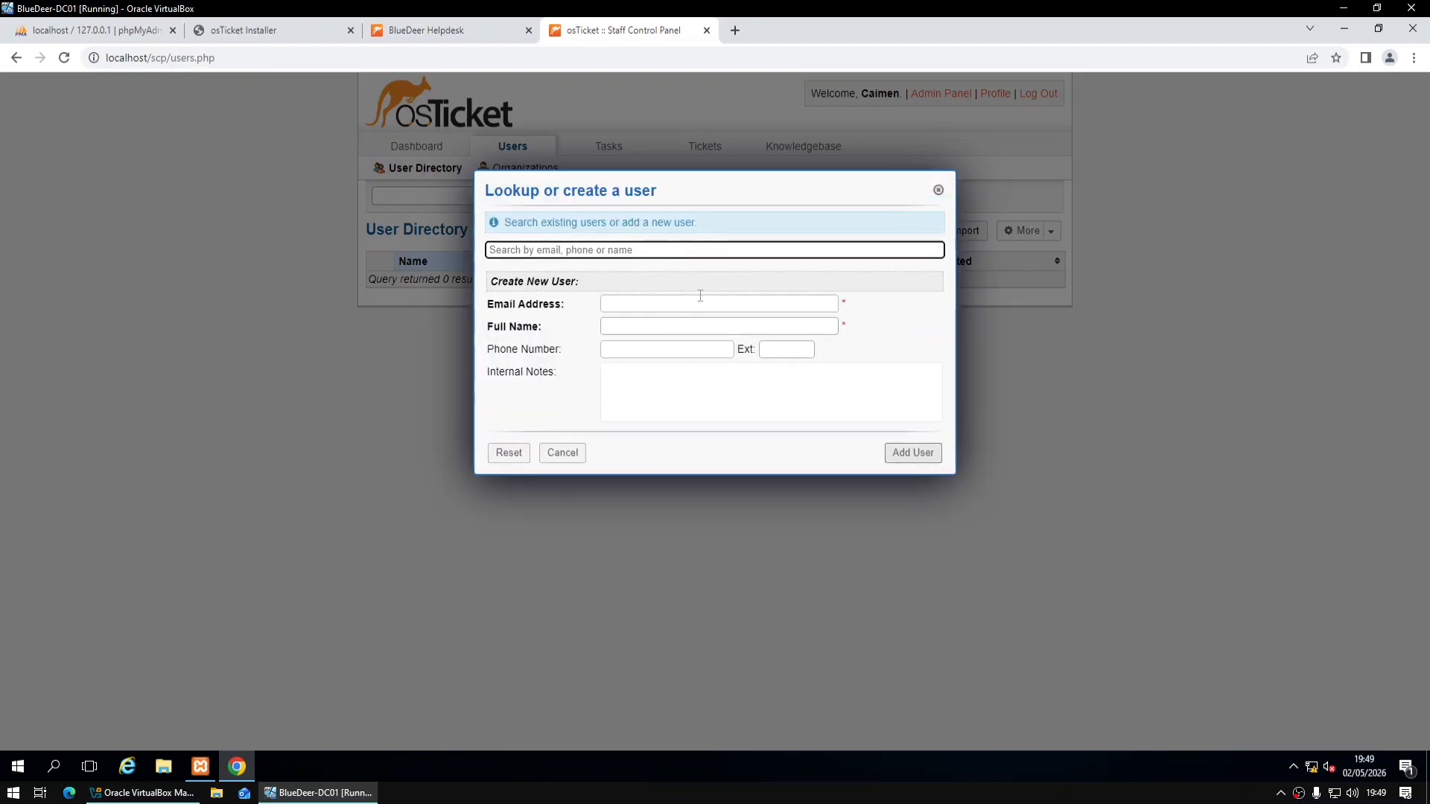
pyautogui.click(700, 297)
pyautogui.write('testuser')
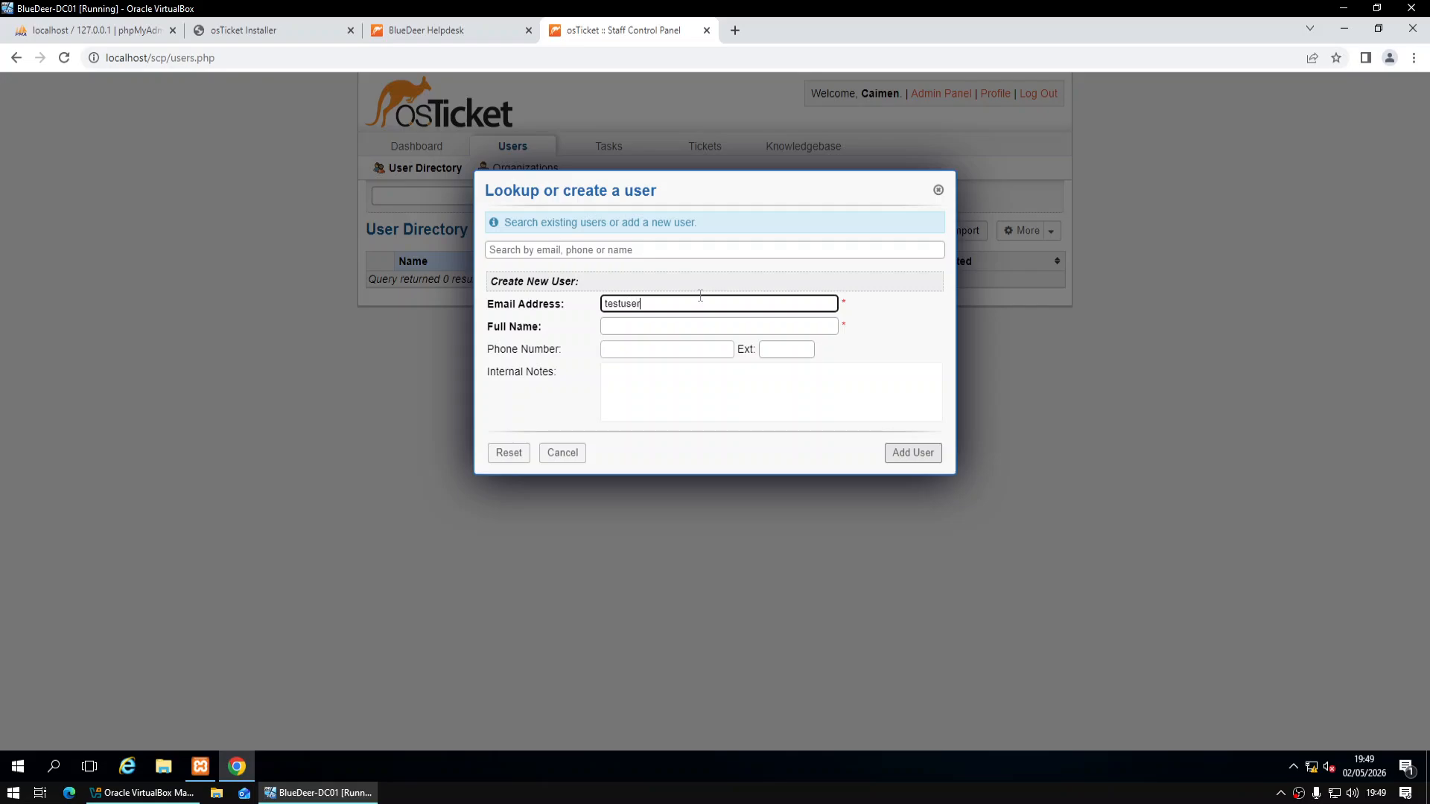
pyautogui.write('@bluedeer.local')
pyautogui.press('Tab')
pyautogui.write('Test U')
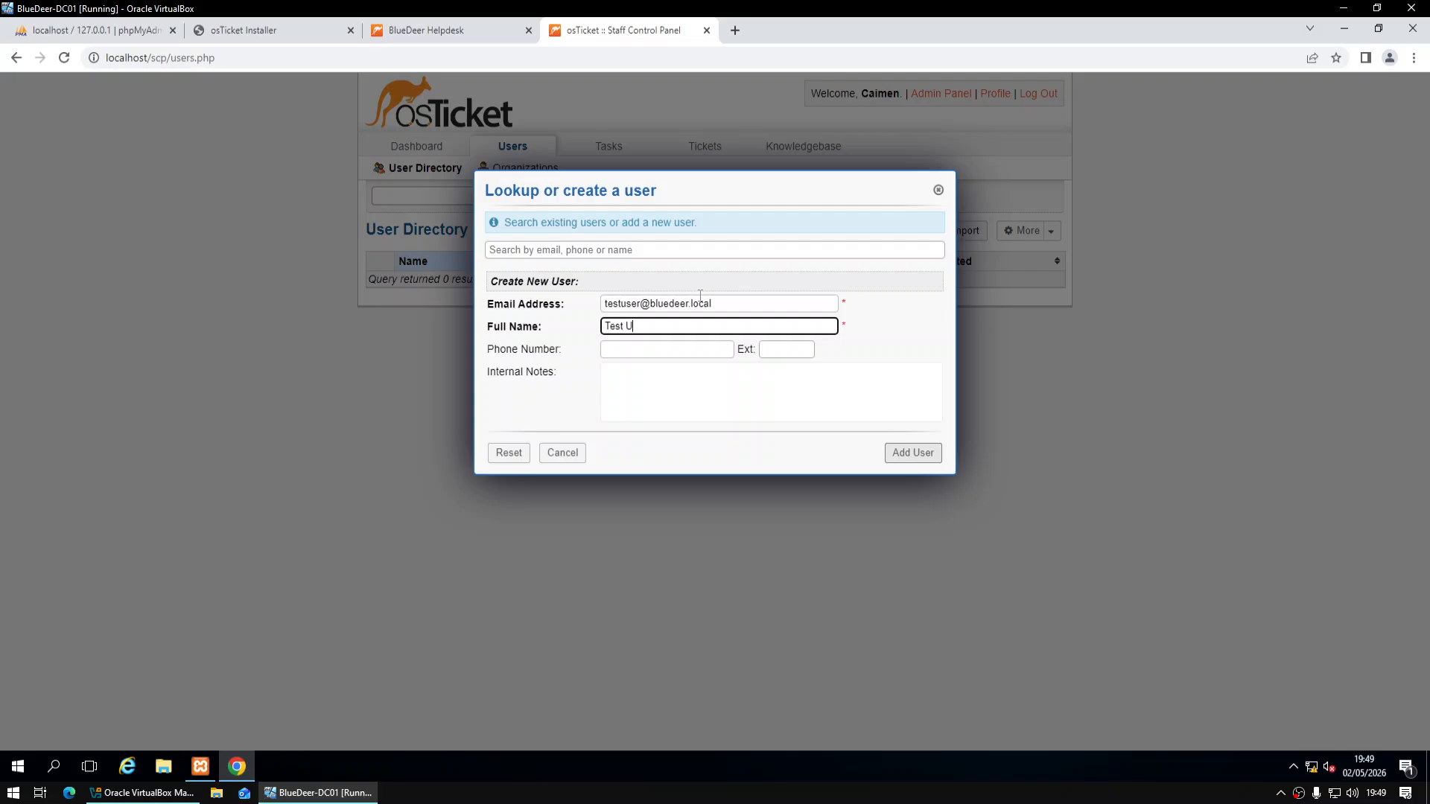
pyautogui.write('ser')
pyautogui.click(916, 455)
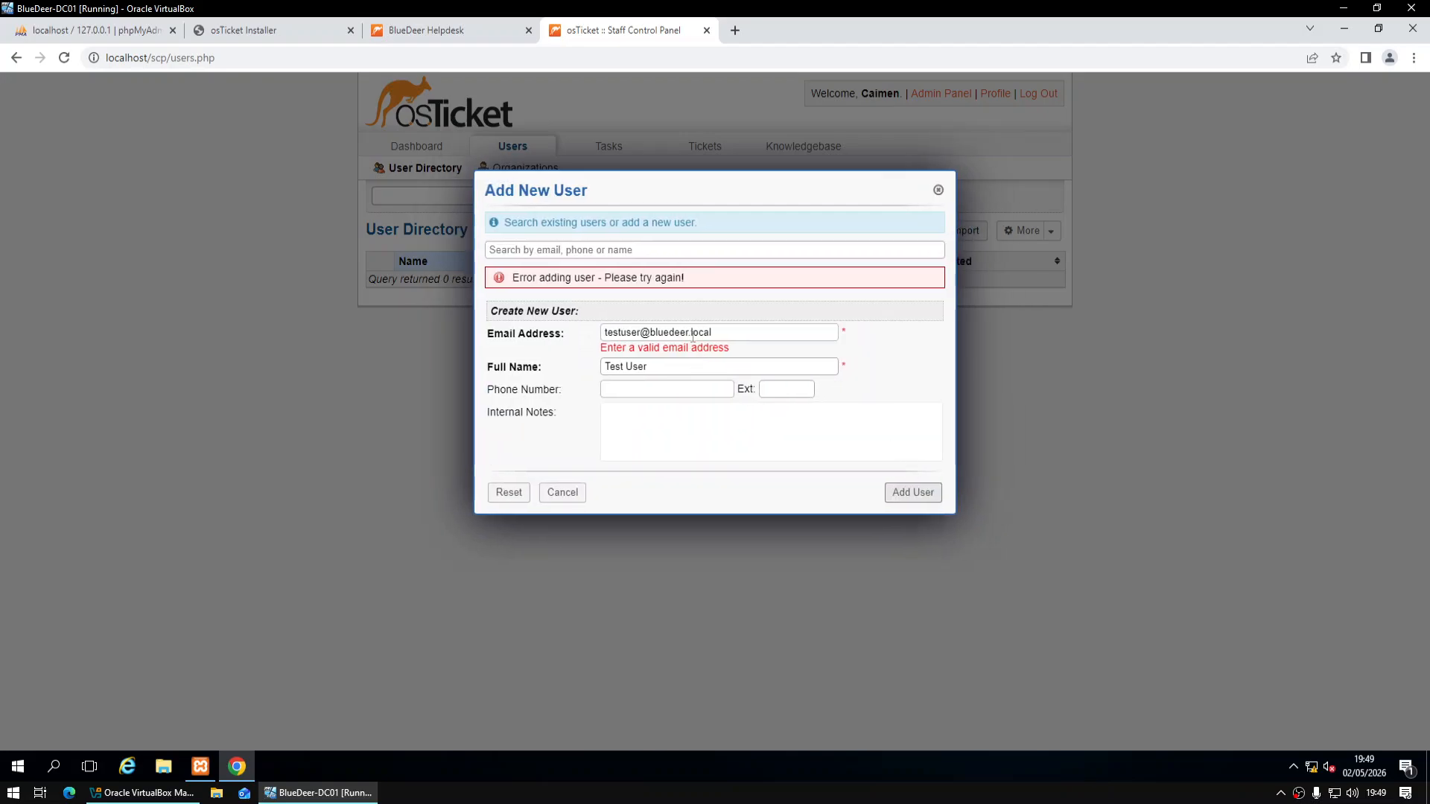
# Change the e-mail domain ending from .local to .com and resubmit the user
pyautogui.moveTo(753, 328); pyautogui.dragTo(701, 338)
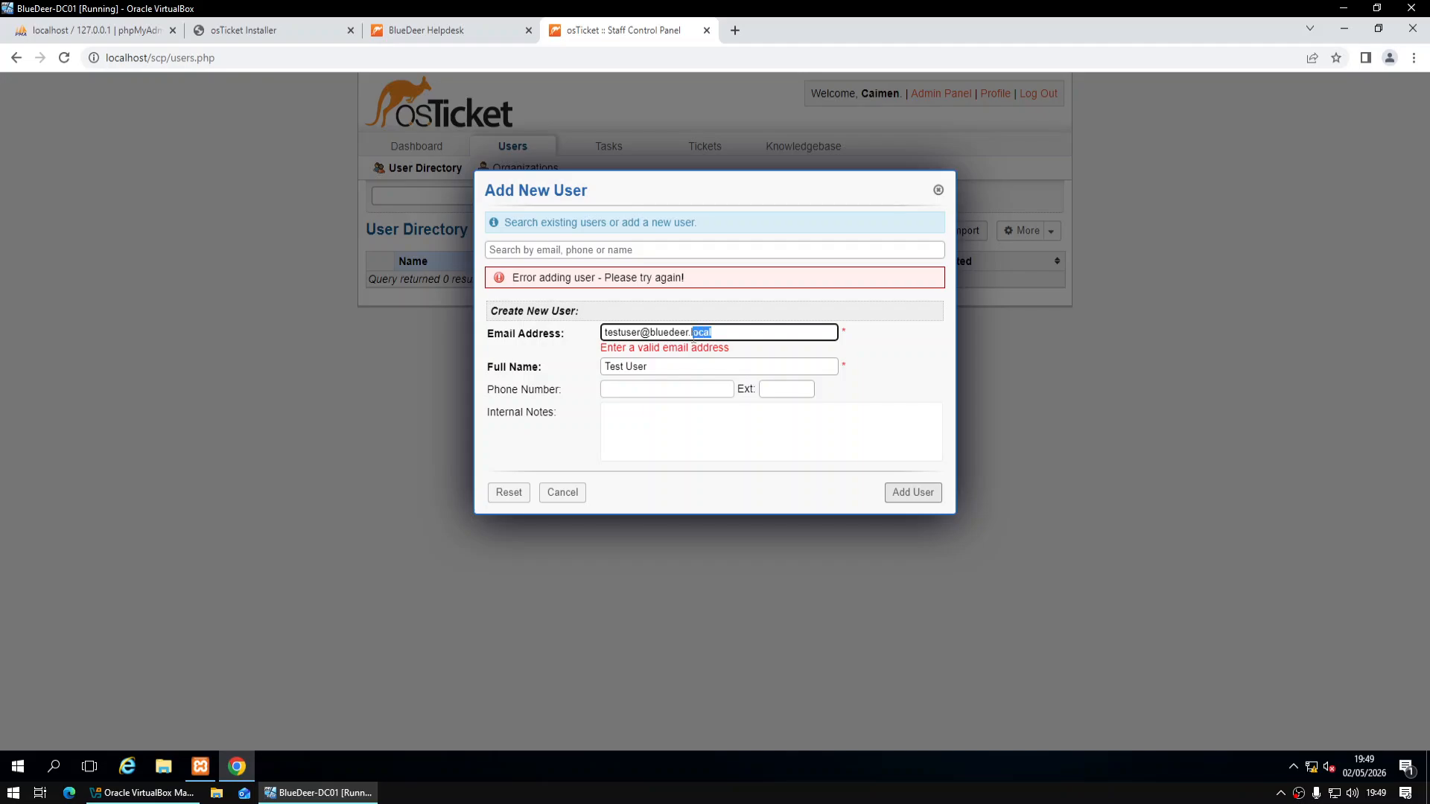
pyautogui.write('com')
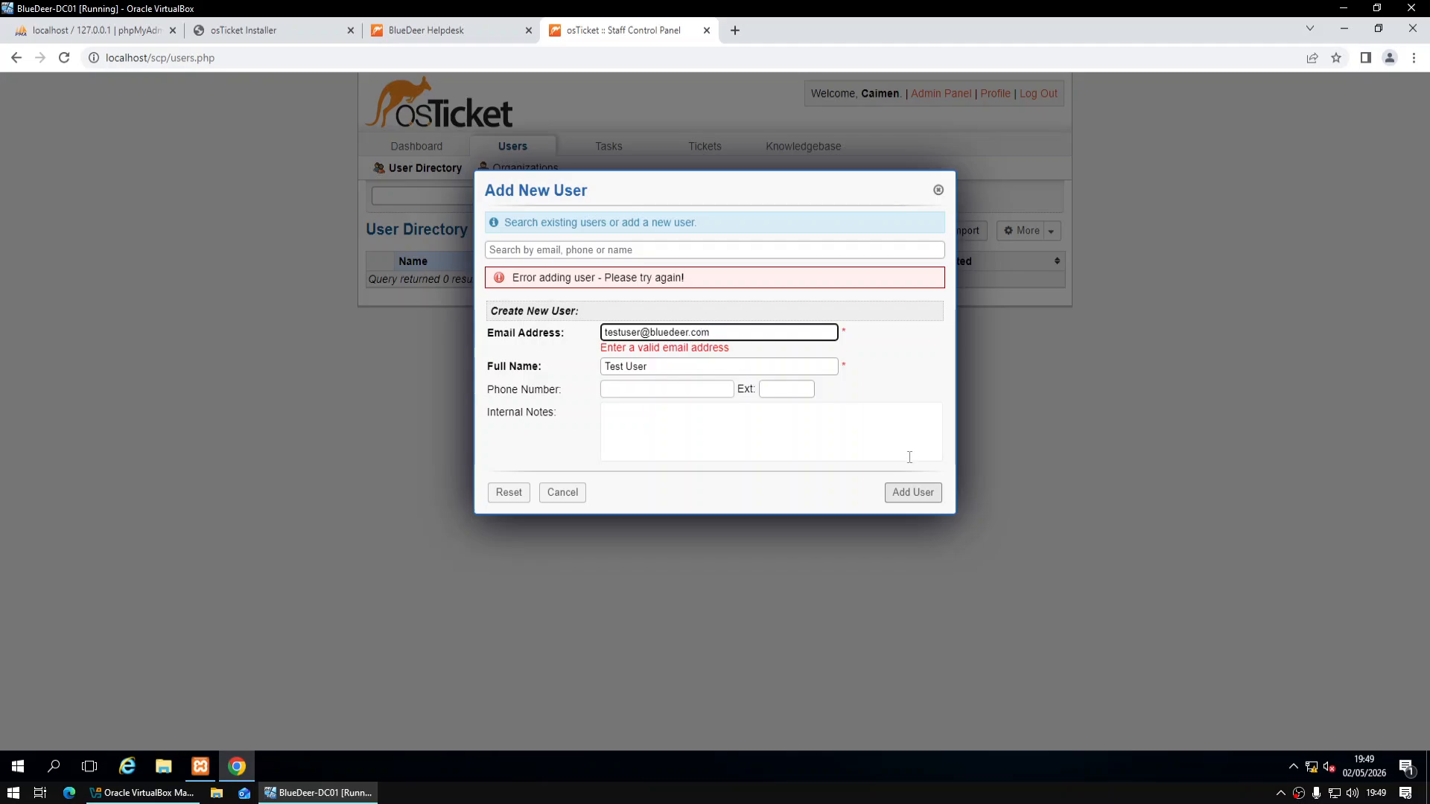
pyautogui.click(922, 467)
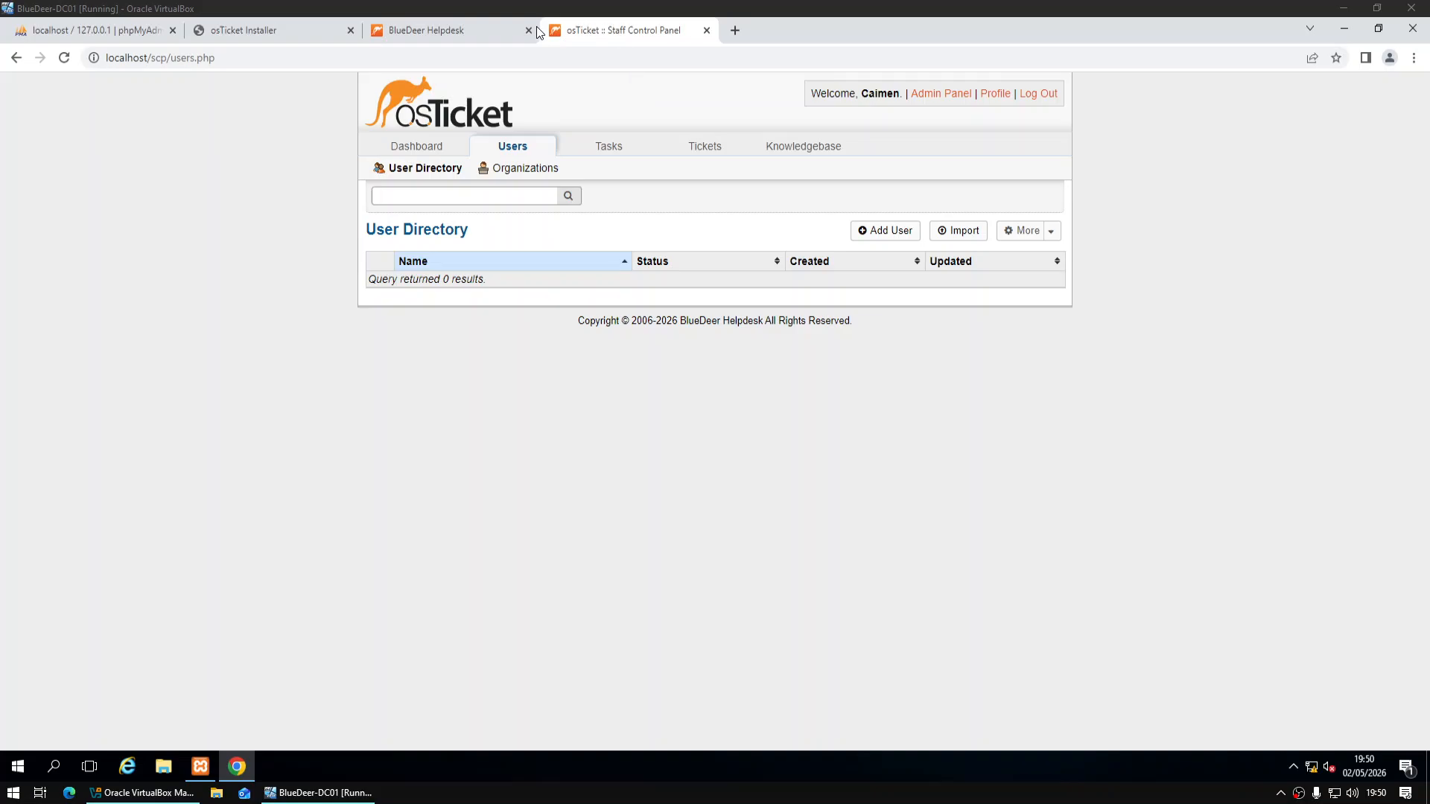
# Check the BlueDeer Helpdesk client portal's new ticket form, then return to the staff control panel
pyautogui.click(507, 31)
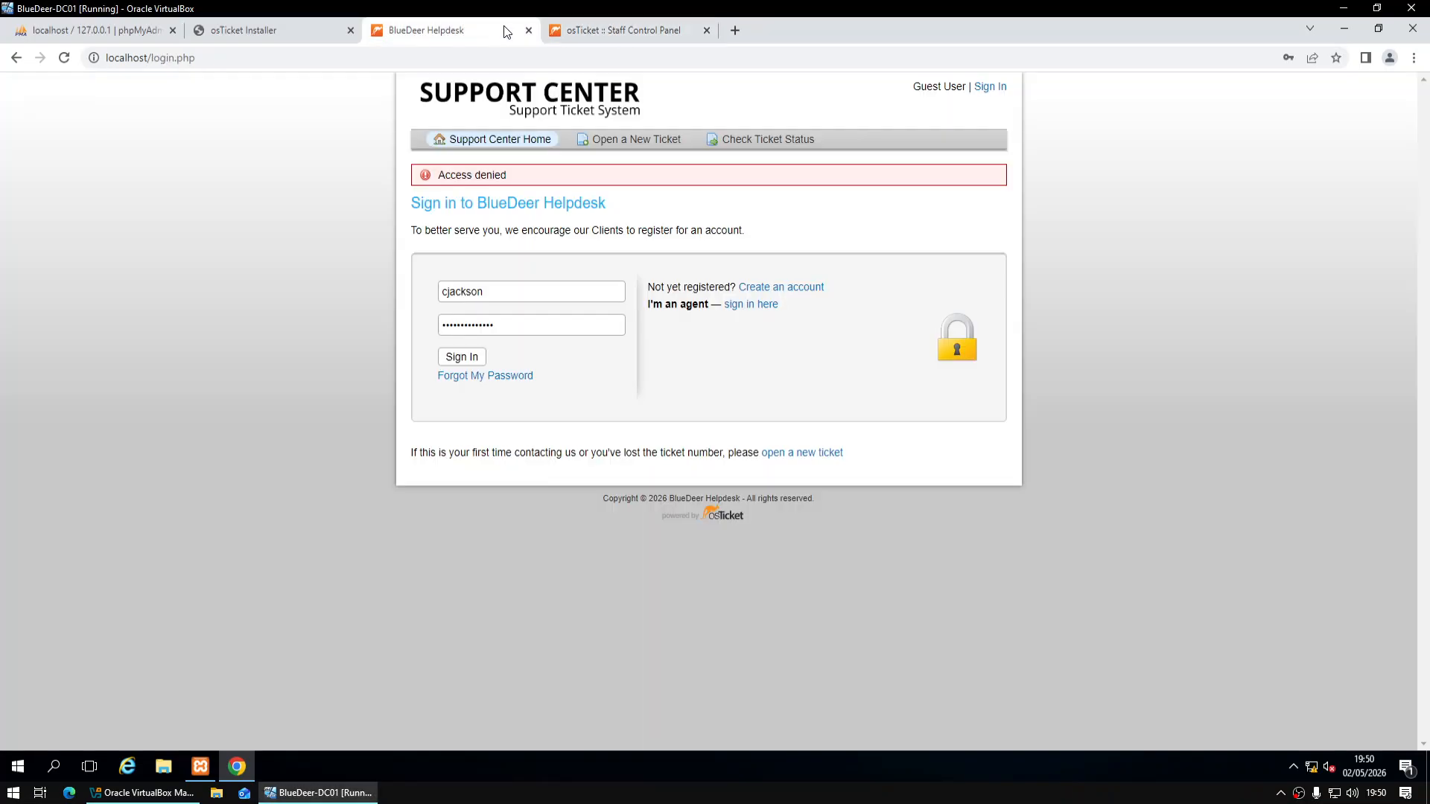
pyautogui.click(600, 135)
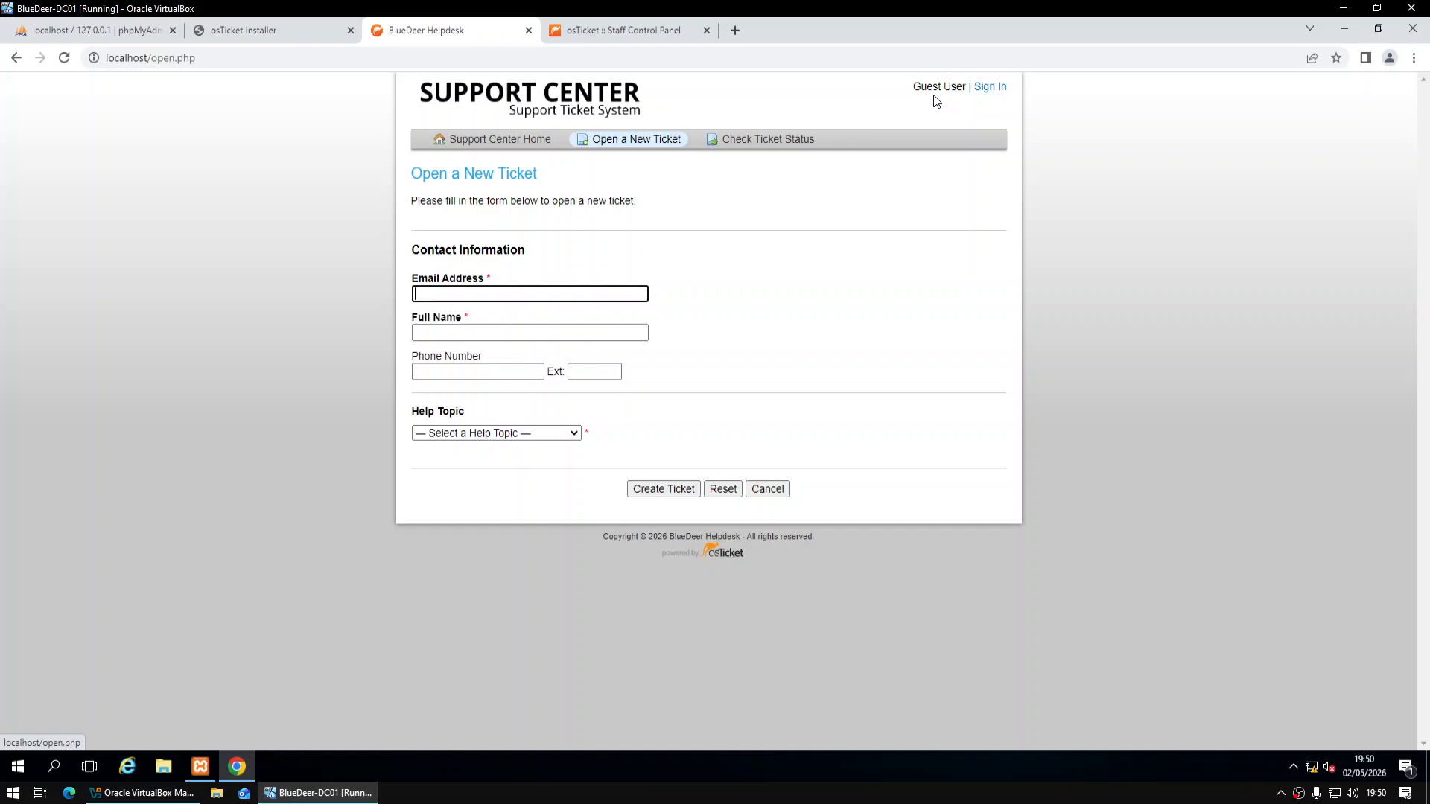
pyautogui.click(583, 34)
# Close Chrome, minimize the XAMPP Control Panel and launch Server Manager from Start
pyautogui.click(1410, 27)
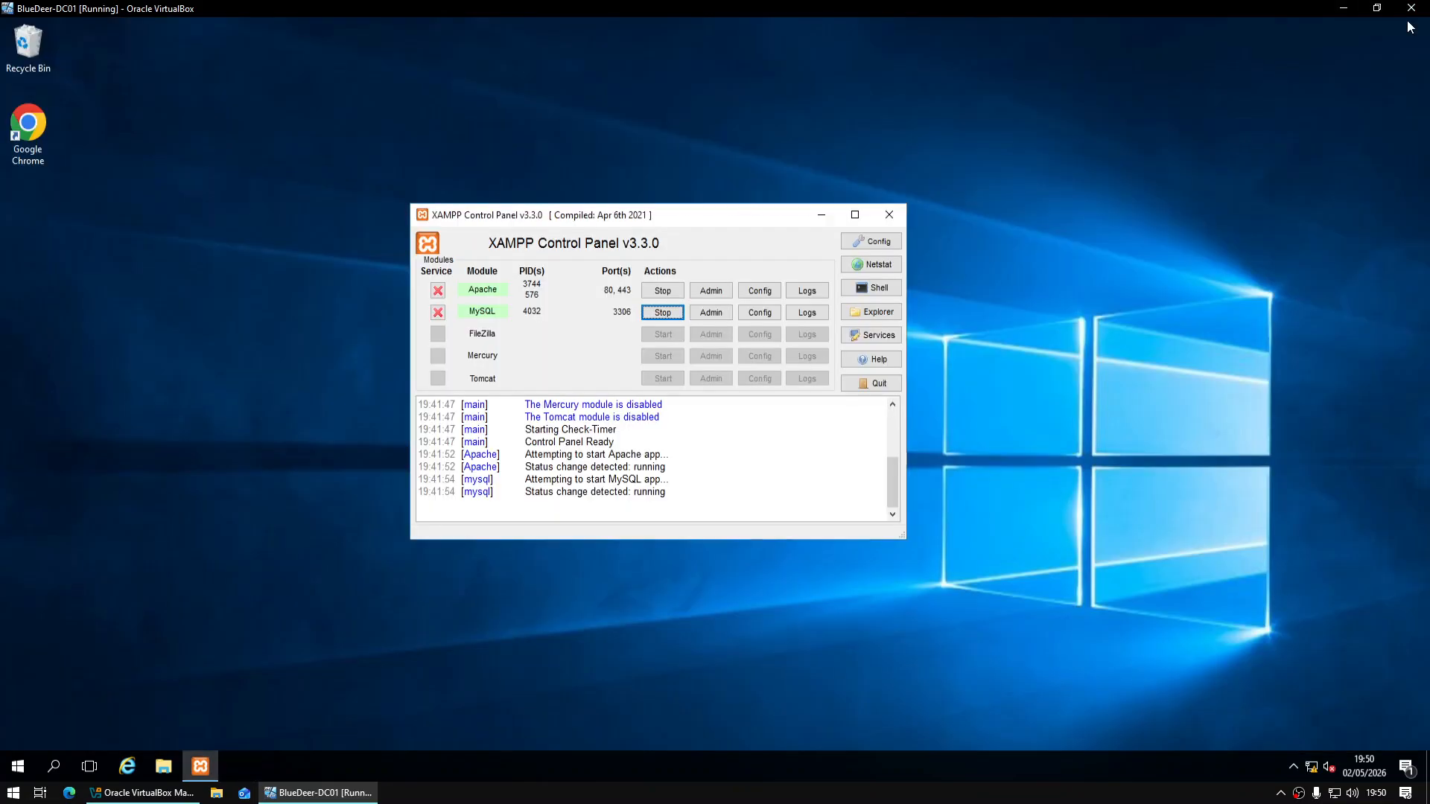
pyautogui.click(820, 215)
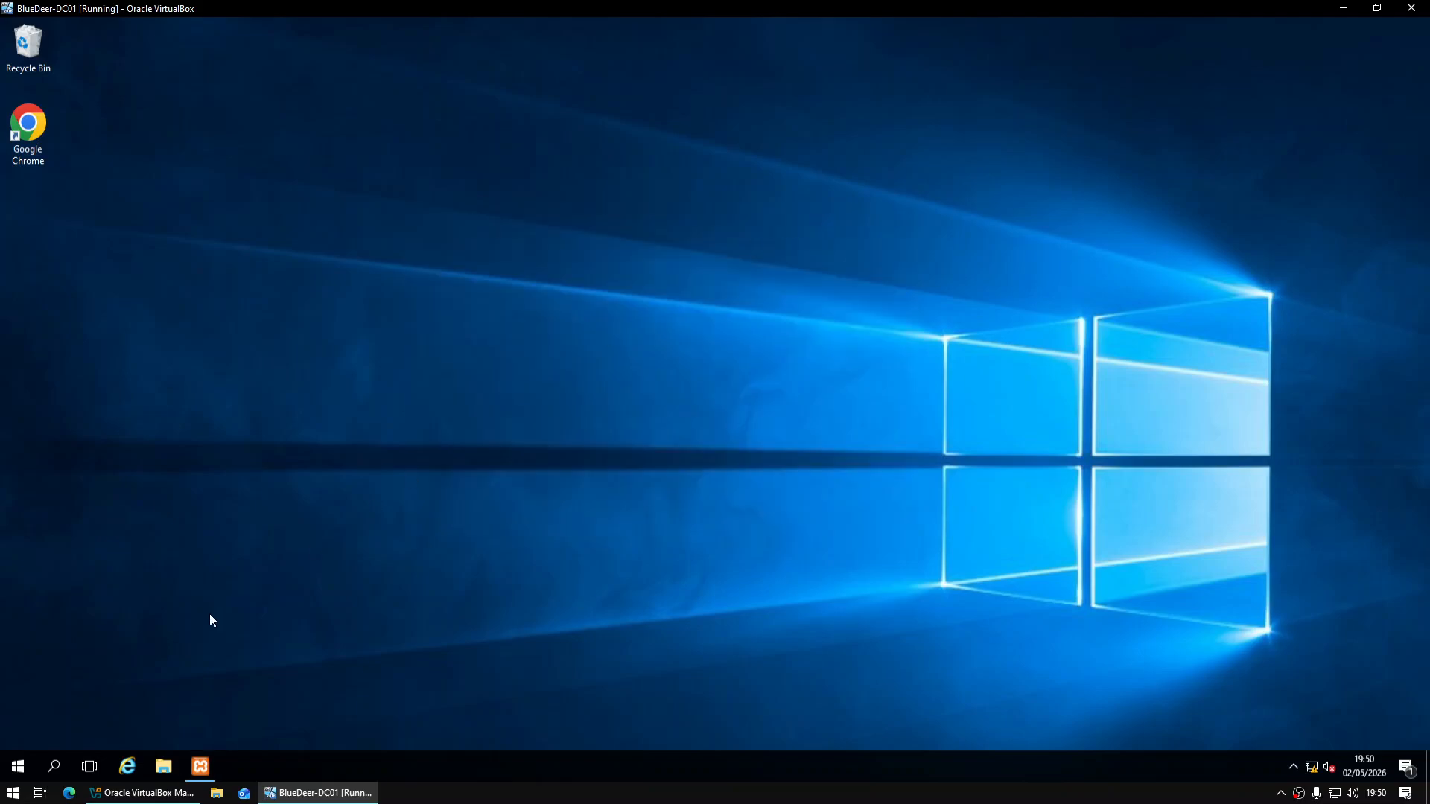
pyautogui.click(18, 766)
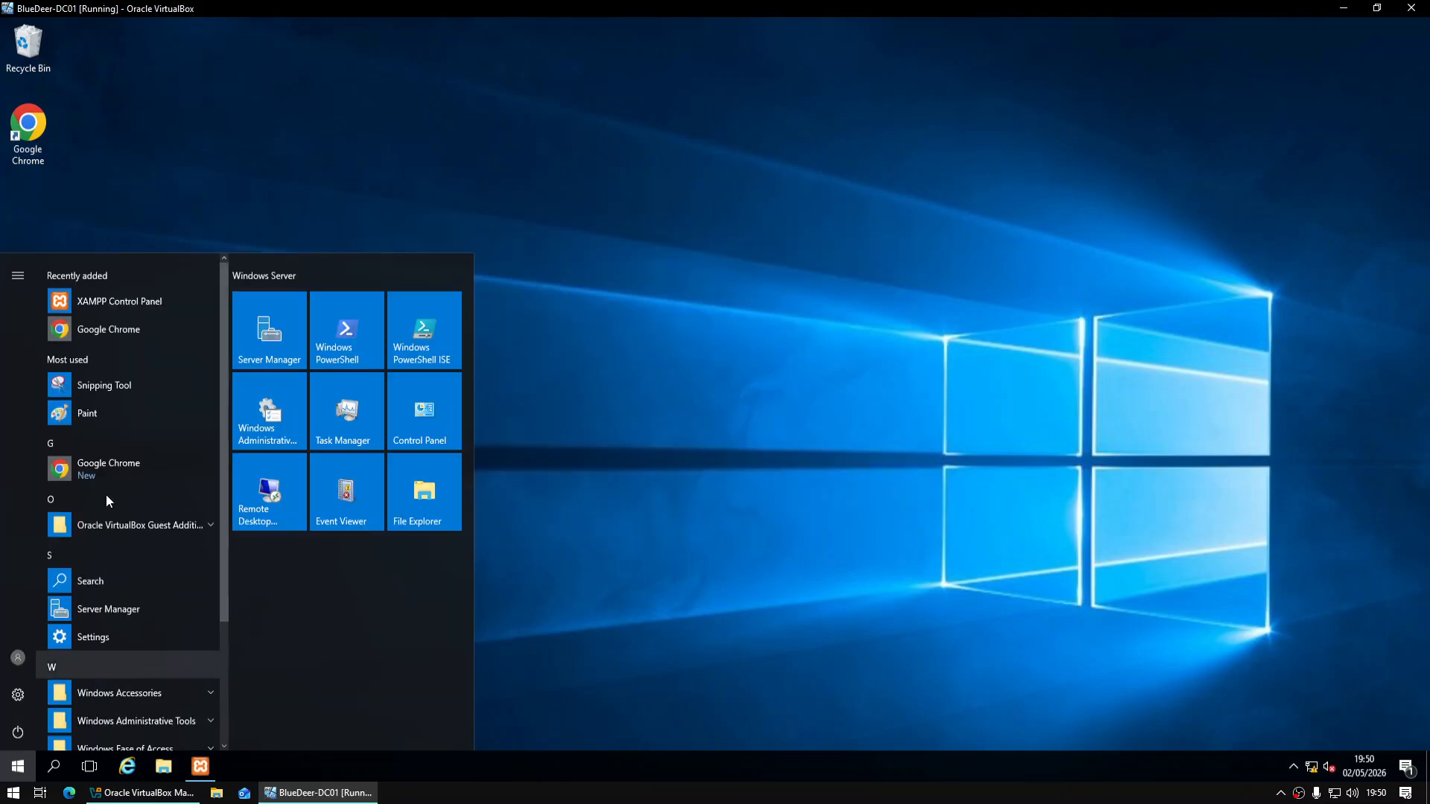
pyautogui.click(283, 344)
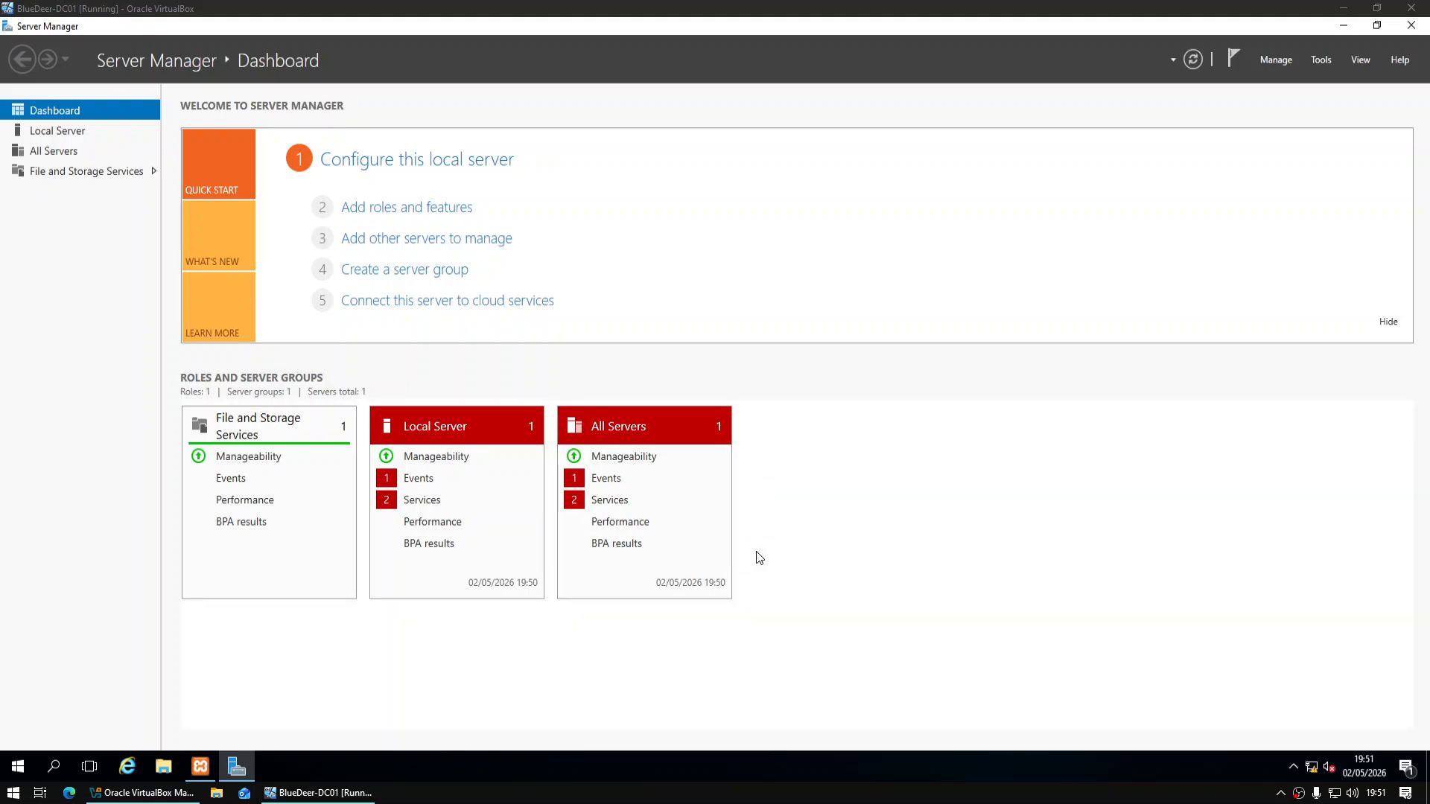
# Start the Add Roles and Features Wizard with role-based installation on the local server
pyautogui.click(1276, 60)
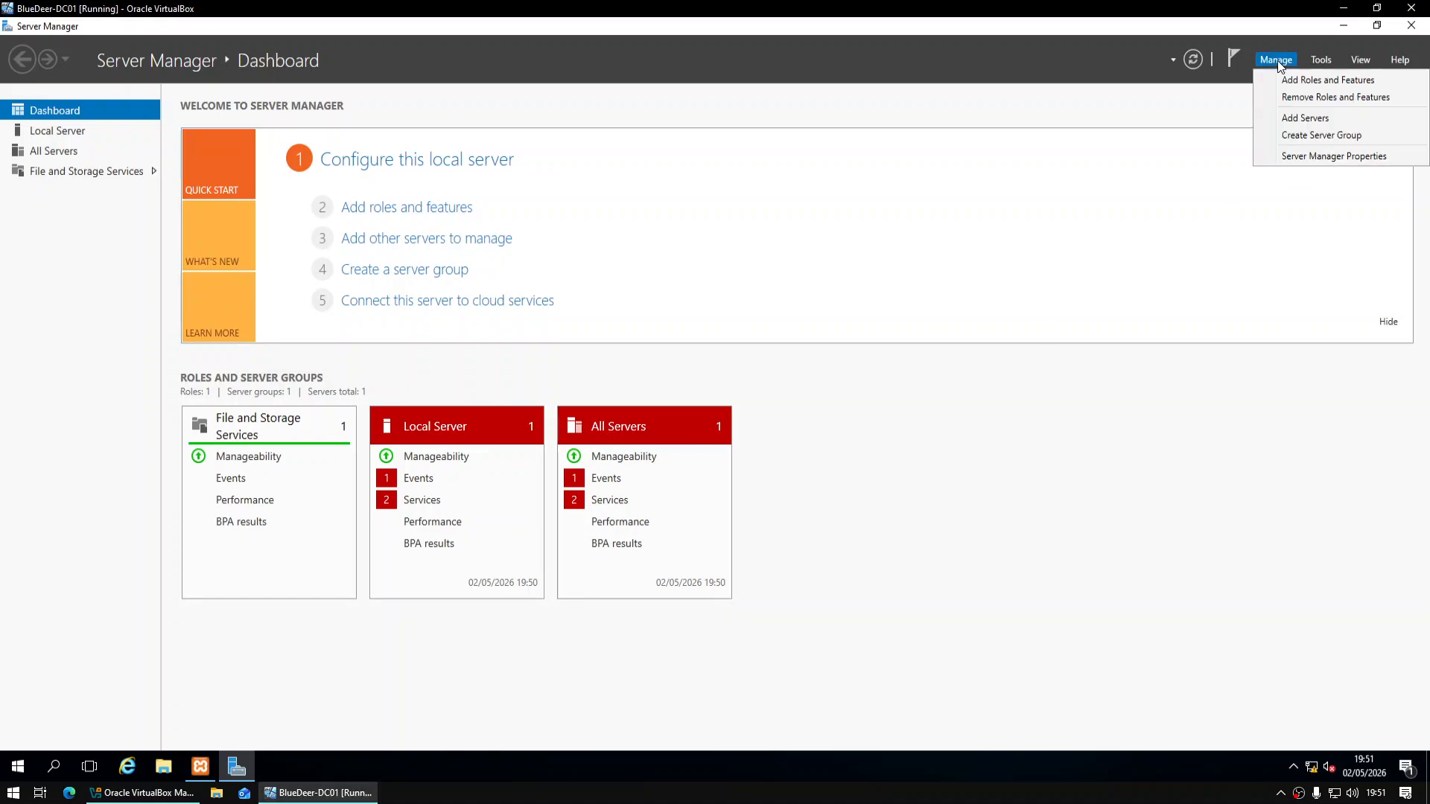
pyautogui.click(1293, 84)
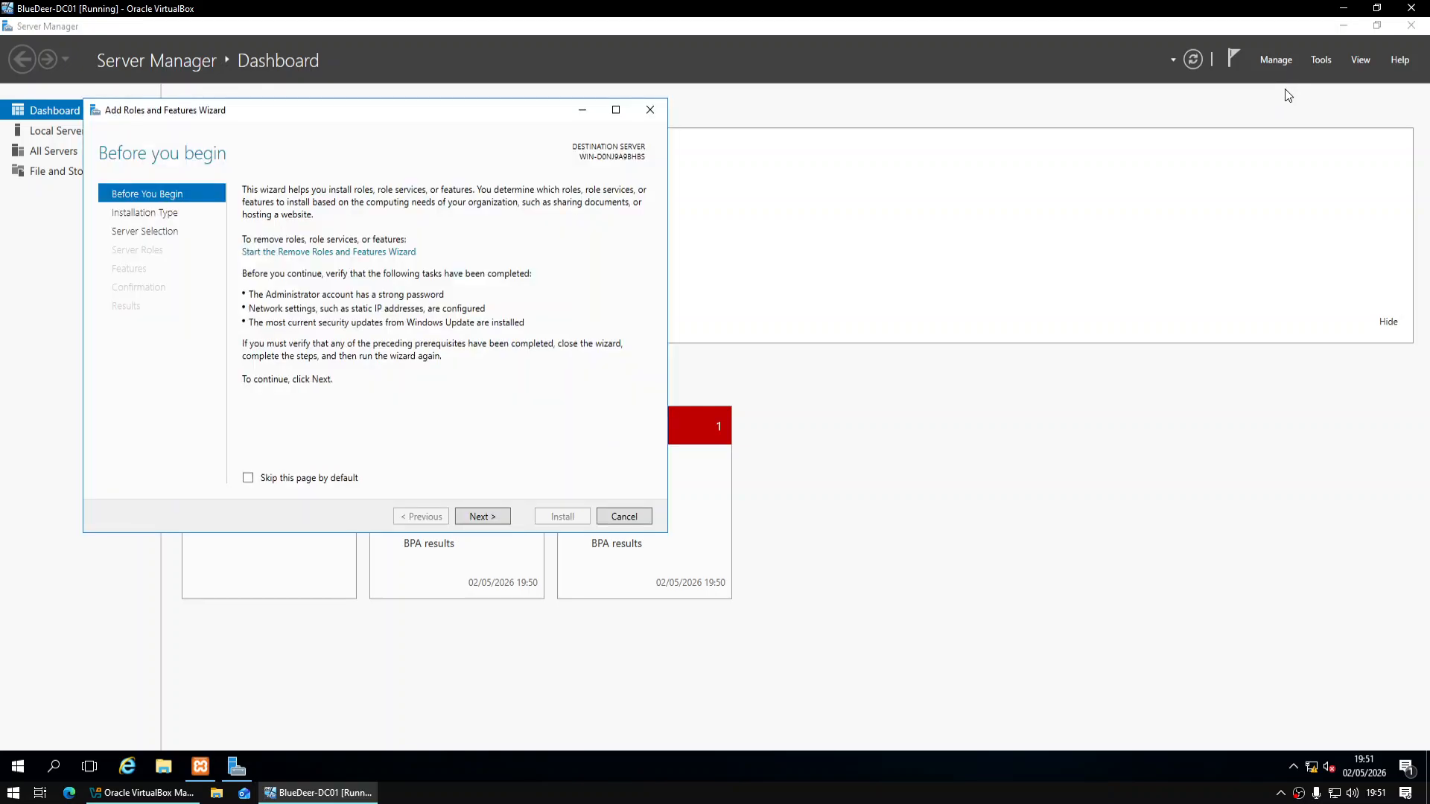
pyautogui.click(504, 516)
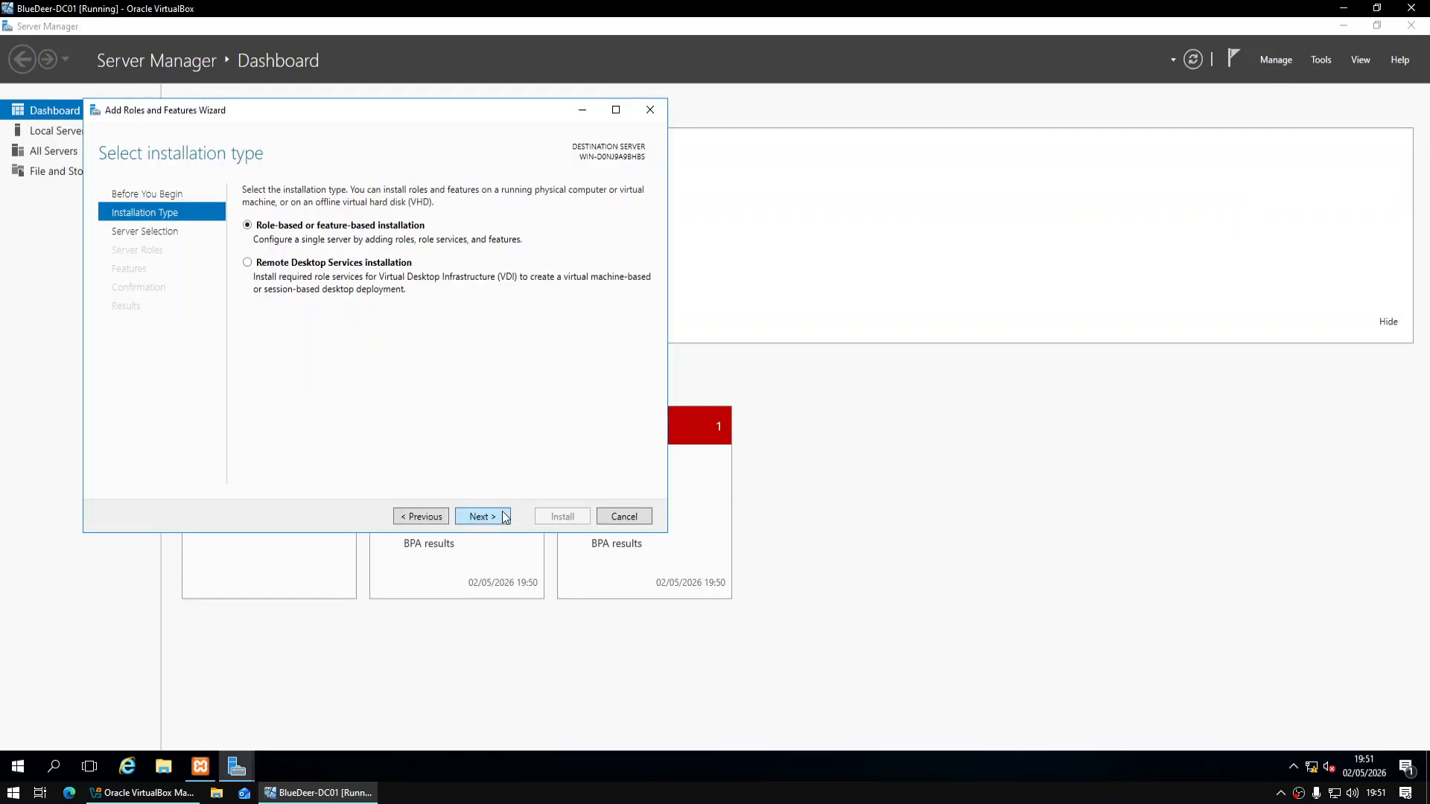
pyautogui.click(504, 516)
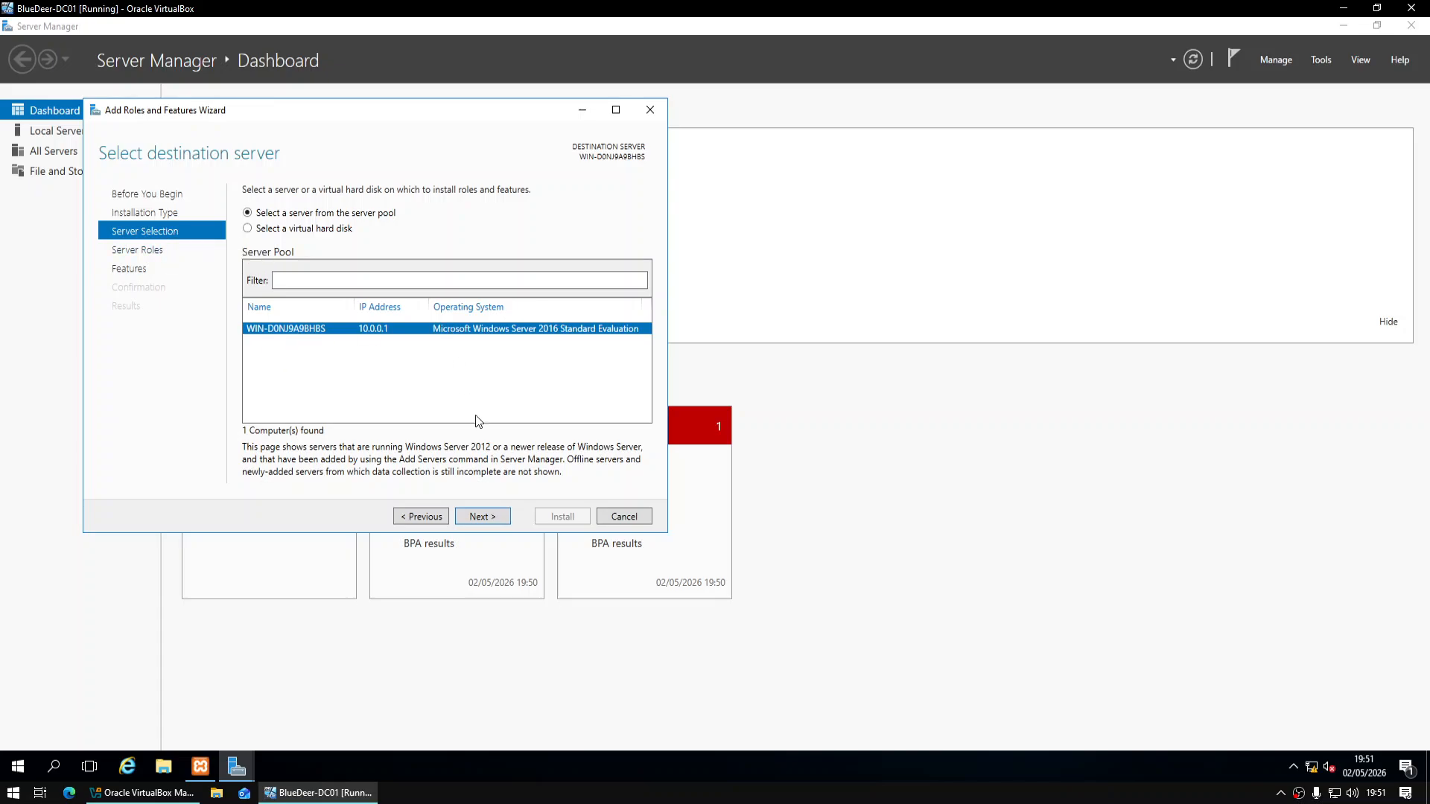
pyautogui.click(482, 516)
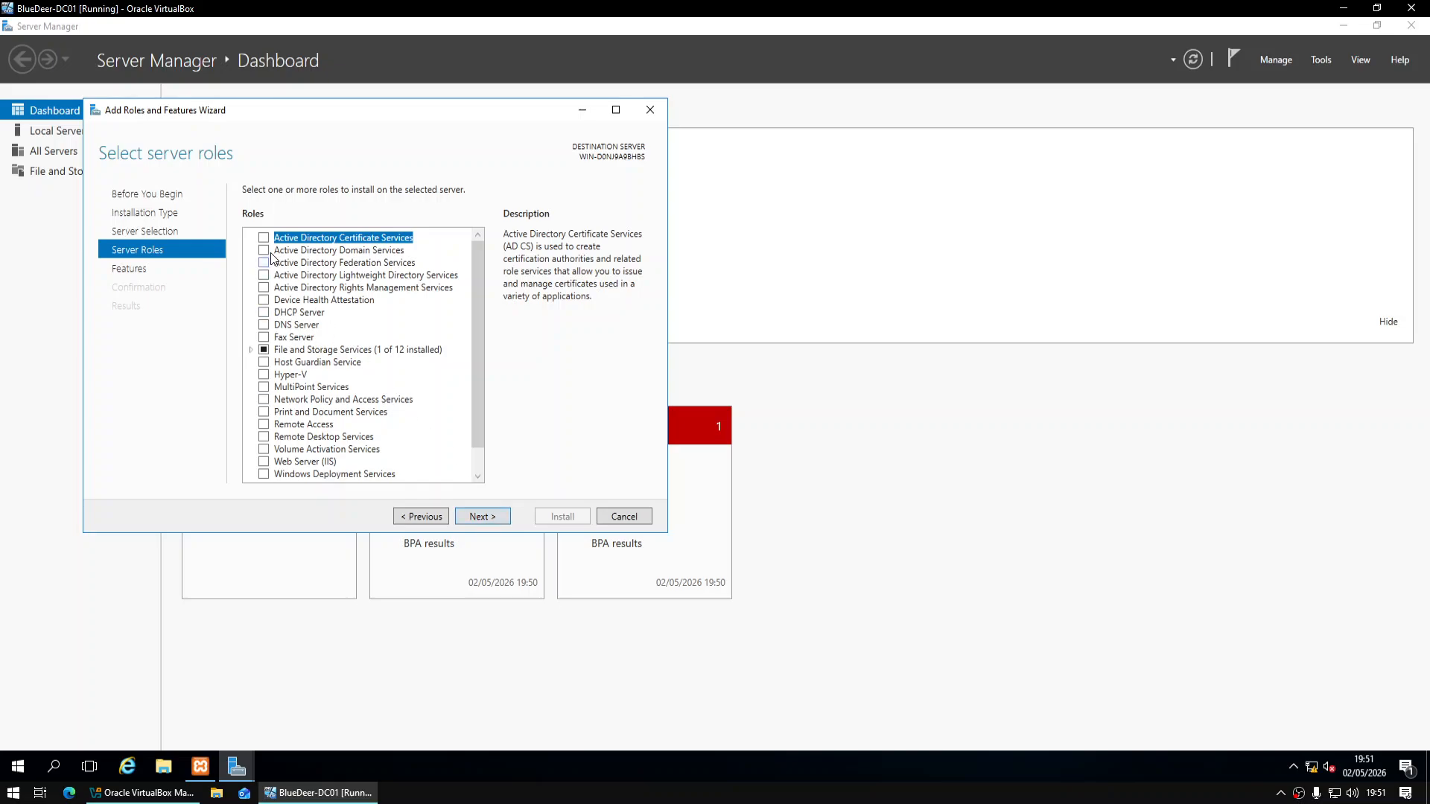
# Select the AD DS, DHCP Server and DNS Server roles with their required tools
pyautogui.click(266, 251)
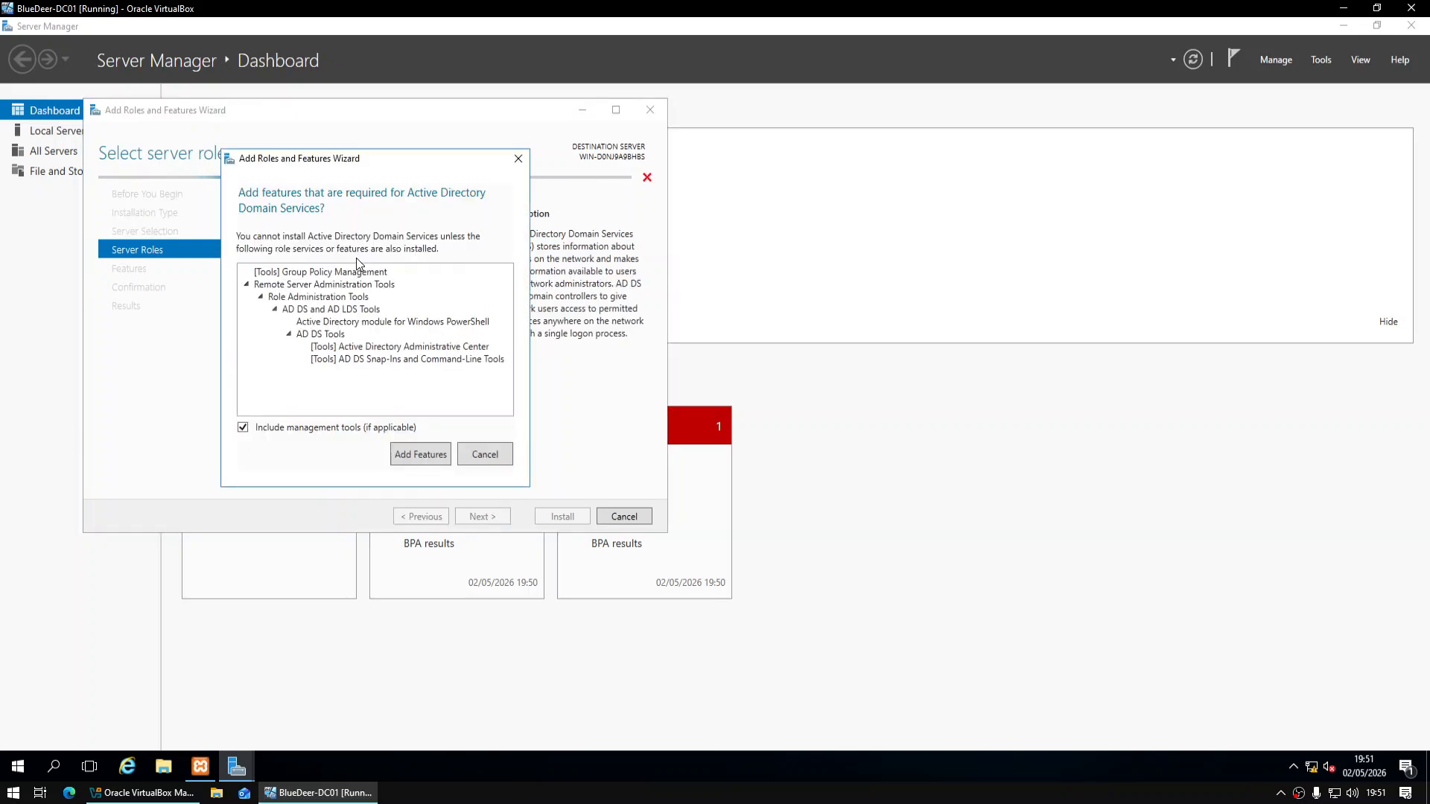
pyautogui.click(440, 454)
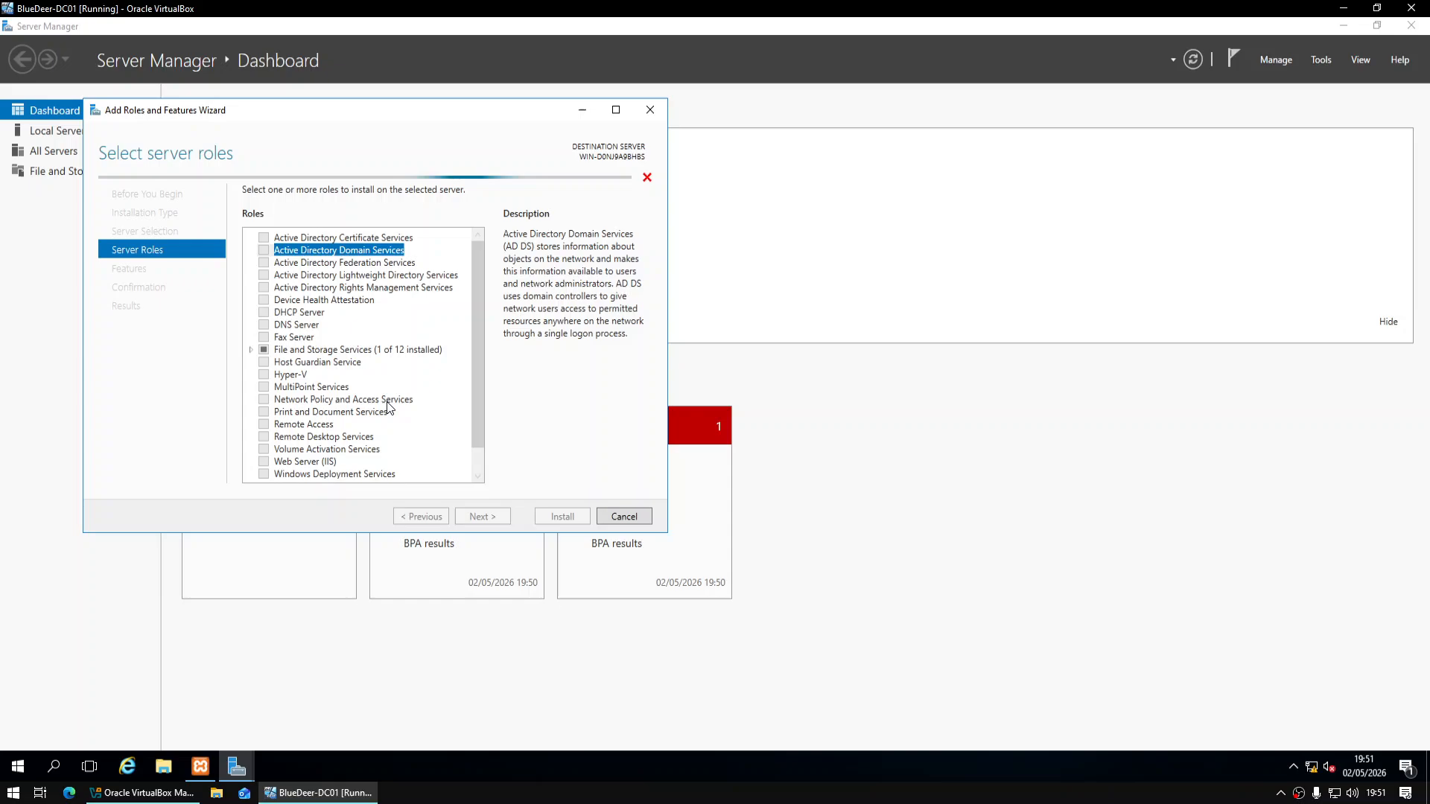
pyautogui.click(268, 314)
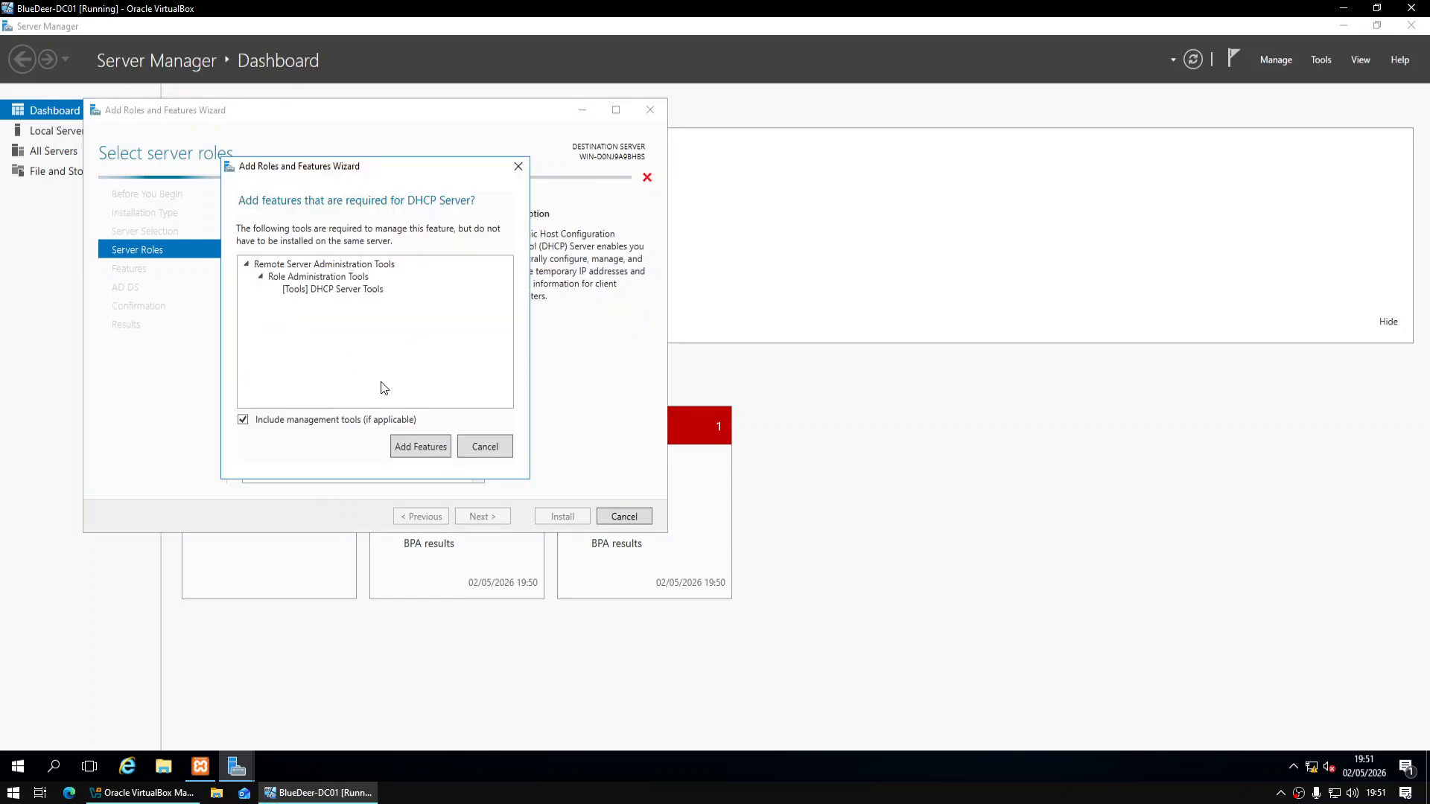
pyautogui.click(440, 453)
pyautogui.click(264, 325)
pyautogui.click(417, 447)
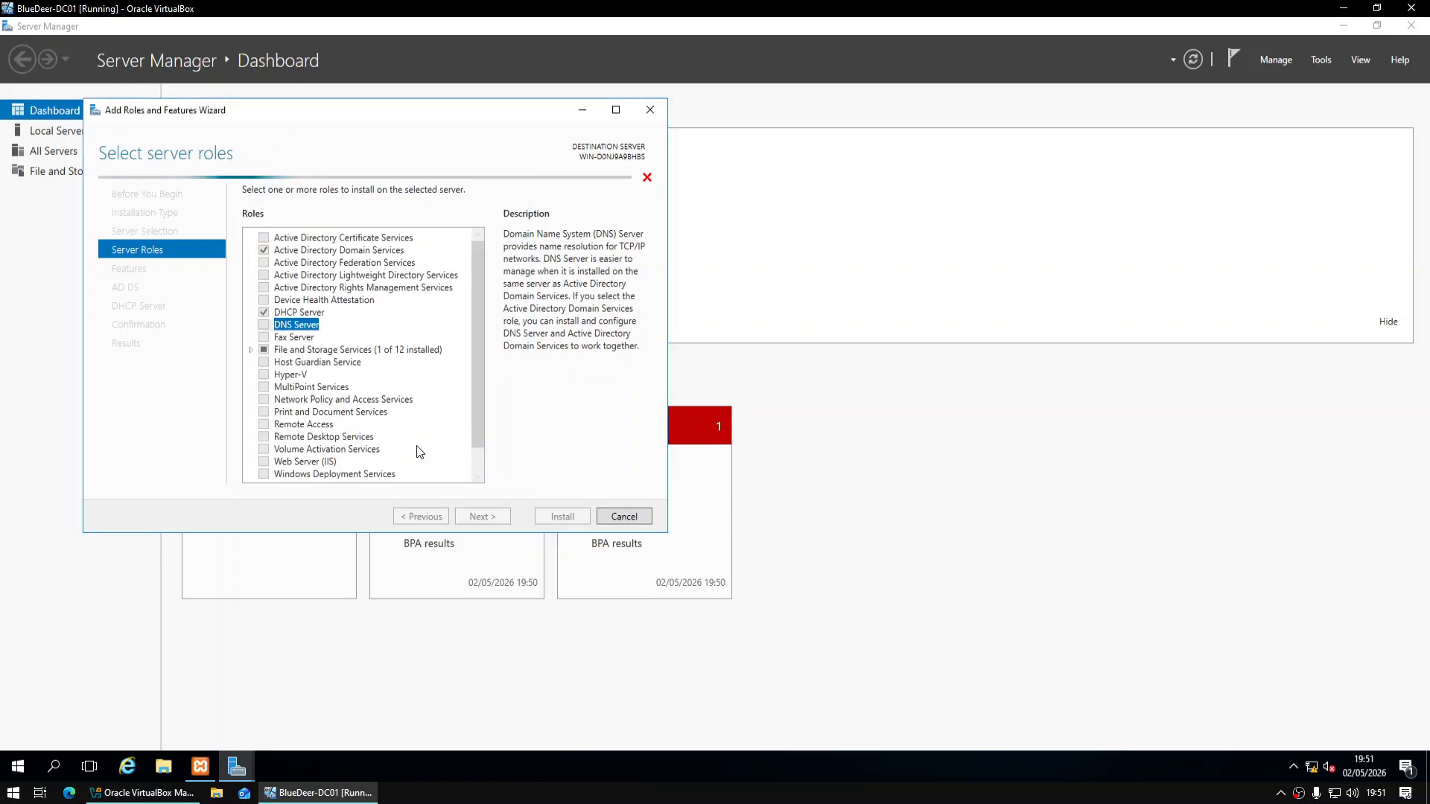
pyautogui.click(298, 312)
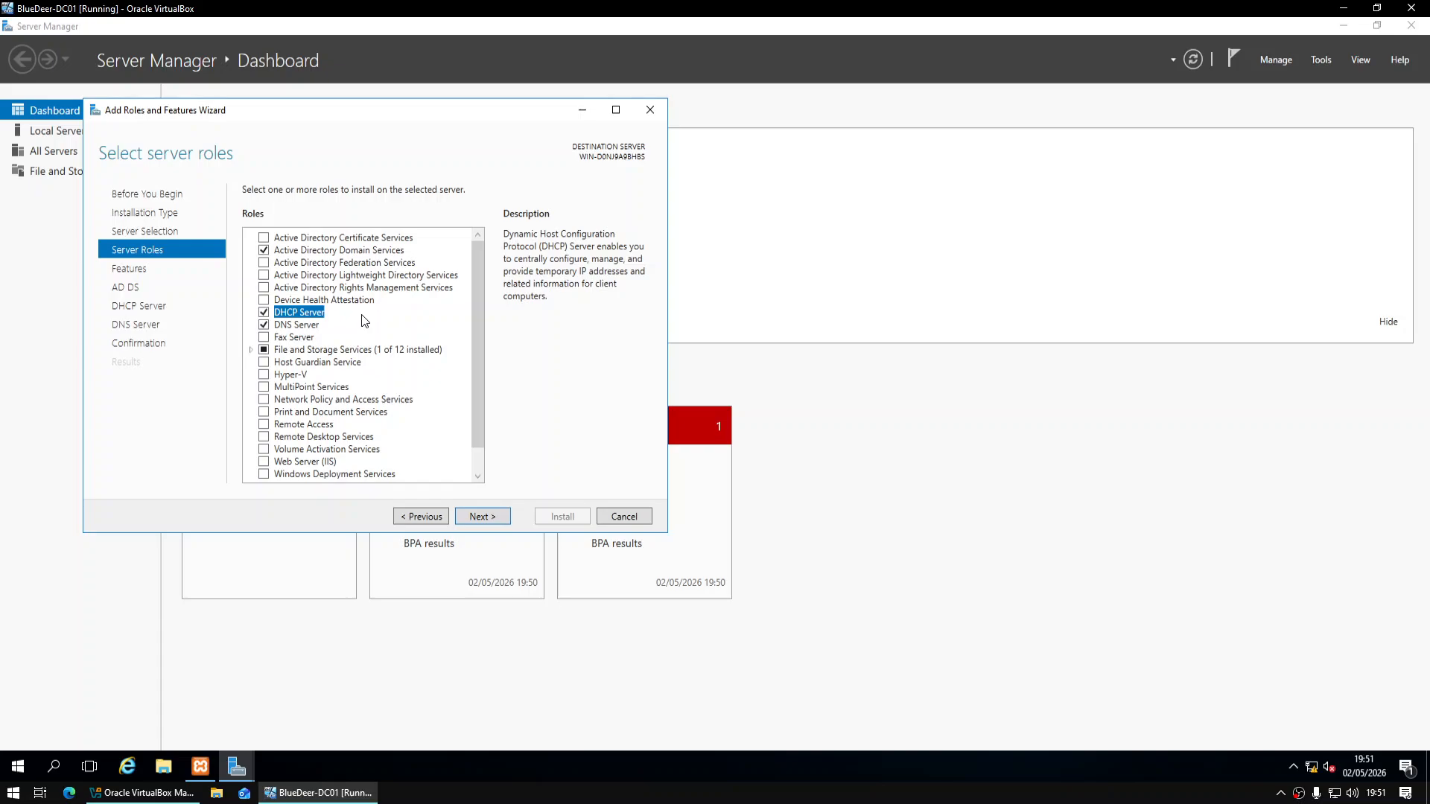
pyautogui.click(301, 328)
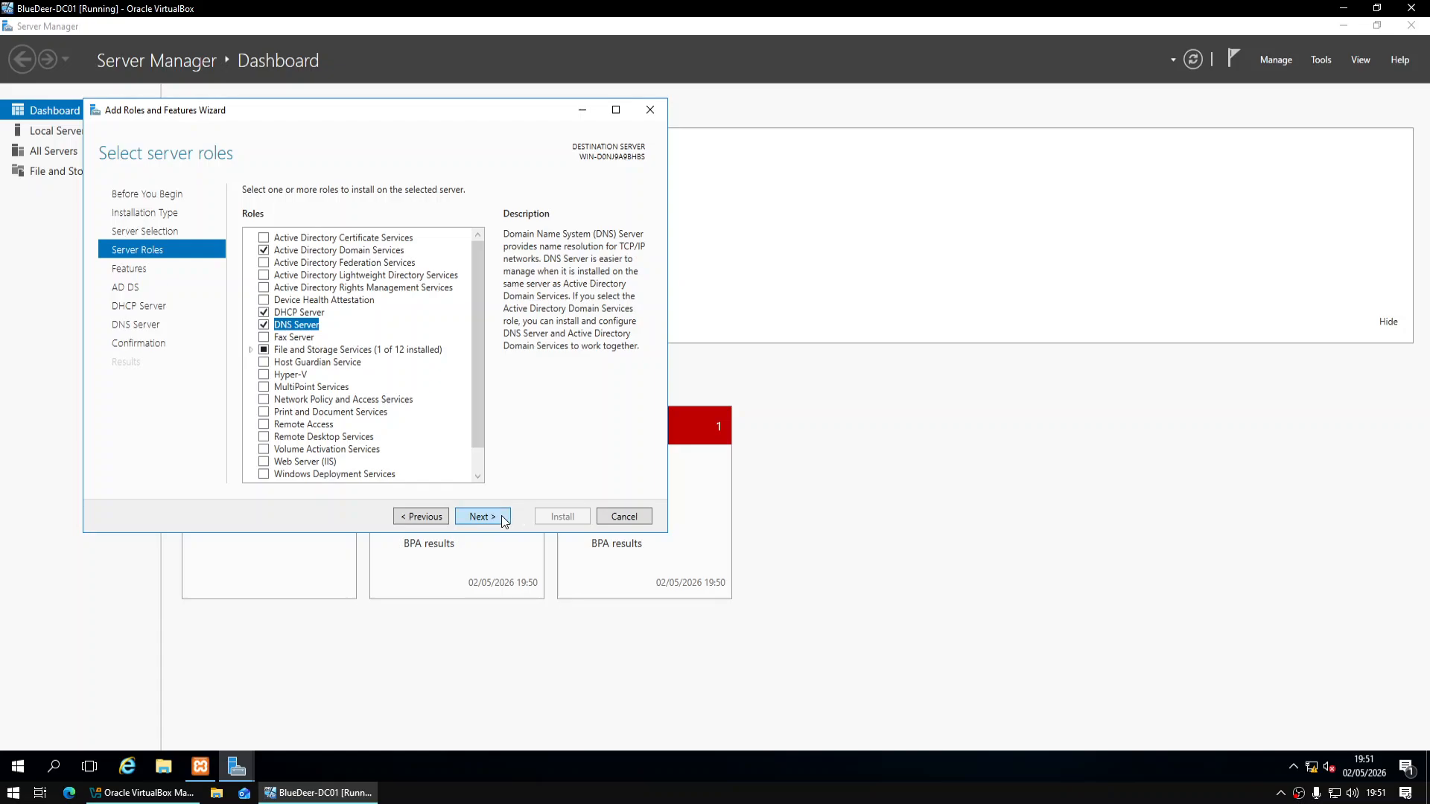
# Keep default features, pass the role information pages and install the selected roles
pyautogui.click(481, 517)
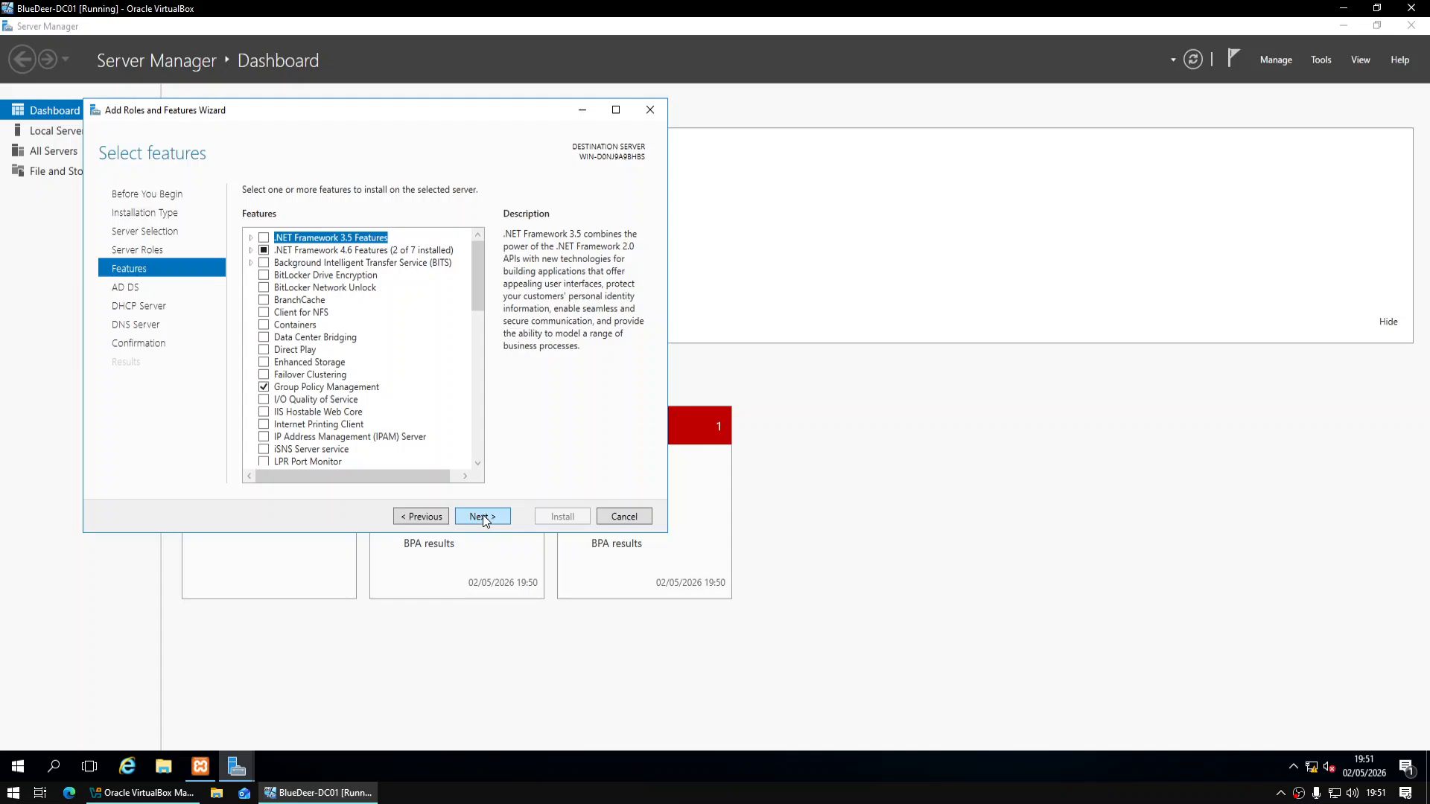
pyautogui.click(483, 515)
pyautogui.click(483, 515)
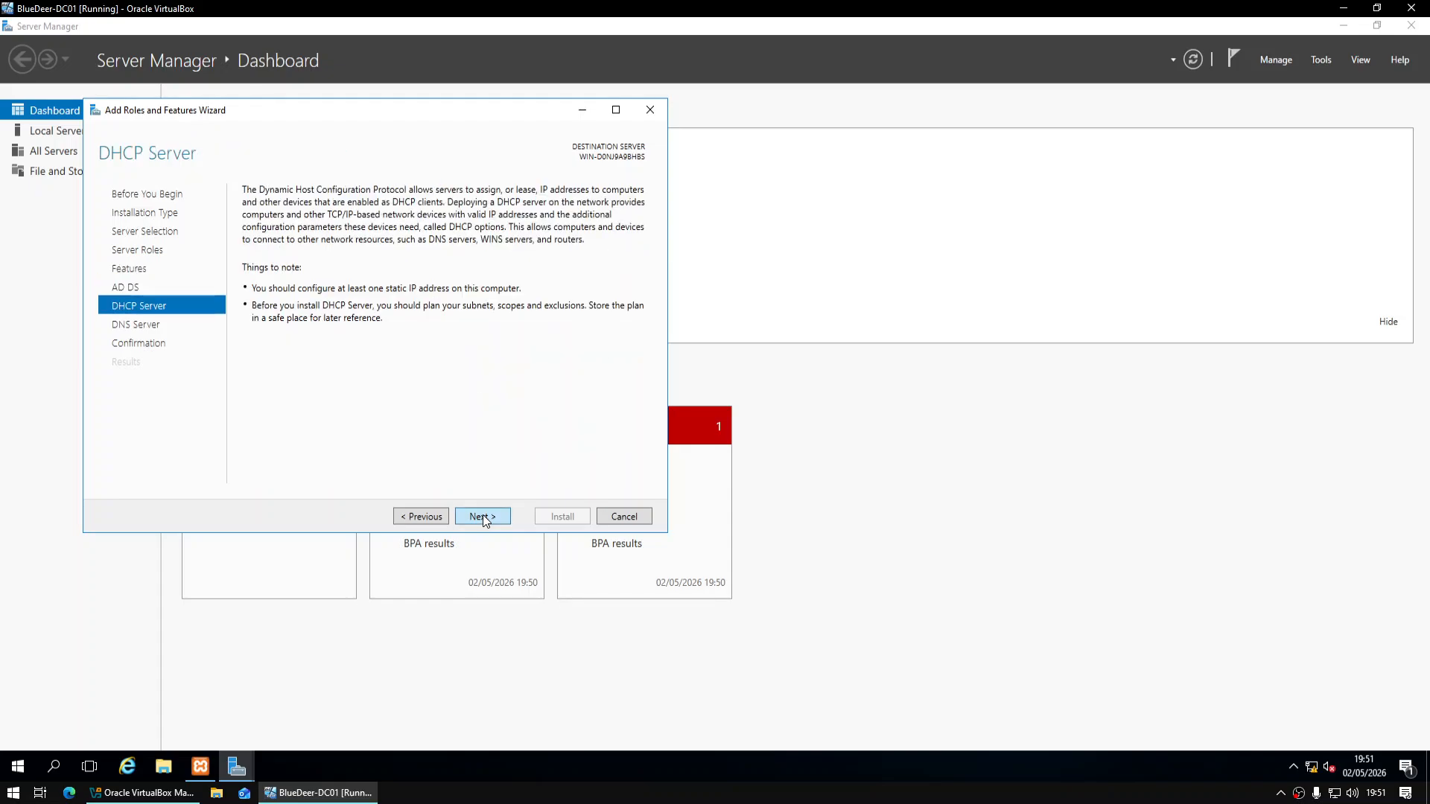
pyautogui.click(483, 515)
pyautogui.click(482, 515)
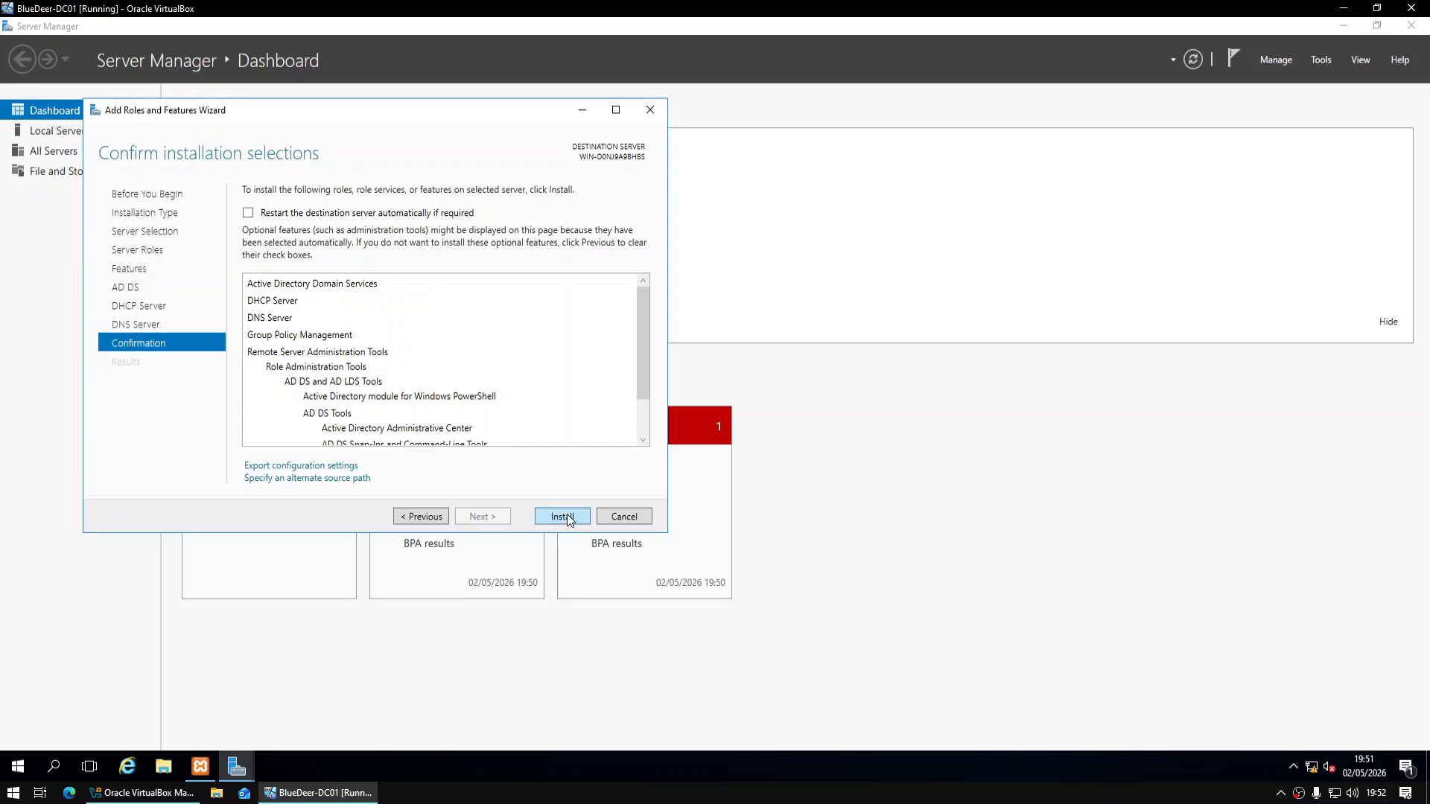
pyautogui.moveTo(437, 112); pyautogui.dragTo(767, 176)
pyautogui.click(890, 578)
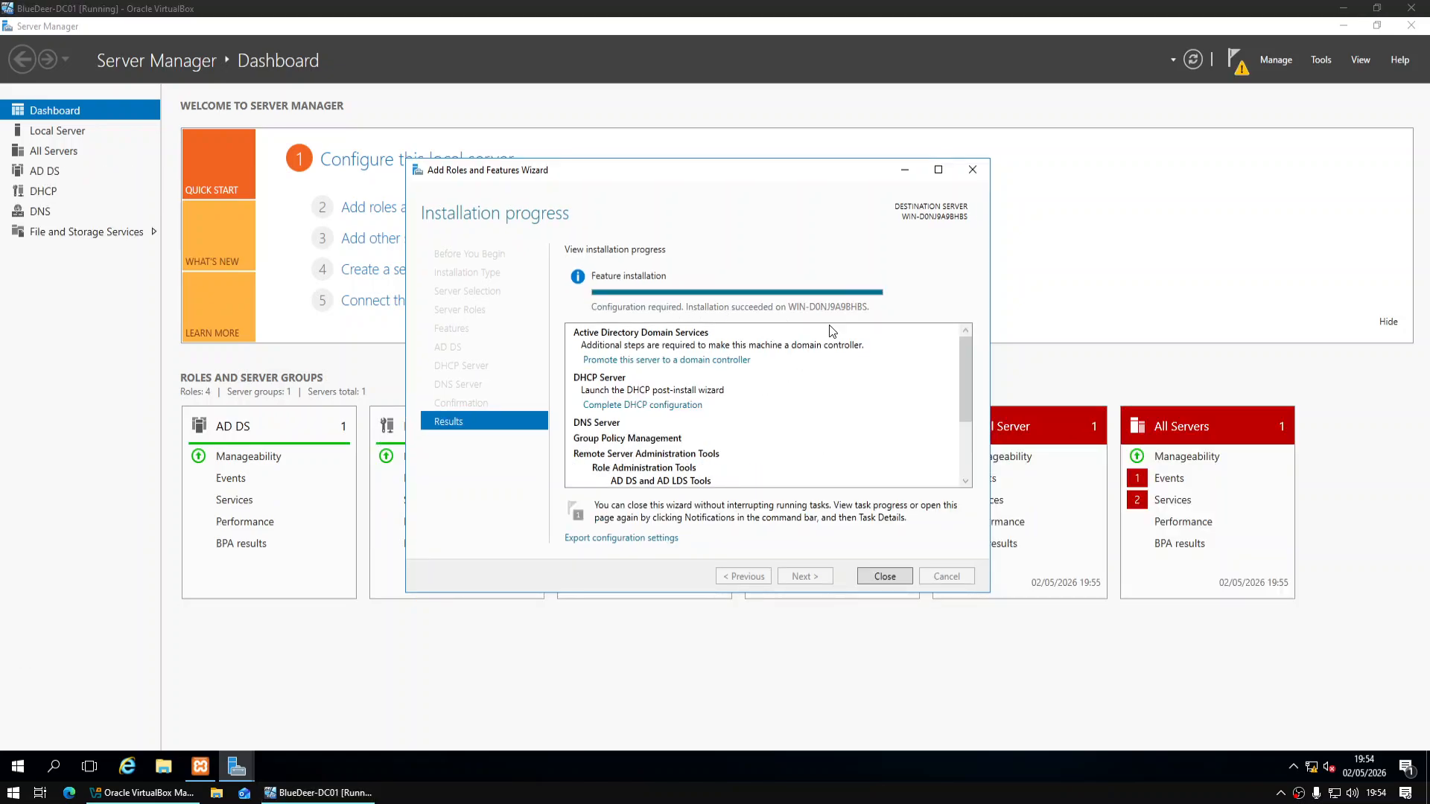
# Commit the DHCP post-install configuration to create the DHCP security groups
pyautogui.click(908, 578)
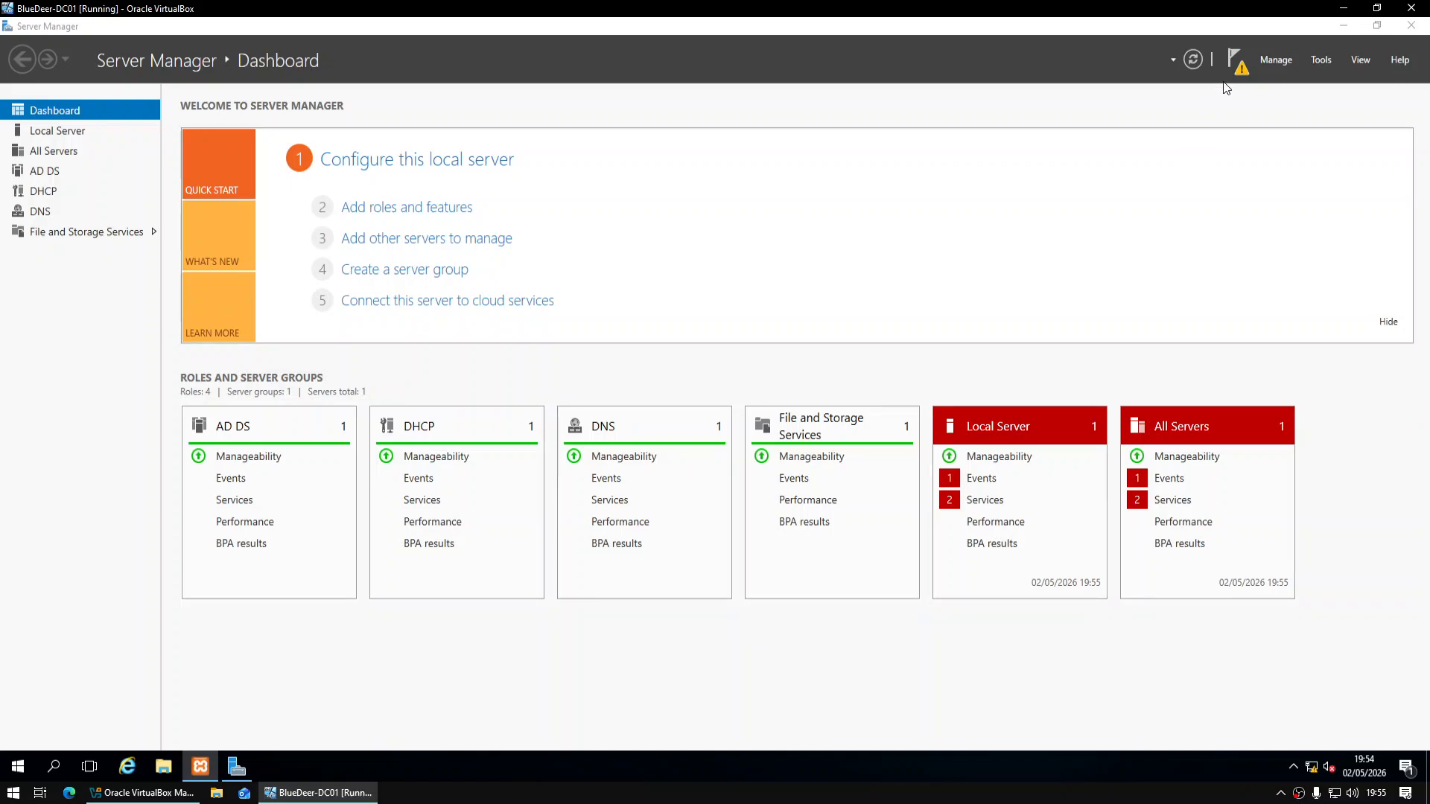
pyautogui.click(1234, 61)
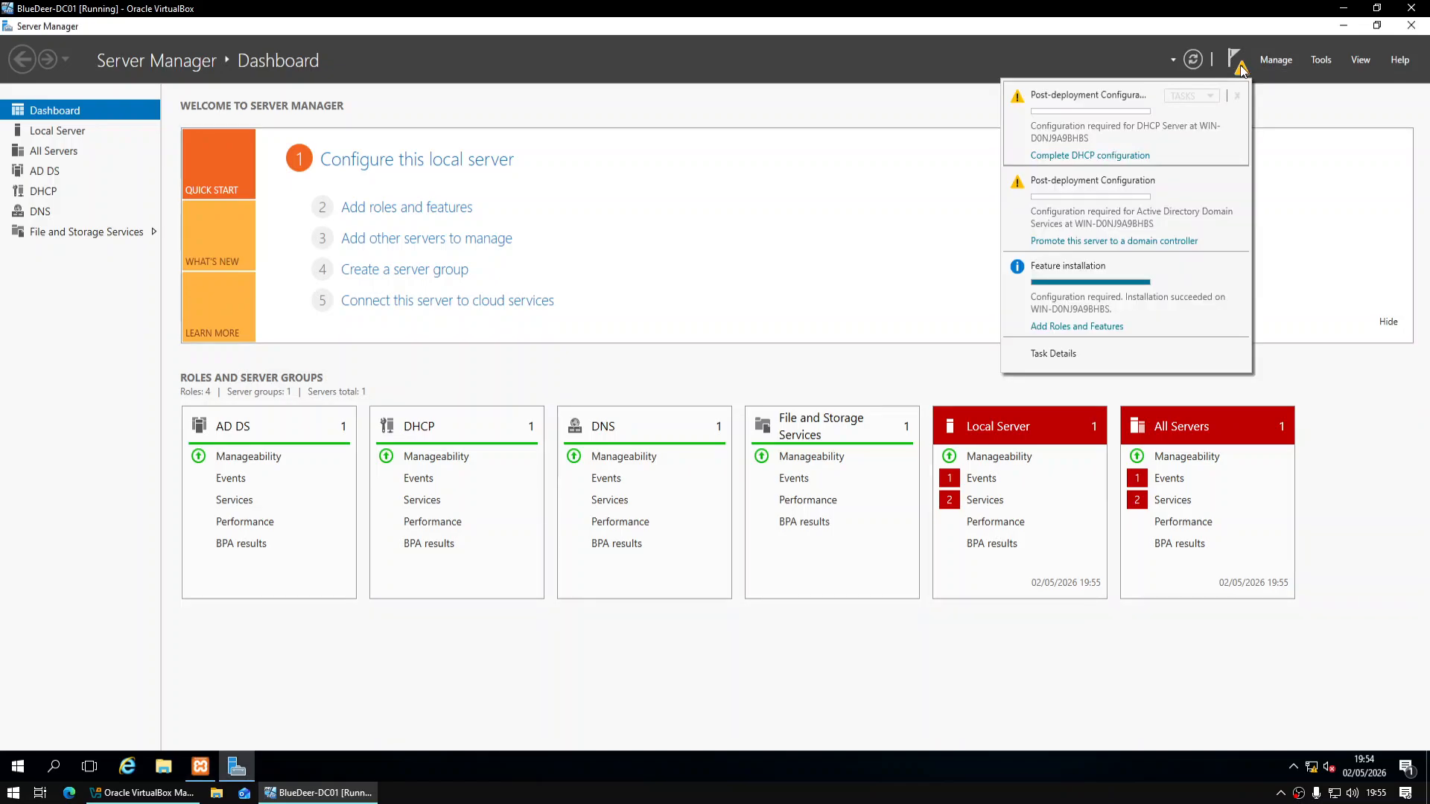
pyautogui.click(1127, 156)
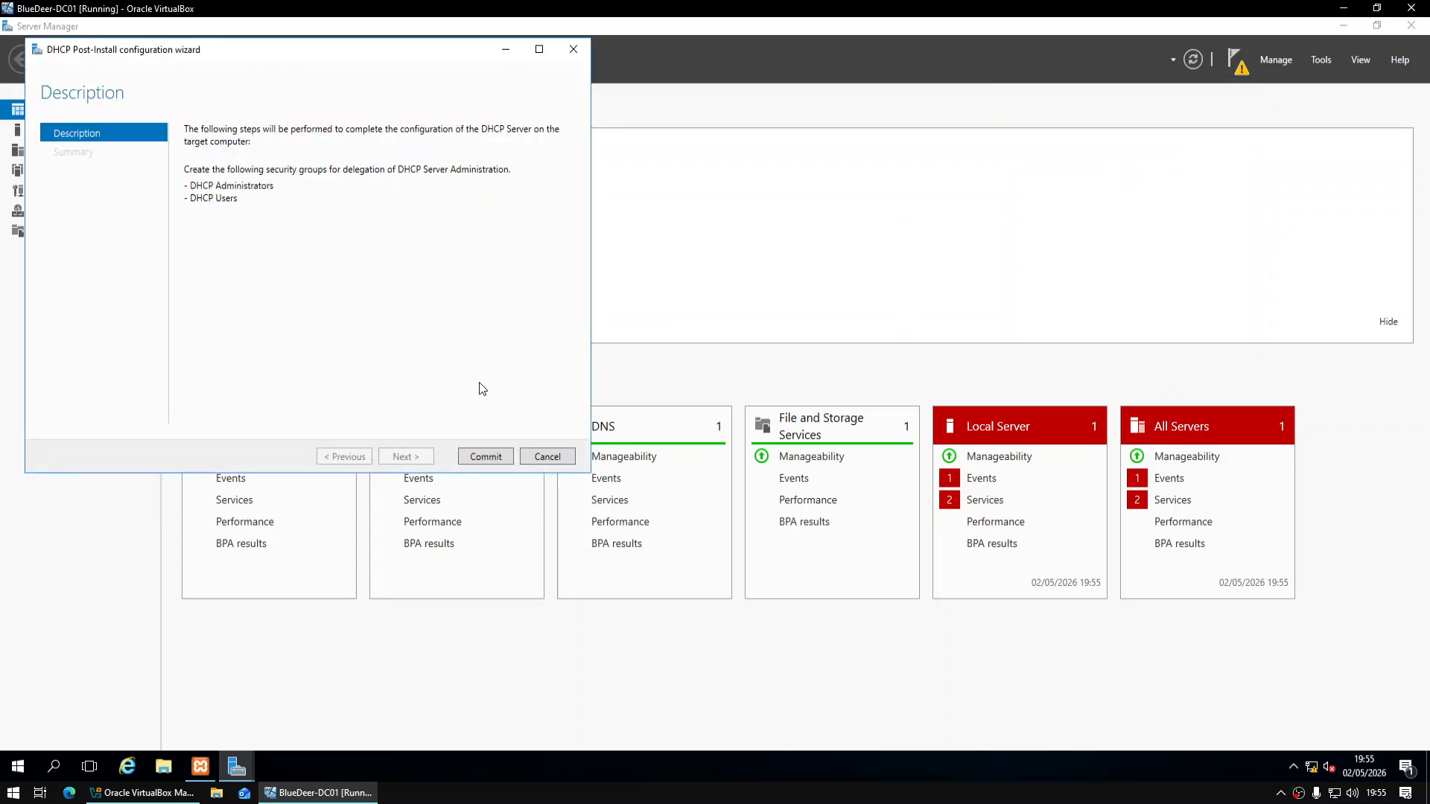
pyautogui.click(490, 460)
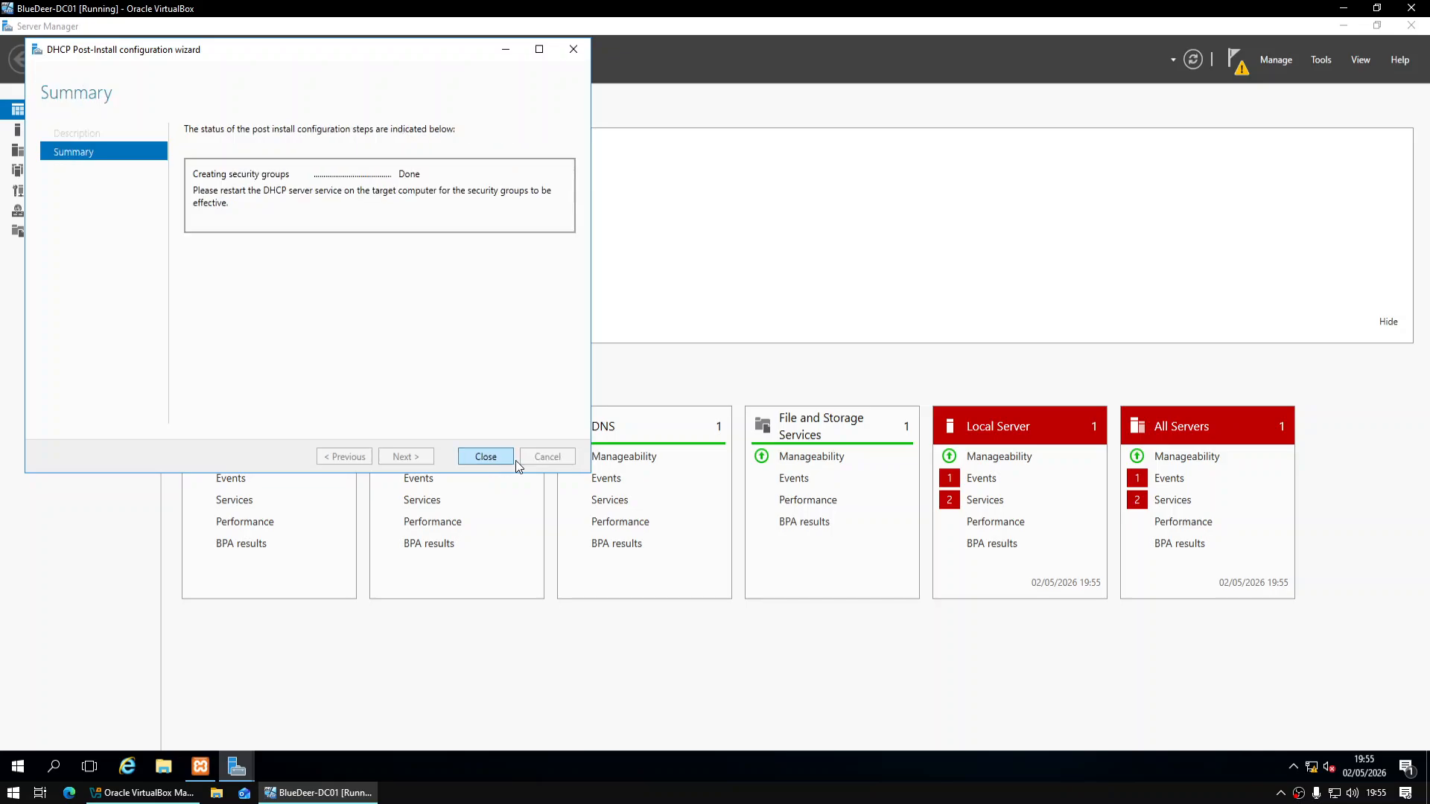
pyautogui.click(495, 458)
# Recheck the remaining notifications and launch DNS Manager from Tools
pyautogui.click(1229, 59)
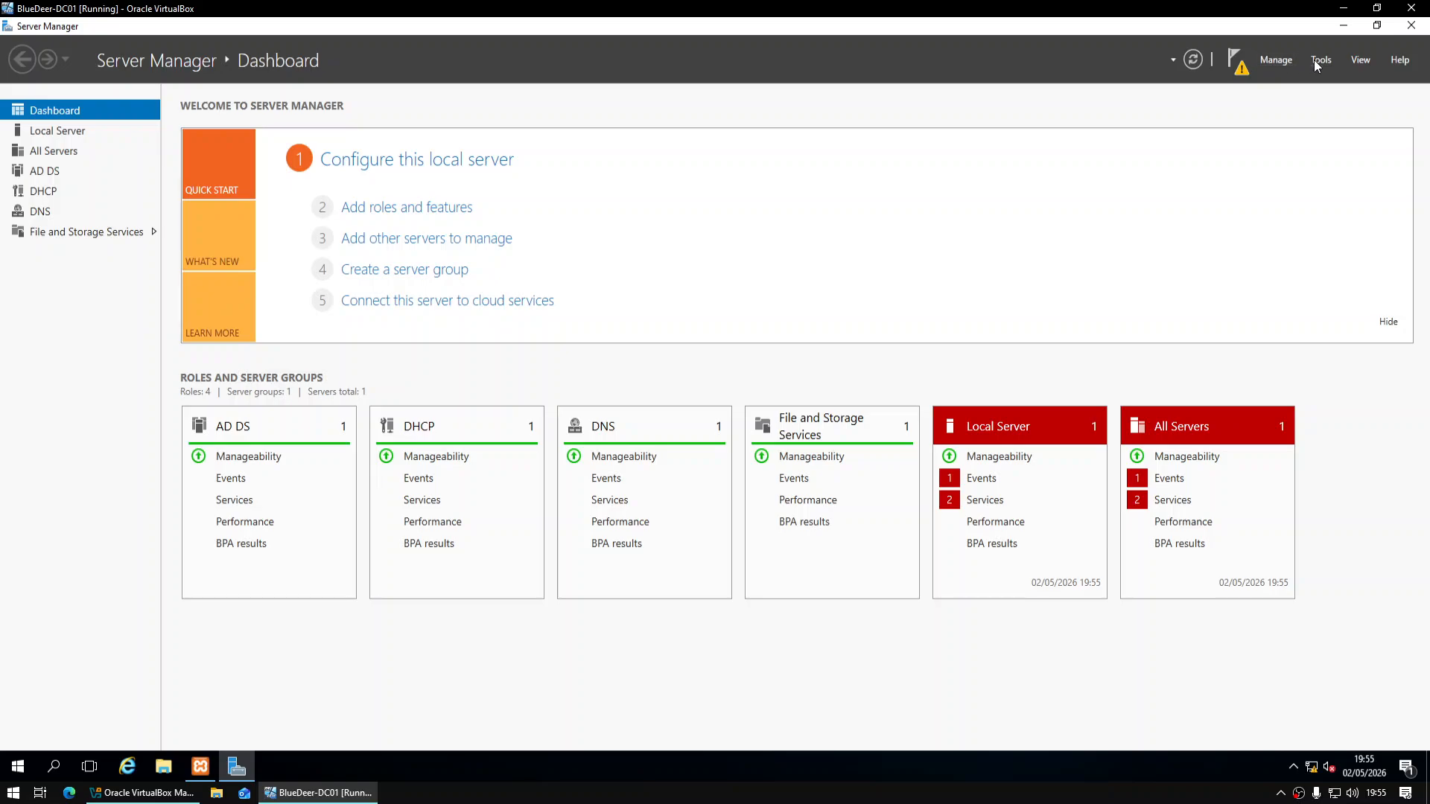
pyautogui.click(1314, 59)
pyautogui.click(1237, 265)
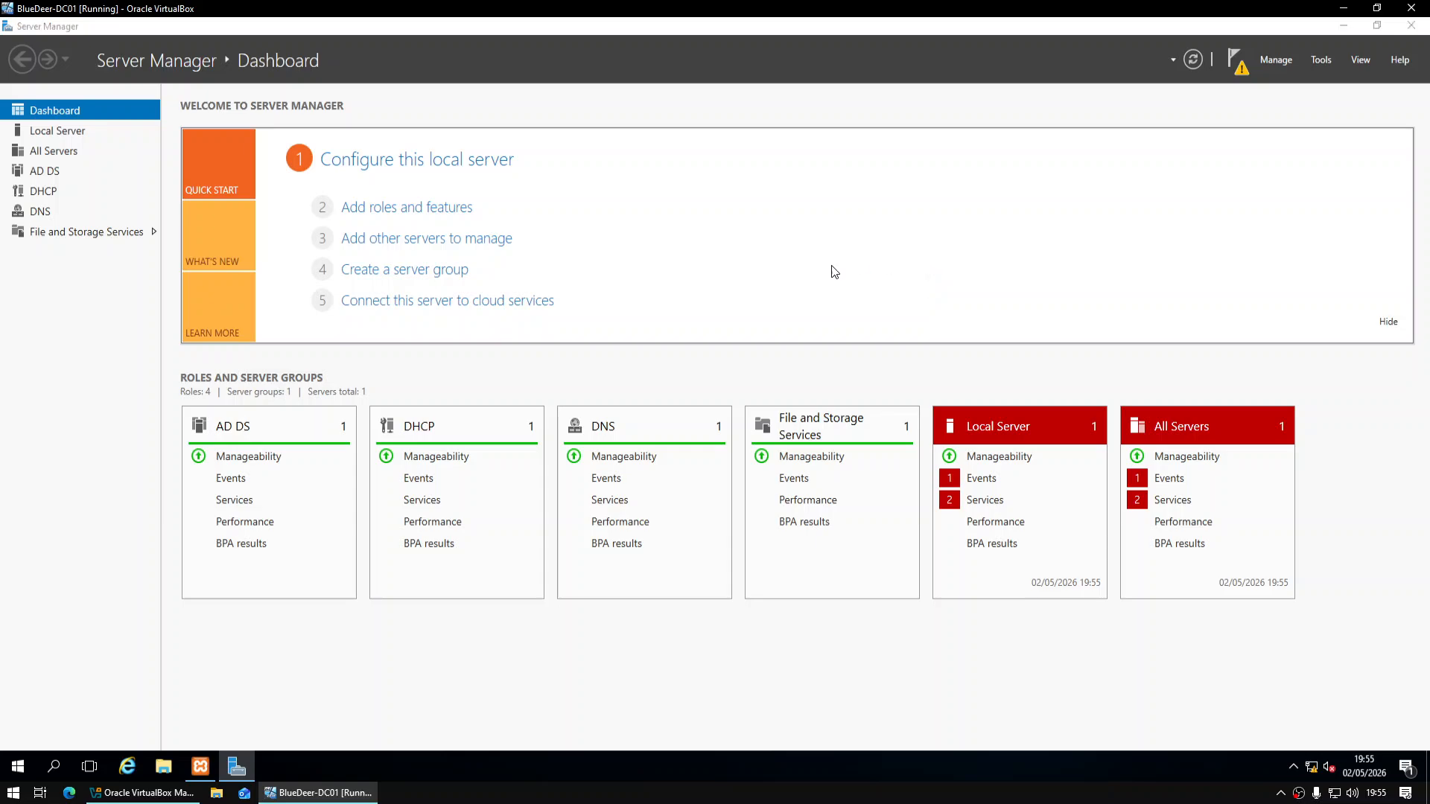
# Bring DNS Manager to the front, expand the server and start a new reverse lookup zone
pyautogui.click(332, 58)
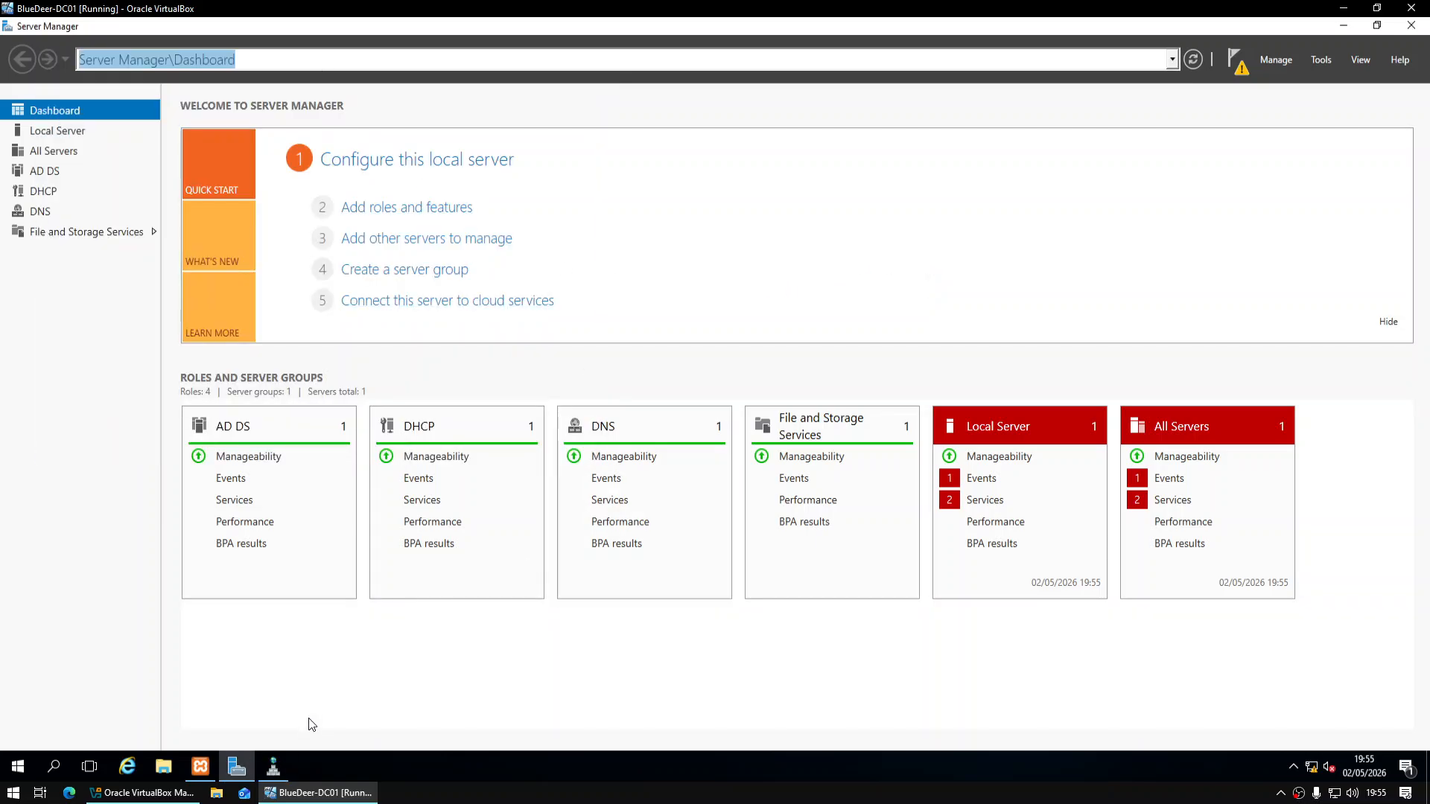
pyautogui.click(264, 793)
pyautogui.click(264, 793)
pyautogui.click(273, 766)
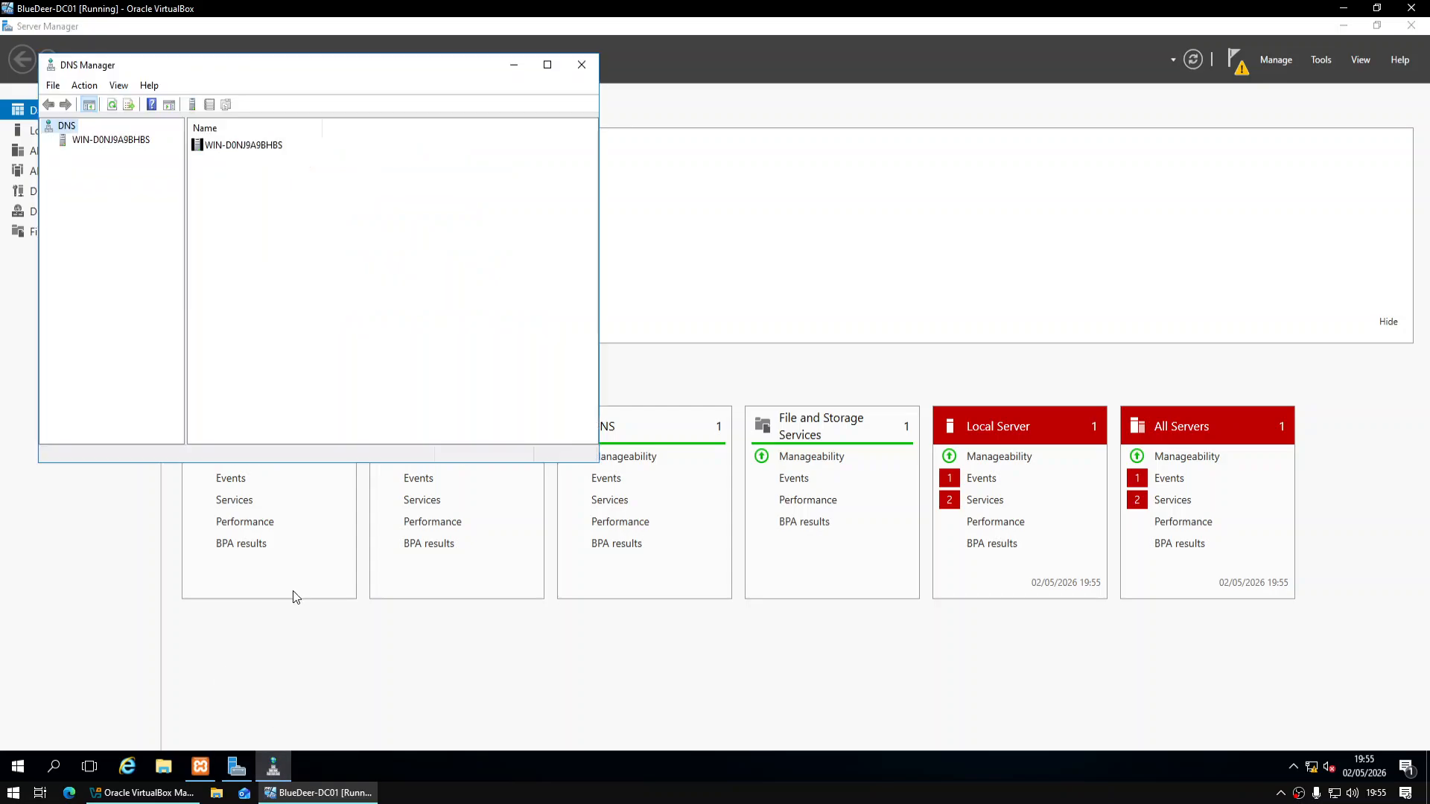
pyautogui.moveTo(323, 81); pyautogui.dragTo(620, 137)
pyautogui.doubleClick(380, 200)
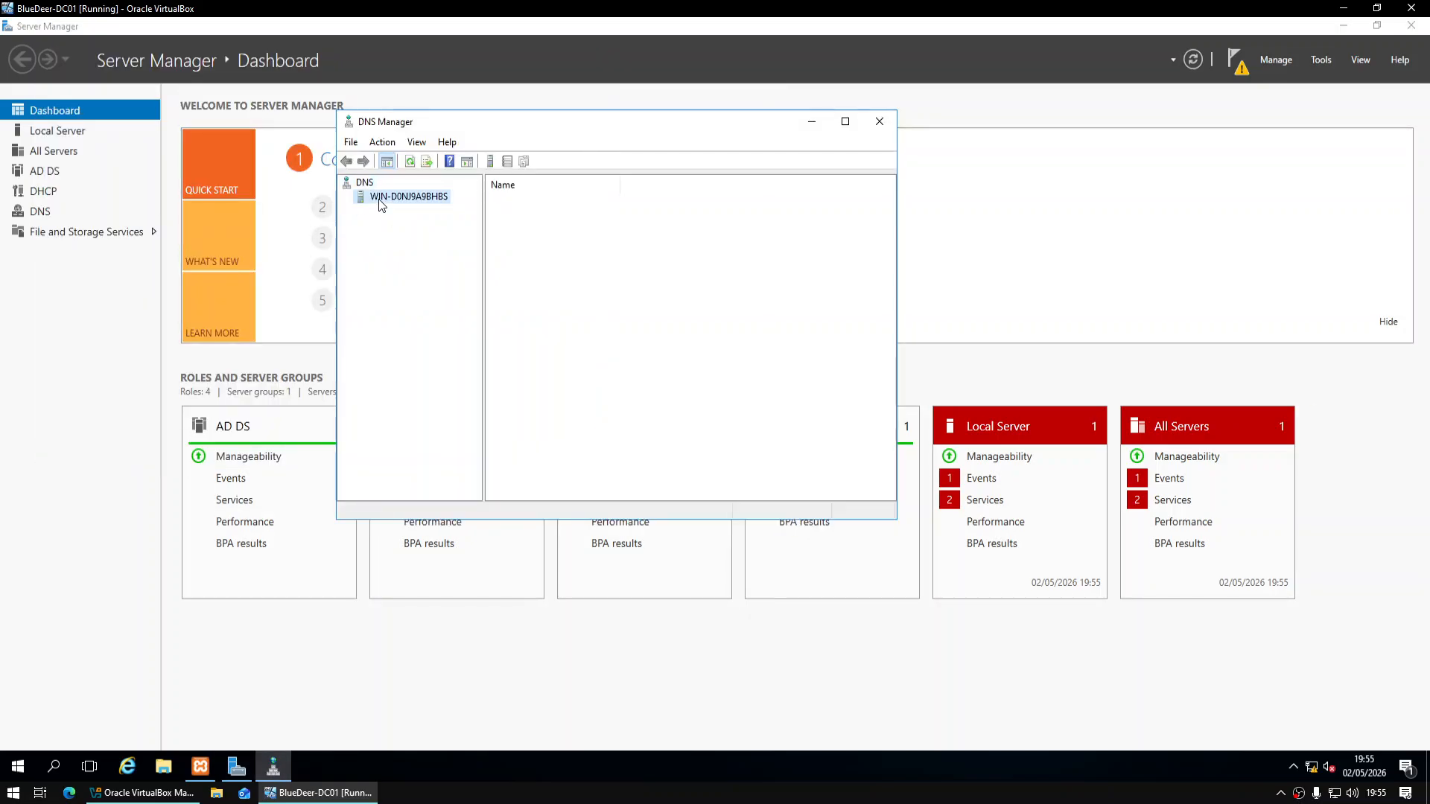
pyautogui.click(402, 224)
pyautogui.rightClick(402, 223)
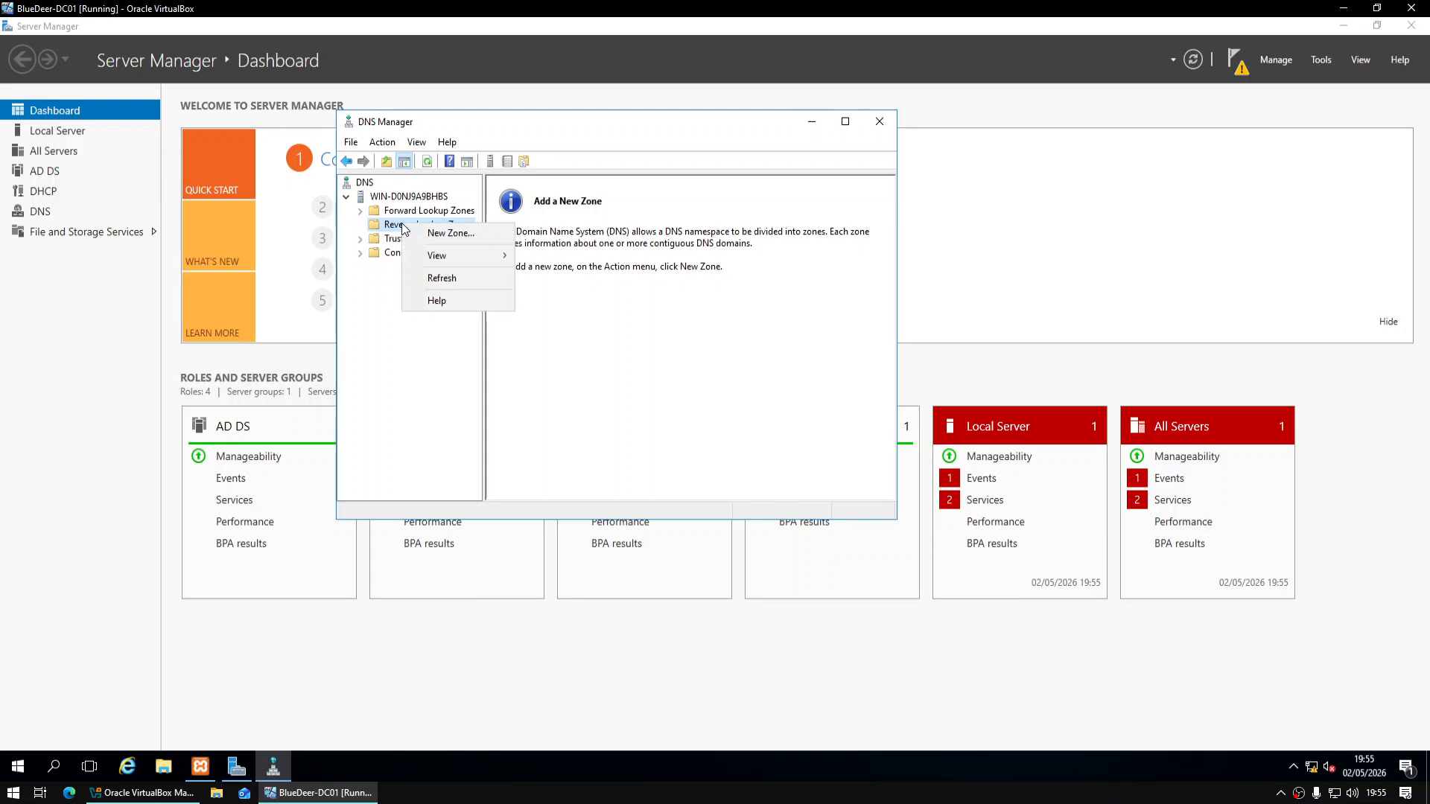
pyautogui.click(447, 233)
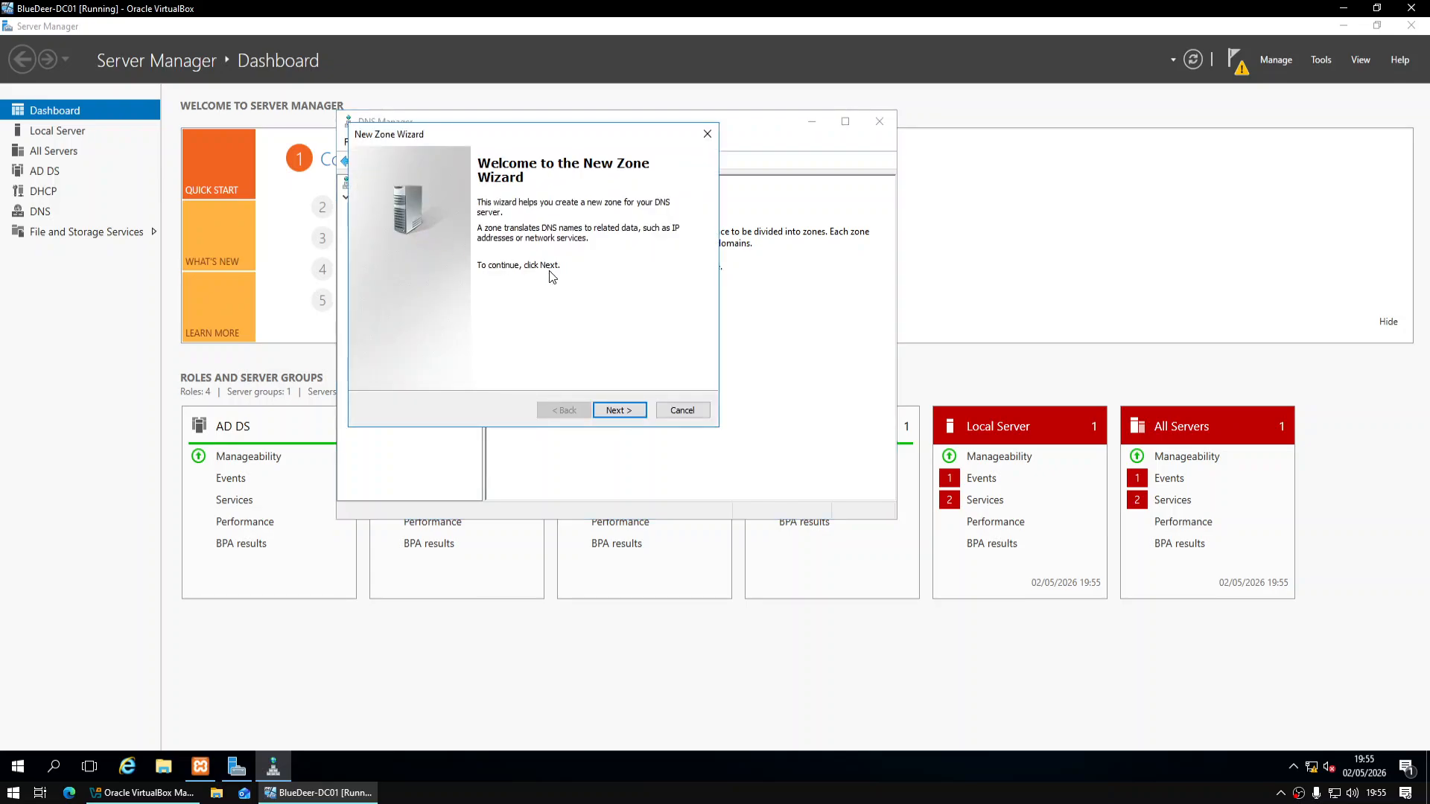
# Create a primary IPv4 reverse zone for network 10.0.0 with default file and no dynamic updates
pyautogui.click(622, 410)
pyautogui.click(623, 411)
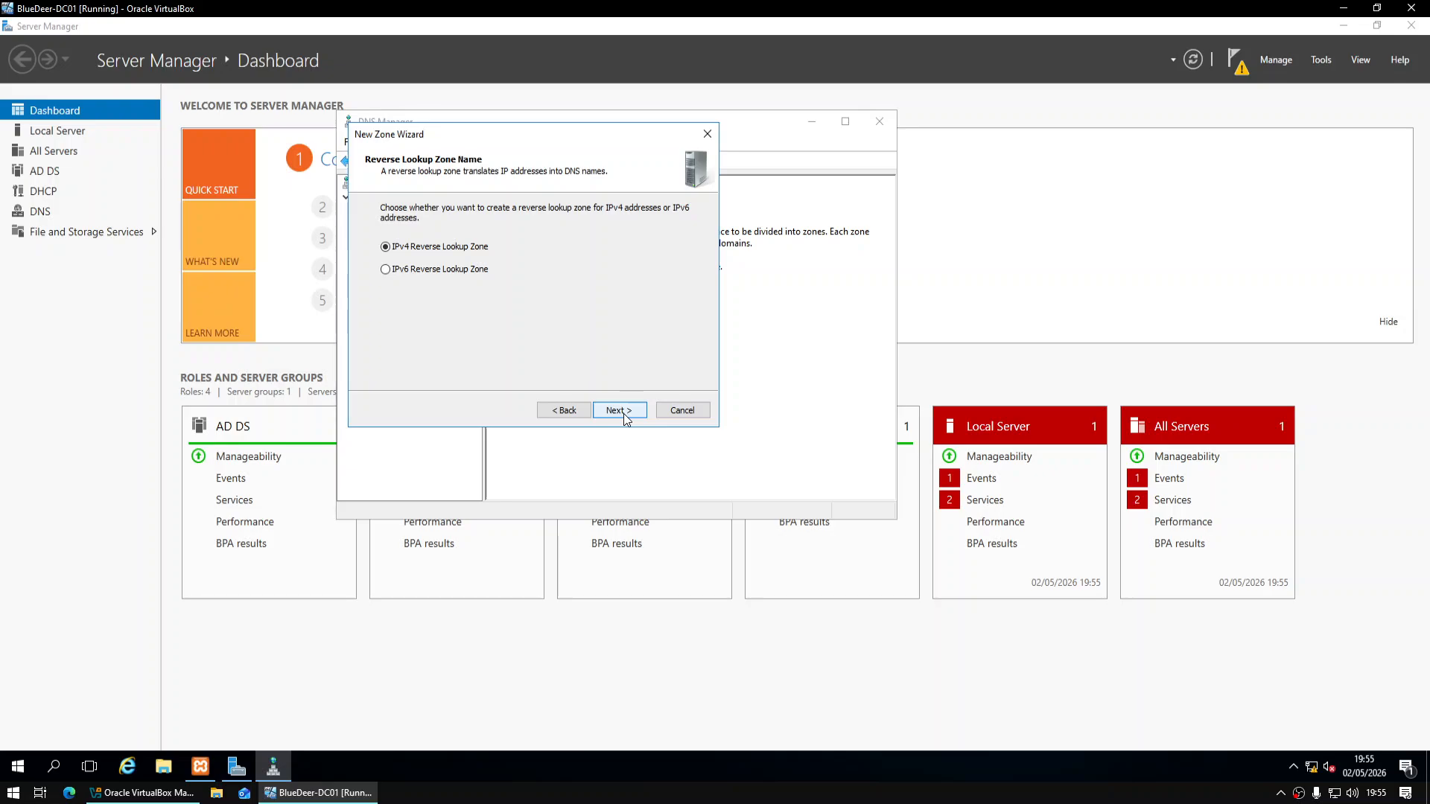
pyautogui.click(623, 413)
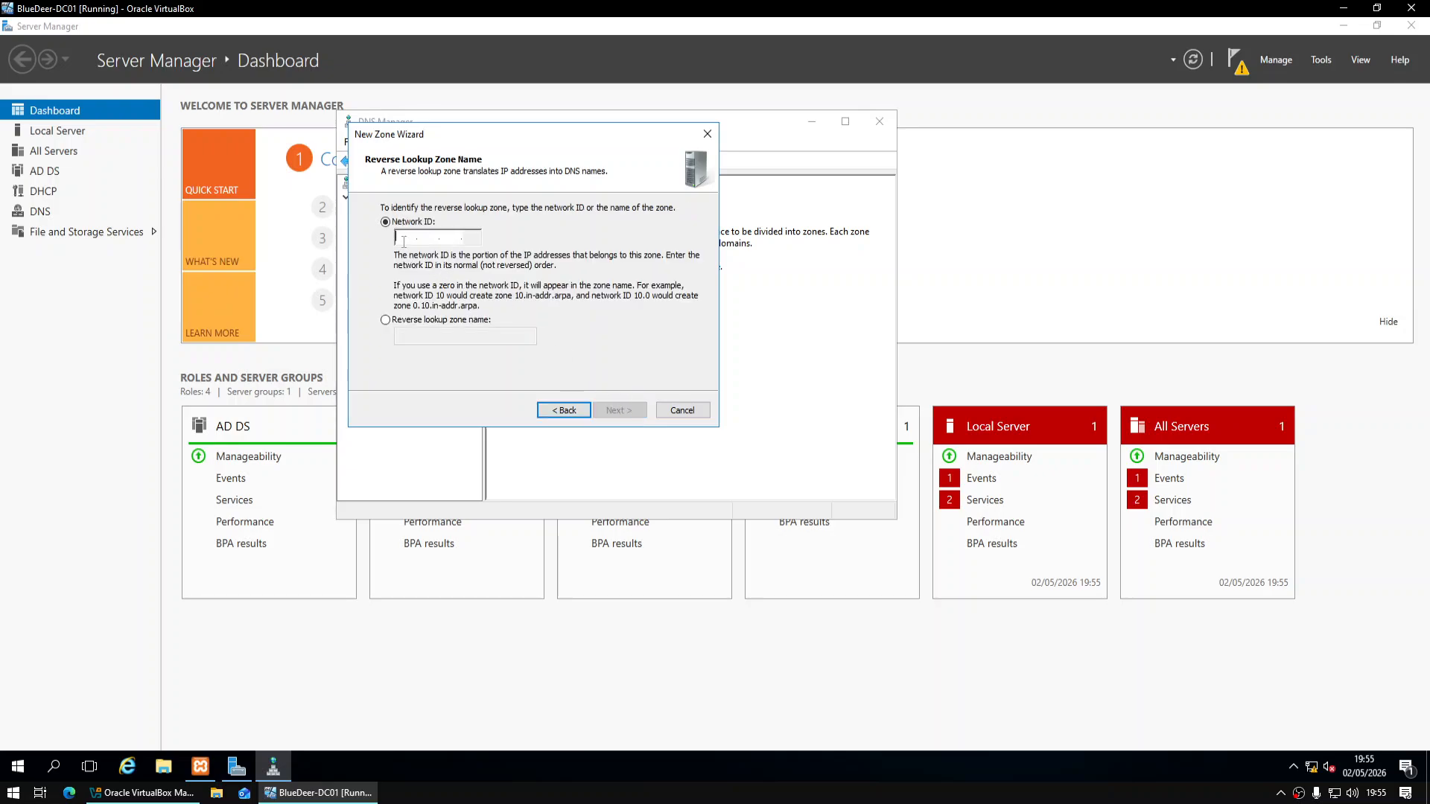
pyautogui.write('10.0.0')
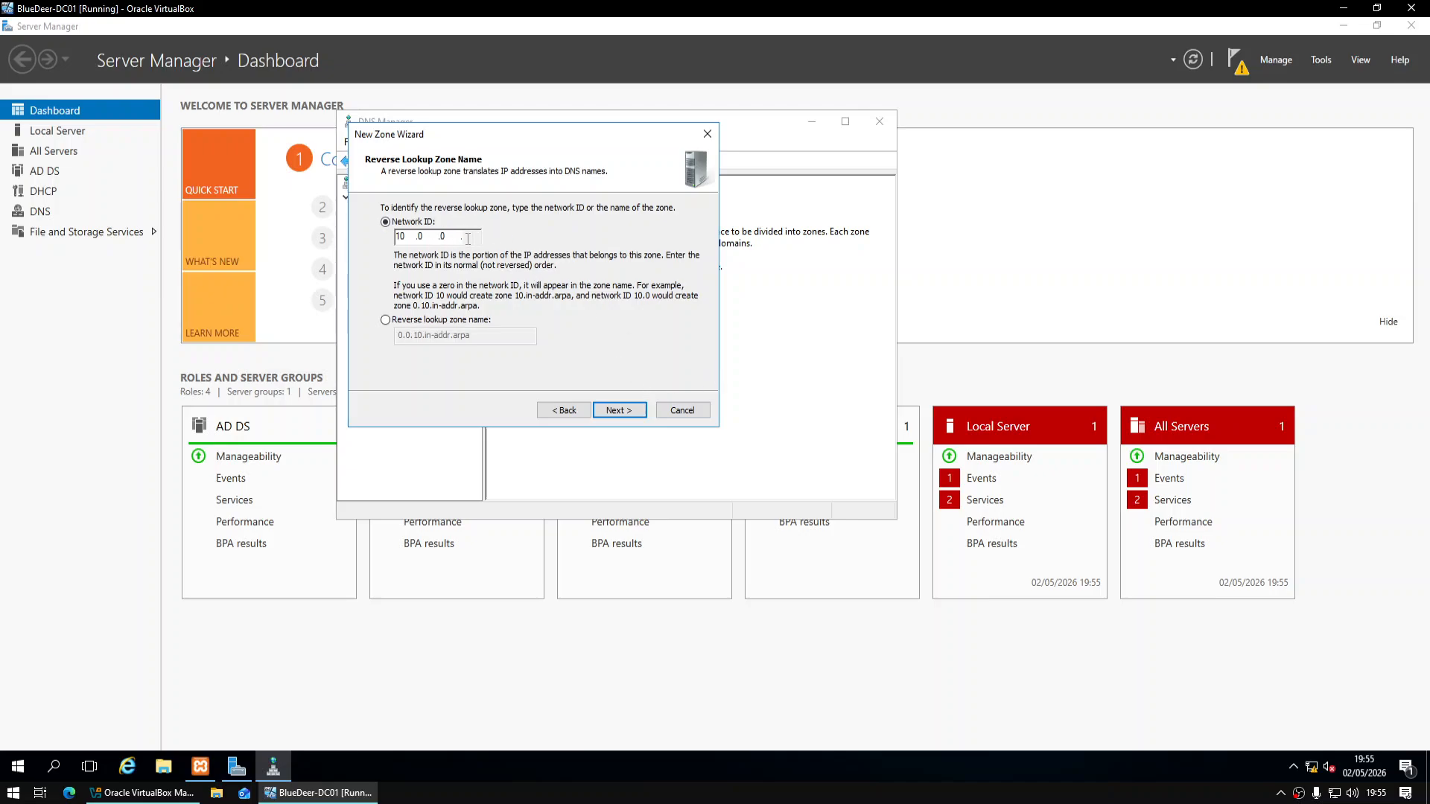
pyautogui.click(635, 414)
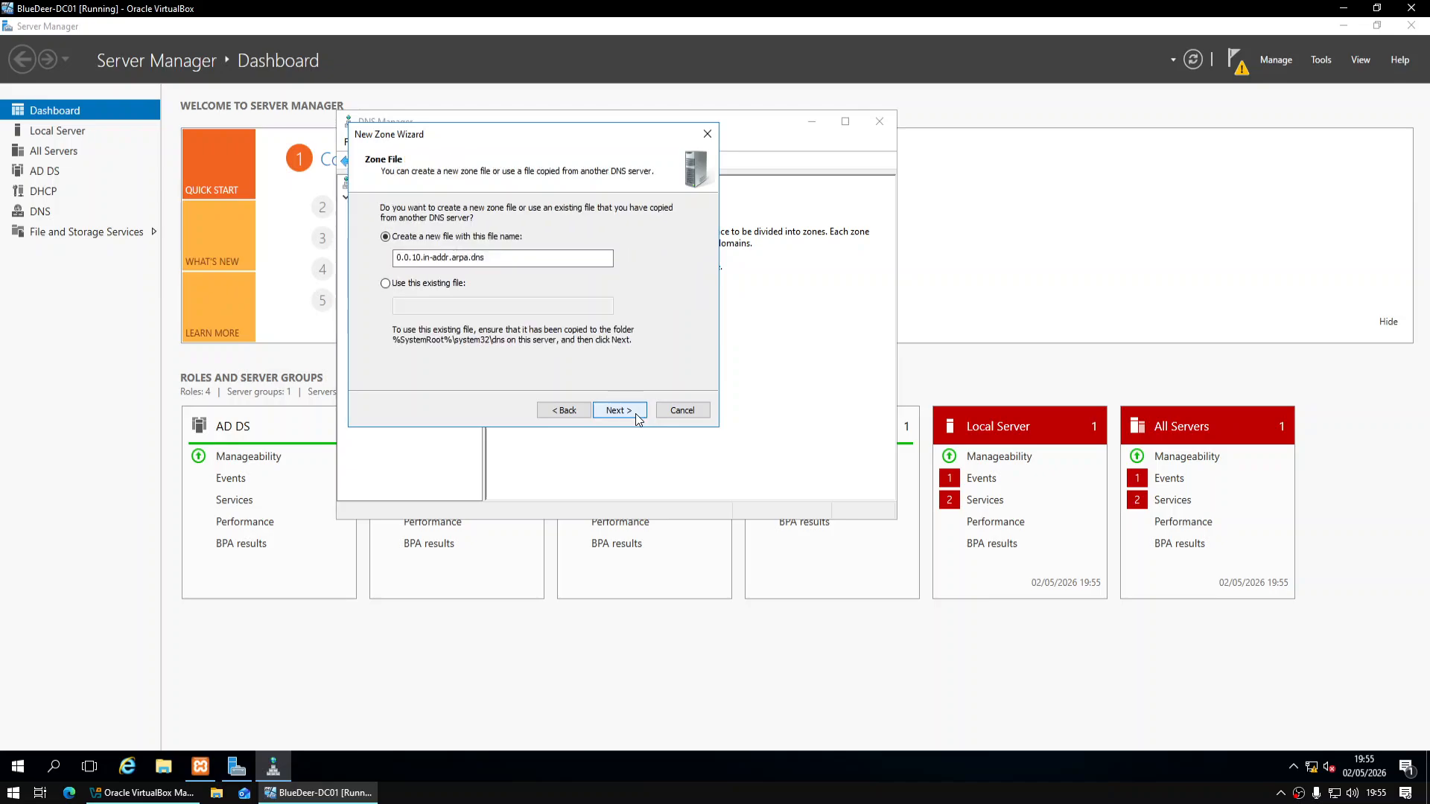
pyautogui.click(637, 419)
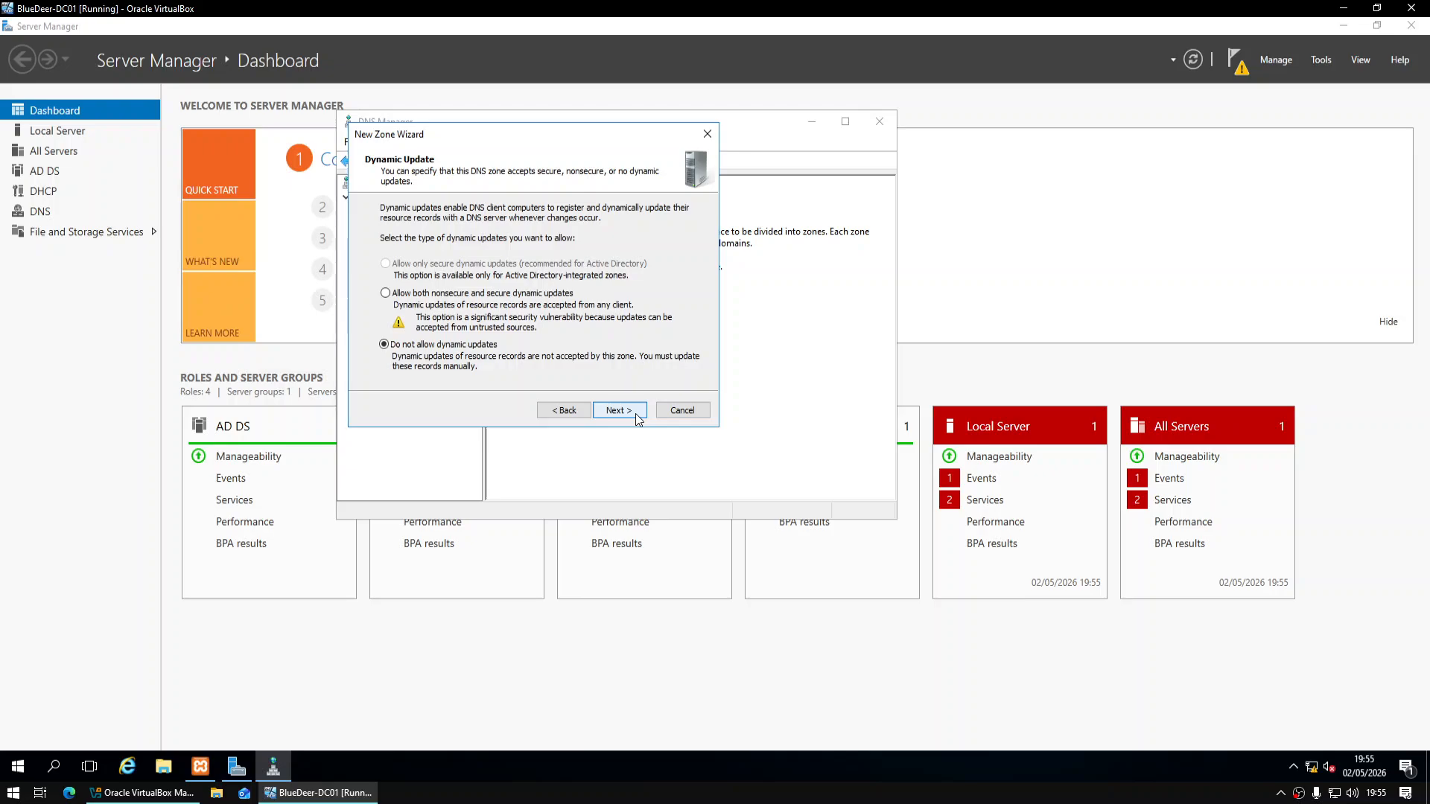
pyautogui.click(622, 411)
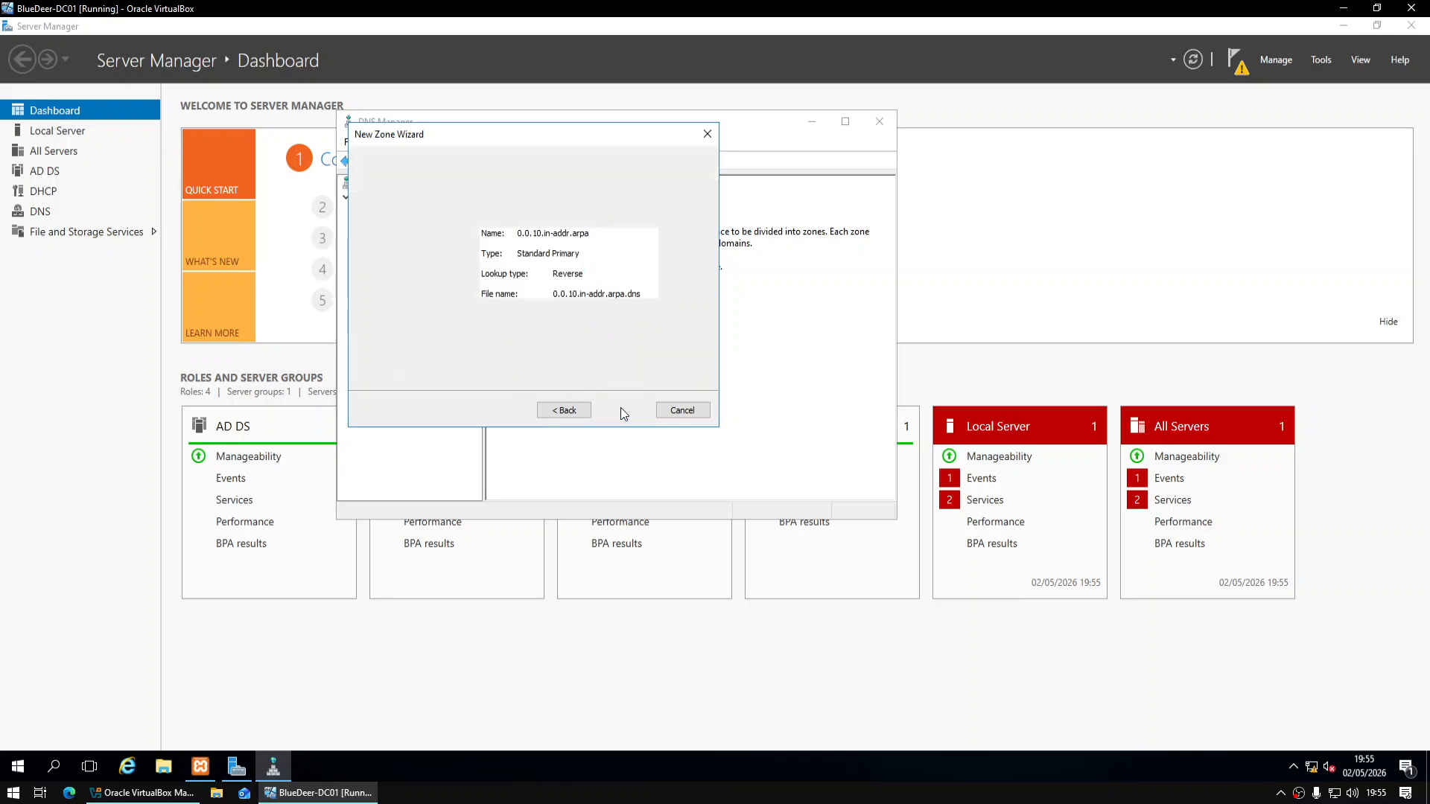
pyautogui.click(621, 409)
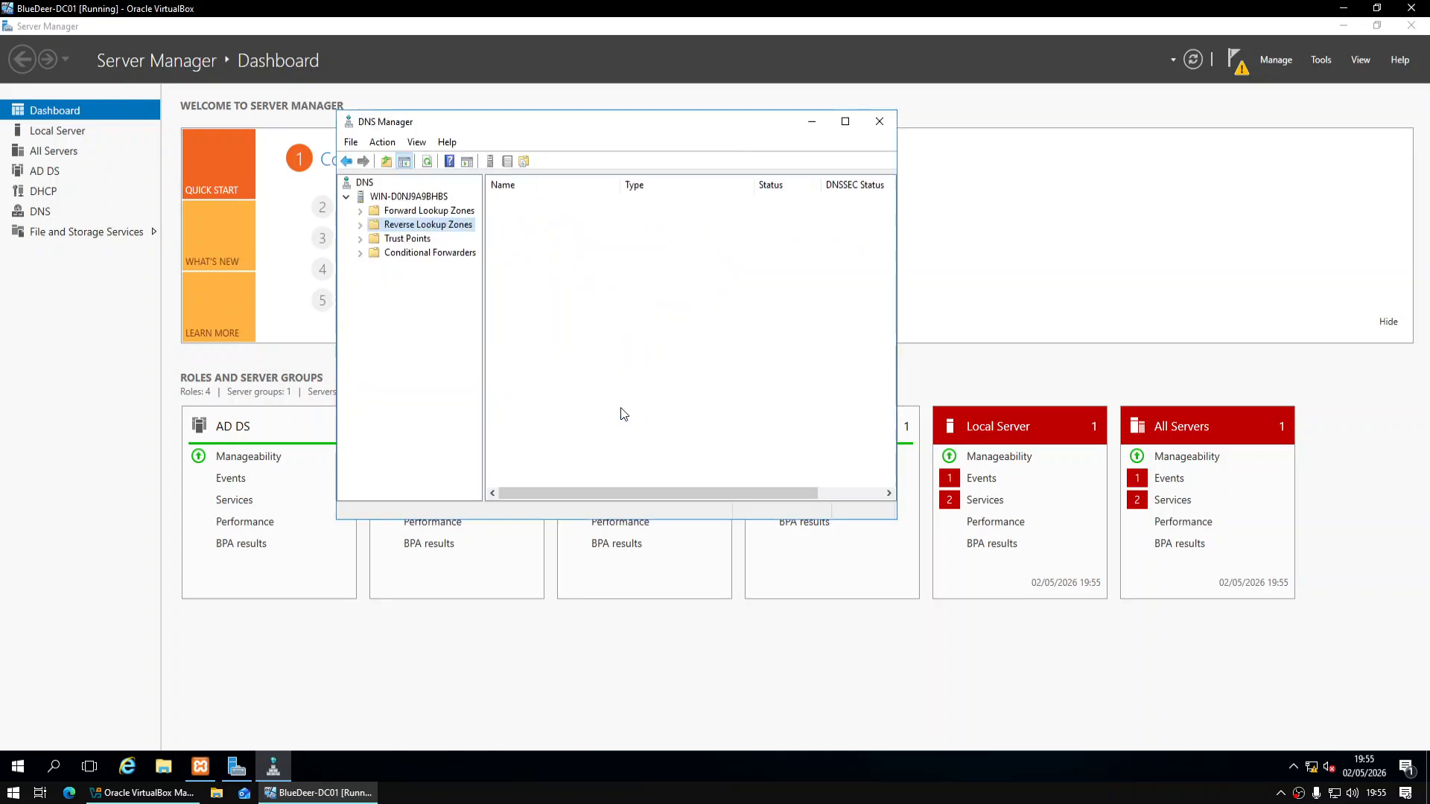
# Create primary zone bluedeer.local with default file bluedeer.local.dns, no dynamic updates, and view its records
pyautogui.rightClick(434, 213)
pyautogui.click(476, 225)
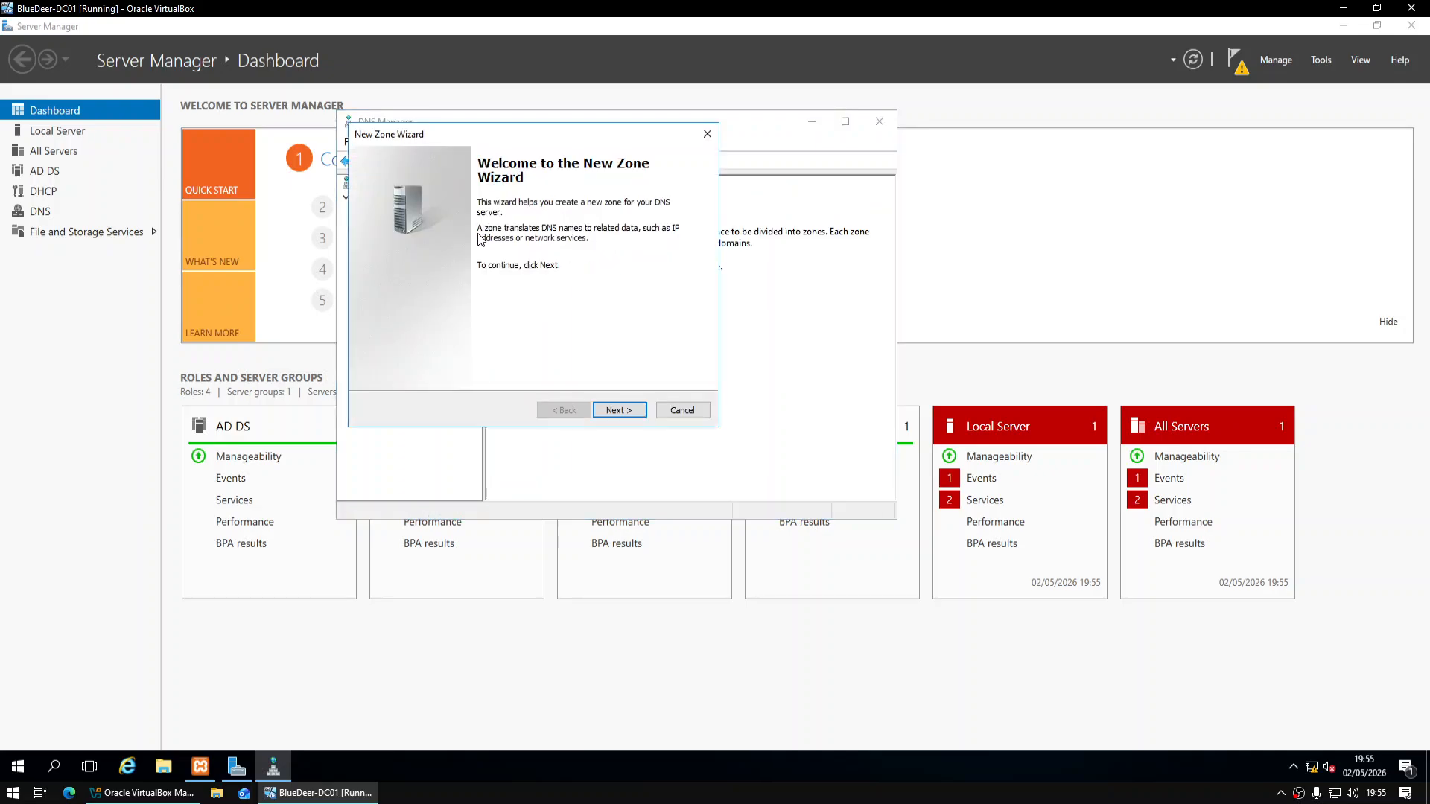
pyautogui.click(629, 411)
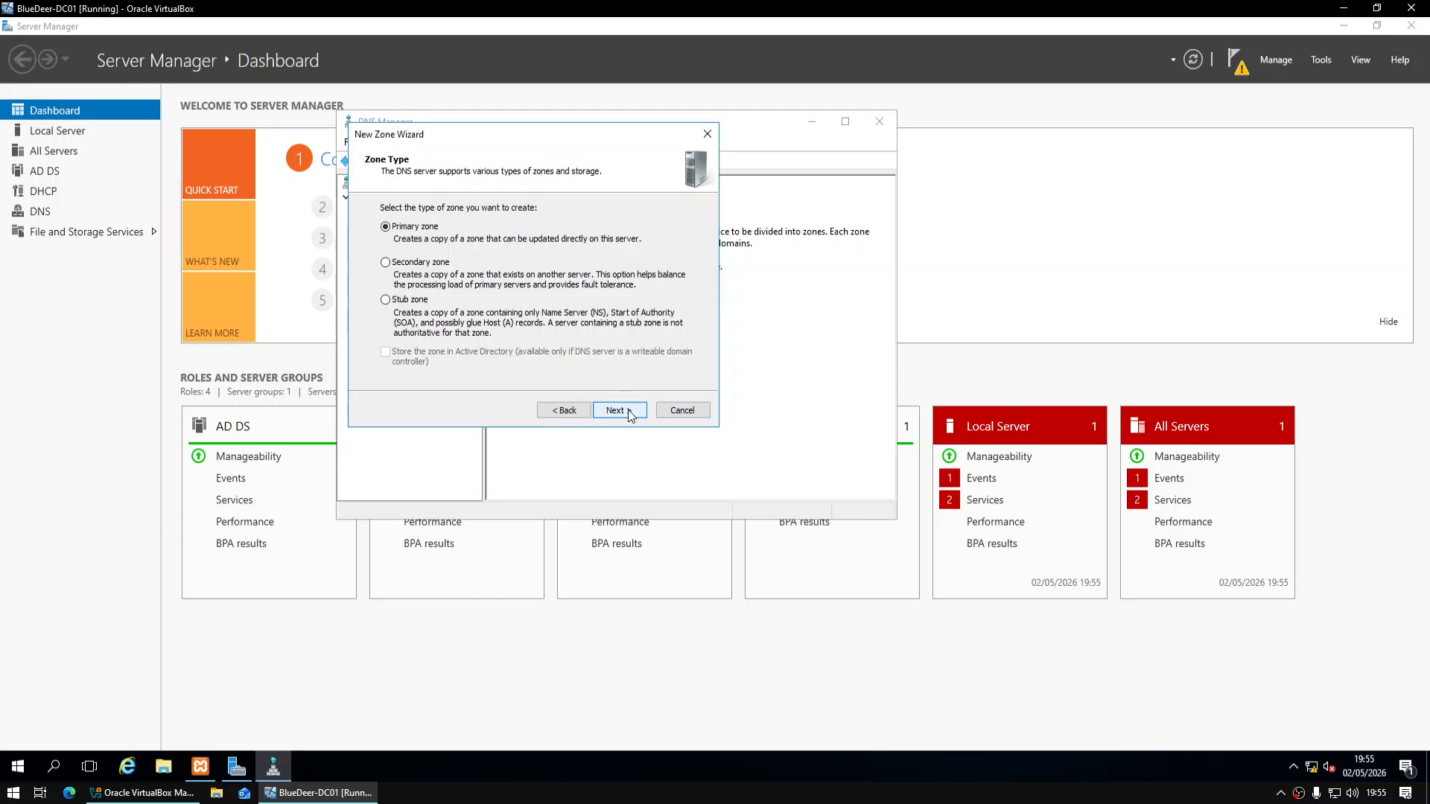
pyautogui.click(628, 412)
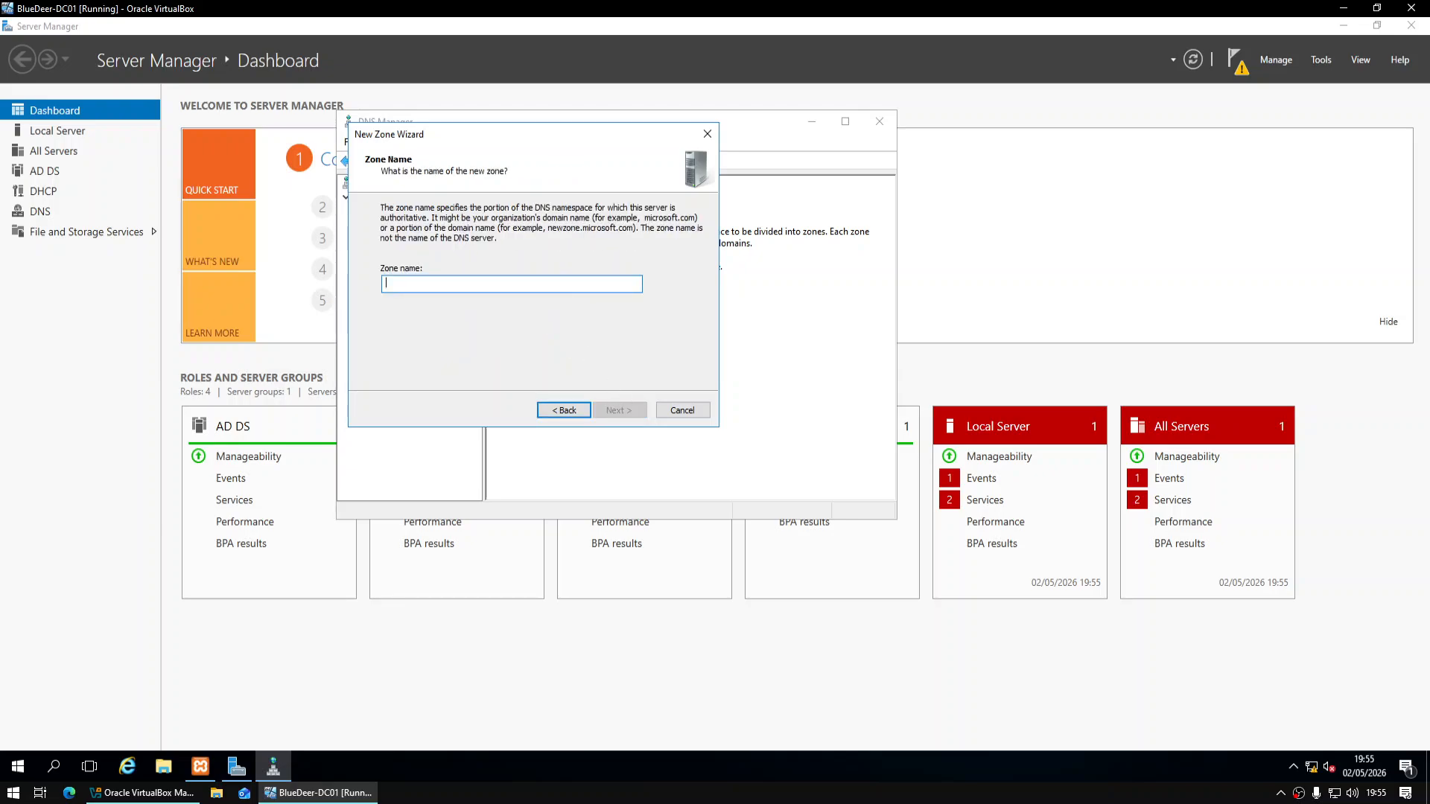
pyautogui.write('bluedeer.local')
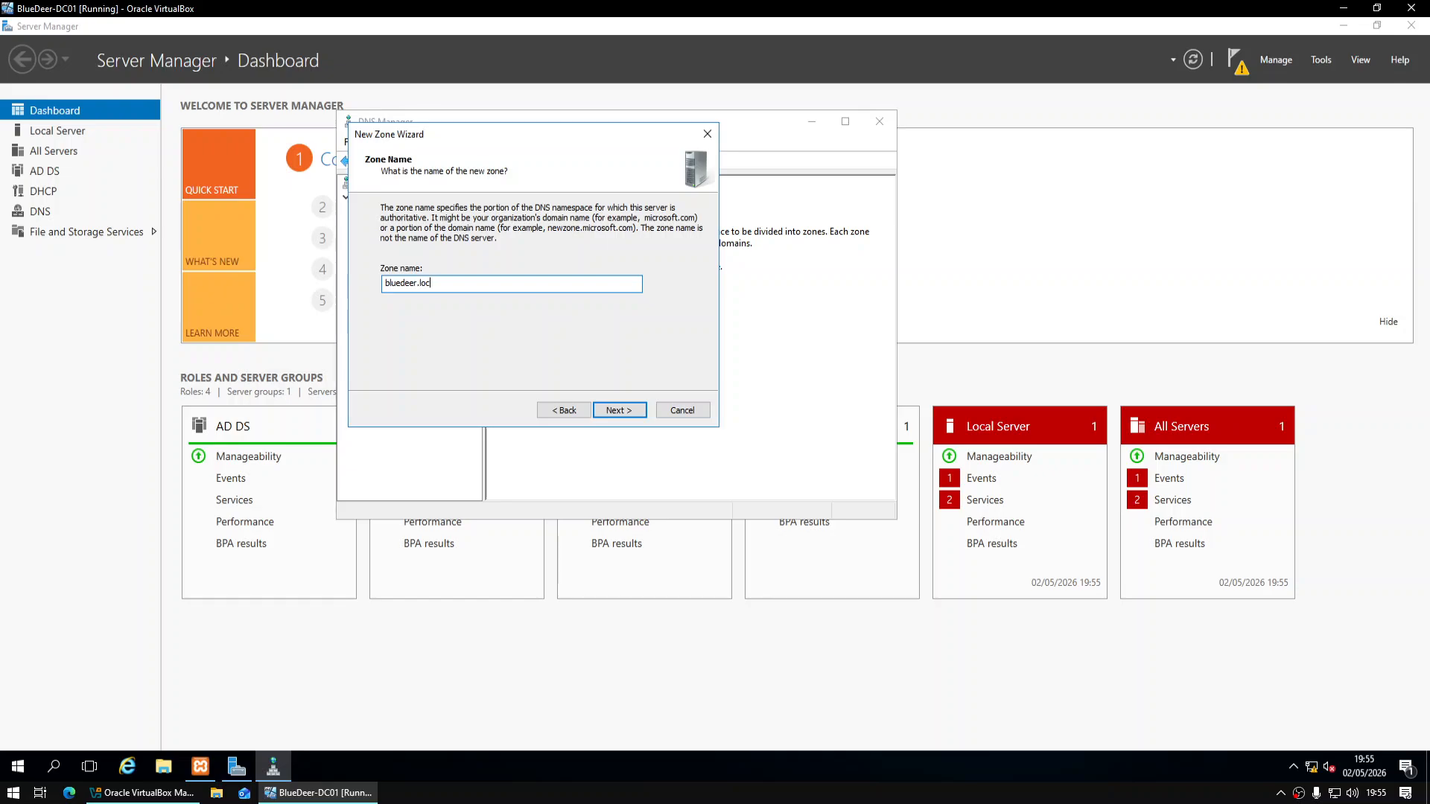
pyautogui.press('Return')
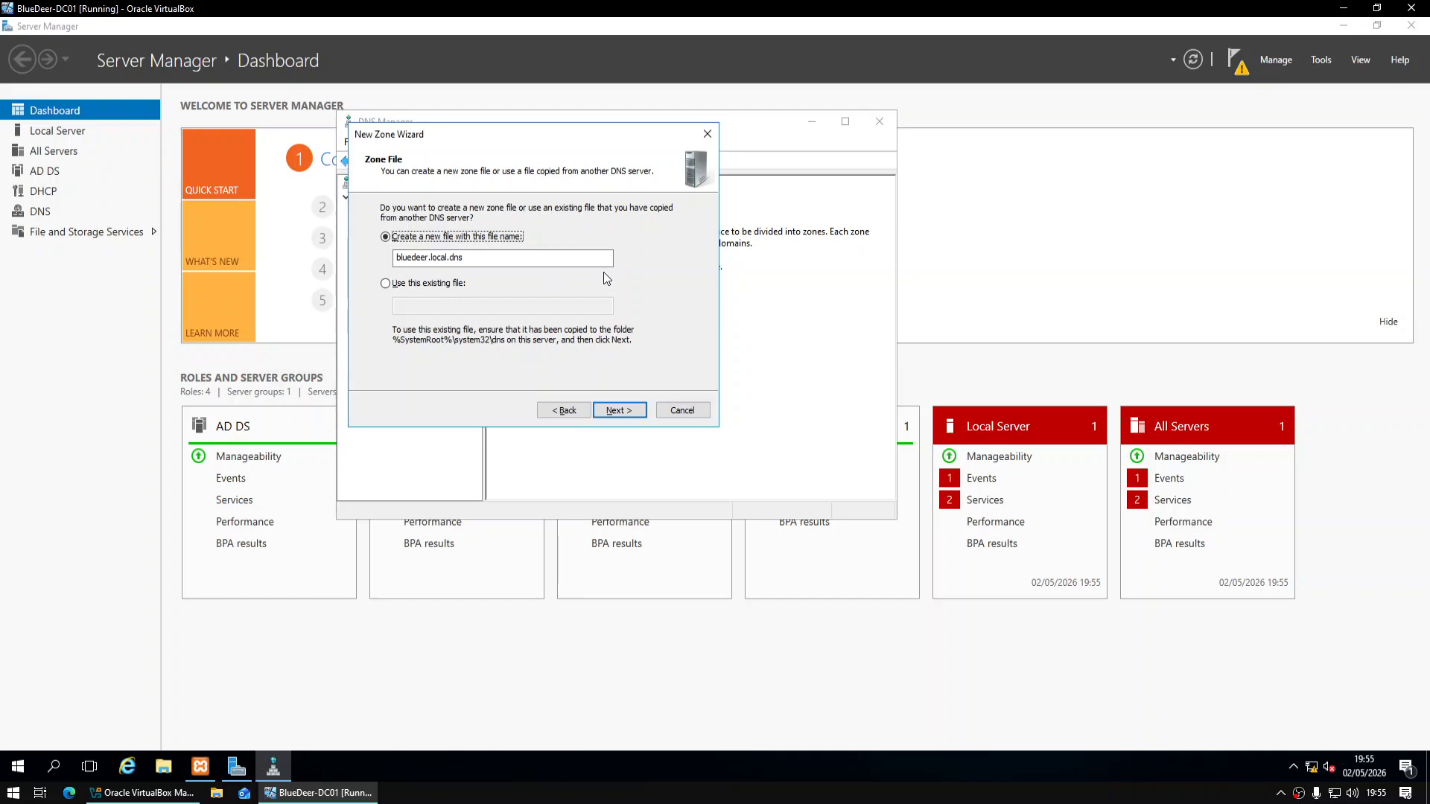
pyautogui.click(620, 406)
pyautogui.click(618, 411)
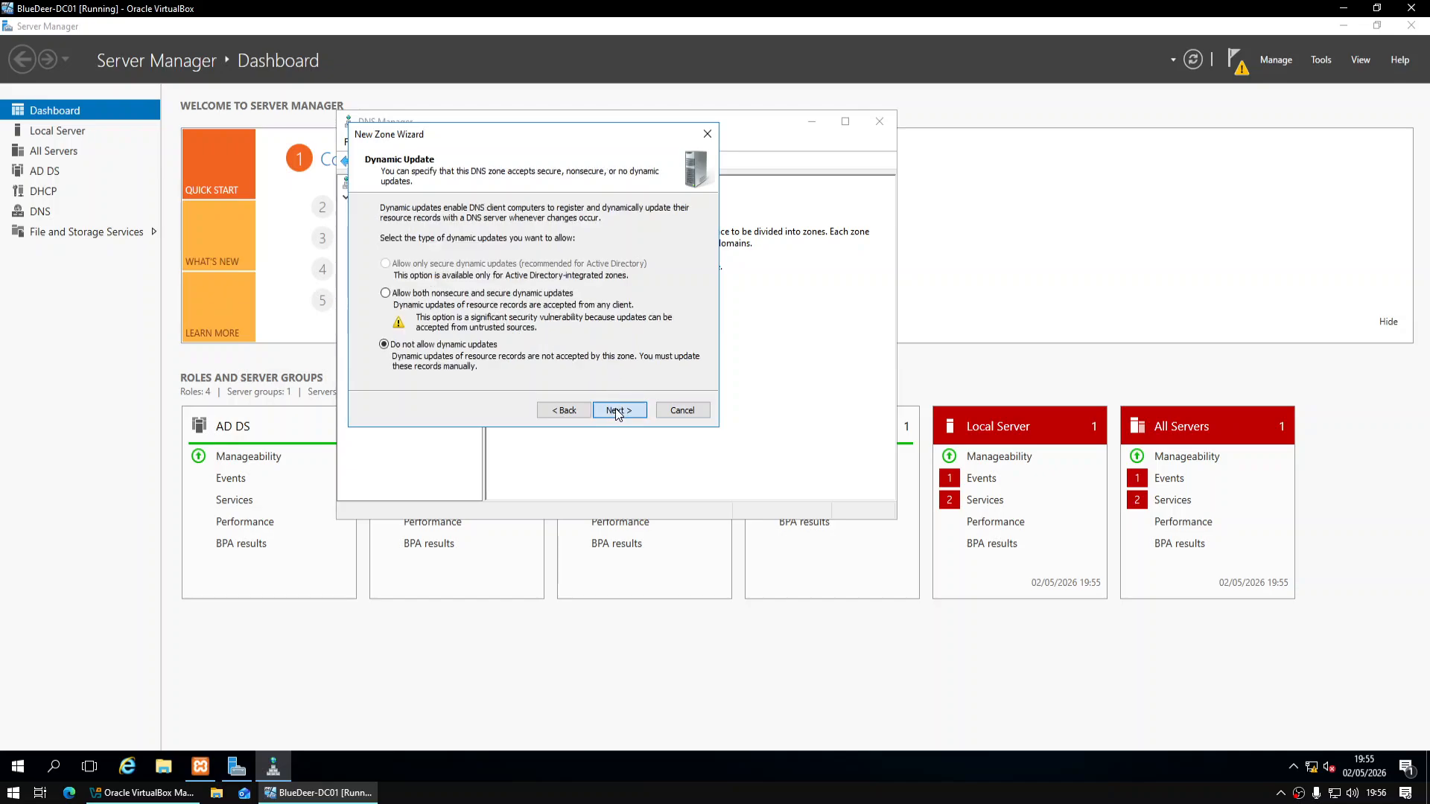
pyautogui.click(616, 414)
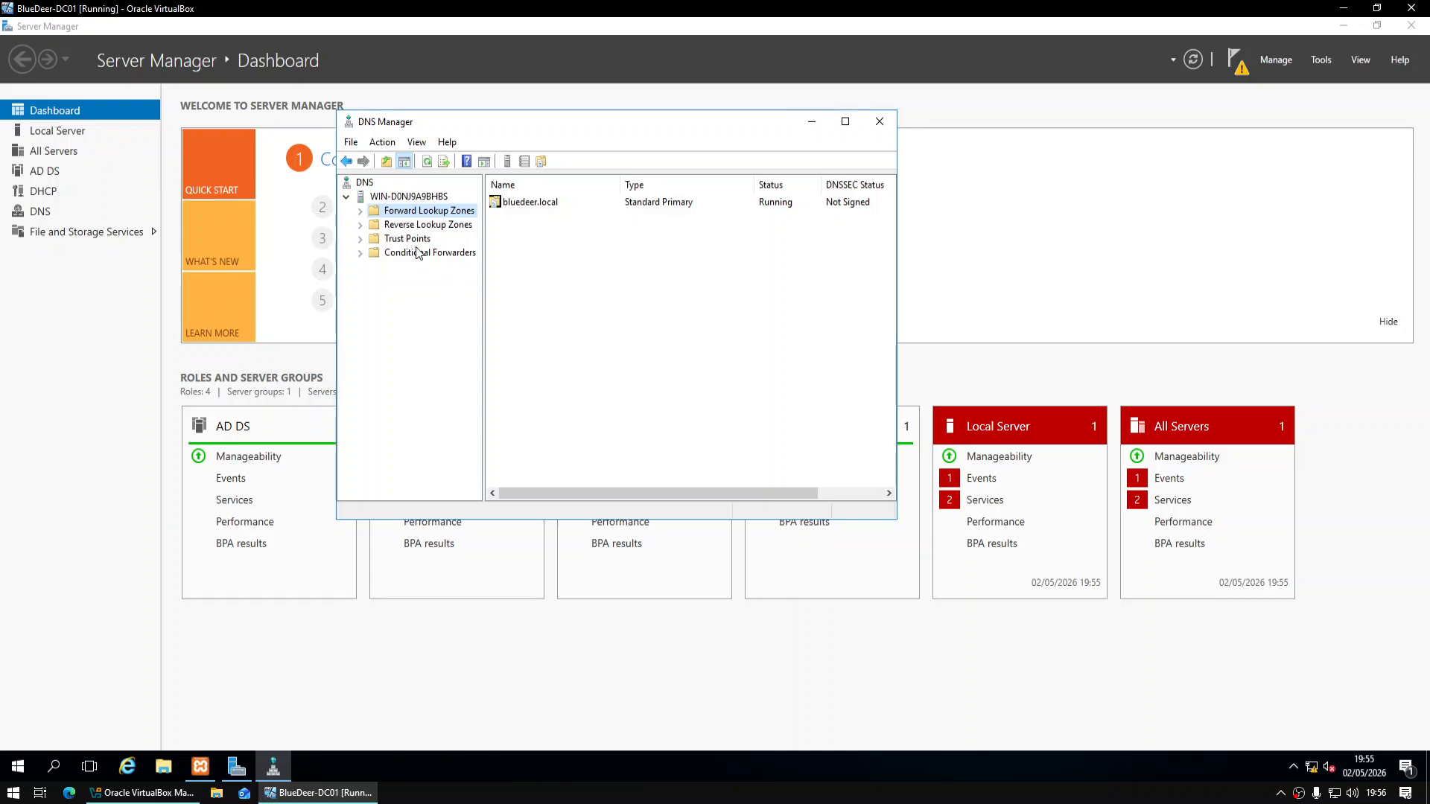
pyautogui.click(361, 211)
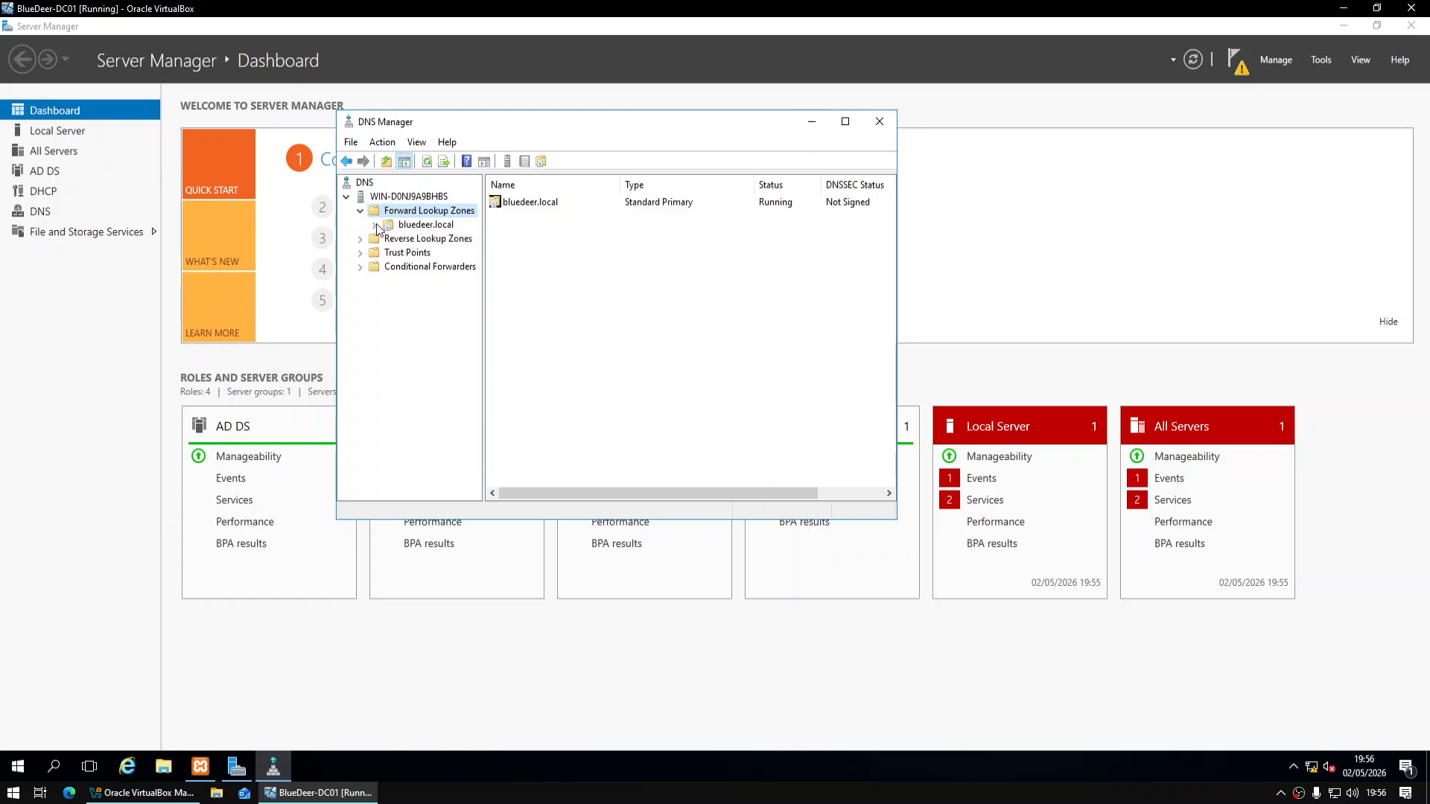
pyautogui.click(417, 225)
# Add host record Server at 10.0.0.1 in bluedeer.local with an associated PTR record
pyautogui.rightClick(396, 227)
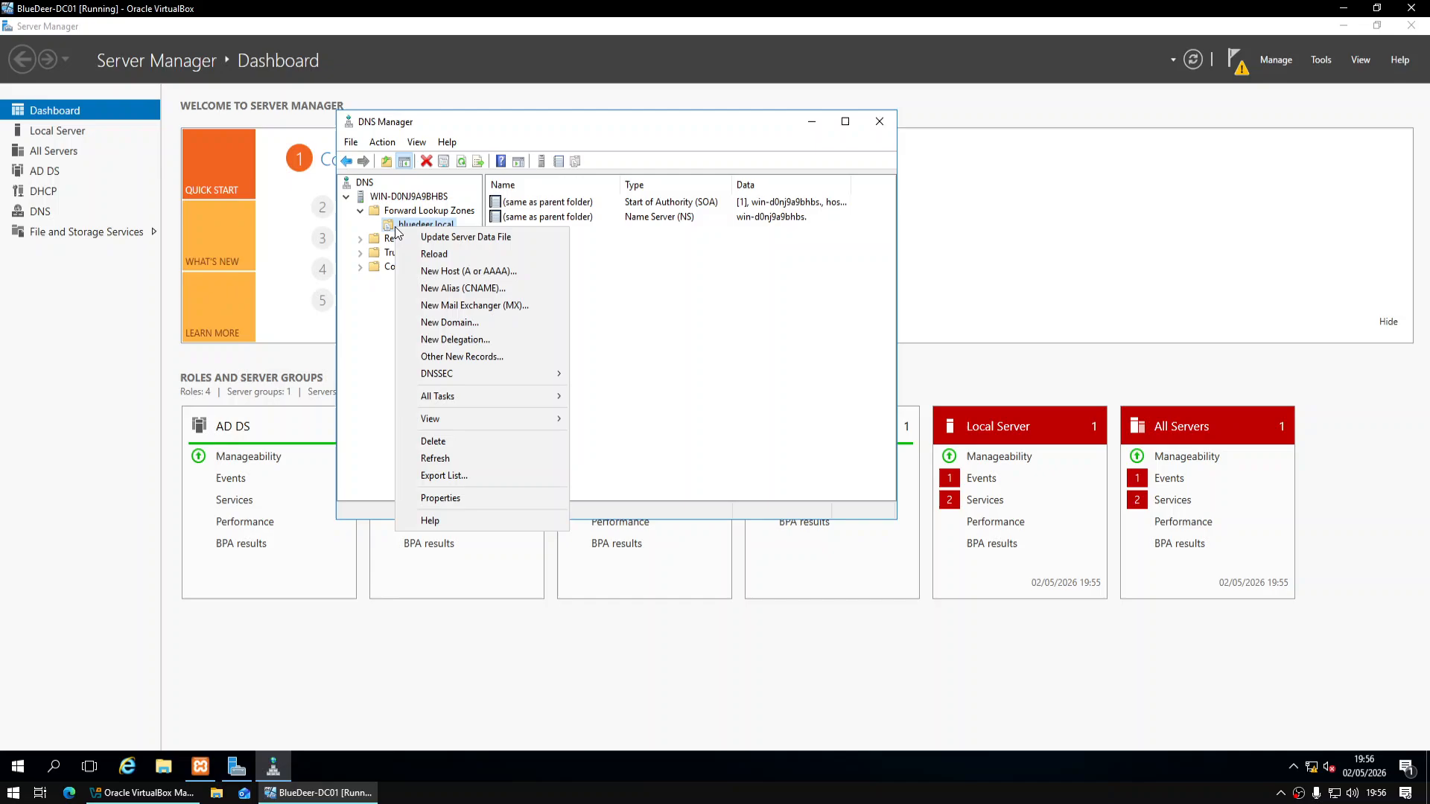
pyautogui.click(467, 275)
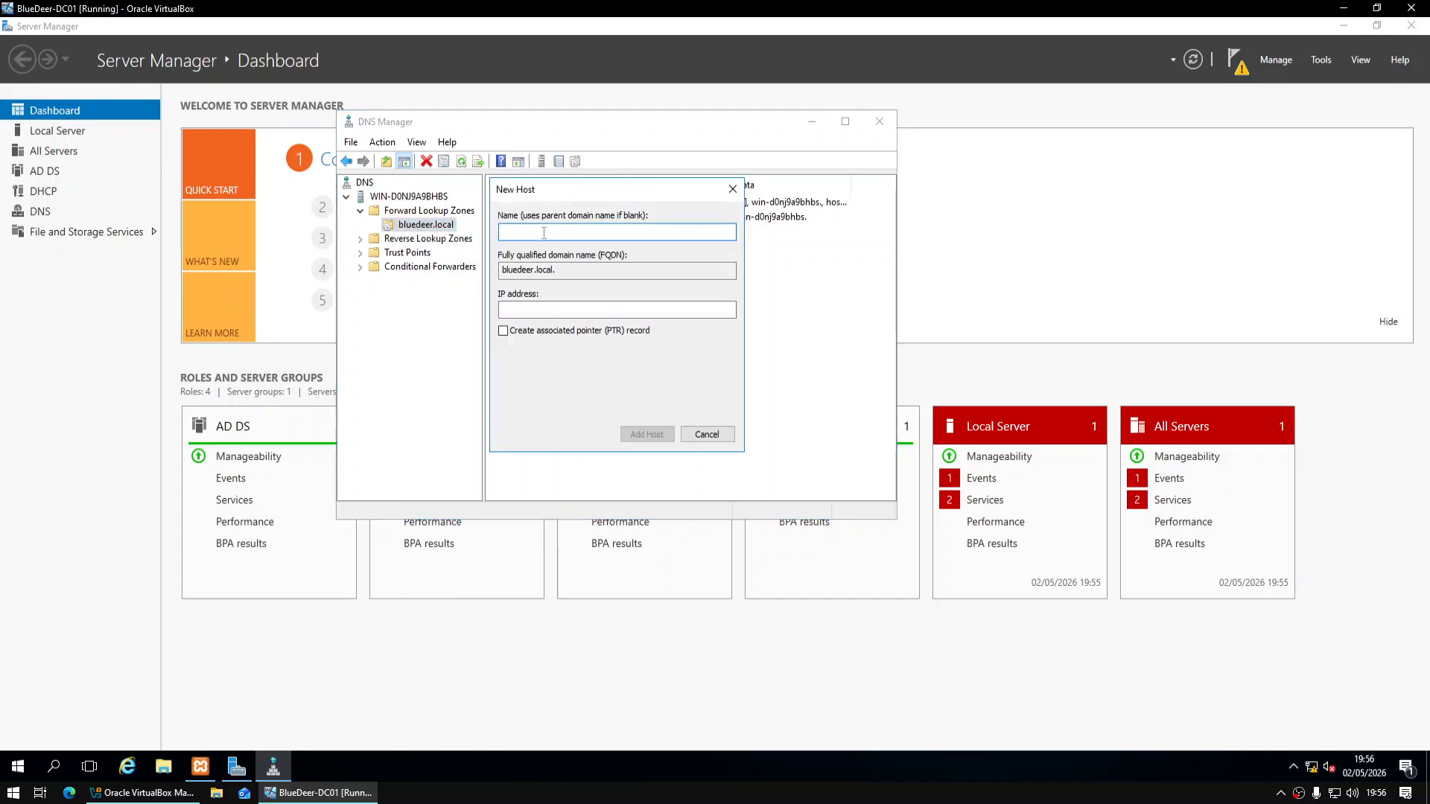
pyautogui.write('Server')
pyautogui.click(562, 309)
pyautogui.write('10.0.0')
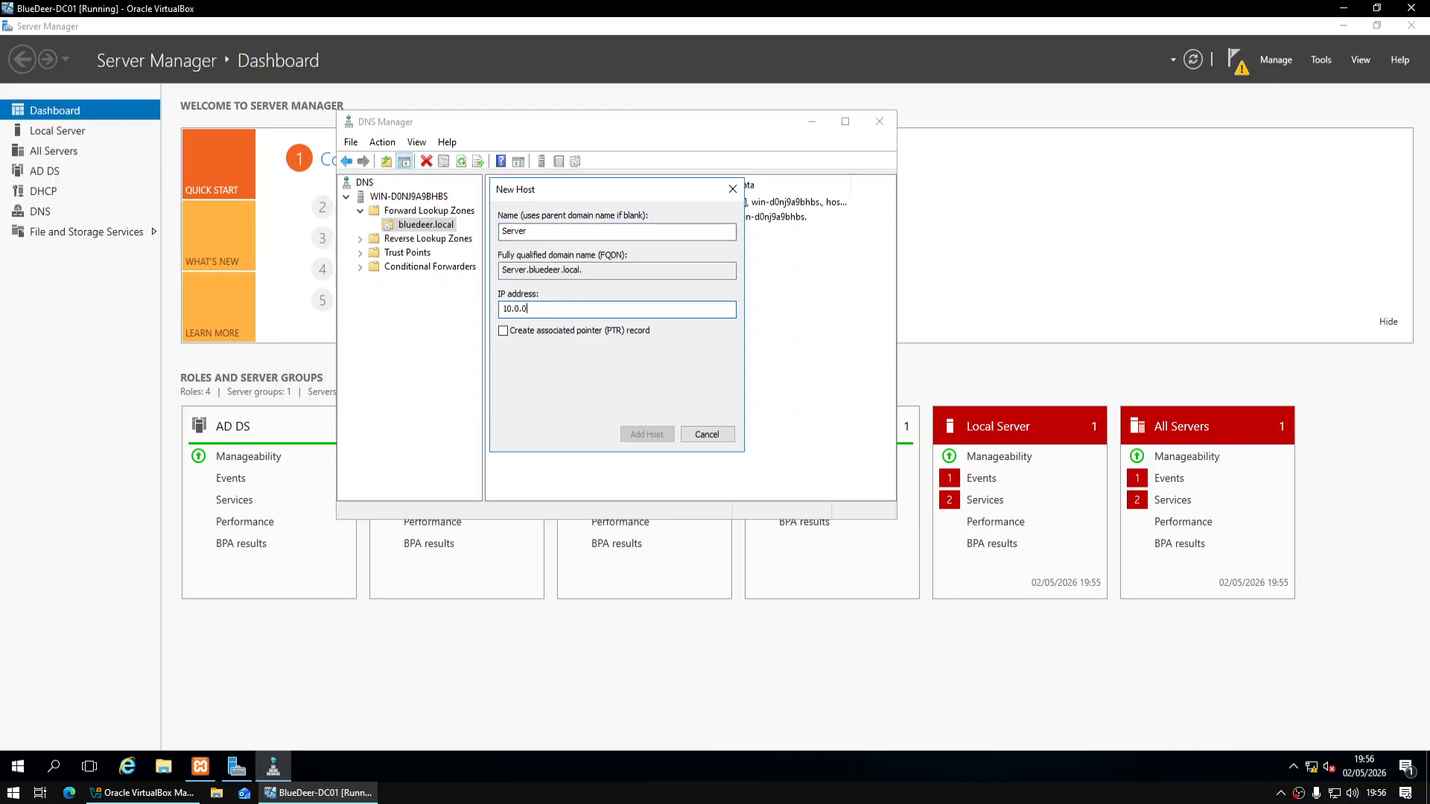
pyautogui.write('.1')
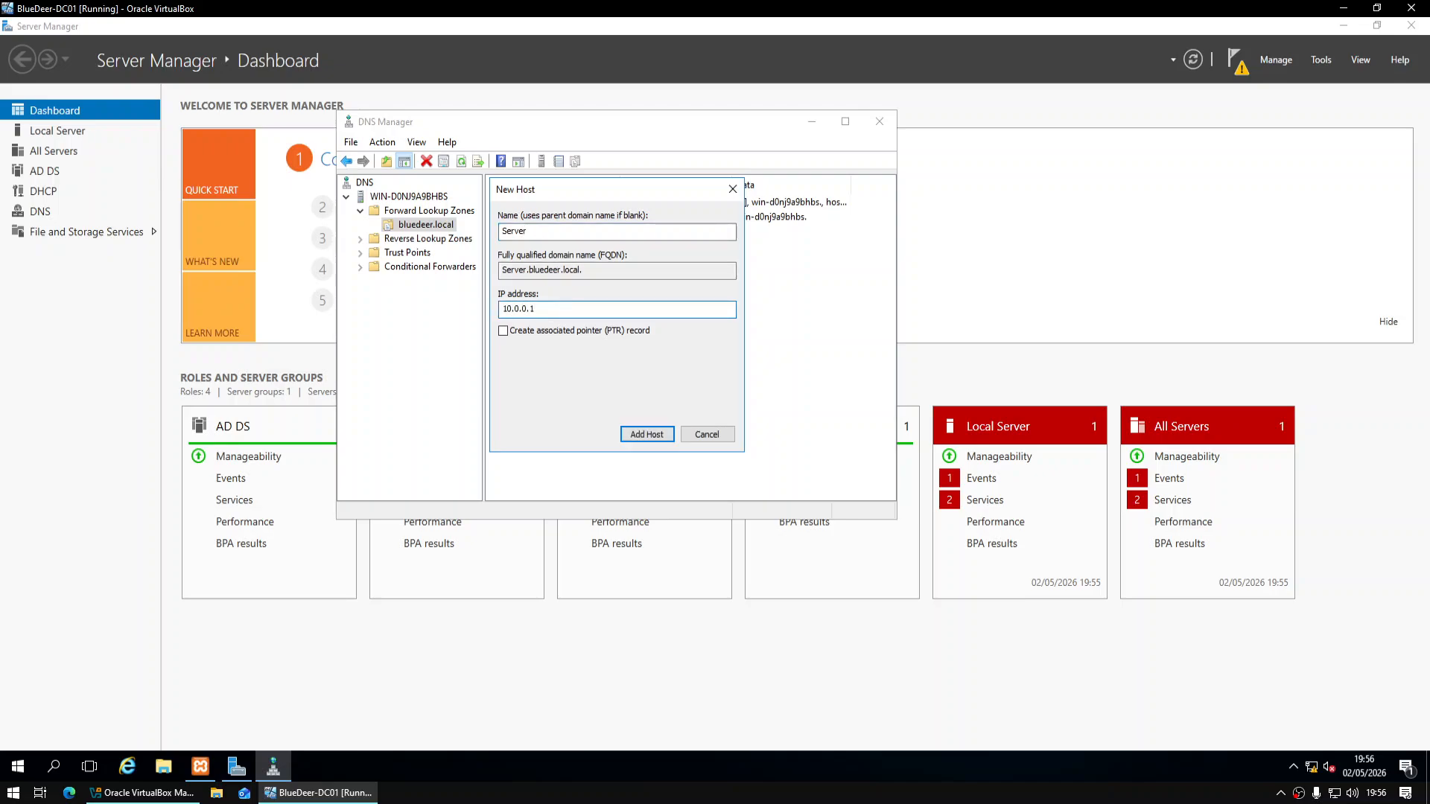
pyautogui.click(503, 331)
pyautogui.click(641, 436)
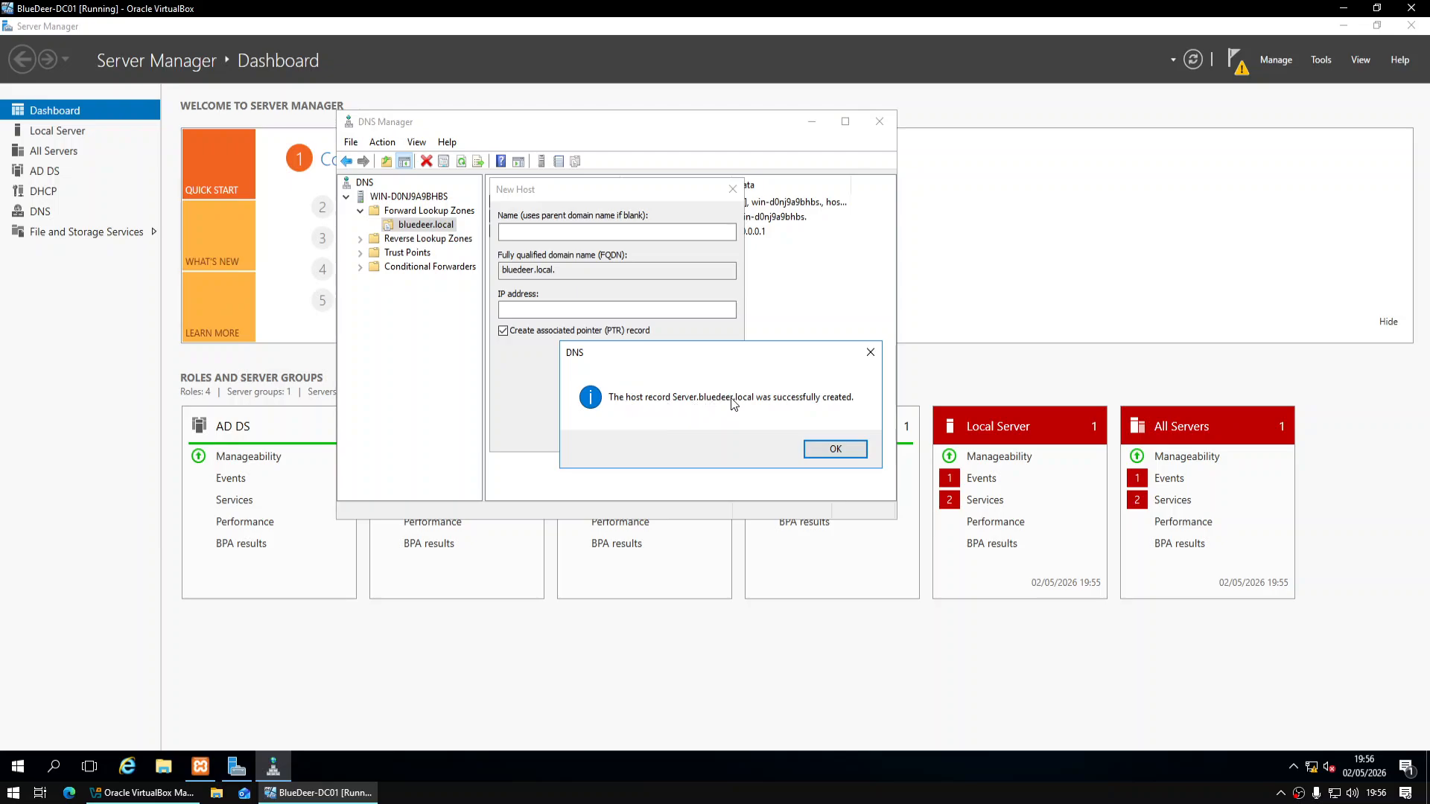
# Dismiss the confirmation, close the New Host dialog and close DNS Manager
pyautogui.click(852, 451)
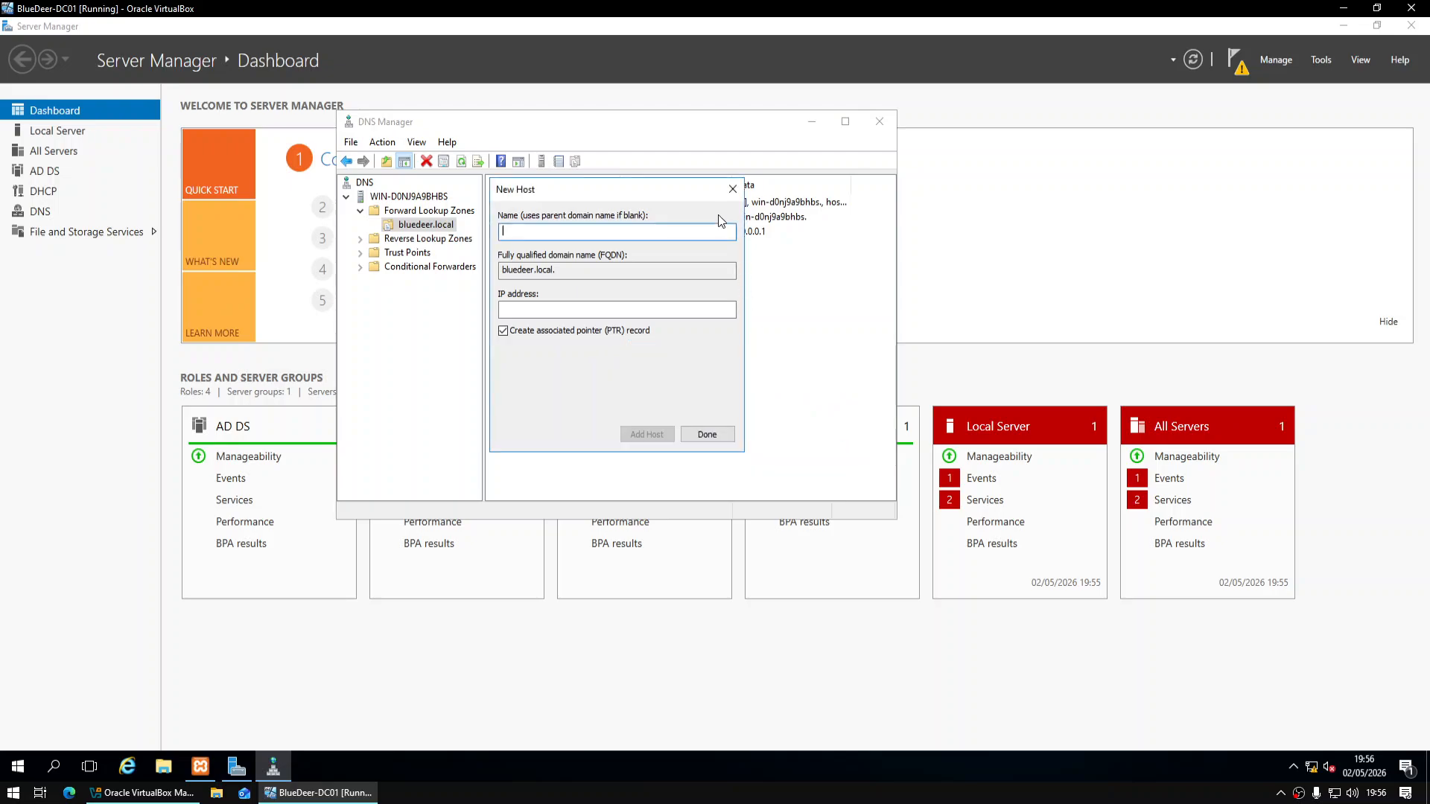
pyautogui.click(732, 189)
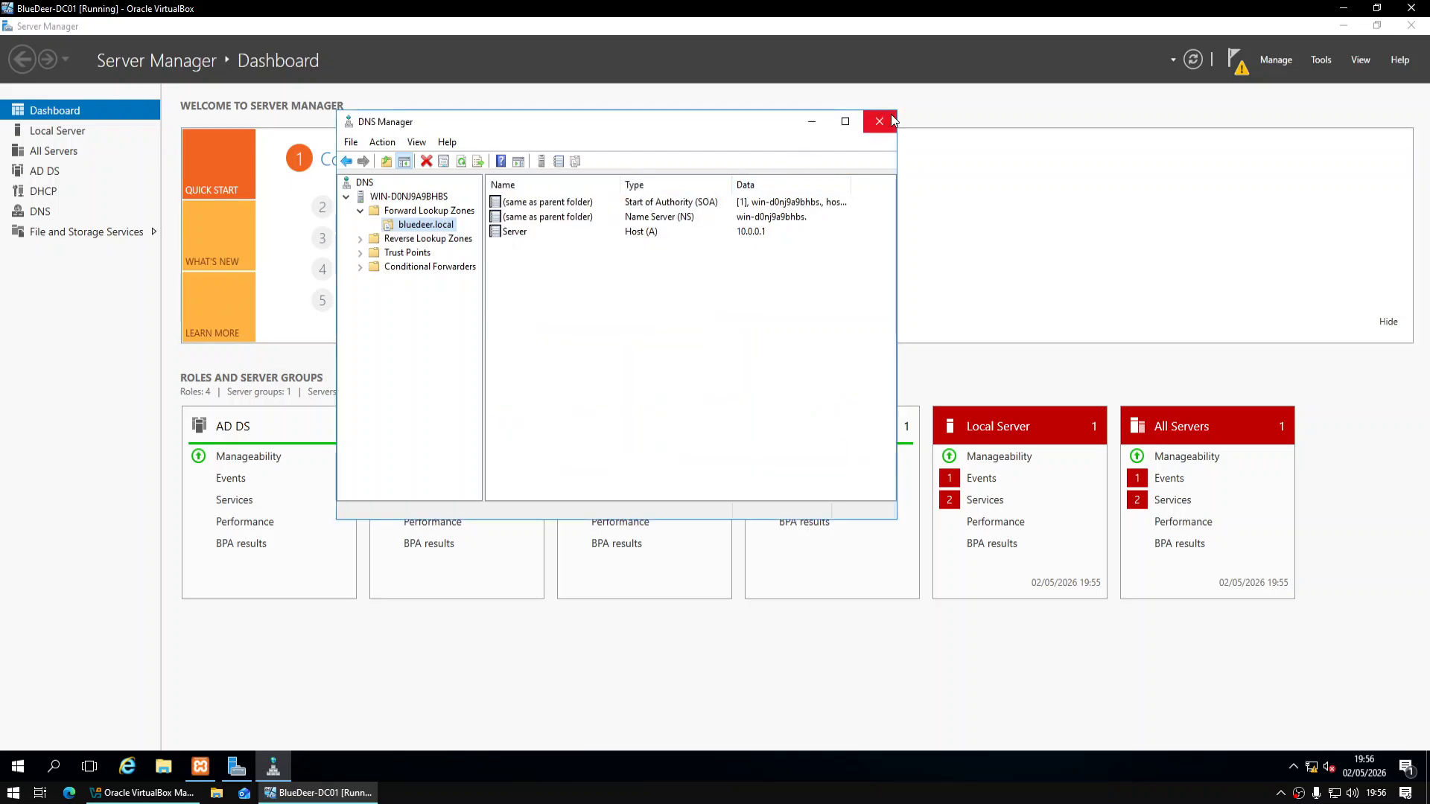
pyautogui.click(891, 114)
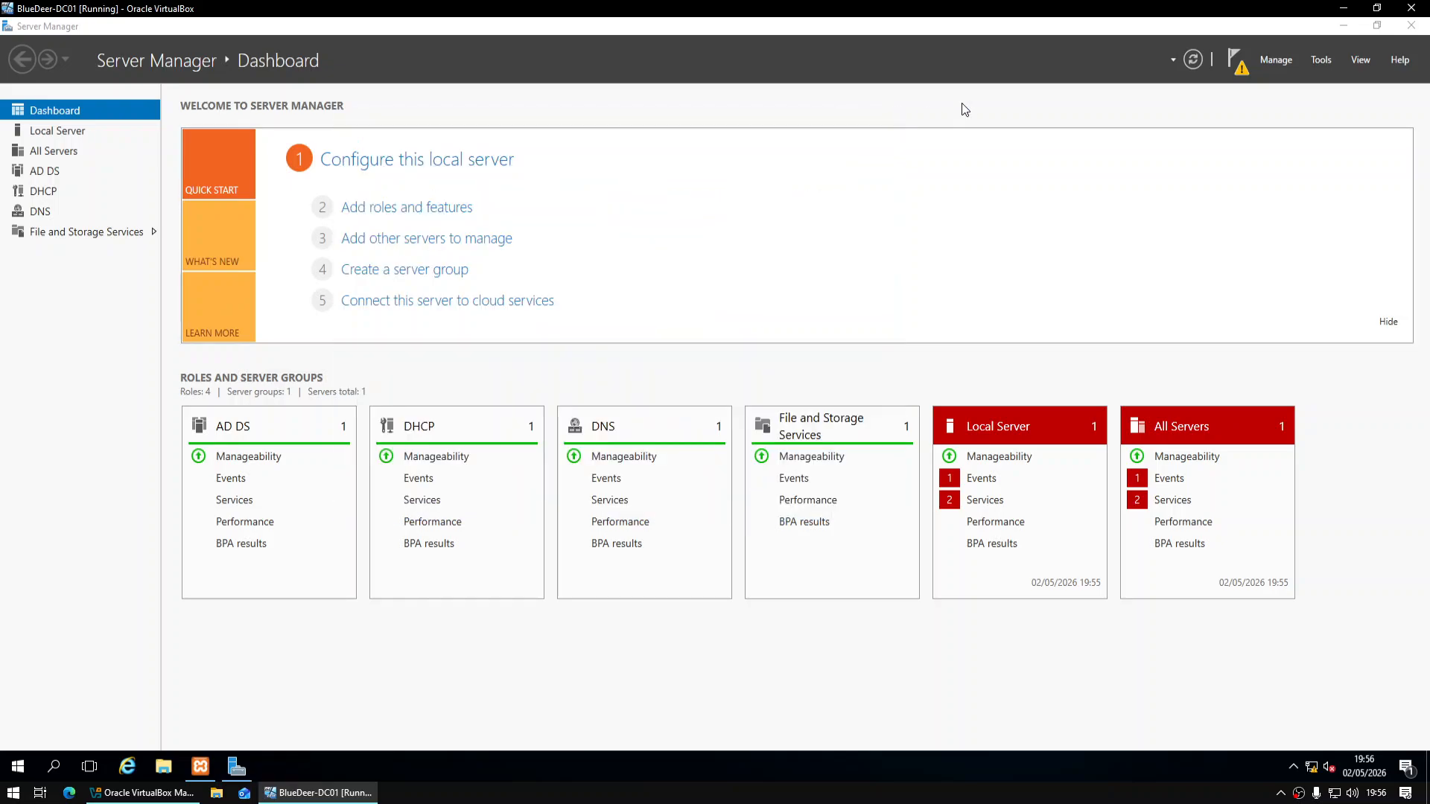
# Open the DHCP console maximized and start a new scope under IPv4
pyautogui.click(1276, 59)
pyautogui.click(1329, 61)
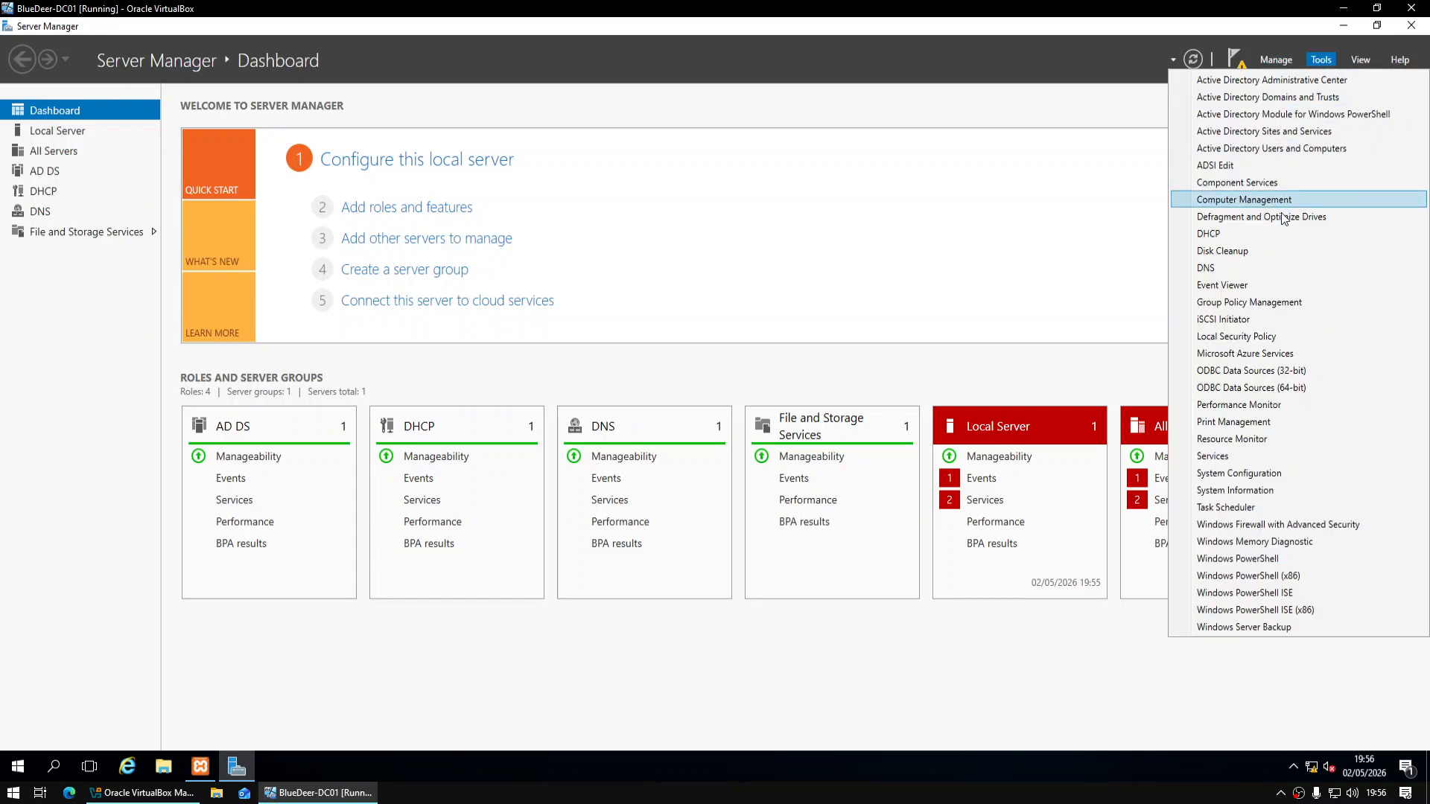
pyautogui.click(1275, 232)
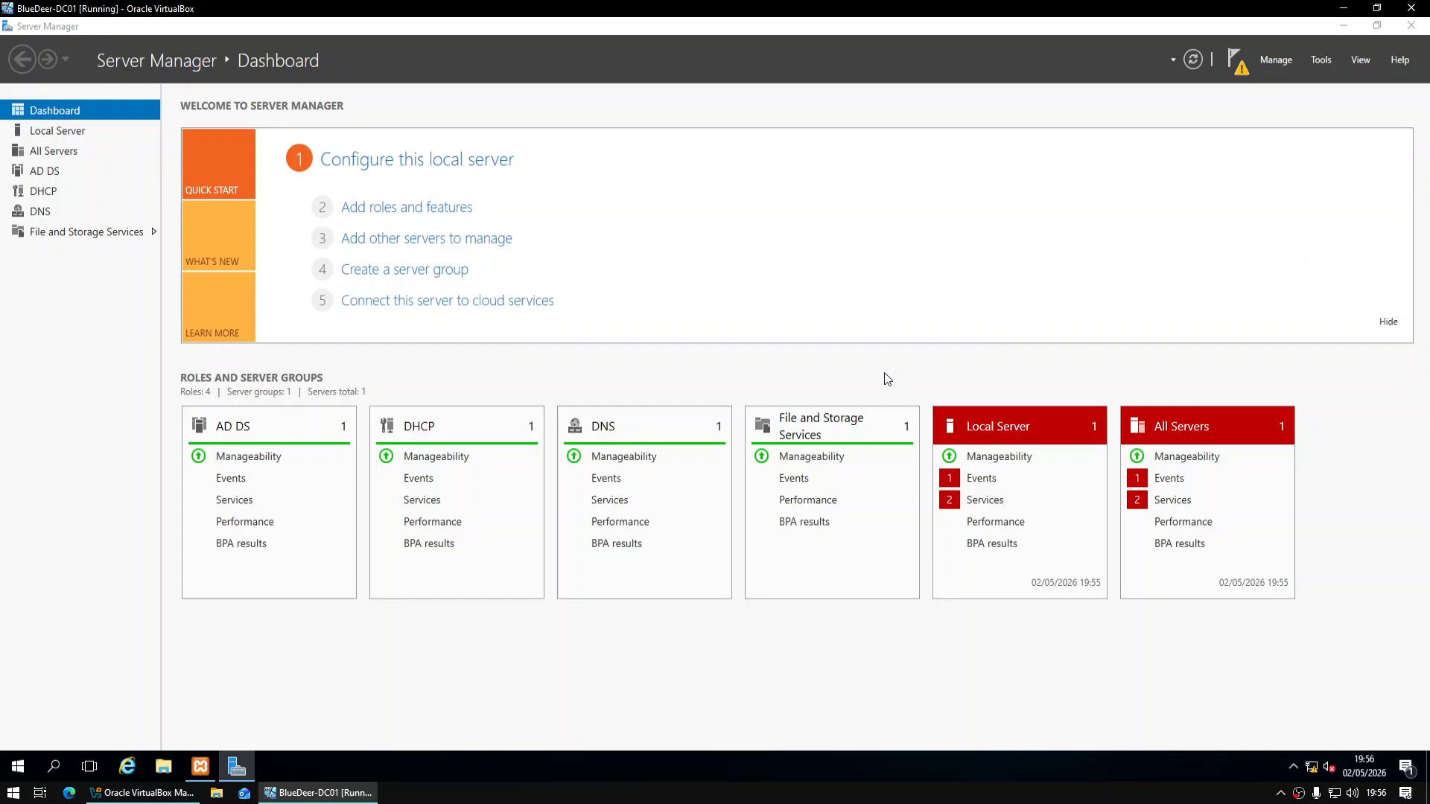
pyautogui.click(438, 80)
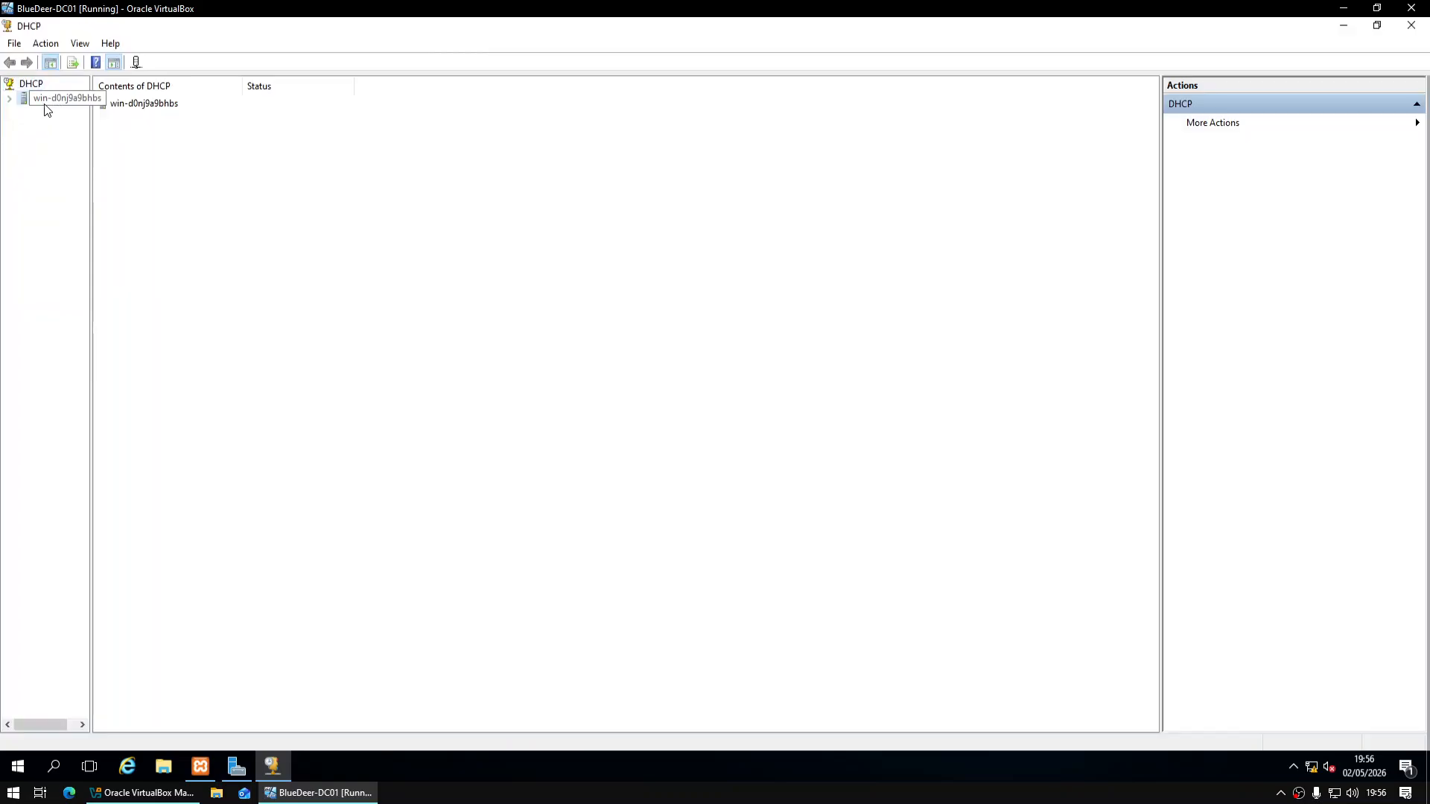
pyautogui.click(45, 105)
pyautogui.doubleClick(118, 104)
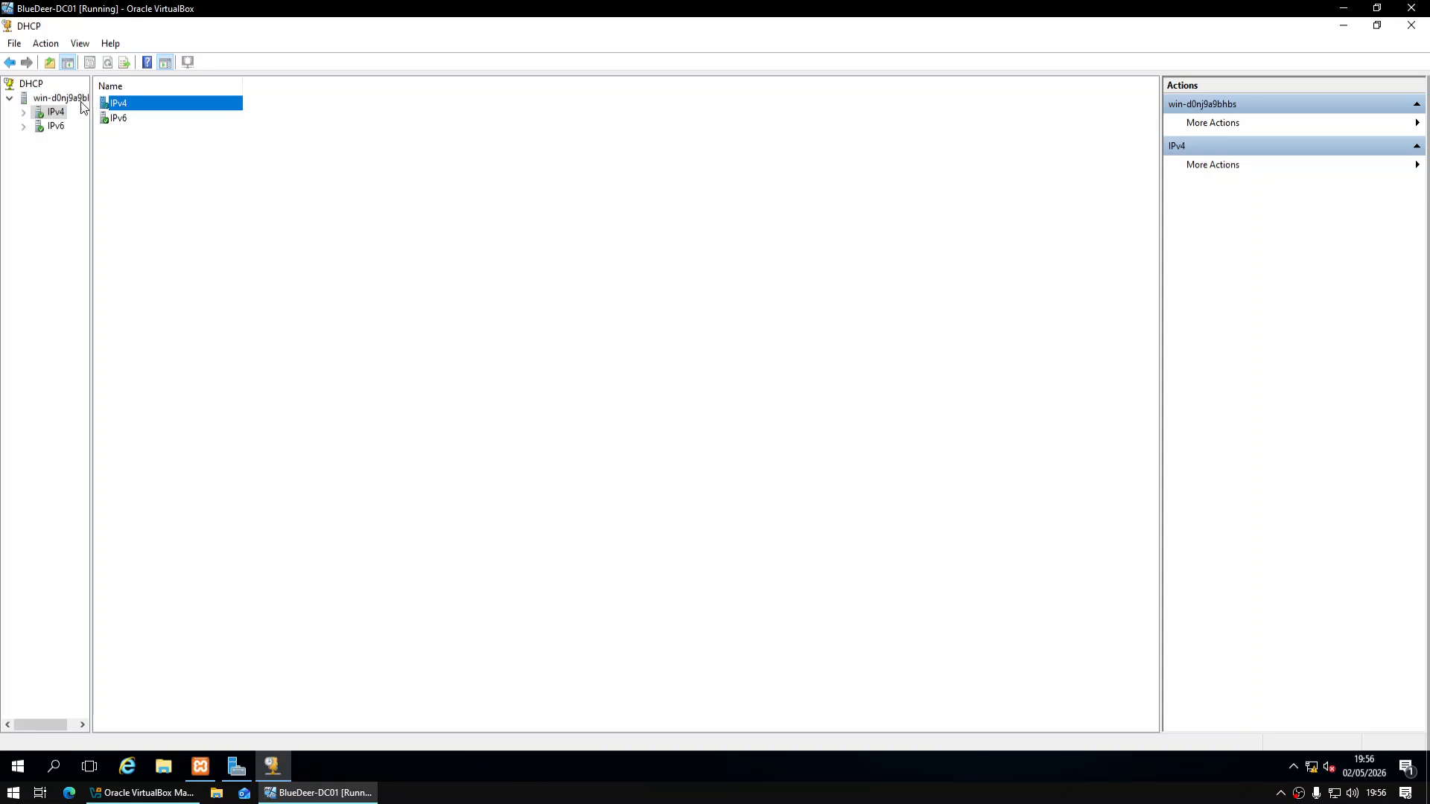
pyautogui.rightClick(53, 114)
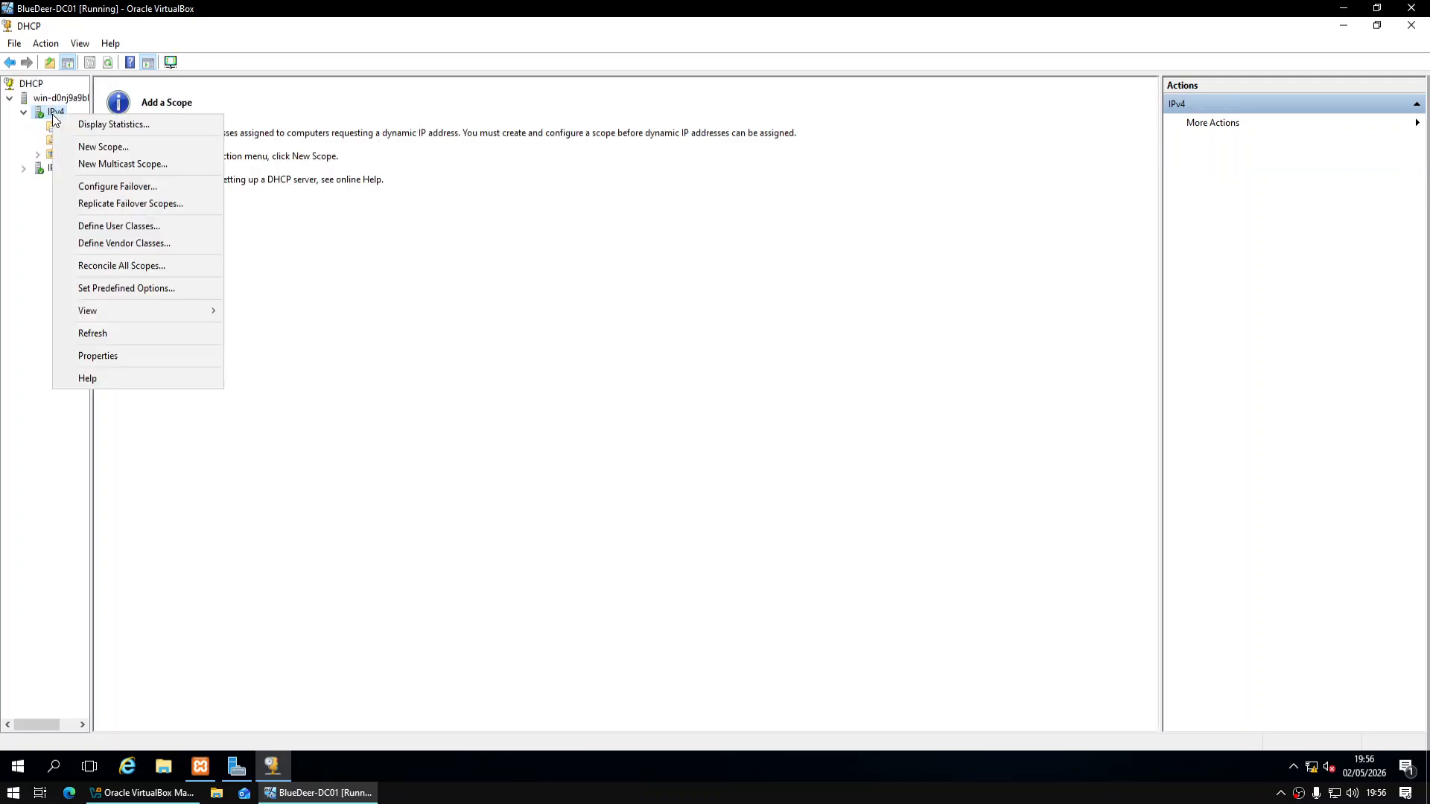
pyautogui.click(104, 147)
# Name the scope Office PCs, set range 10.0.0.50–10.0.0.150, no exclusions, default lease
pyautogui.click(807, 528)
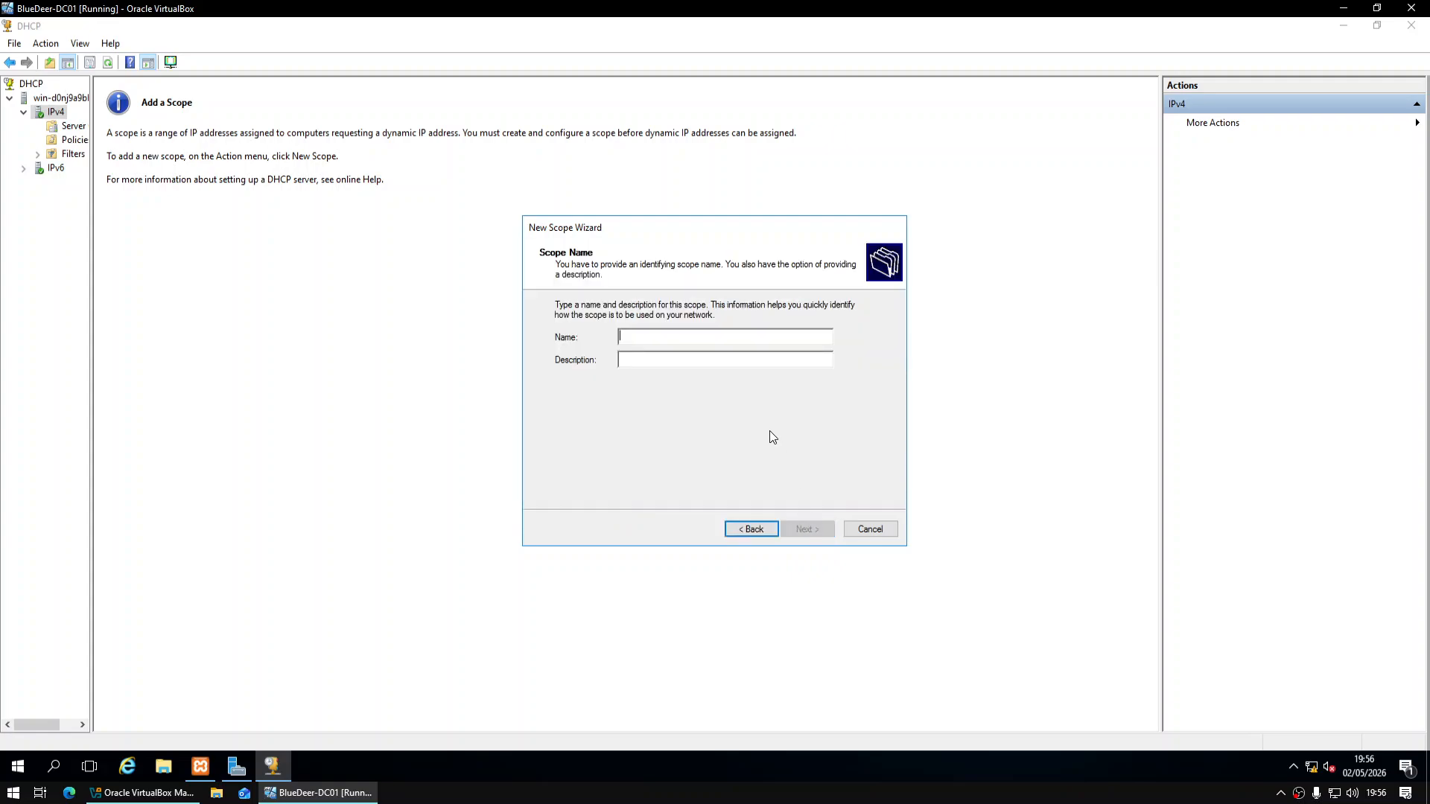
pyautogui.write('Office PCs')
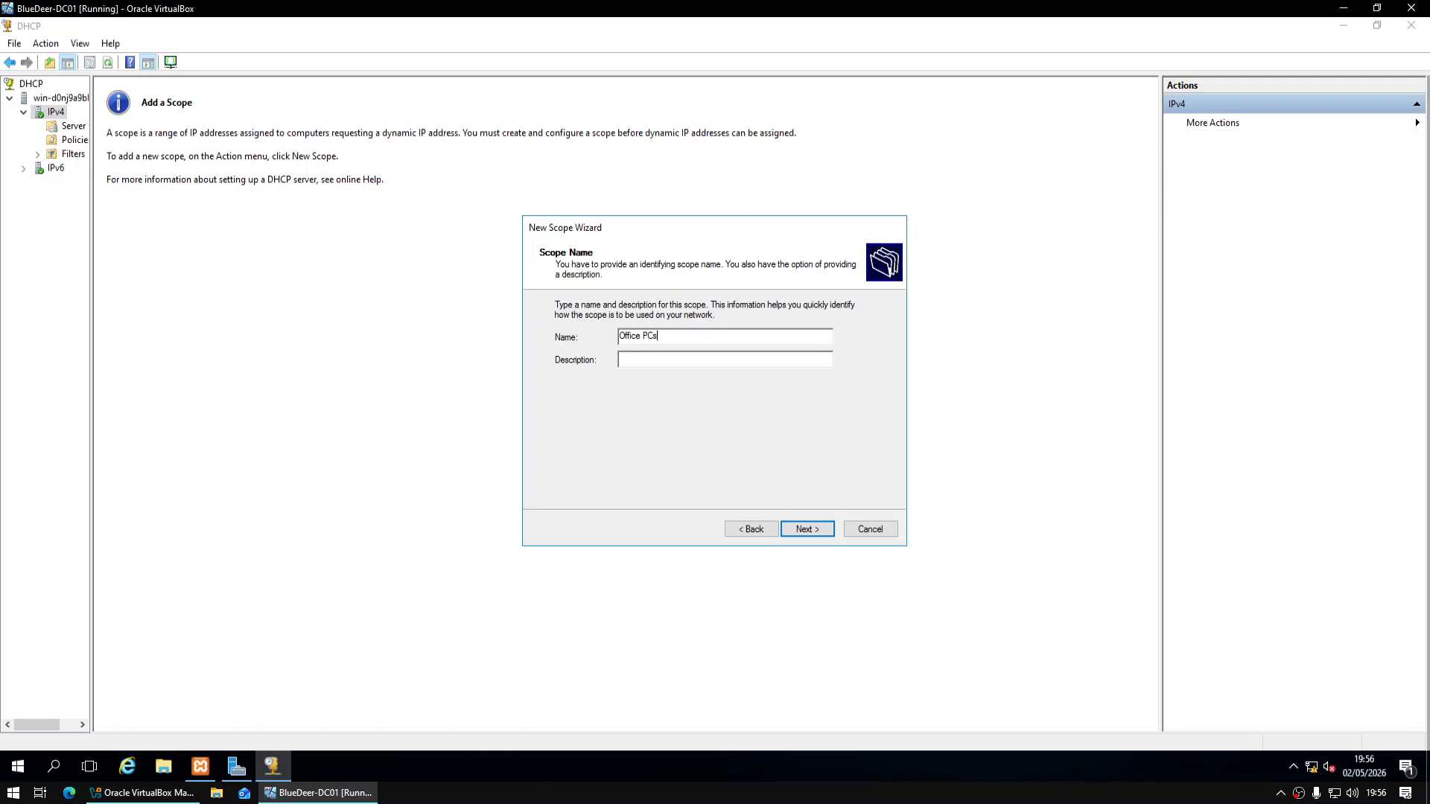
pyautogui.press('Return')
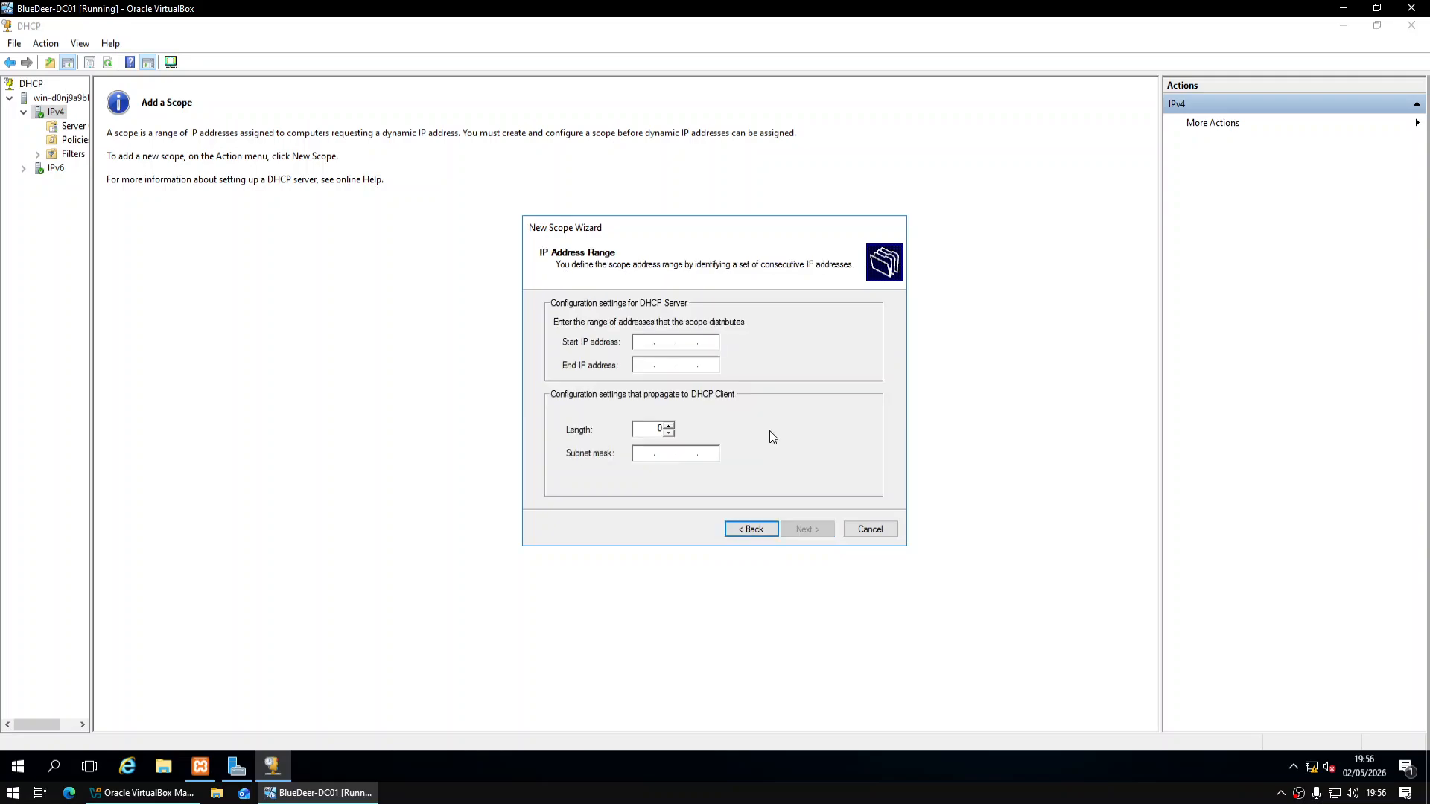
pyautogui.write('10')
pyautogui.click(642, 363)
pyautogui.write('10')
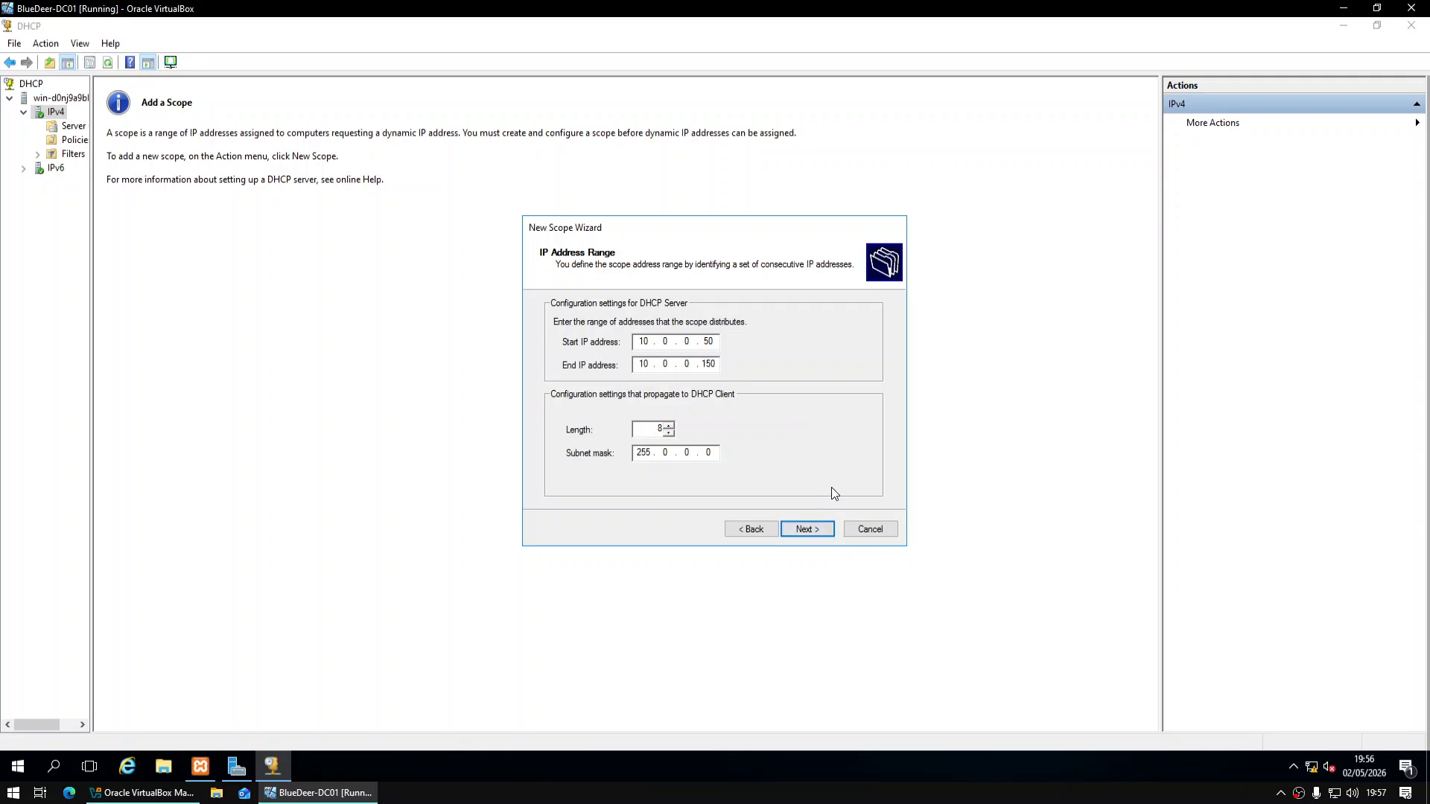
pyautogui.click(806, 528)
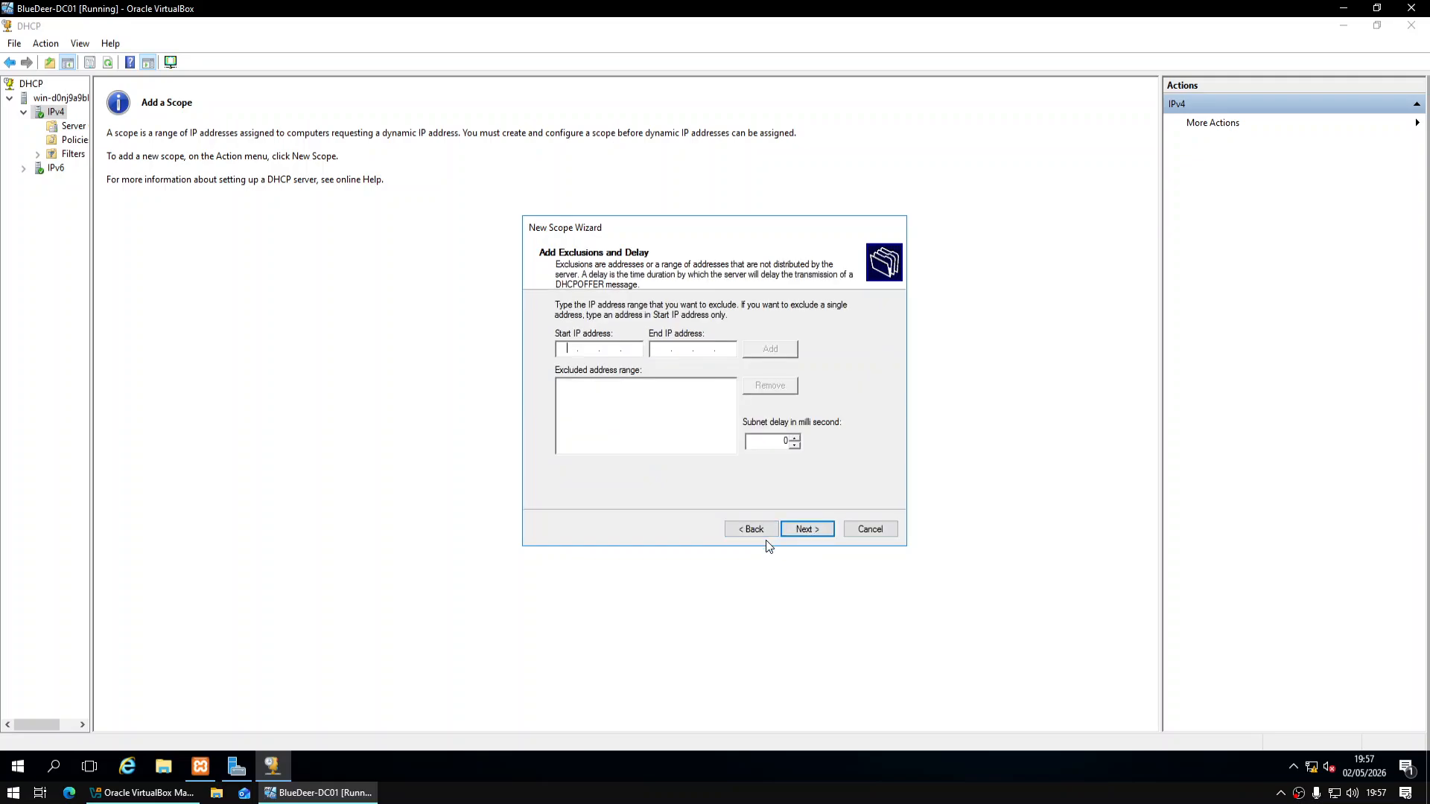
pyautogui.click(828, 529)
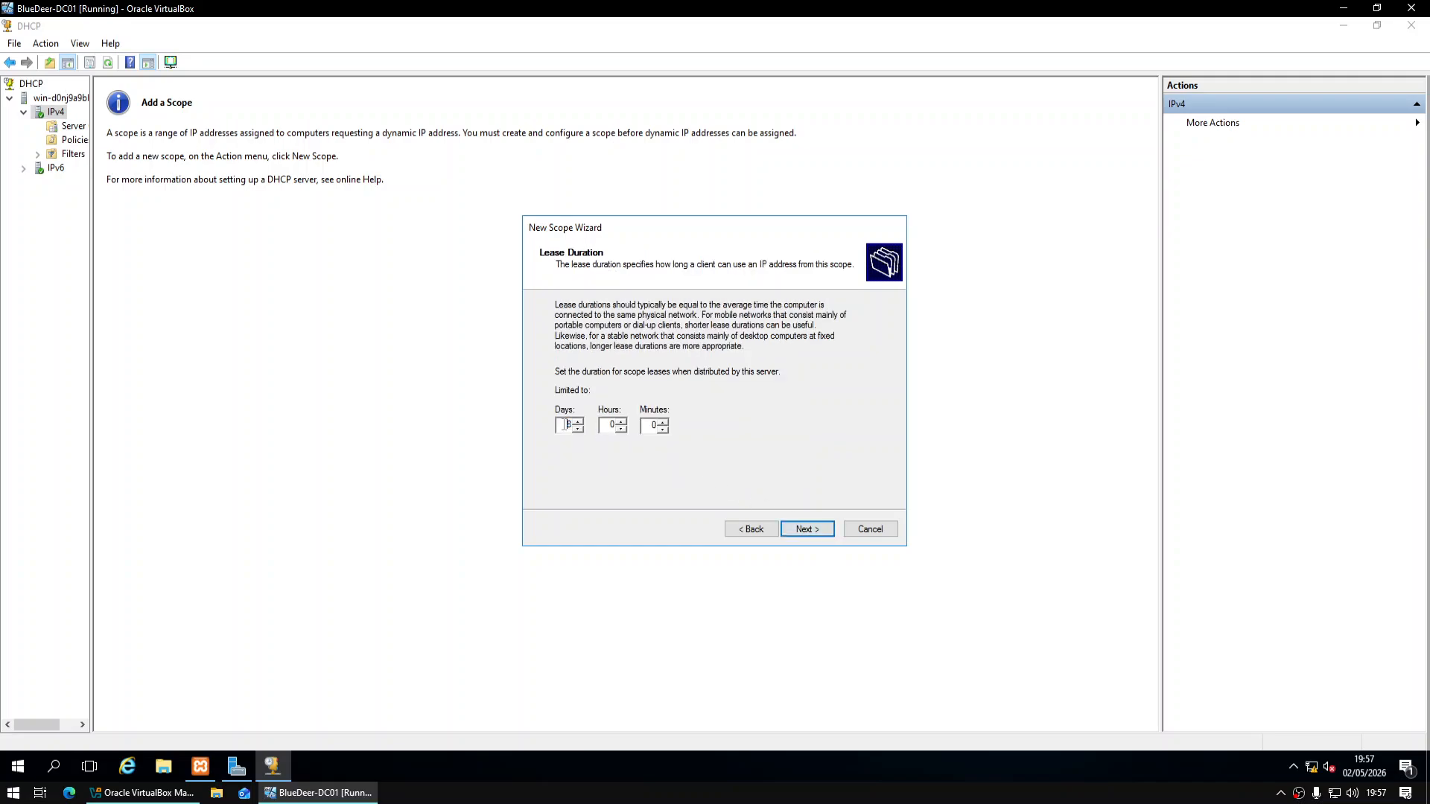
pyautogui.click(810, 534)
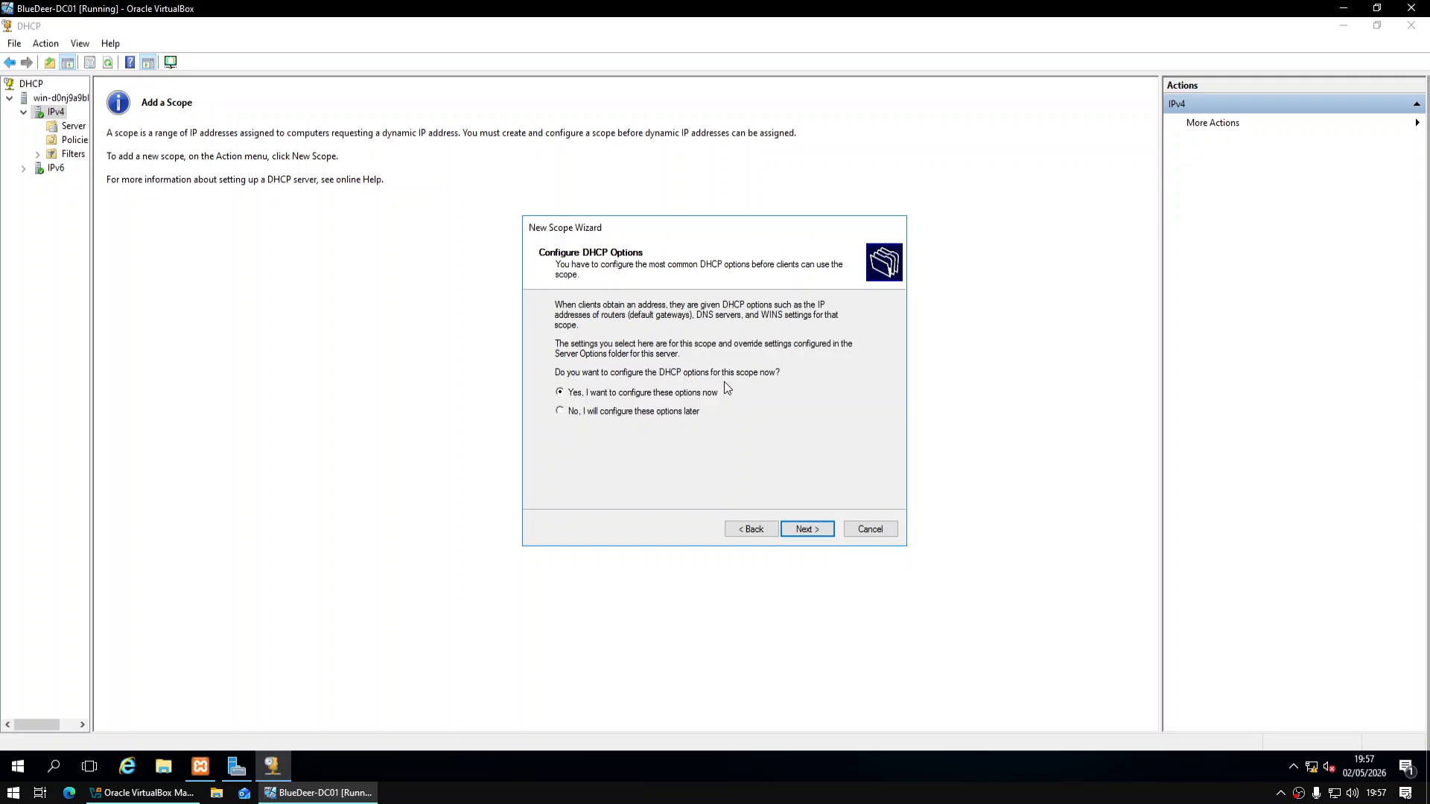
# Set 10.0.0.1 as the scope's default gateway and keep 10.0.0.1 as DNS server
pyautogui.click(819, 533)
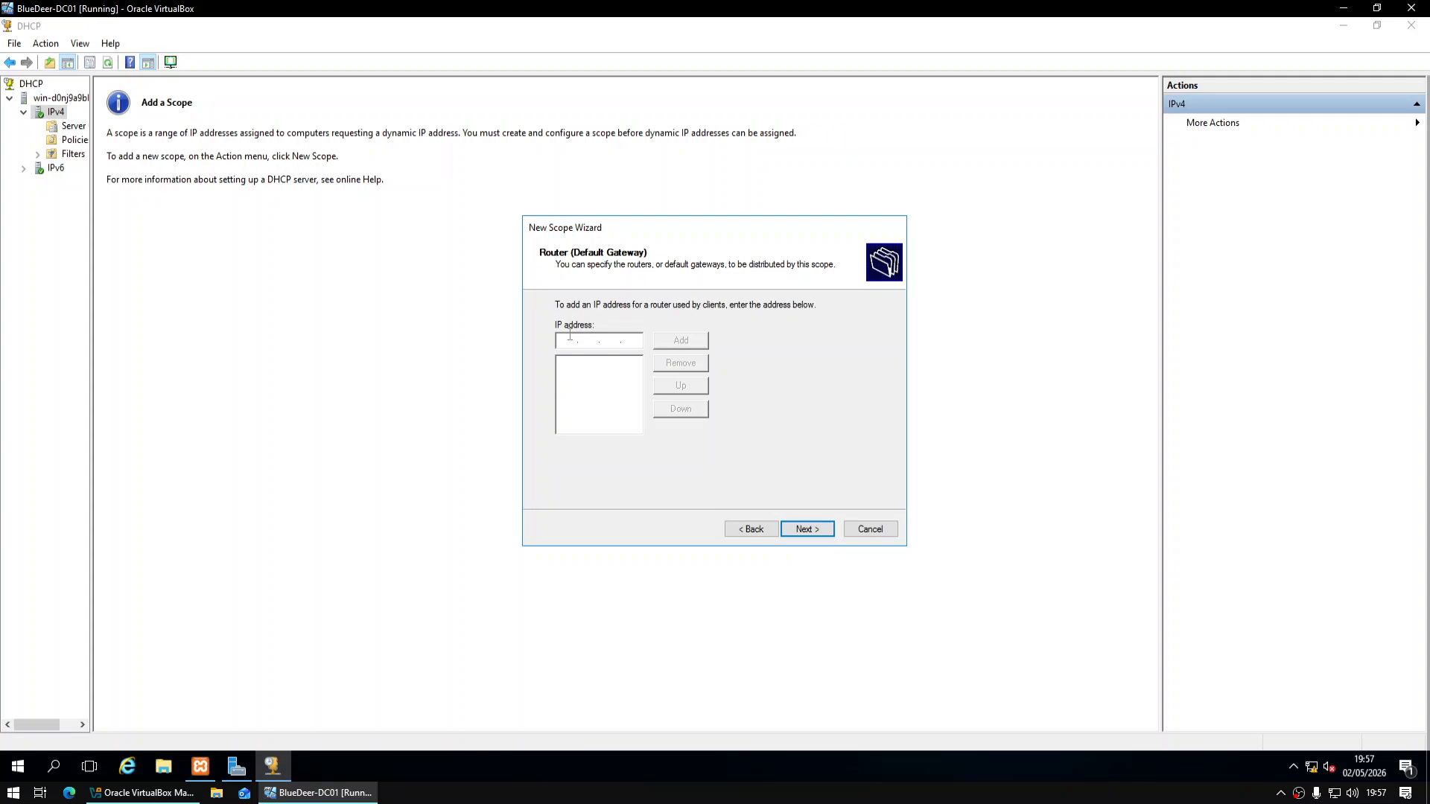
pyautogui.write('10.0.0.1')
pyautogui.click(689, 341)
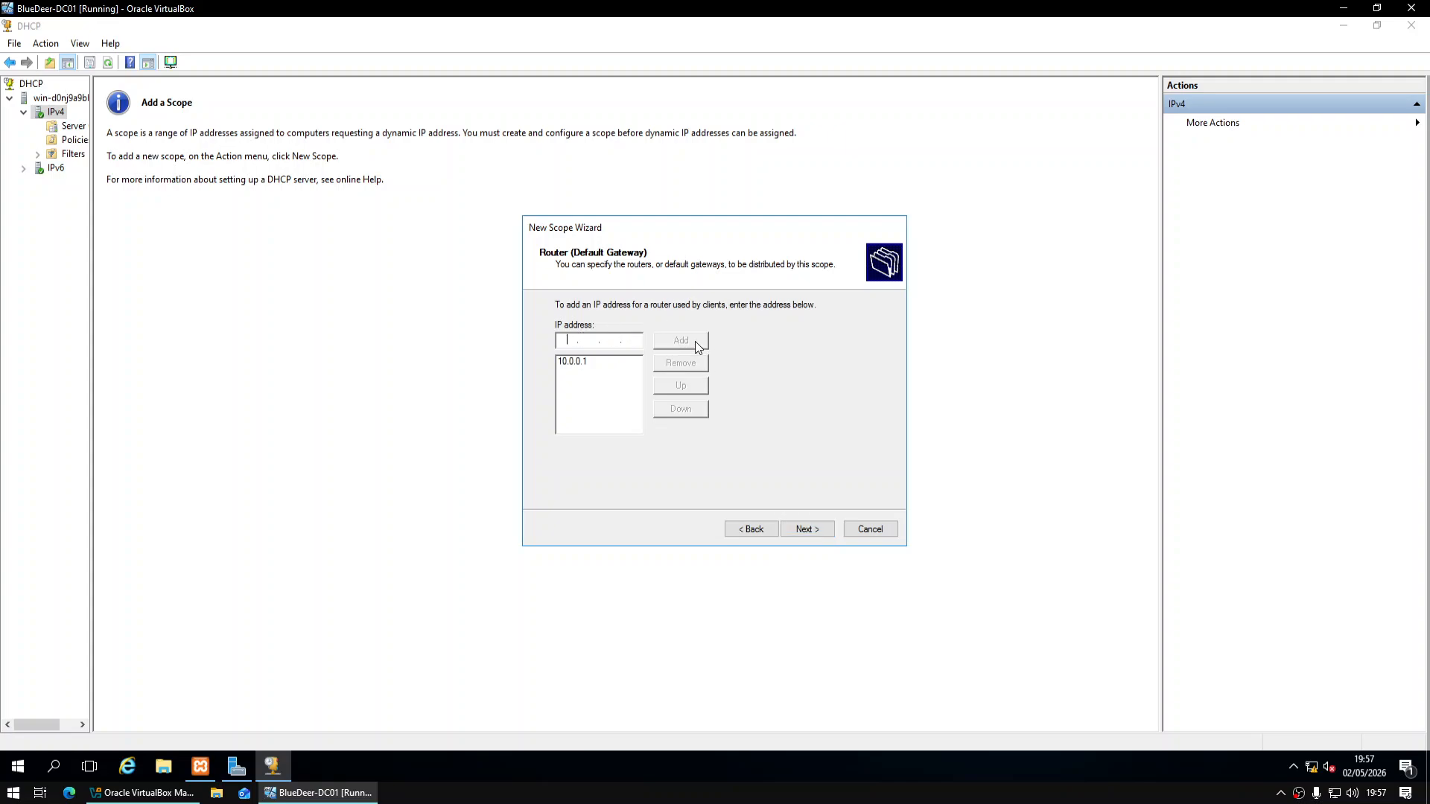
pyautogui.click(583, 364)
pyautogui.click(822, 536)
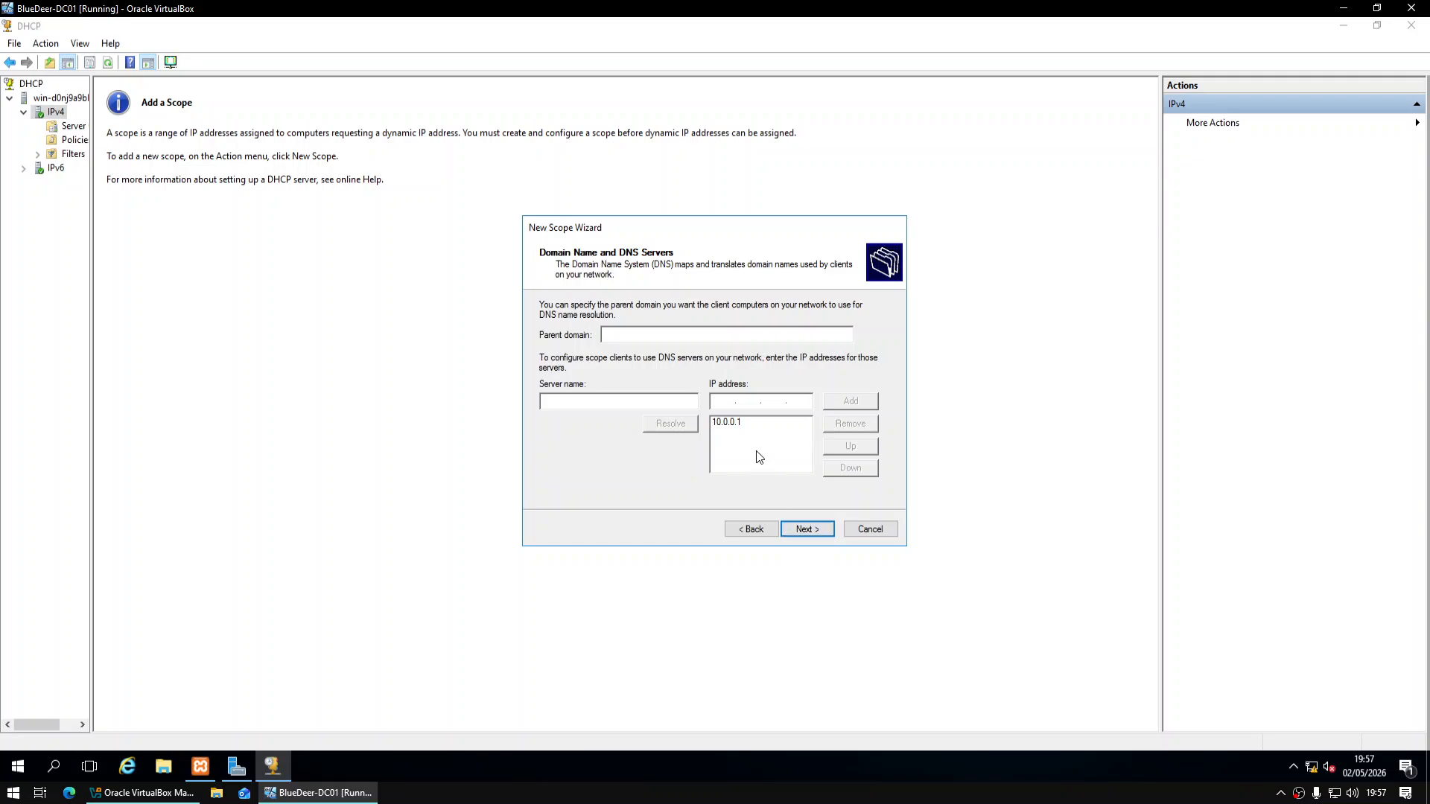
pyautogui.click(748, 424)
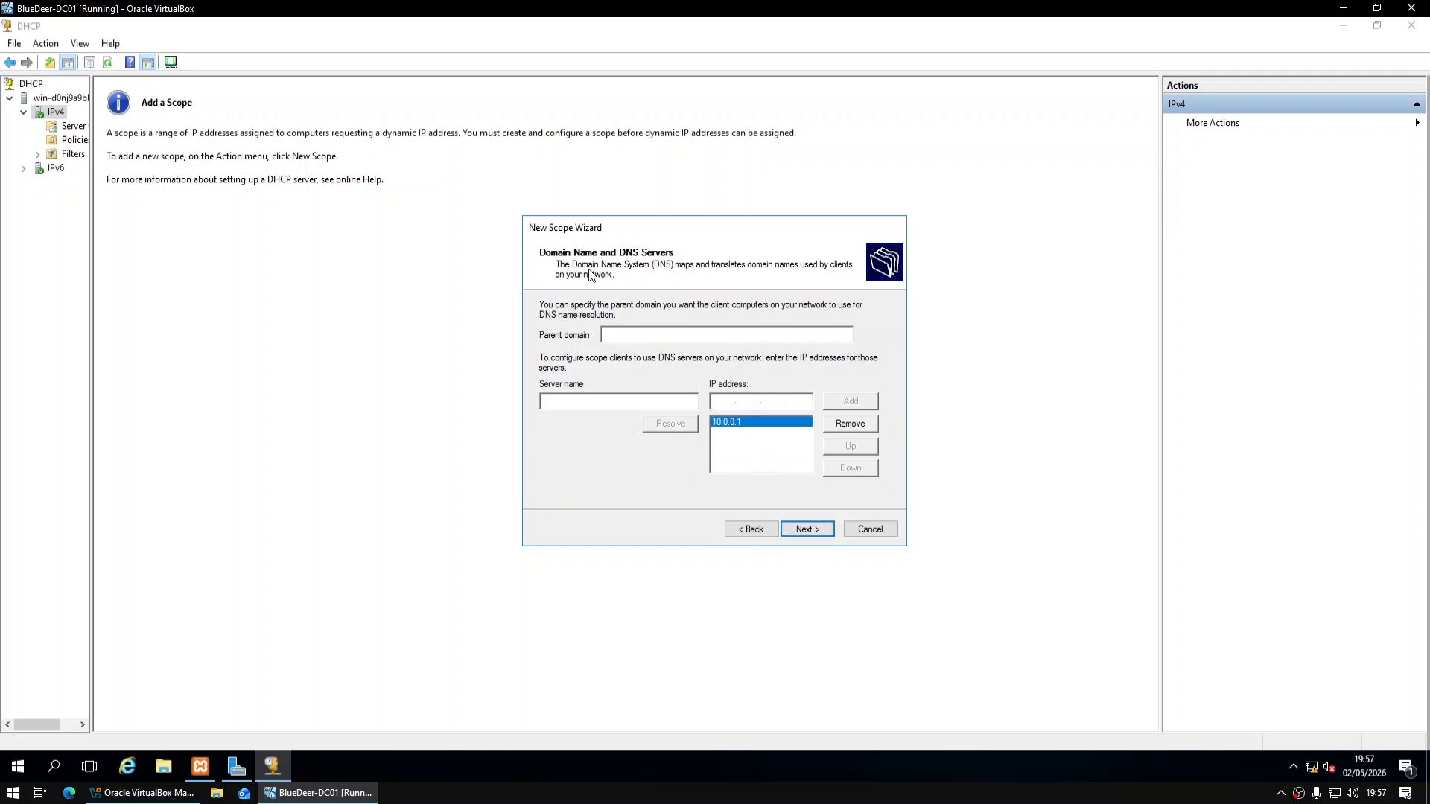
pyautogui.click(810, 533)
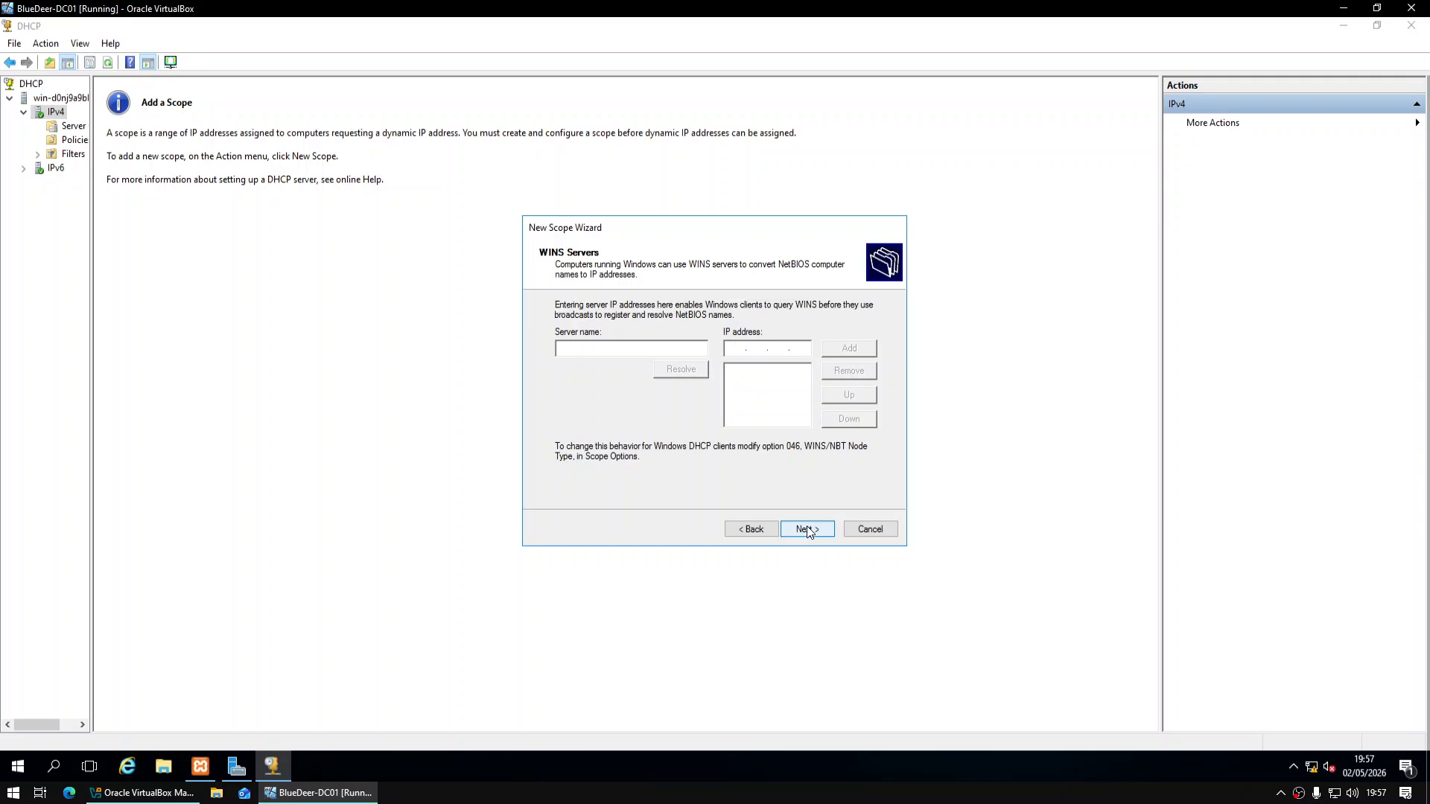
# Skip WINS, activate the Office PCs scope, open it, then close the DHCP console
pyautogui.click(808, 531)
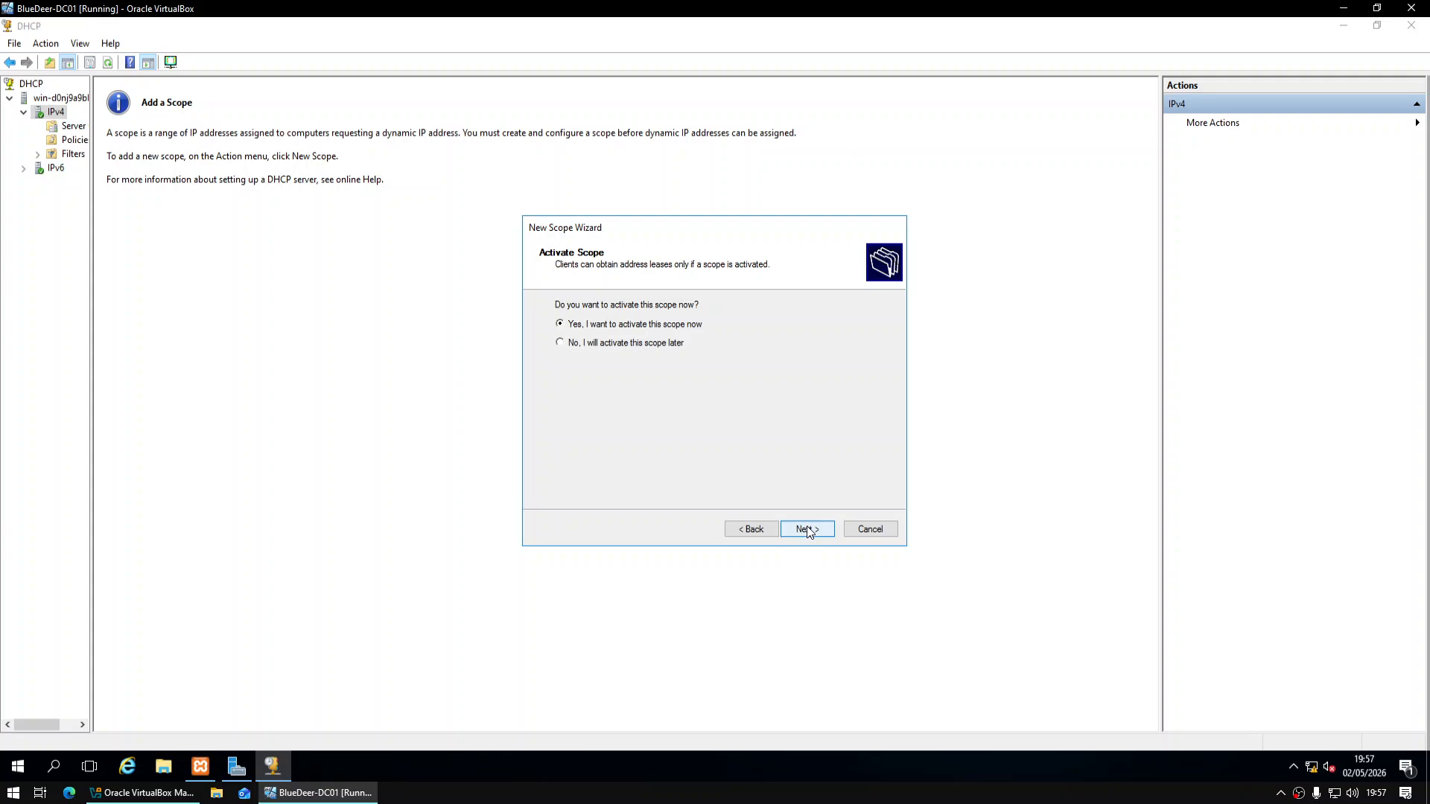
pyautogui.click(808, 531)
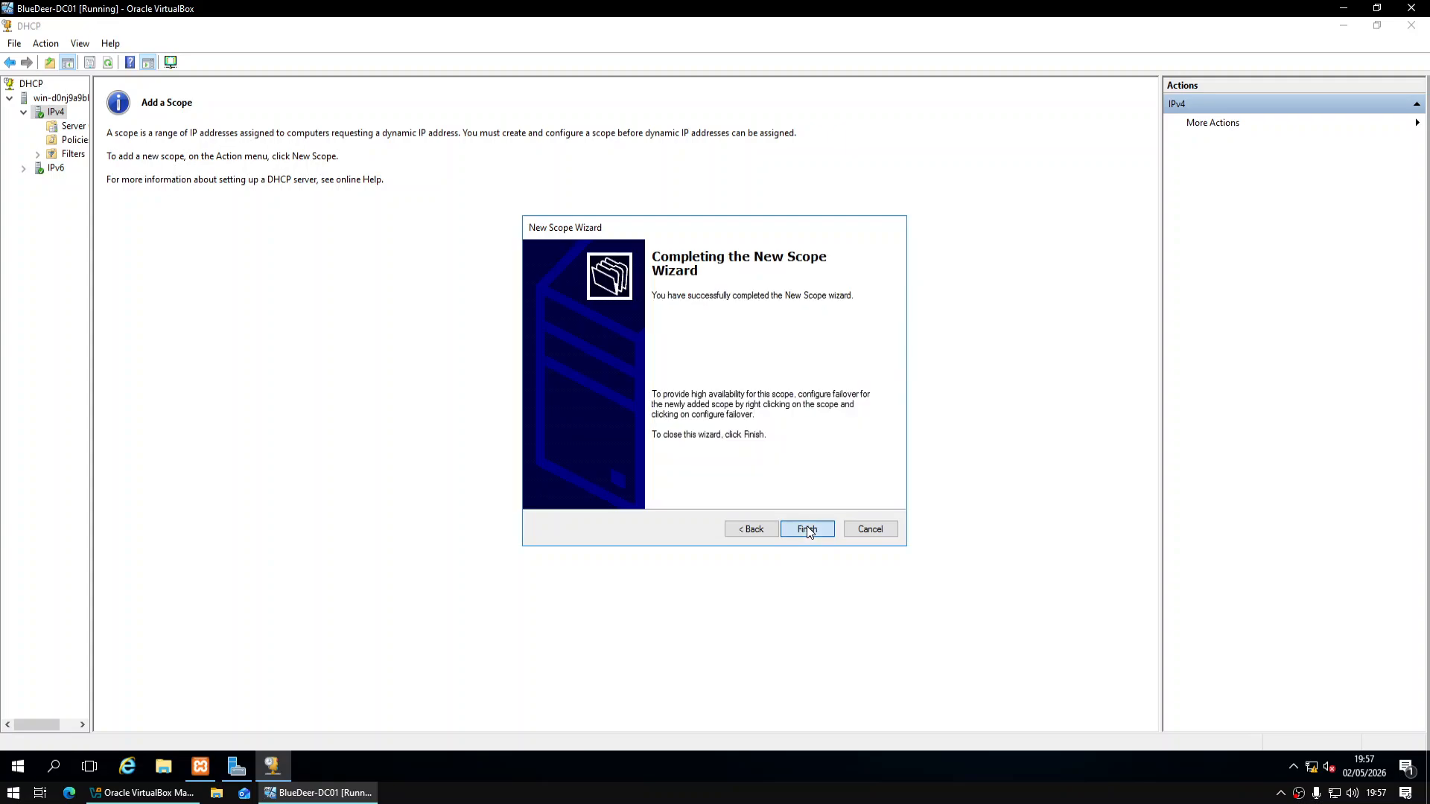
pyautogui.click(807, 527)
pyautogui.click(123, 108)
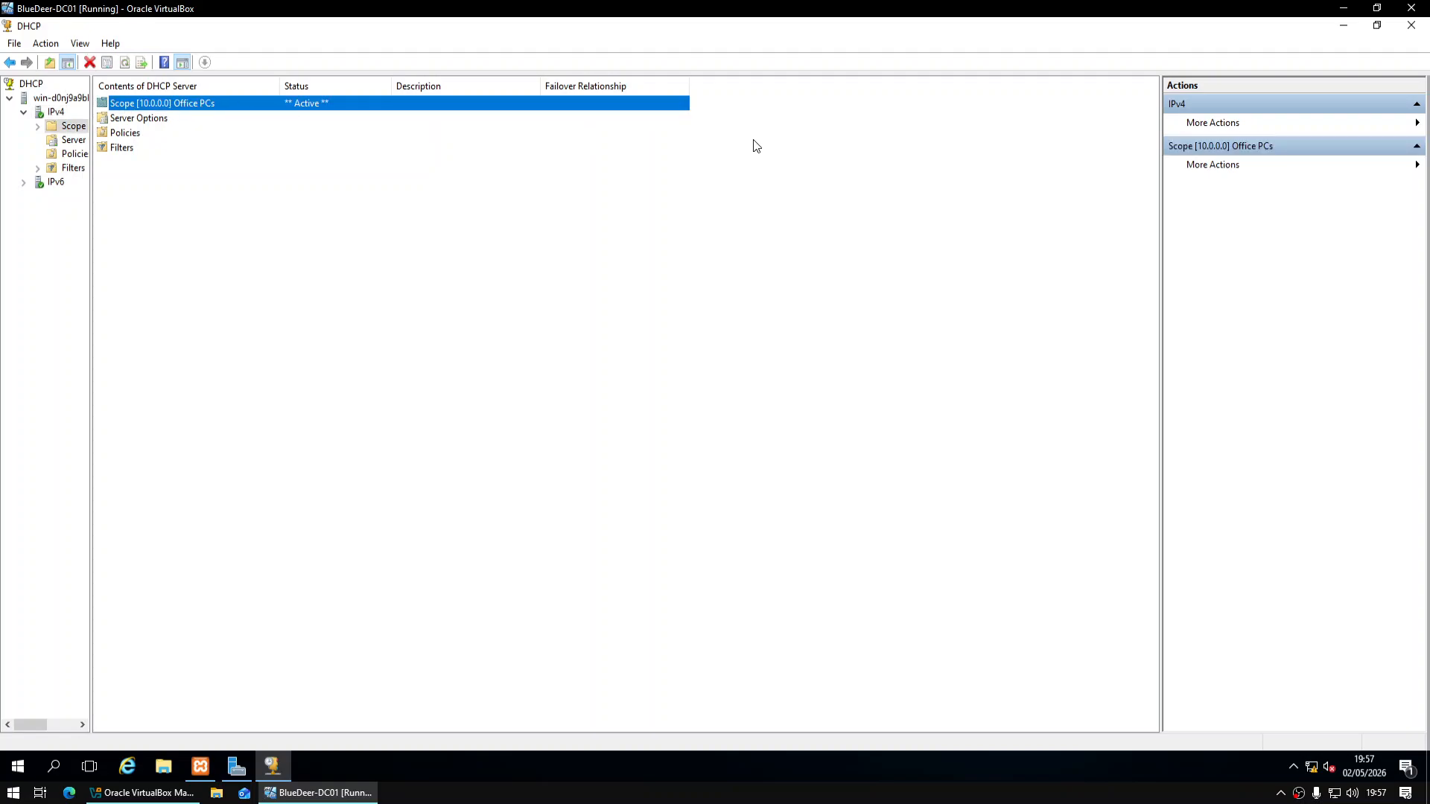
pyautogui.doubleClick(318, 106)
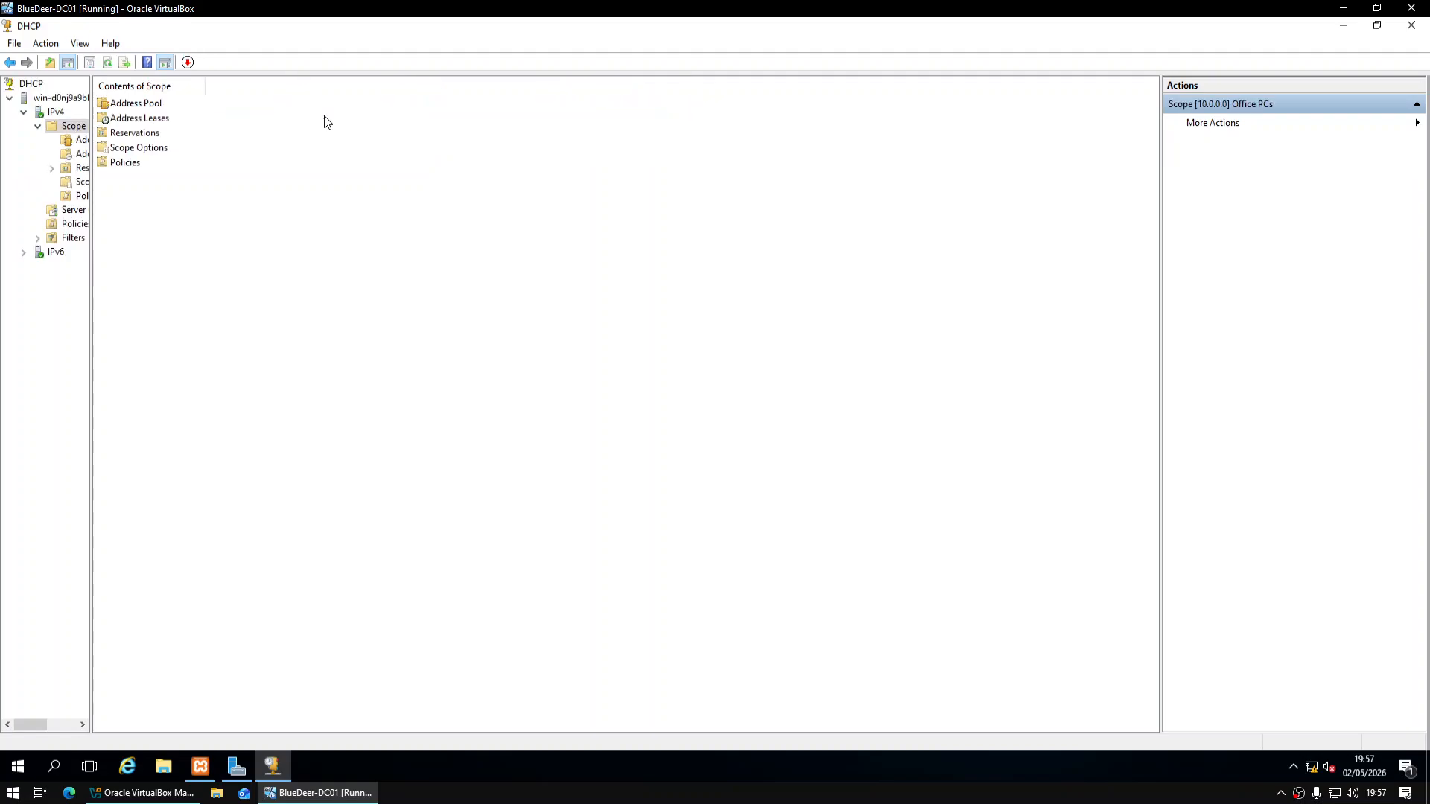
pyautogui.click(1411, 25)
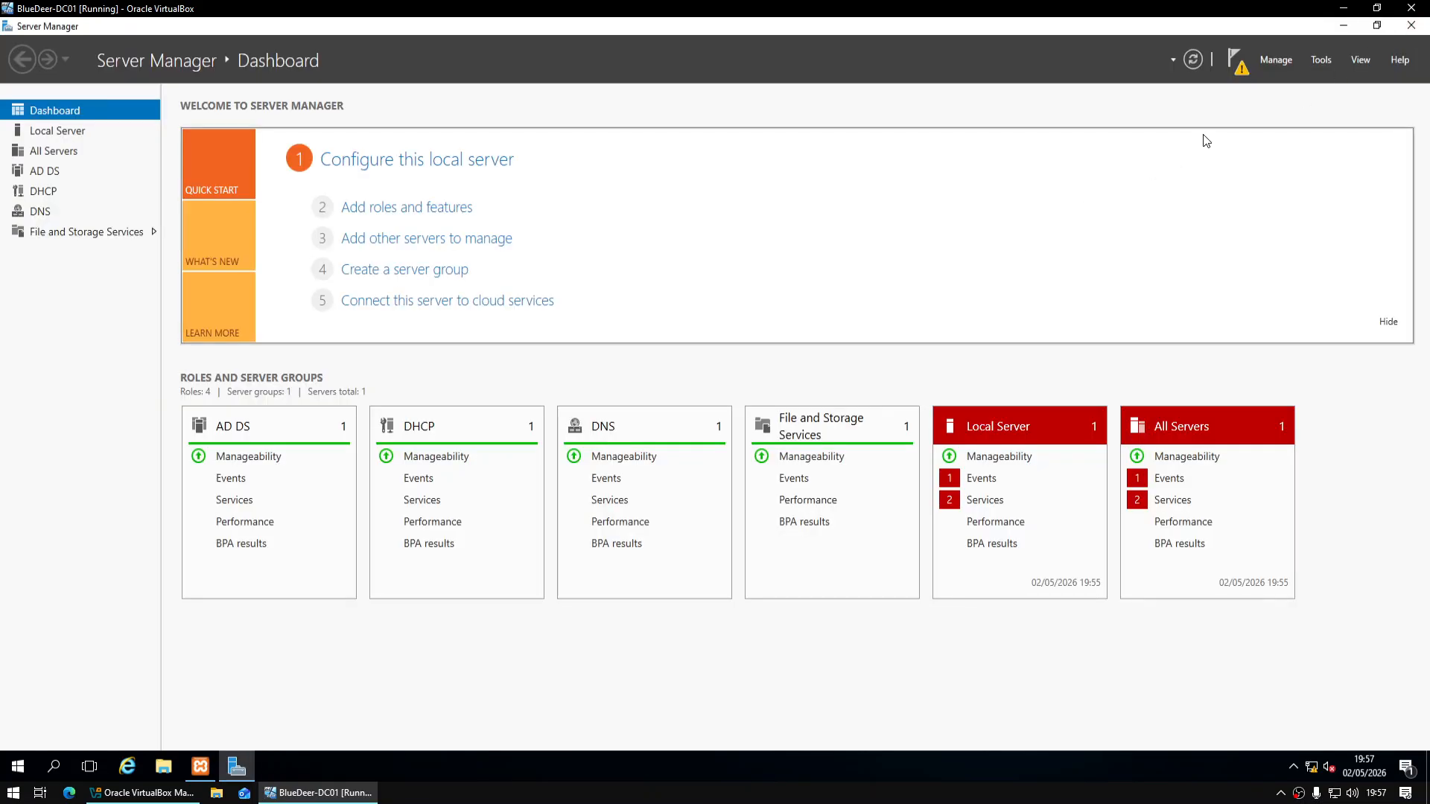
# Start domain controller promotion and add a new forest with root domain bluedeer.local
pyautogui.click(1236, 64)
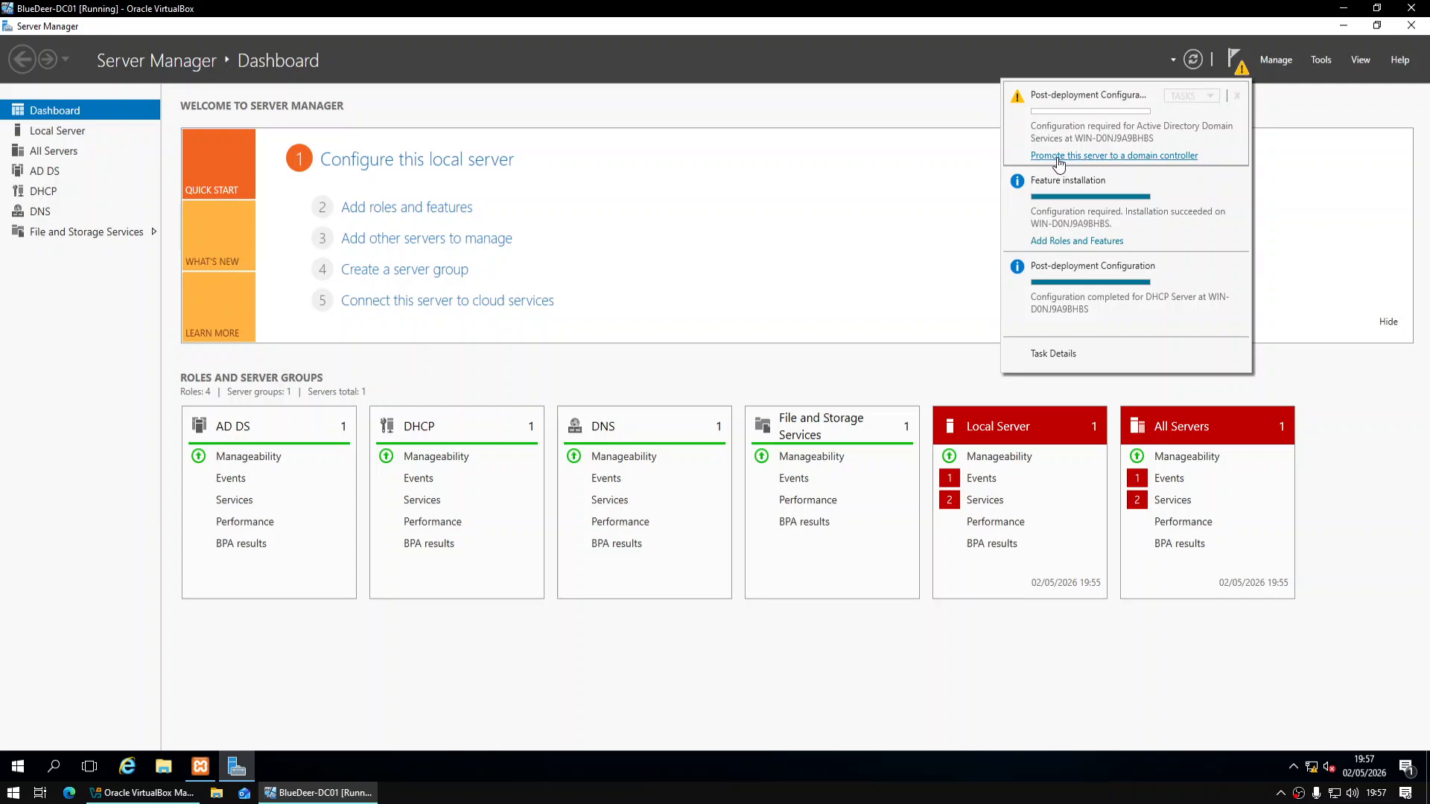
pyautogui.click(1174, 156)
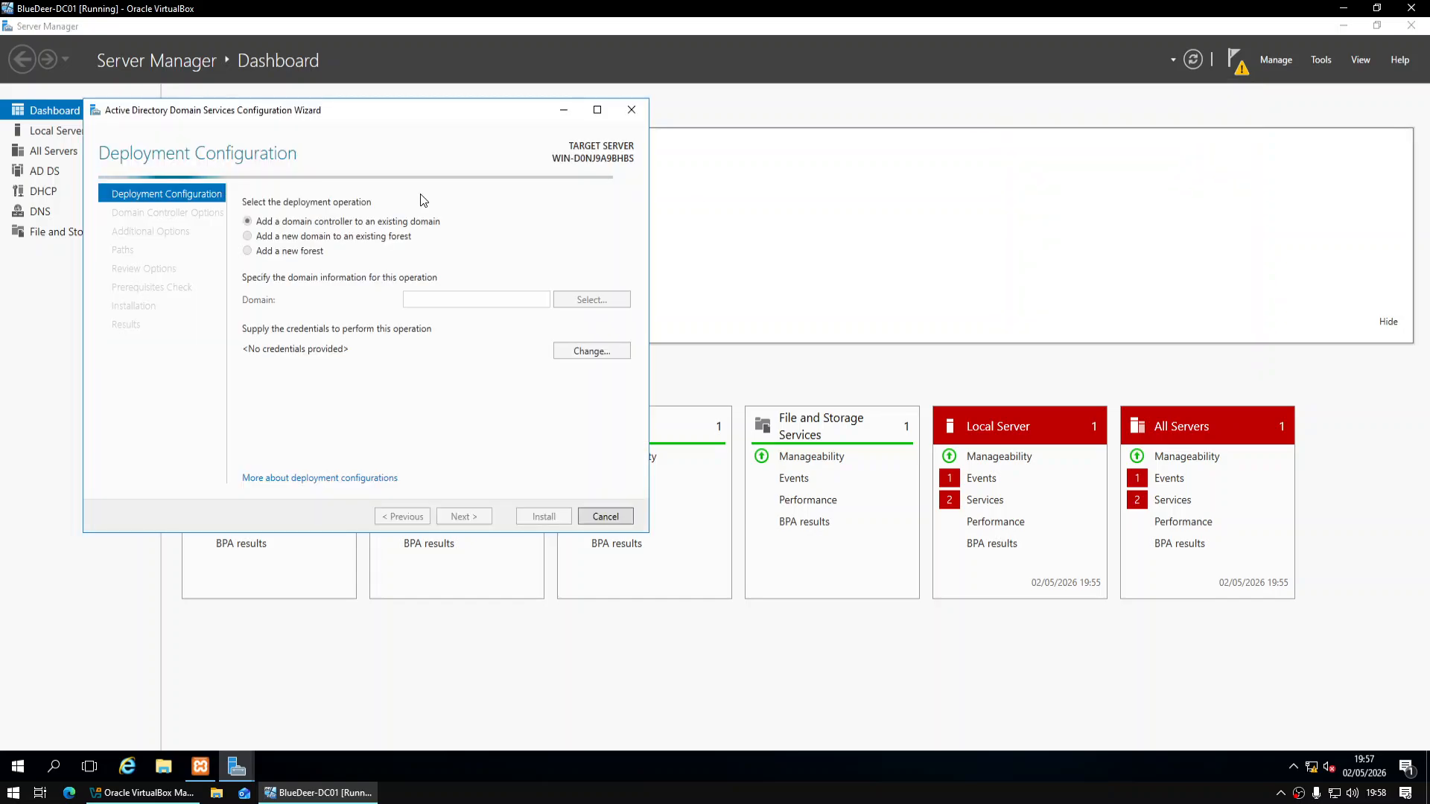
pyautogui.moveTo(386, 111); pyautogui.dragTo(764, 182)
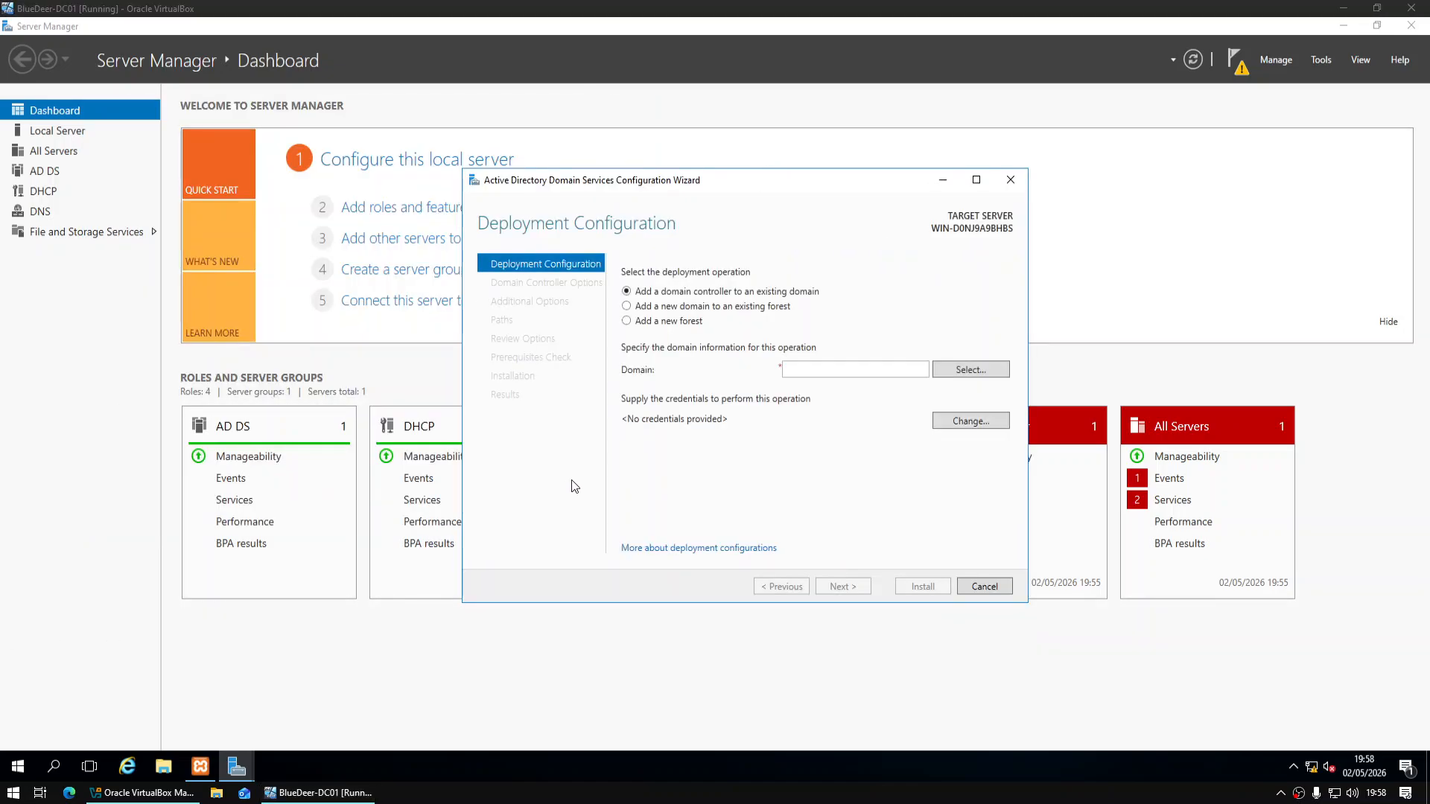
pyautogui.click(654, 322)
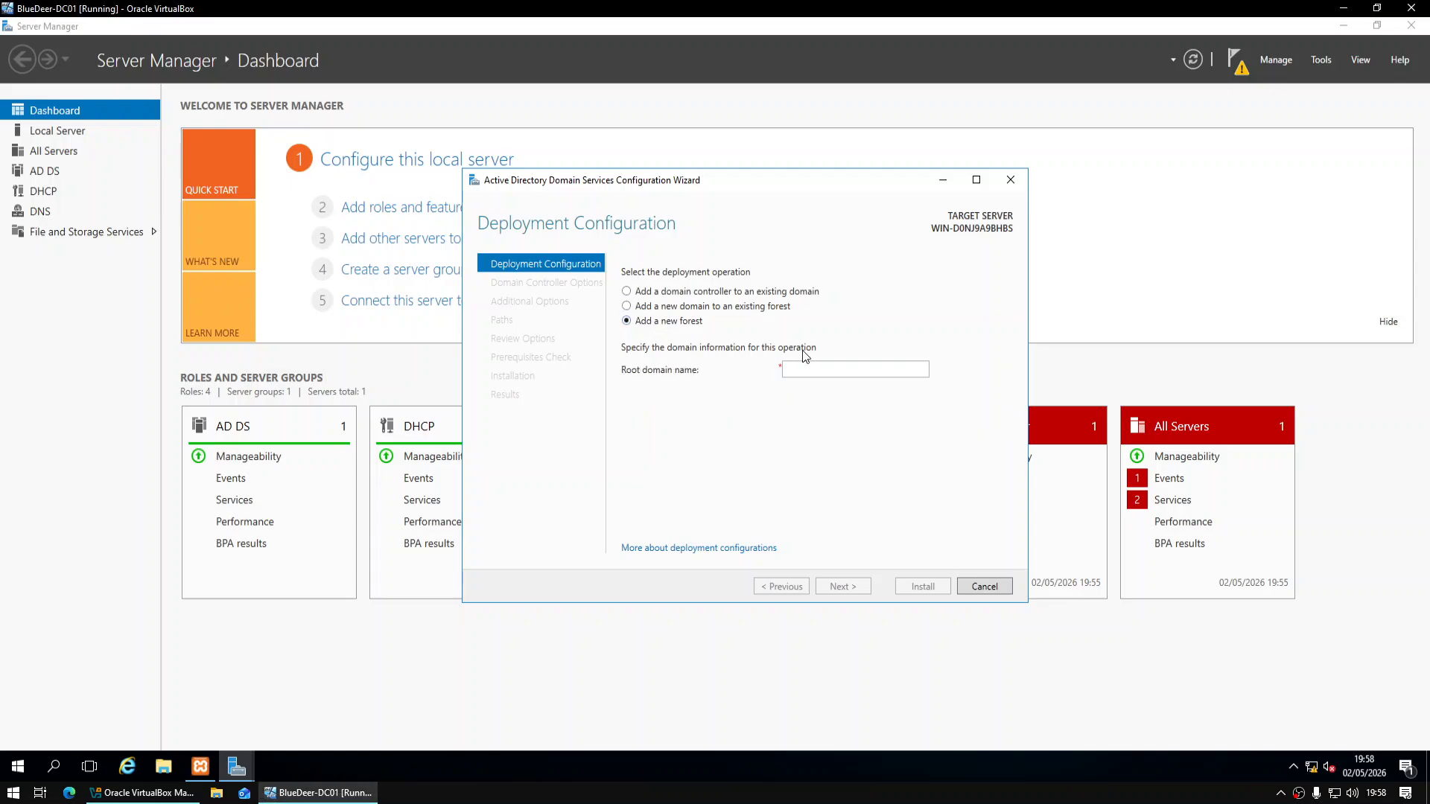
pyautogui.click(825, 364)
pyautogui.write('b')
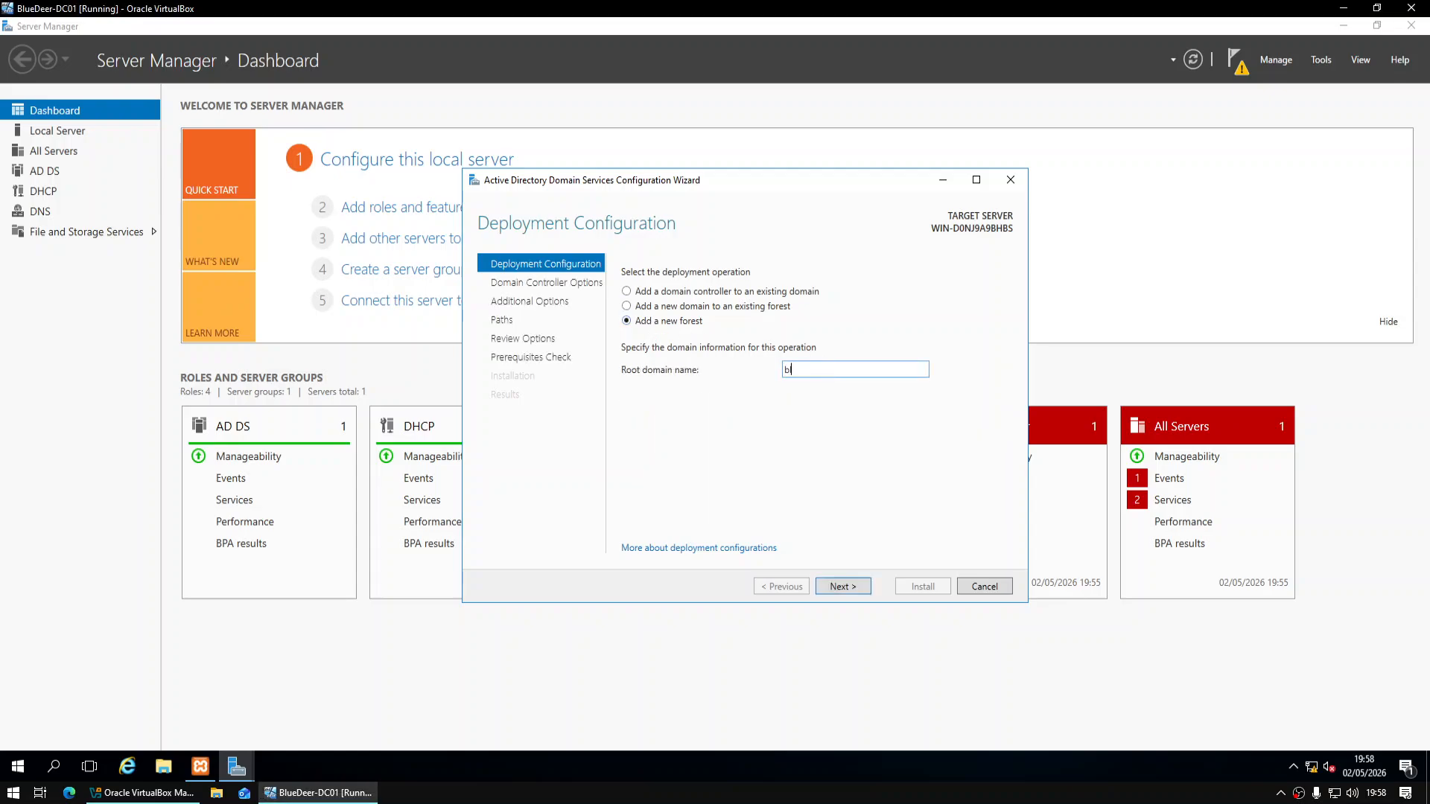
pyautogui.write('luedeer.local')
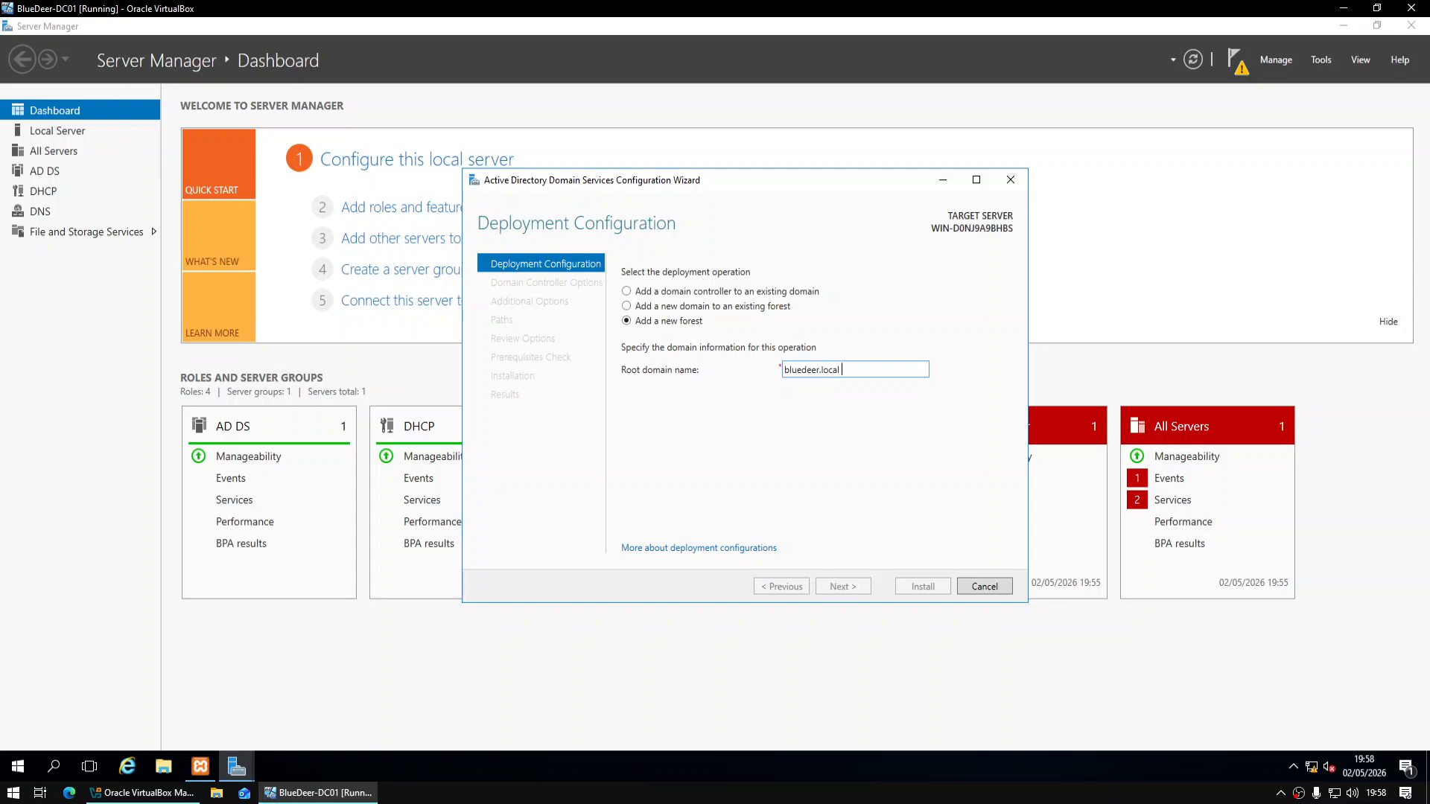
pyautogui.click(840, 587)
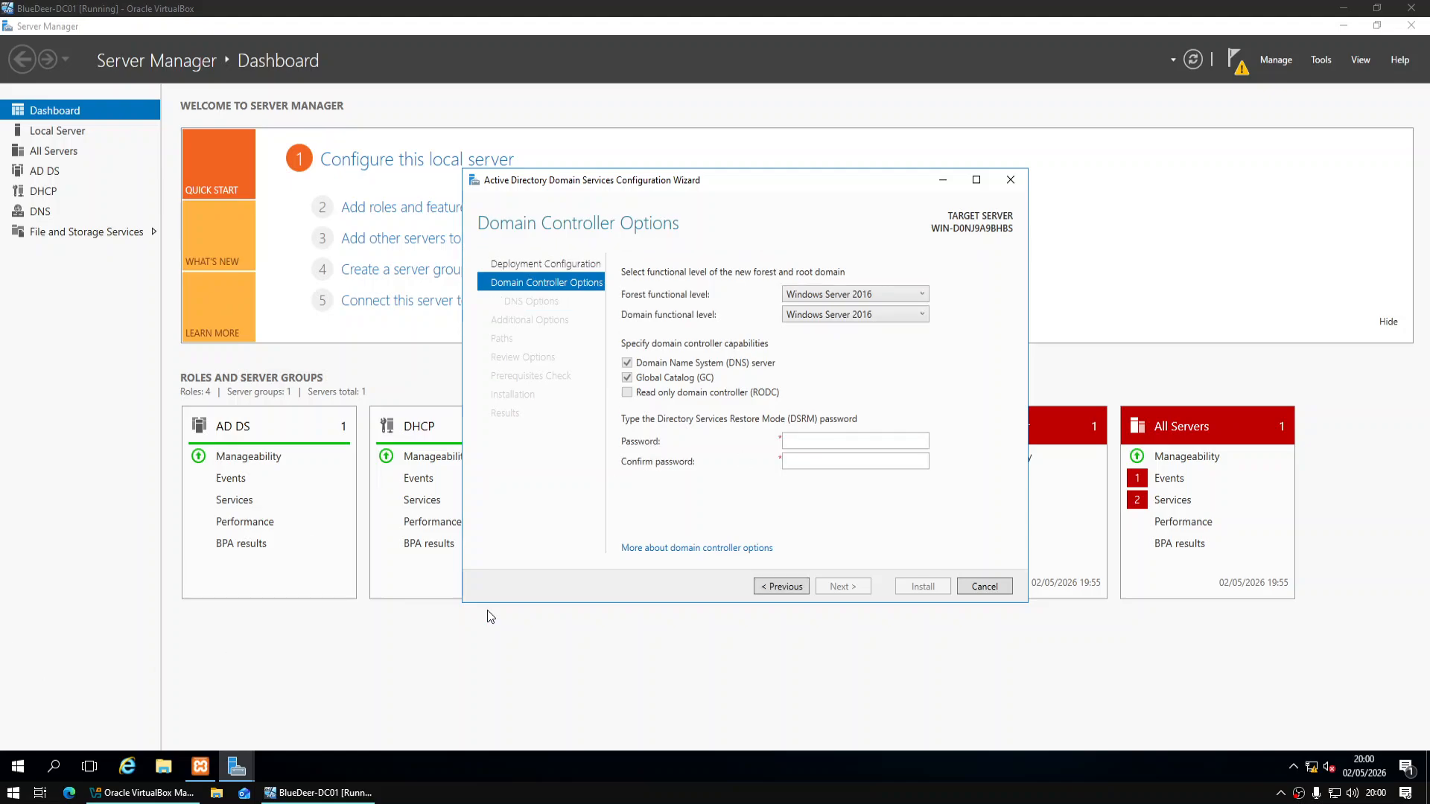
# Enter and confirm the Directory Services Restore Mode password
pyautogui.click(823, 439)
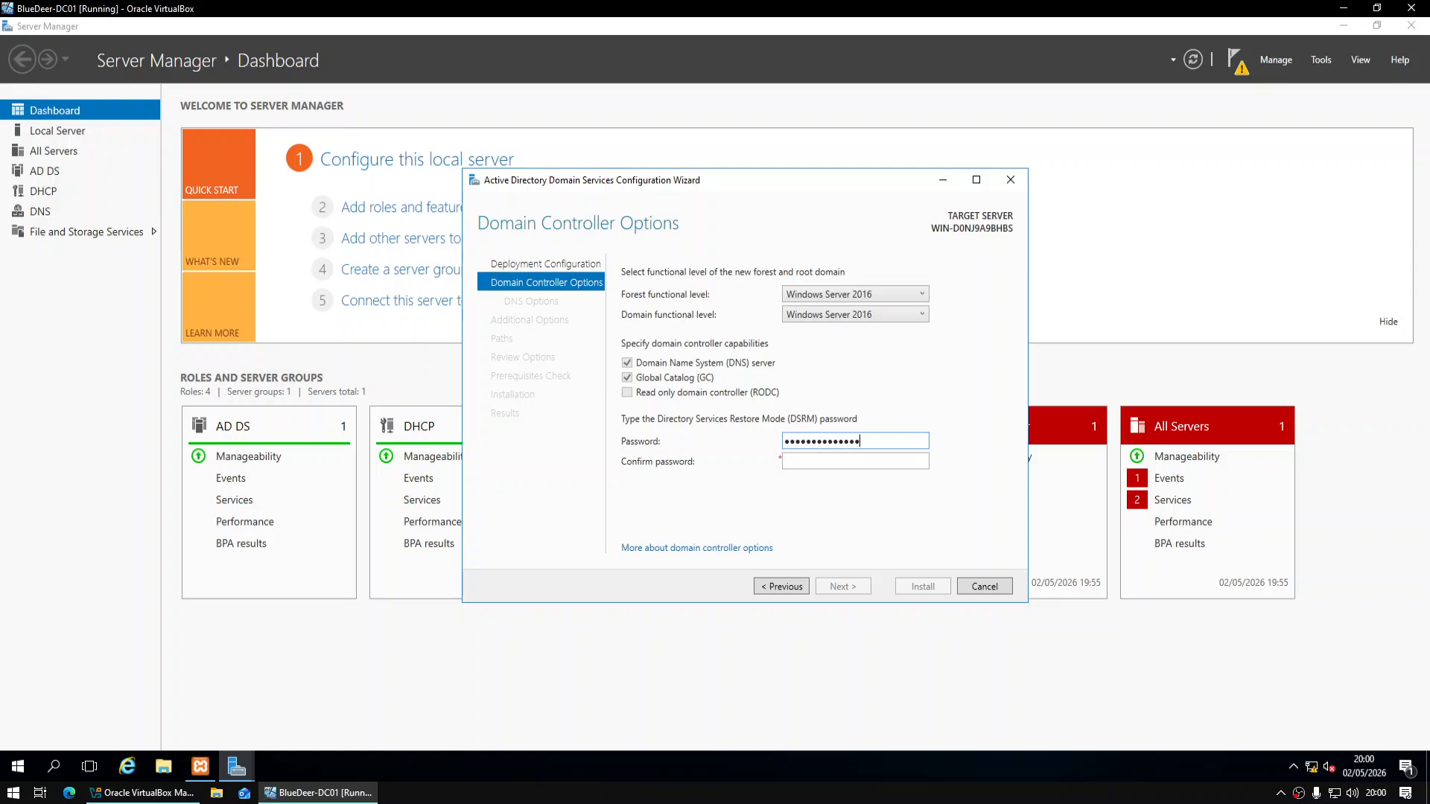
pyautogui.press('Tab')
pyautogui.write('•••••••••••')
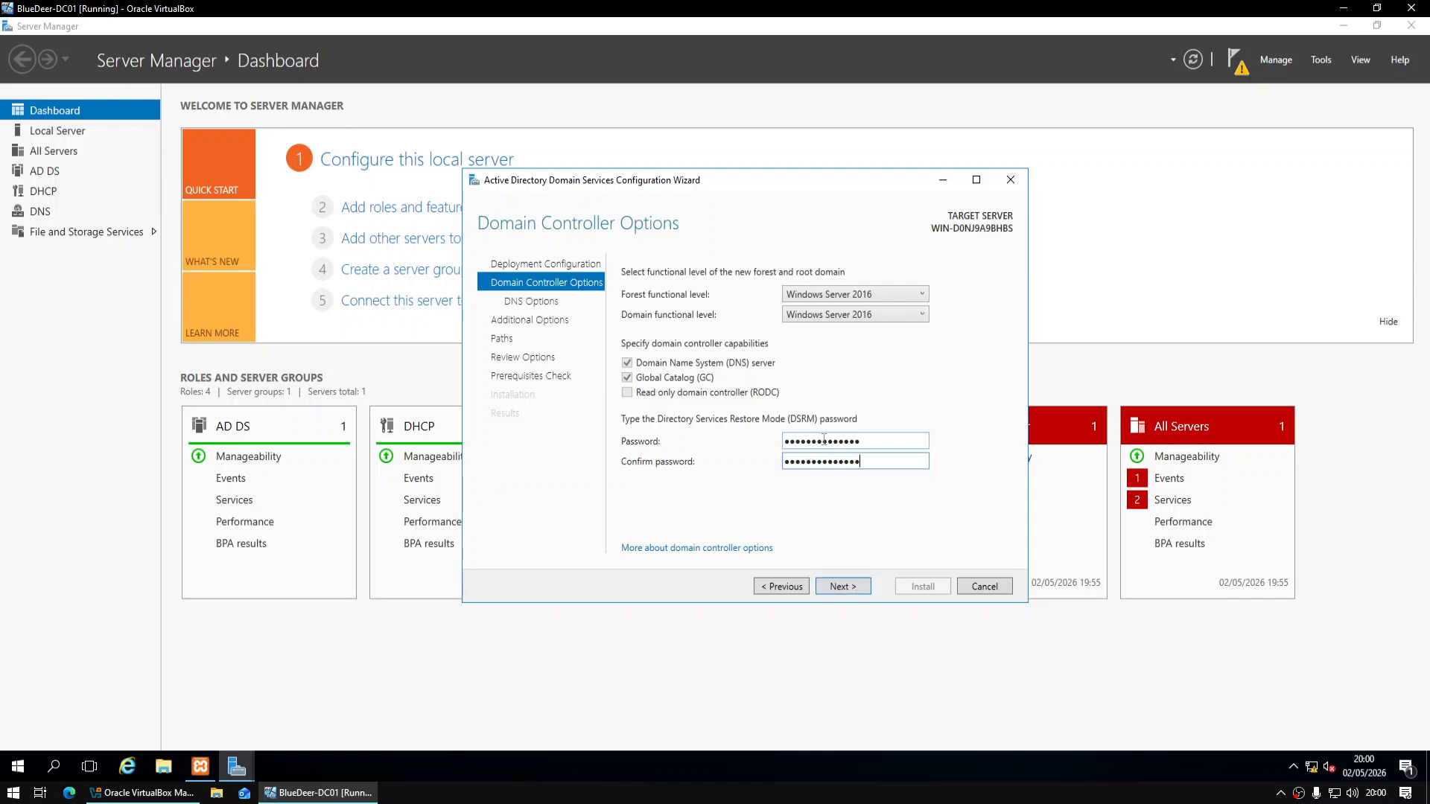
pyautogui.click(845, 588)
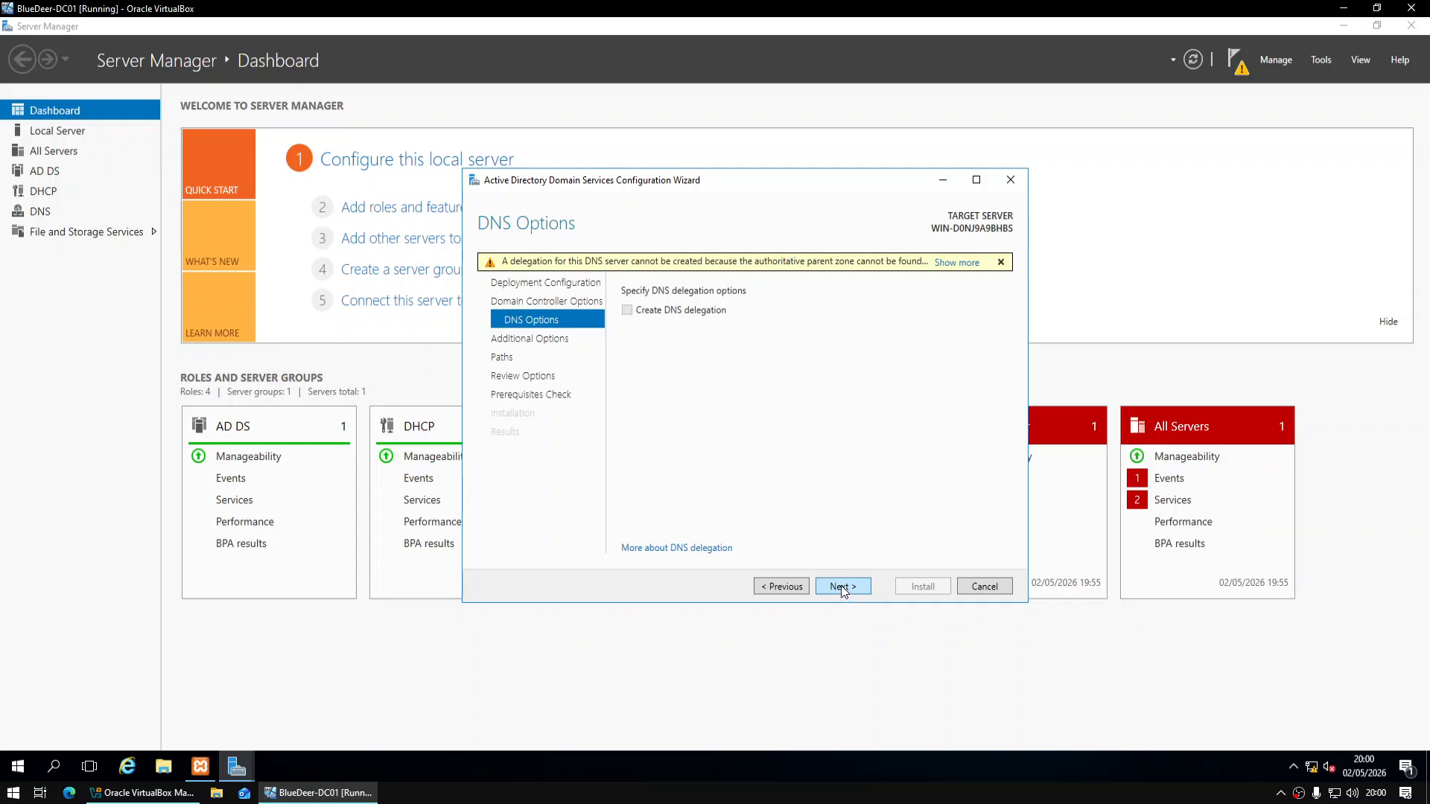
# Accept the default options through to the prerequisites check, note the reboot-required failure, and cancel
pyautogui.click(841, 587)
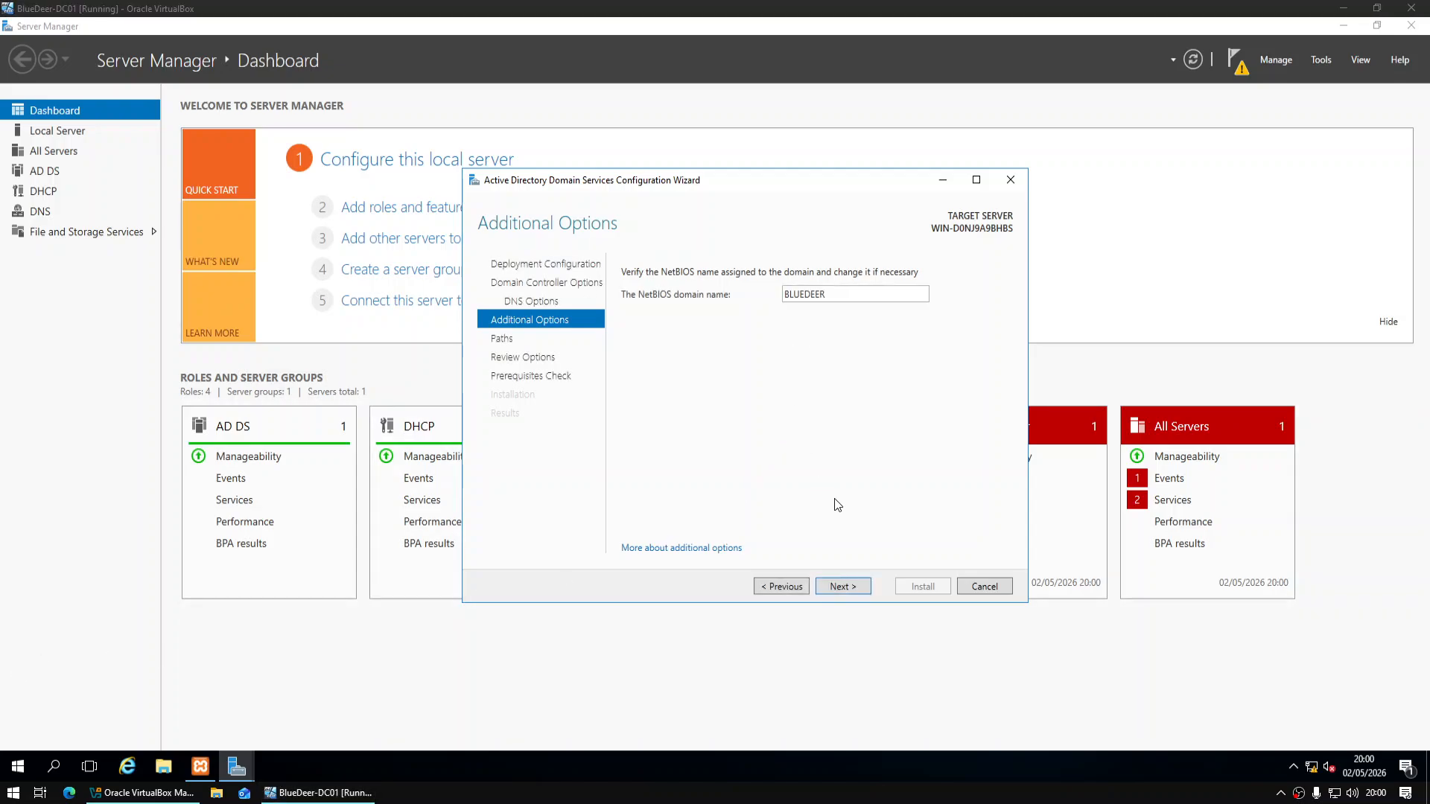
pyautogui.click(854, 585)
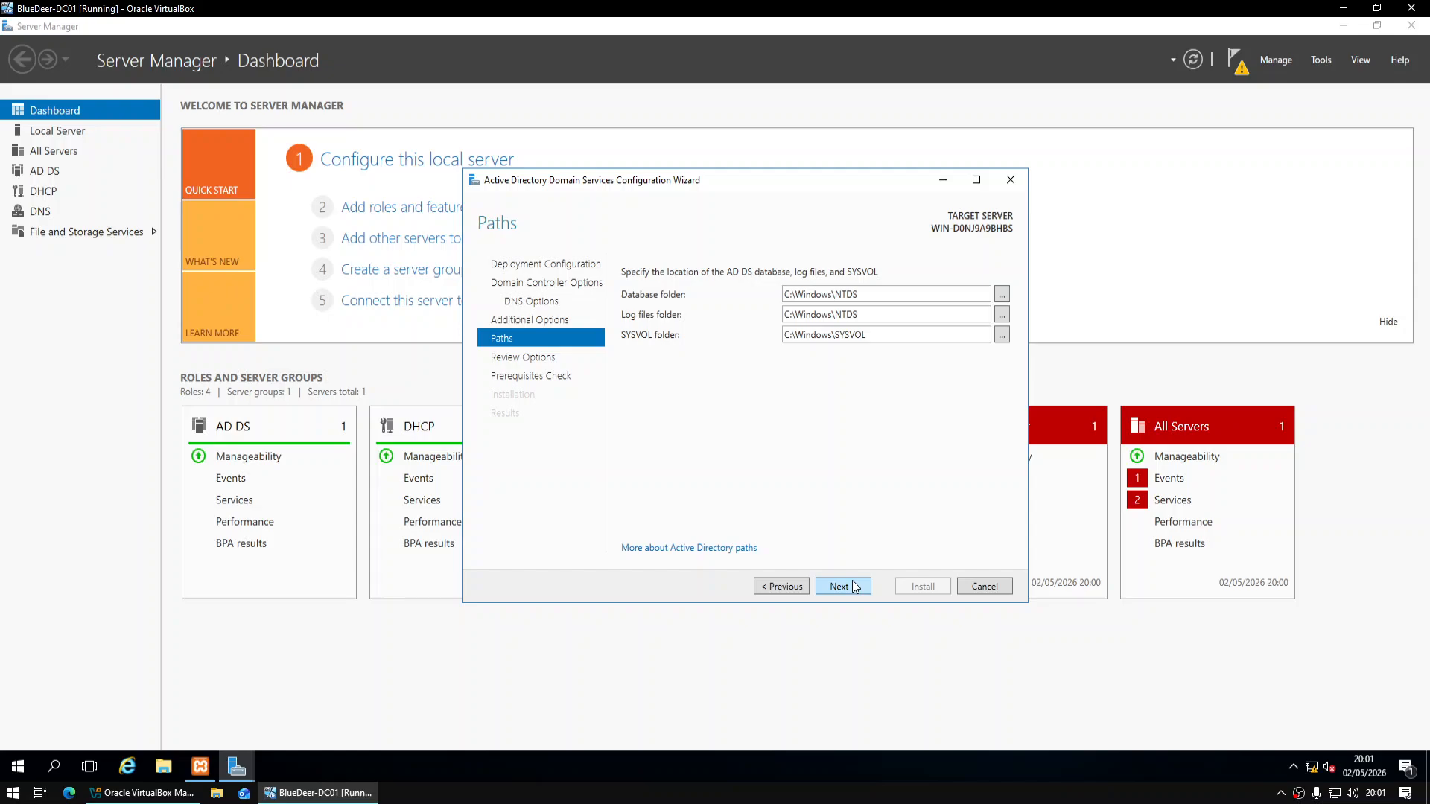
pyautogui.click(854, 586)
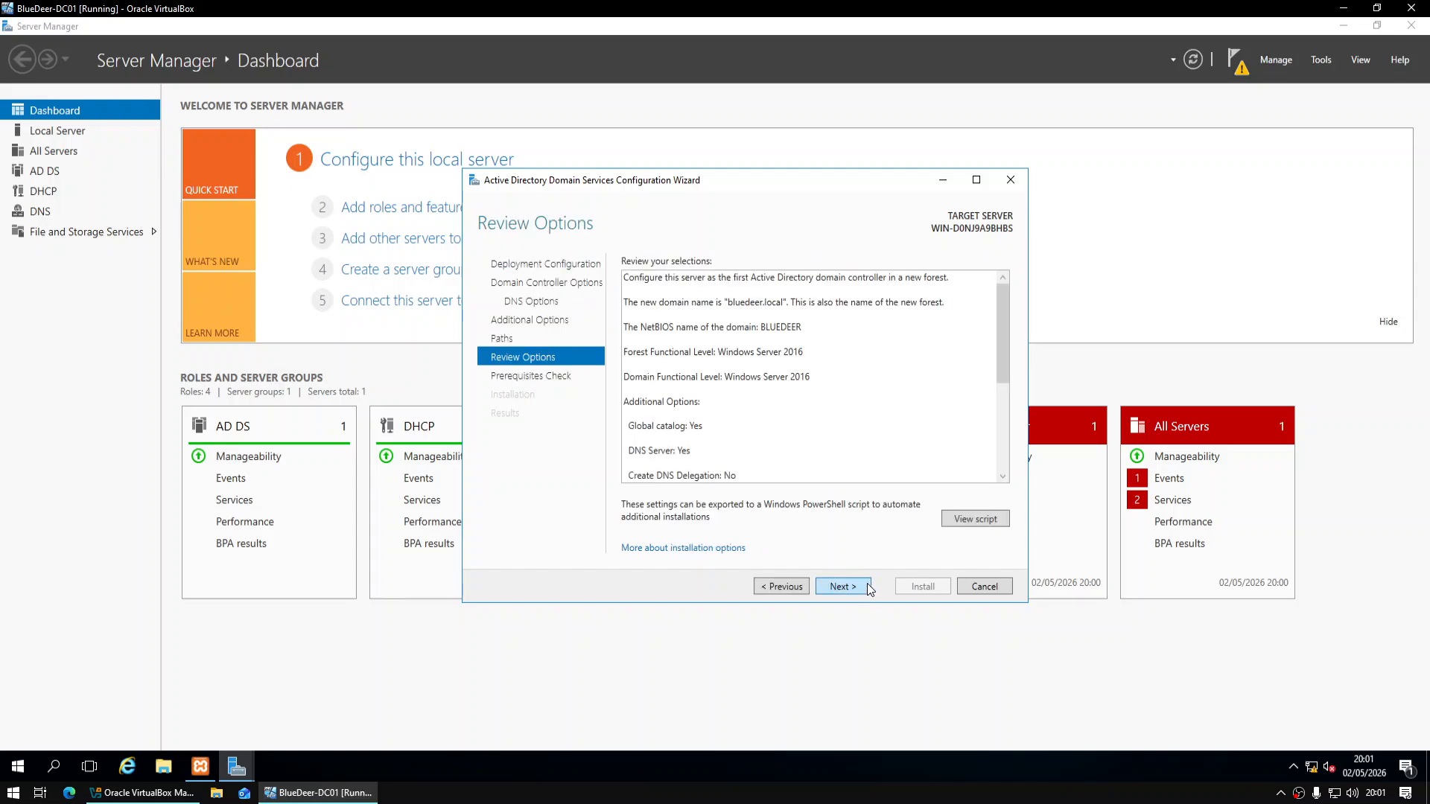
pyautogui.click(862, 585)
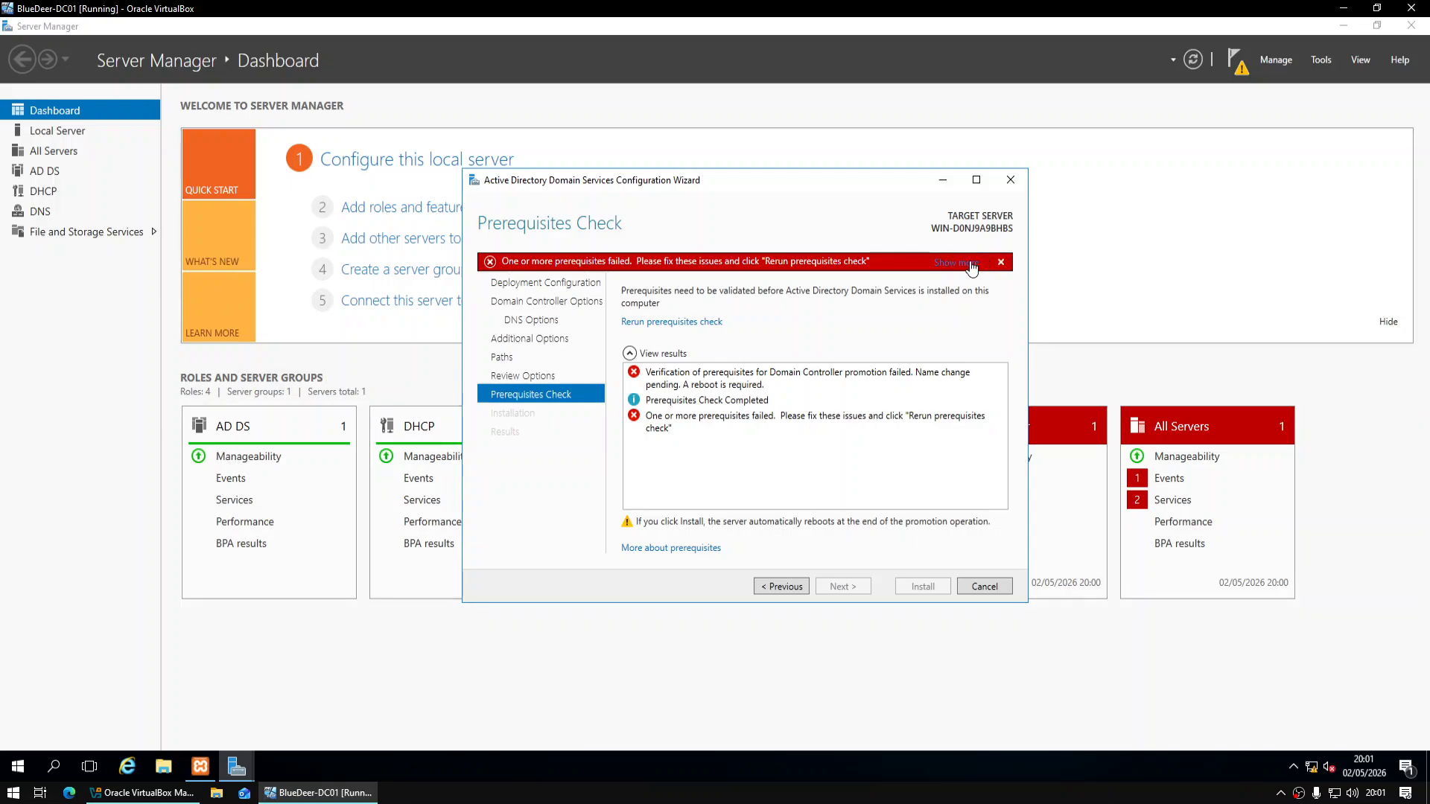
pyautogui.click(910, 391)
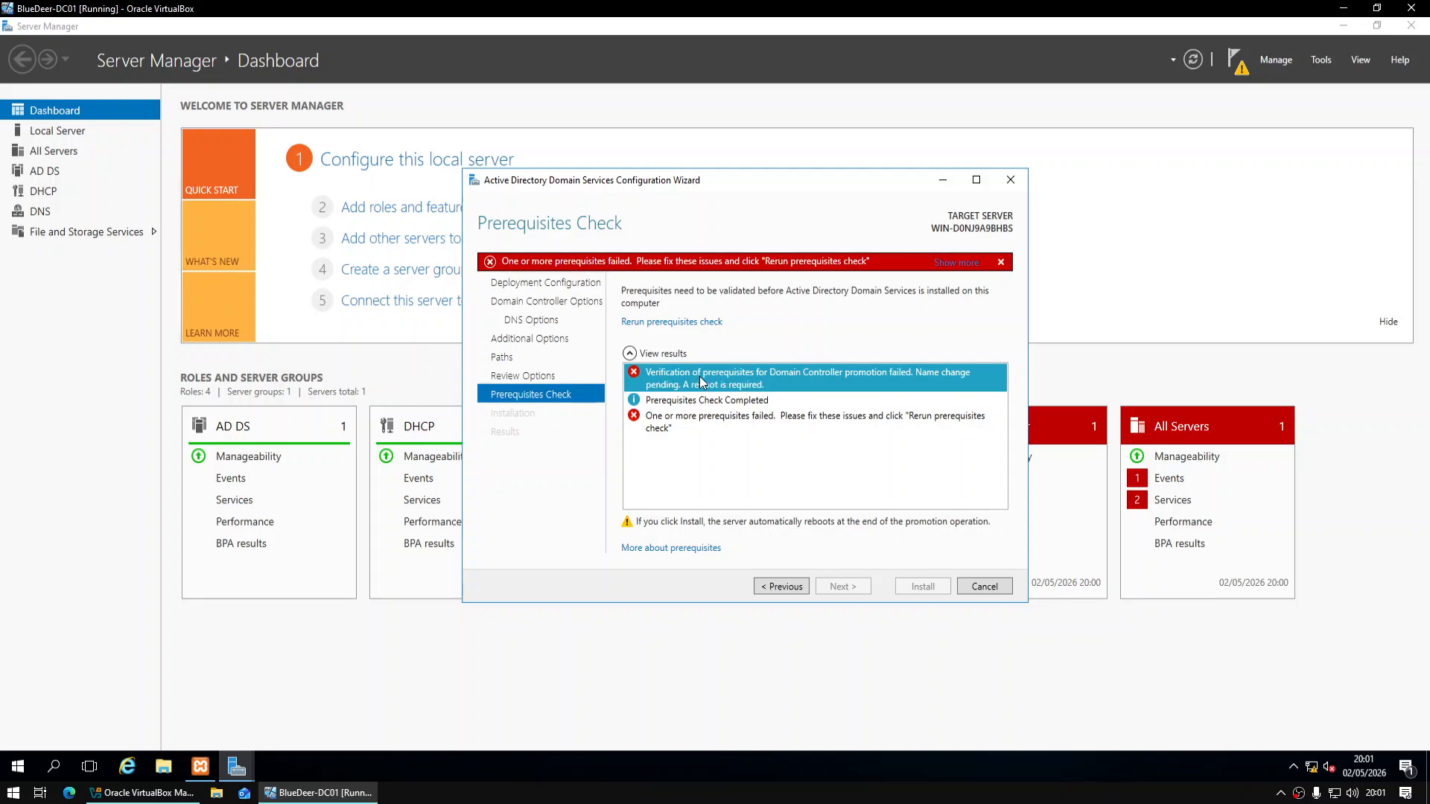
pyautogui.click(985, 586)
# Confirm the wizard cancellation and restart the server
pyautogui.press('Escape')
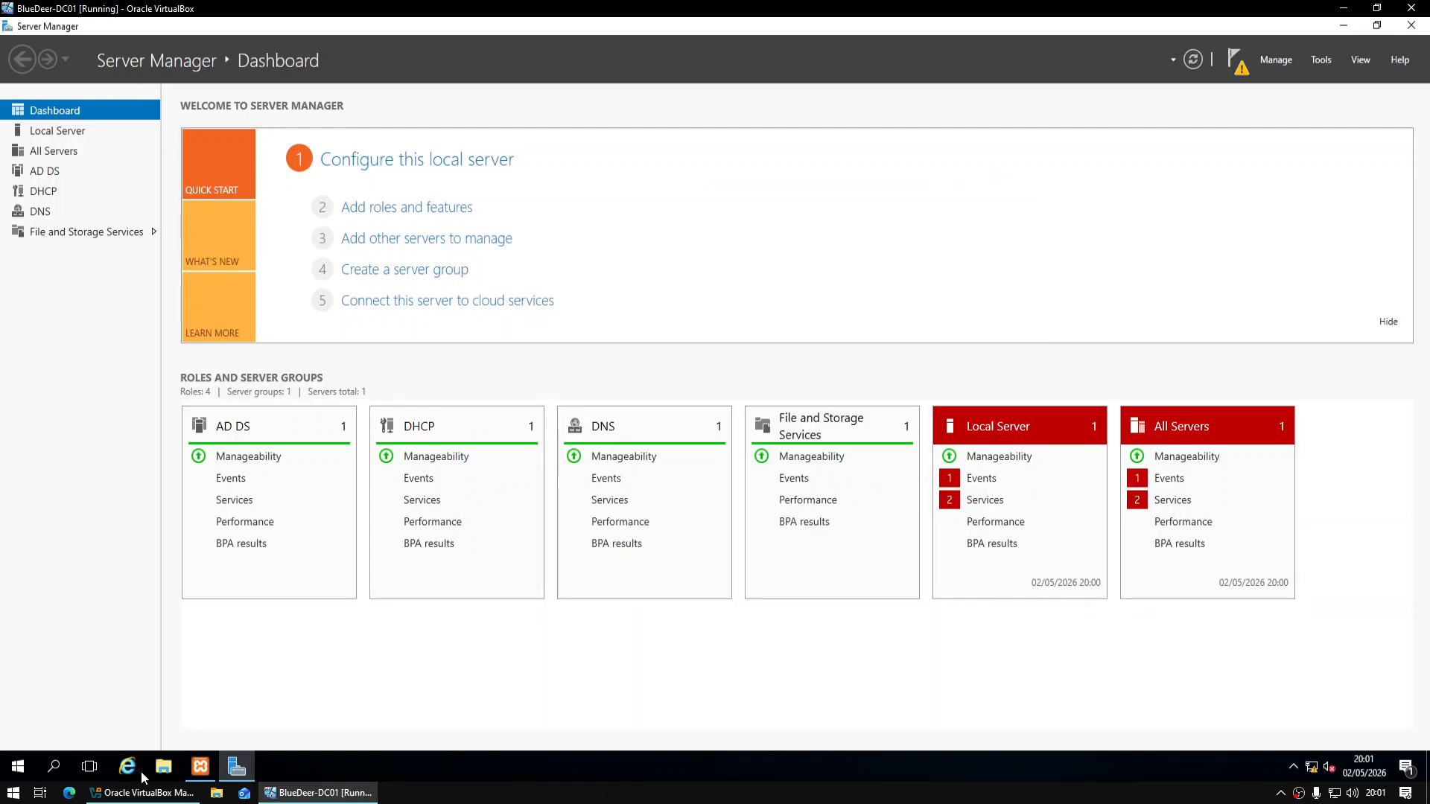
pyautogui.click(17, 766)
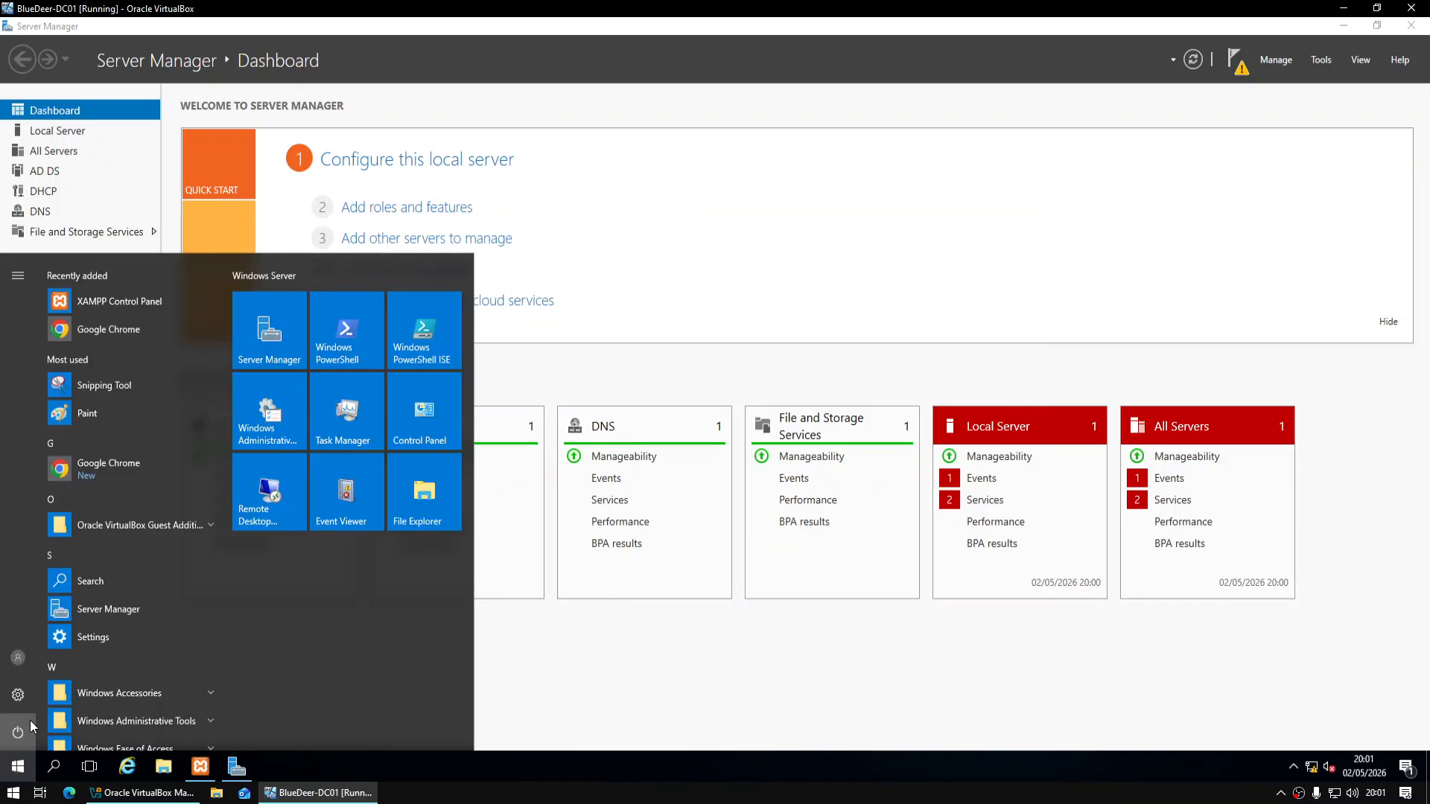
pyautogui.click(30, 721)
pyautogui.click(55, 685)
pyautogui.click(204, 688)
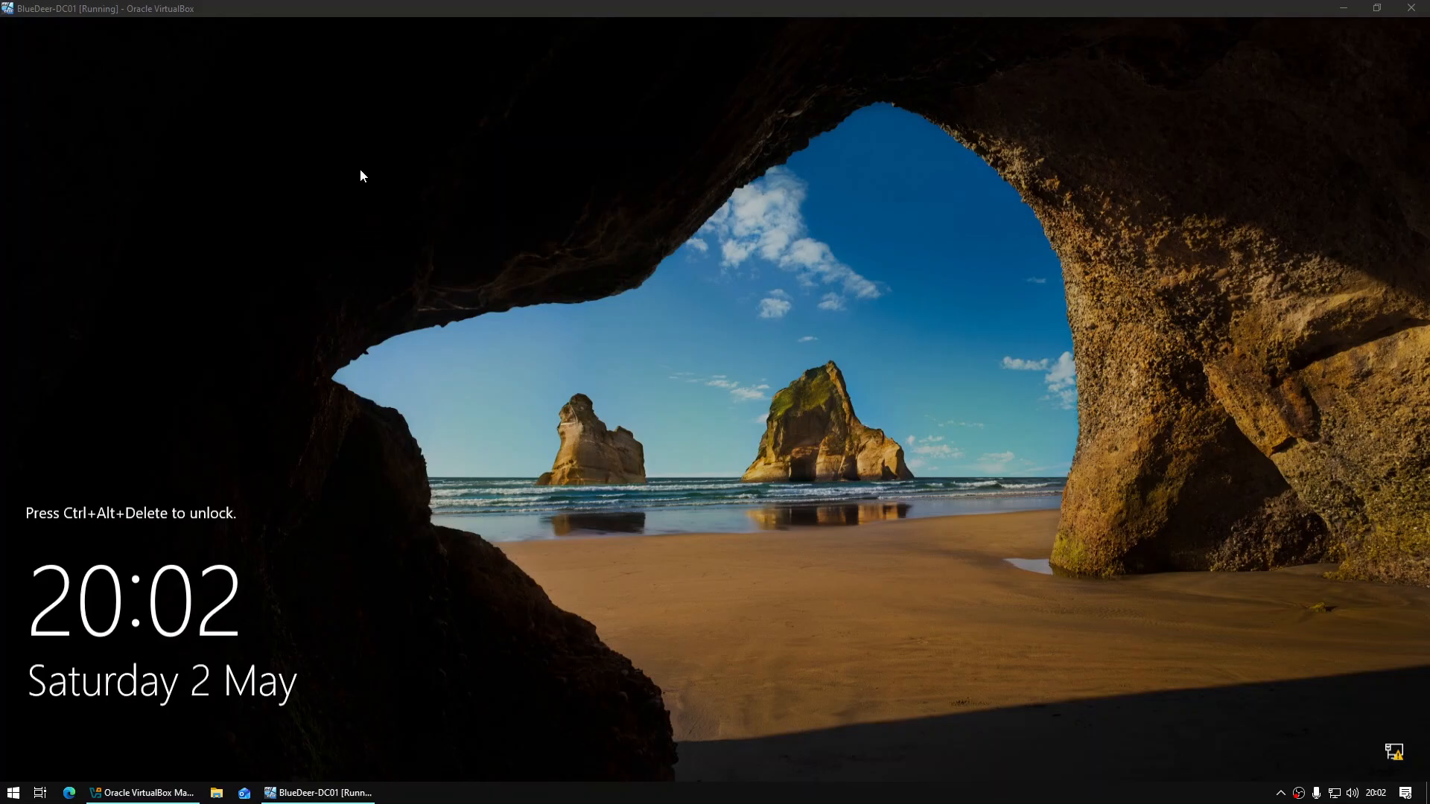
# After the reboot, send Ctrl-Alt-Del to the VM and sign in as Administrator
pyautogui.click(340, 146)
pyautogui.hotkey('ctrl', 'c')
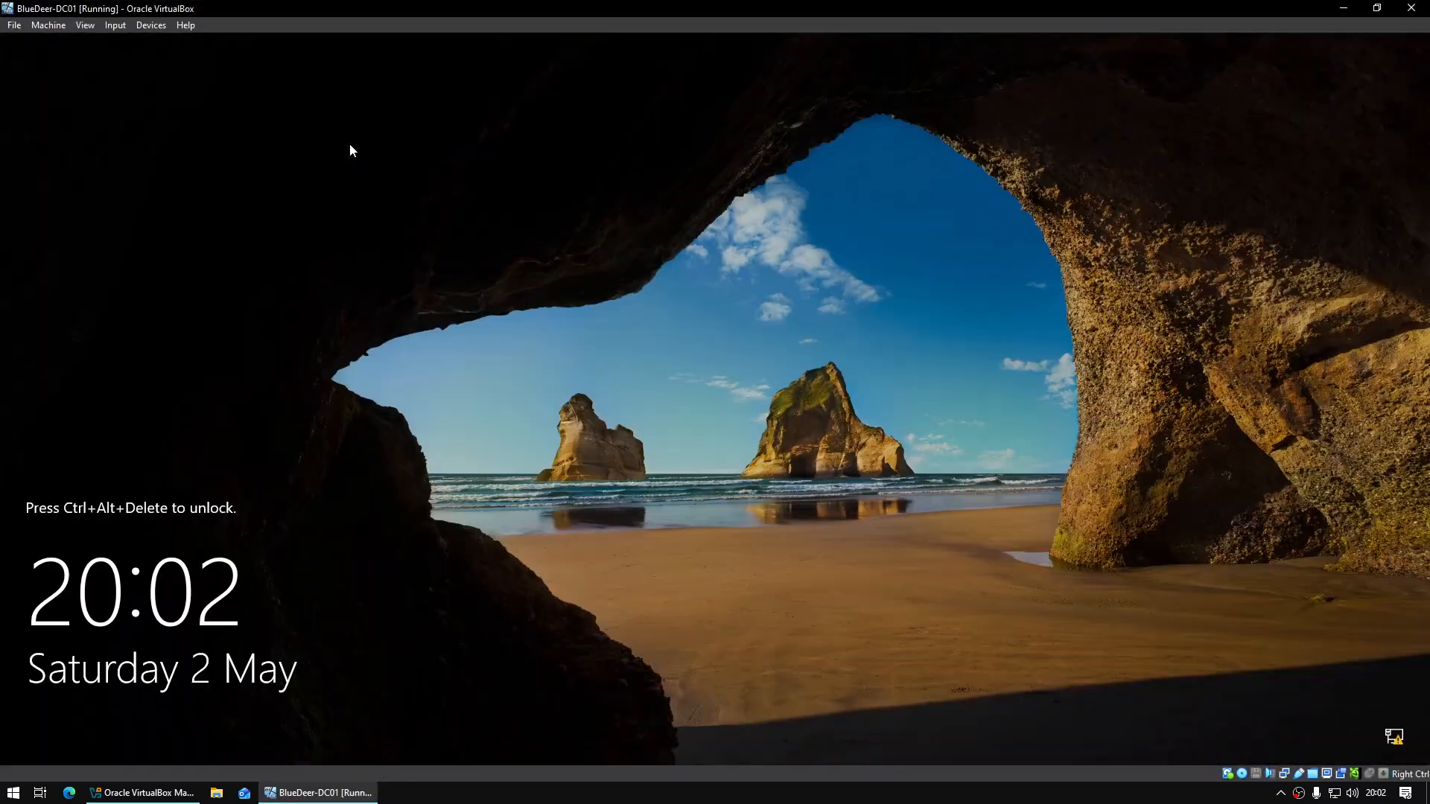
pyautogui.click(116, 24)
pyautogui.moveTo(136, 42)
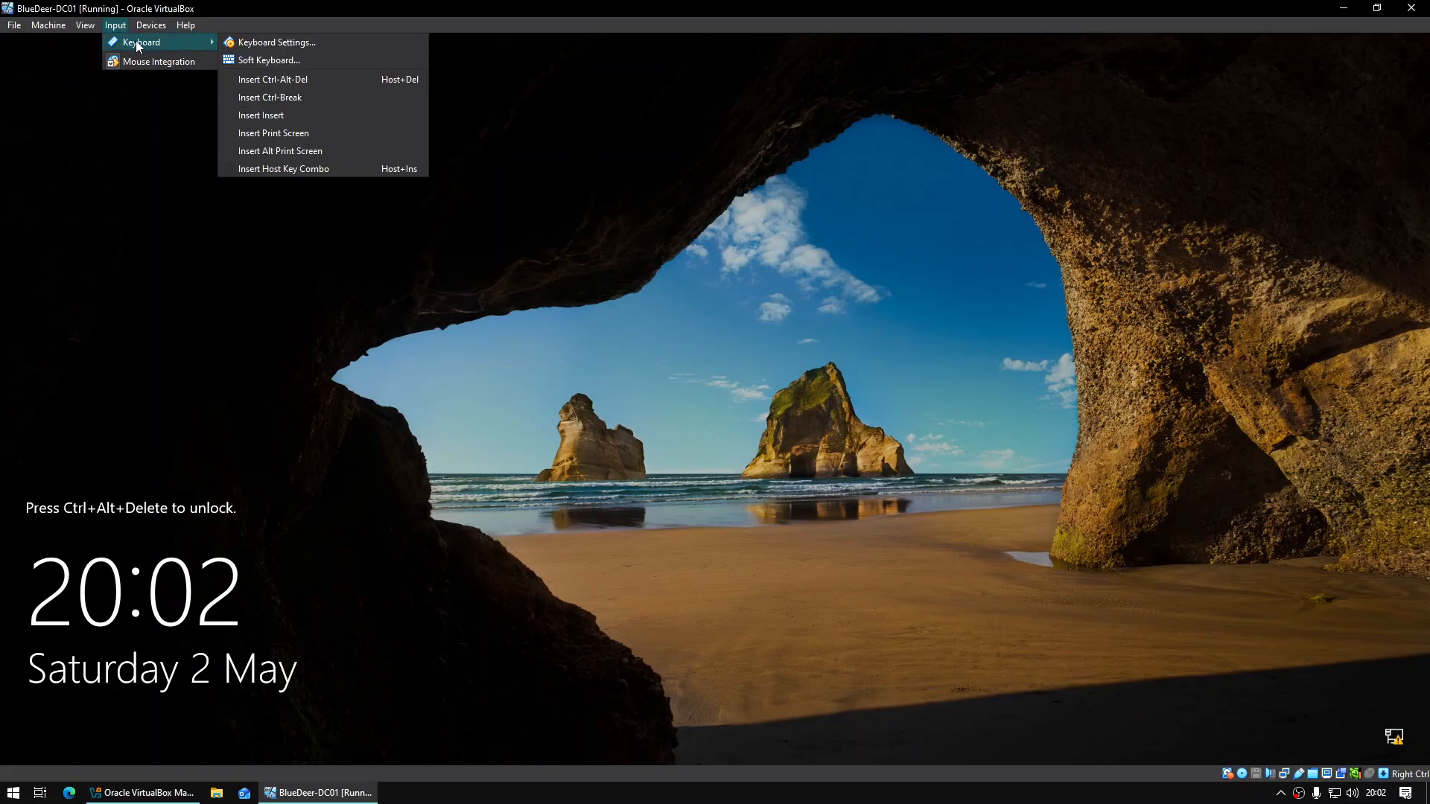
pyautogui.click(307, 79)
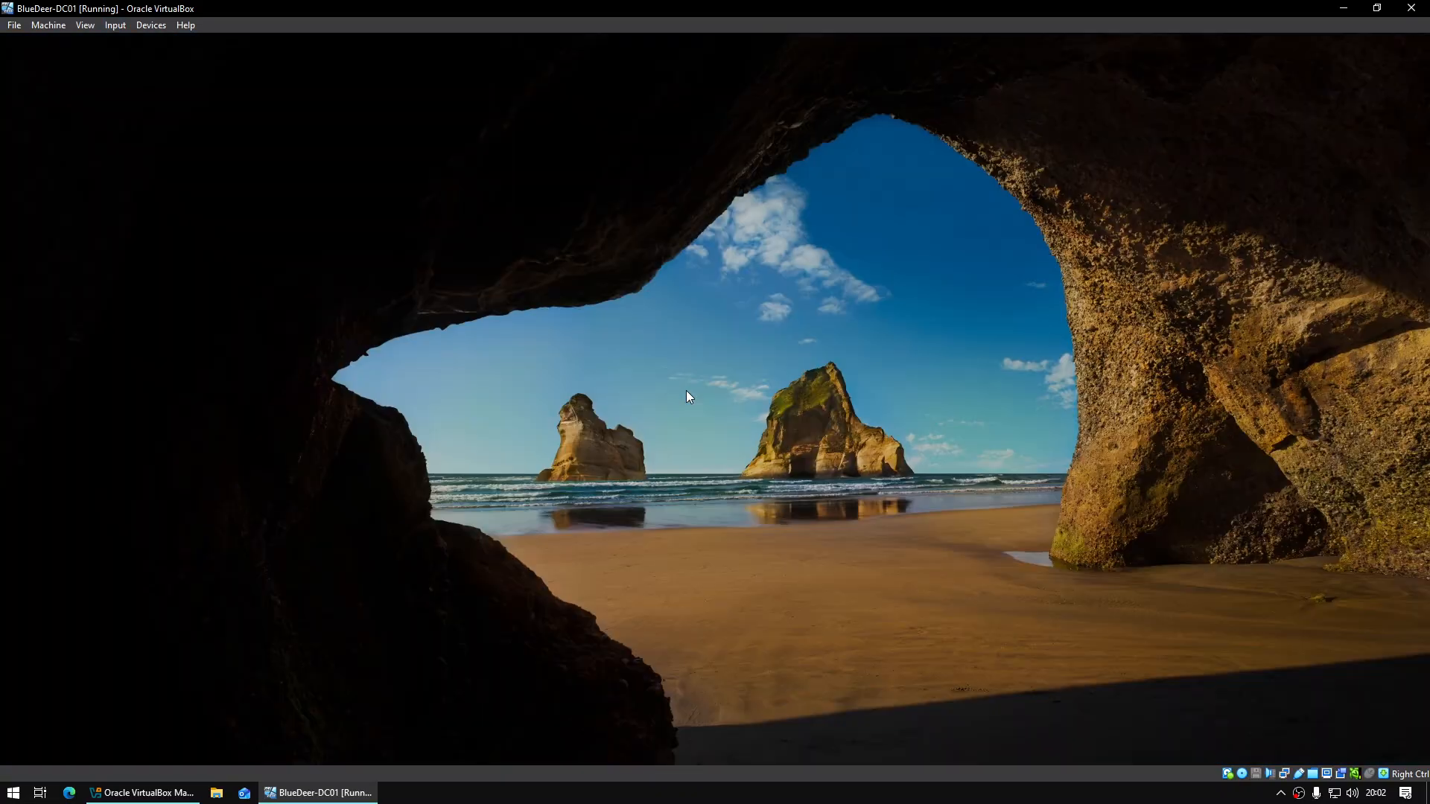
pyautogui.write('•••••••••••')
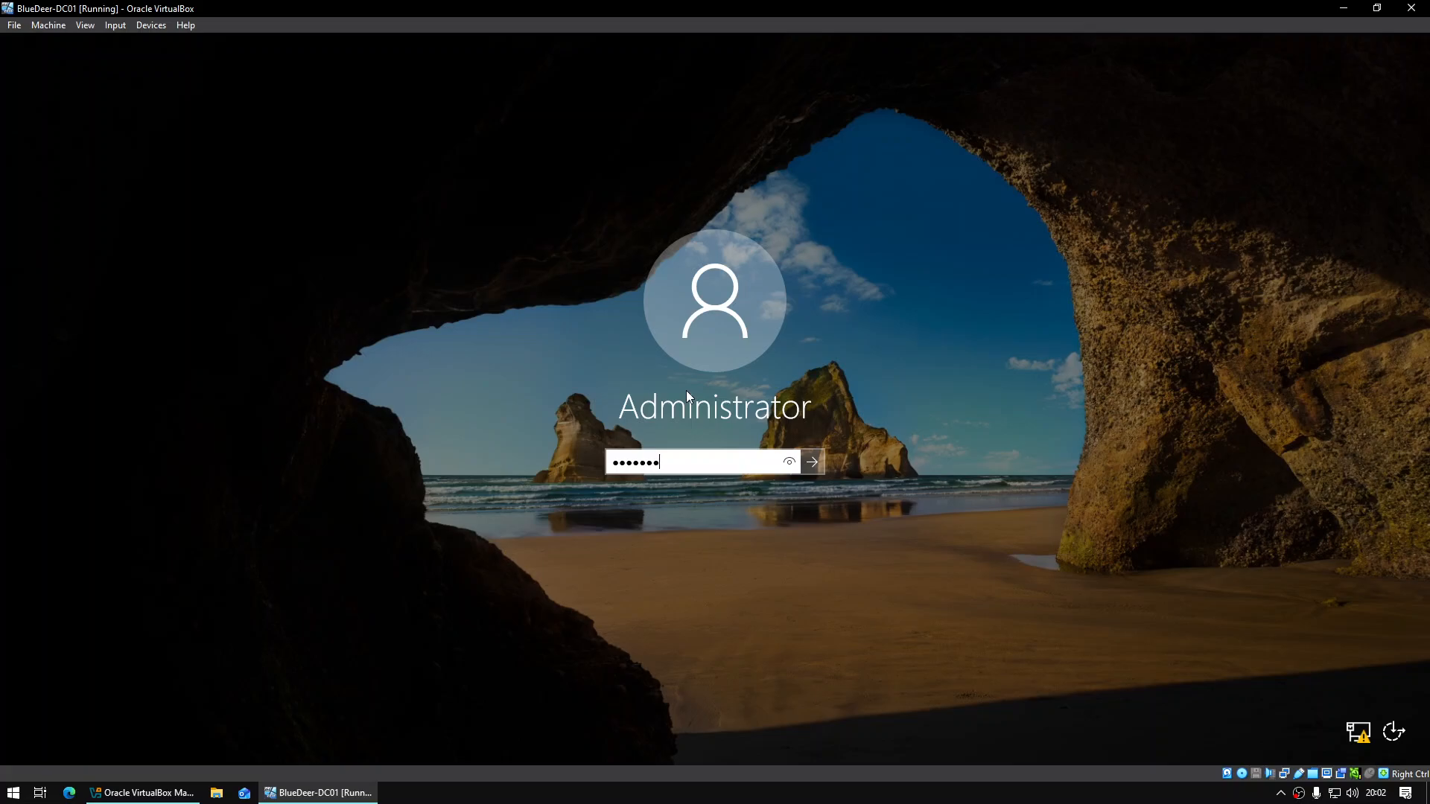
pyautogui.write('•••')
pyautogui.press('Return')
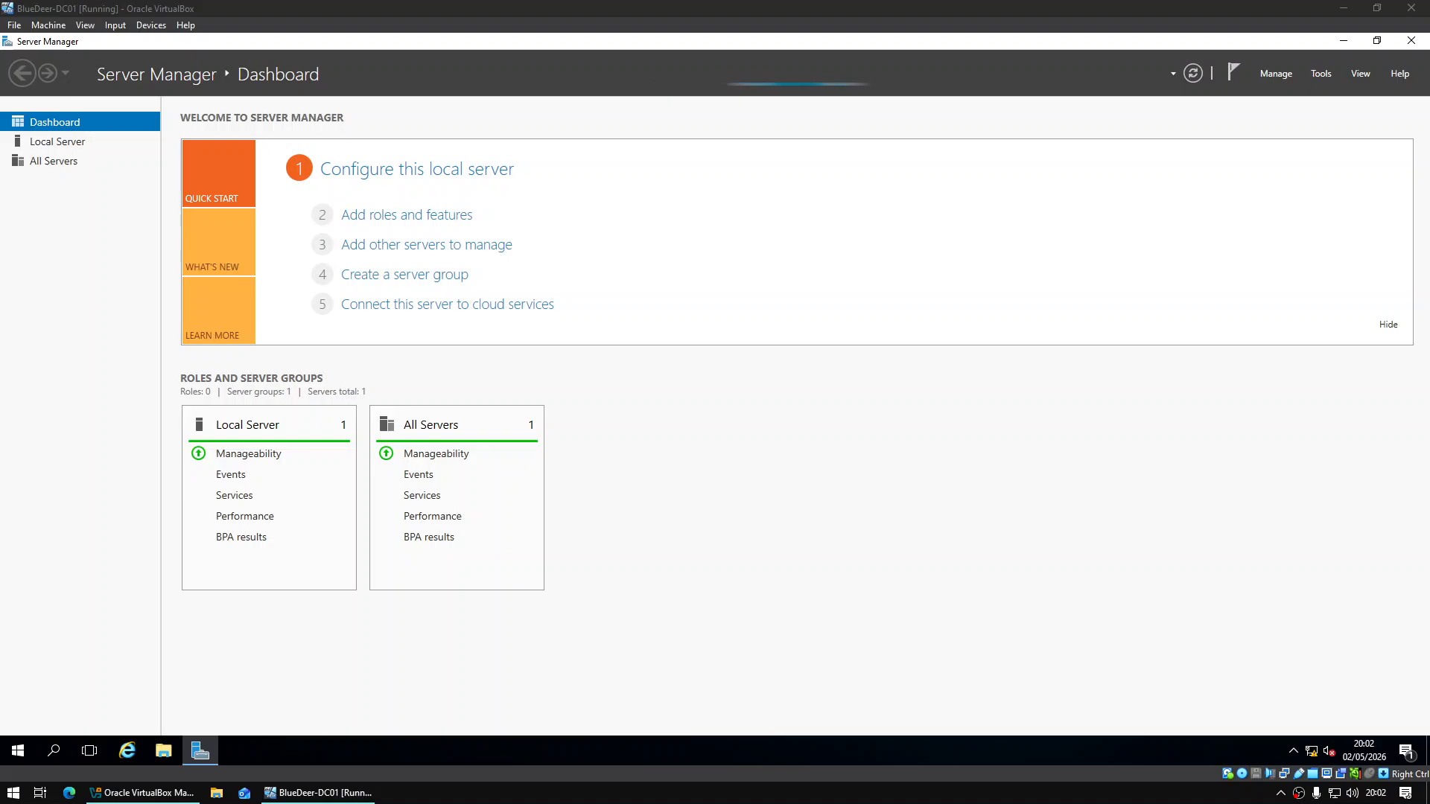
# Relaunch domain controller promotion from the Server Manager notifications and center the wizard
pyautogui.click(1234, 68)
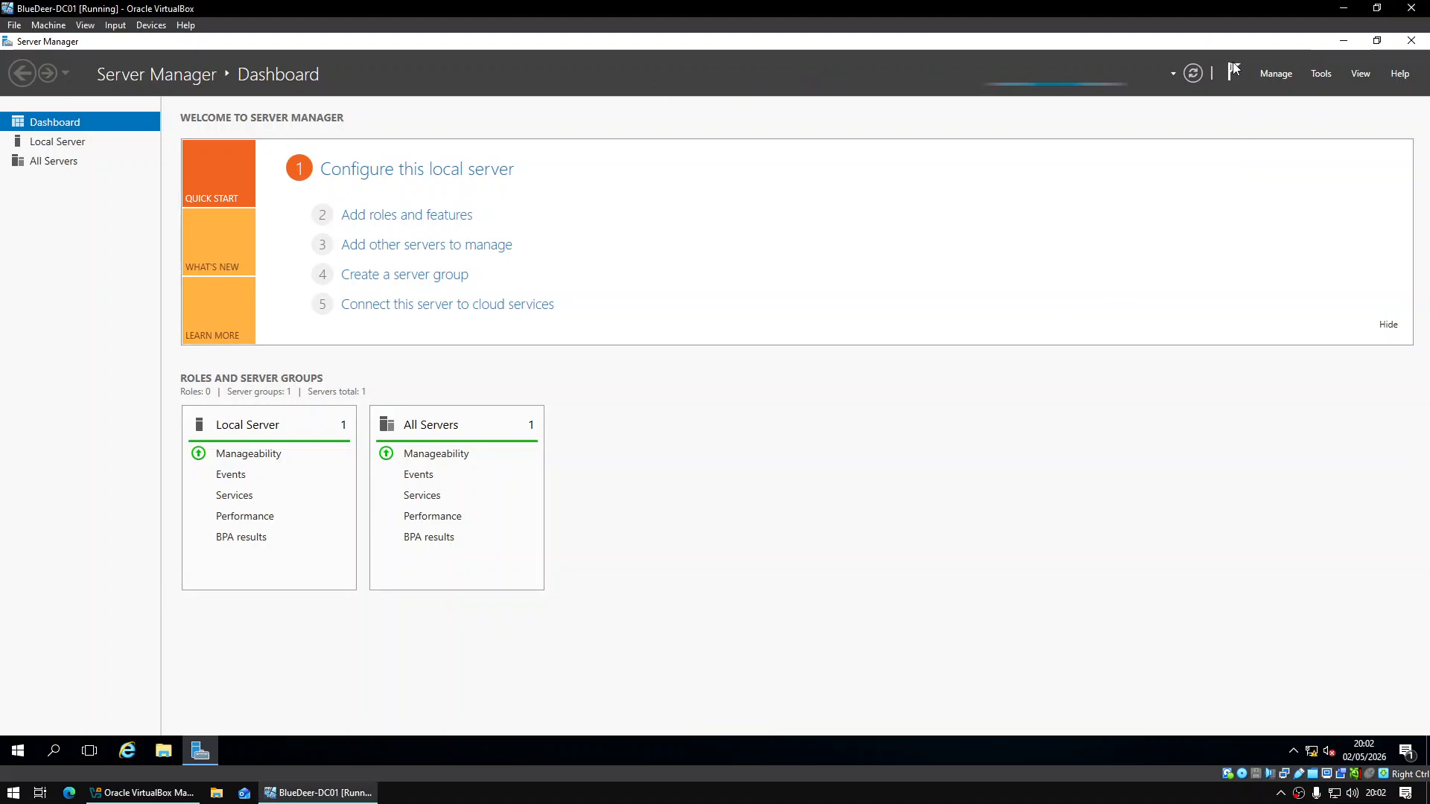
pyautogui.click(1228, 76)
pyautogui.click(1228, 74)
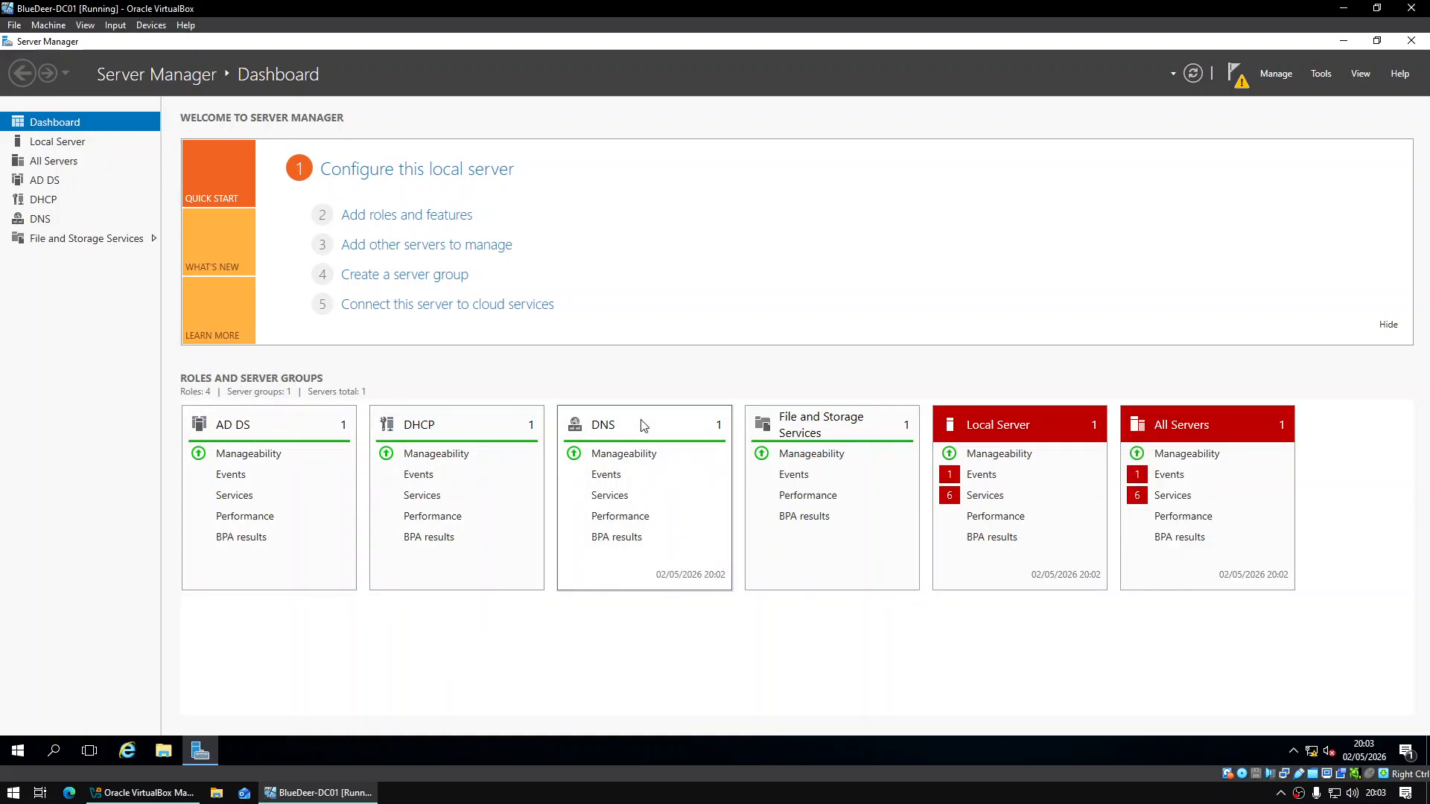
pyautogui.click(1236, 66)
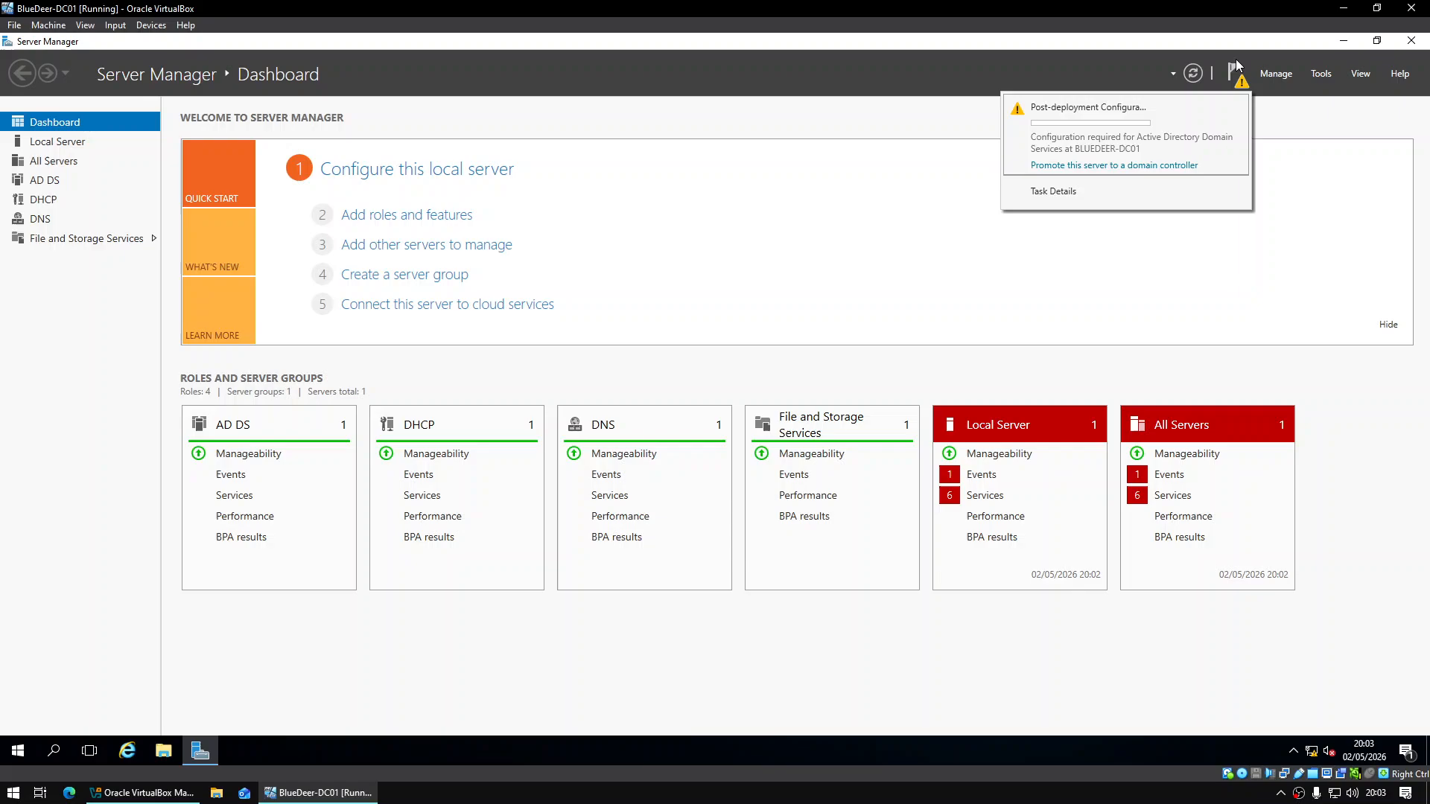
pyautogui.click(1130, 166)
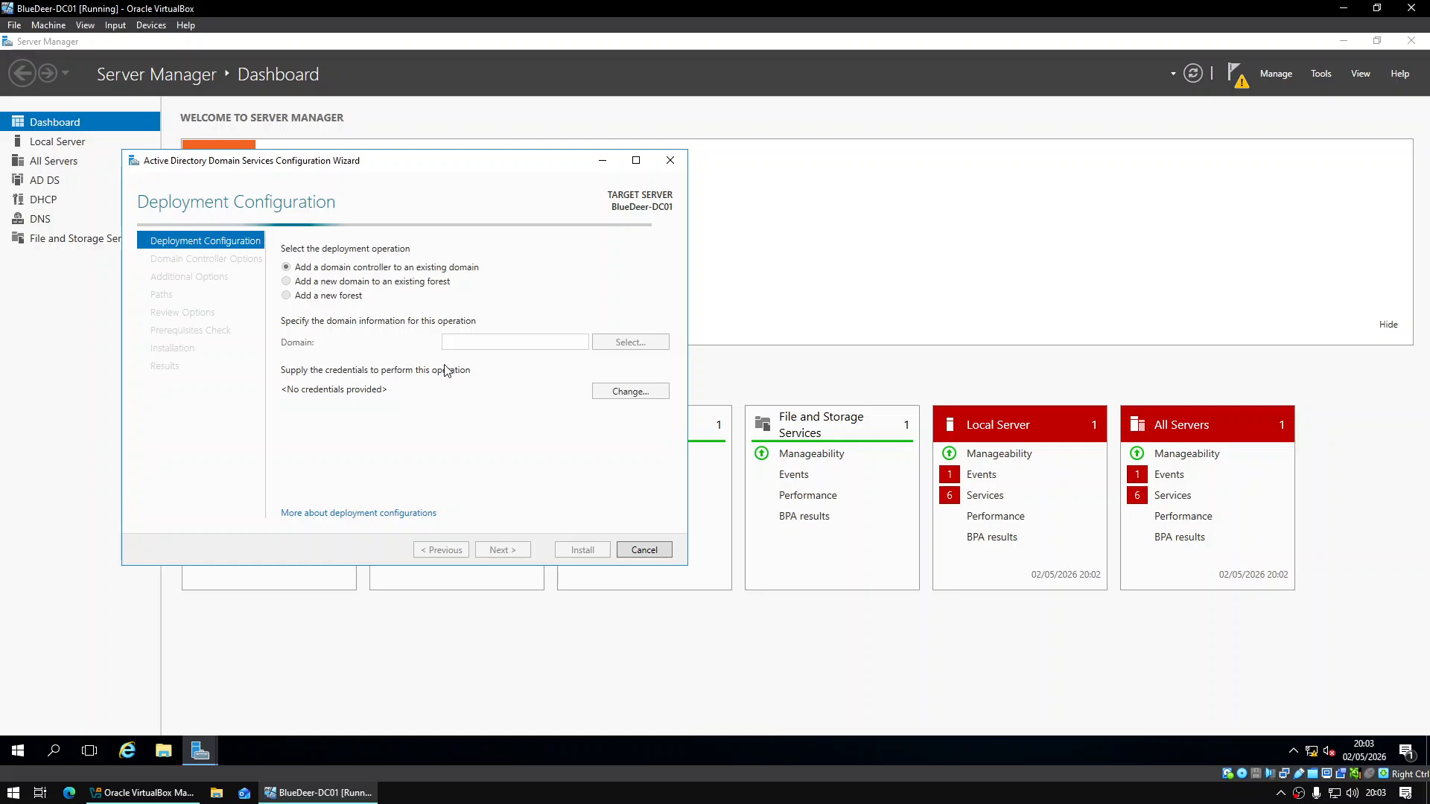
pyautogui.moveTo(377, 169); pyautogui.dragTo(674, 233)
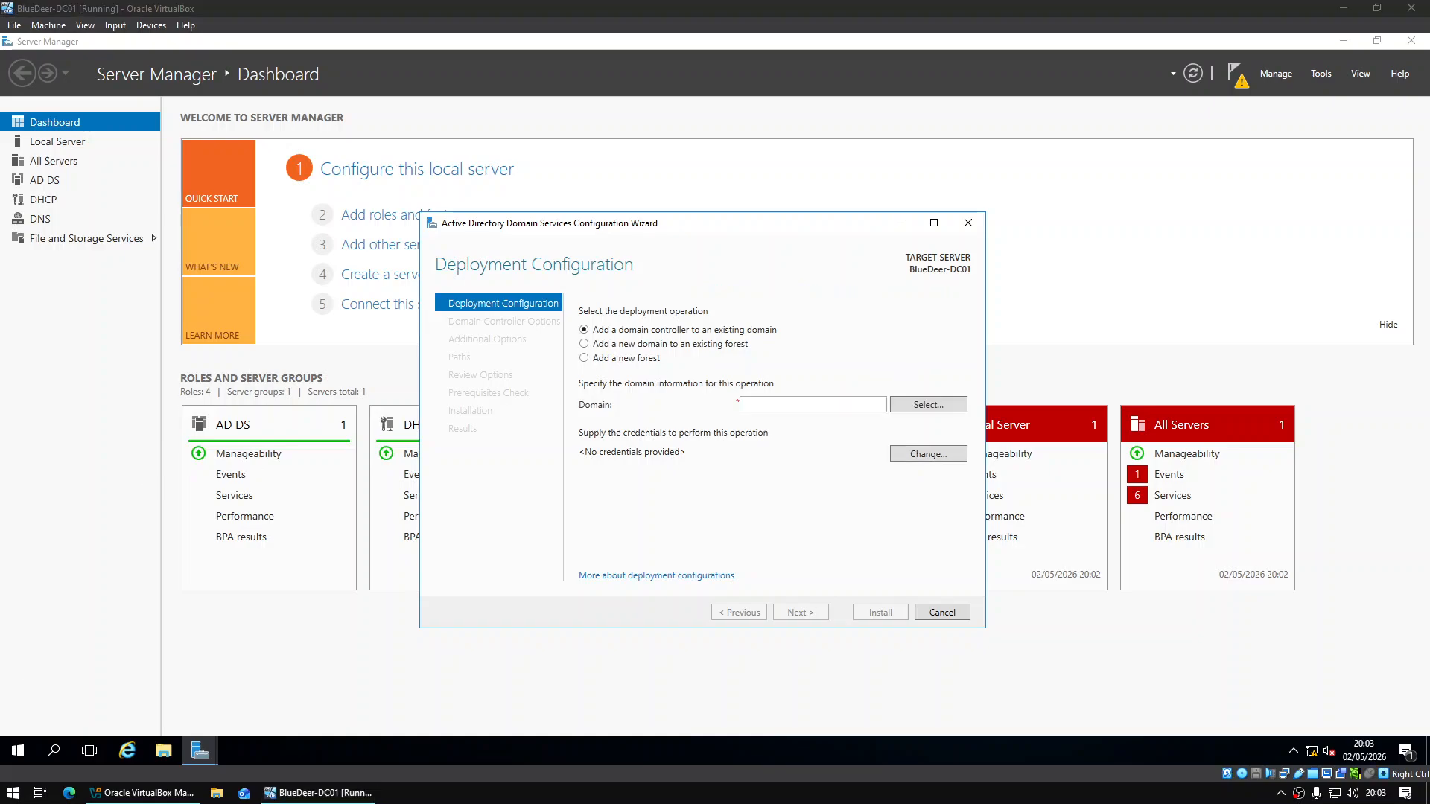
# Choose to add a new forest with root domain bluedeer.local
pyautogui.click(646, 359)
pyautogui.click(741, 404)
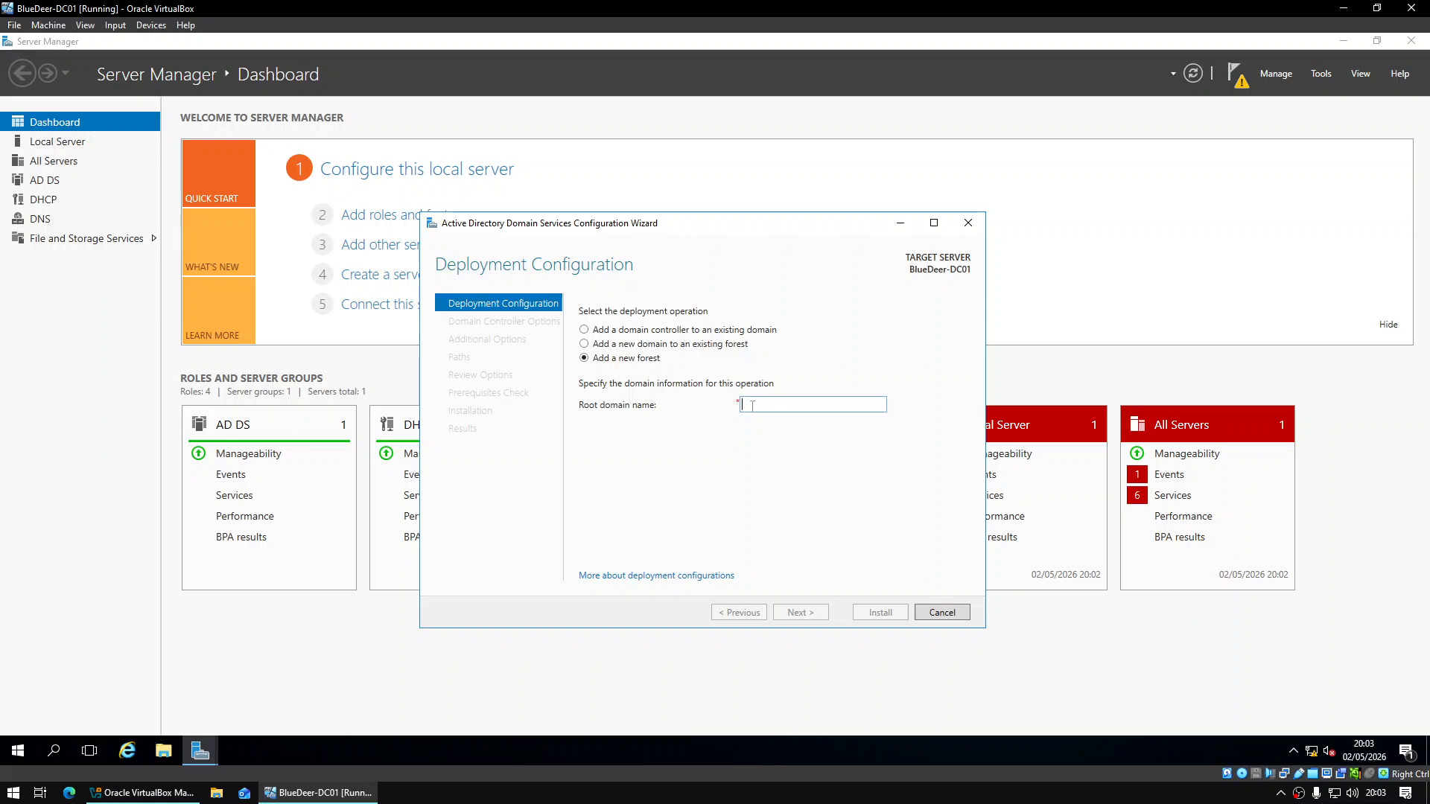
pyautogui.write('bluedeer.loc')
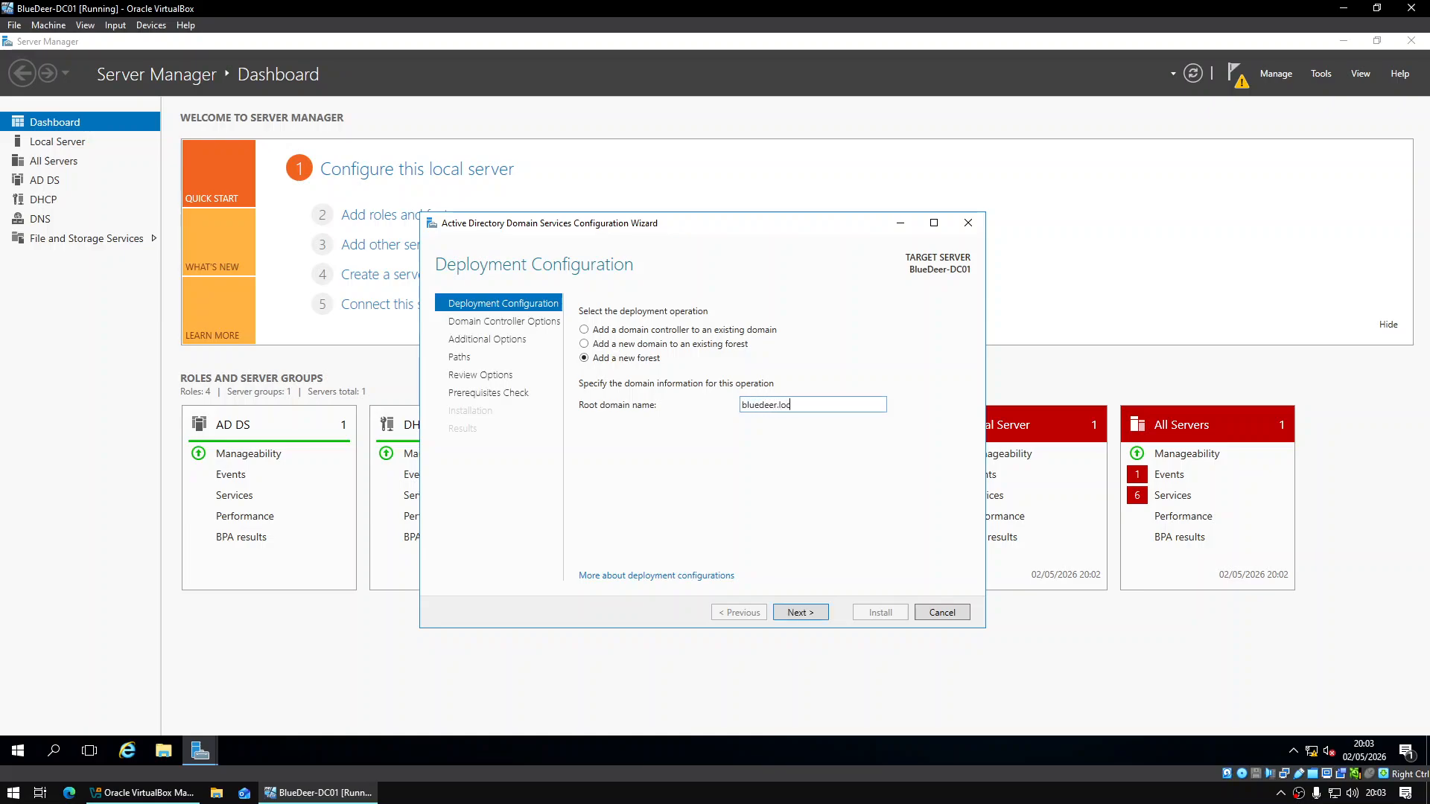
pyautogui.write('al')
pyautogui.press('Return')
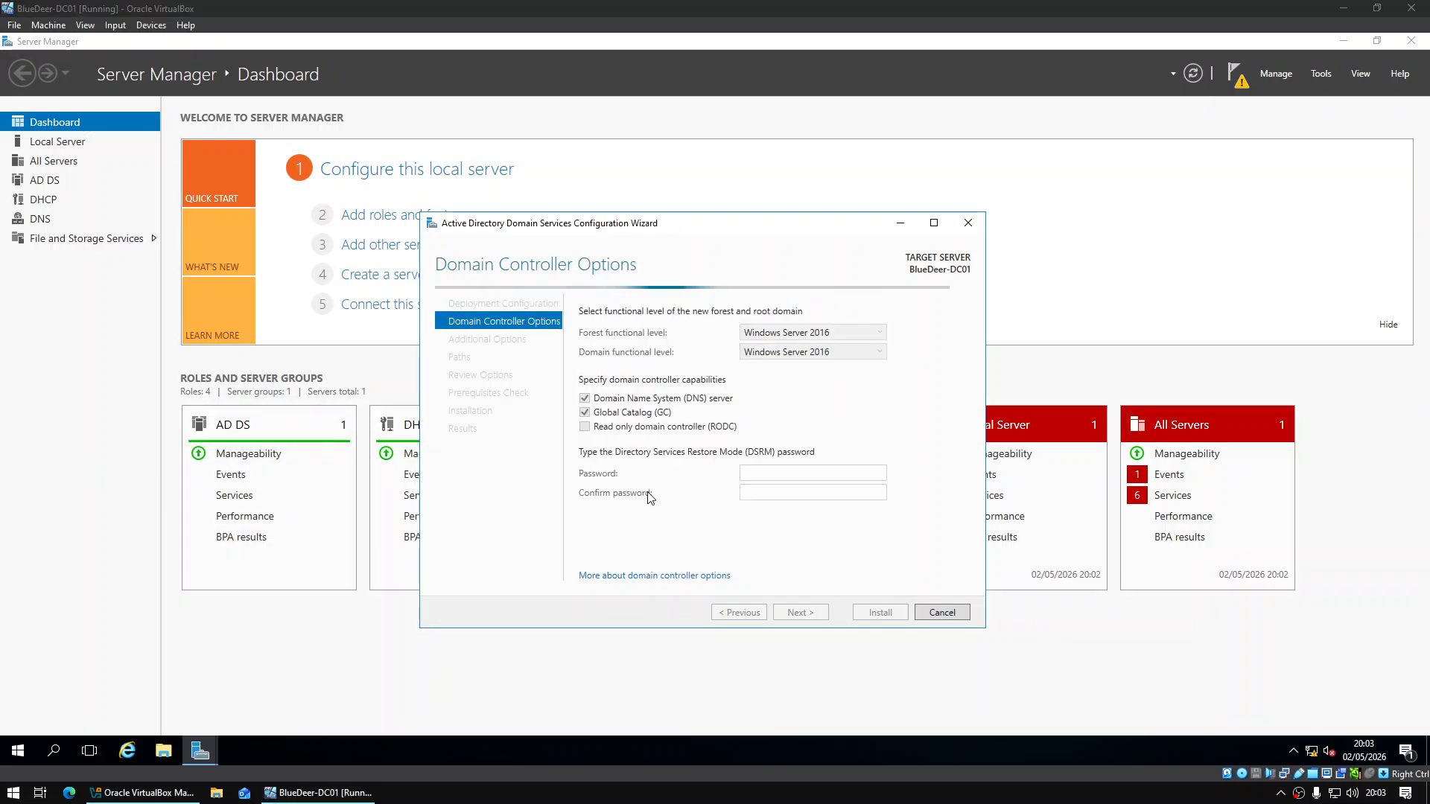
# Enter and confirm the DSRM password and move past Domain Controller Options
pyautogui.click(819, 476)
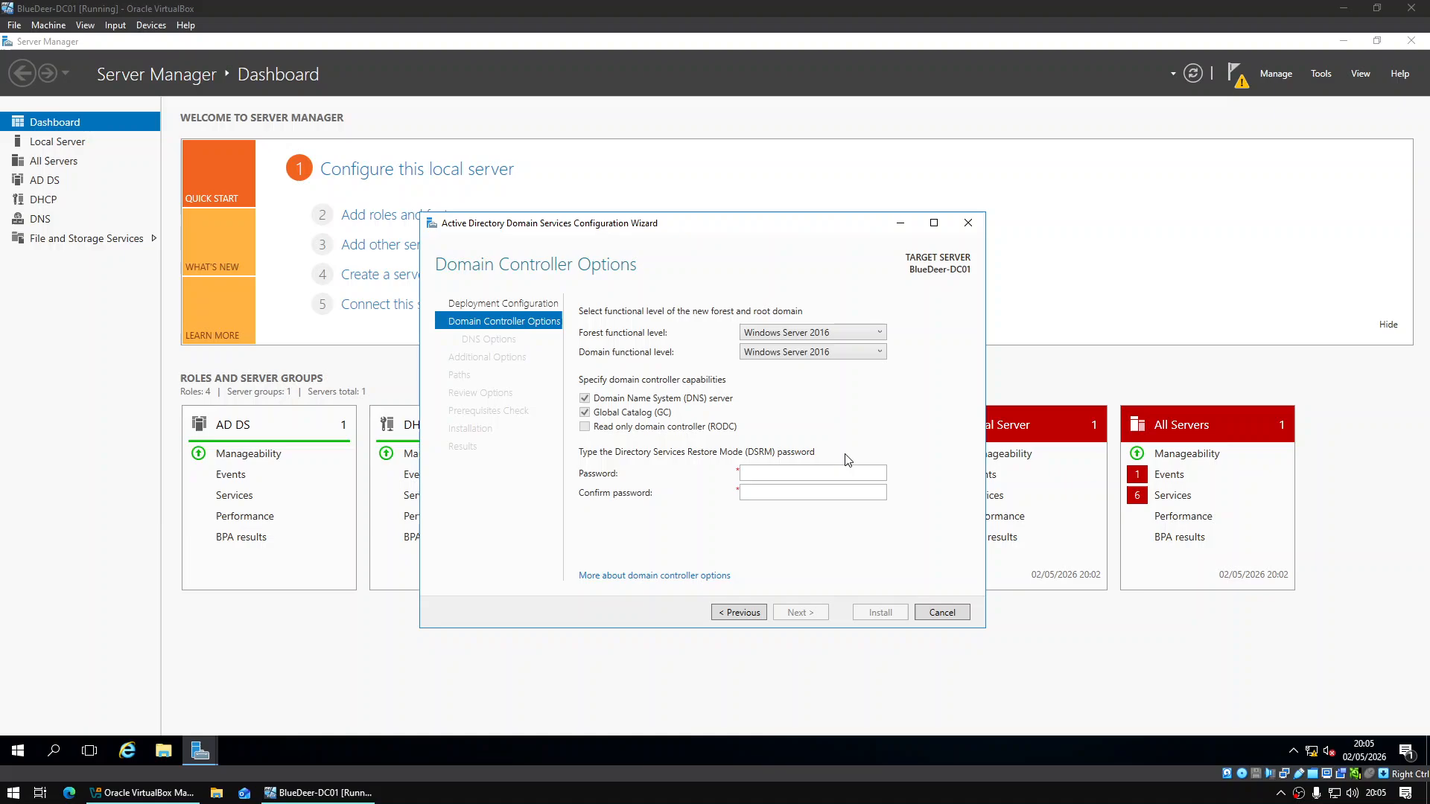
pyautogui.click(840, 469)
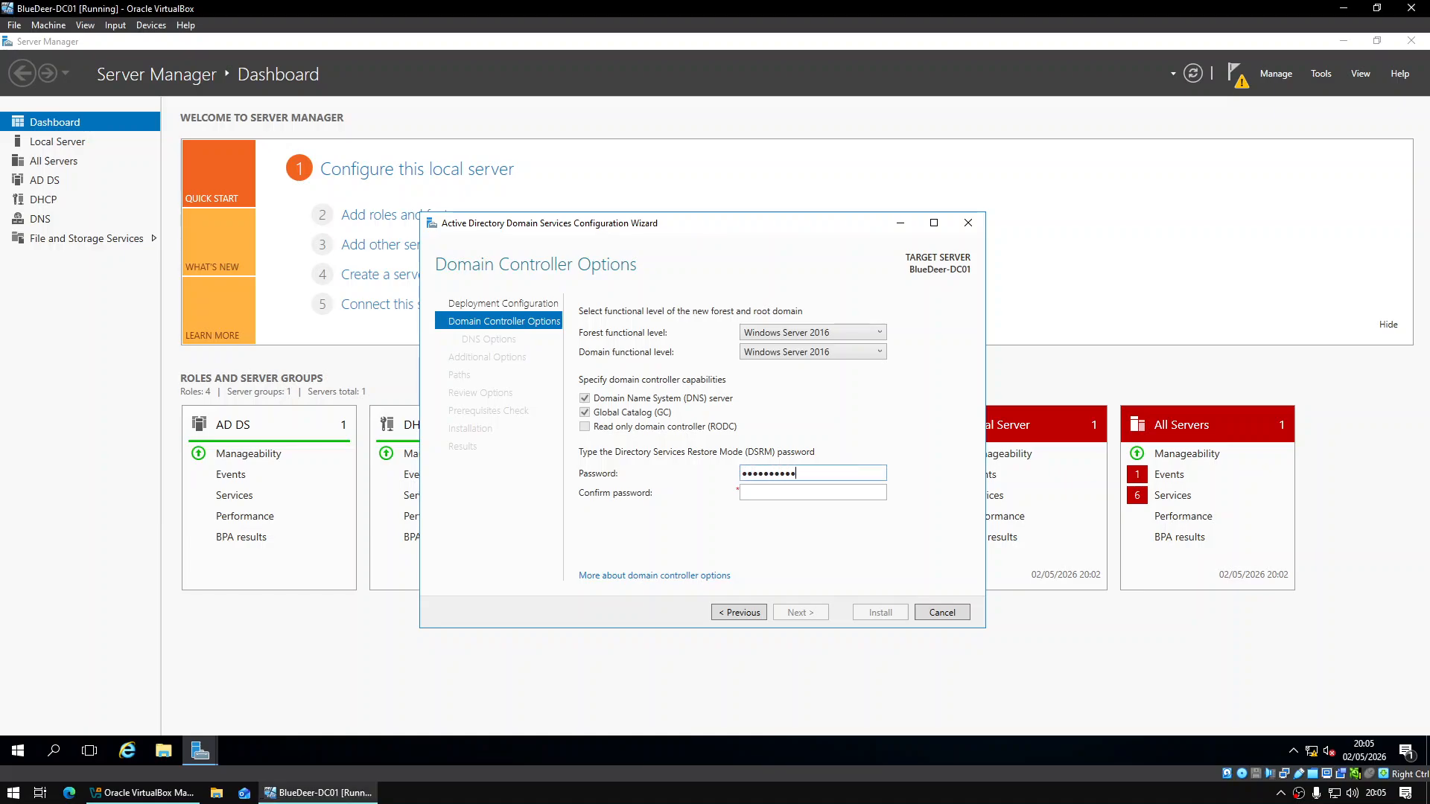
pyautogui.press('Tab')
pyautogui.write('*')
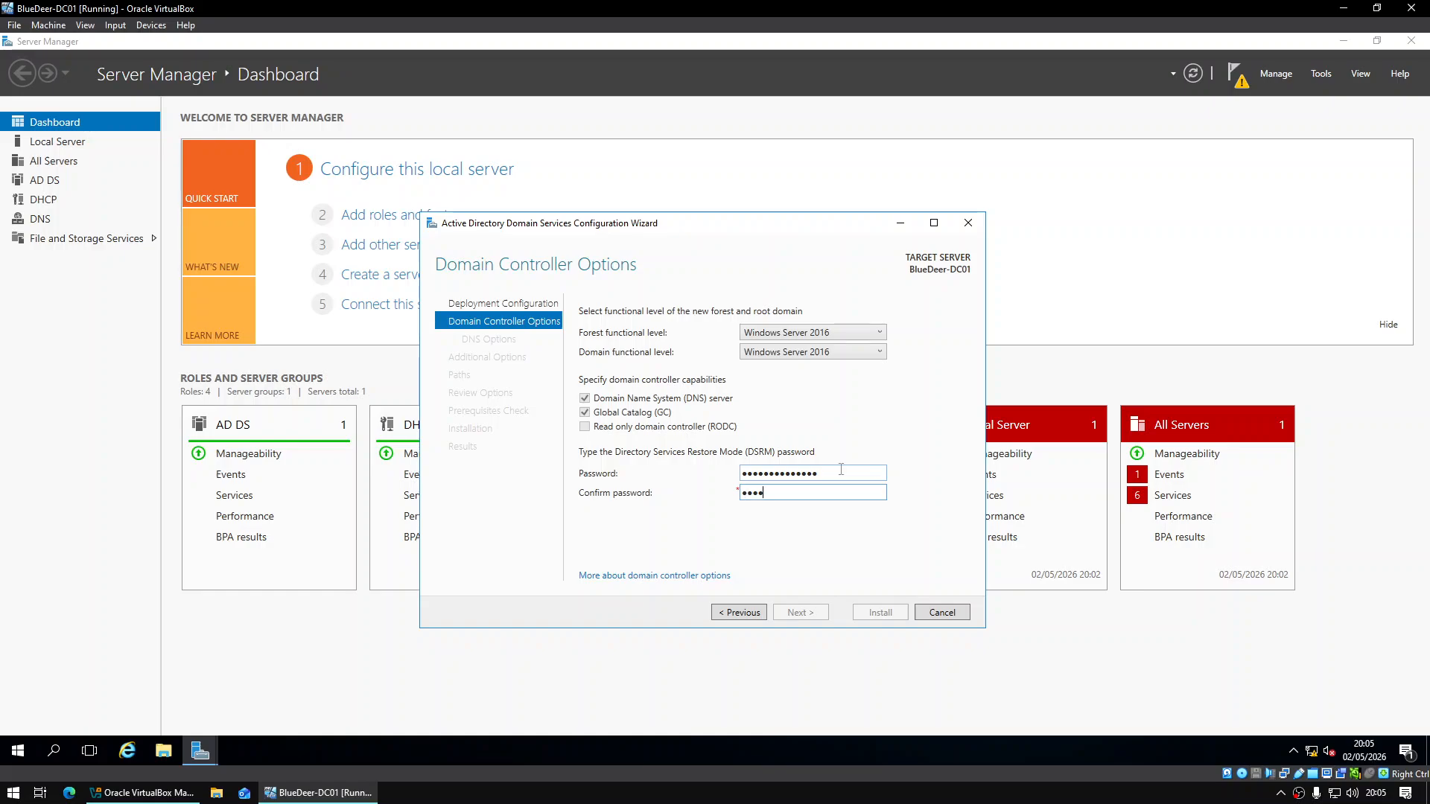
pyautogui.write('***')
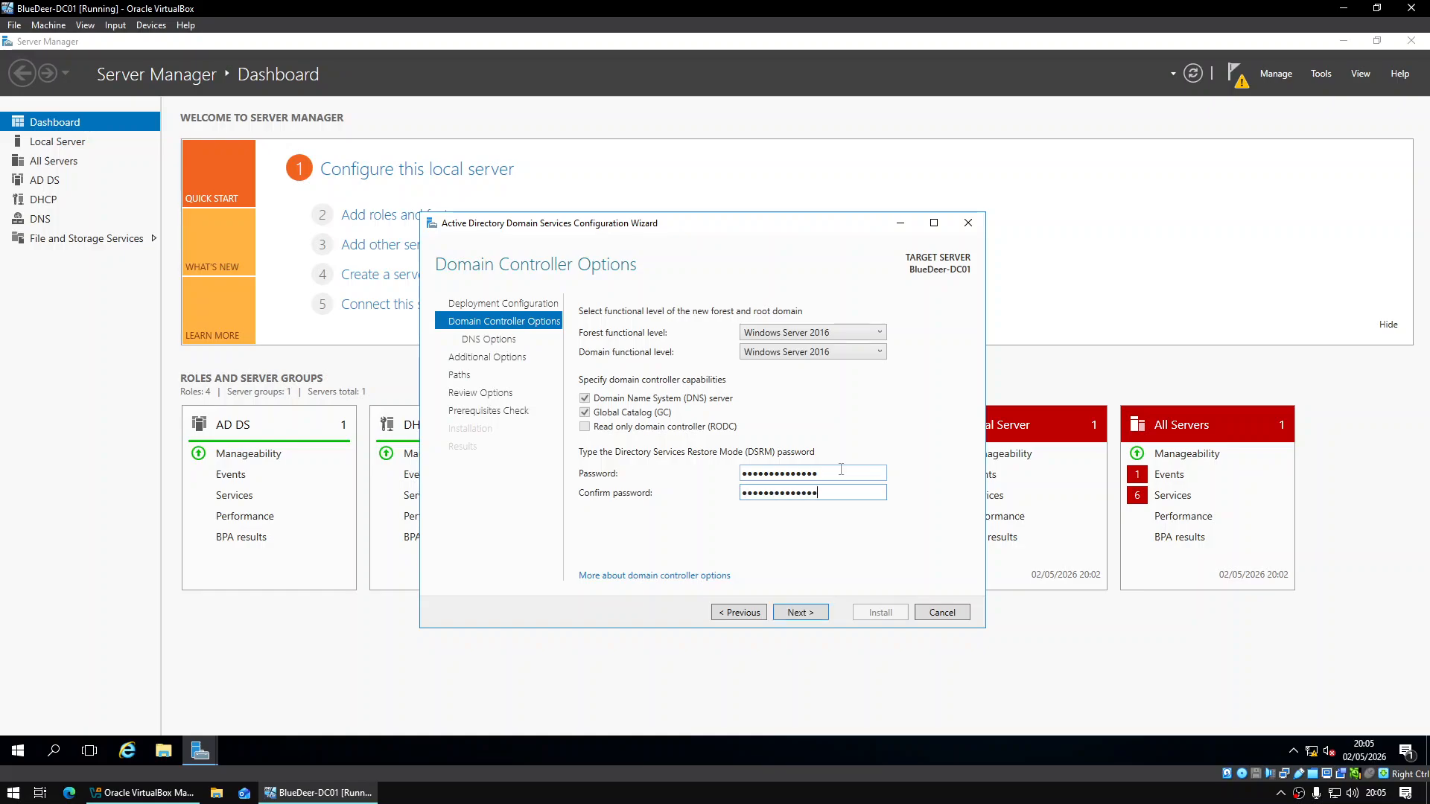
pyautogui.press('Return')
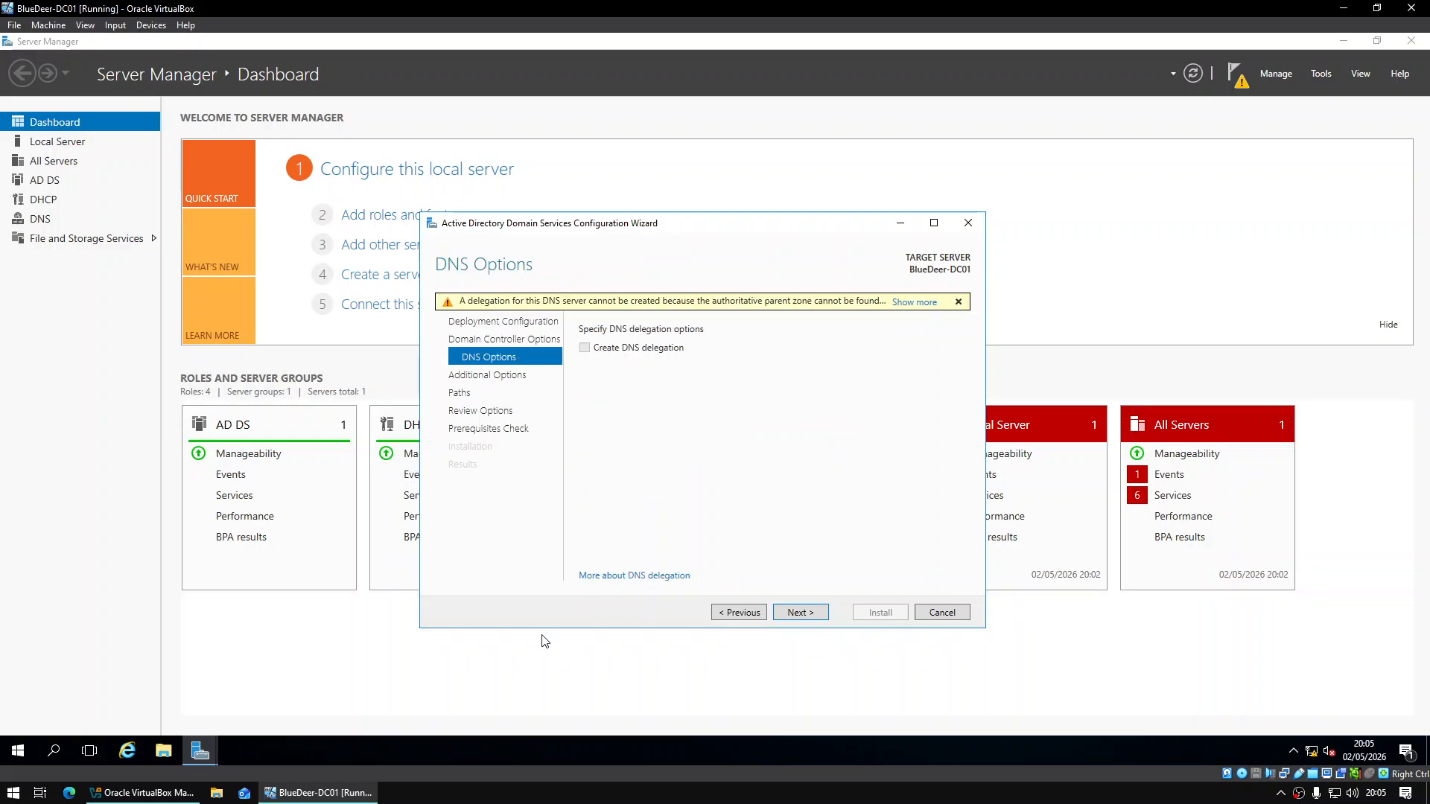
# Keep the default DNS, BLUEDEER NetBIOS name and path settings through to the prerequisites check
pyautogui.click(792, 607)
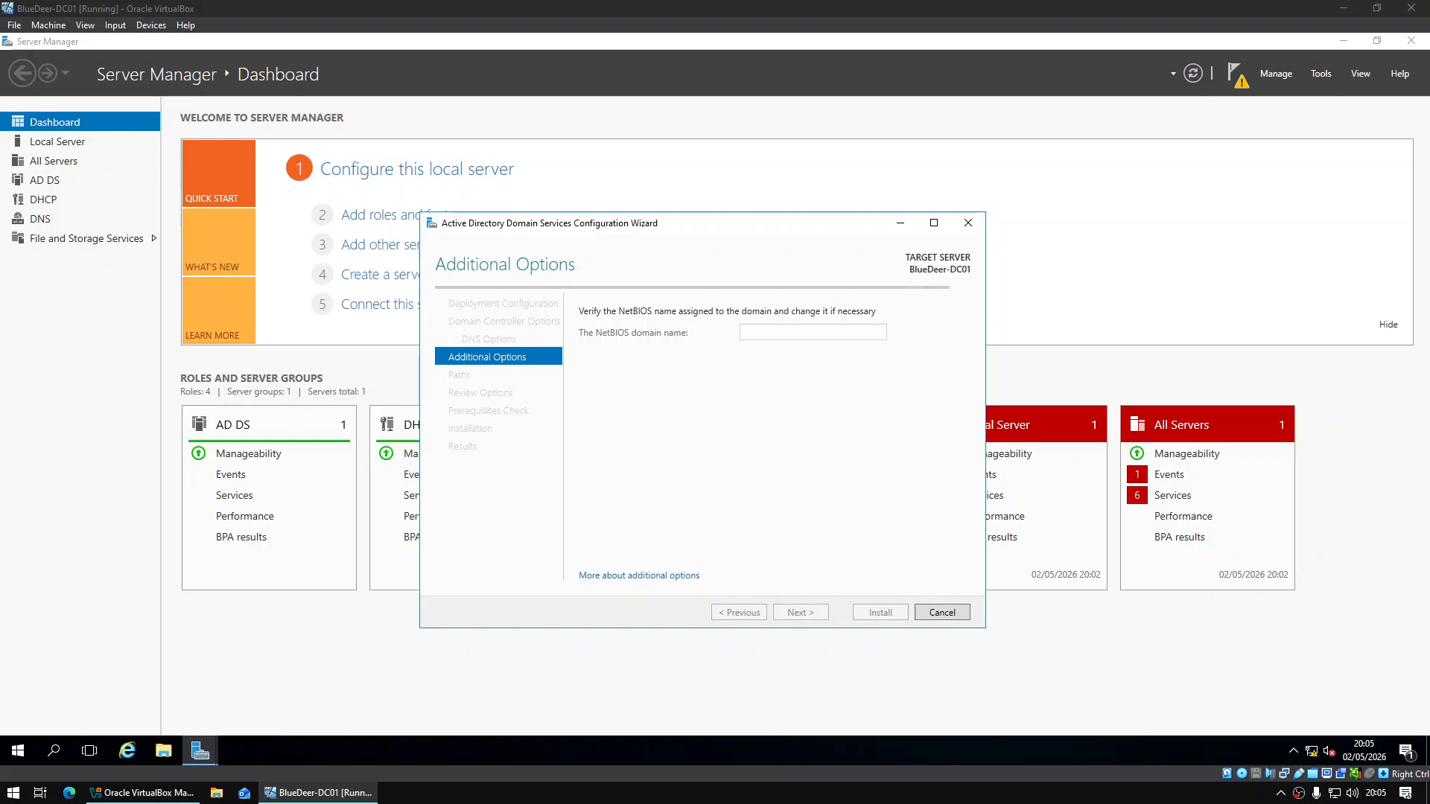
pyautogui.click(808, 615)
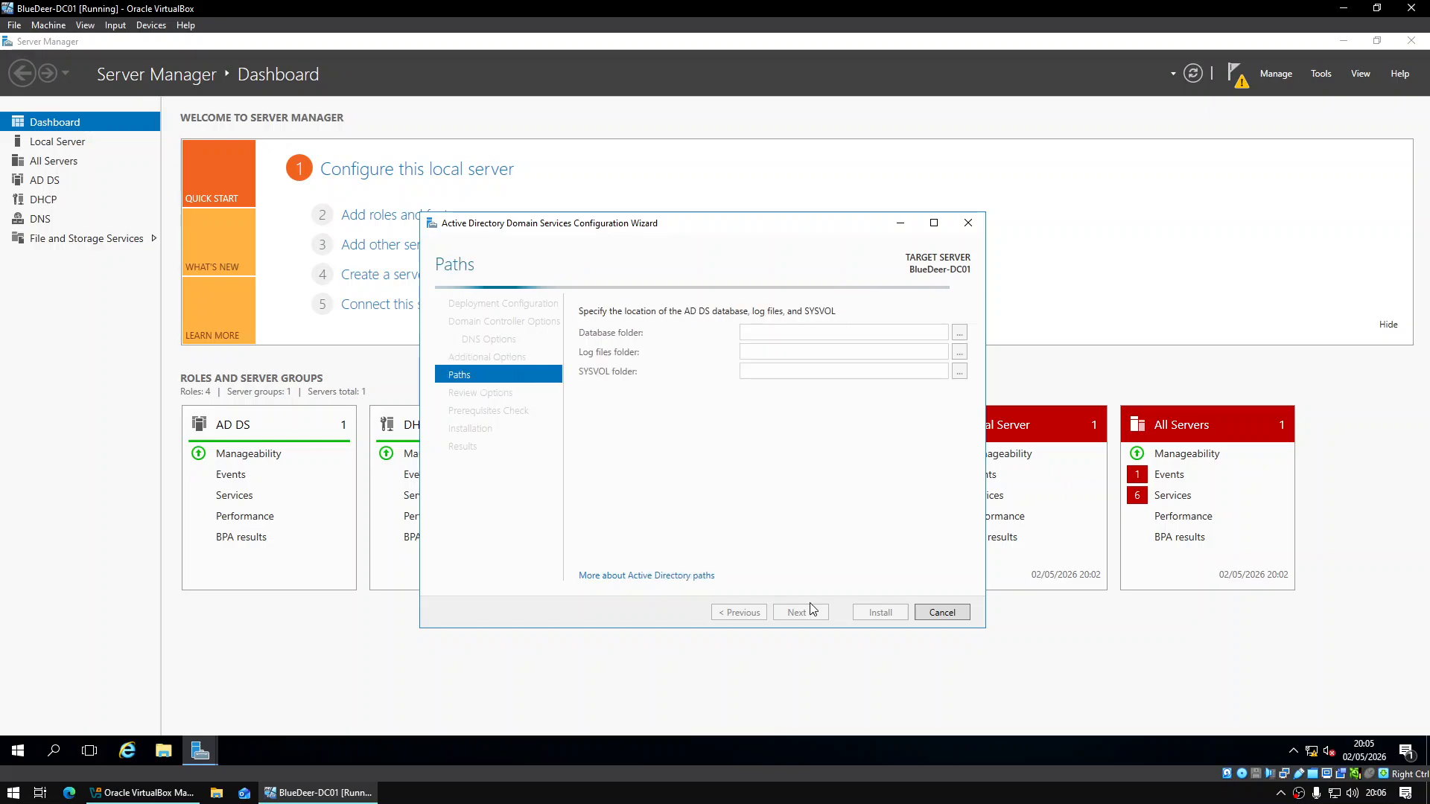
pyautogui.click(799, 612)
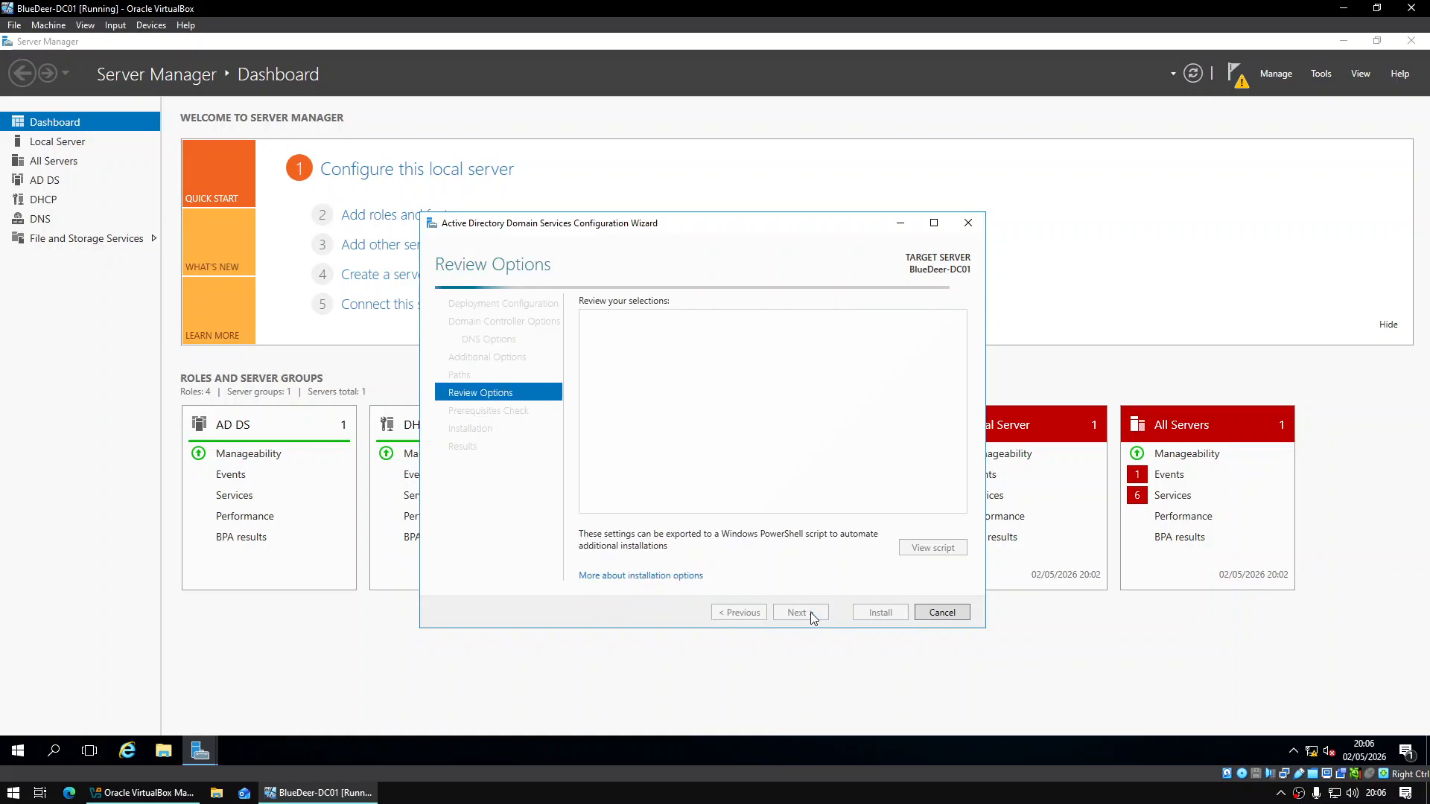
pyautogui.click(807, 616)
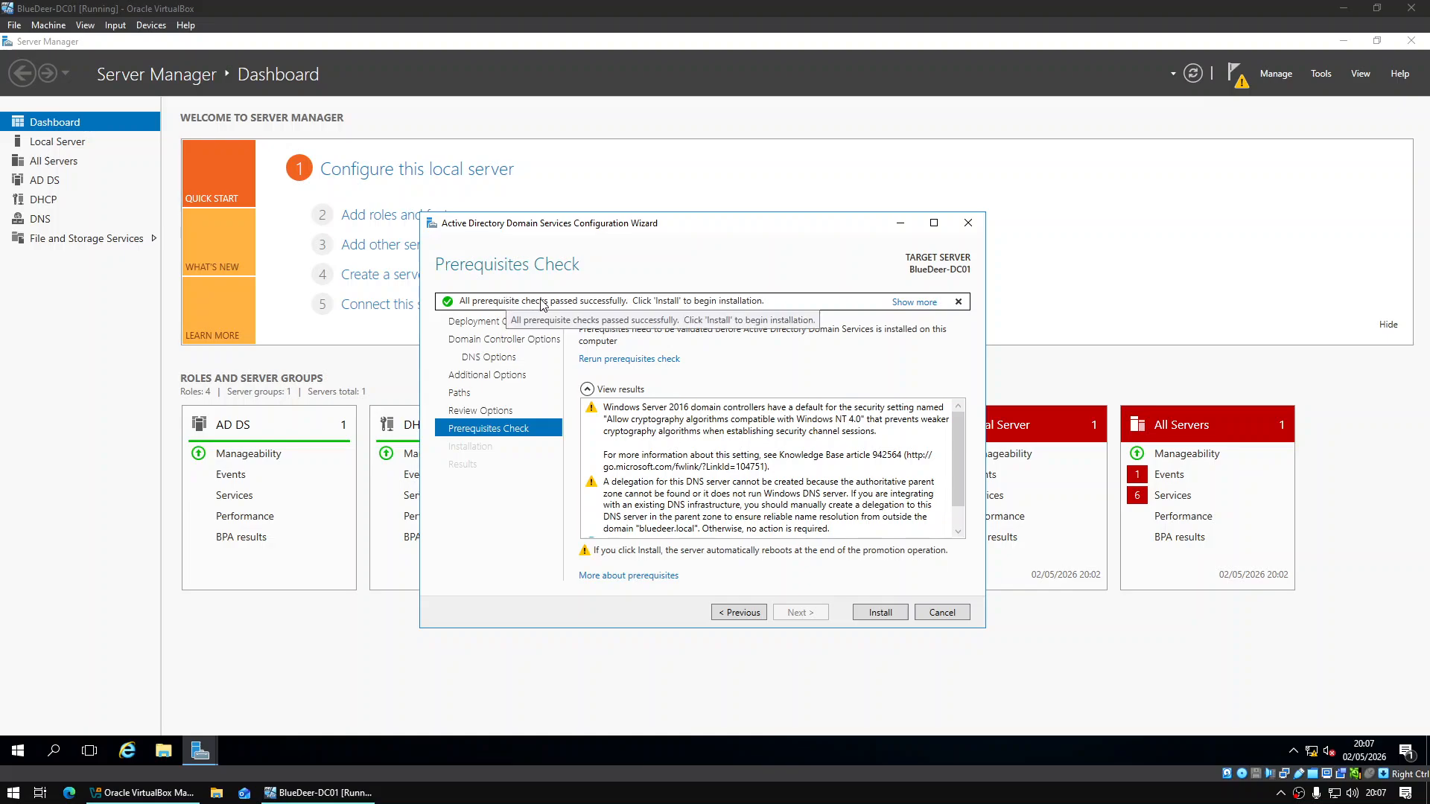
# Install the domain controller, then sign back in as Administrator after the automatic restart
pyautogui.click(881, 613)
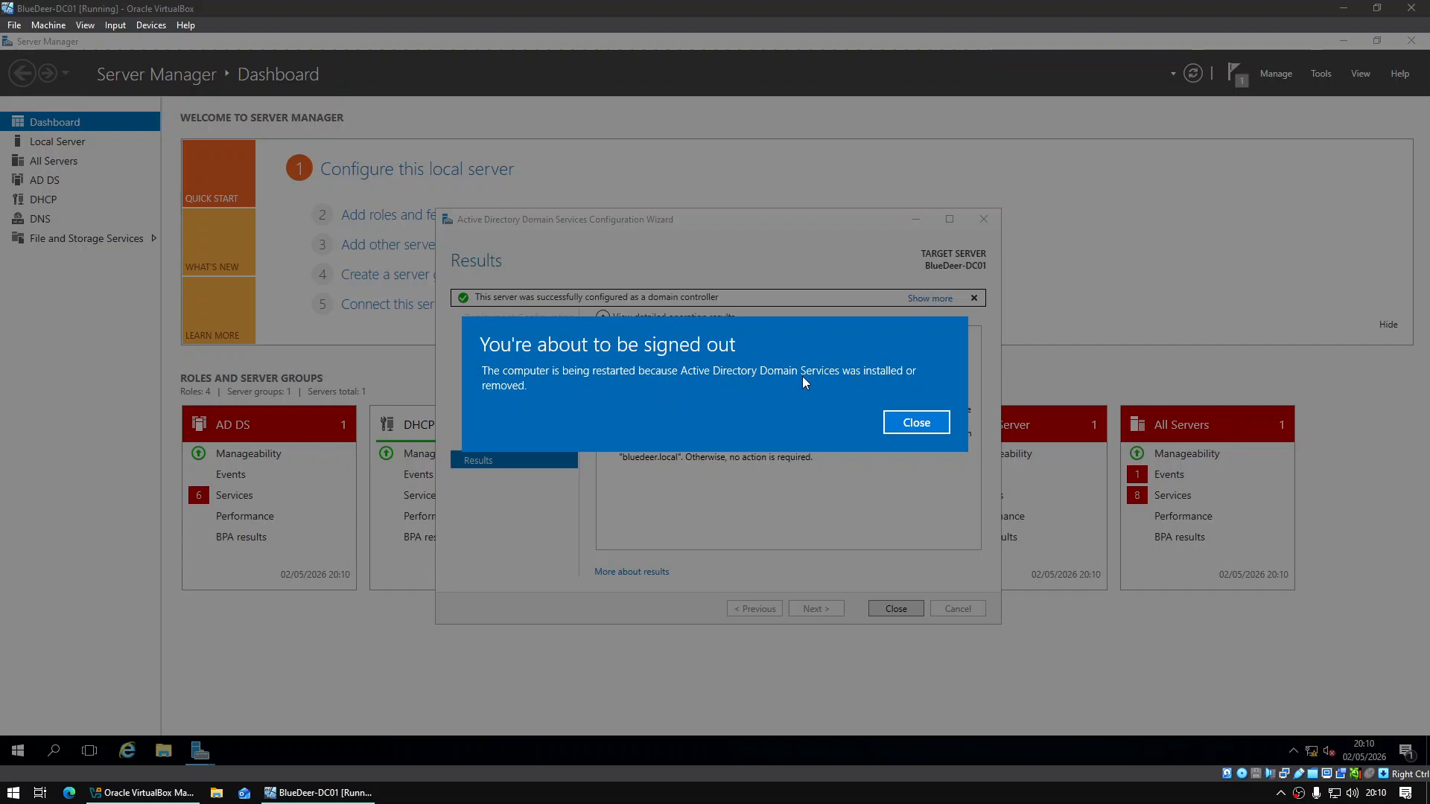
pyautogui.click(914, 428)
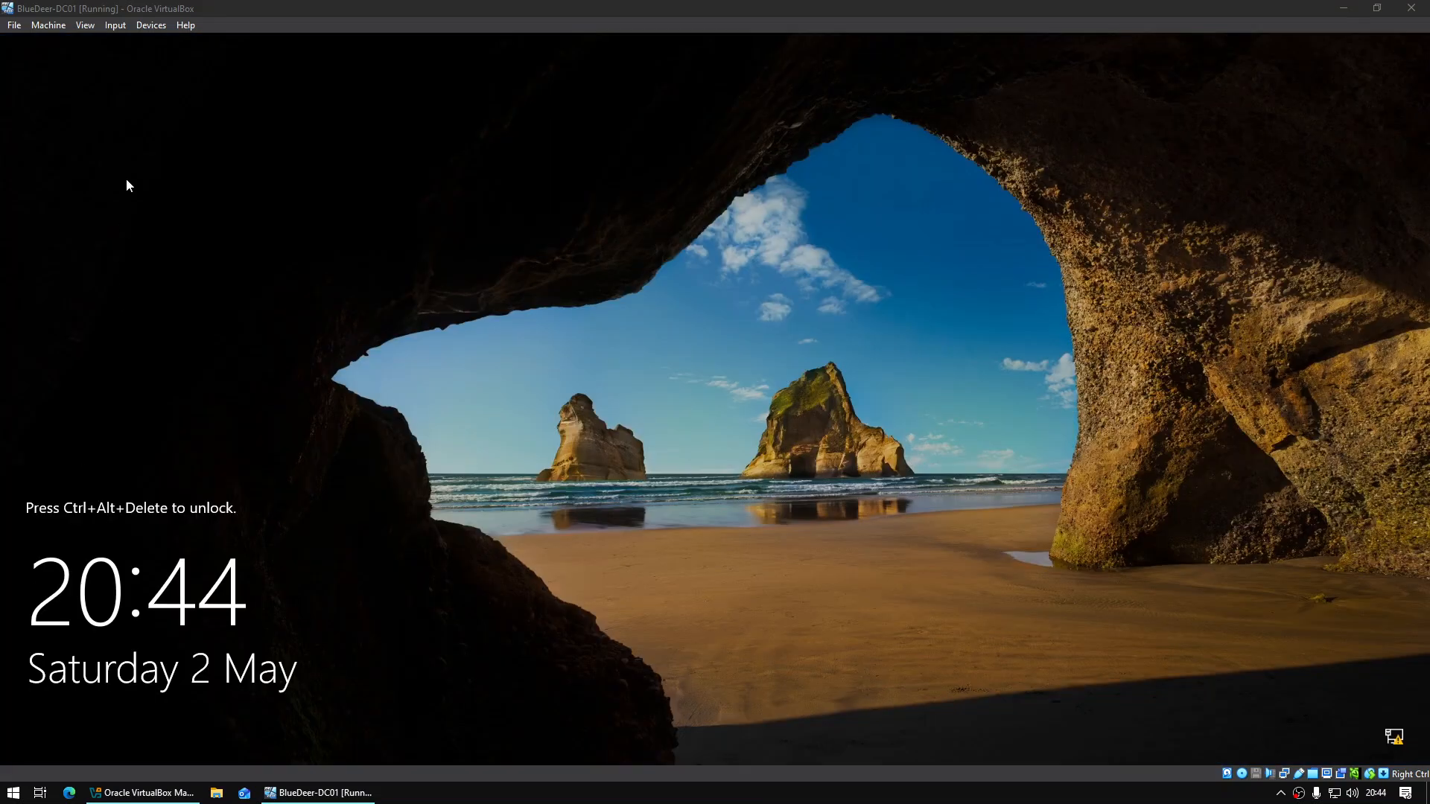
pyautogui.click(122, 26)
pyautogui.moveTo(135, 42)
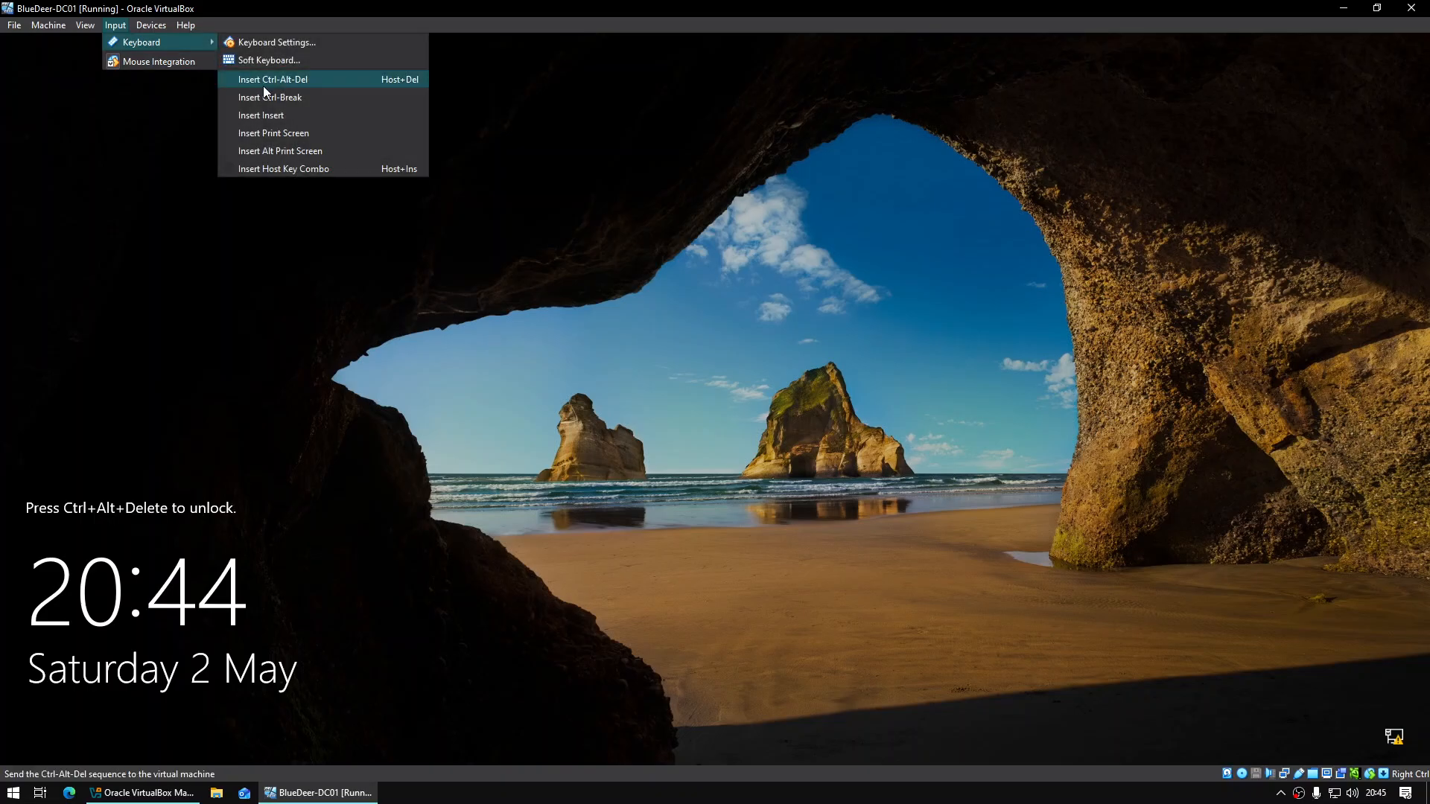
pyautogui.click(265, 80)
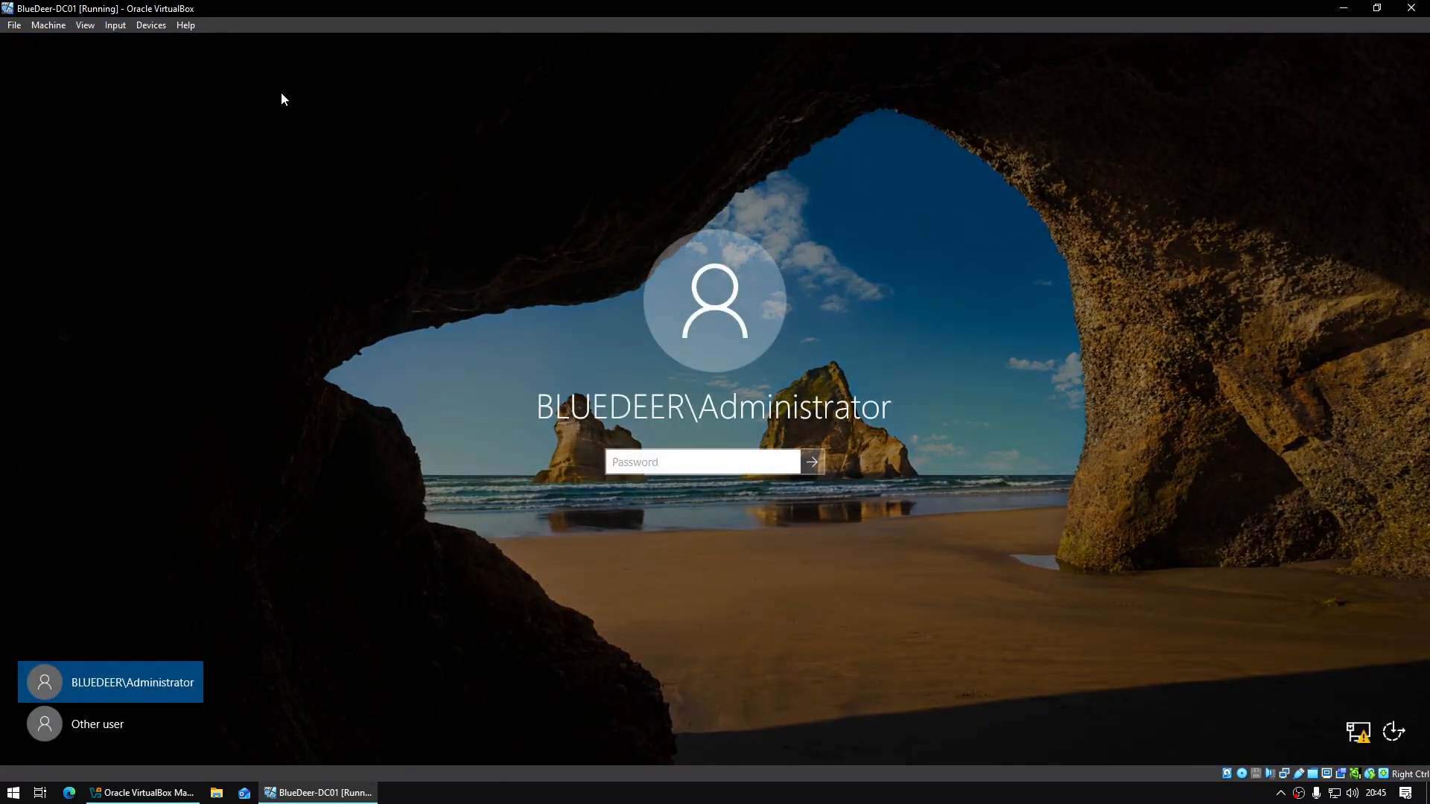
pyautogui.write('********')
pyautogui.click(811, 462)
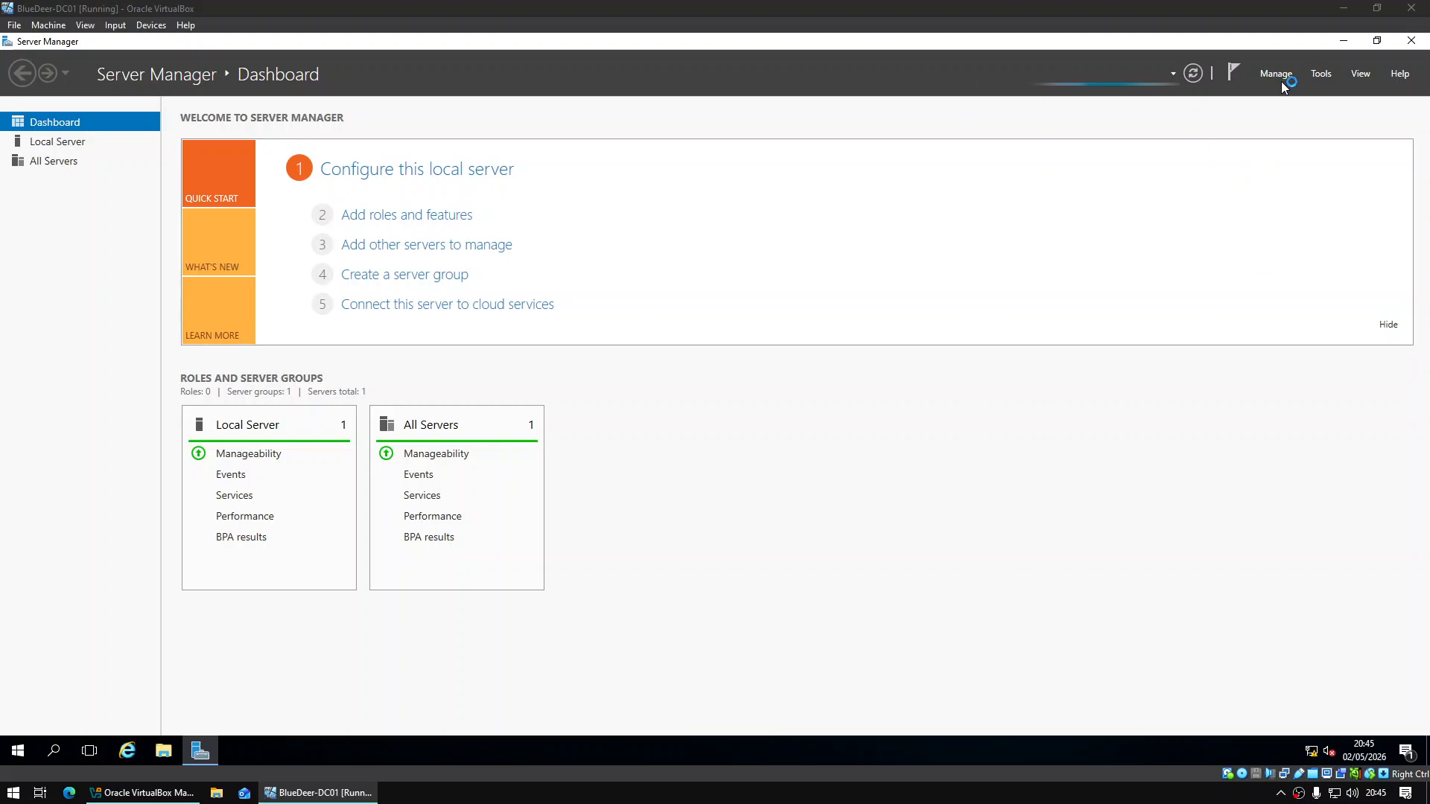
# Launch Active Directory Users and Computers, expand bluedeer.local and open its context menu
pyautogui.click(1318, 74)
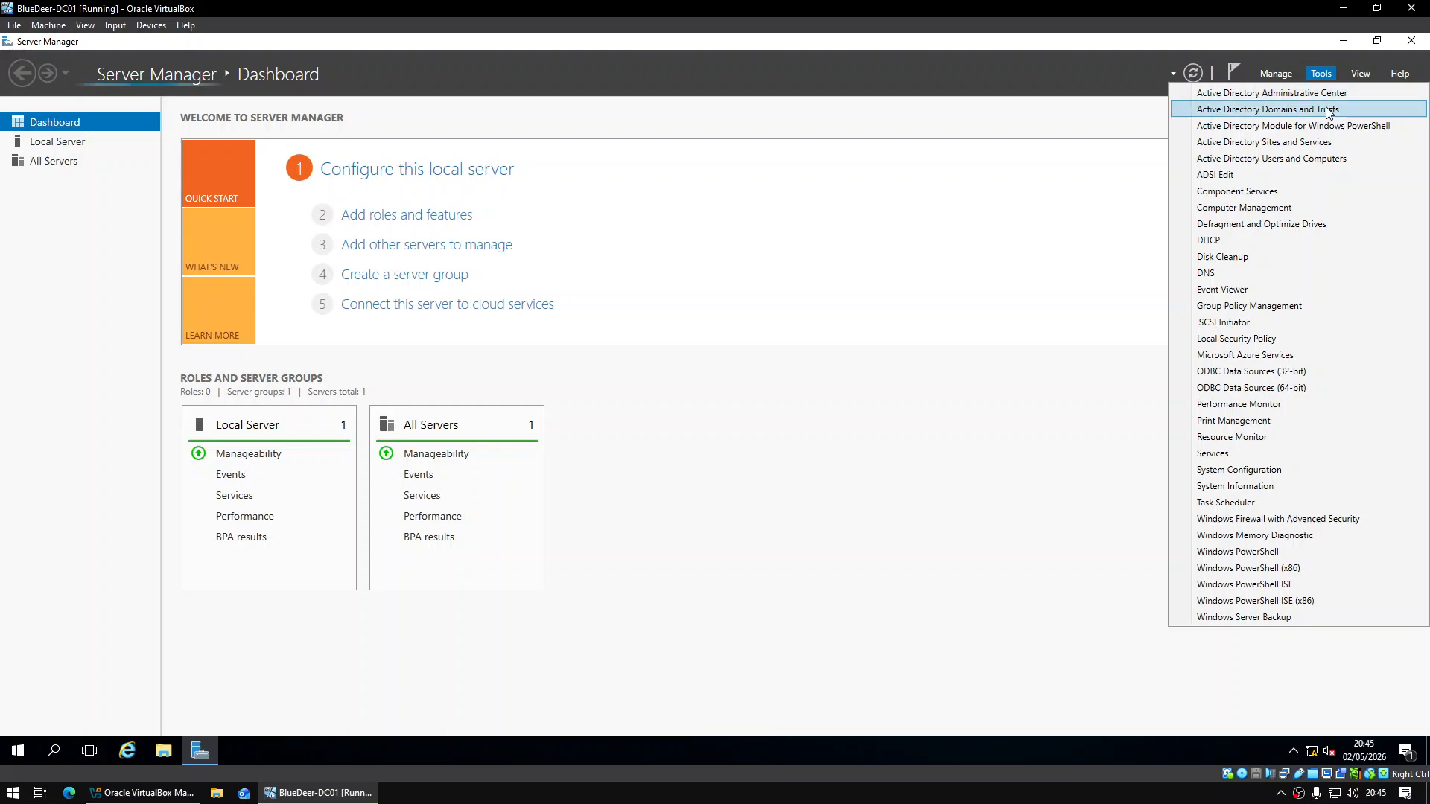
pyautogui.click(1337, 158)
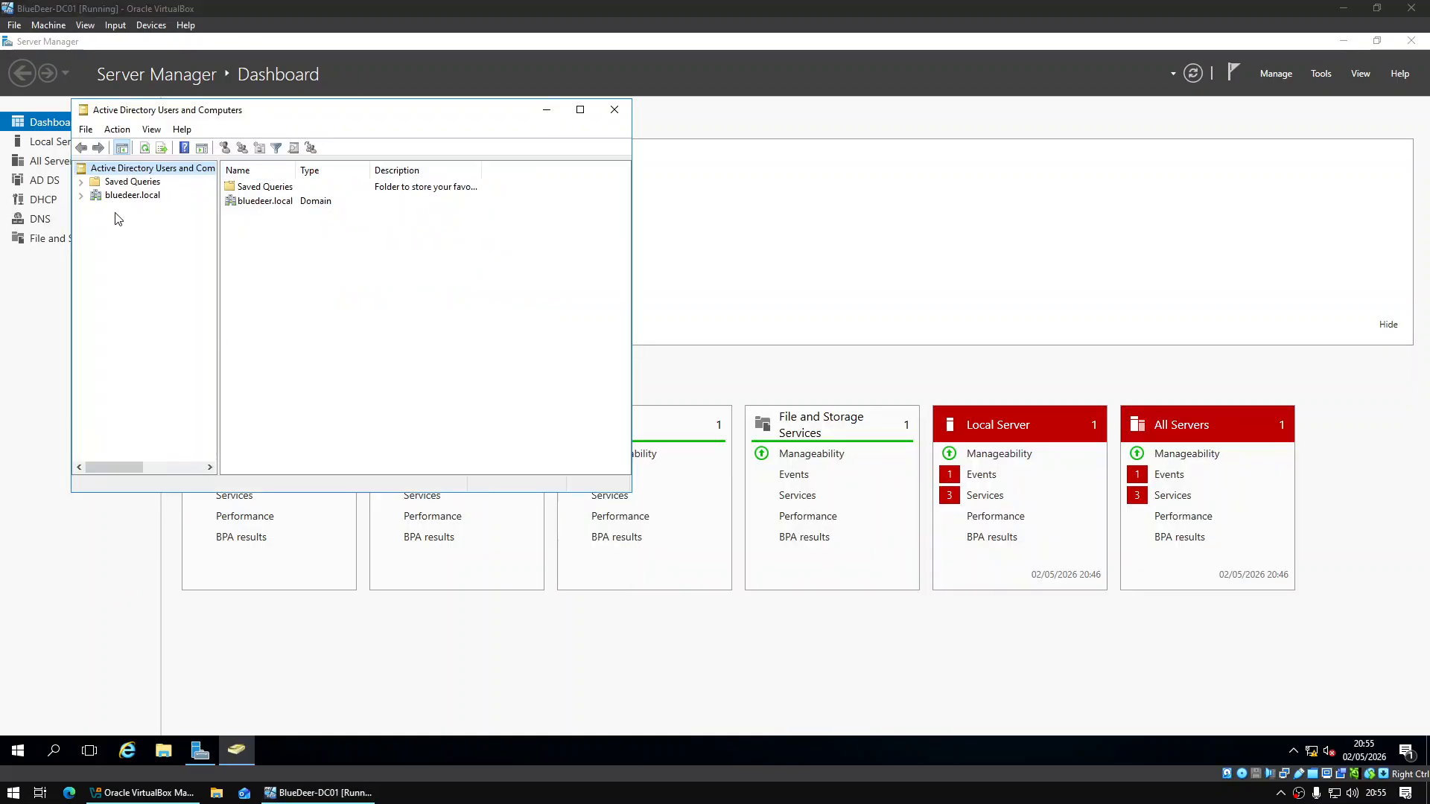
pyautogui.click(81, 197)
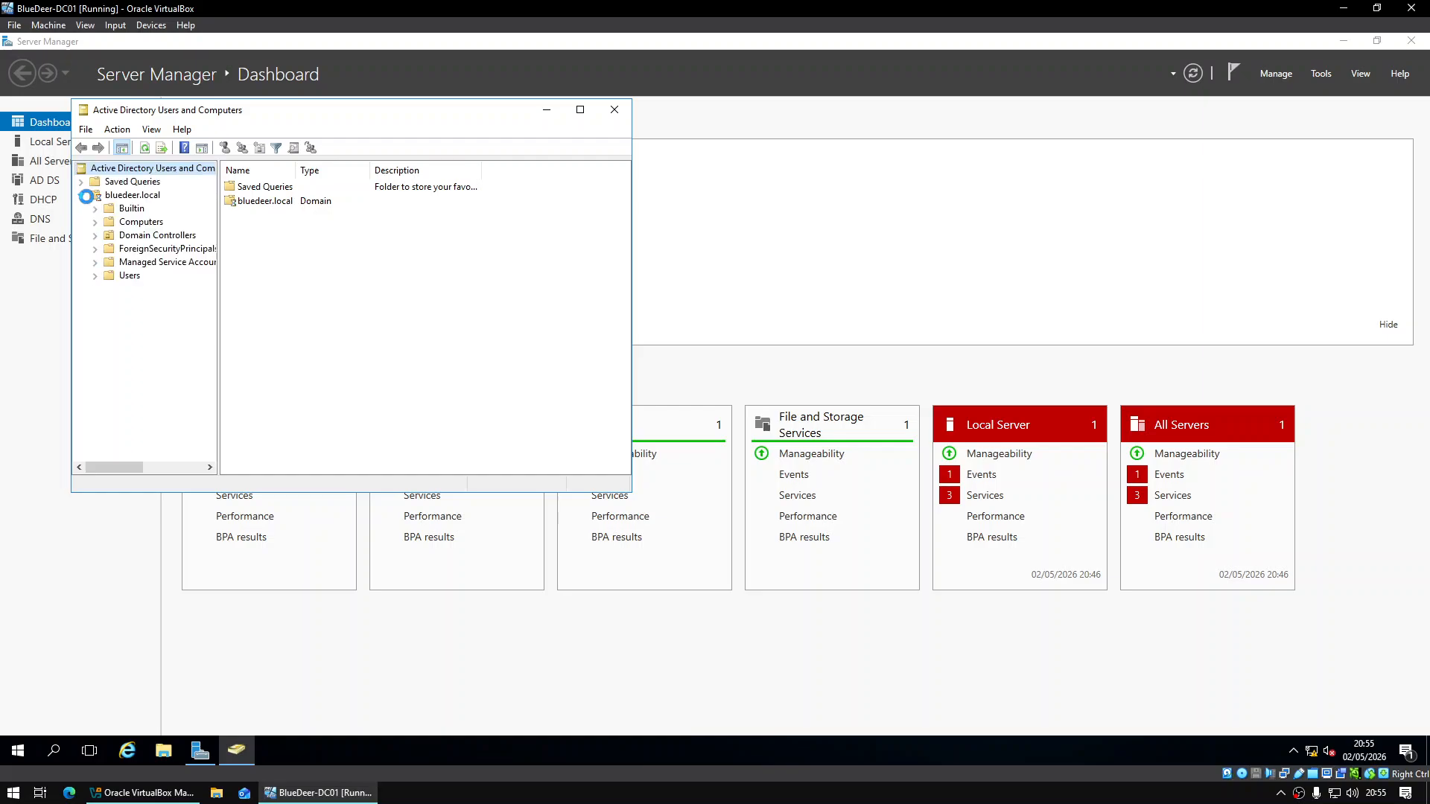
pyautogui.click(121, 198)
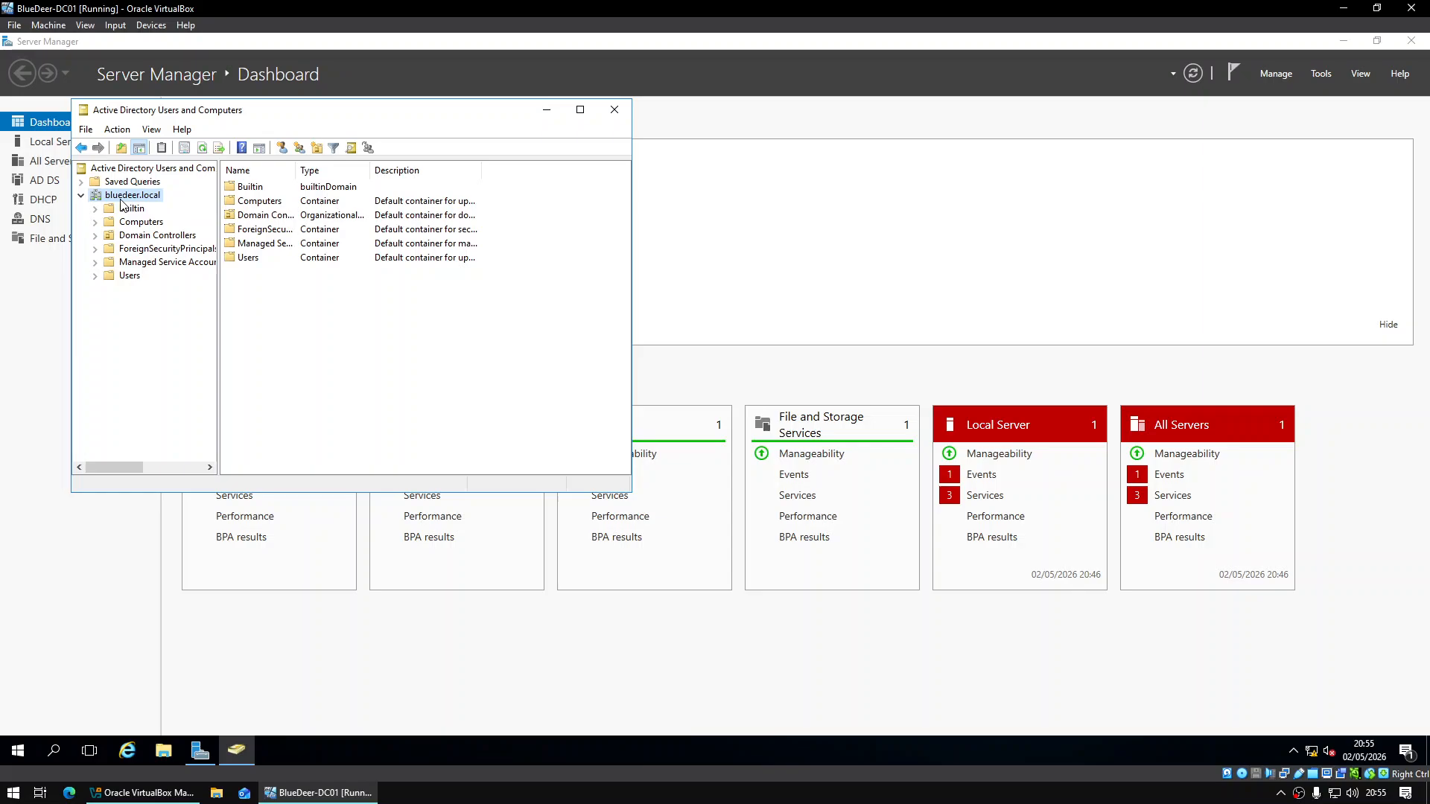
pyautogui.rightClick(121, 201)
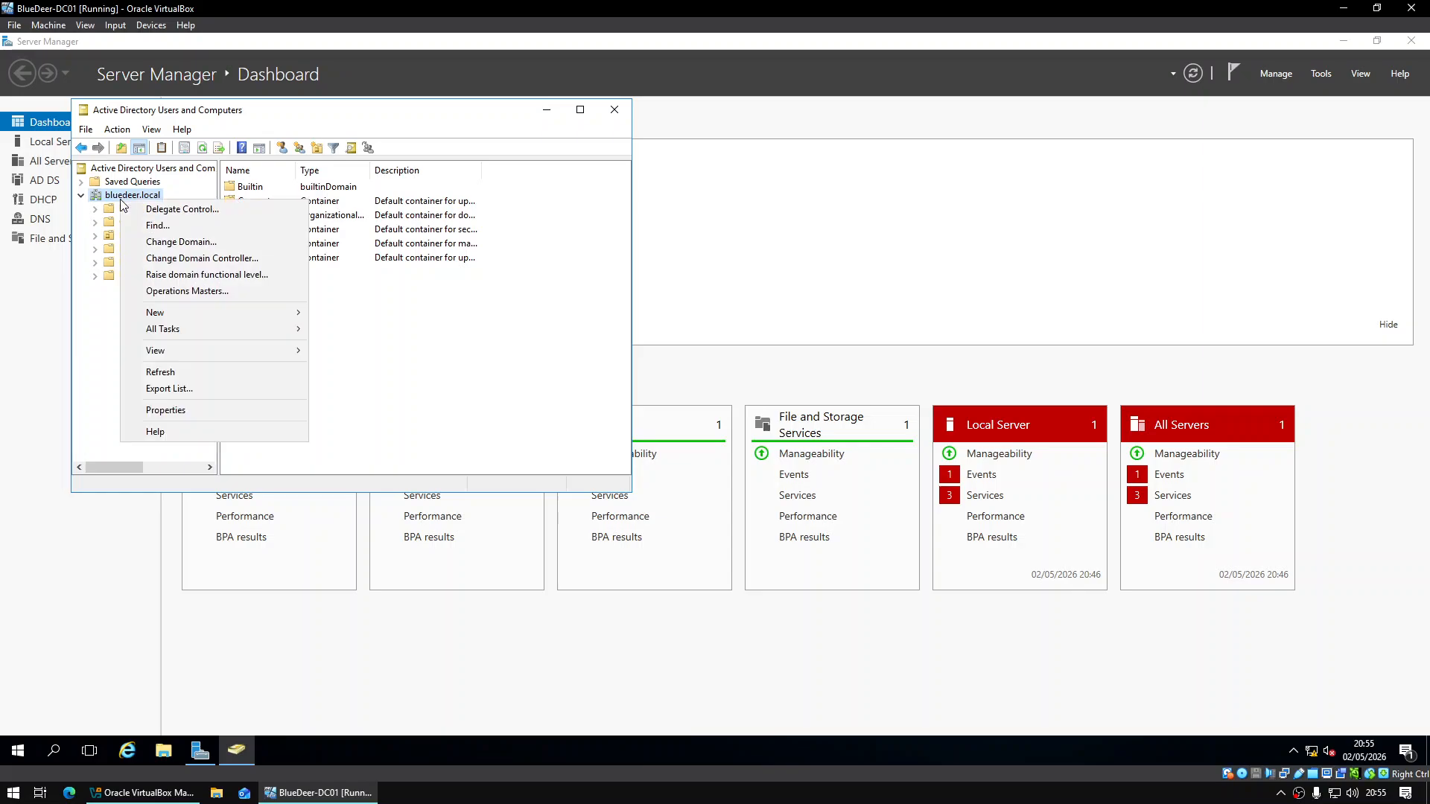
# Create organizational units Junior Staff, Managers and Directors under bluedeer.local
pyautogui.moveTo(204, 317)
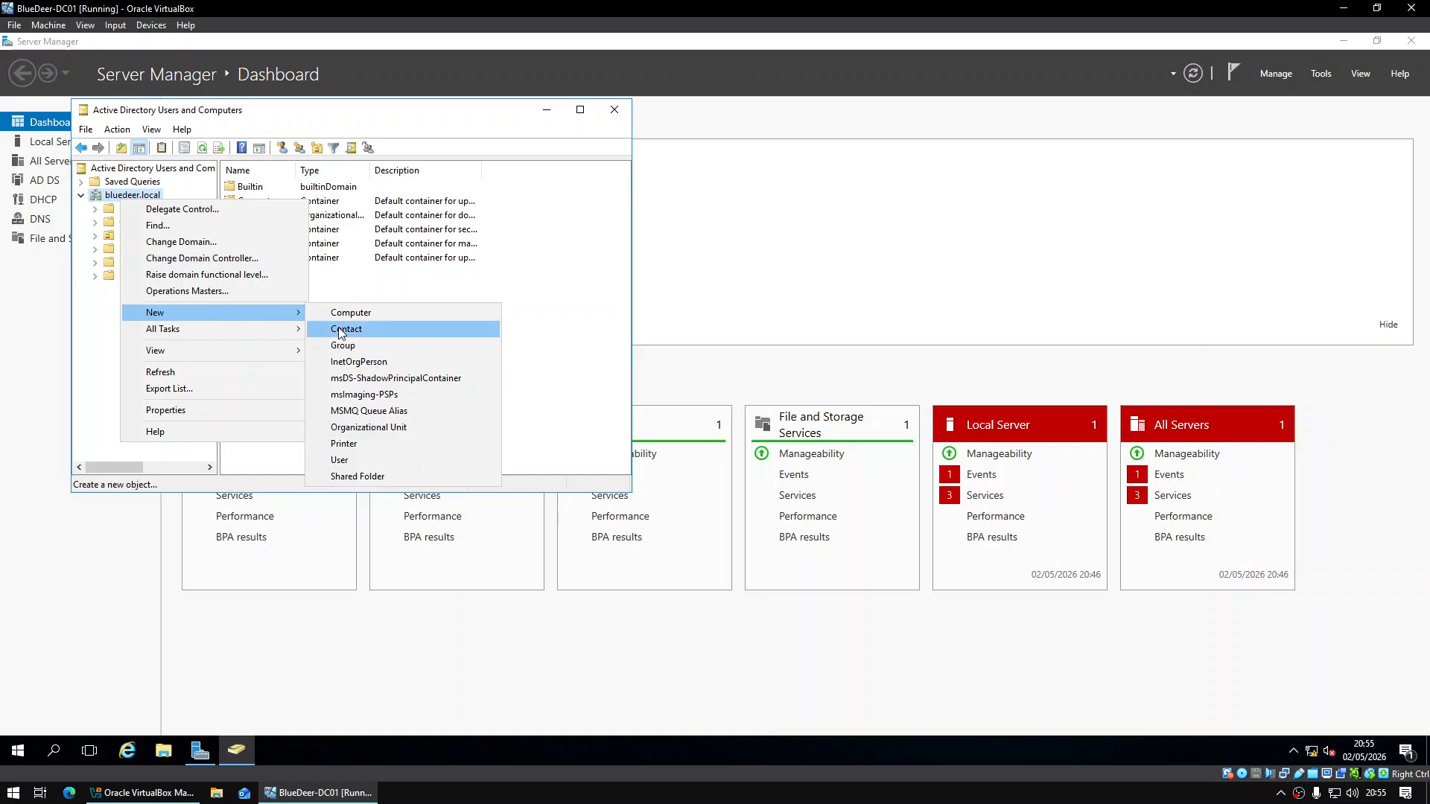
pyautogui.click(360, 428)
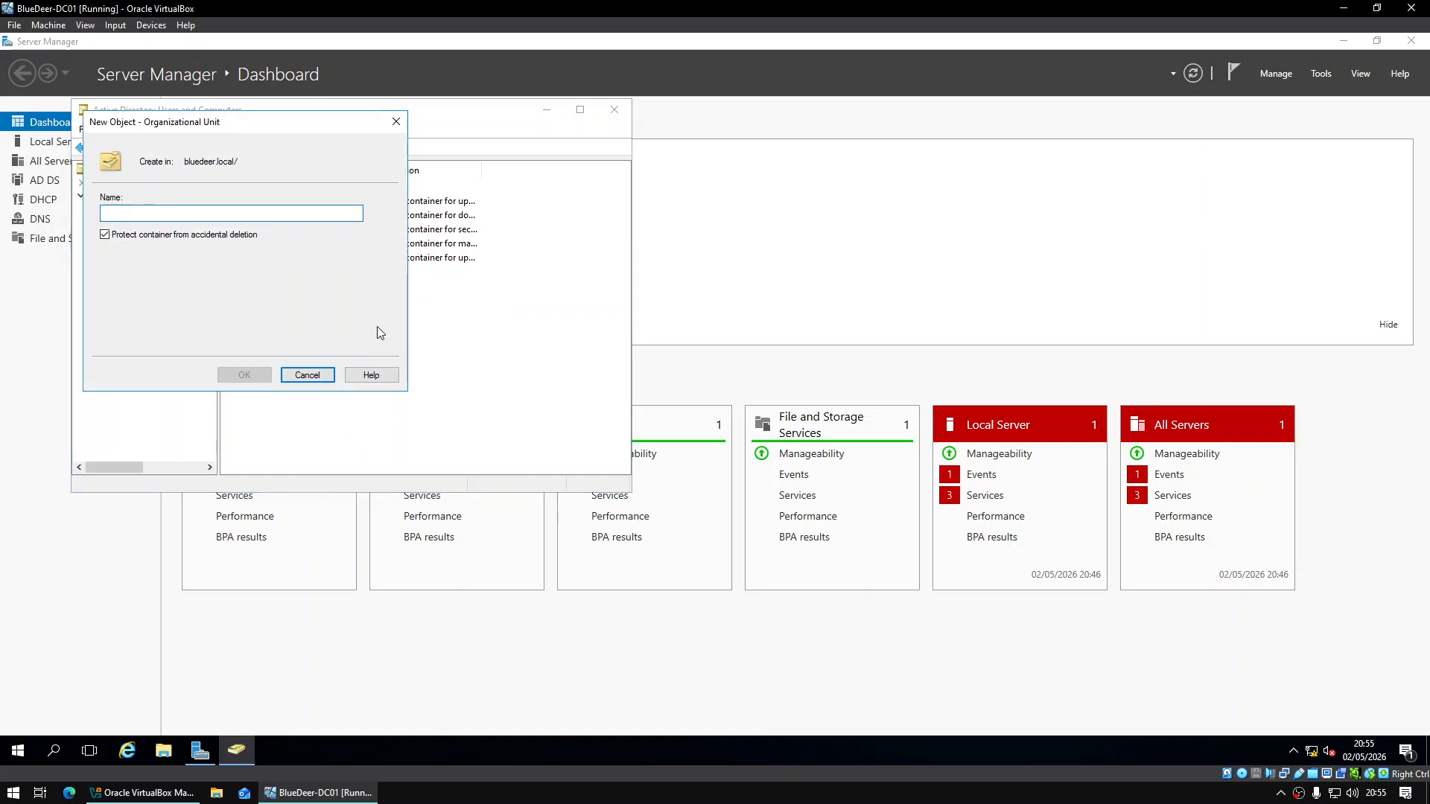
pyautogui.write('Junior Staff')
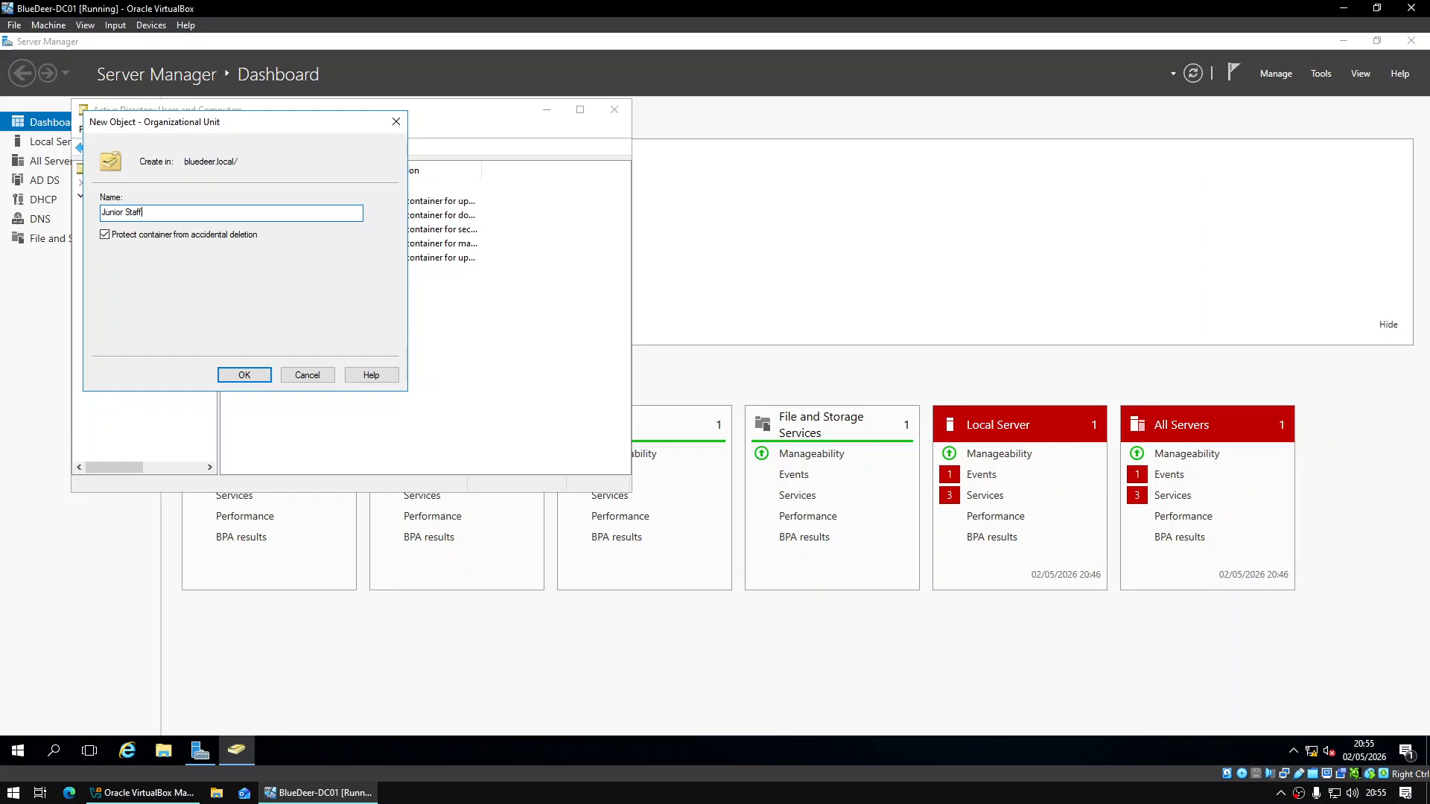
pyautogui.press('Return')
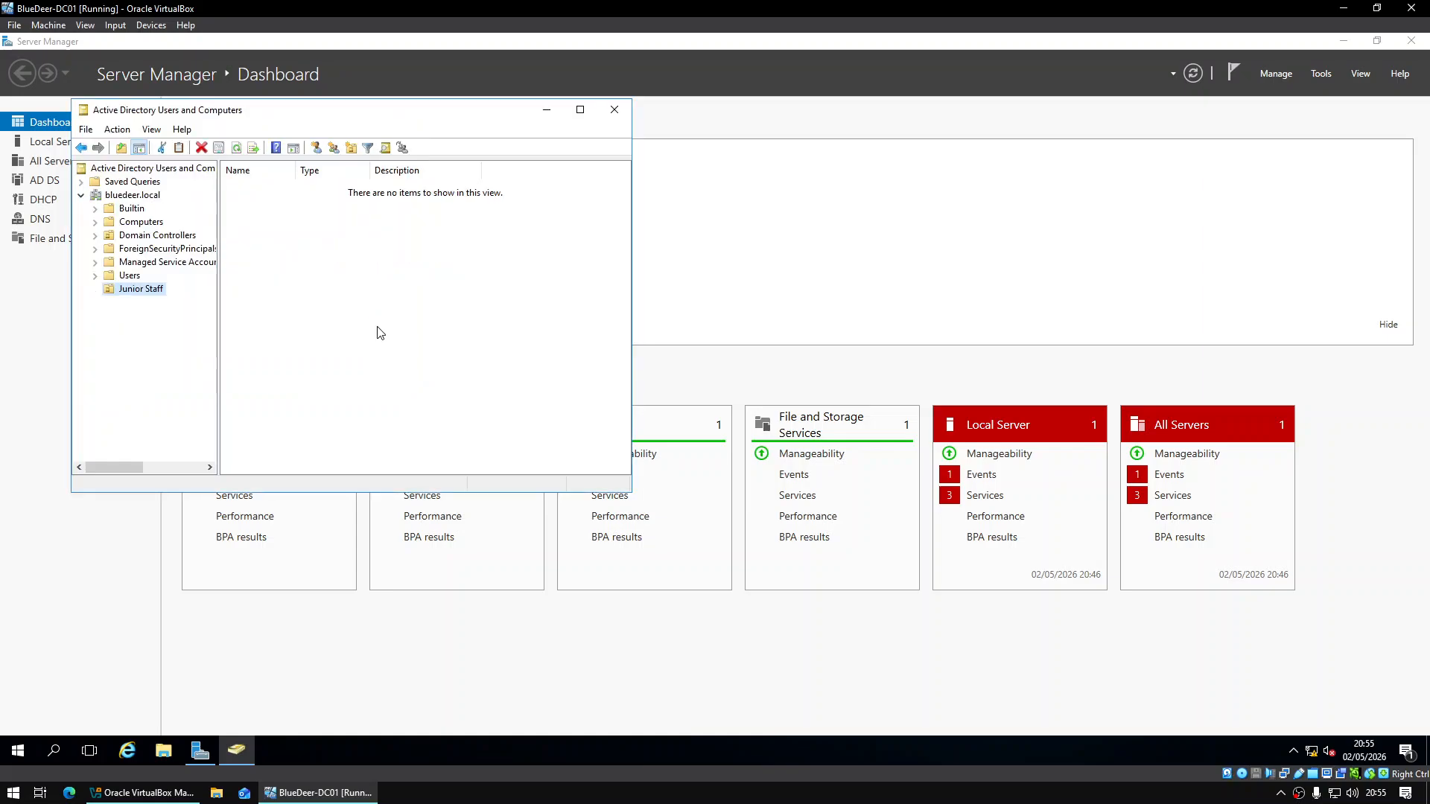
pyautogui.rightClick(149, 196)
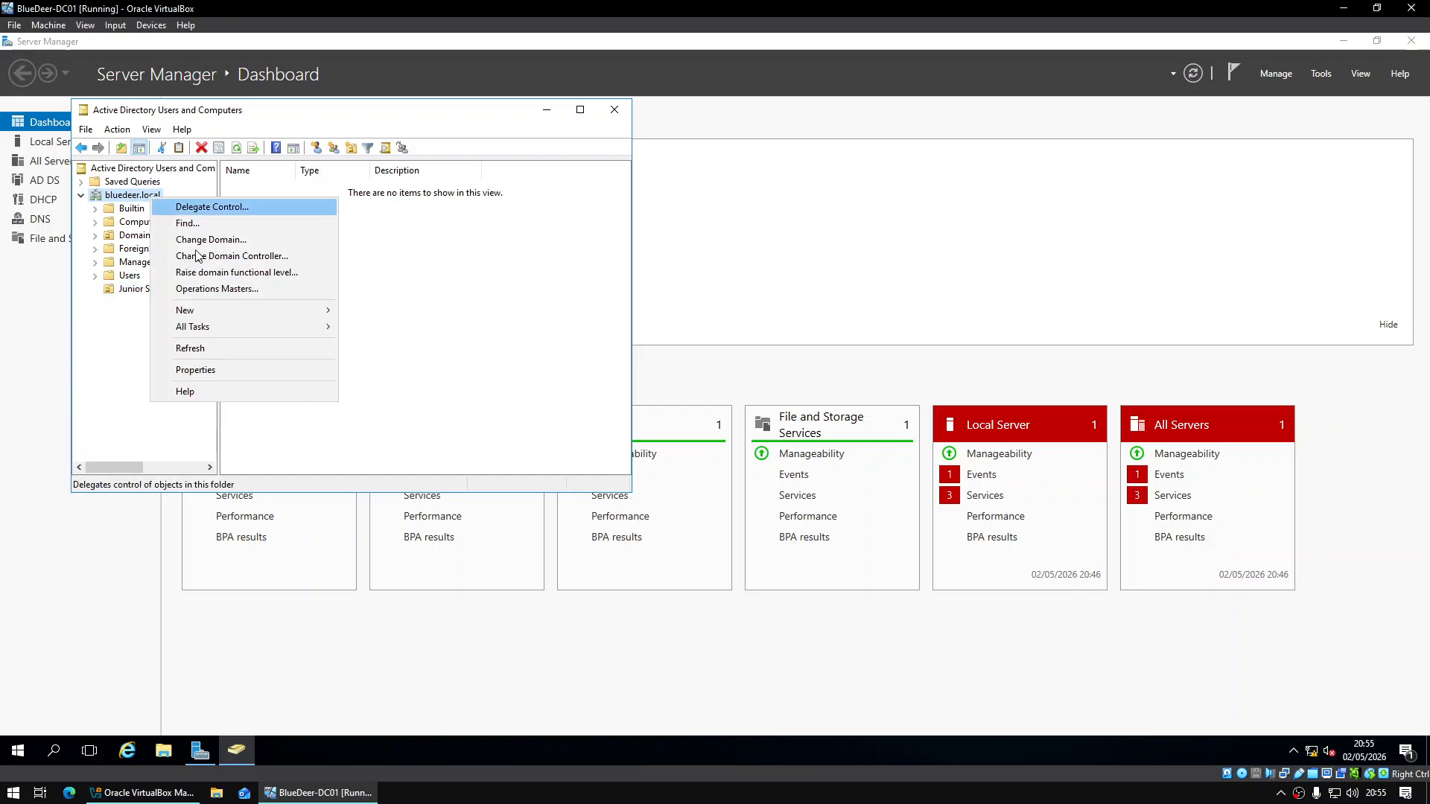
pyautogui.moveTo(268, 308)
pyautogui.click(405, 422)
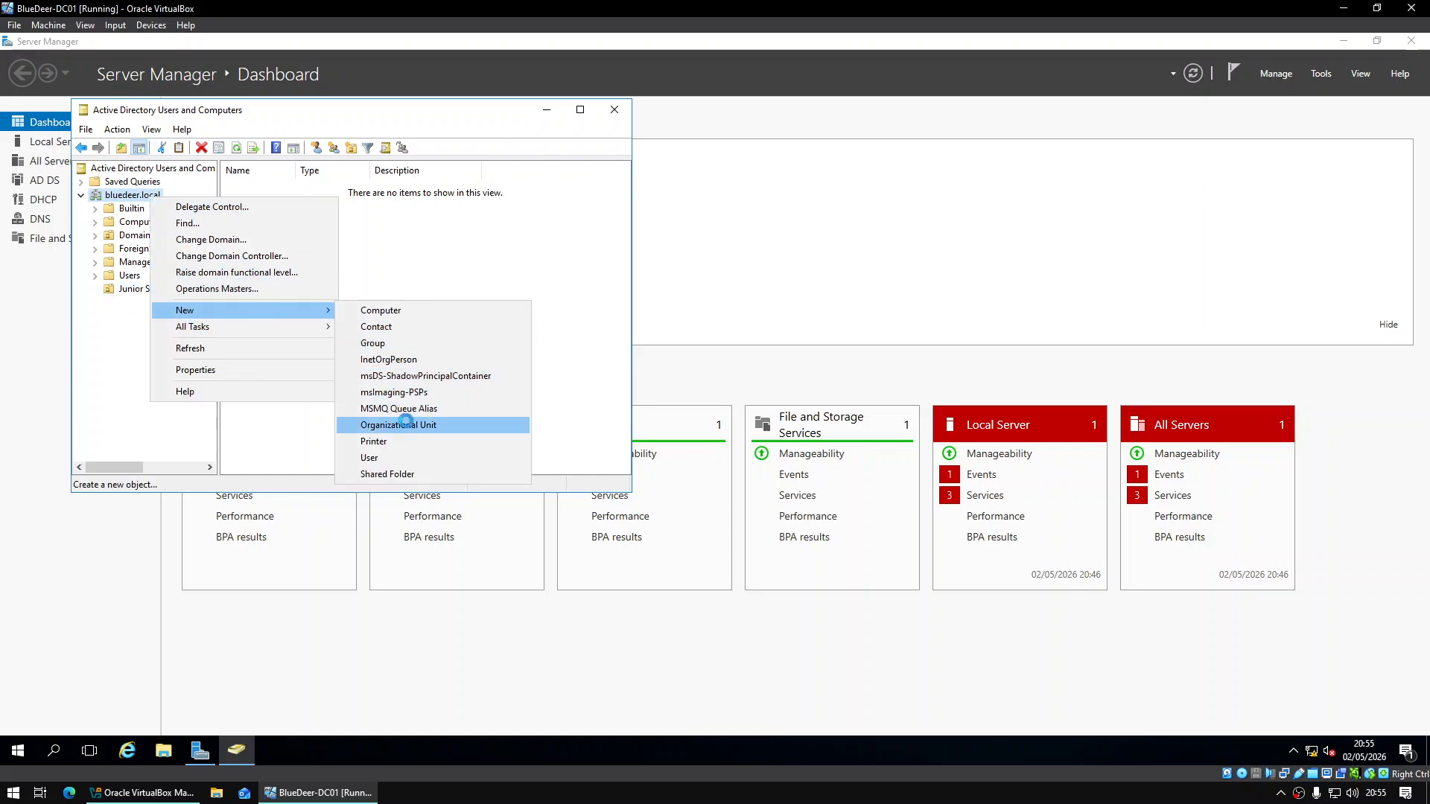
pyautogui.write('Manage')
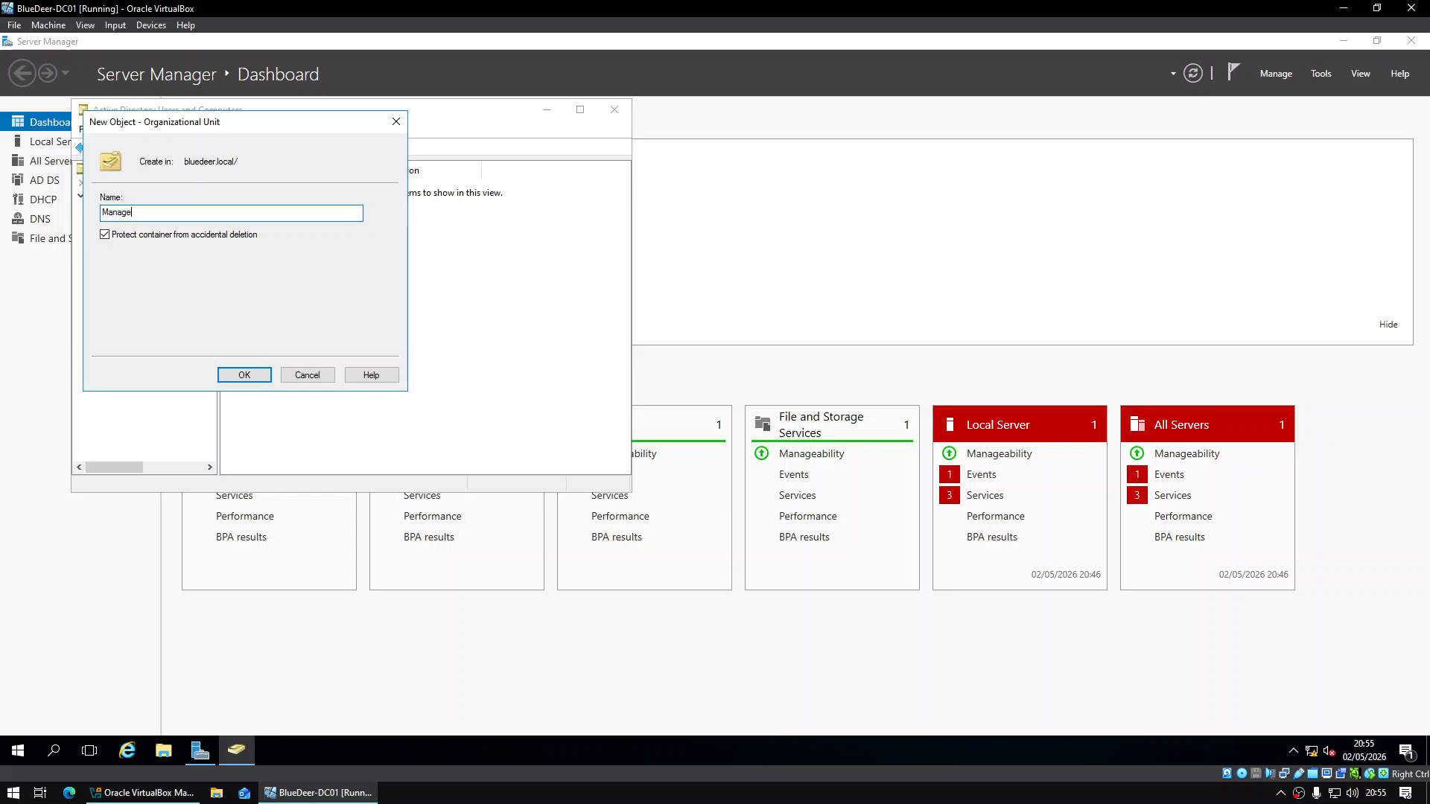
pyautogui.write('rs')
pyautogui.press('Return')
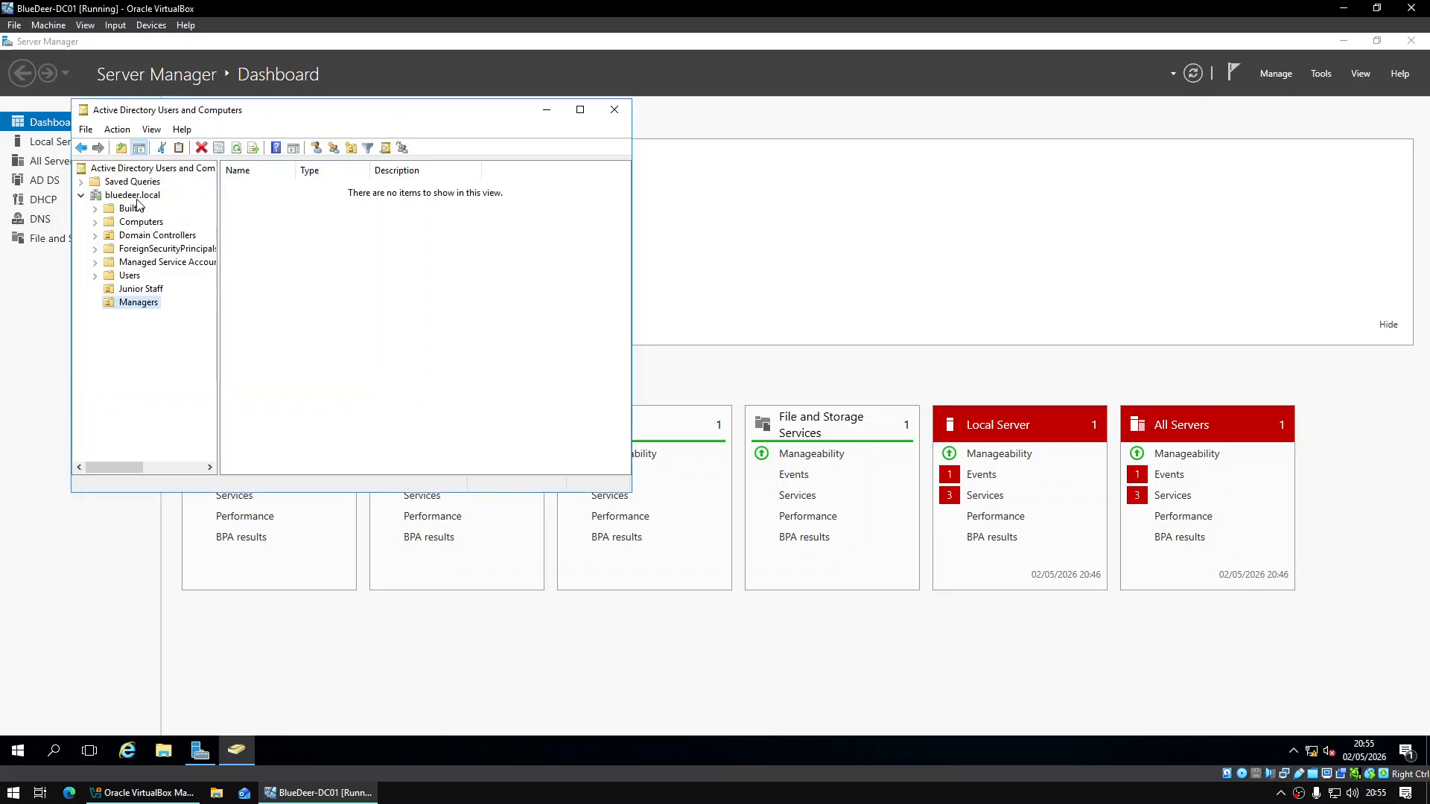
pyautogui.rightClick(142, 200)
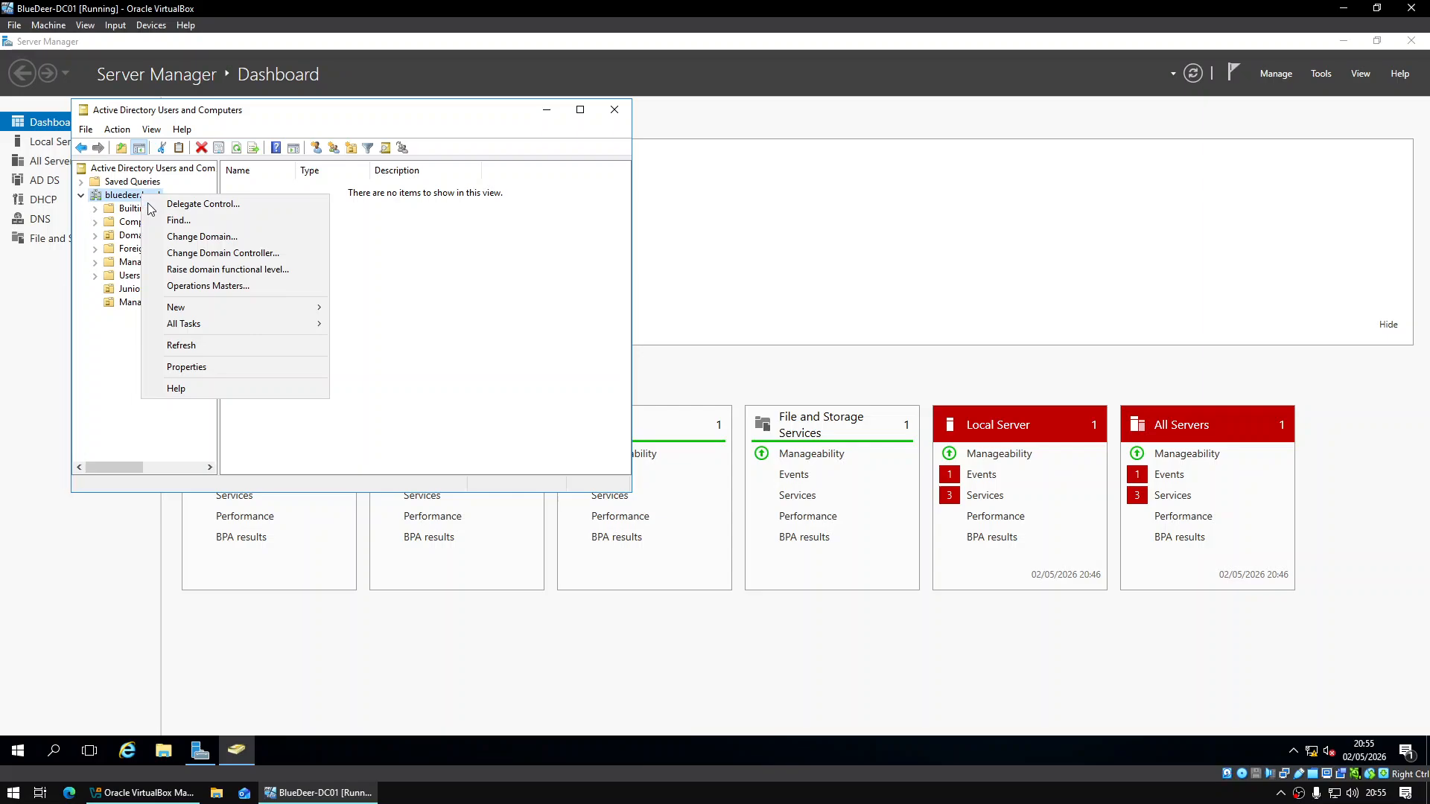
pyautogui.moveTo(268, 309)
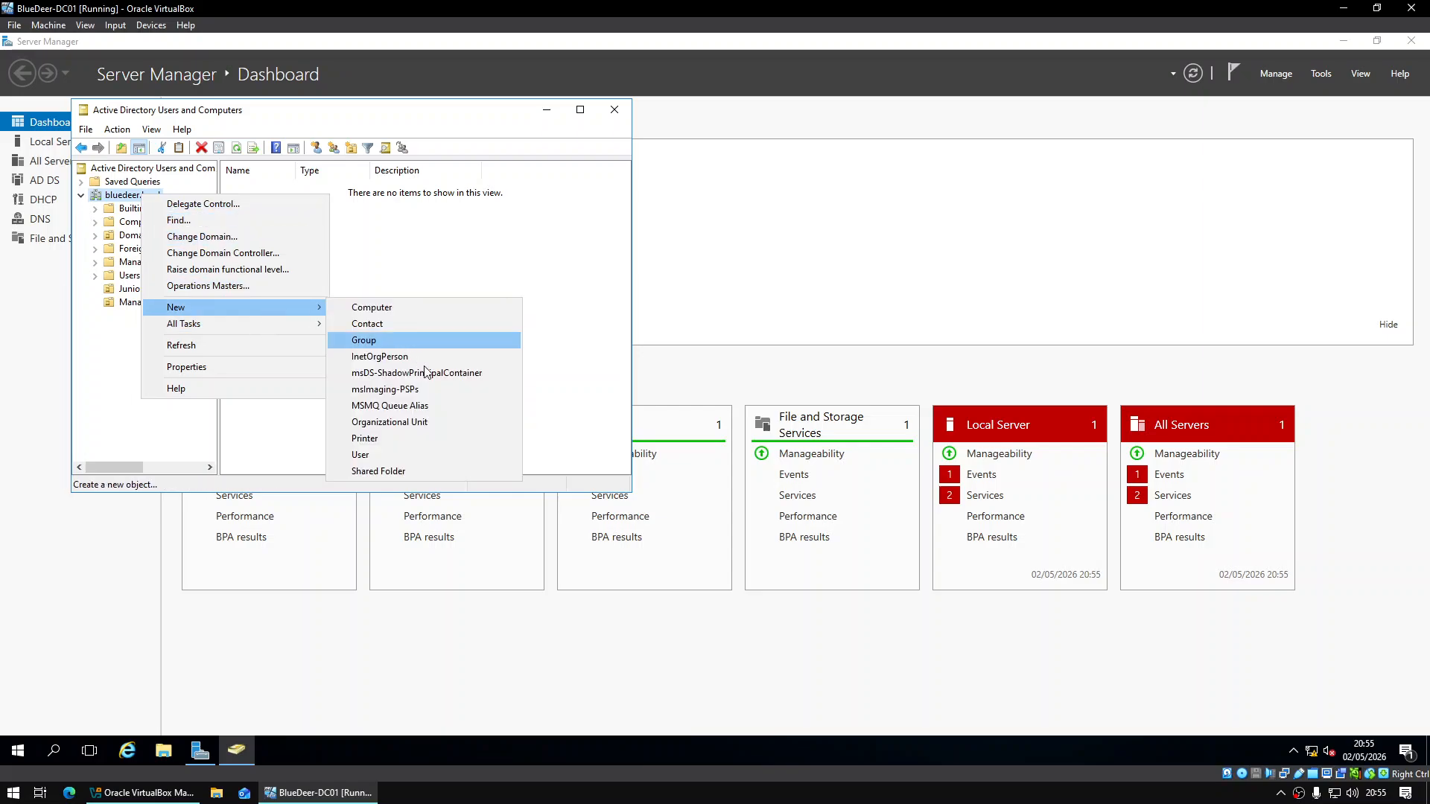
pyautogui.click(437, 421)
pyautogui.write('D')
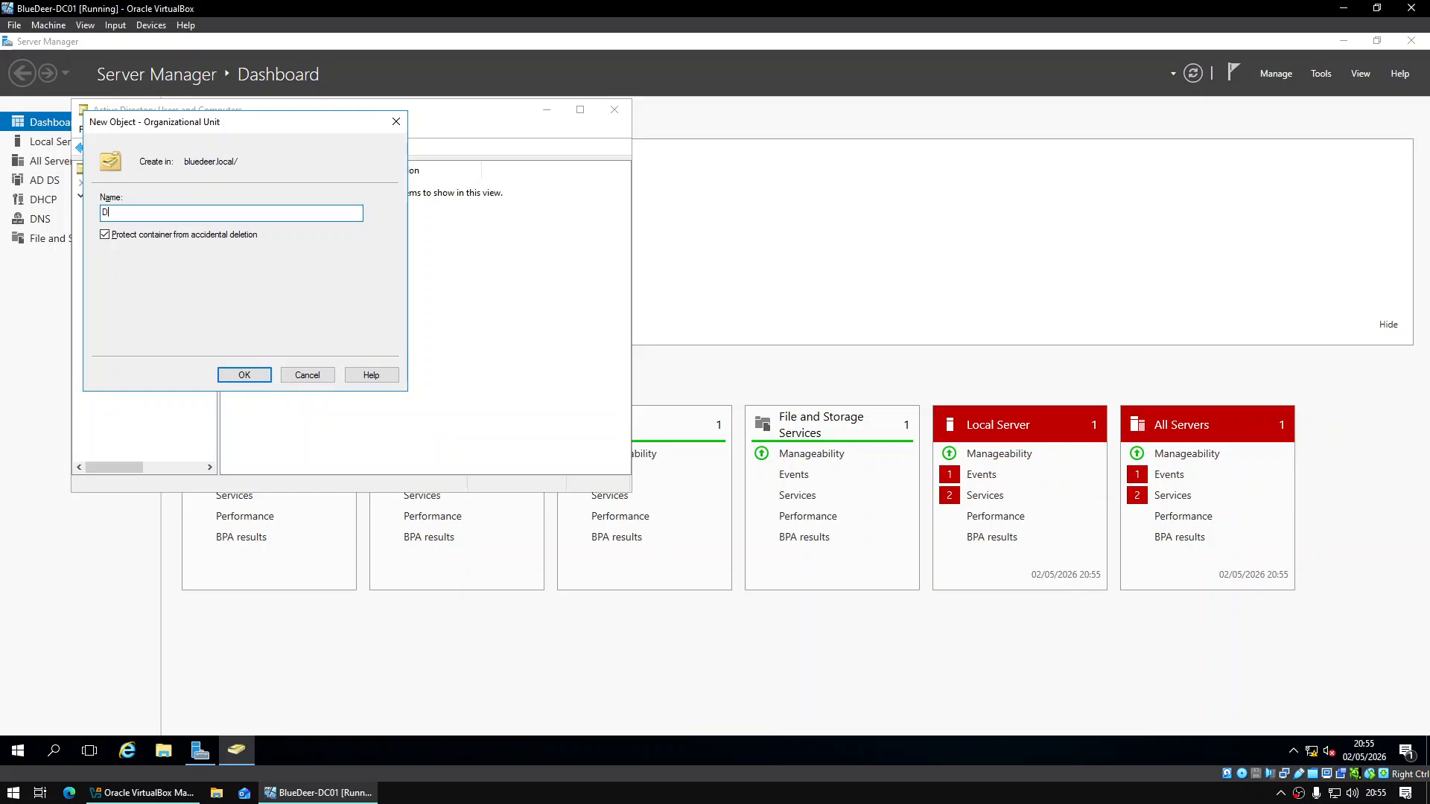
pyautogui.write('irectors')
pyautogui.press('Return')
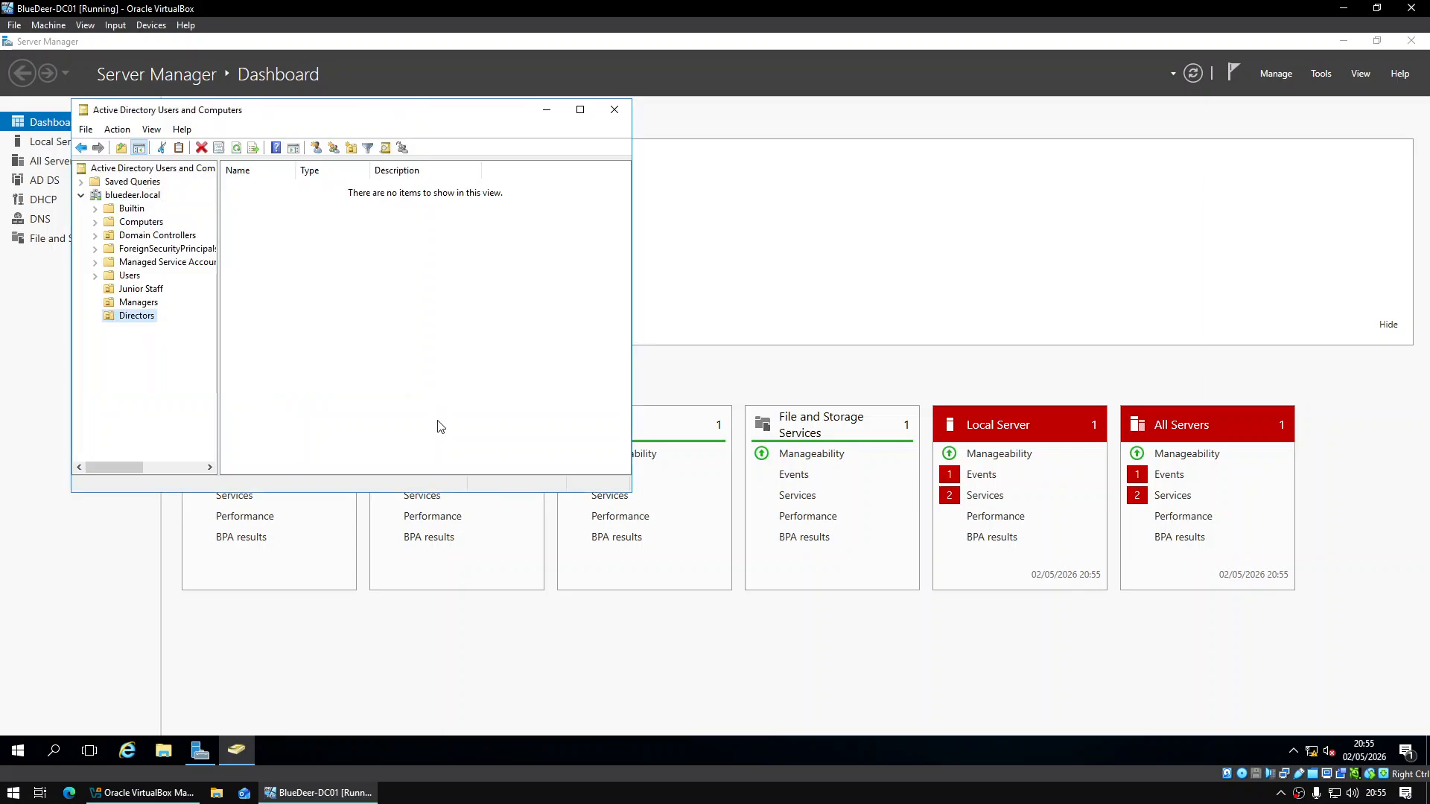
# Start a new user Junior Test in Junior Staff with logon name jtest
pyautogui.rightClick(139, 293)
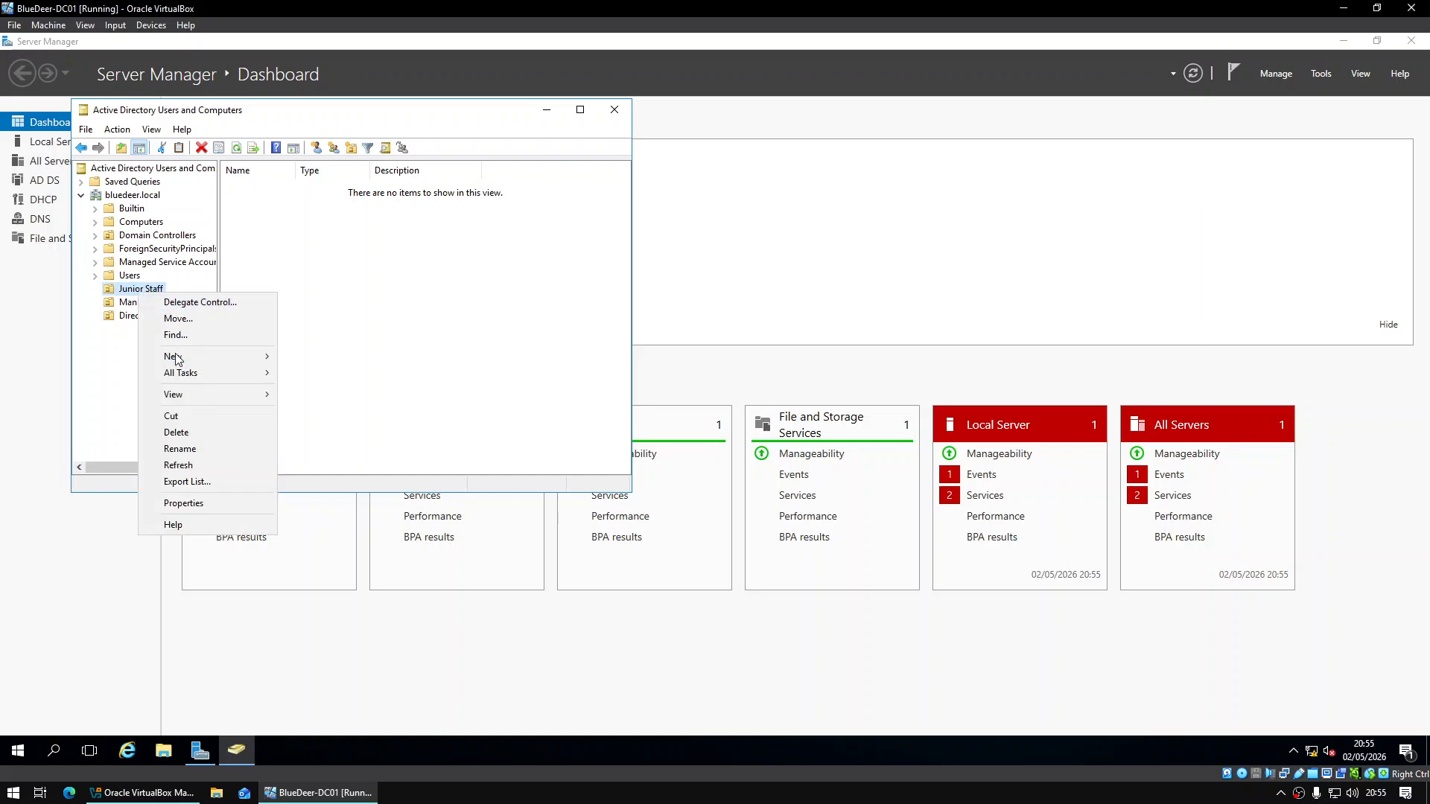
pyautogui.moveTo(180, 359)
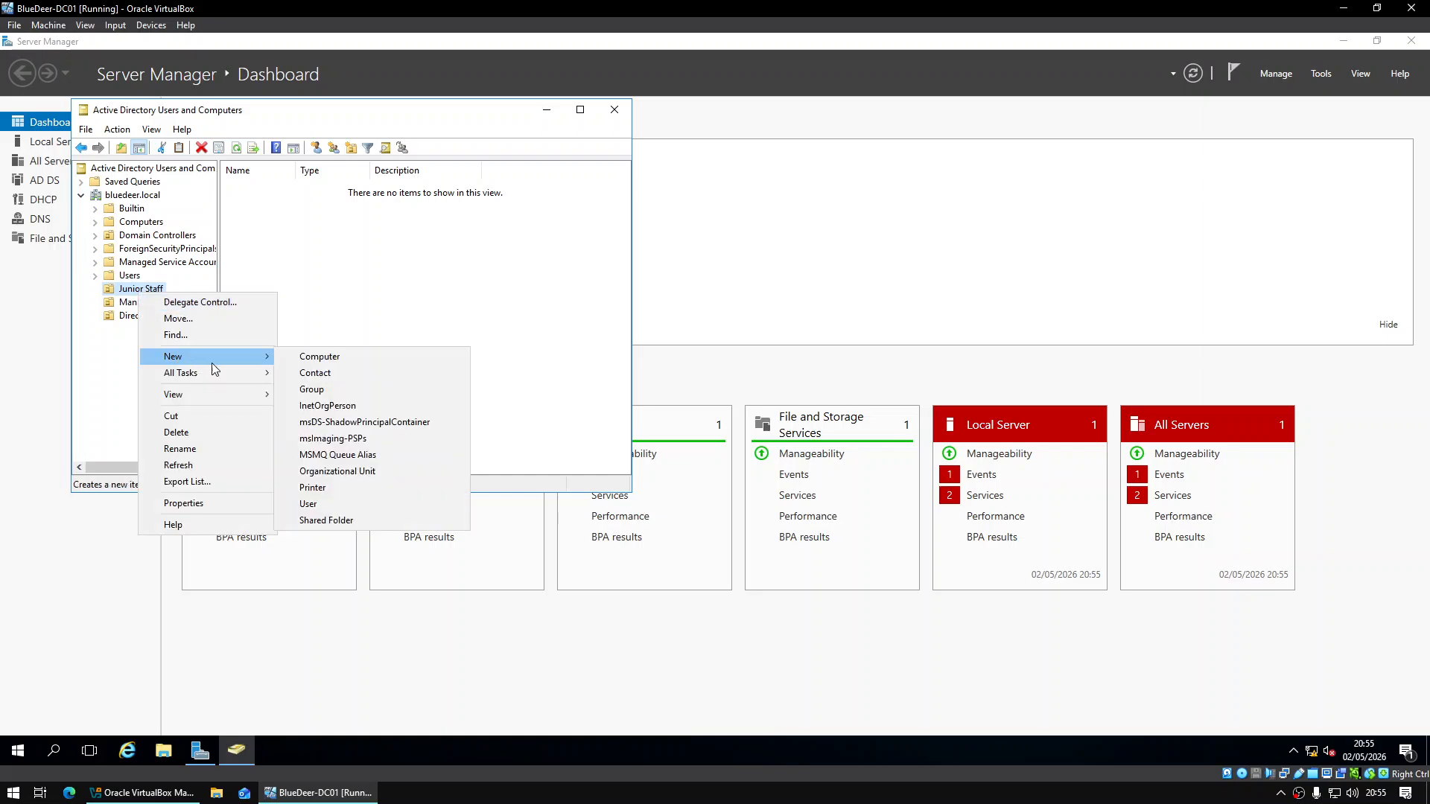
pyautogui.click(368, 503)
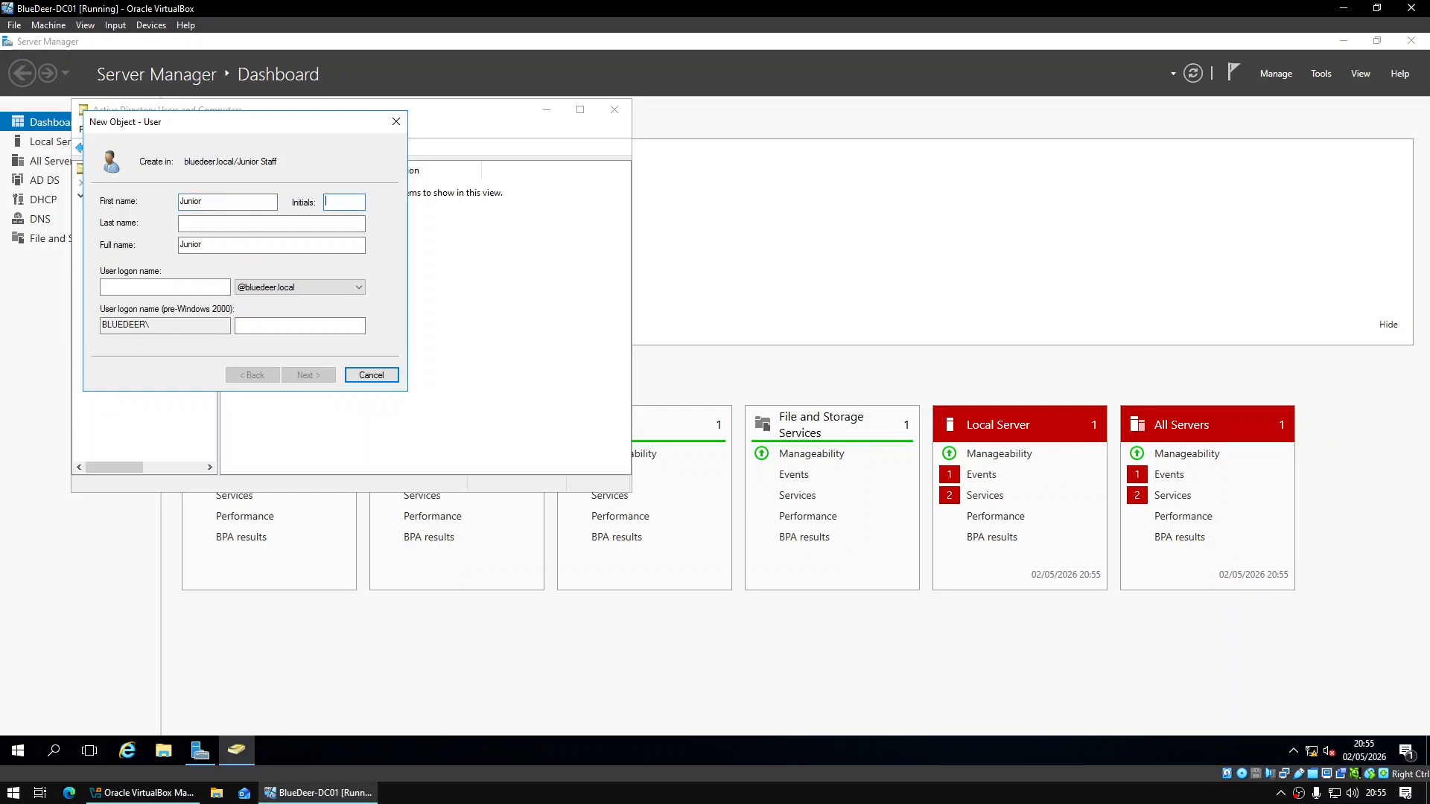
pyautogui.write('Test')
pyautogui.click(203, 293)
pyautogui.write('jtest')
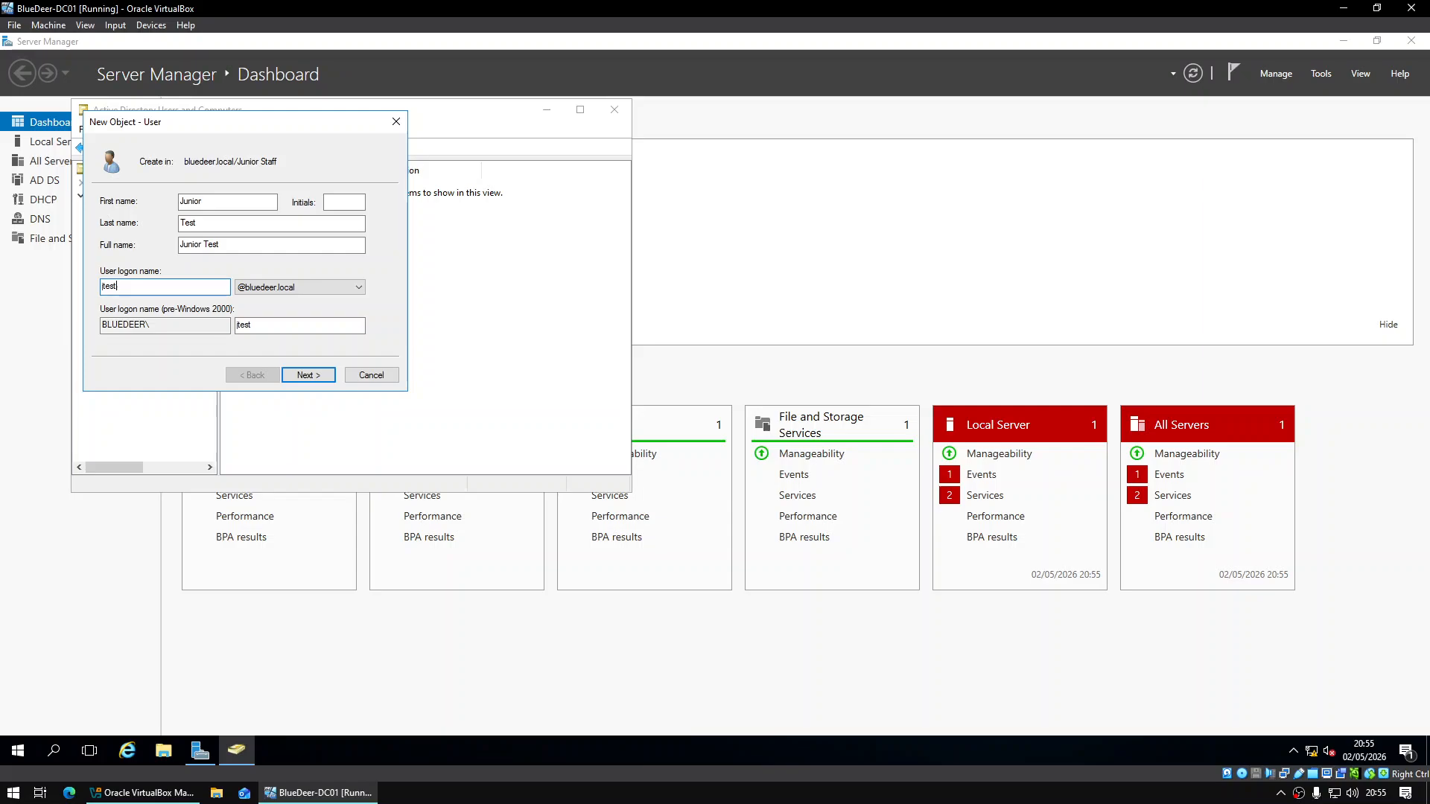
pyautogui.click(323, 375)
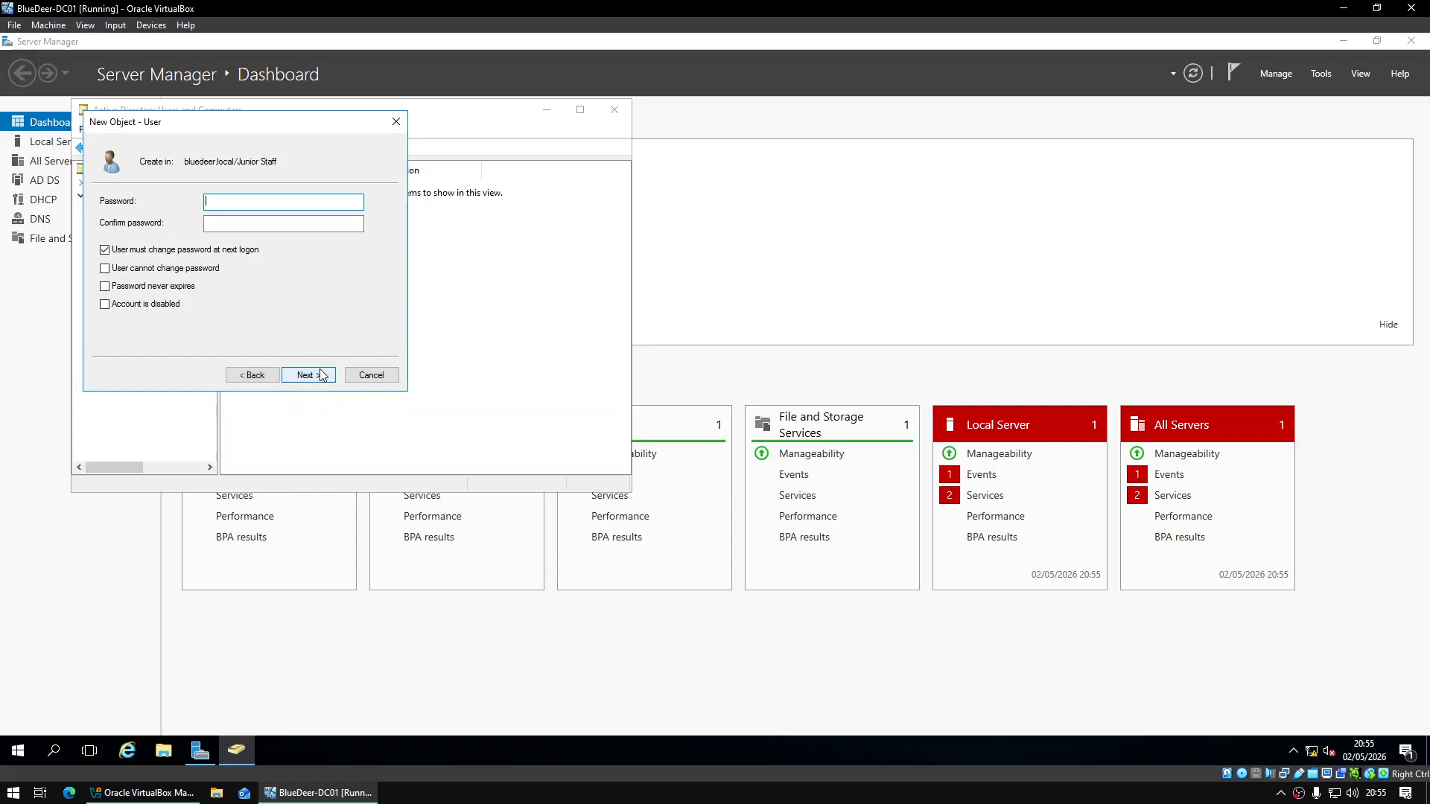
# Set and confirm the user's password, make it never expire, and finish the account
pyautogui.press('capslock')
pyautogui.write('•••••••••')
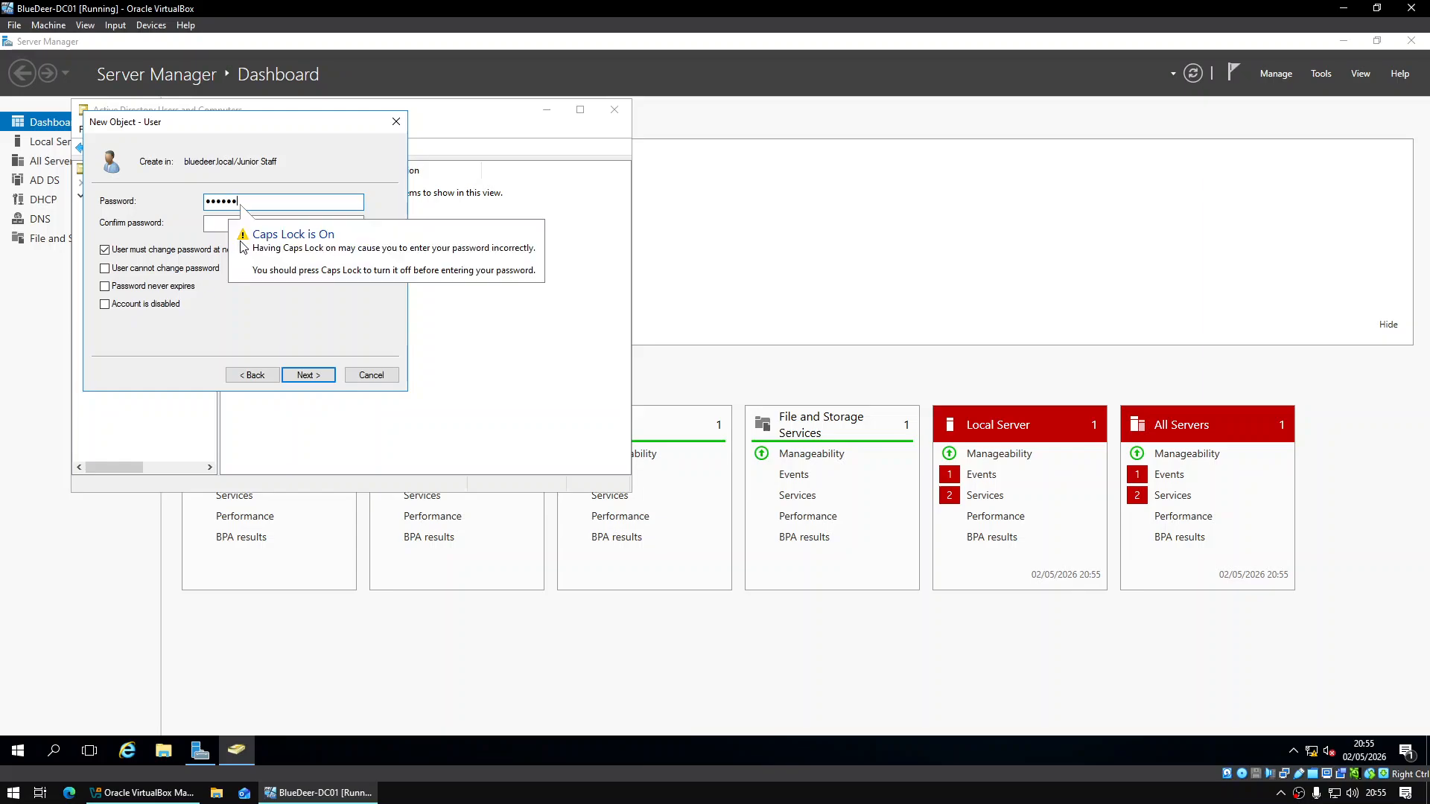
pyautogui.write('•••••')
pyautogui.press('Tab')
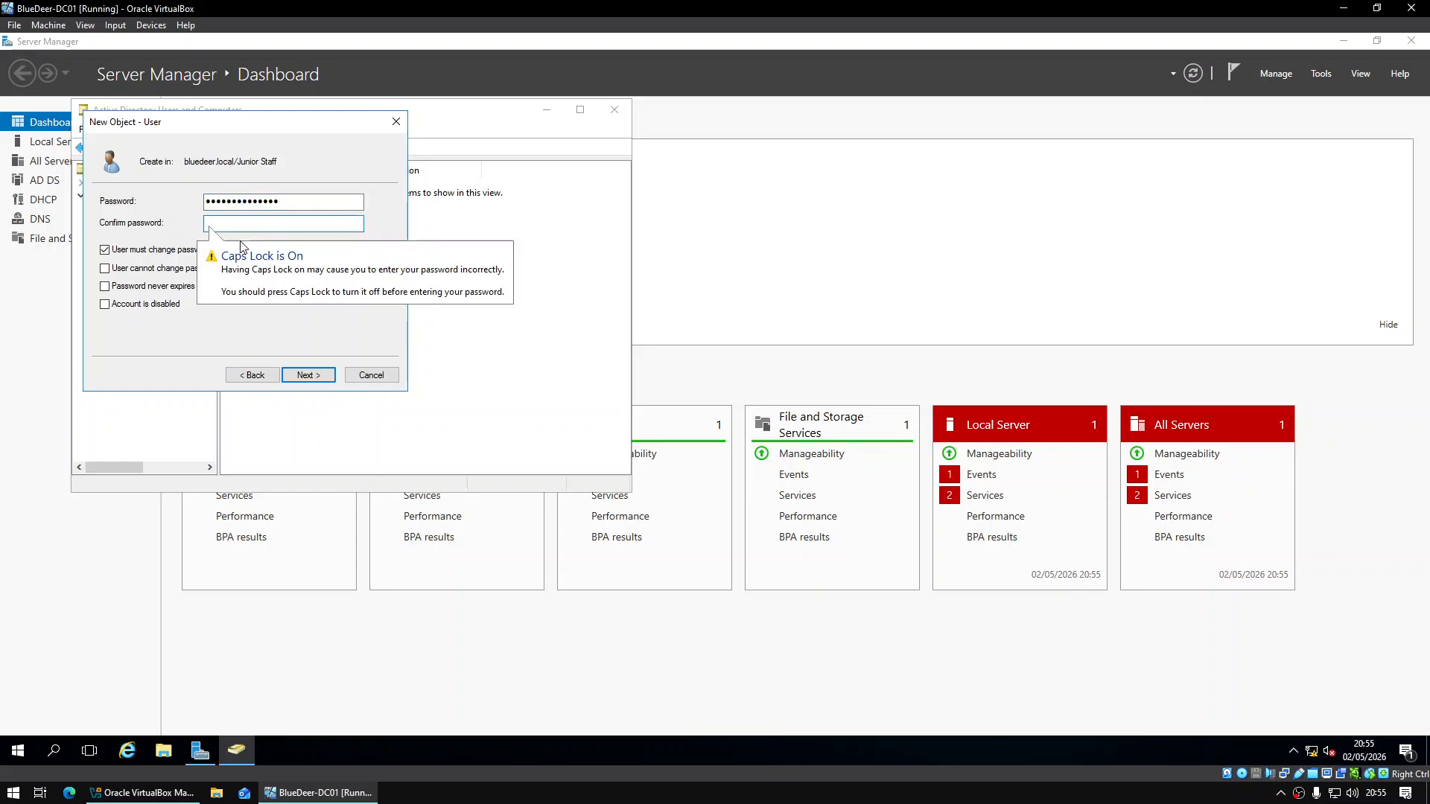
pyautogui.write('••••••••••••')
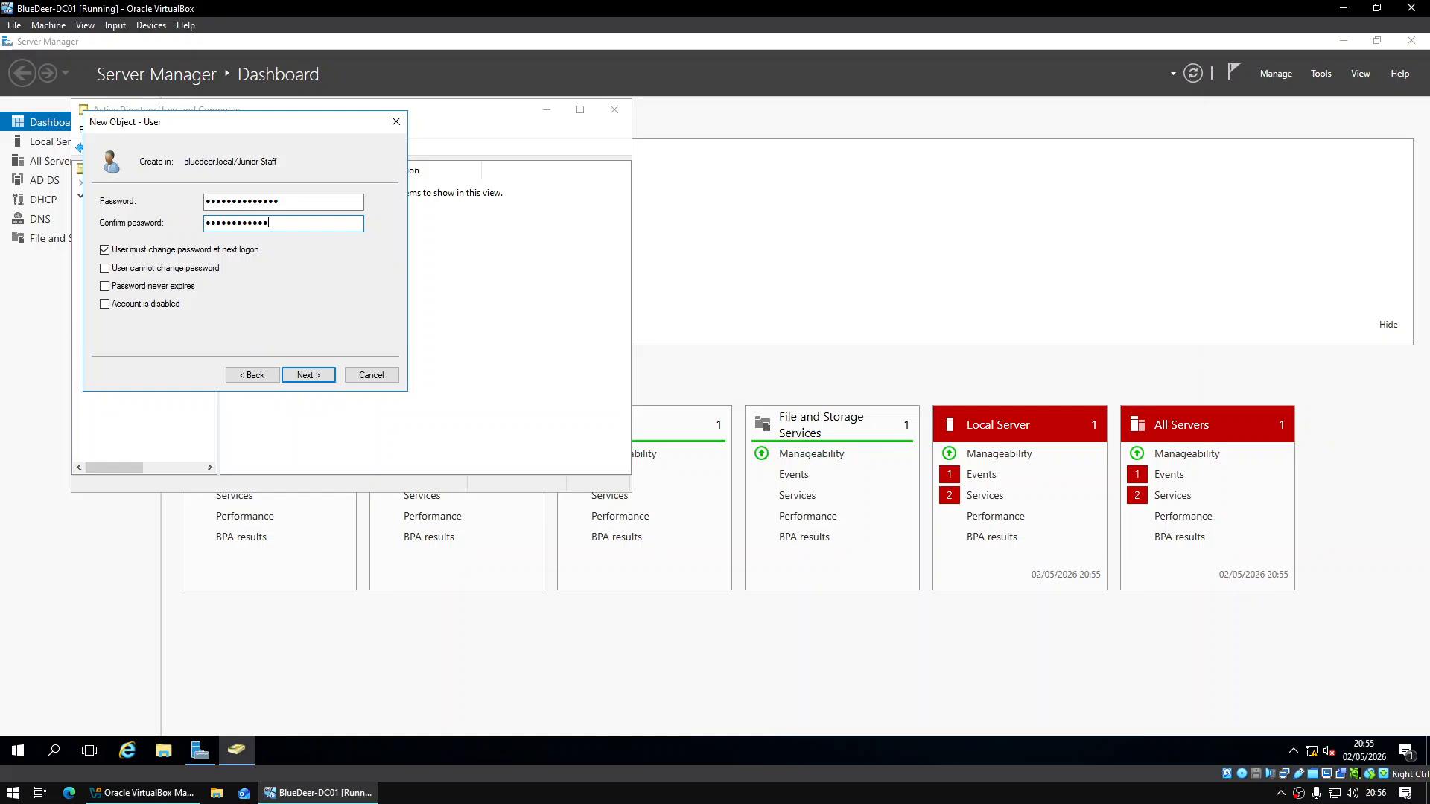
pyautogui.write('••')
pyautogui.click(119, 286)
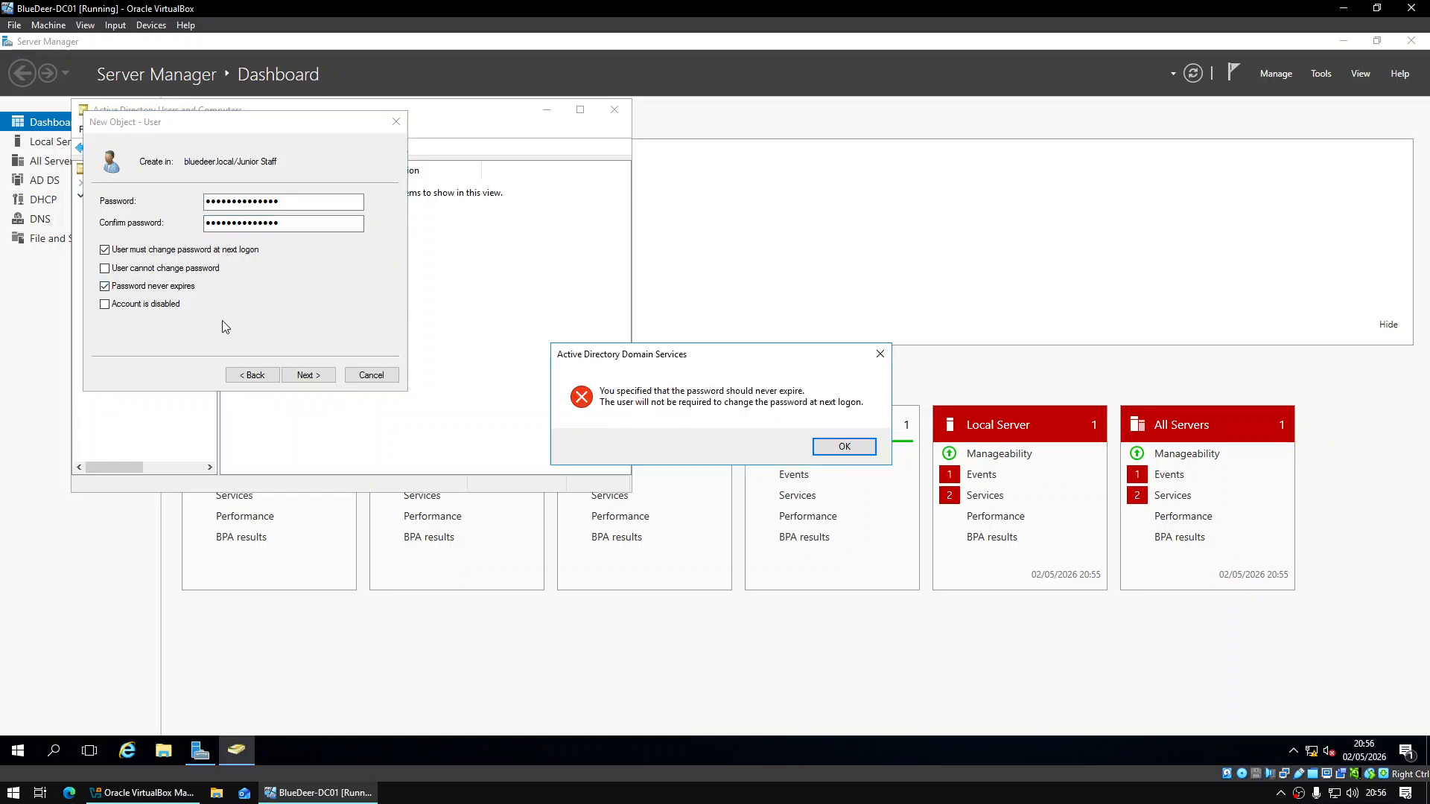
pyautogui.click(841, 446)
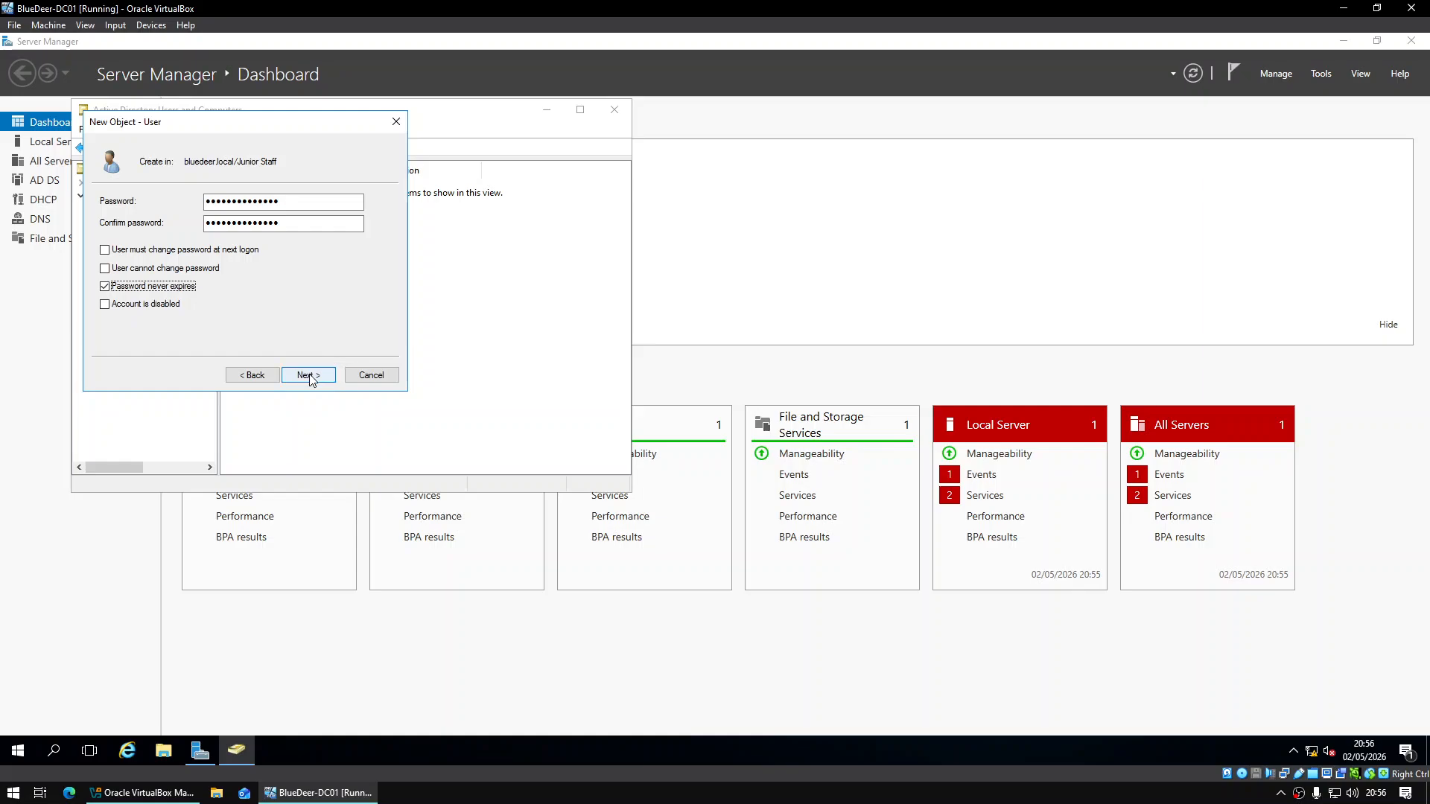
pyautogui.click(312, 377)
pyautogui.click(308, 376)
# Start a new user Manager Test in Managers with logon name mtest
pyautogui.rightClick(149, 304)
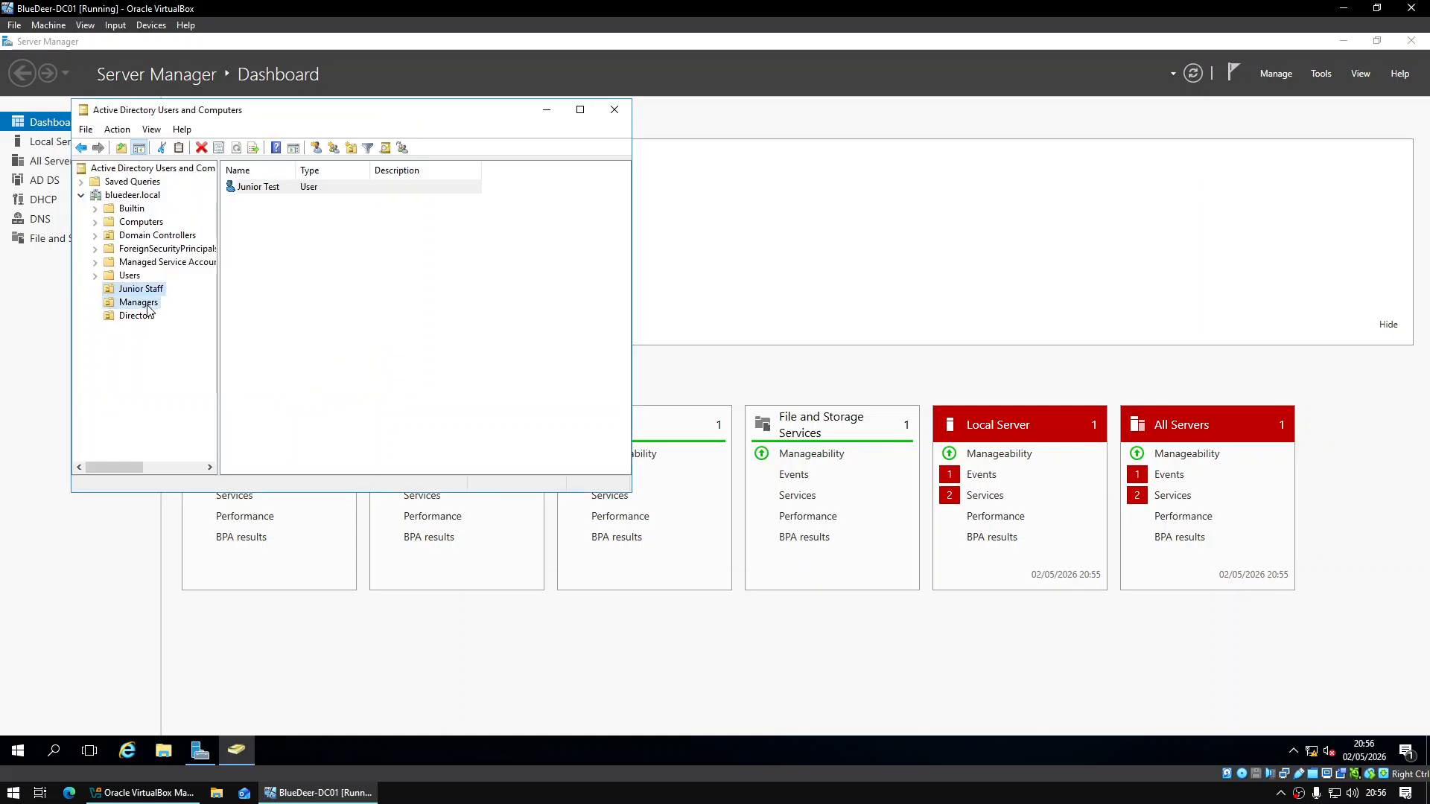
pyautogui.moveTo(246, 369)
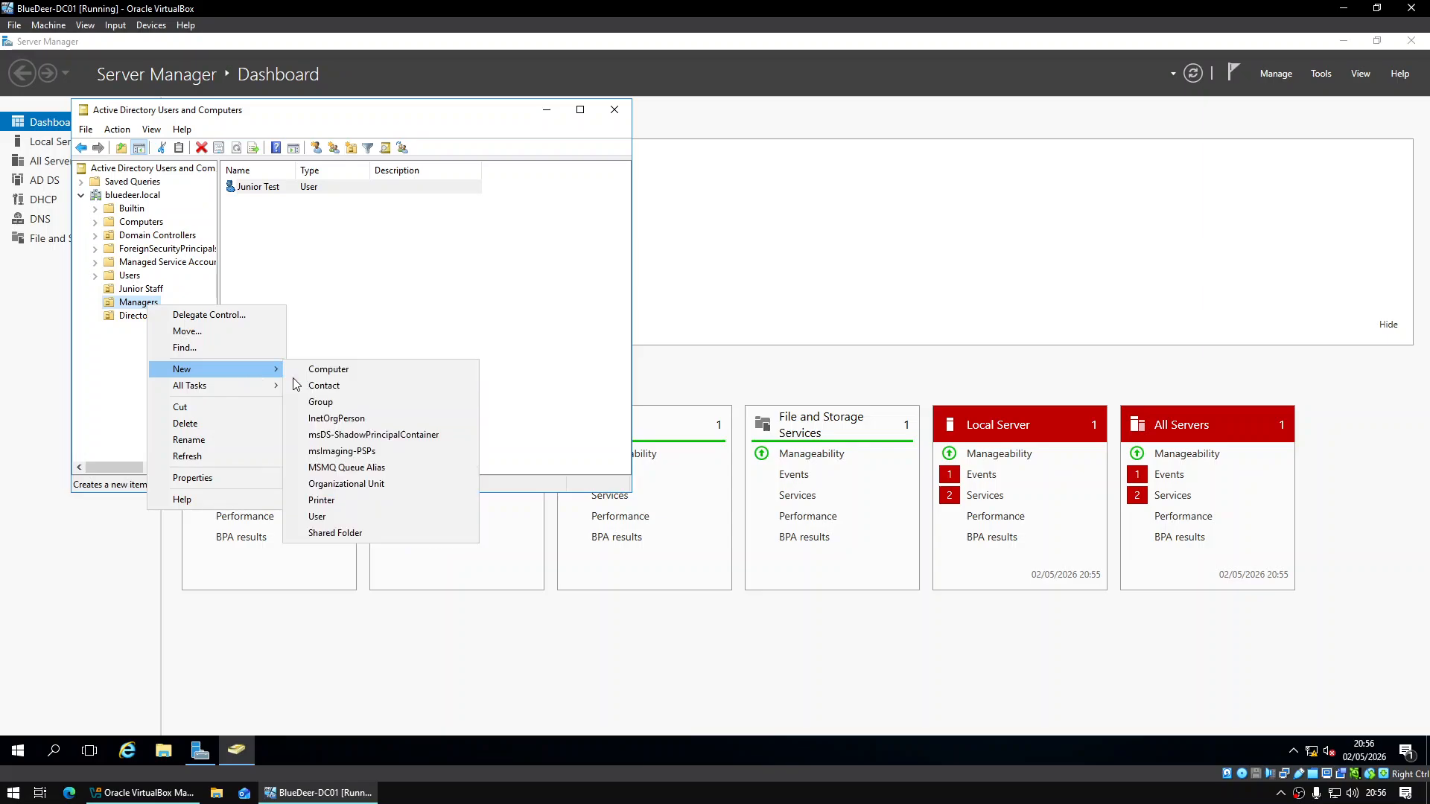
pyautogui.click(358, 519)
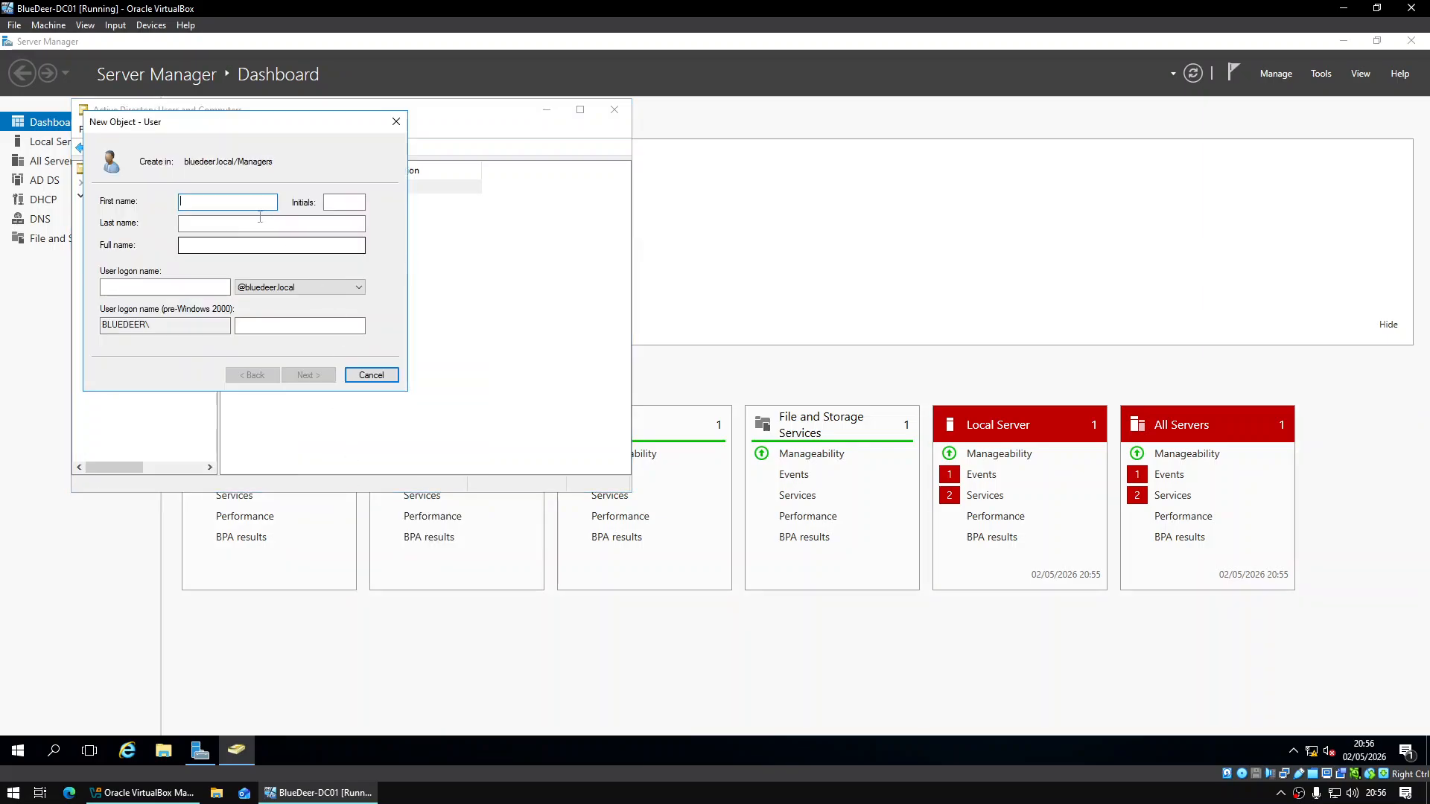
pyautogui.write('Manage')
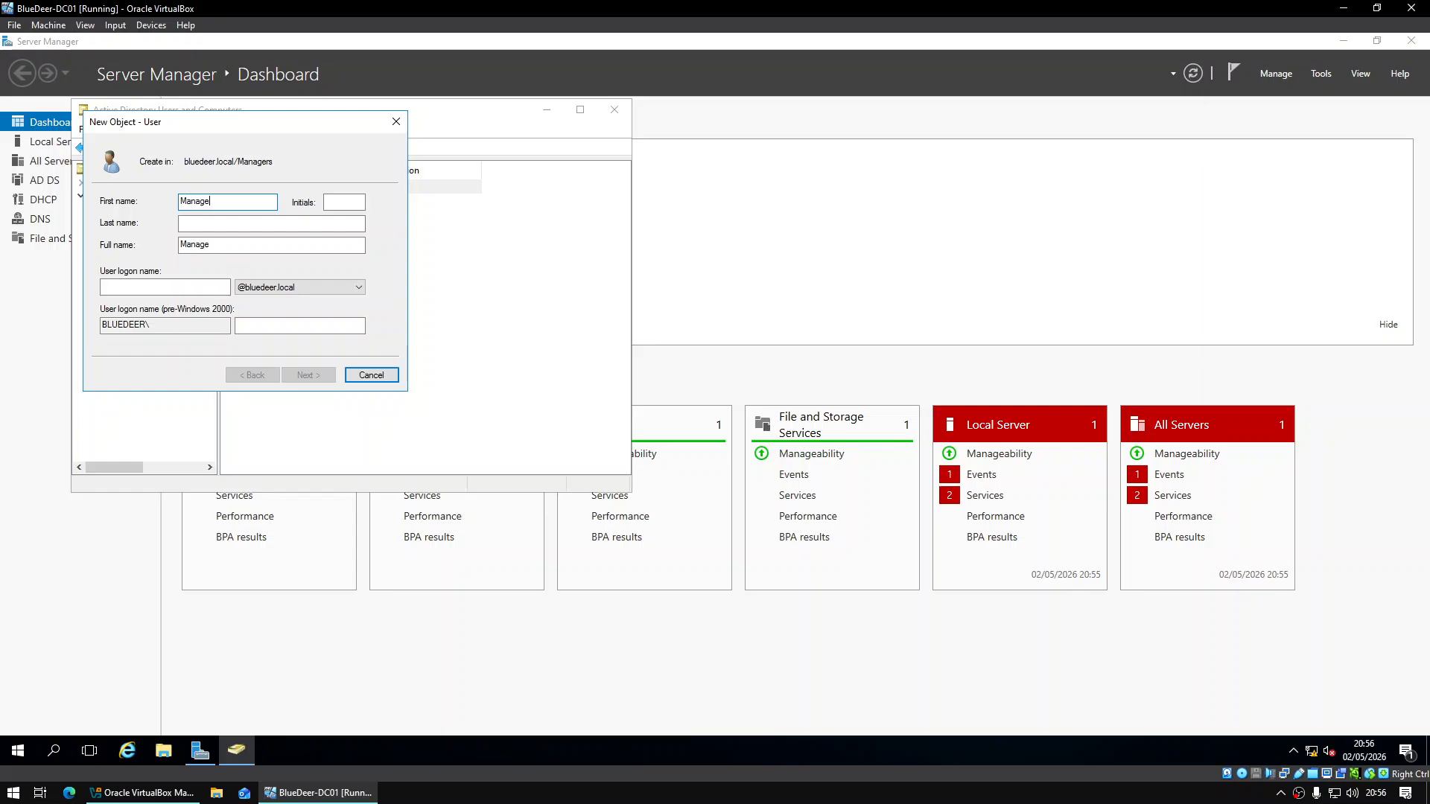
pyautogui.write('r Test')
pyautogui.press('Tab')
pyautogui.write('mtest')
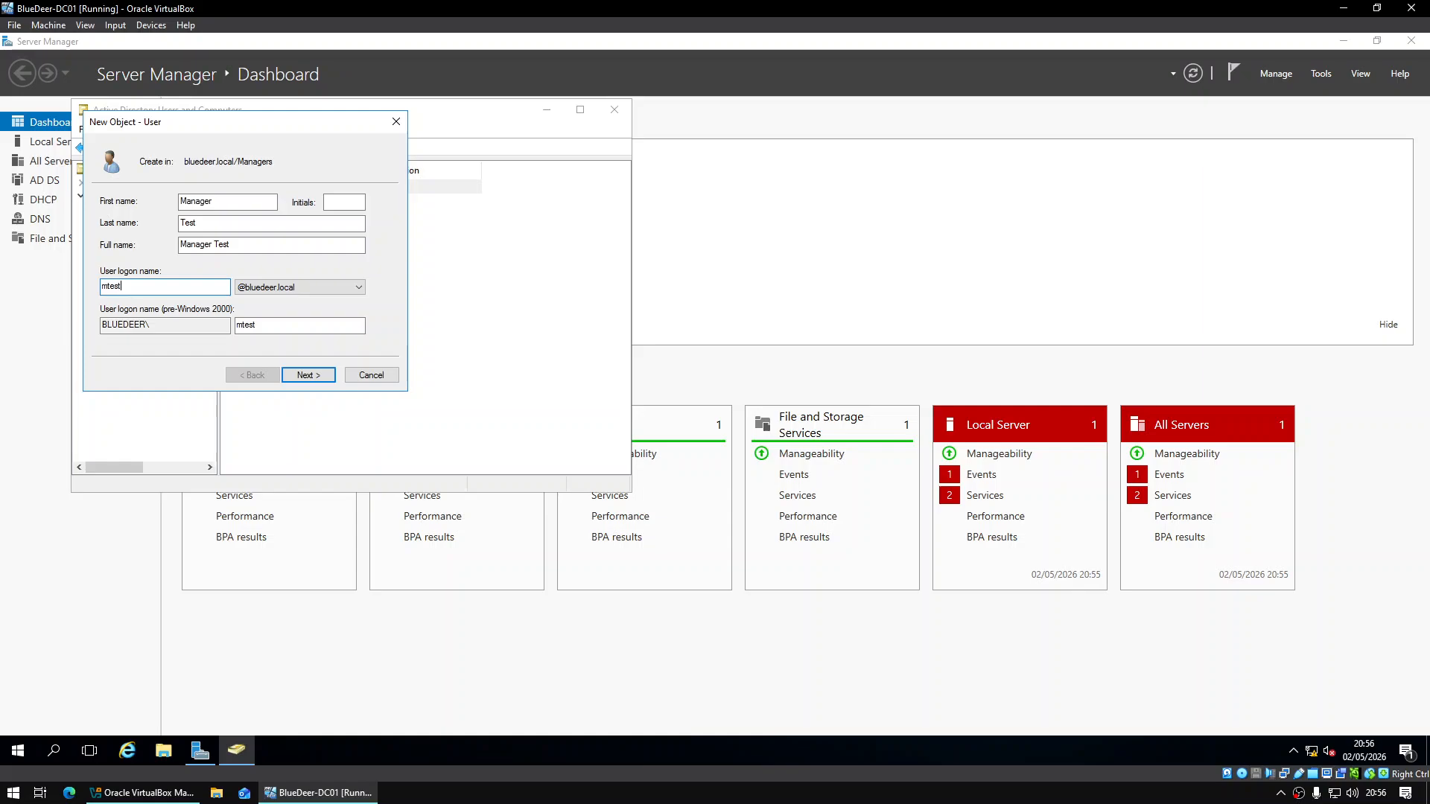
pyautogui.press('Return')
# Enter the user's password, set it to never expire, and finish the account
pyautogui.write('Pa')
pyautogui.write('•••')
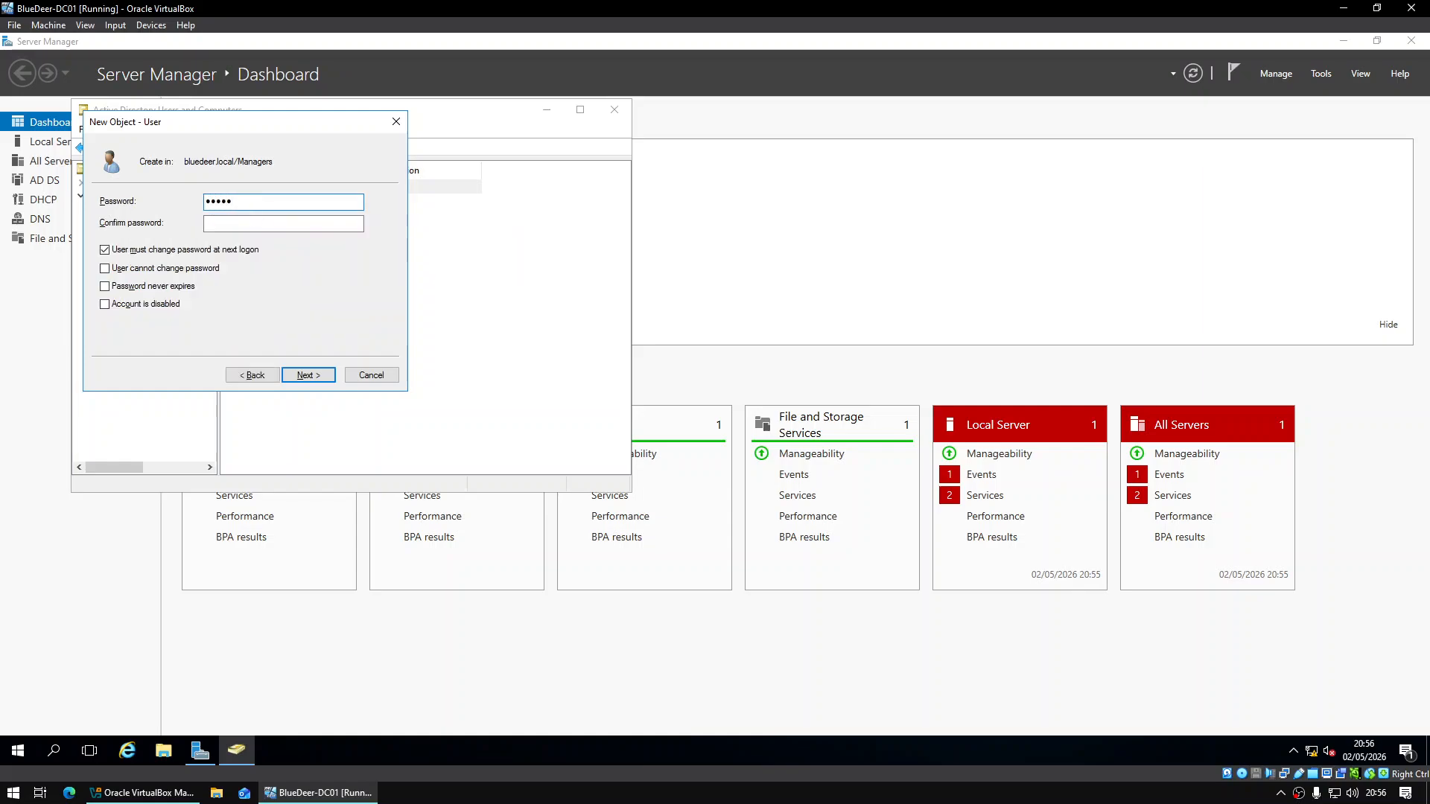
pyautogui.hotkey('ctrl', 'a')
pyautogui.write('••••••••••••••')
pyautogui.press('Tab')
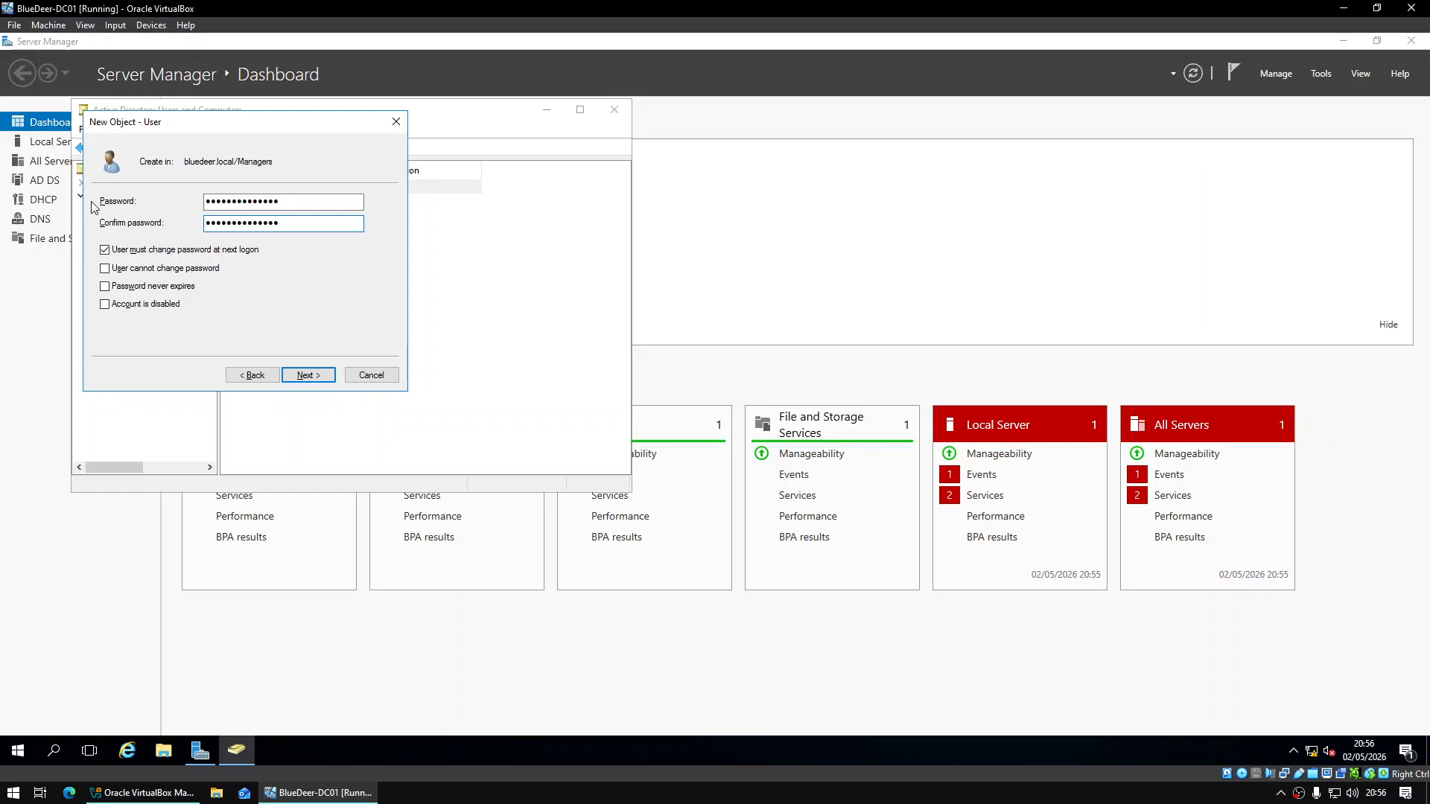
pyautogui.click(175, 287)
pyautogui.press('Return')
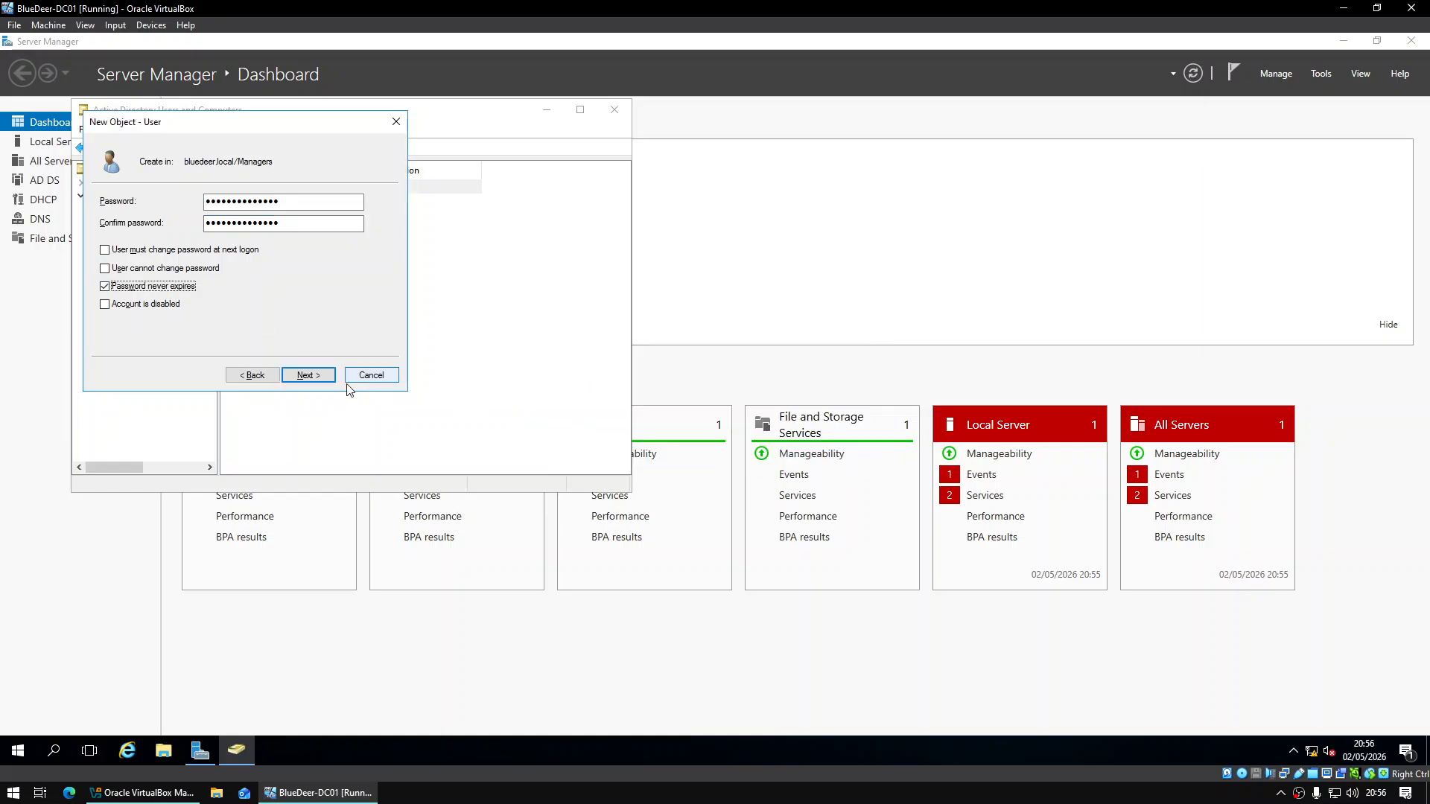
pyautogui.click(320, 380)
pyautogui.click(320, 376)
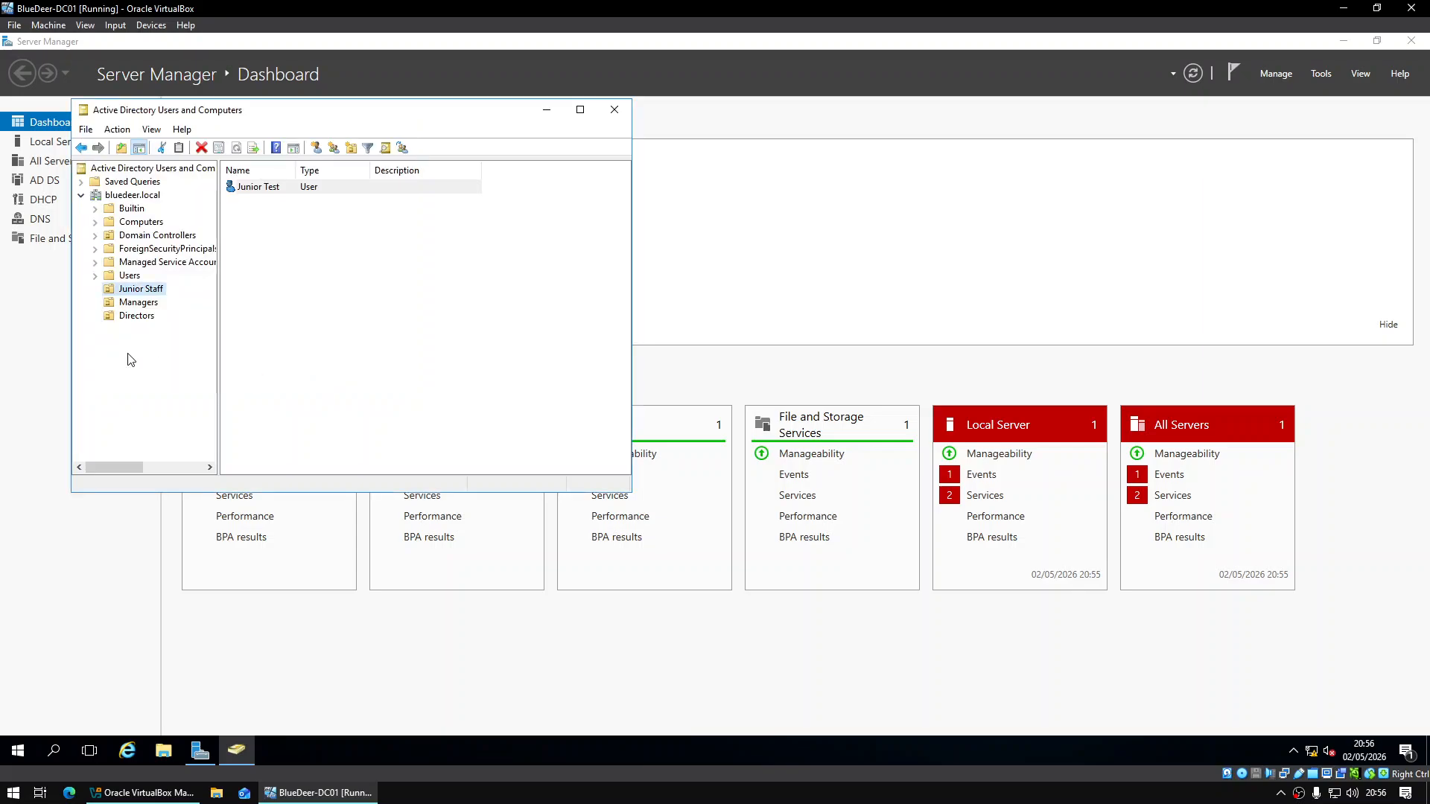
# Start a new user Director Test in Directors with logon name dtest
pyautogui.rightClick(142, 316)
pyautogui.moveTo(212, 380)
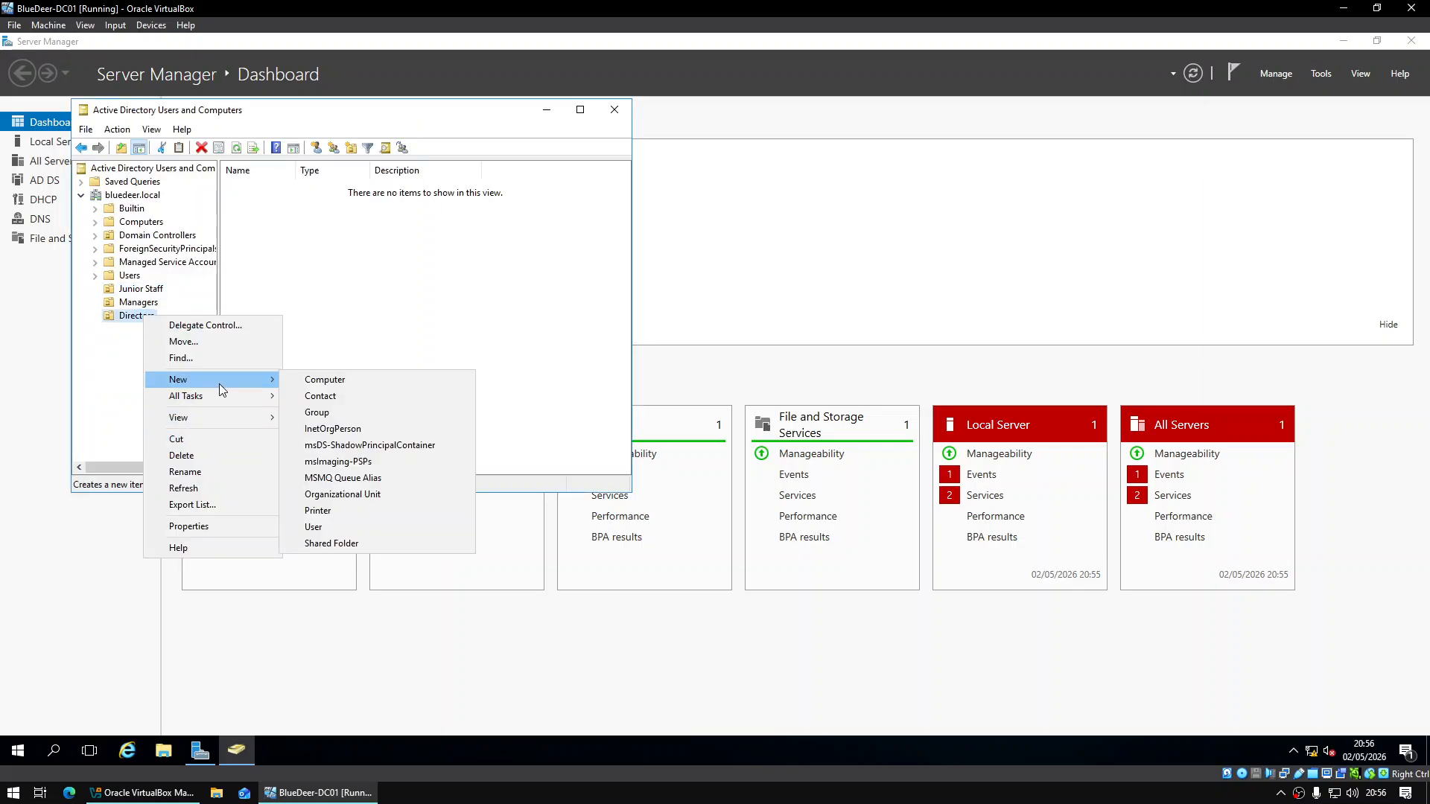
pyautogui.click(359, 528)
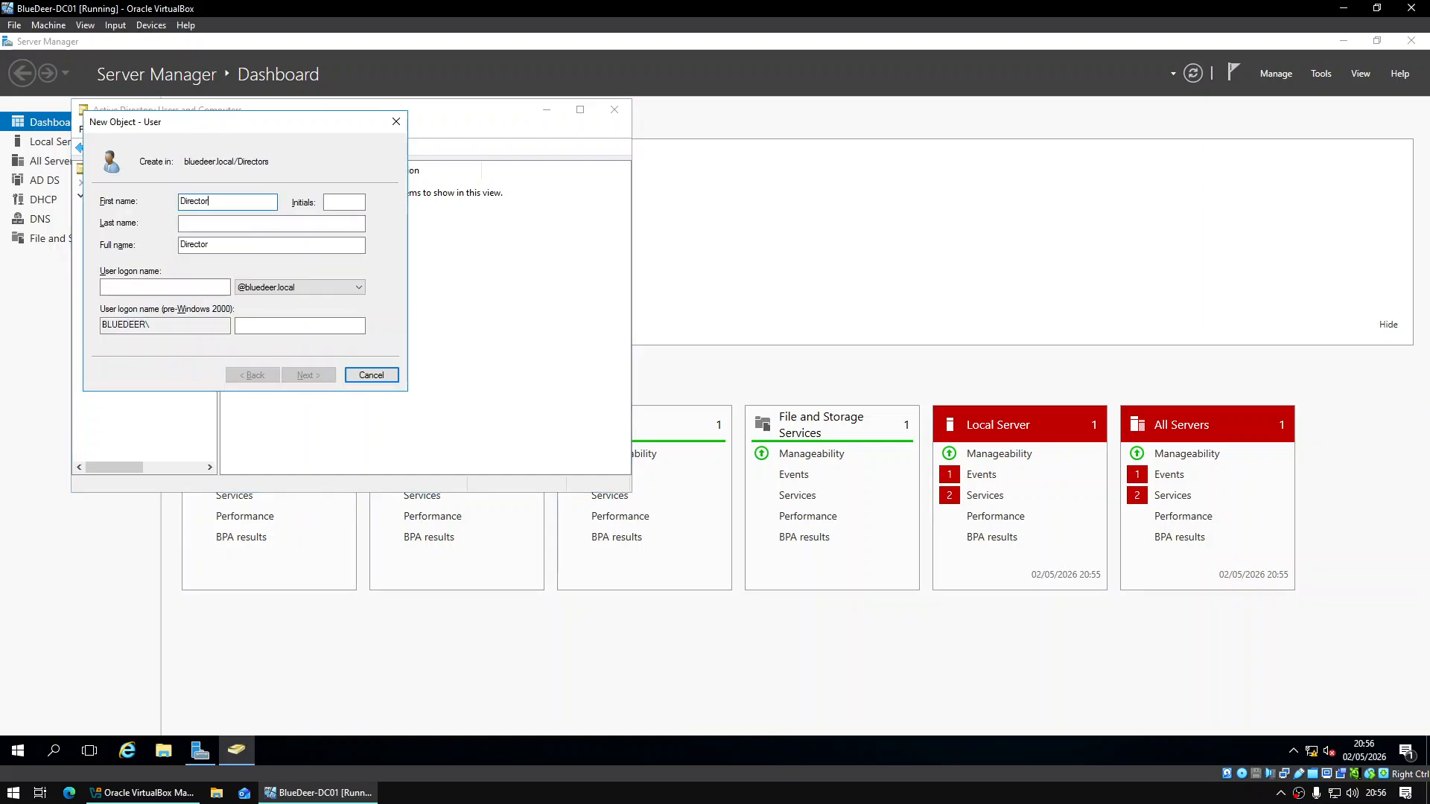
pyautogui.press('Tab')
pyautogui.press('Tab')
pyautogui.write('Test')
pyautogui.press('Tab')
pyautogui.press('Tab')
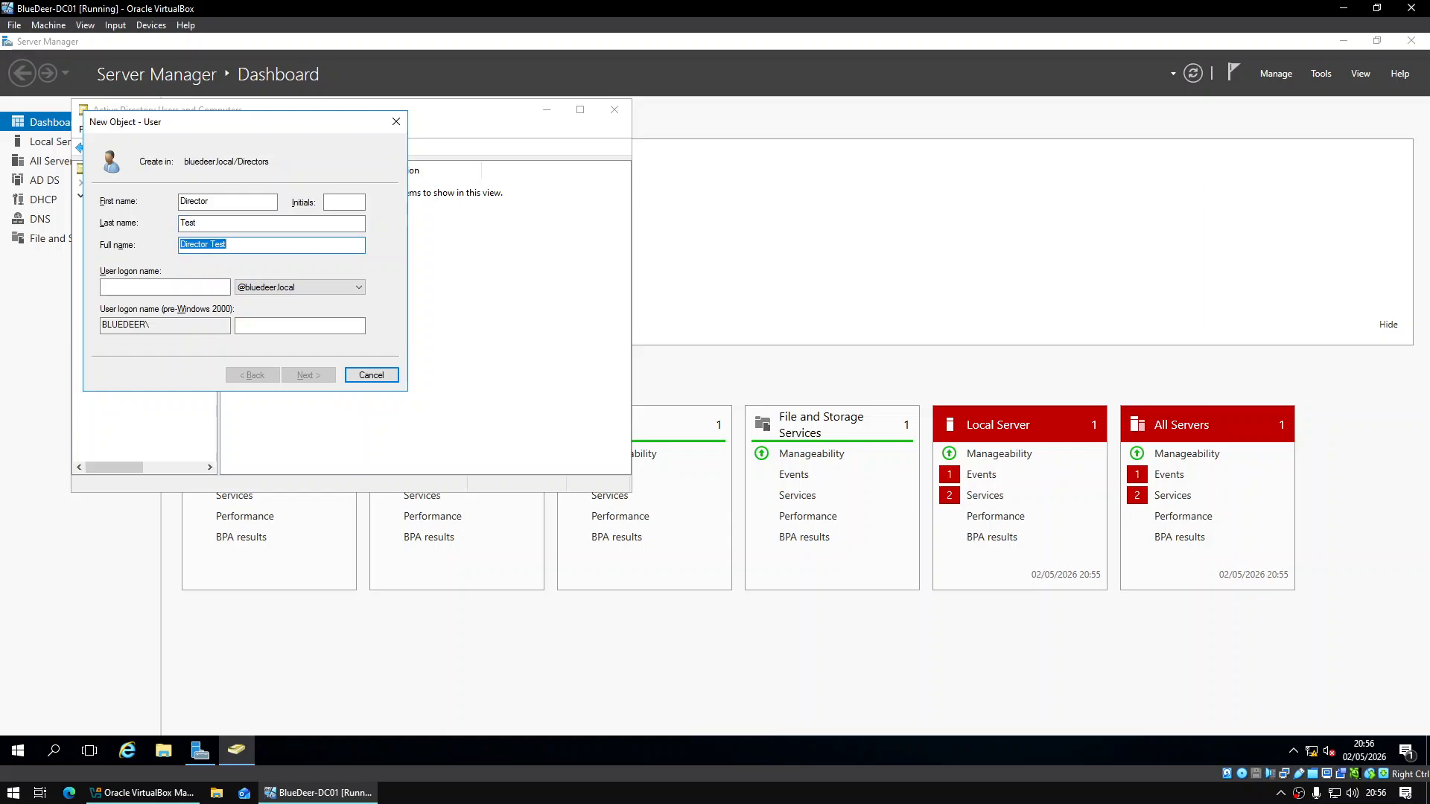
pyautogui.write('dtest')
pyautogui.press('Return')
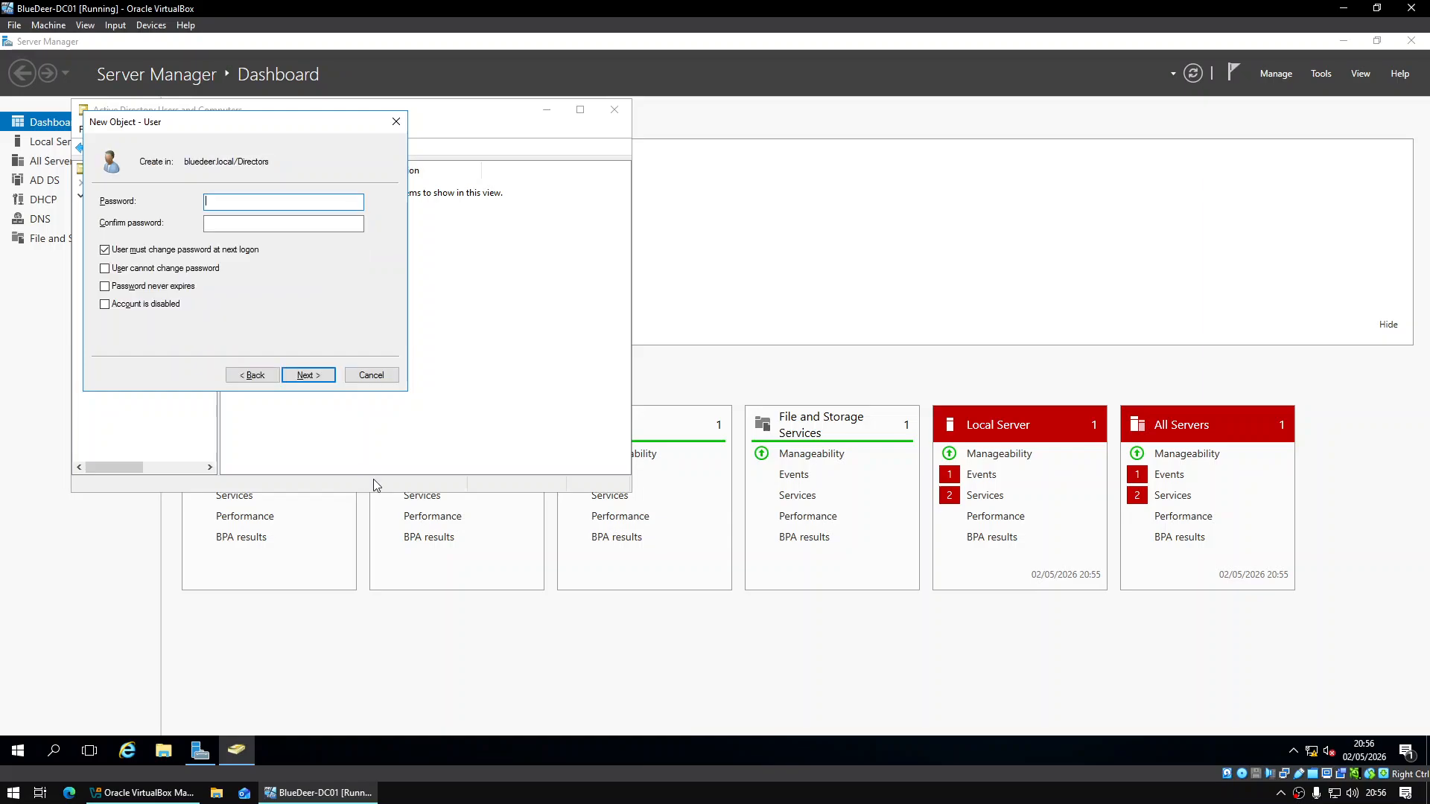
# Enter and confirm the password, set it to never expire, and finish the Director Test account
pyautogui.write('P••••••••••')
pyautogui.press('Tab')
pyautogui.write('•')
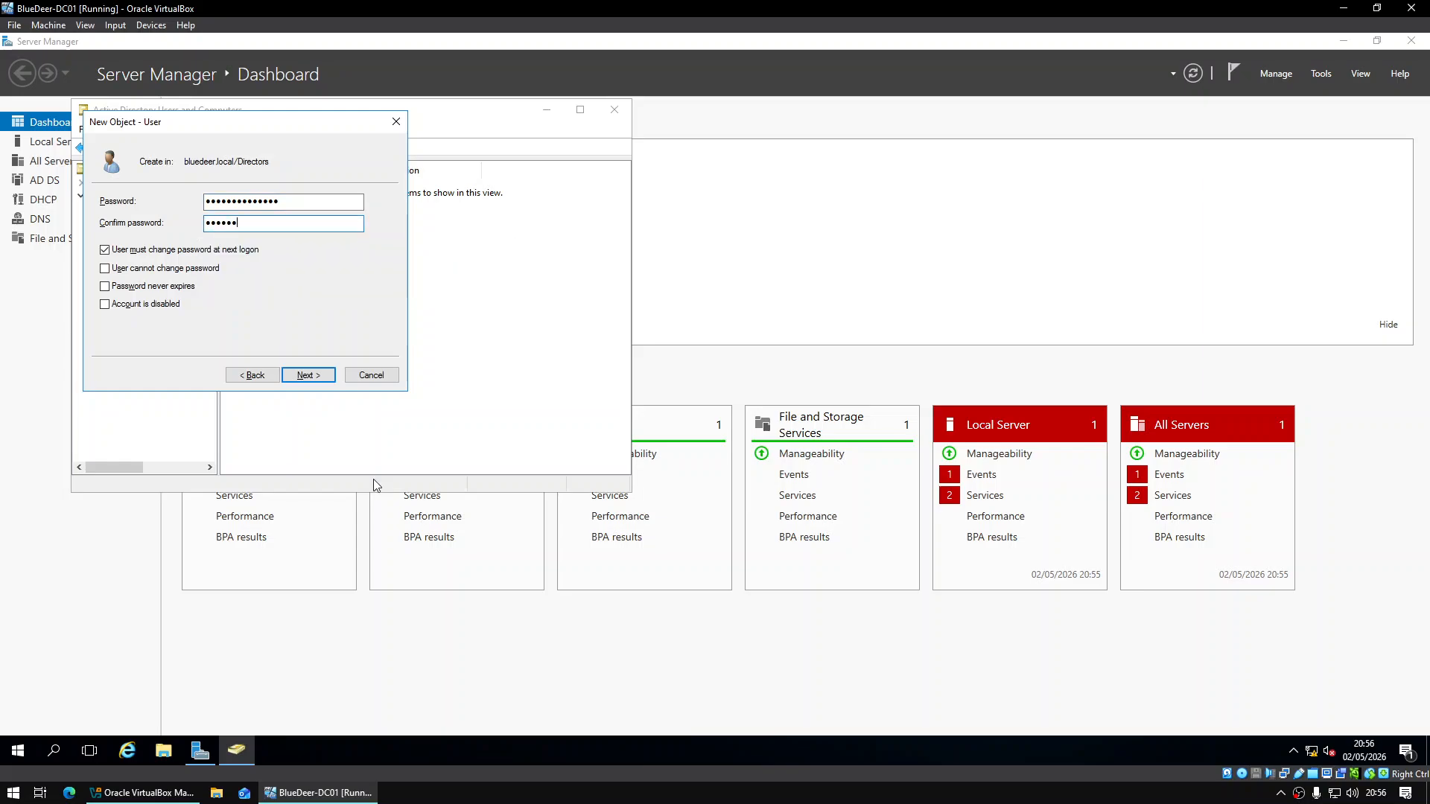
pyautogui.write('•••••••••••••')
pyautogui.press('Tab')
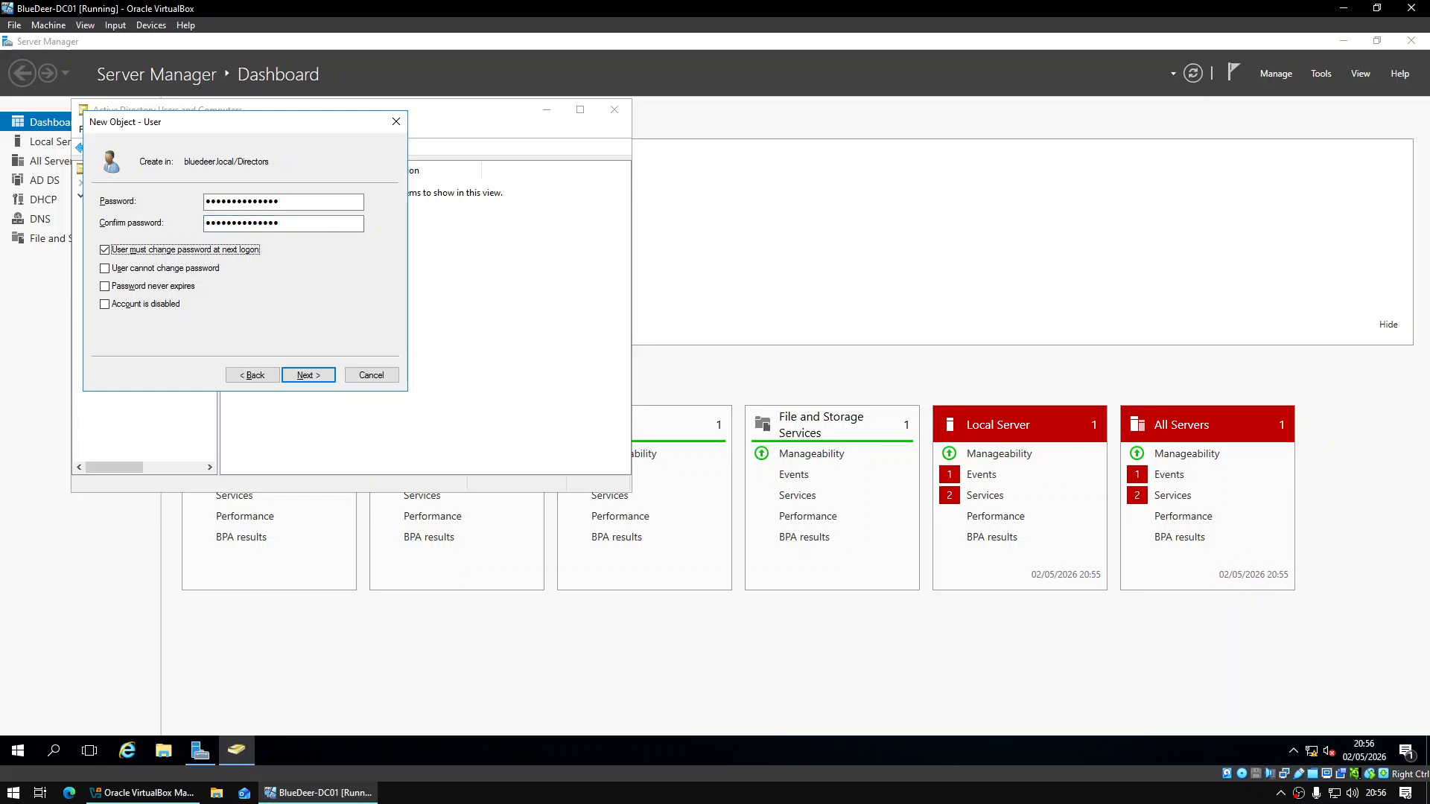
pyautogui.press('Tab')
pyautogui.press('Tab')
pyautogui.press('Return')
pyautogui.hotkey('alt', 'b')
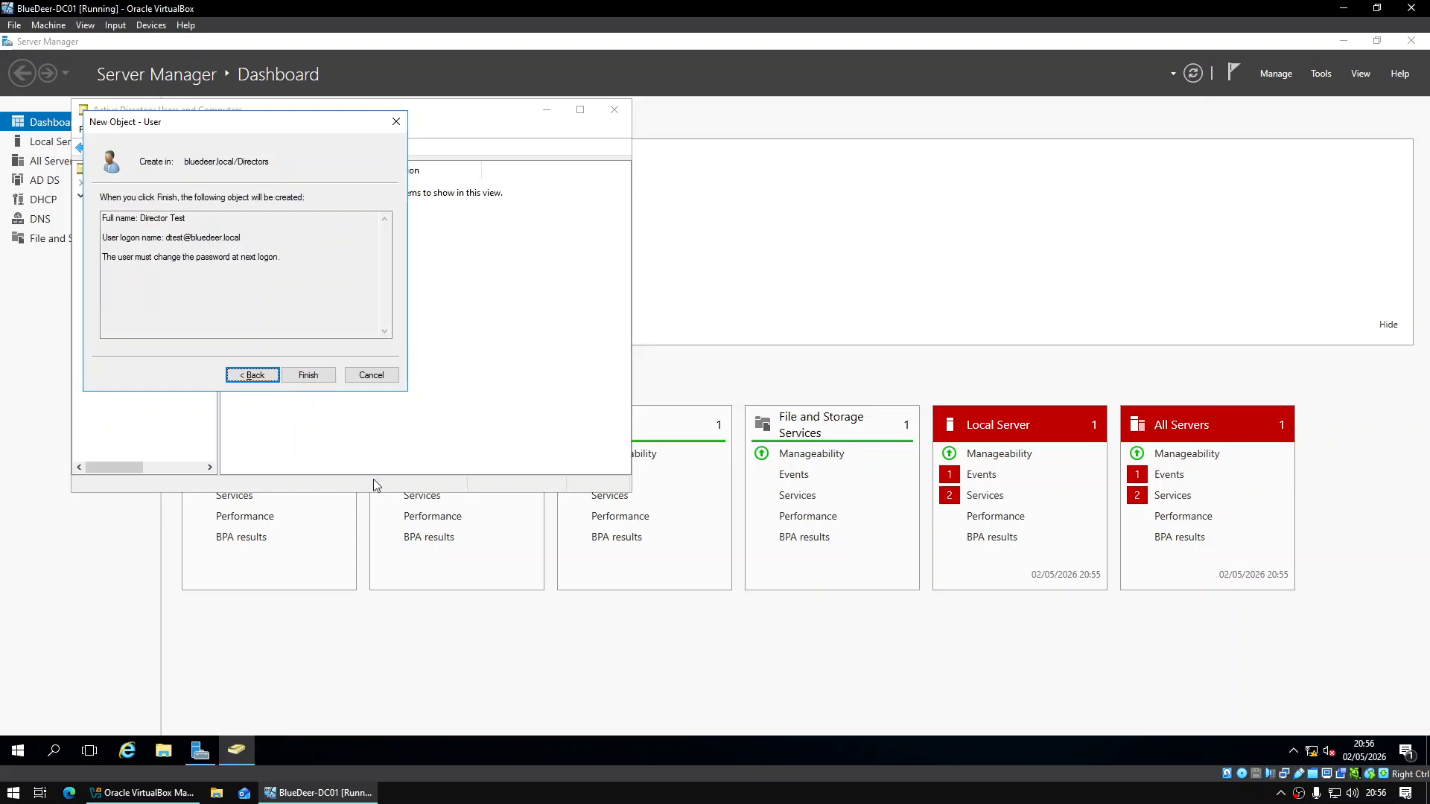
pyautogui.click(180, 289)
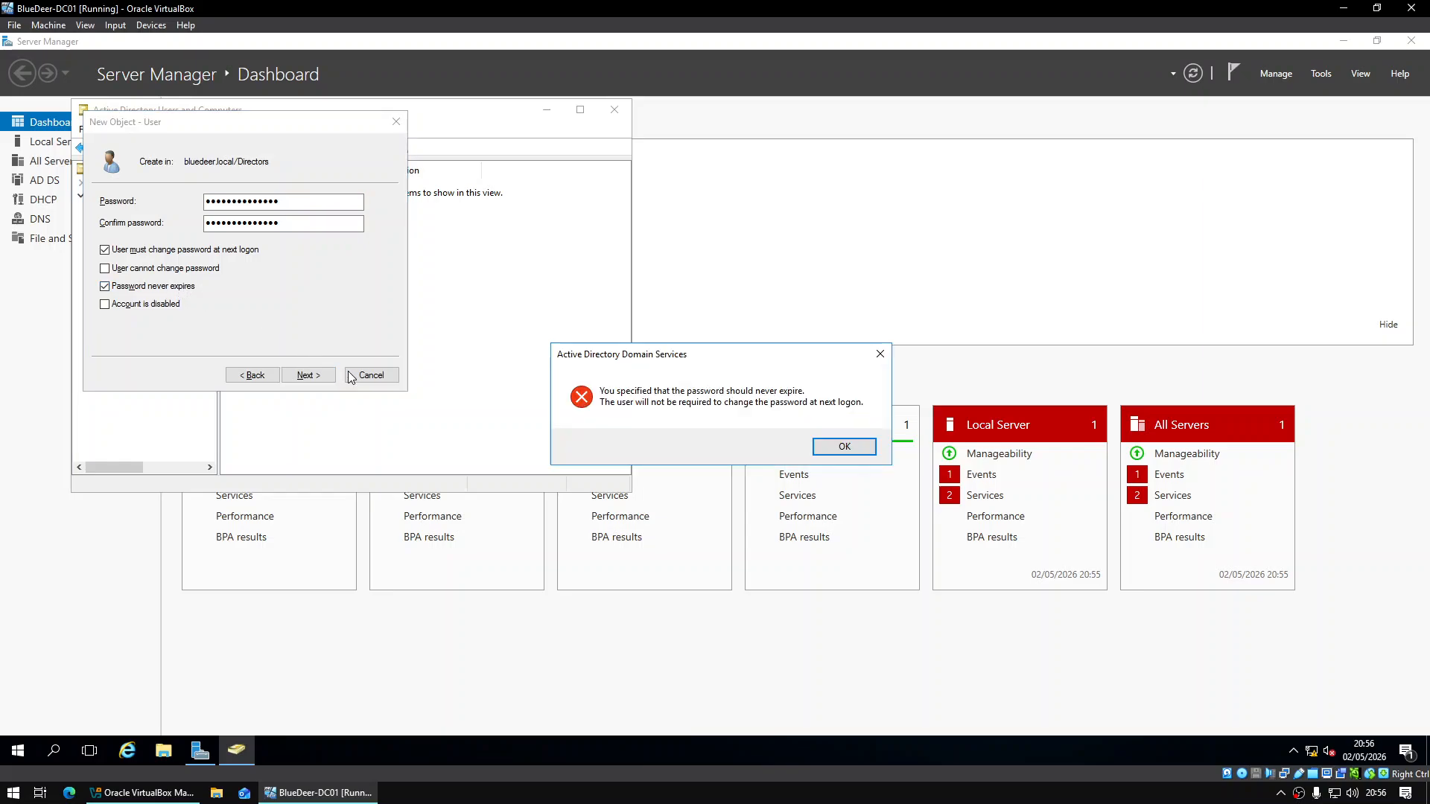
pyautogui.press('Return')
pyautogui.click(324, 377)
pyautogui.click(325, 377)
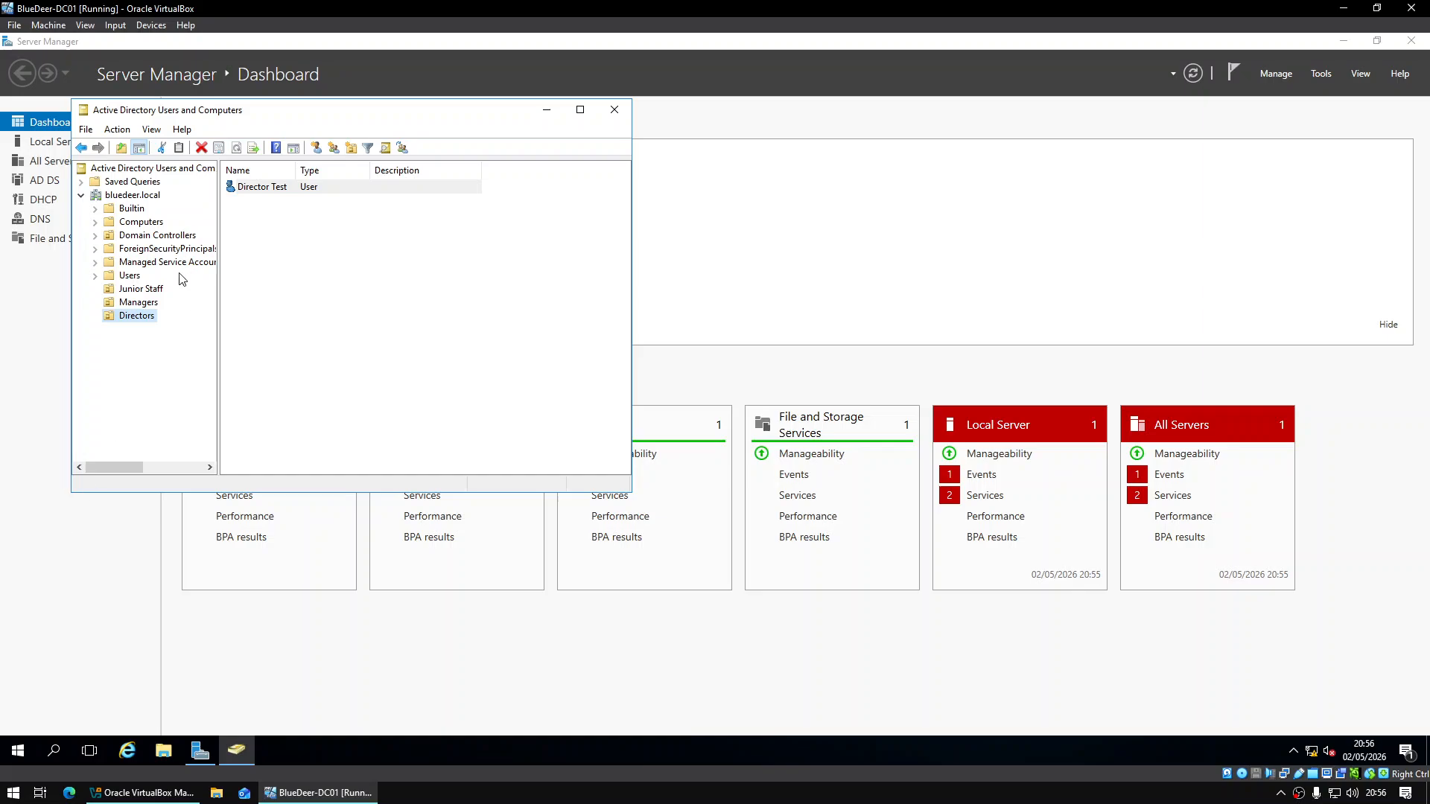
# Check each OU's users, ending on Junior Staff showing Junior Test
pyautogui.click(154, 292)
pyautogui.click(151, 302)
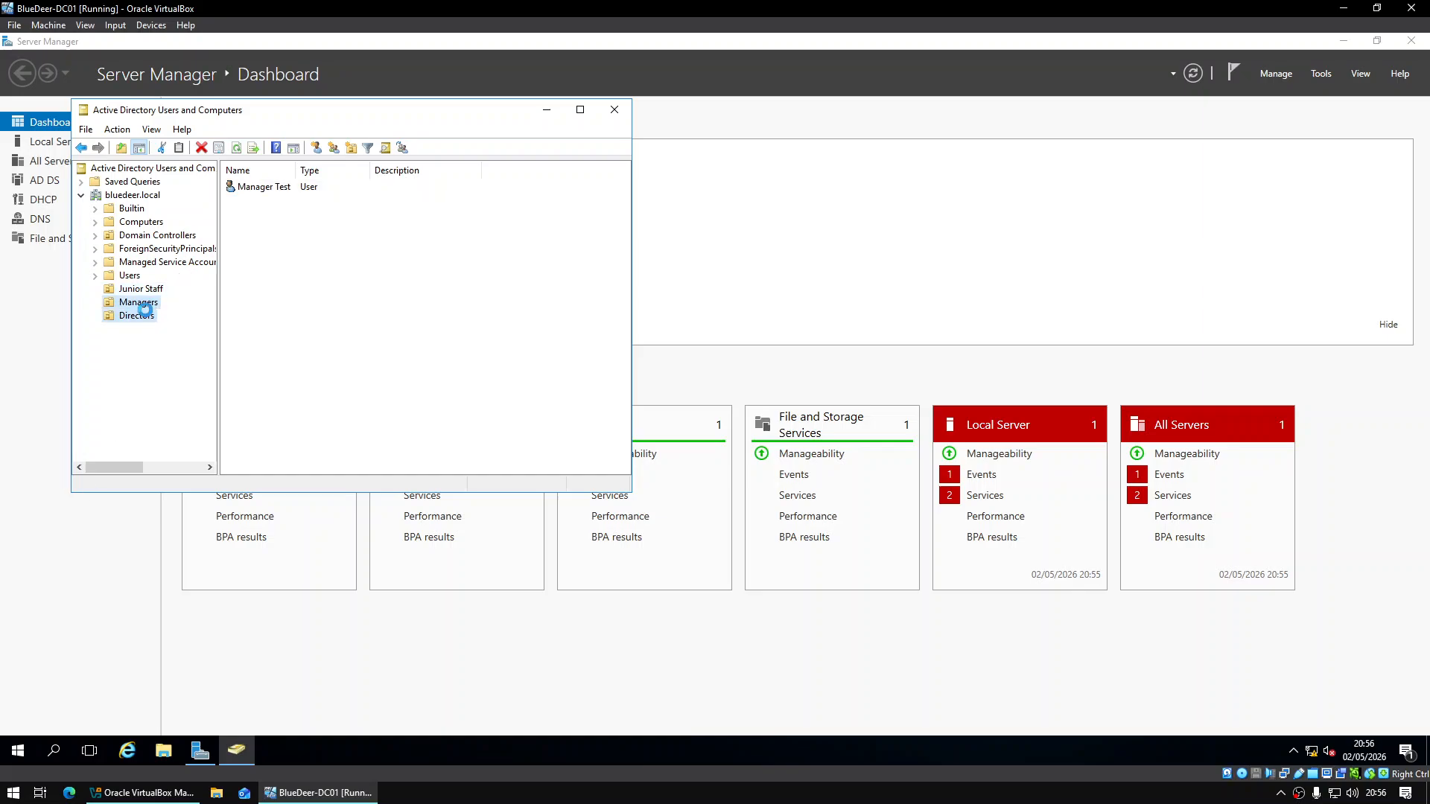
pyautogui.click(143, 313)
pyautogui.click(153, 305)
pyautogui.click(158, 291)
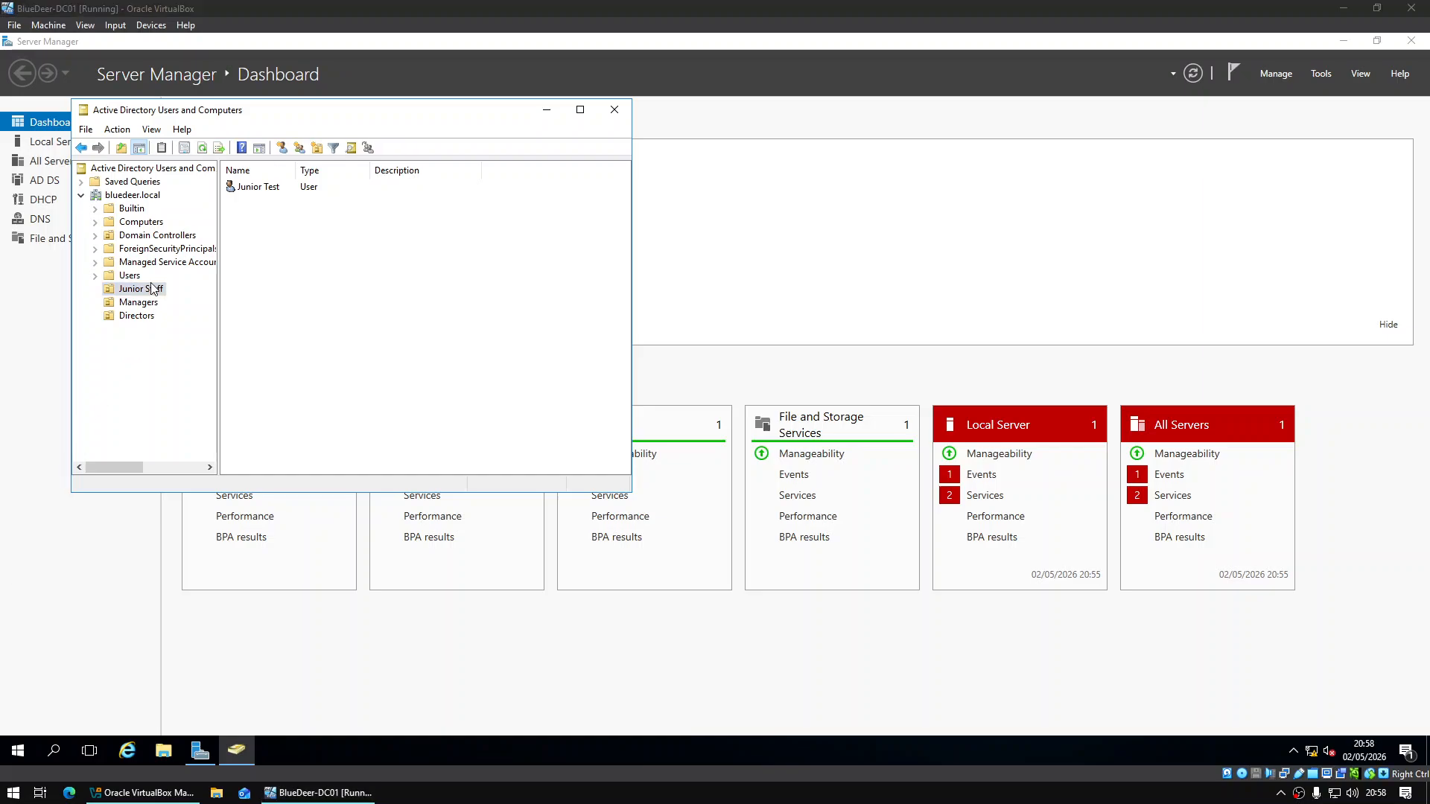
# Create a new group named Junior Staff in the Junior Staff OU
pyautogui.rightClick(151, 294)
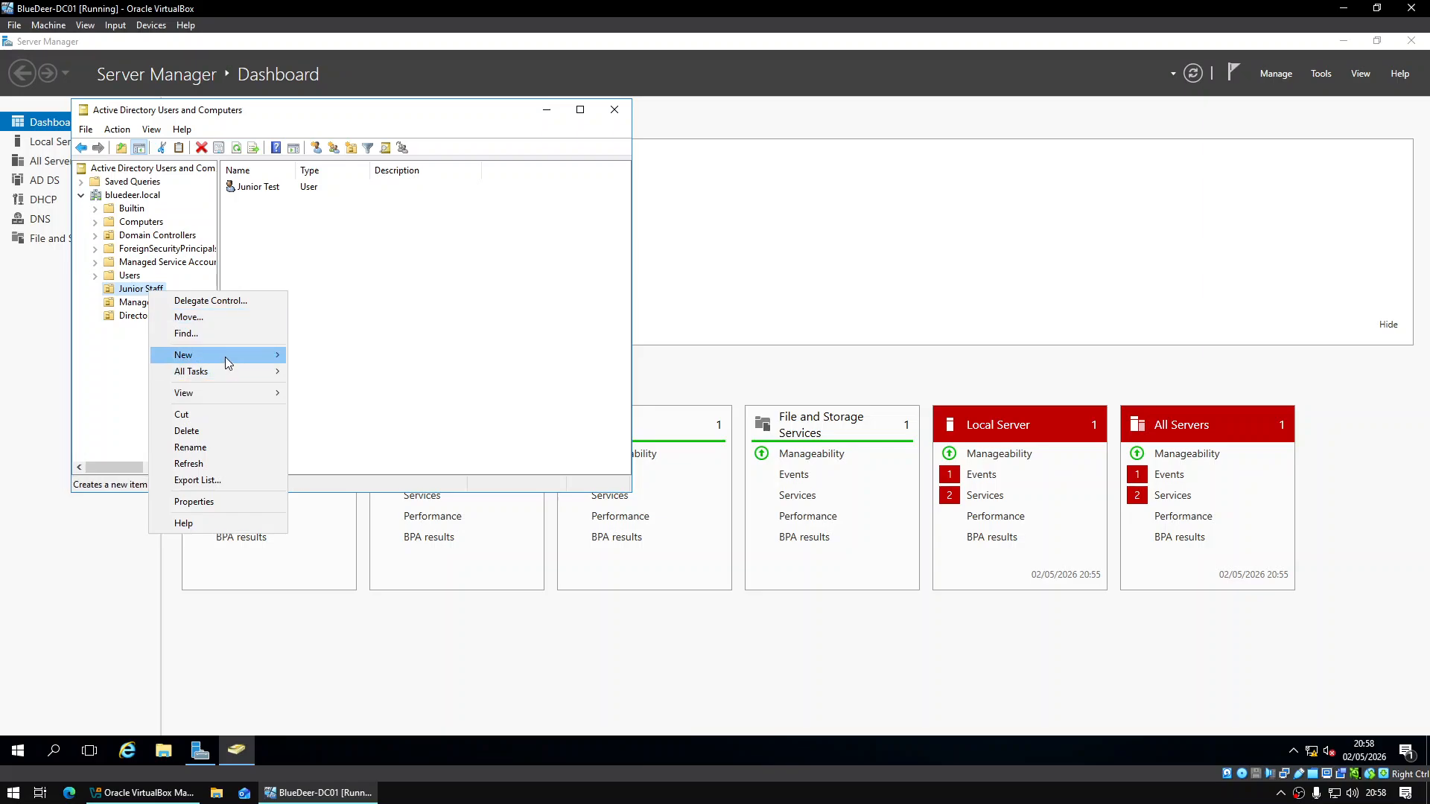
pyautogui.moveTo(227, 355)
pyautogui.click(335, 388)
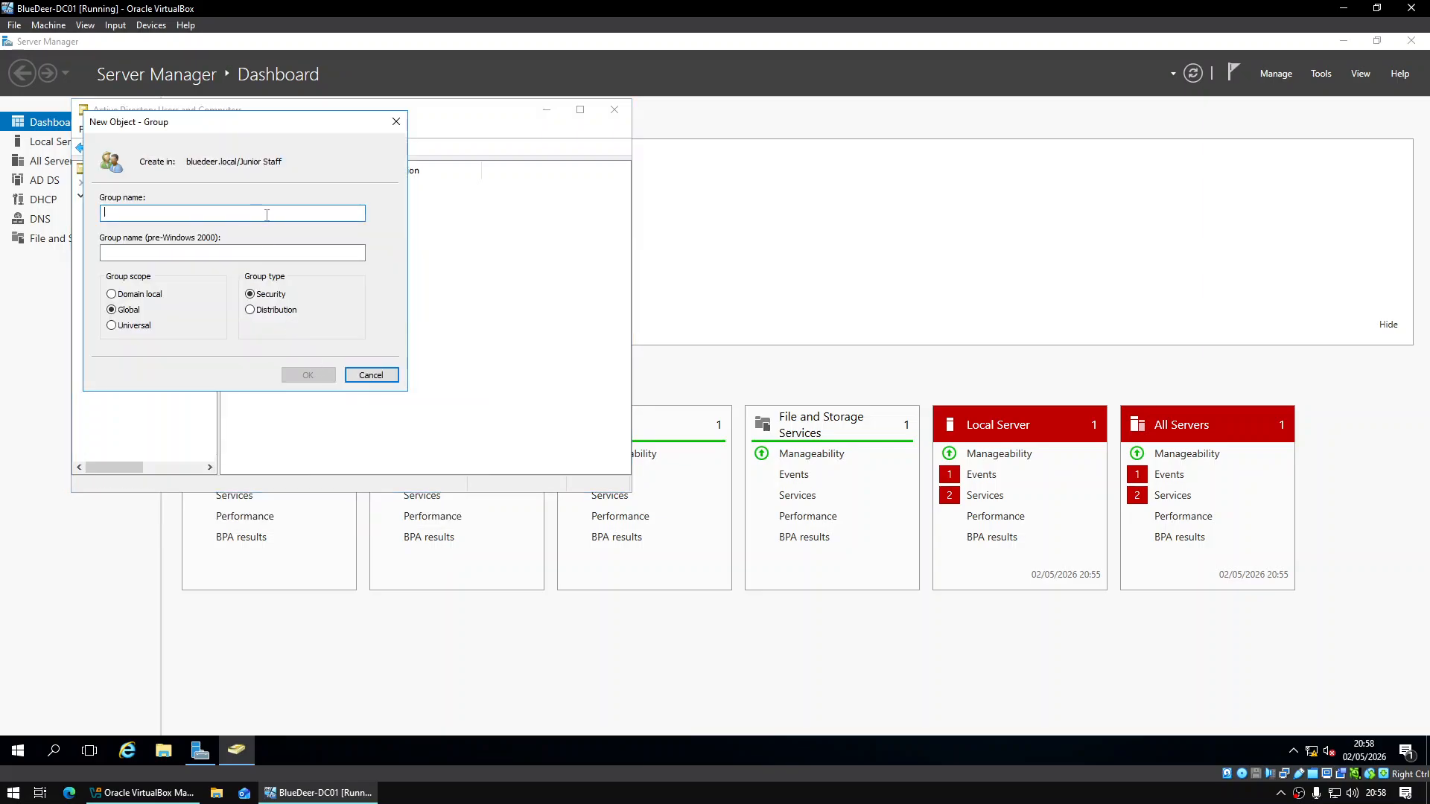
pyautogui.write('Junior Staff')
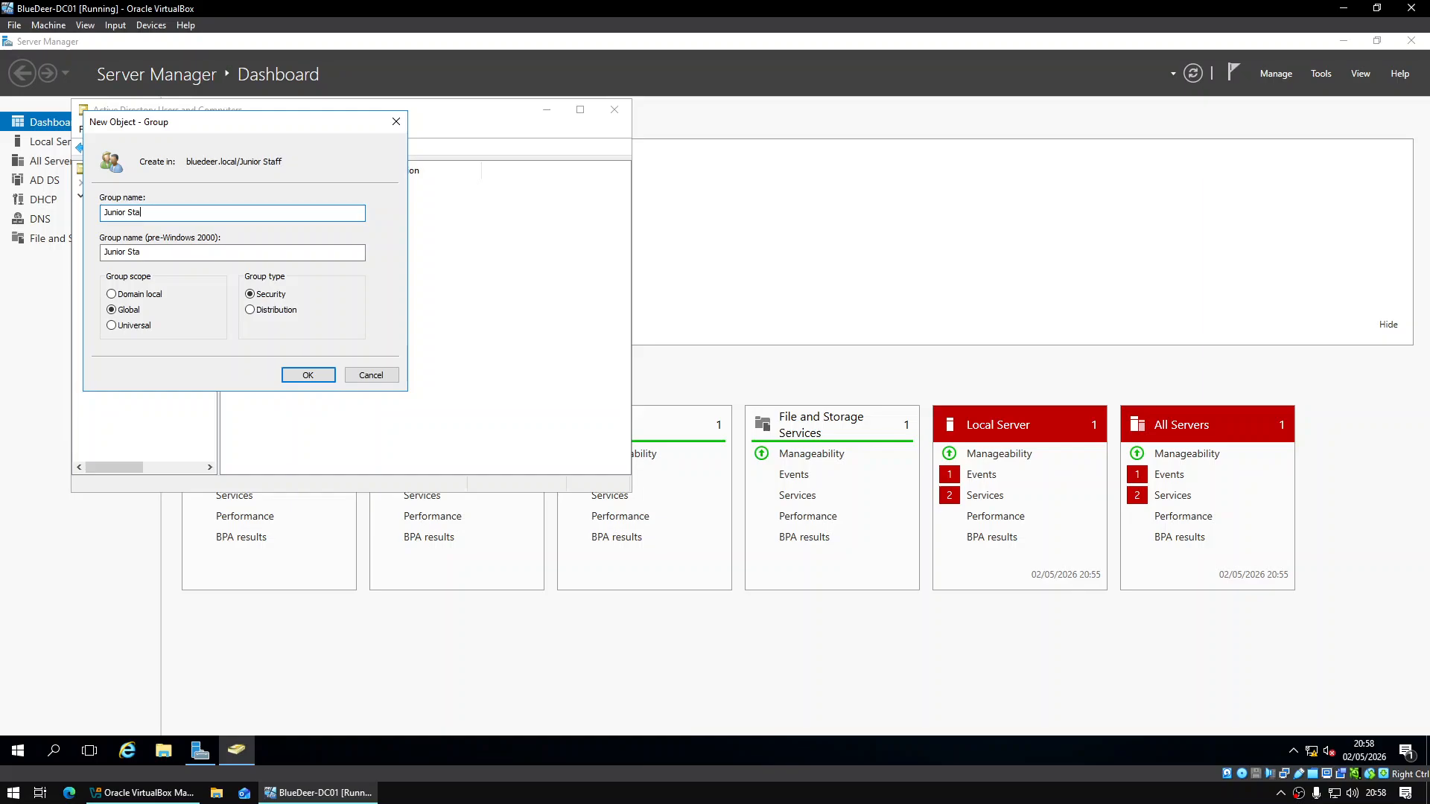
pyautogui.click(309, 375)
# Add the Junior Test user to the Junior Staff group
pyautogui.click(266, 206)
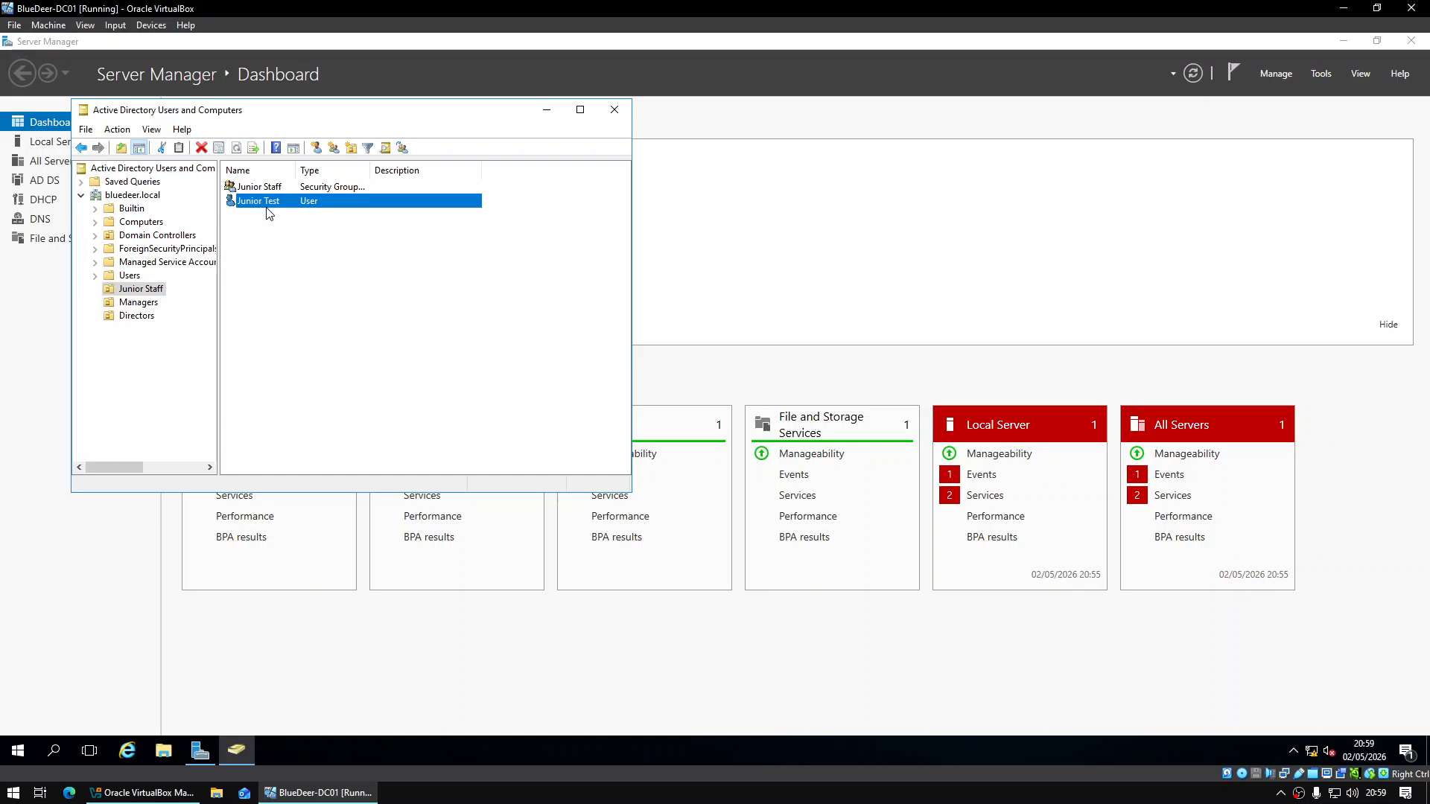
pyautogui.rightClick(266, 207)
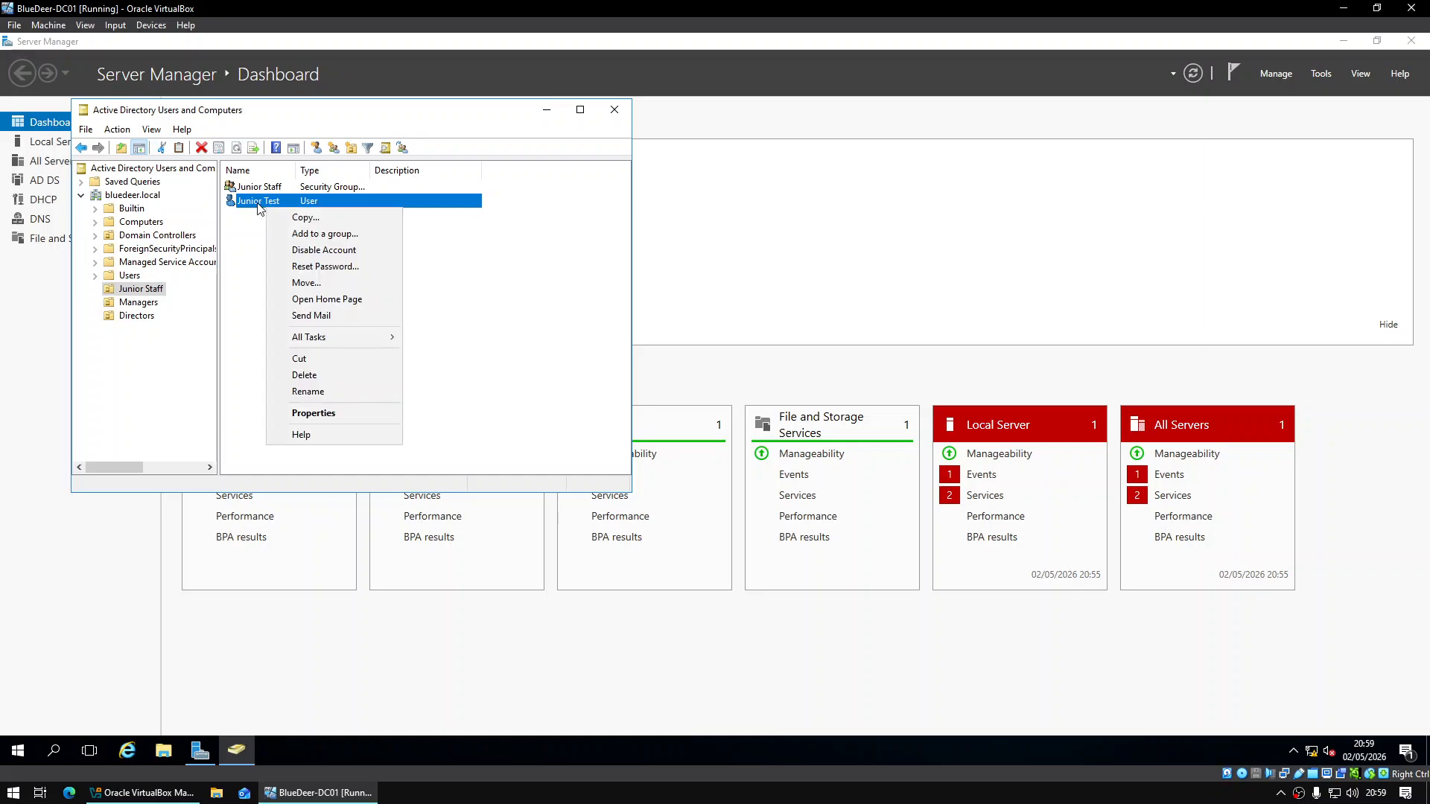
pyautogui.click(355, 238)
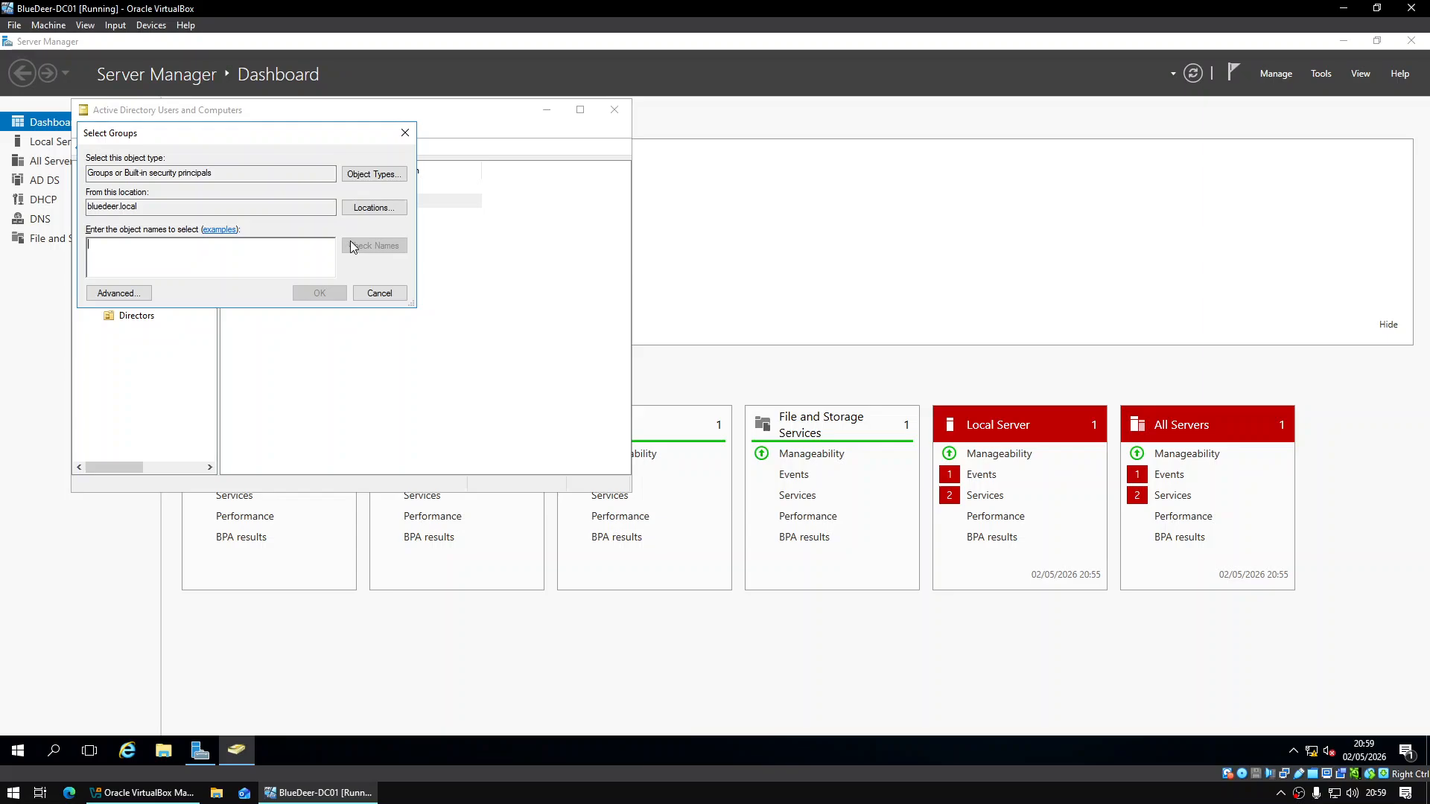
pyautogui.write('Junior Staf')
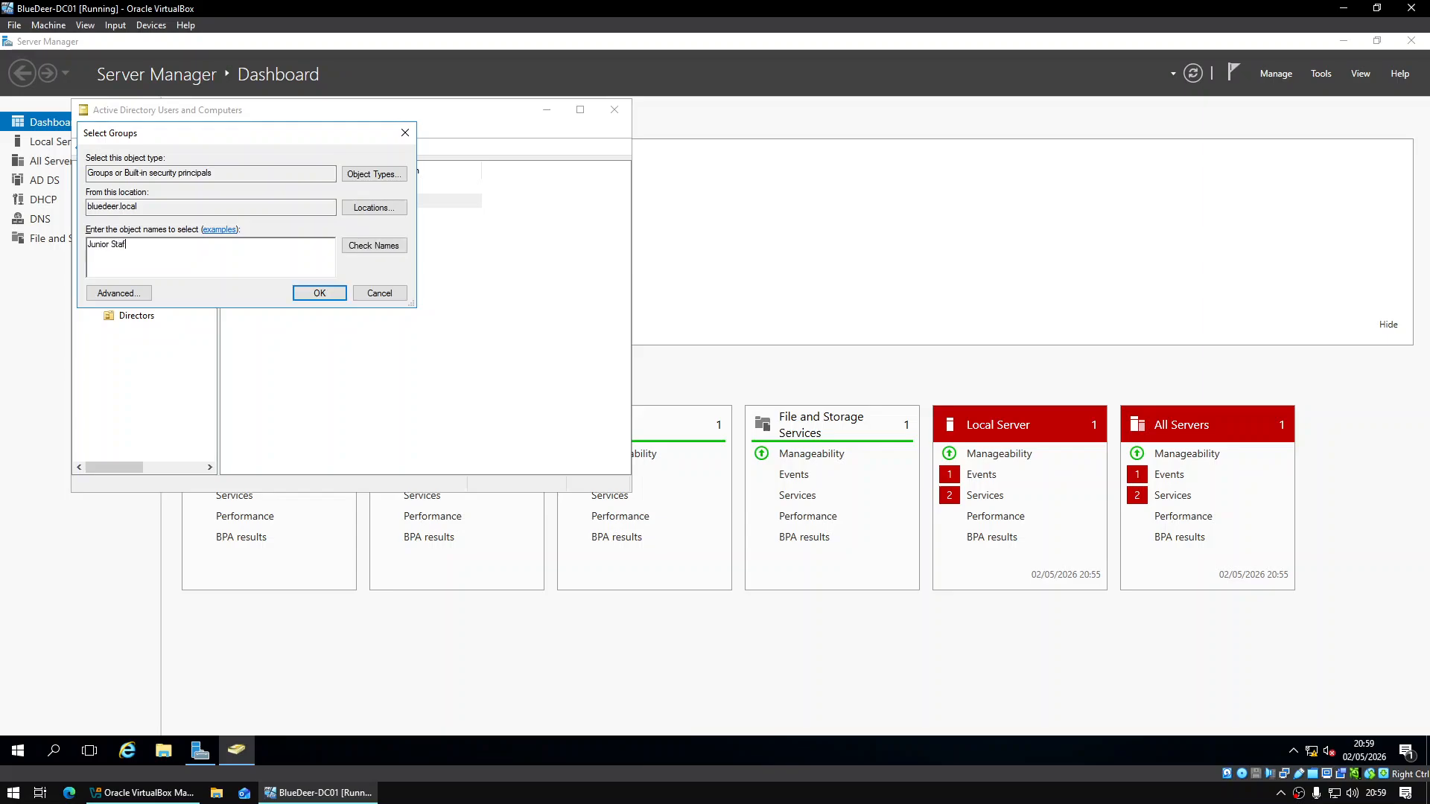
pyautogui.write('f')
pyautogui.click(319, 294)
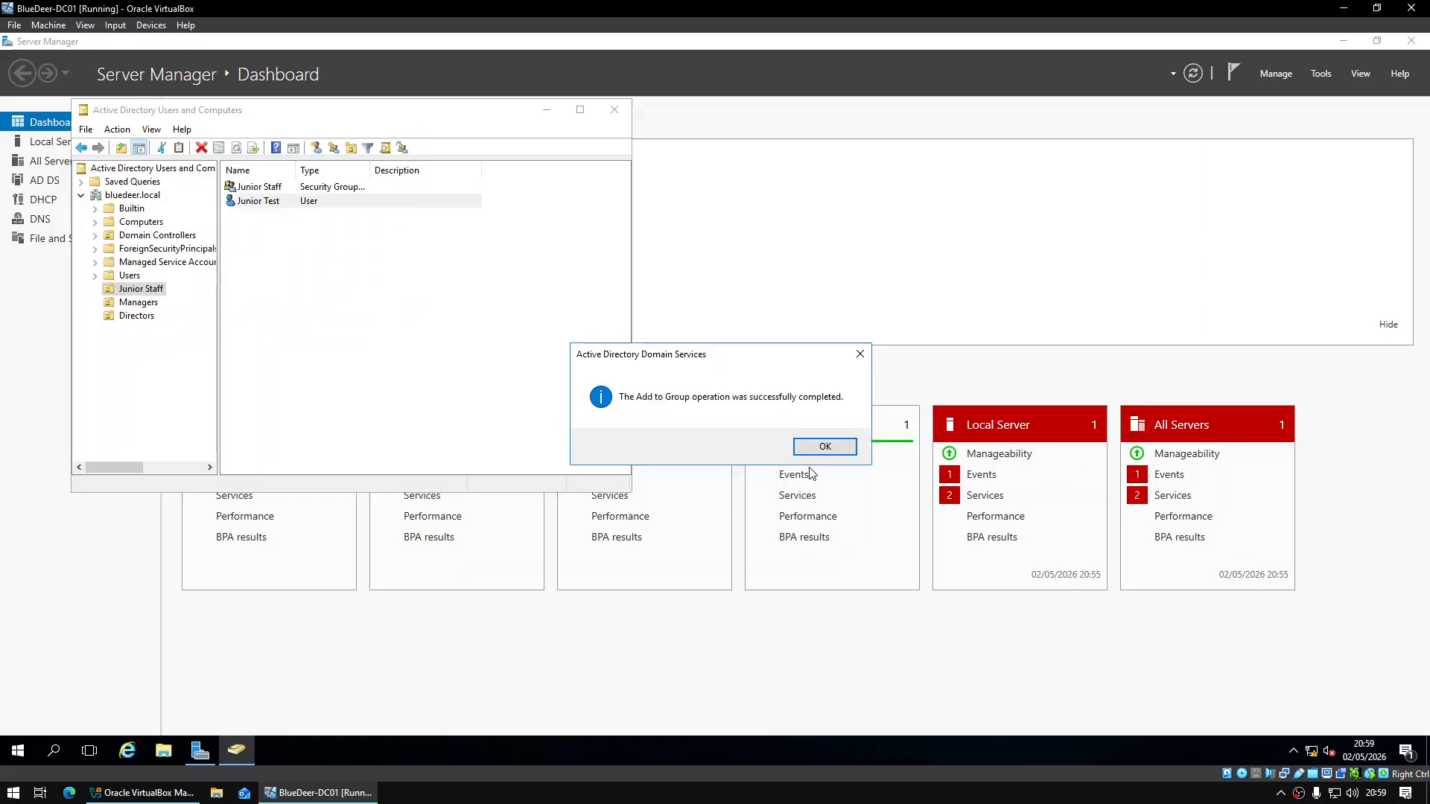
pyautogui.click(824, 446)
# Create a new group named Manager Staff in the Managers OU
pyautogui.click(150, 305)
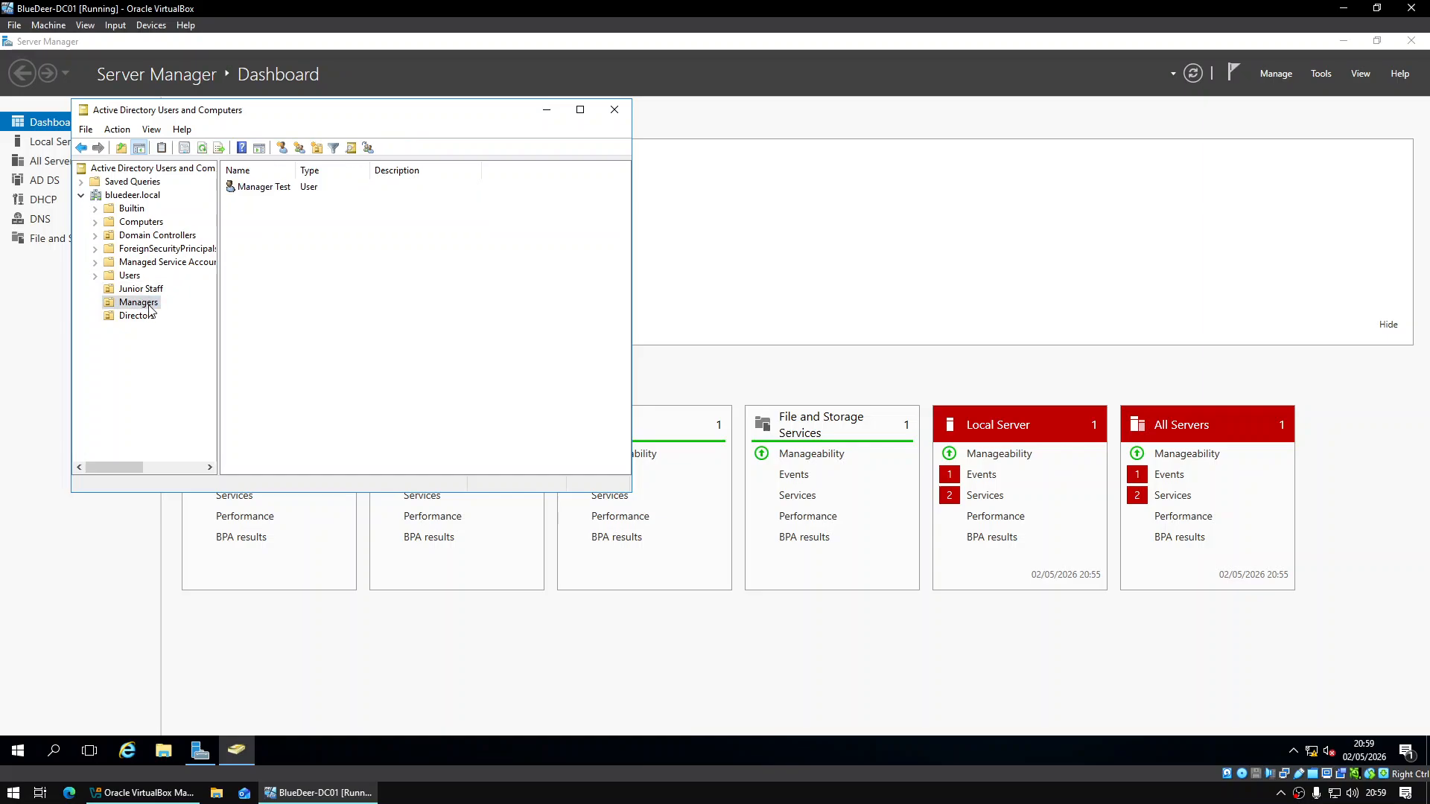
pyautogui.rightClick(150, 308)
pyautogui.moveTo(249, 370)
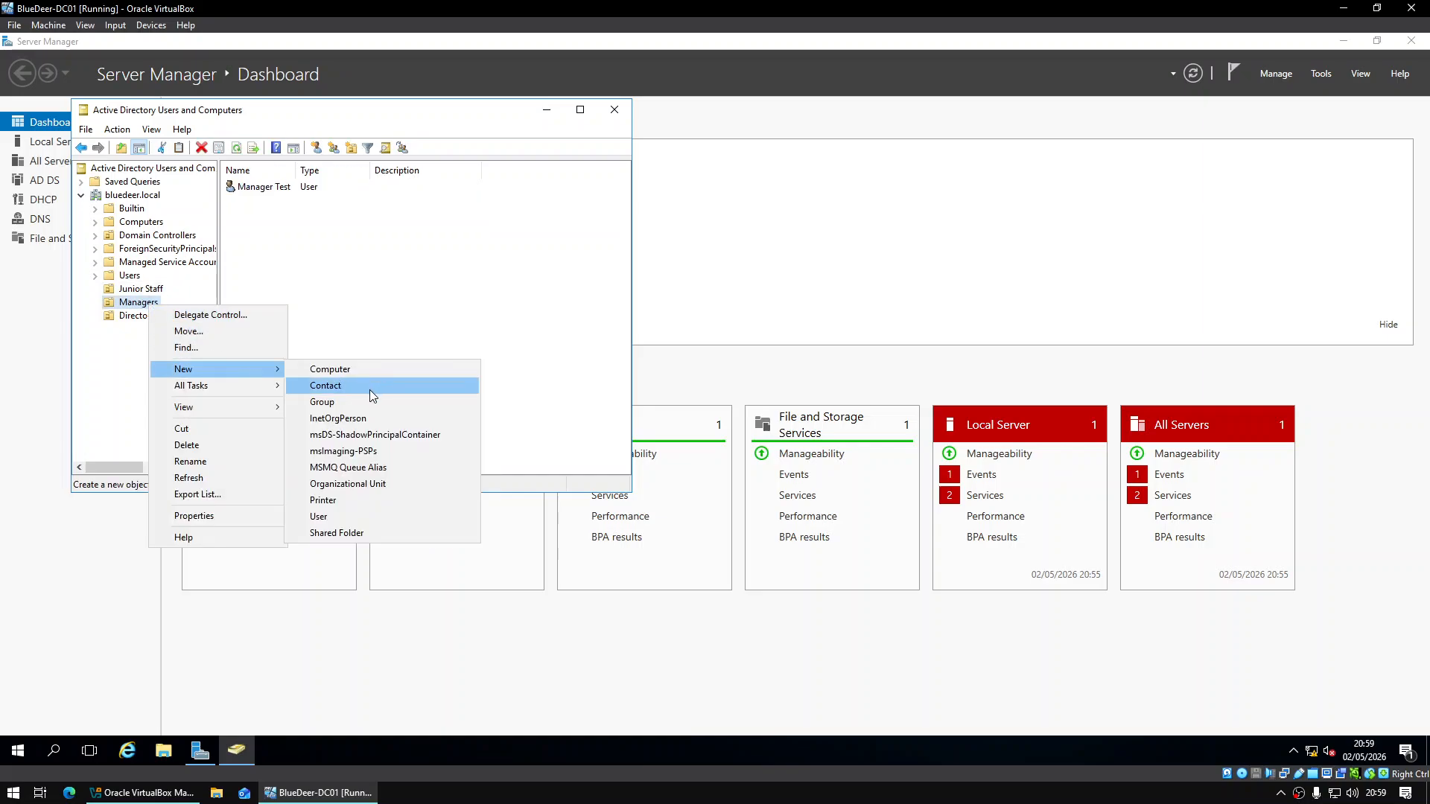
pyautogui.click(371, 402)
pyautogui.write('Manager Staff')
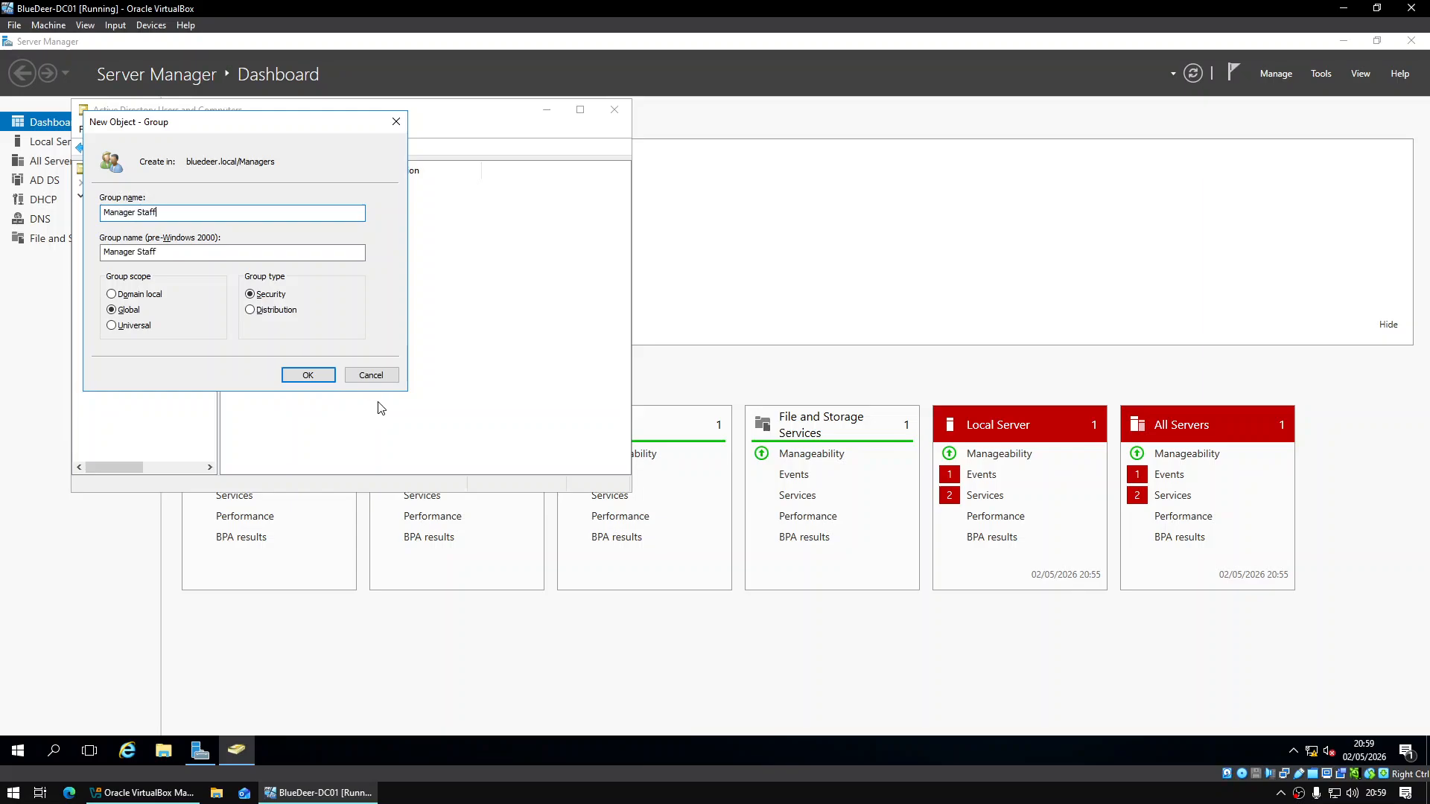
pyautogui.click(308, 375)
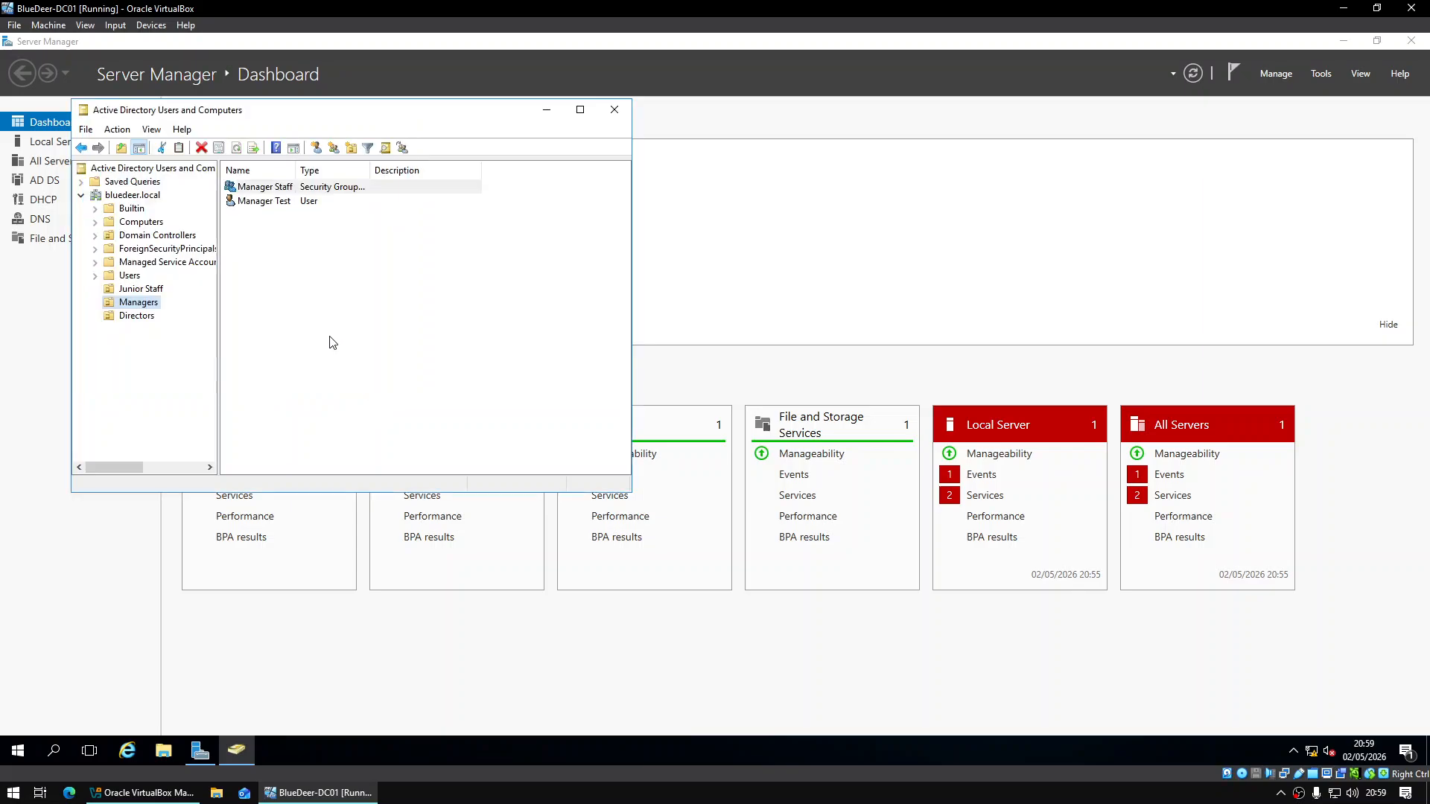
# Add Manager Test to the Manager Staff group, checking the group name first
pyautogui.rightClick(278, 202)
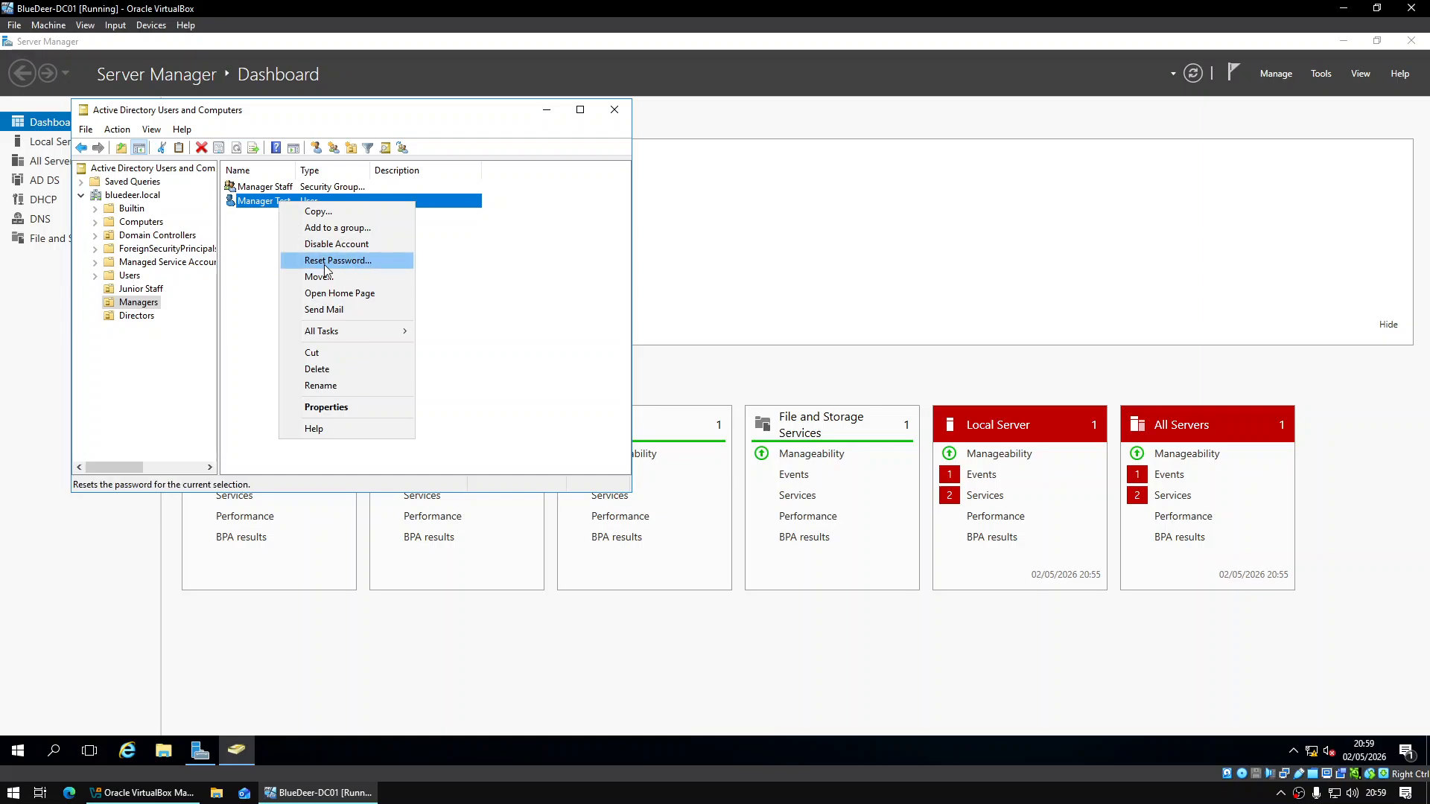
pyautogui.click(370, 228)
pyautogui.write('Manager Staff')
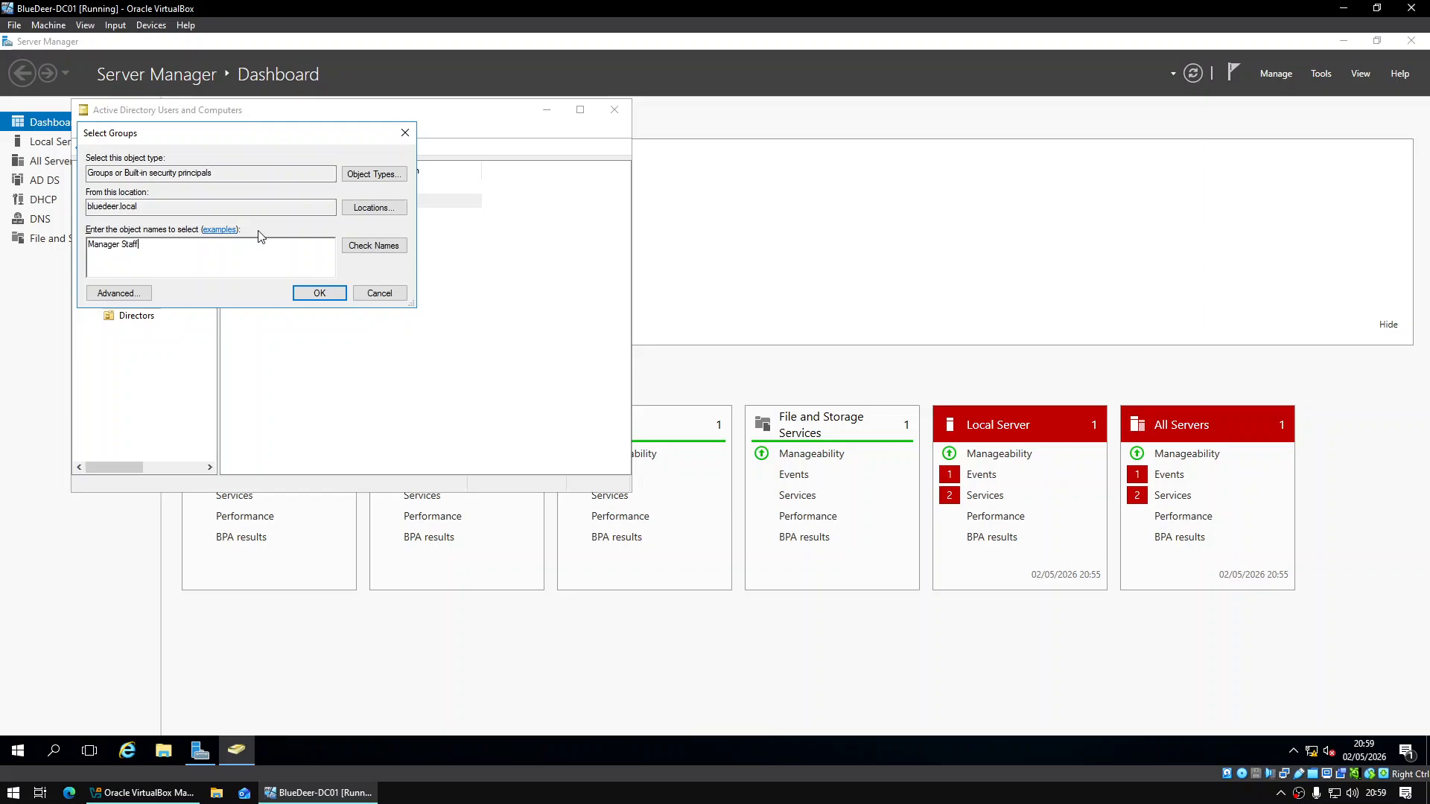
pyautogui.click(346, 247)
pyautogui.click(320, 292)
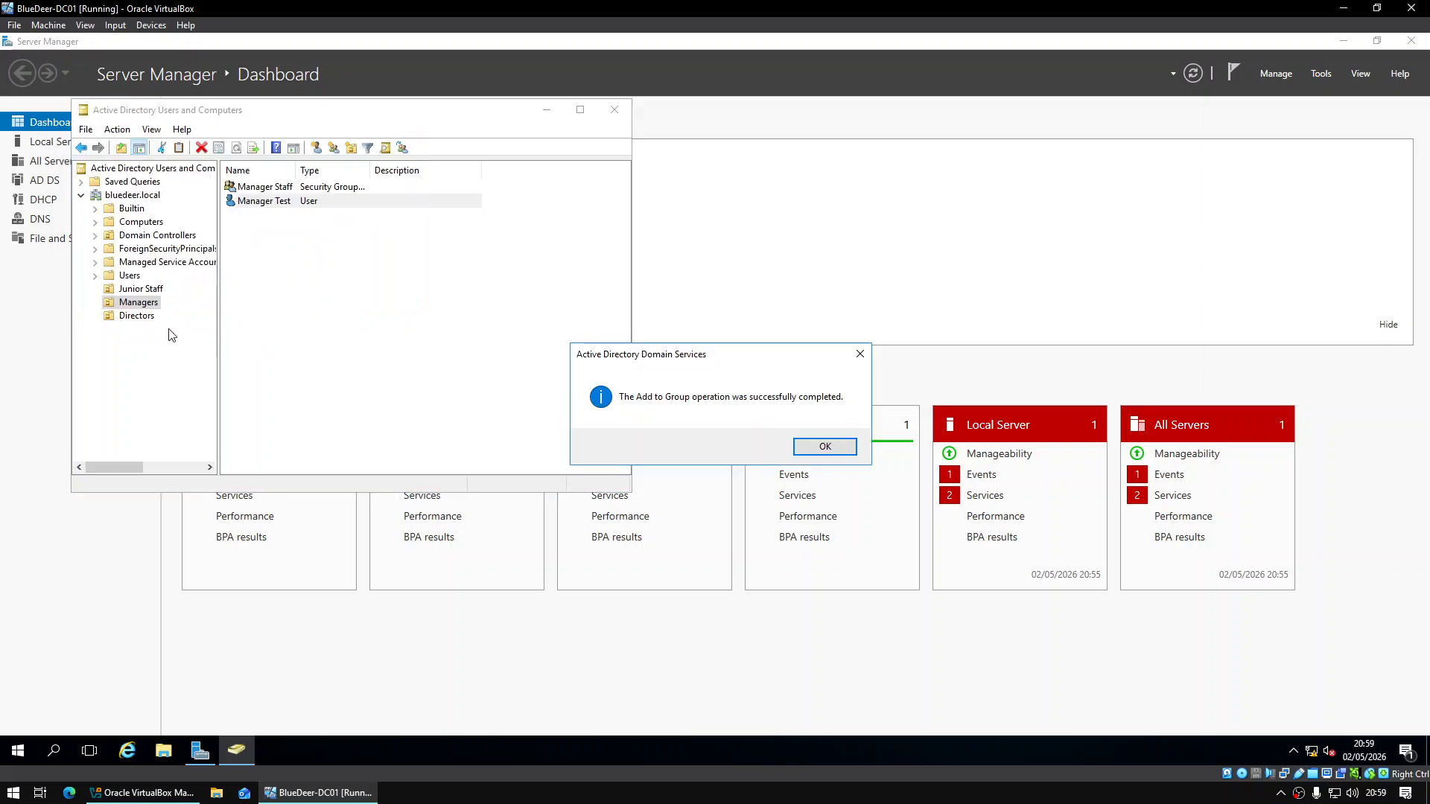
pyautogui.press('Return')
# Create a new group named Director Staff in the Directors OU
pyautogui.click(139, 316)
pyautogui.rightClick(146, 320)
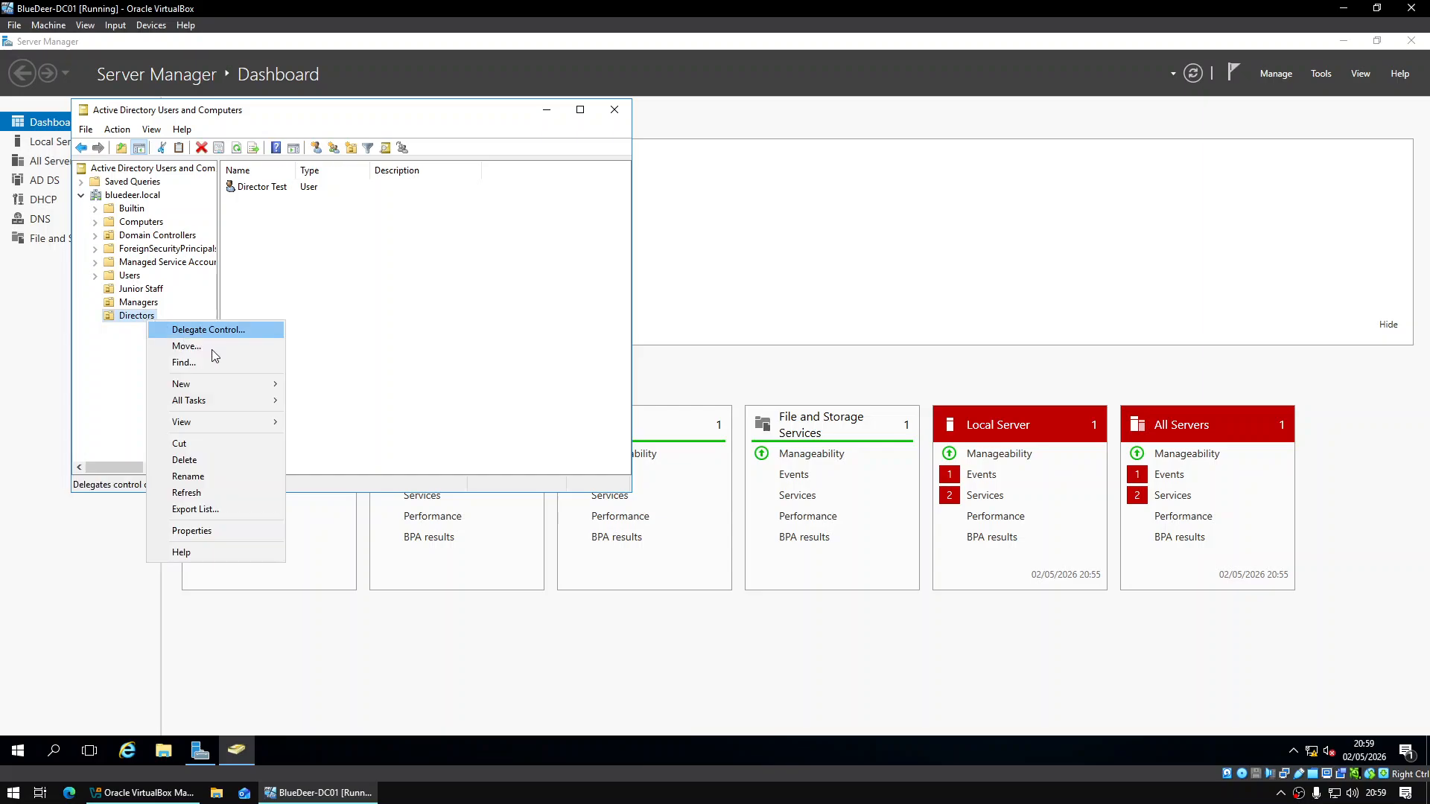
pyautogui.moveTo(225, 383)
pyautogui.click(373, 419)
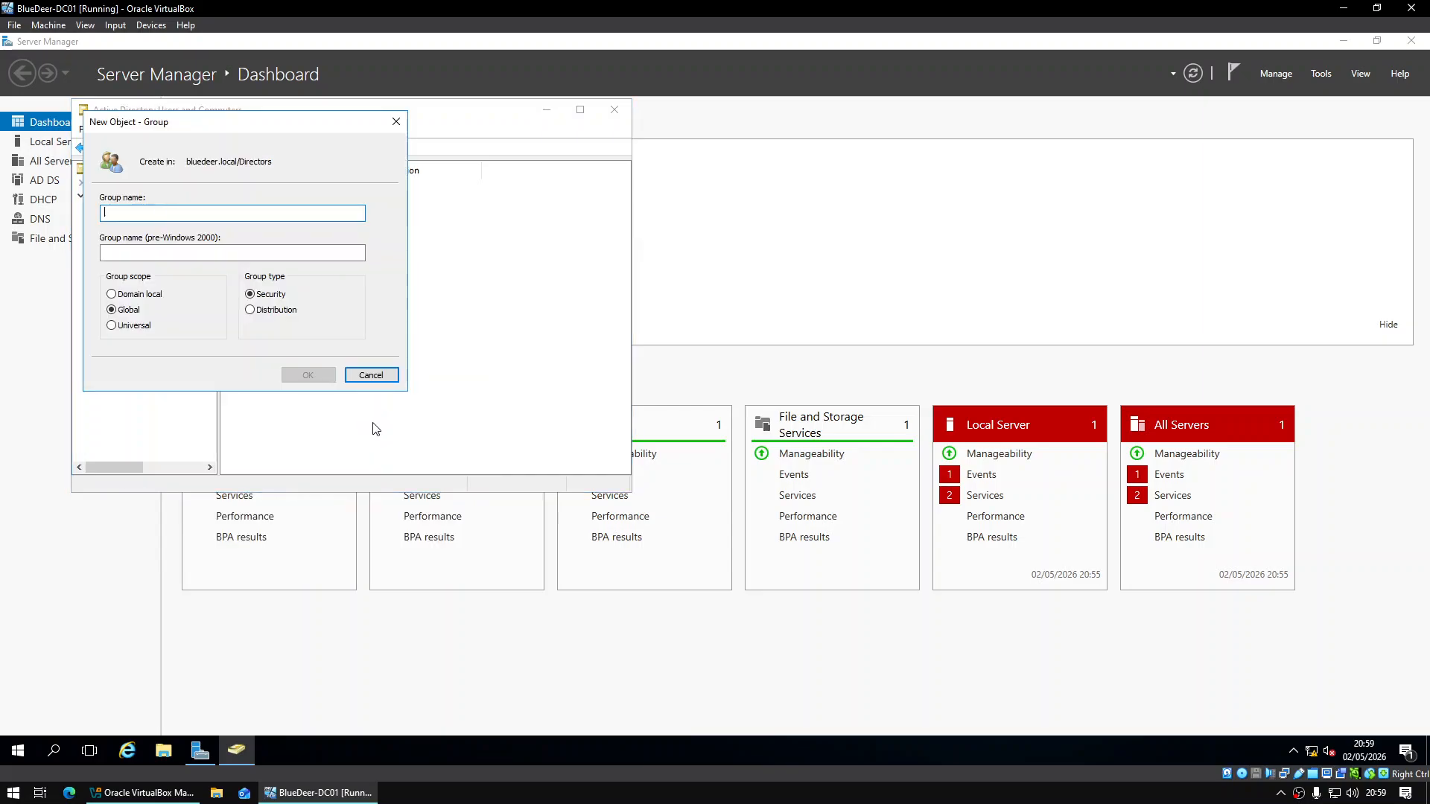
pyautogui.write('Director Staff')
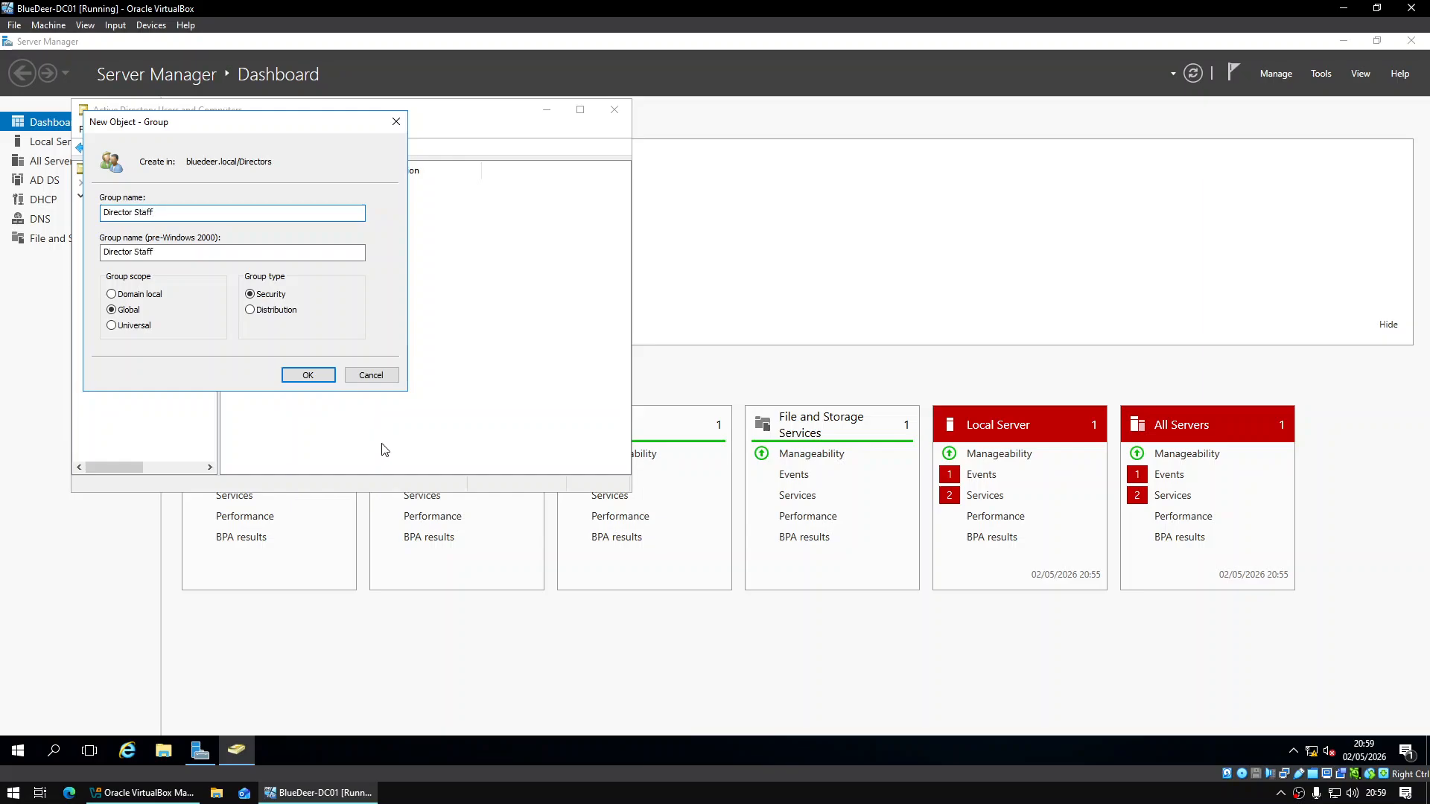
pyautogui.click(306, 376)
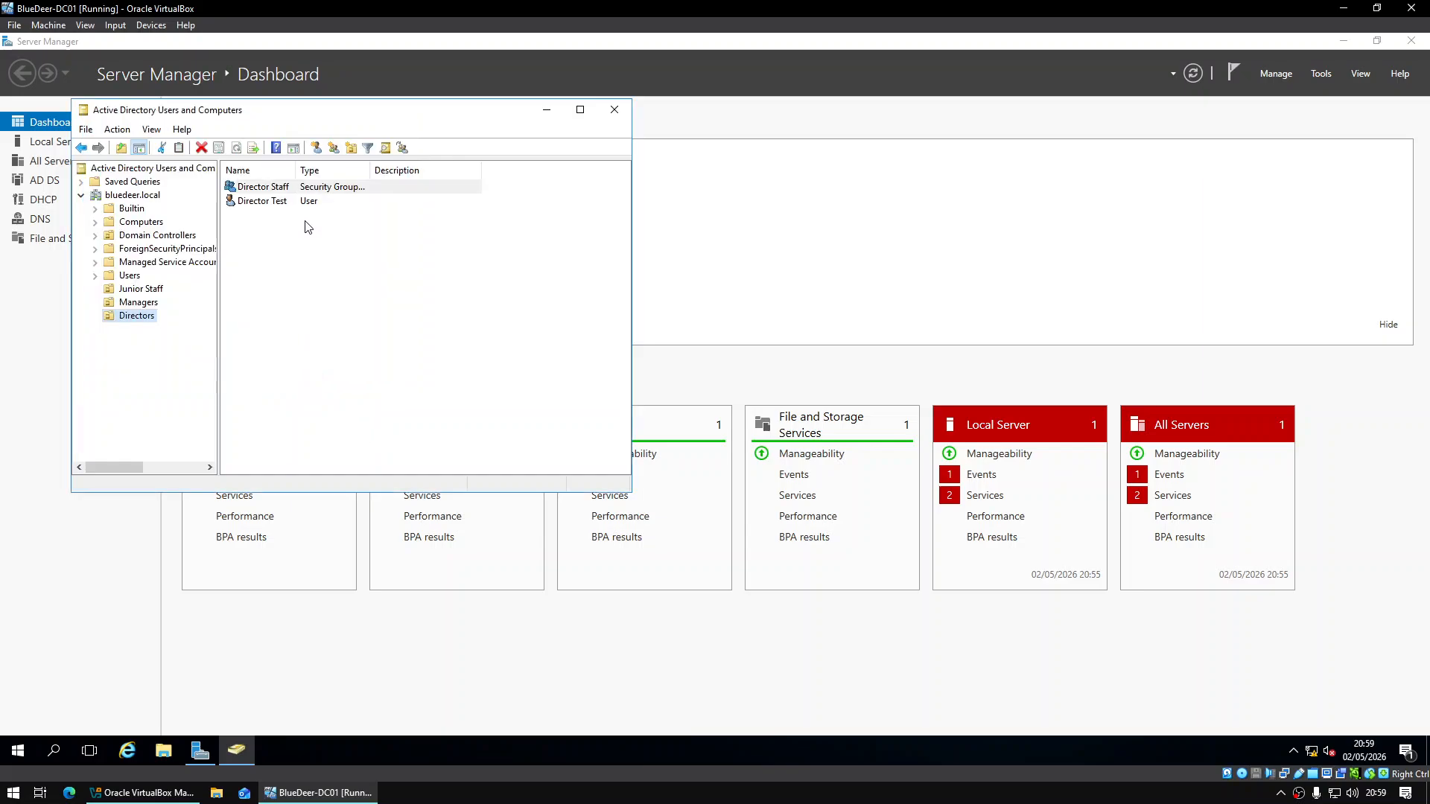
# Add the Director Test user to the Director Staff group
pyautogui.click(275, 202)
pyautogui.click(291, 223)
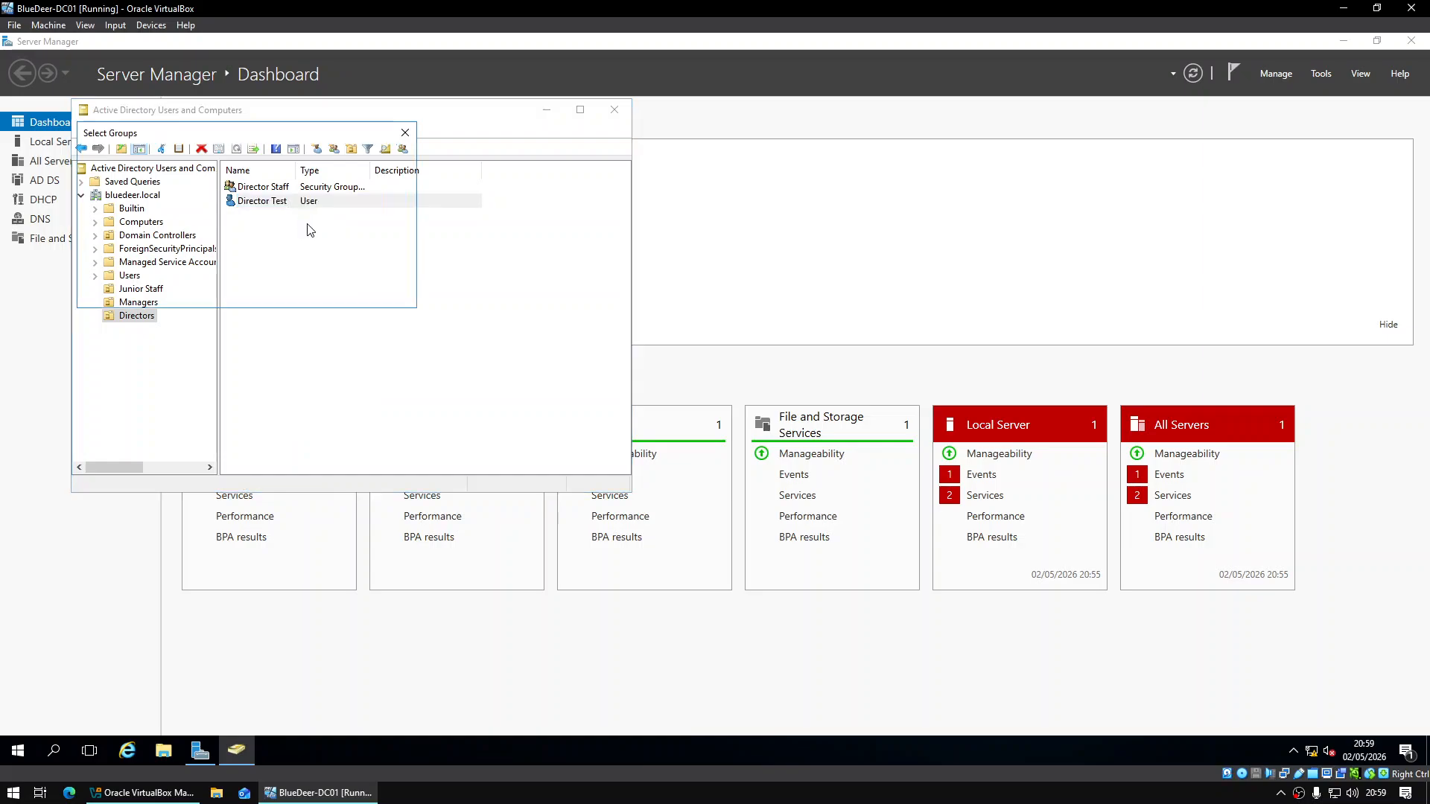
pyautogui.write('Director Staff')
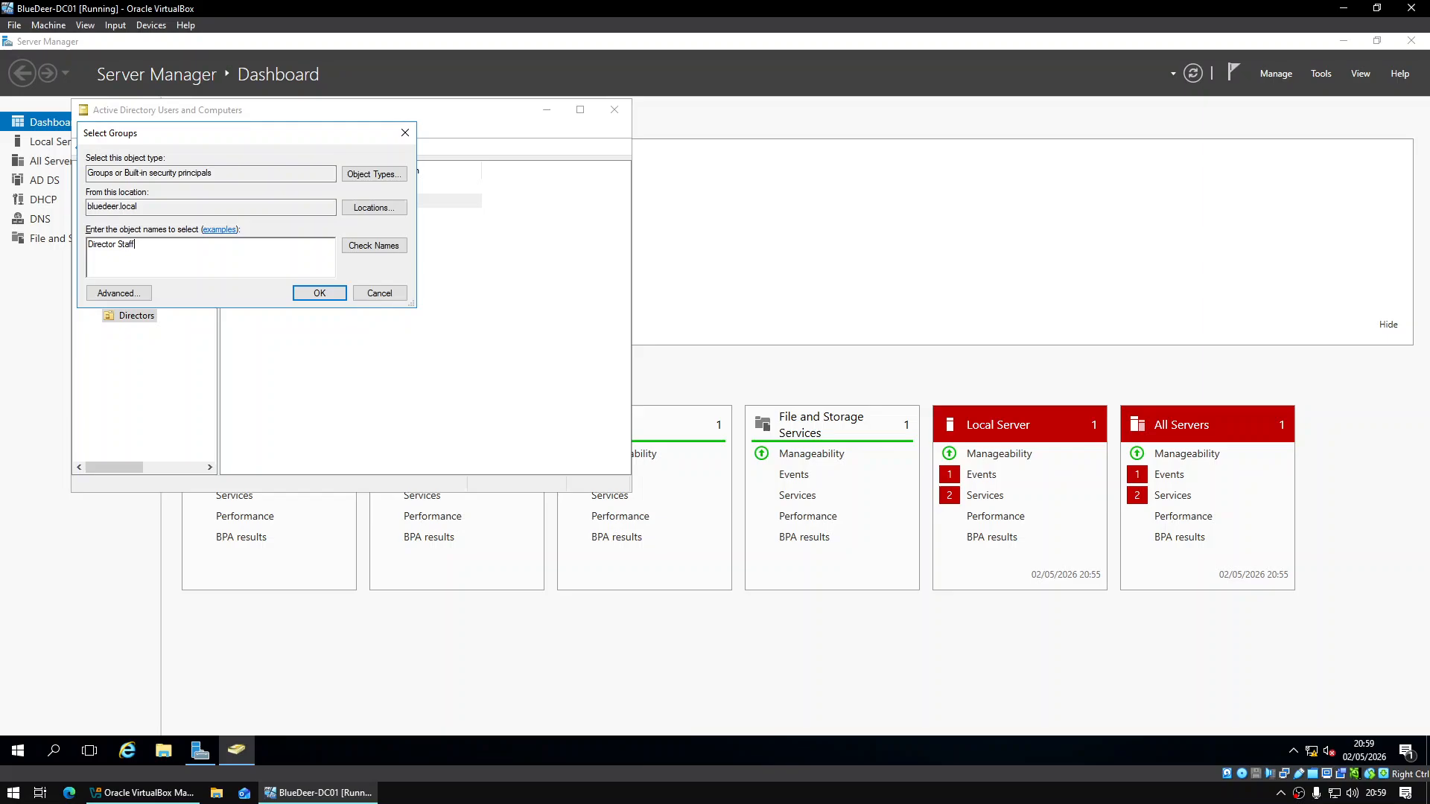
pyautogui.press('Return')
pyautogui.press('Return')
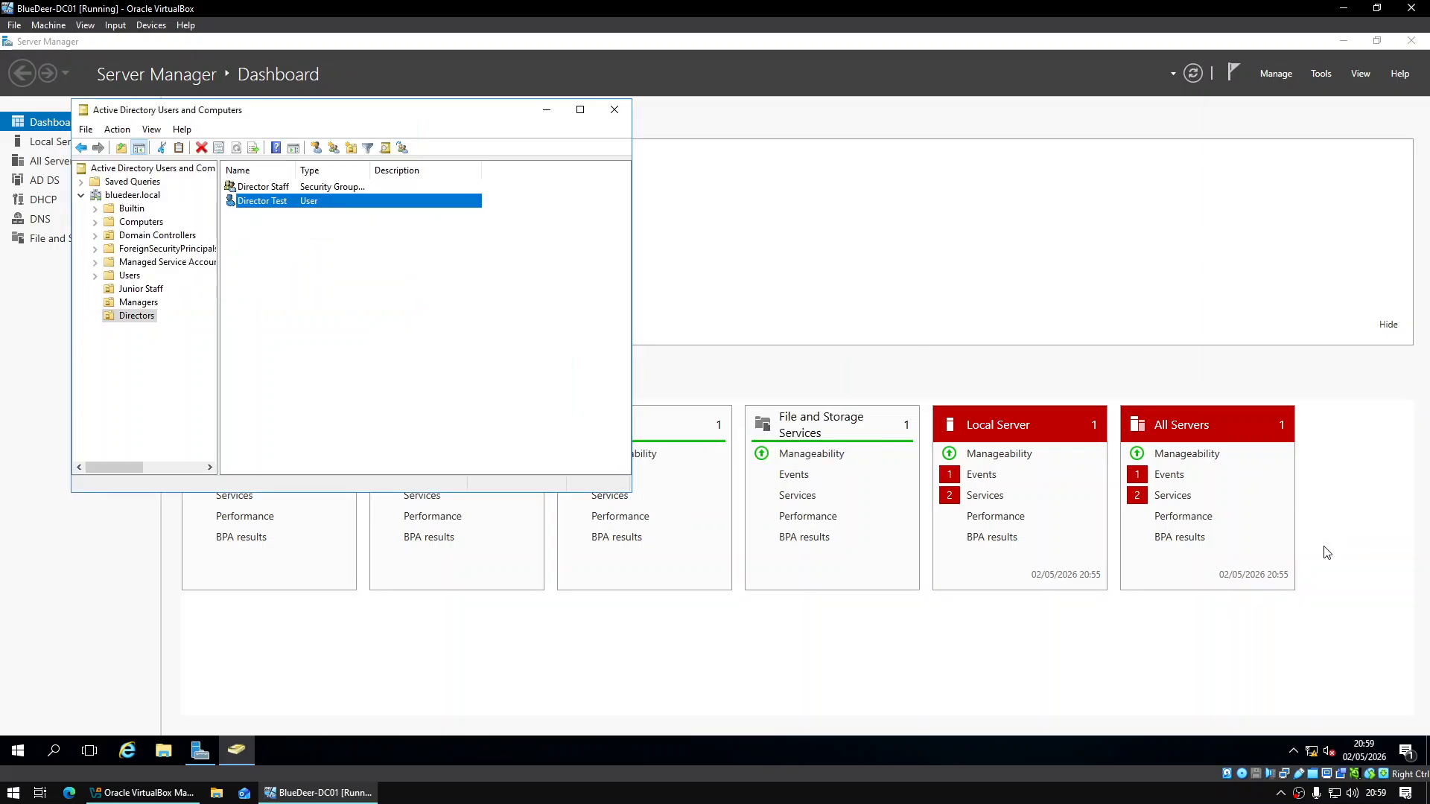
pyautogui.click(142, 289)
# Review the Junior Staff, Managers and Directors OUs and widen the Name column
pyautogui.press('Down')
pyautogui.press('Down')
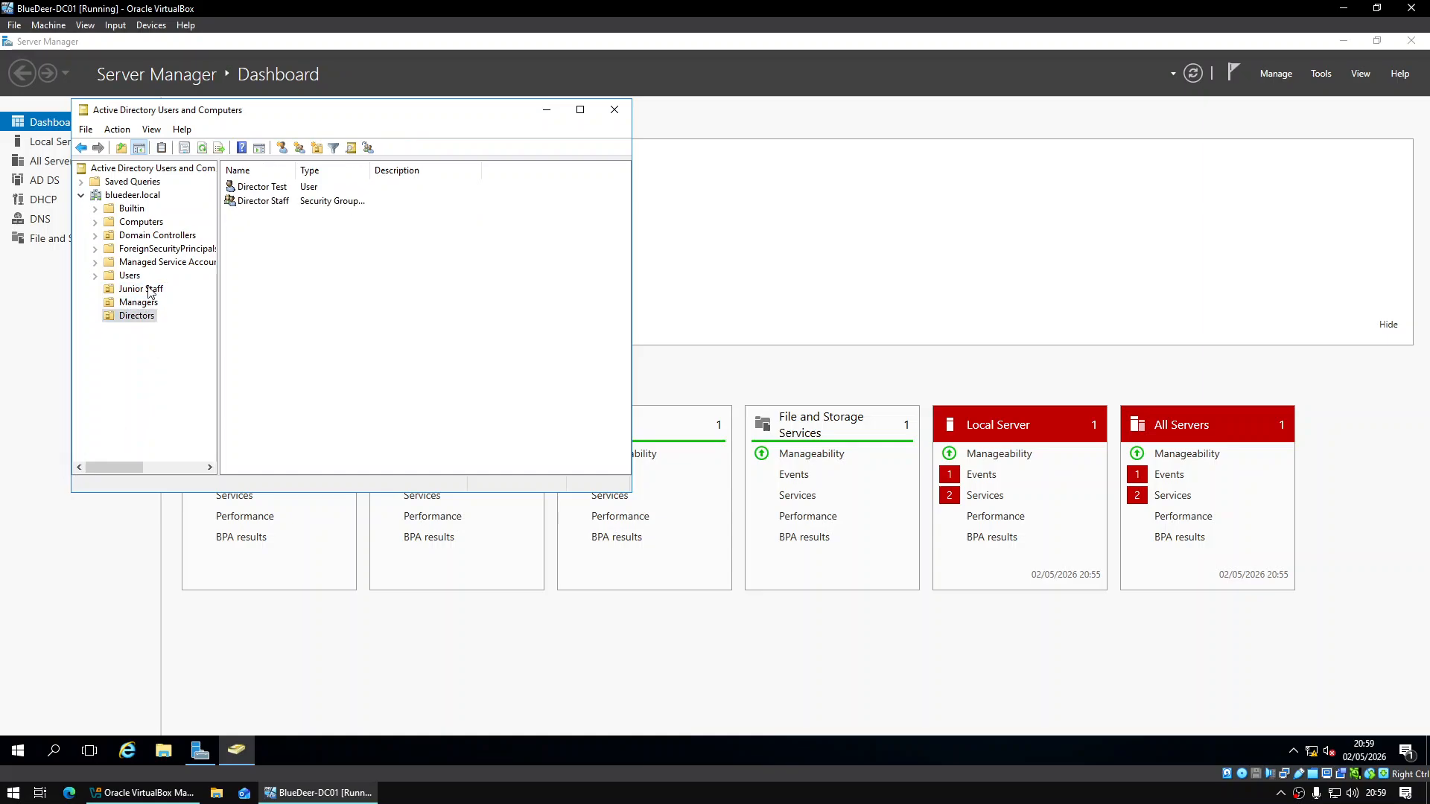
pyautogui.click(149, 290)
pyautogui.click(147, 302)
pyautogui.click(145, 316)
pyautogui.click(152, 290)
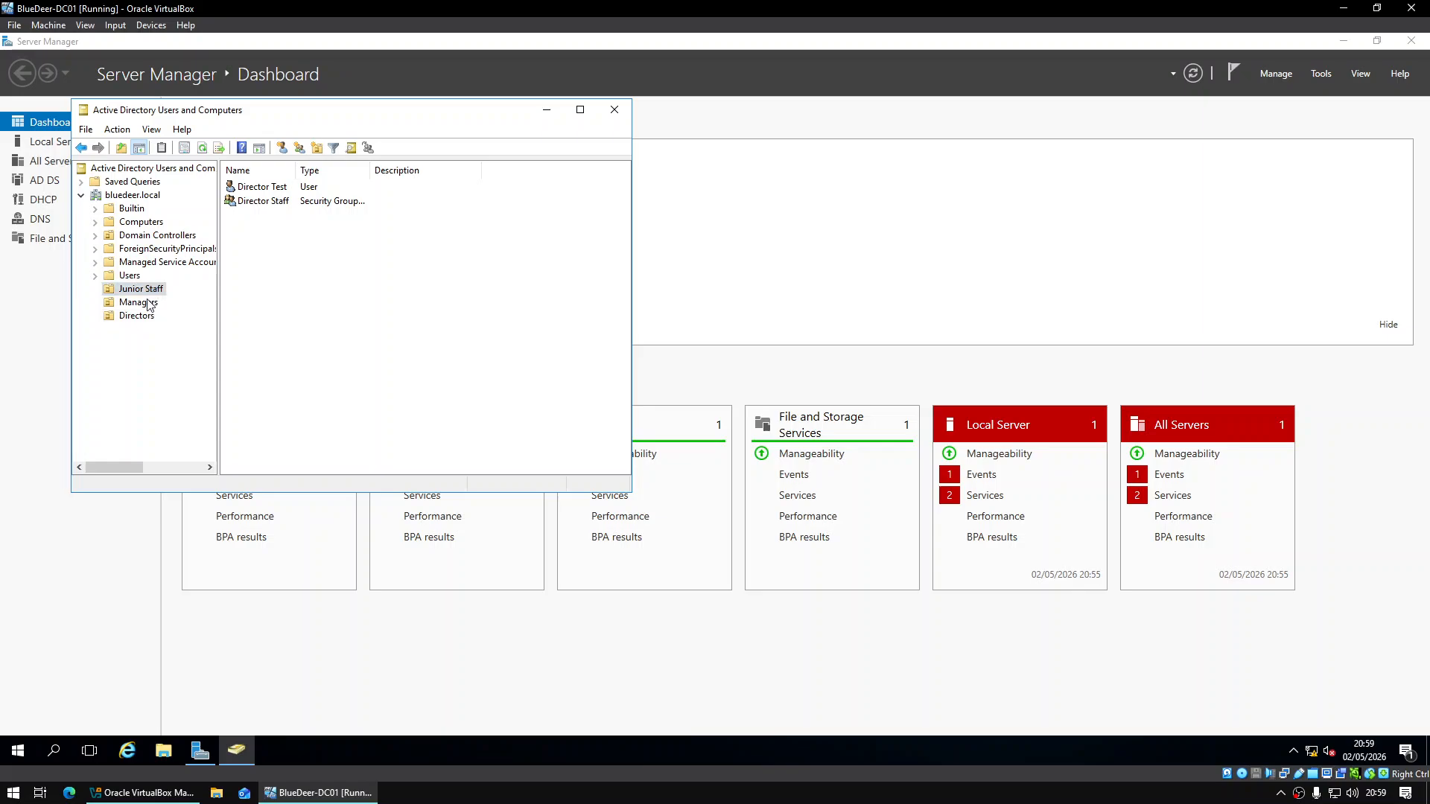
pyautogui.click(148, 303)
pyautogui.click(145, 316)
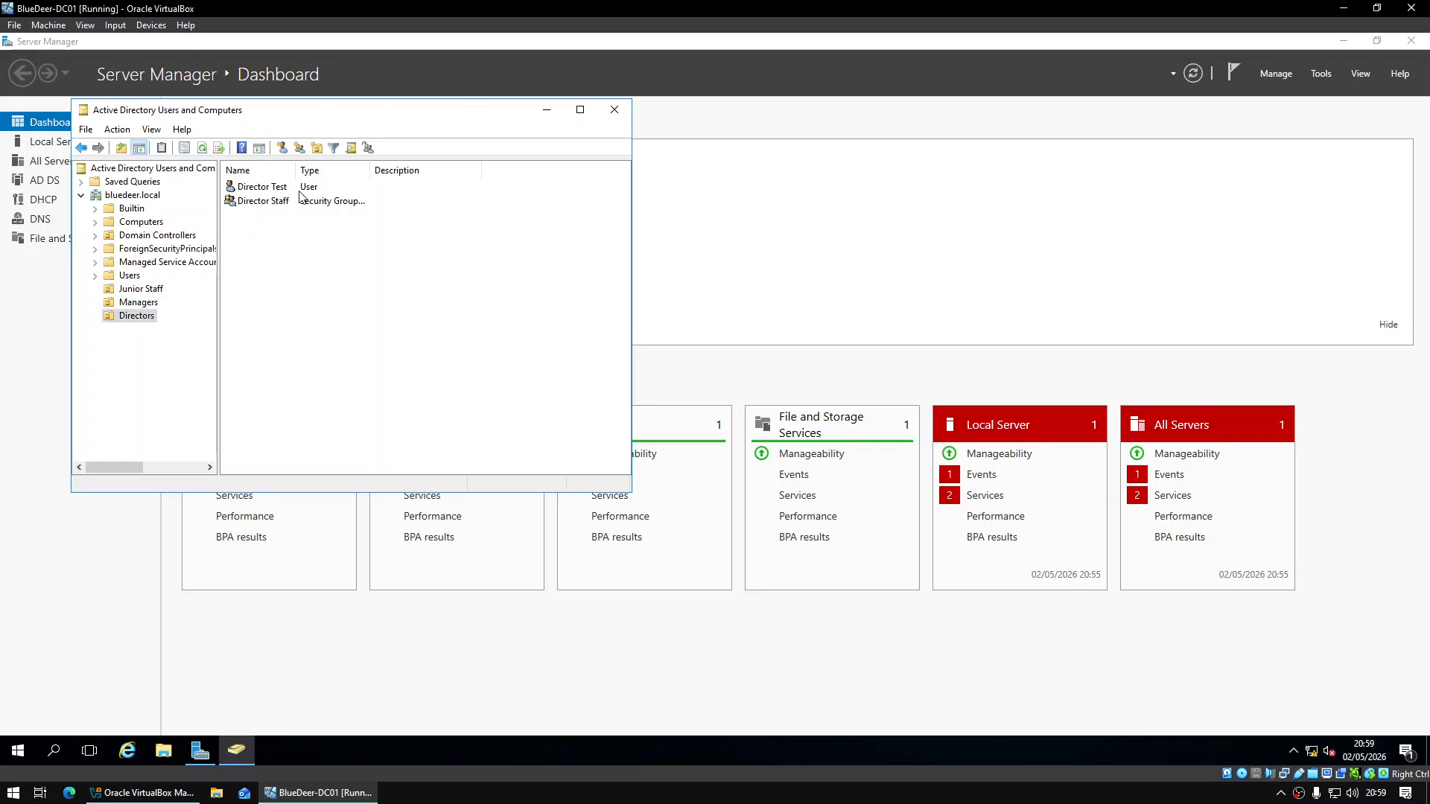
pyautogui.moveTo(296, 170); pyautogui.dragTo(324, 170)
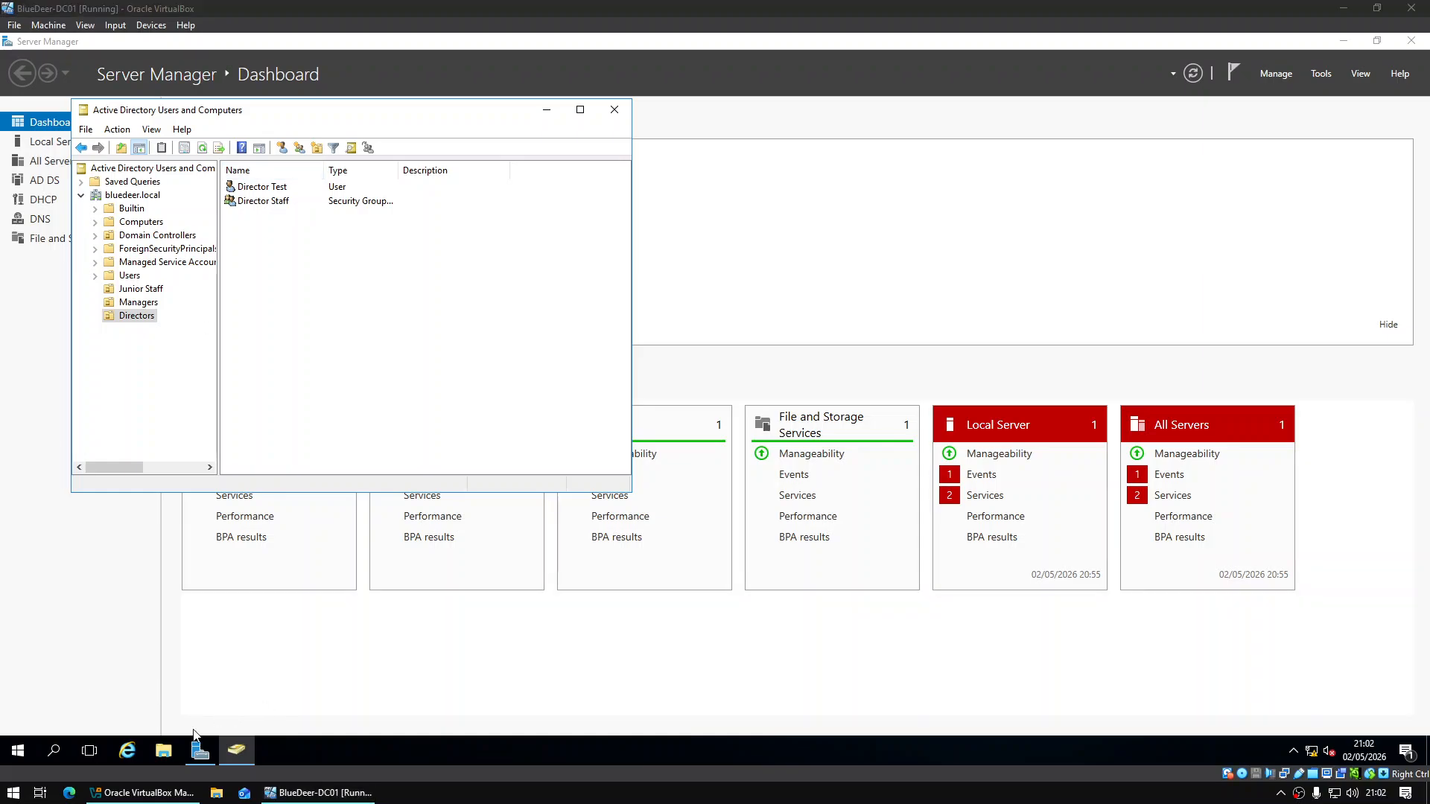
# Create a folder named Shares on Local Disk (C:) in File Explorer
pyautogui.click(193, 752)
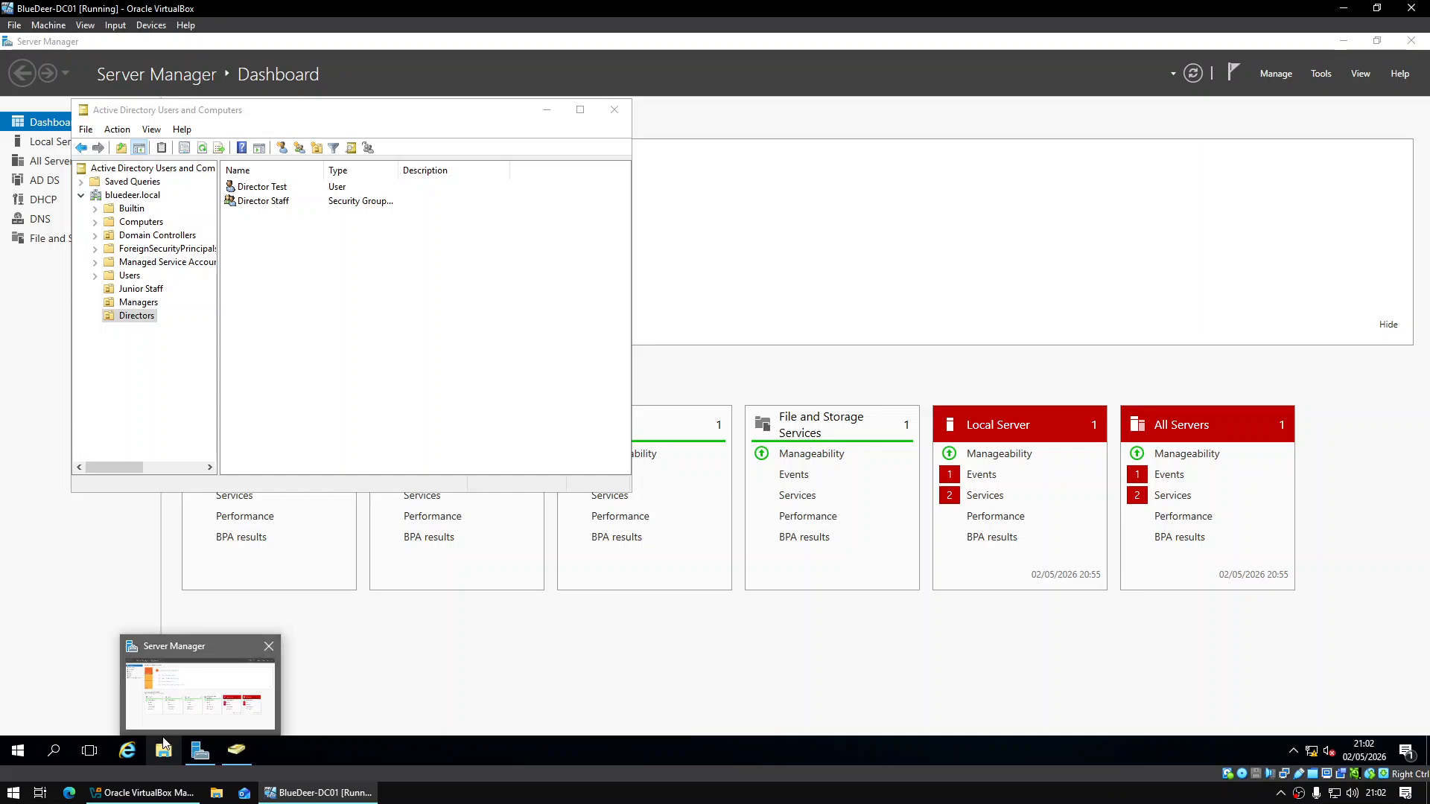
pyautogui.click(163, 750)
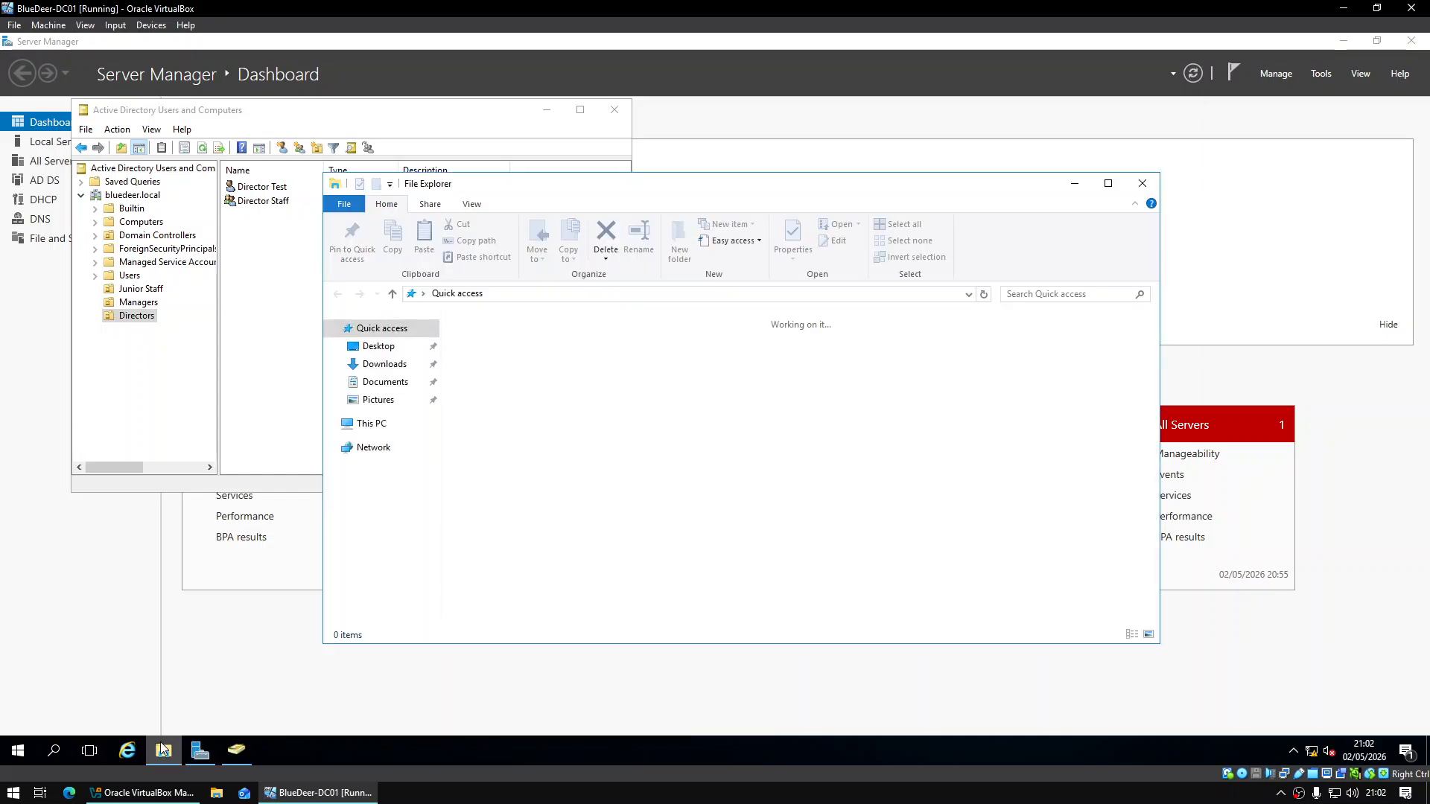
pyautogui.click(370, 424)
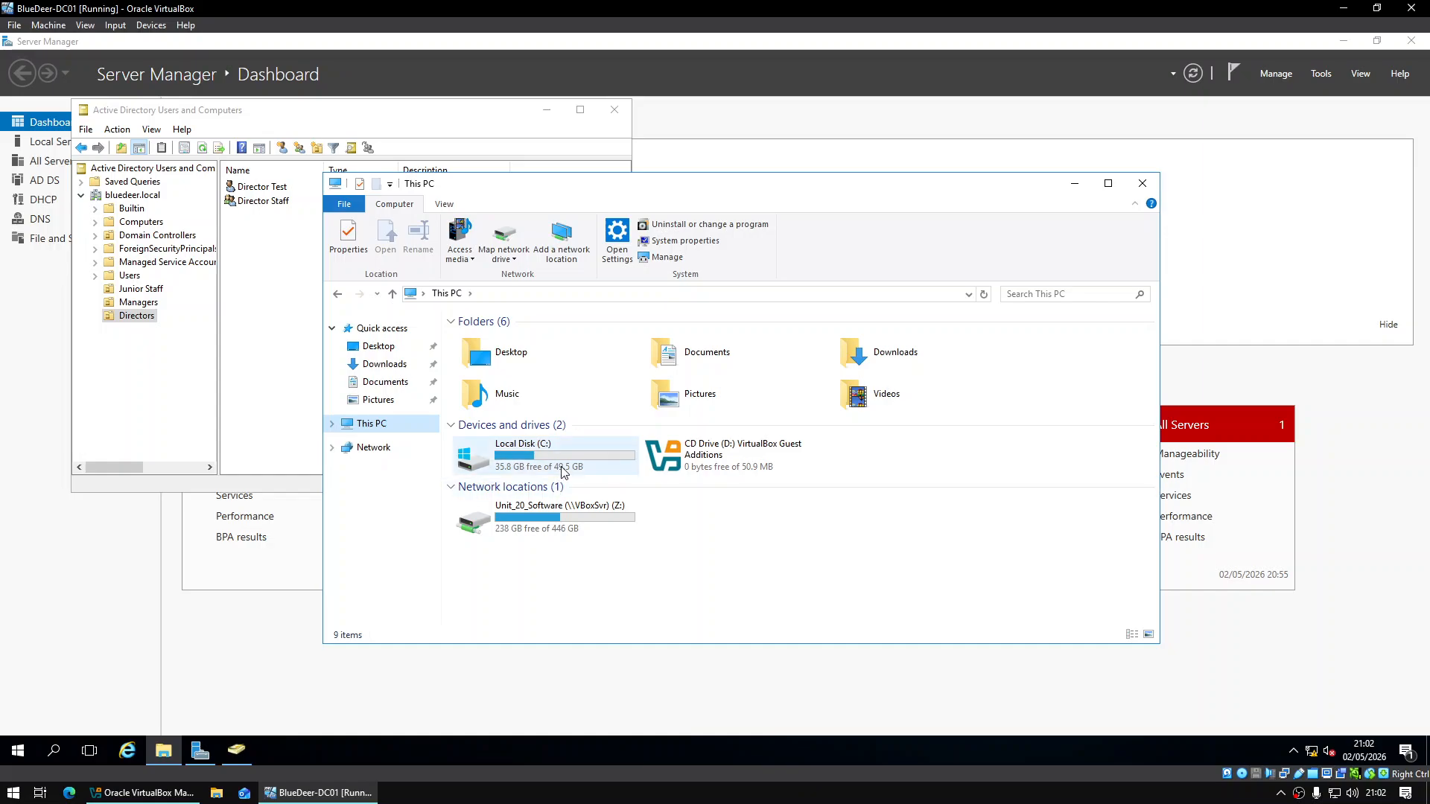
pyautogui.doubleClick(493, 454)
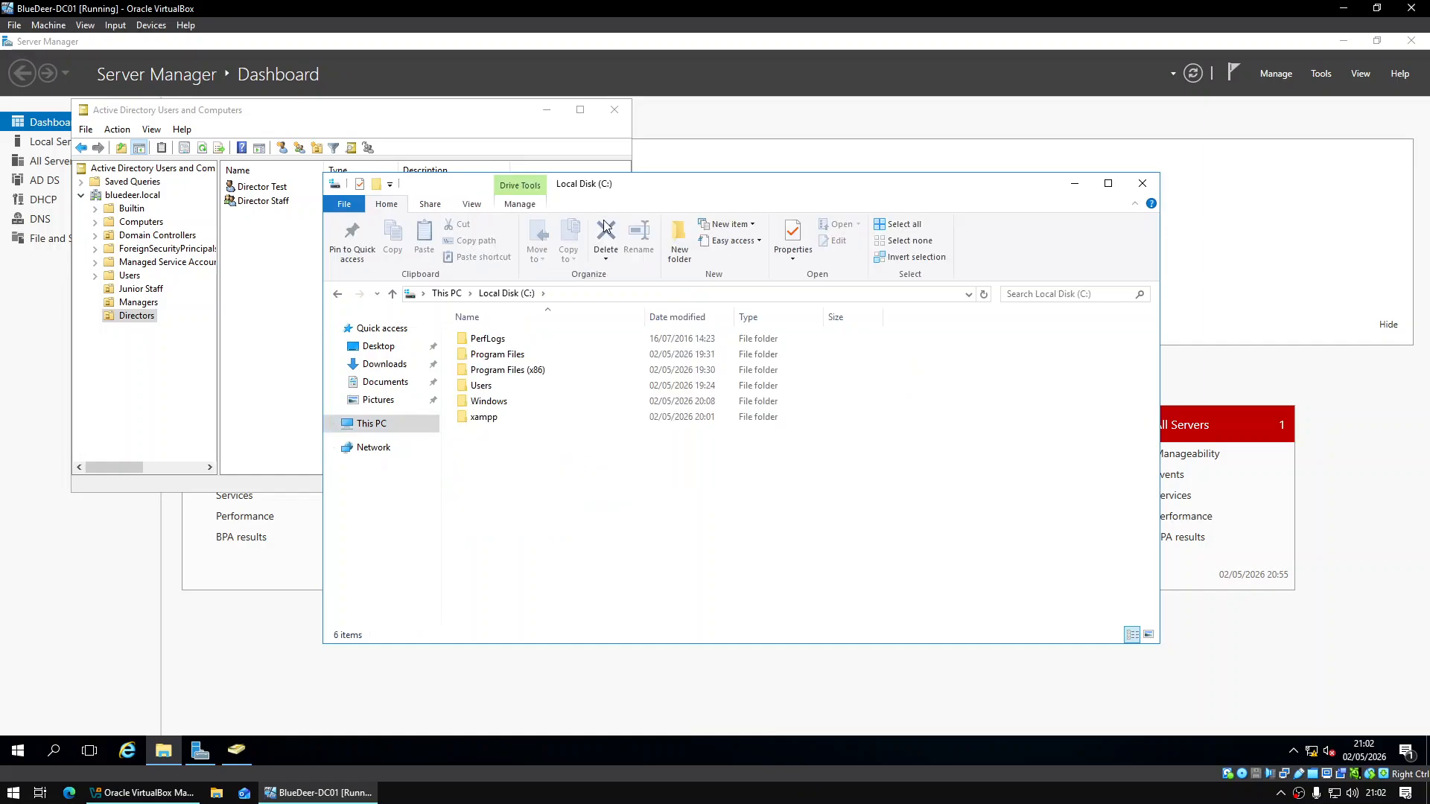
pyautogui.click(695, 235)
pyautogui.write('Shares')
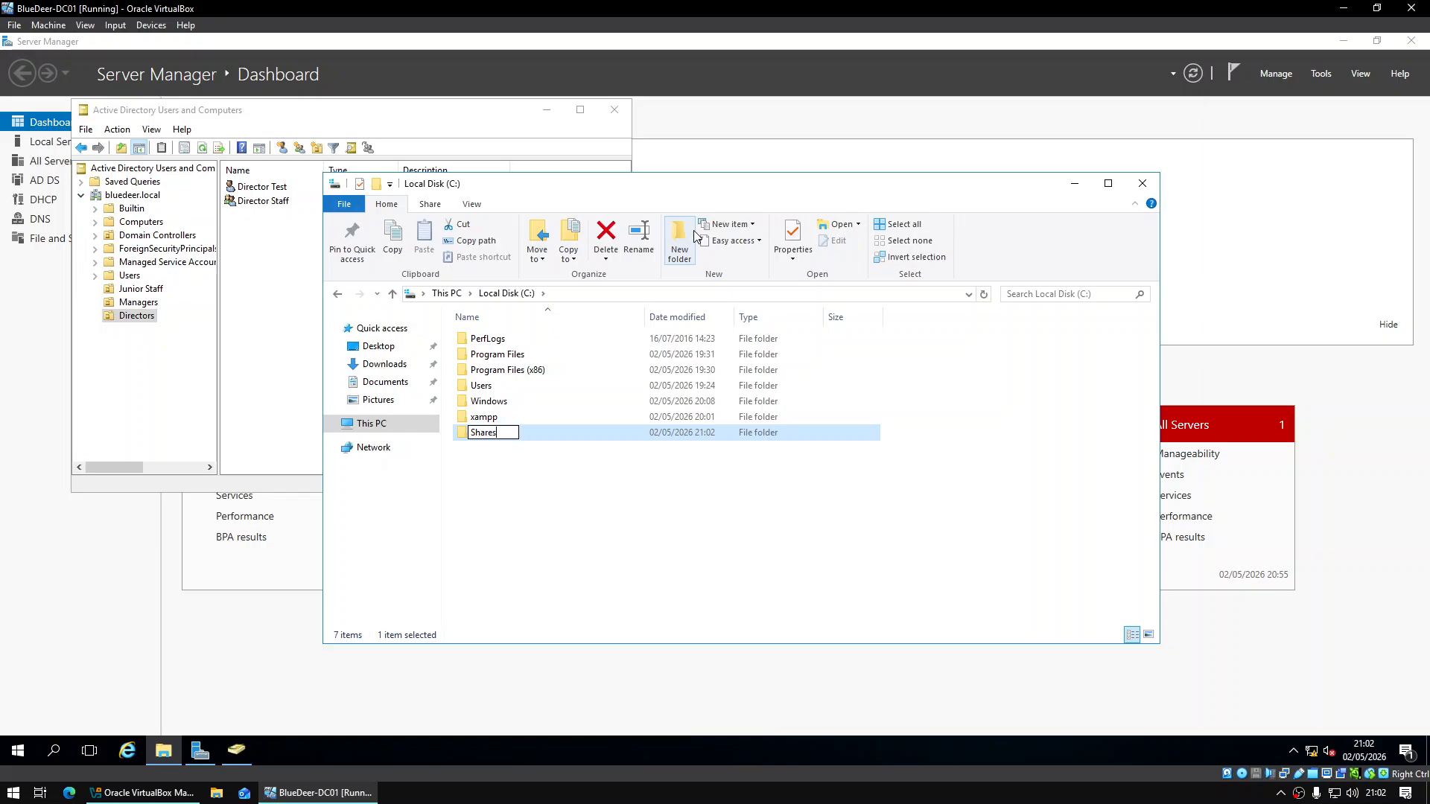
pyautogui.press('Return')
# Inside Shares, create the General and Policies and Procedures folders
pyautogui.press('Return')
pyautogui.click(691, 238)
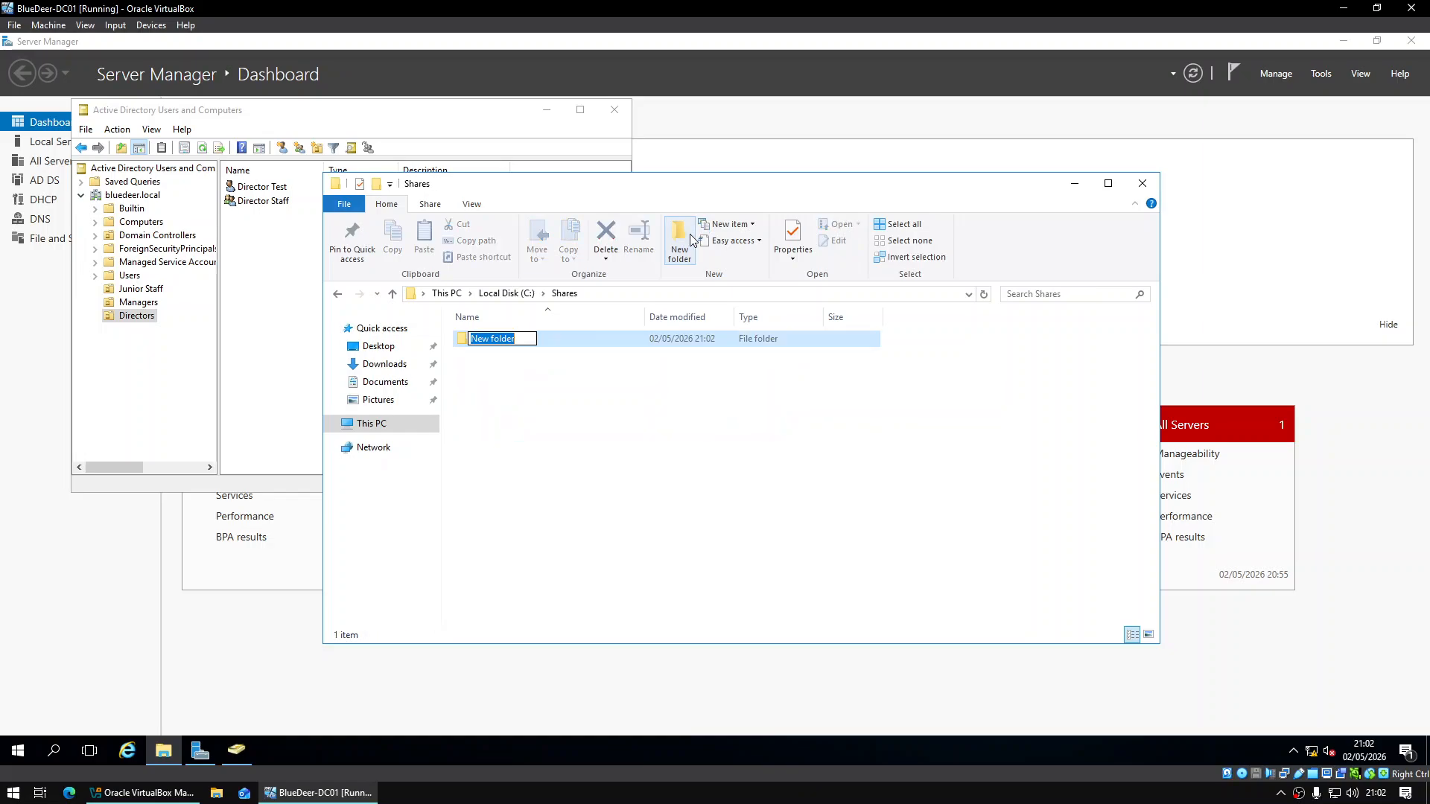
pyautogui.write('General')
pyautogui.press('Return')
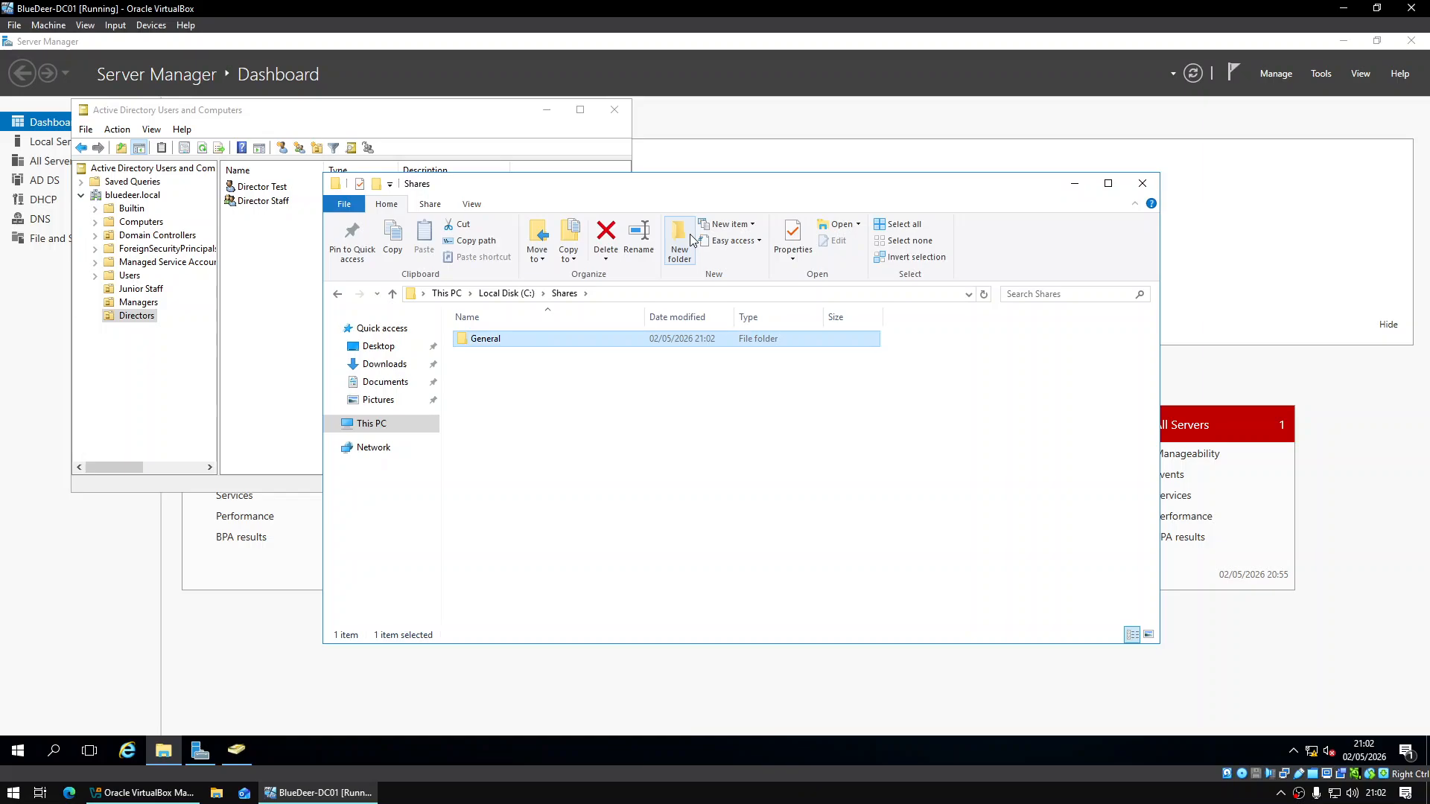
pyautogui.click(689, 239)
pyautogui.write('Policies')
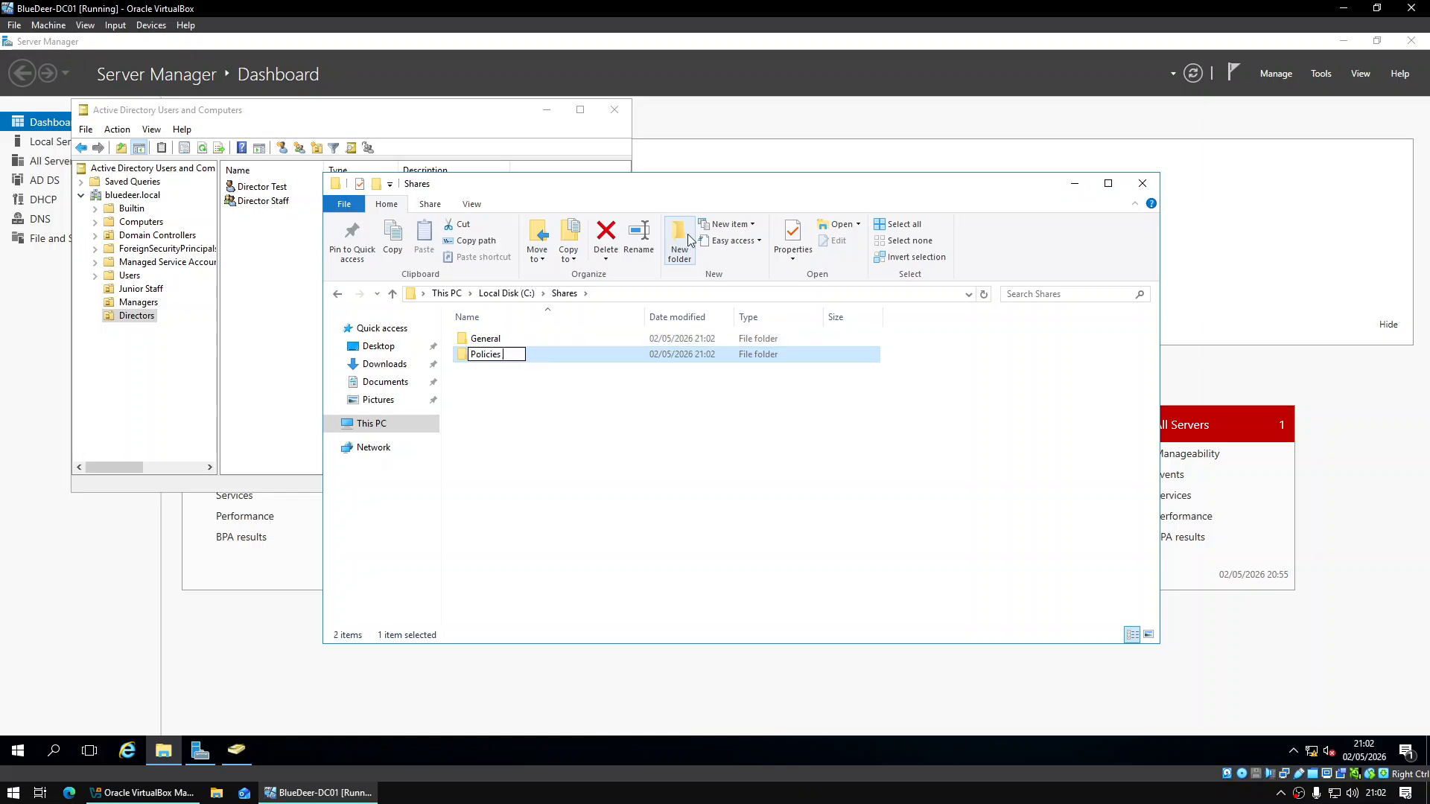
pyautogui.write(' and Procedures')
pyautogui.press('Return')
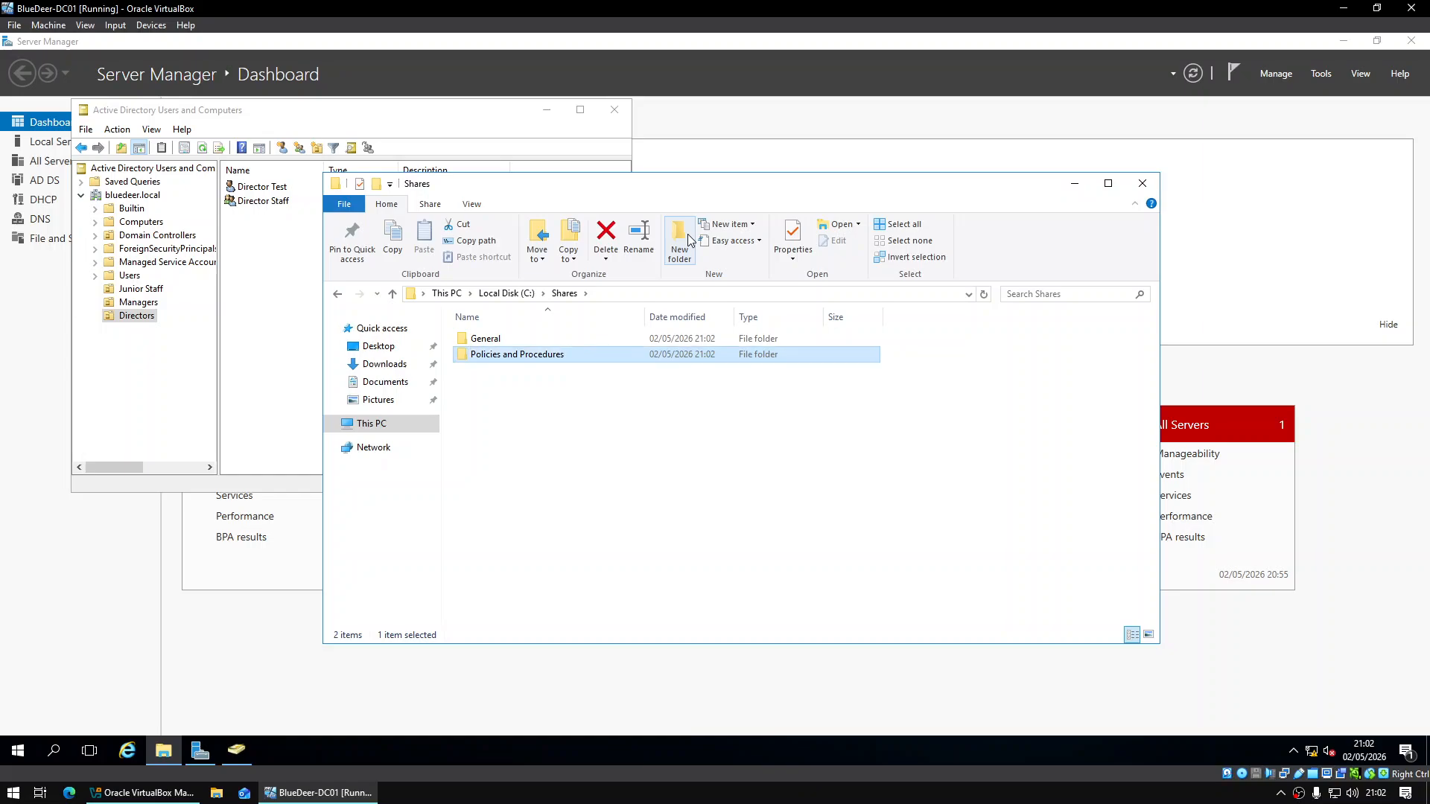
# Add the Management and Misc folders inside Shares
pyautogui.click(679, 240)
pyautogui.write('Management')
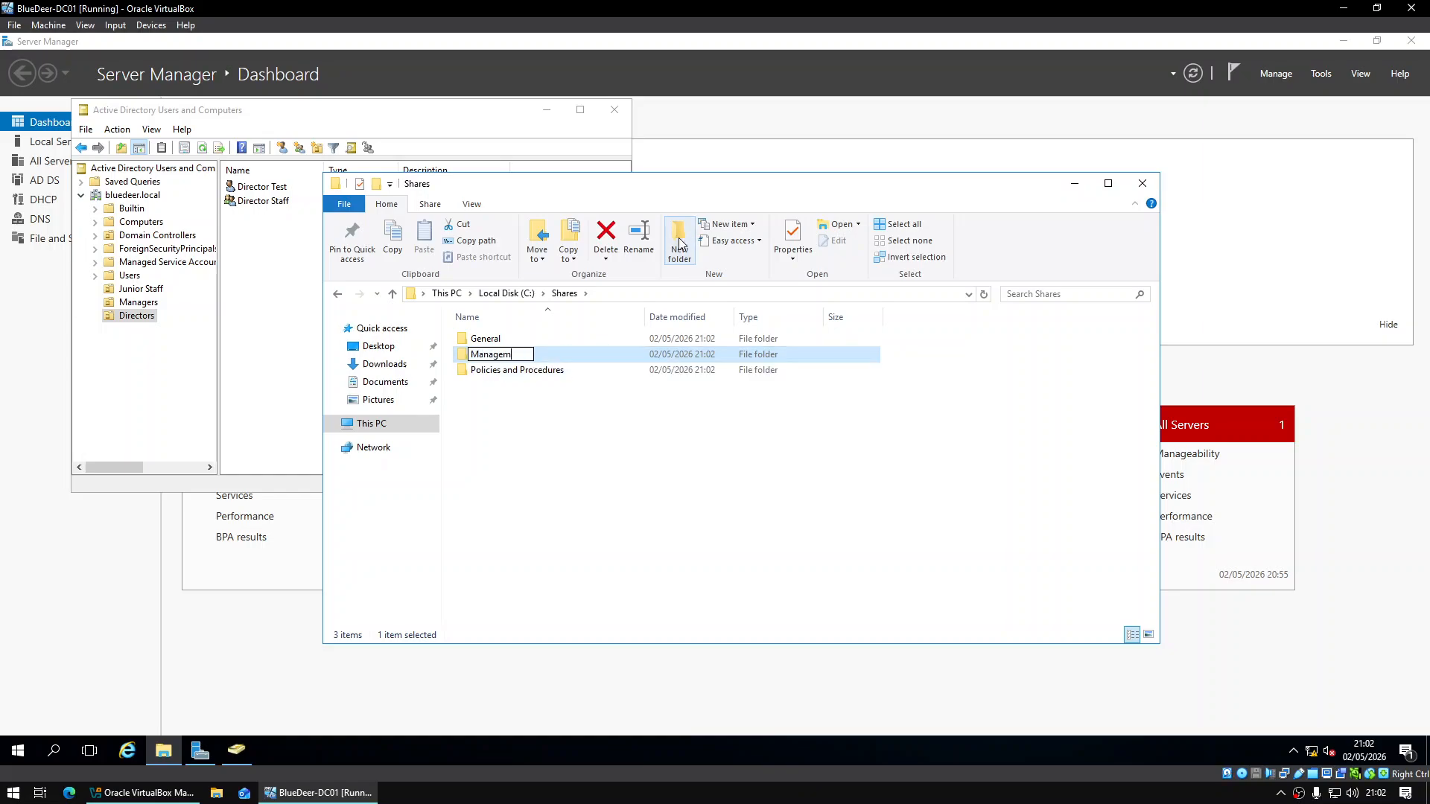
pyautogui.press('Return')
pyautogui.click(719, 423)
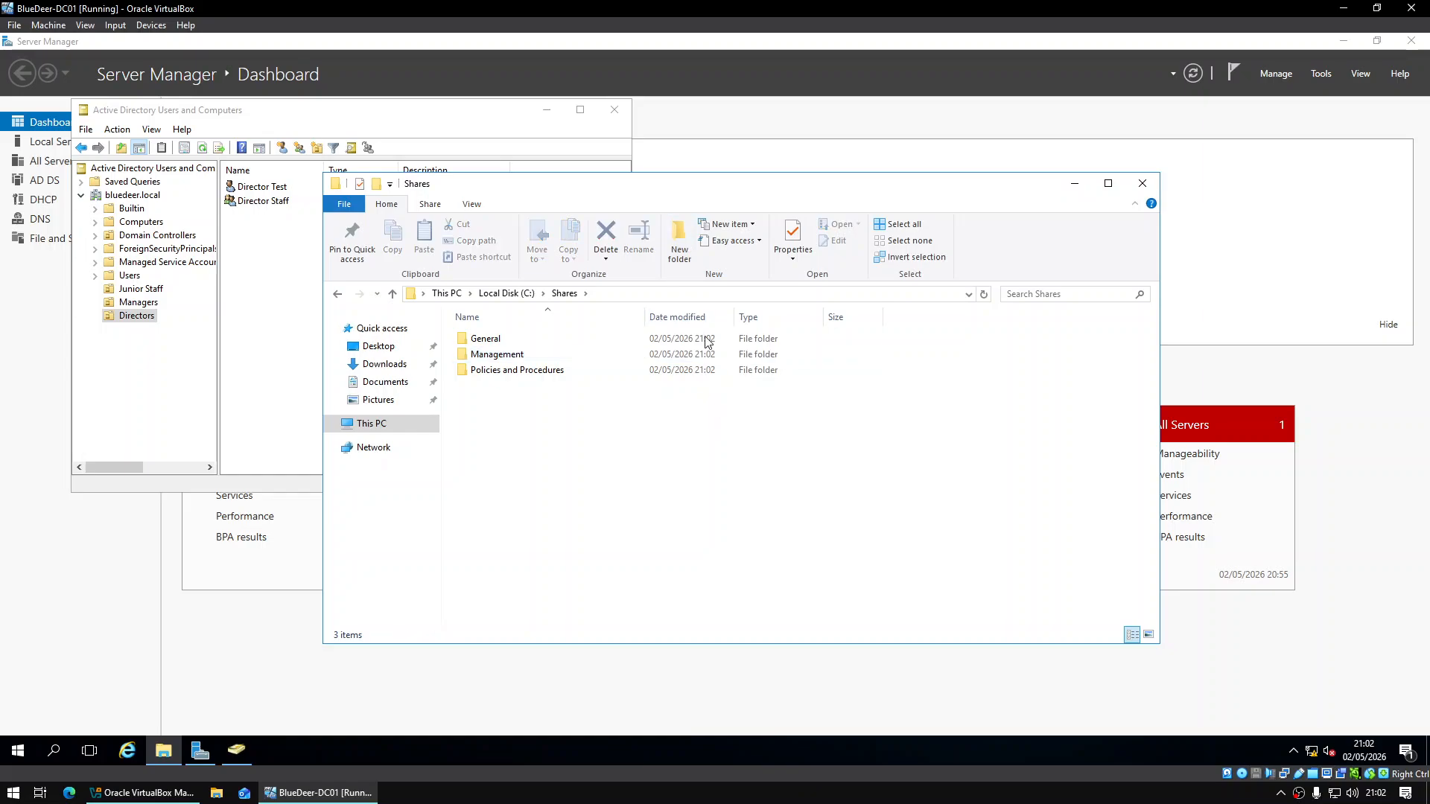
pyautogui.click(679, 240)
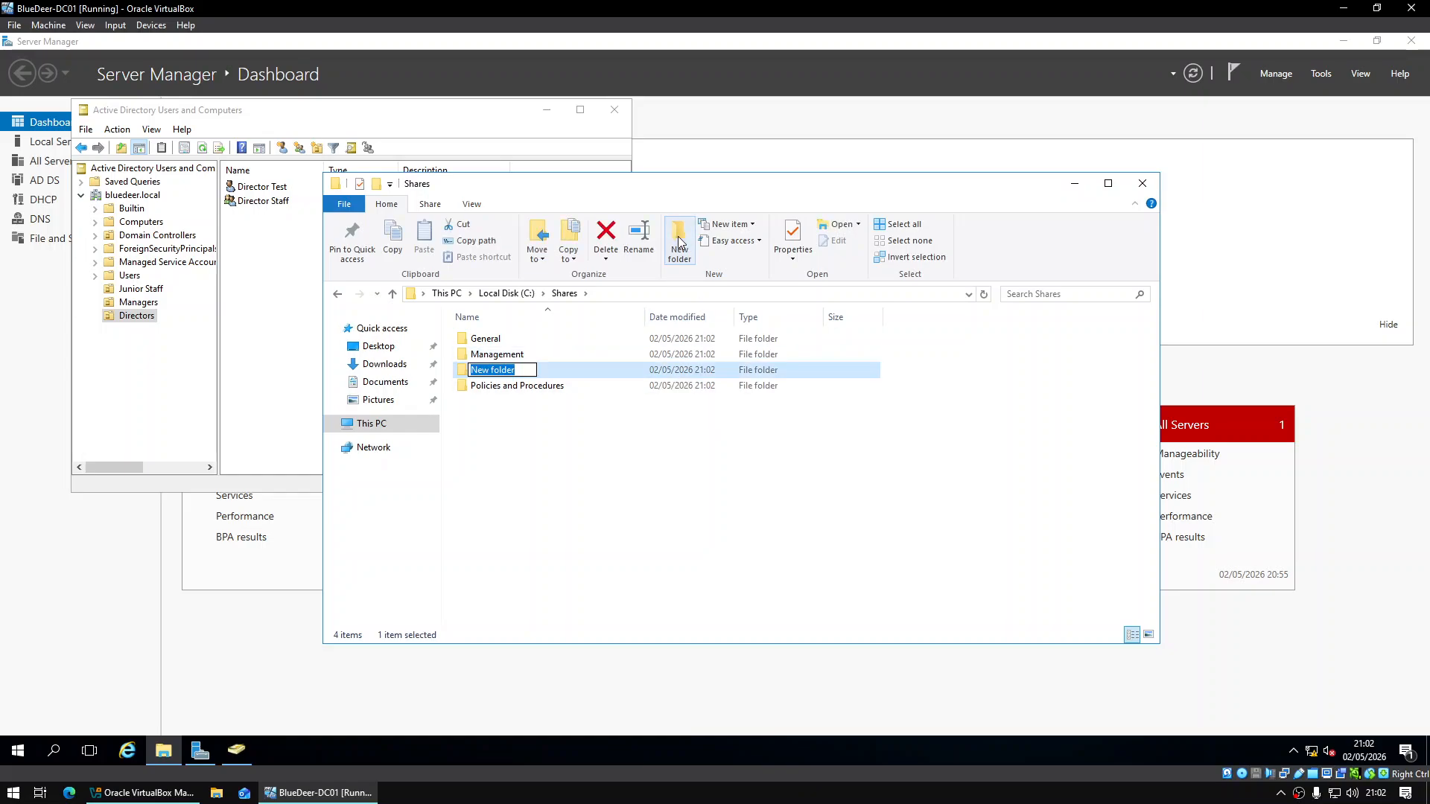
pyautogui.write('Misc')
pyautogui.press('Return')
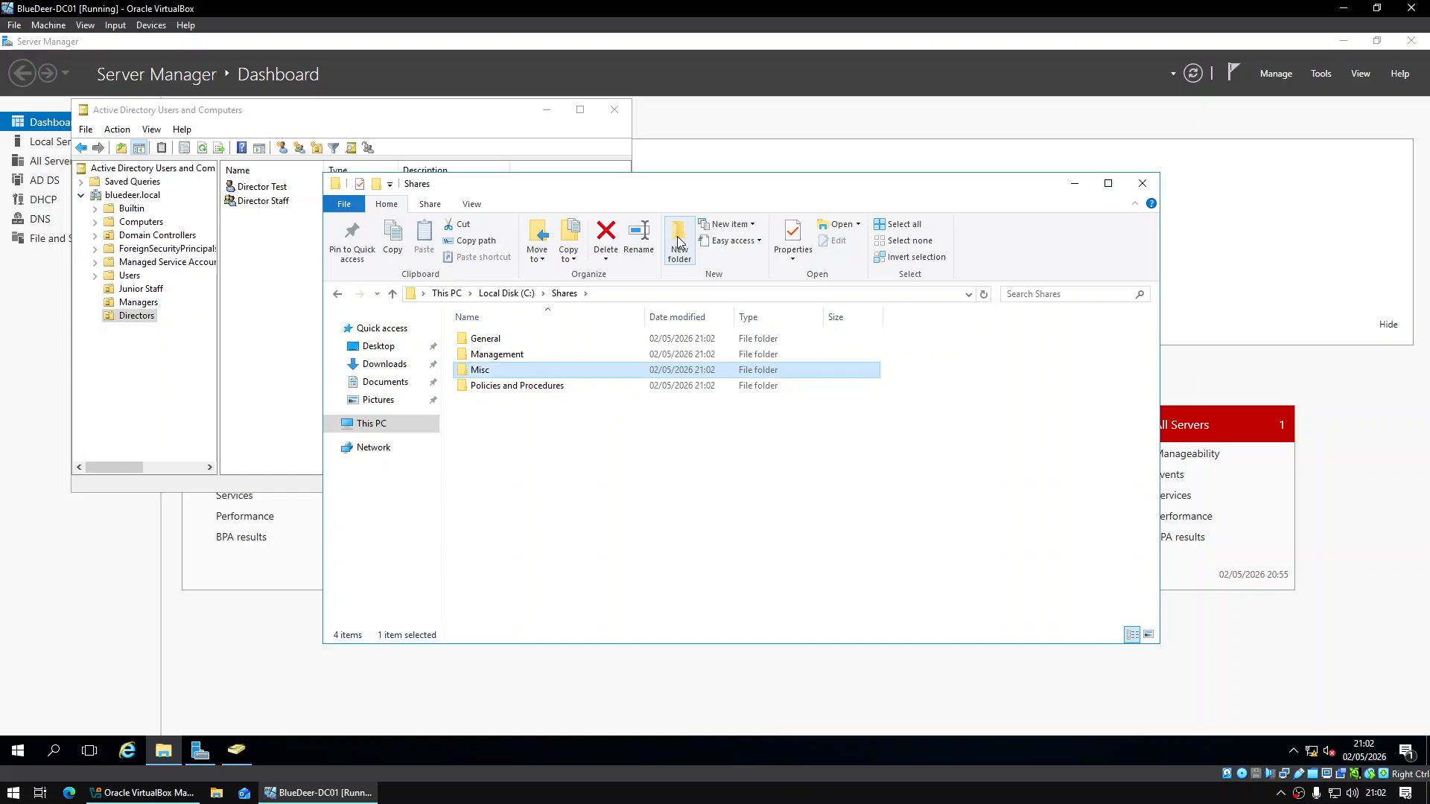
# Copy the wallpaper from the Unit_20_Software drive and paste it into C:\Shares\Misc
pyautogui.click(350, 424)
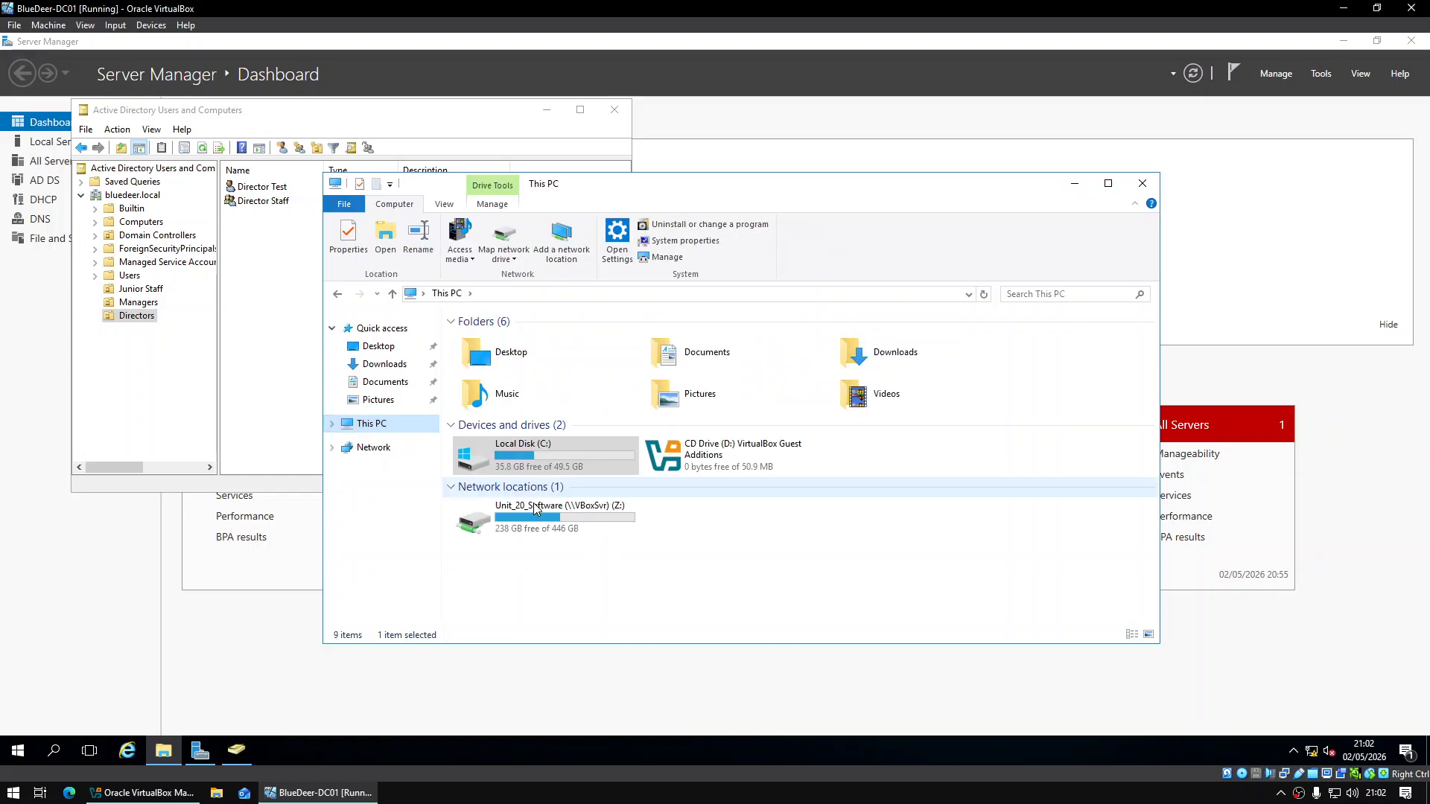
pyautogui.doubleClick(551, 507)
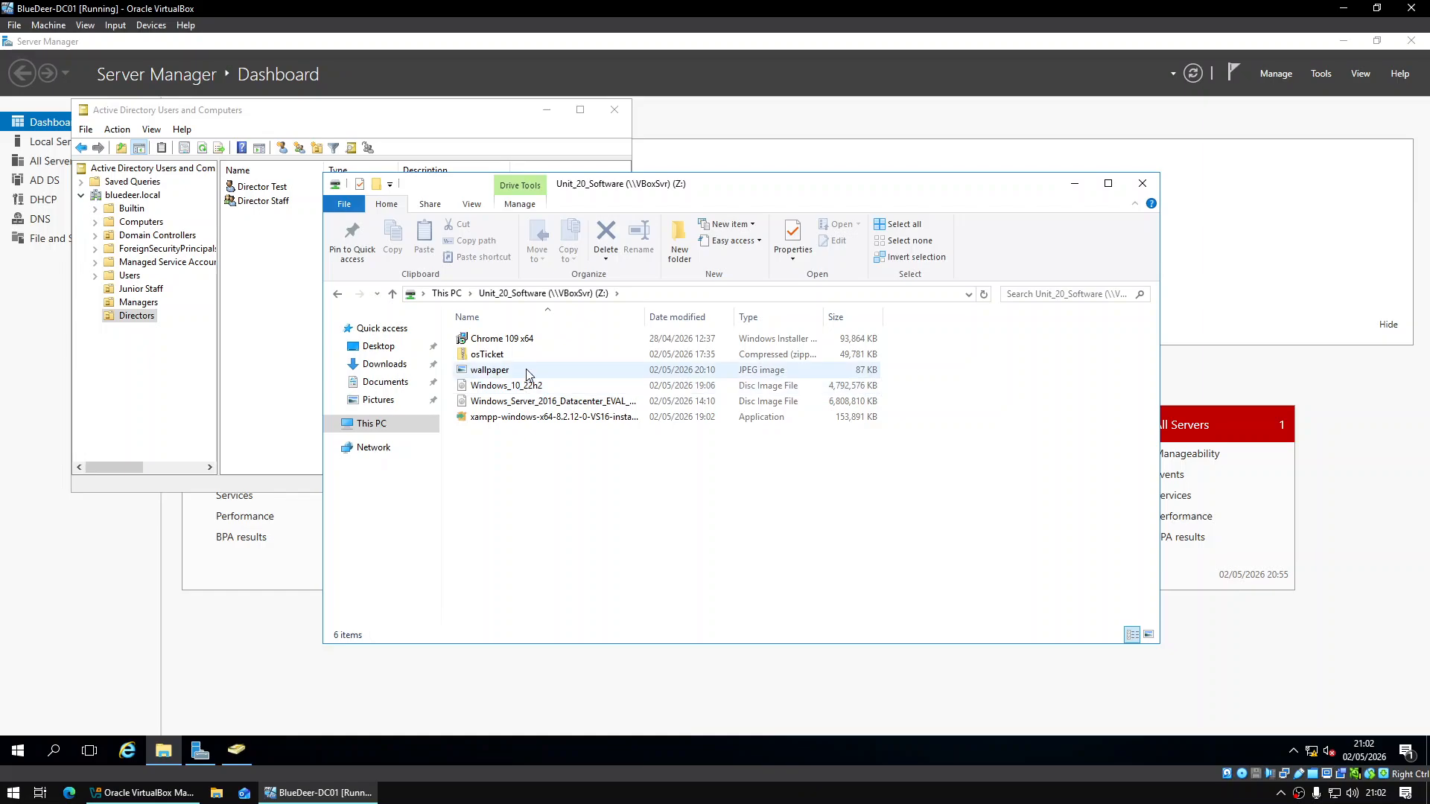
pyautogui.click(372, 423)
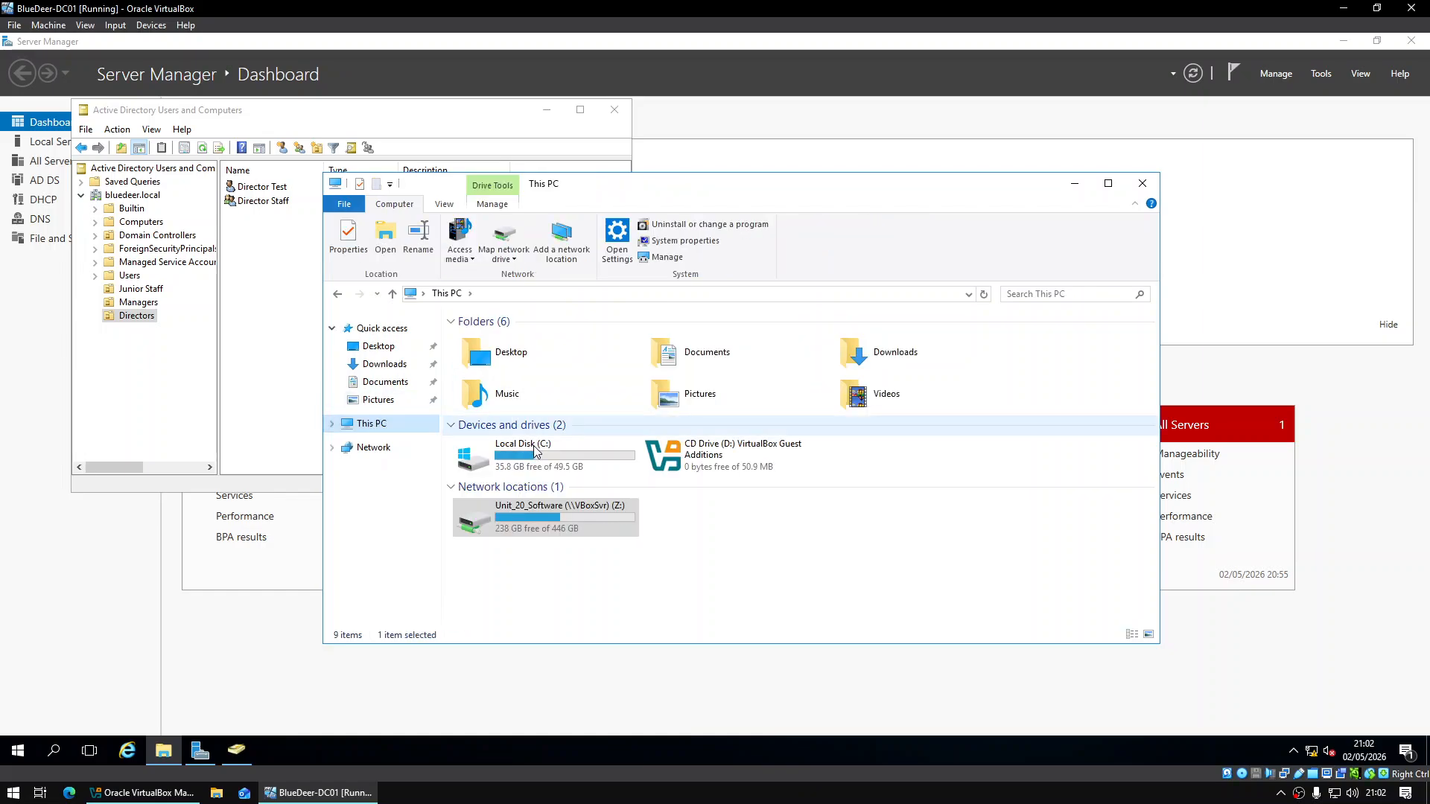
pyautogui.doubleClick(533, 447)
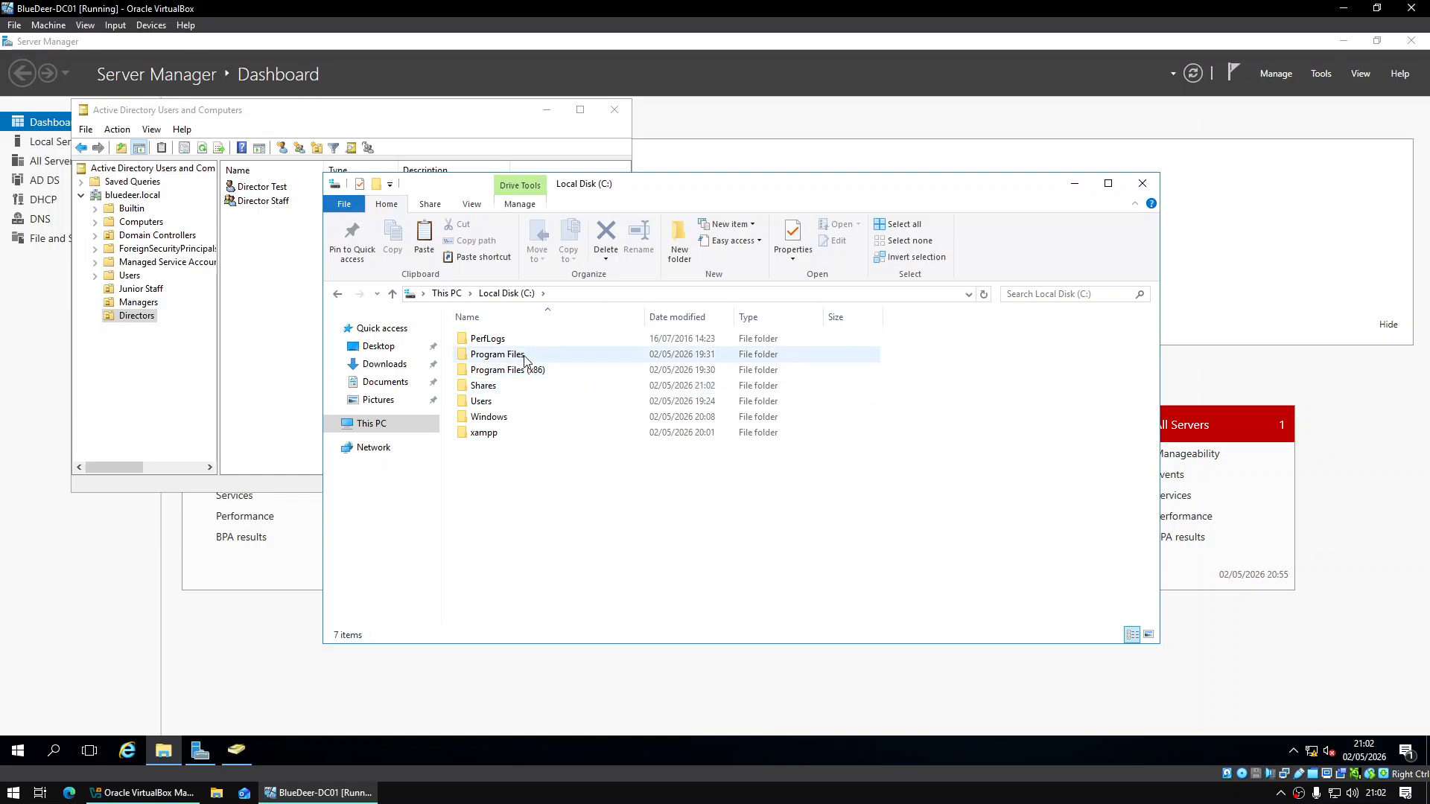
pyautogui.doubleClick(524, 385)
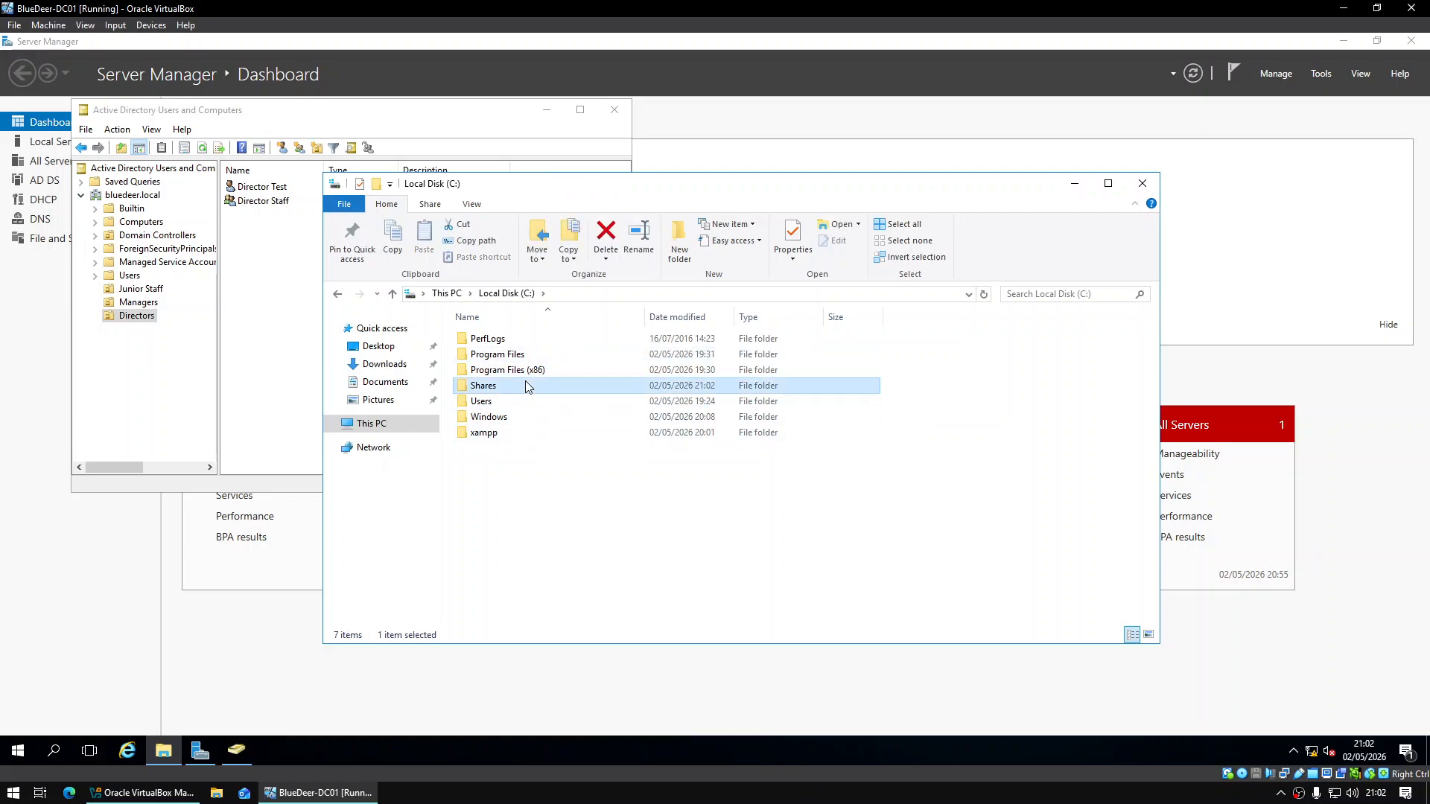
pyautogui.doubleClick(506, 372)
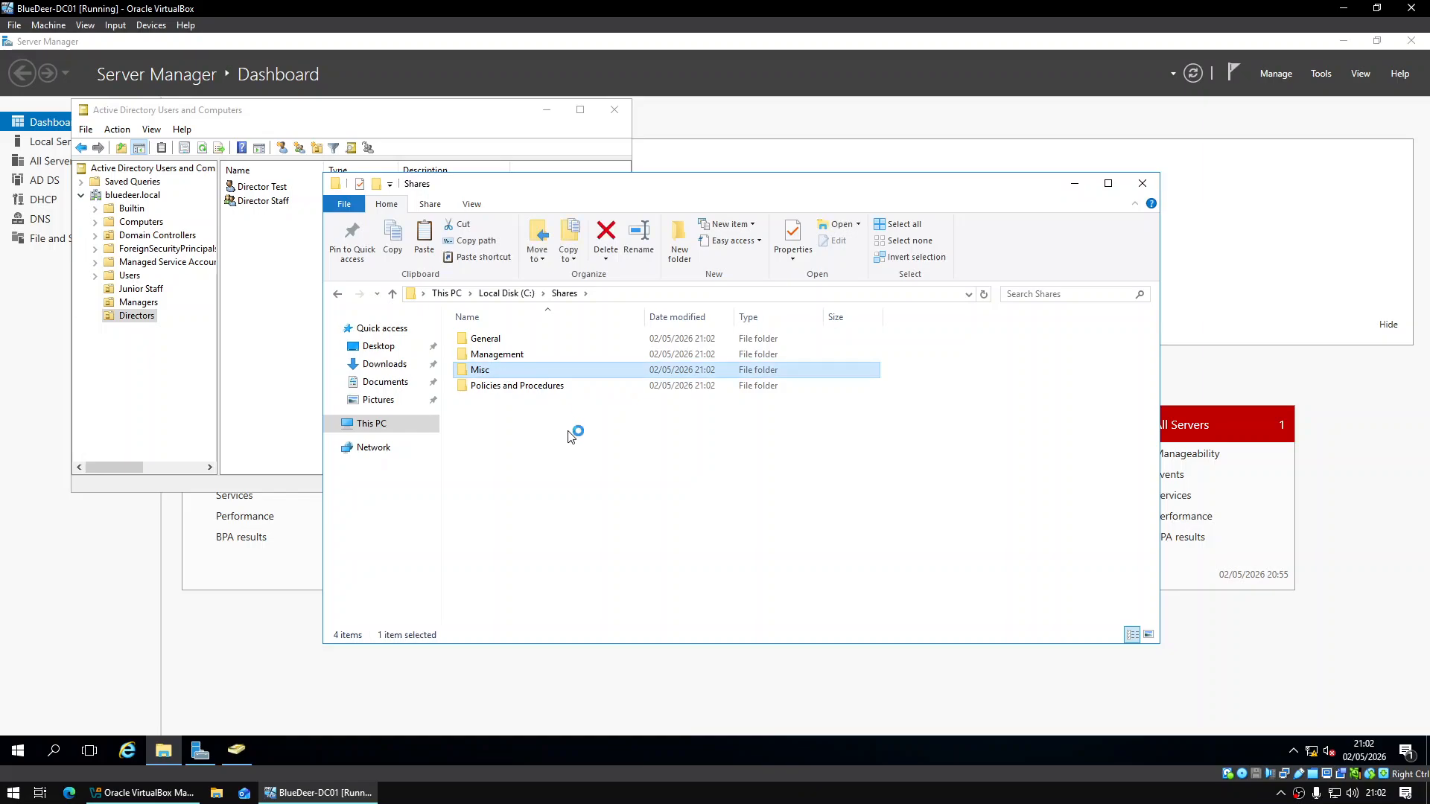
pyautogui.hotkey('ctrl', 'v')
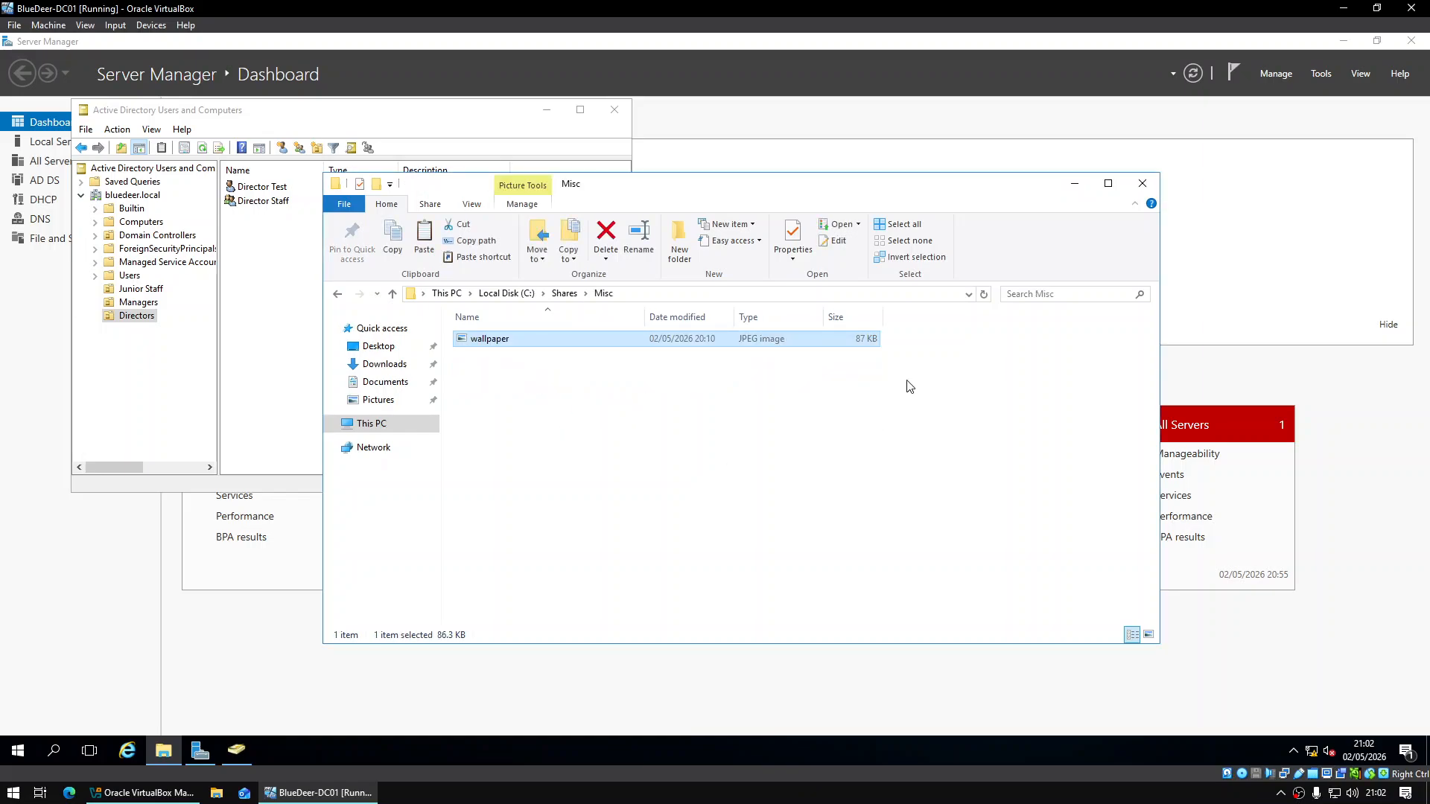
# Return to the Shares folder and close File Explorer
pyautogui.click(850, 419)
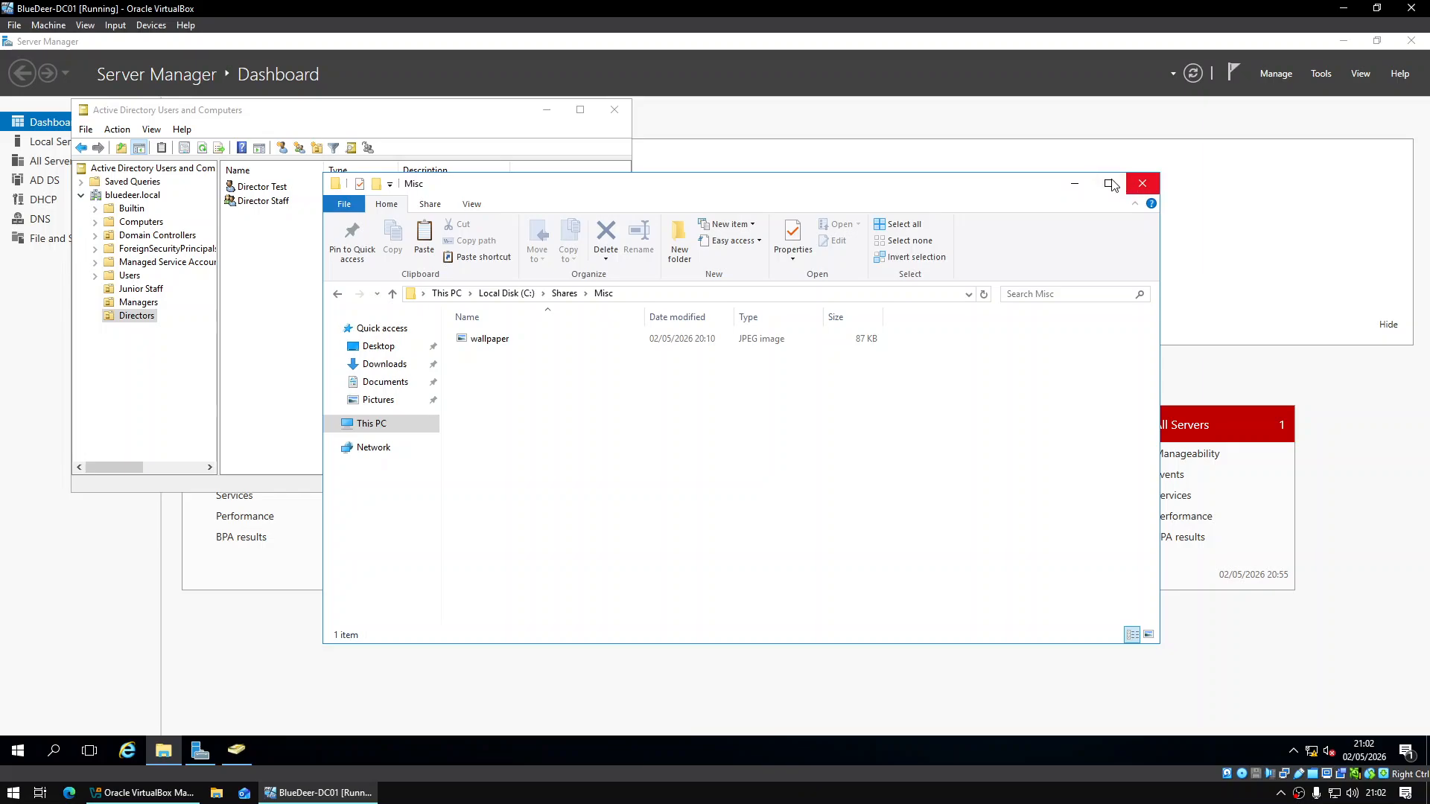
pyautogui.click(565, 293)
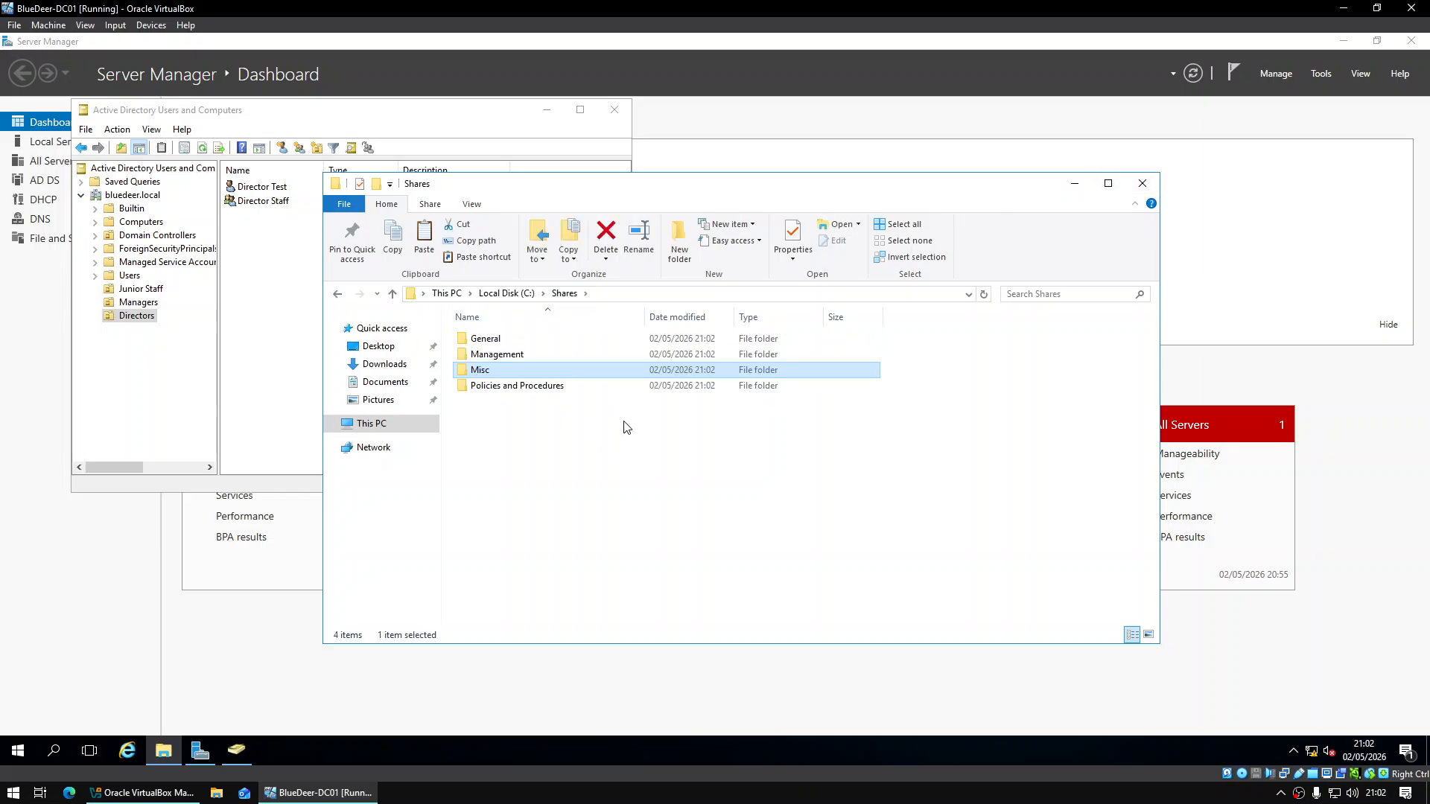
pyautogui.click(1142, 183)
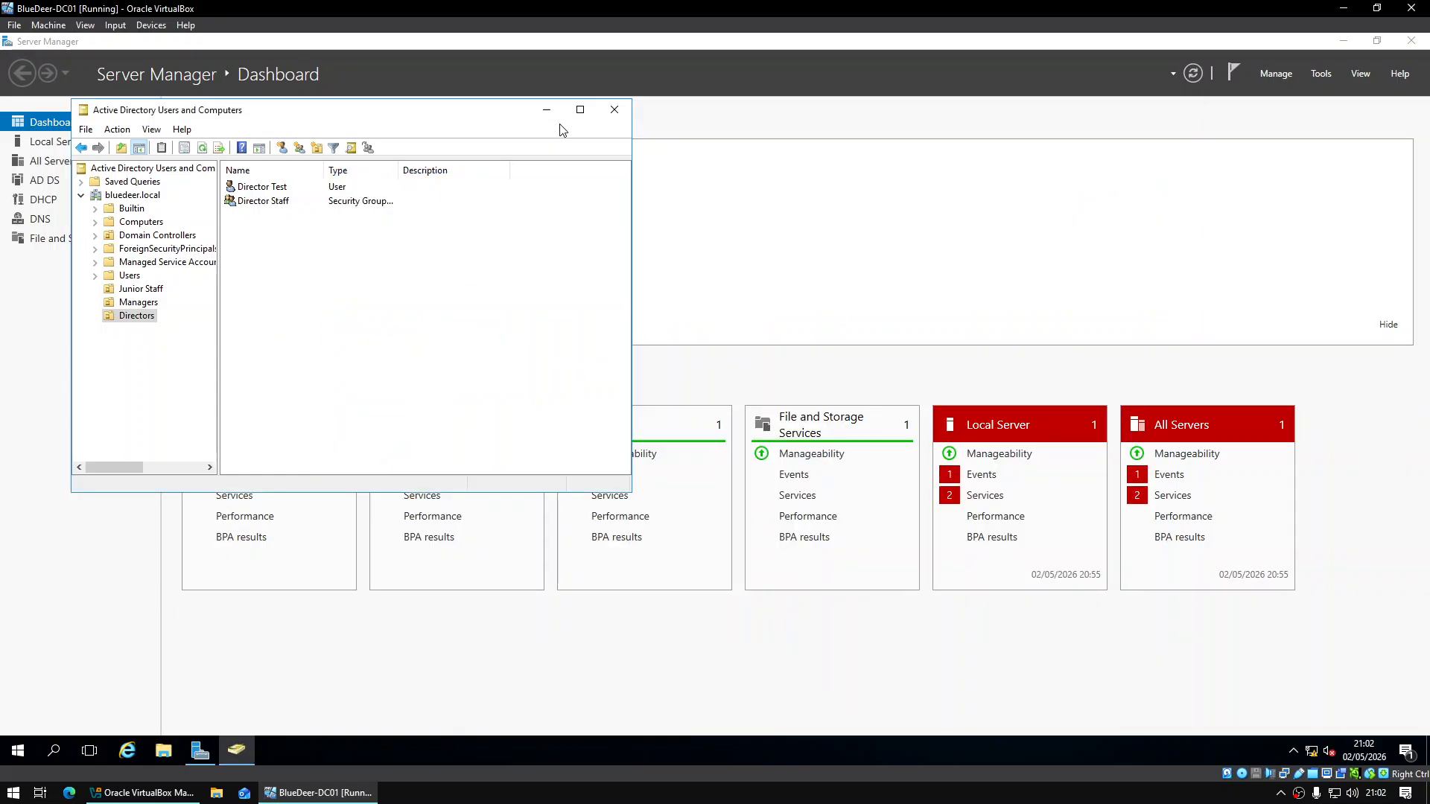
# Close Active Directory Users and Computers and shut down the domain controller server
pyautogui.click(615, 109)
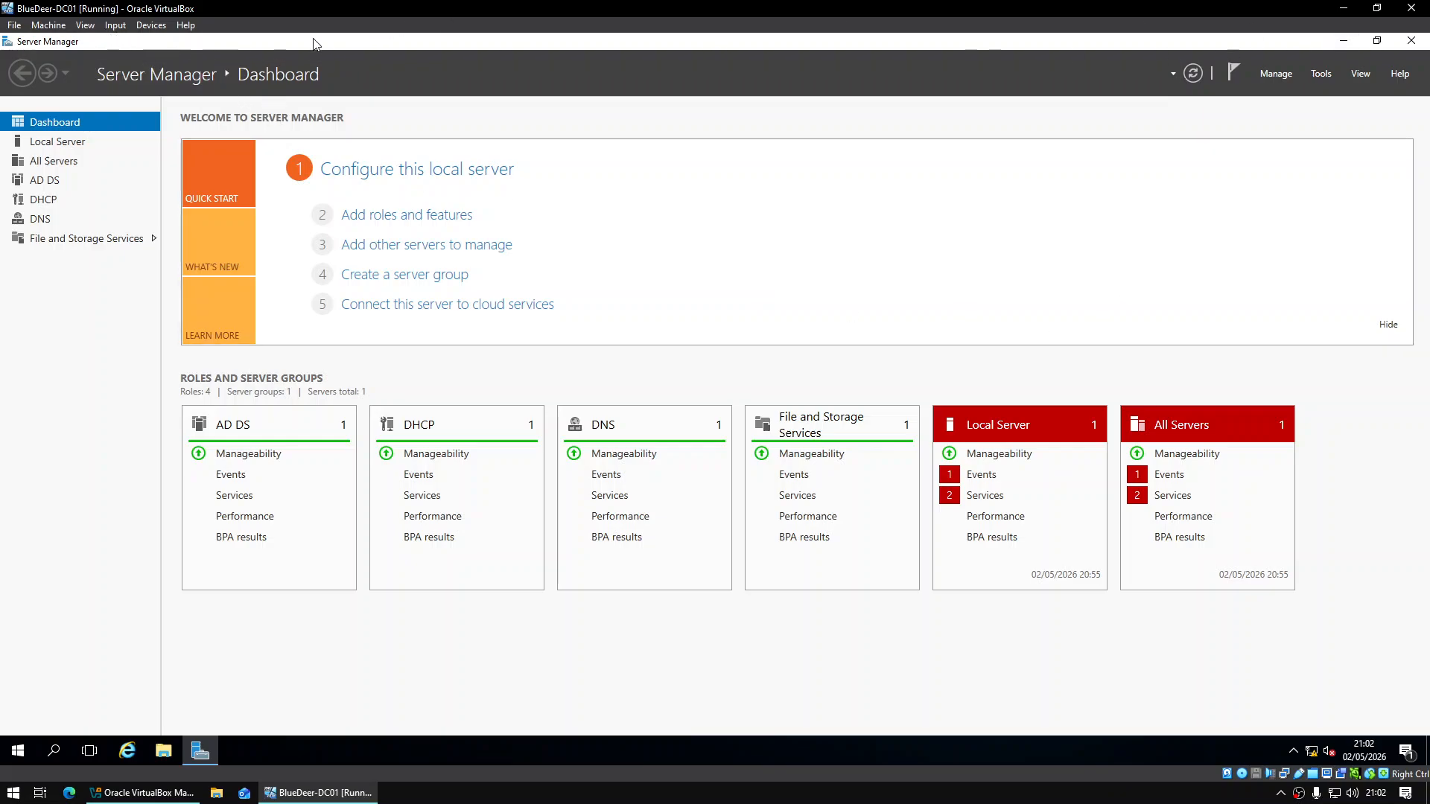
pyautogui.click(18, 750)
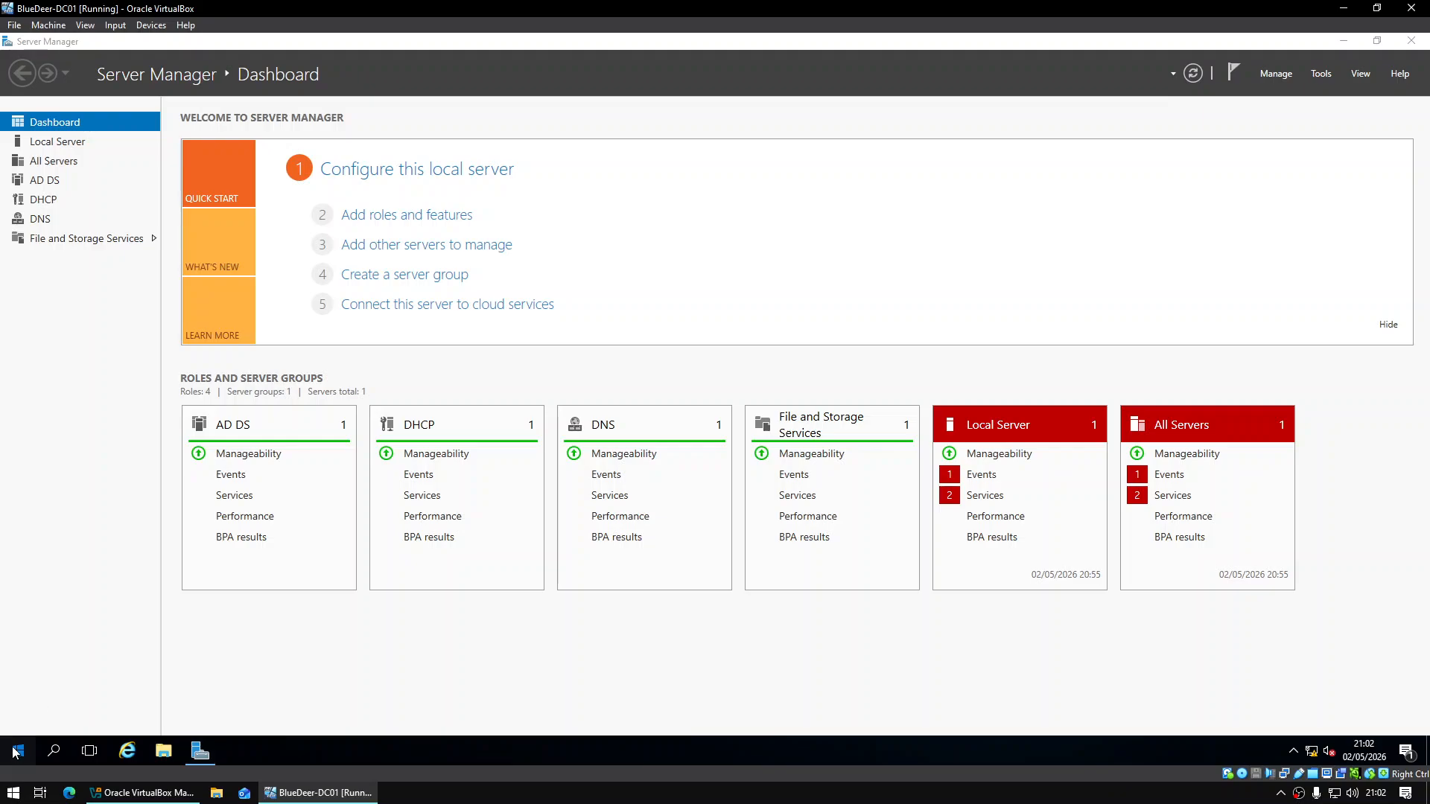
pyautogui.click(19, 718)
pyautogui.click(86, 663)
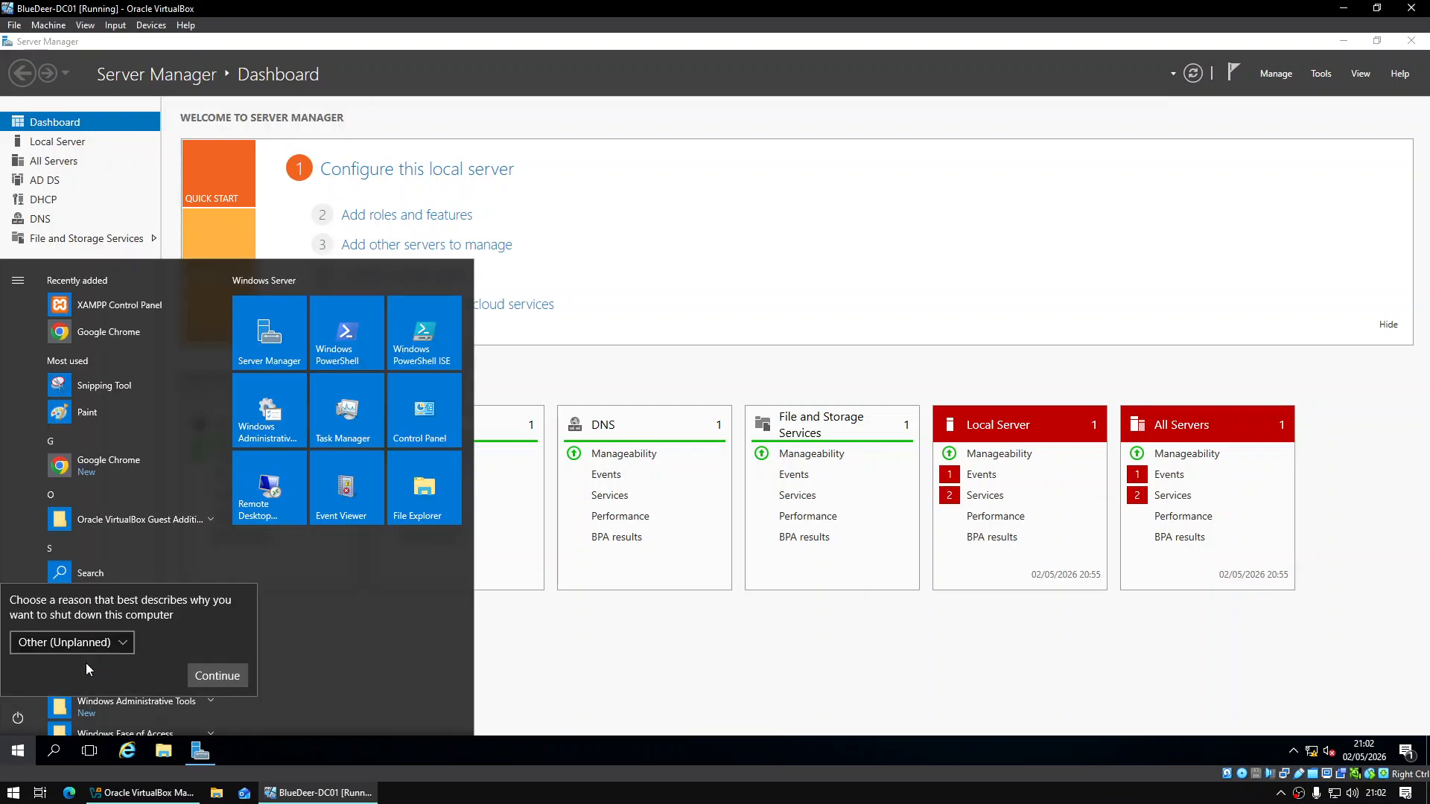
pyautogui.click(203, 676)
# Start the BlueDeer-PC01 virtual machine from VirtualBox Manager
pyautogui.click(166, 792)
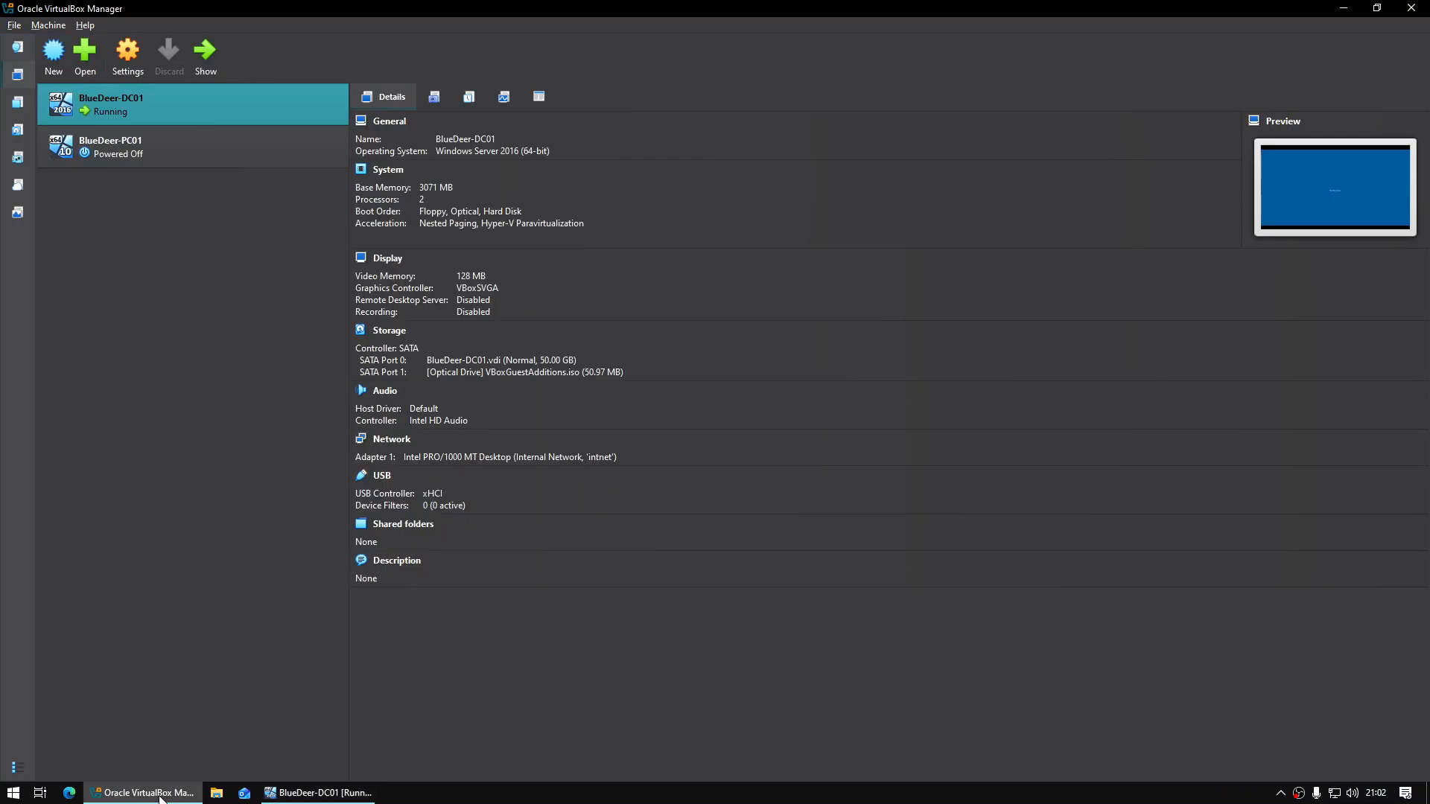
pyautogui.click(231, 143)
pyautogui.click(208, 64)
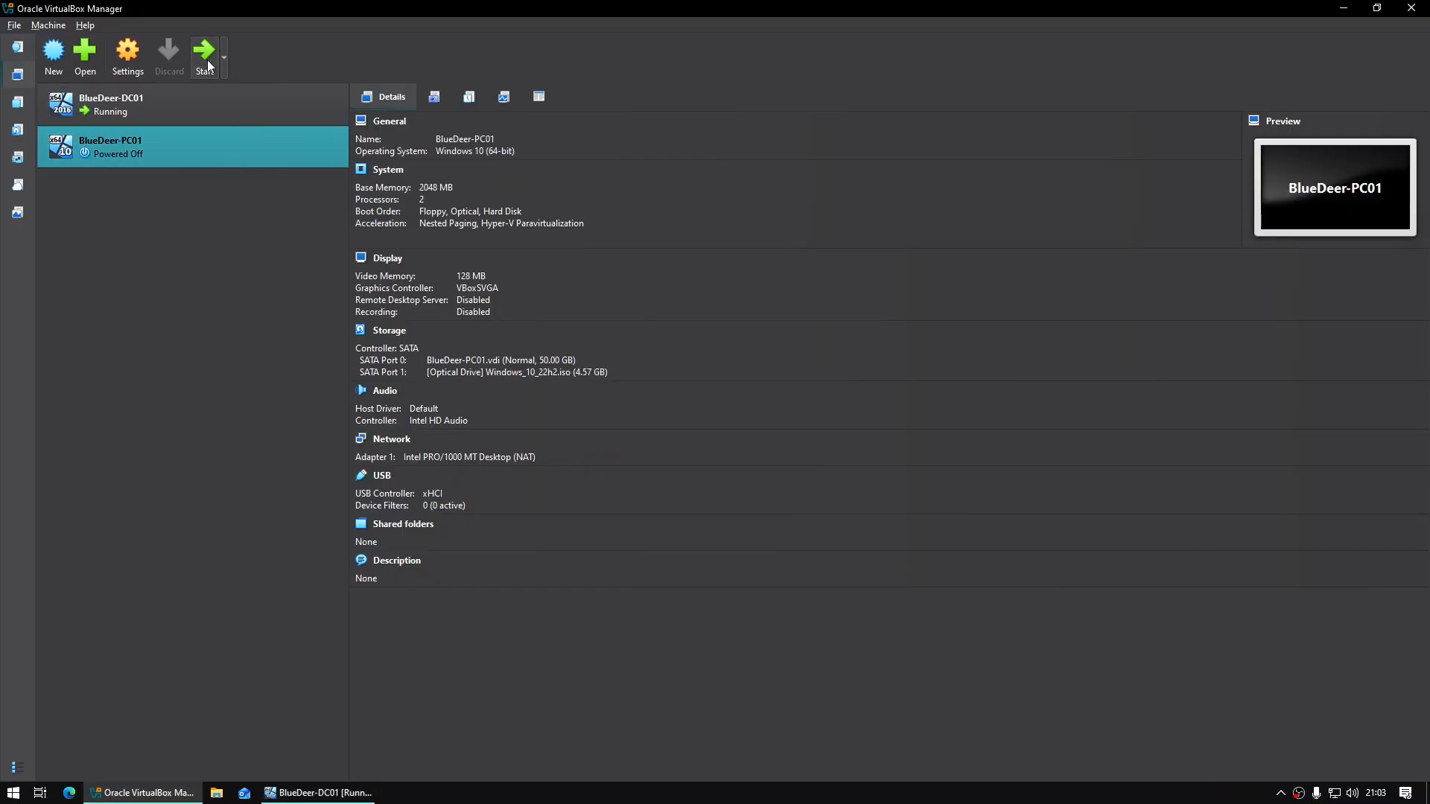